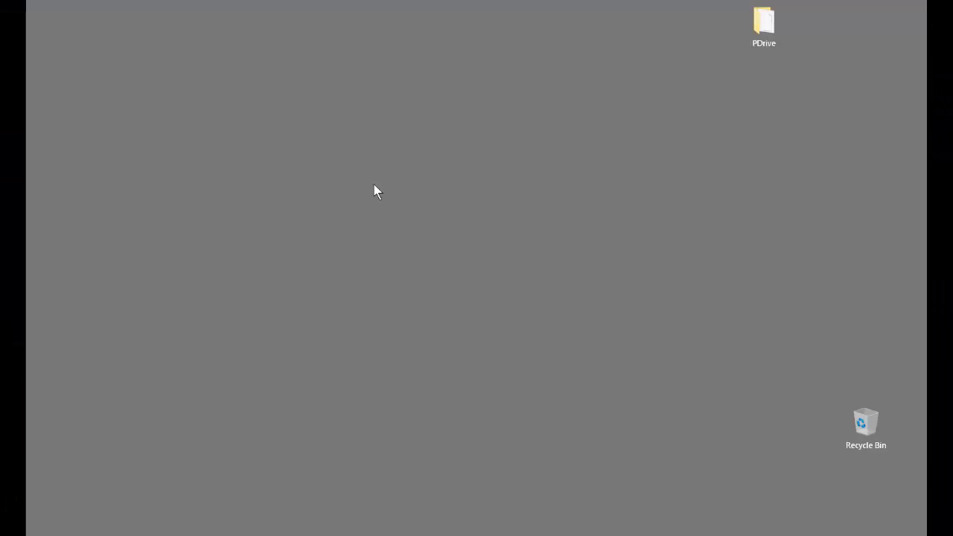
- Launch Autodesk Maya 2016 Extension 2
key(super)
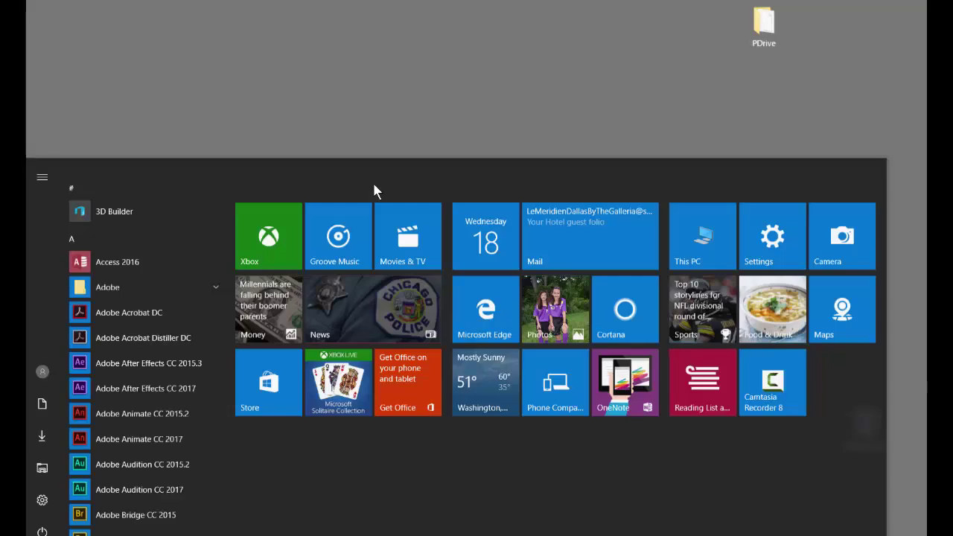
text(maya)
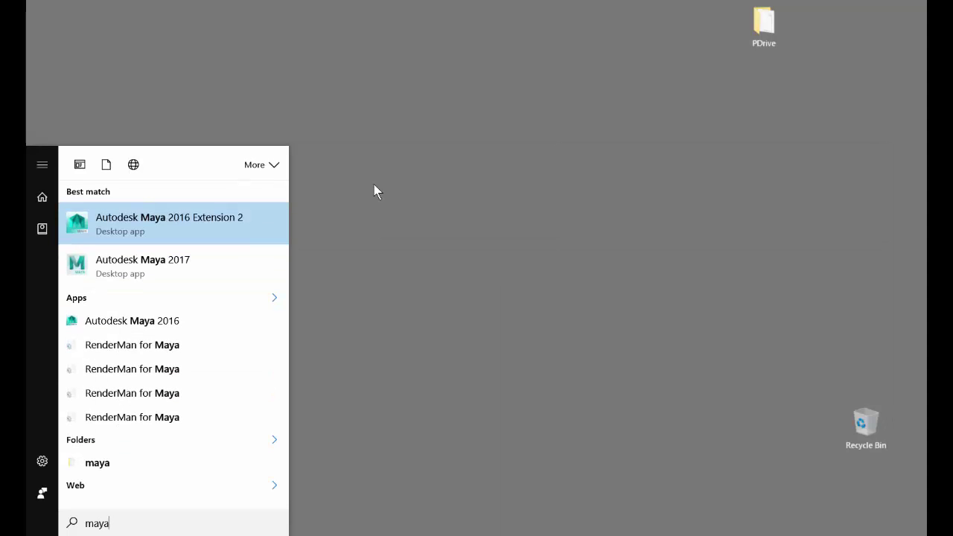
key(Return)
key(super)
text(maya)
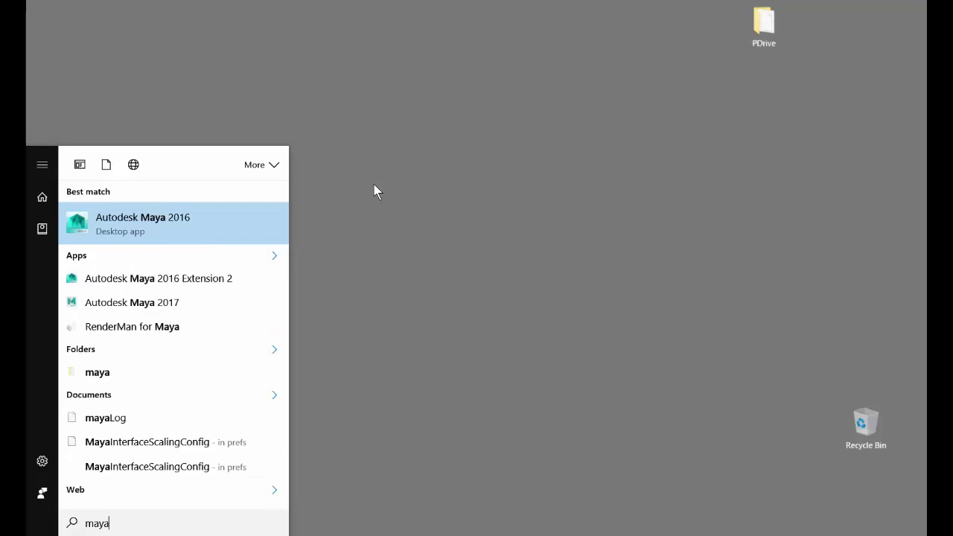
key(Return)
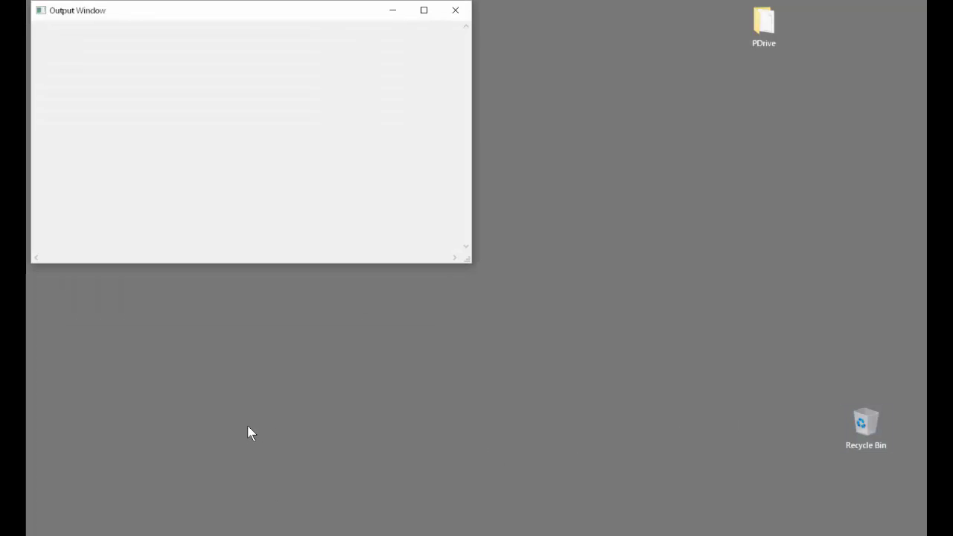
- Open the maya folder in Documents in File Explorer and locate the 2016.5 preferences folder
key(super+e)
scroll(231, 353, down, 4)
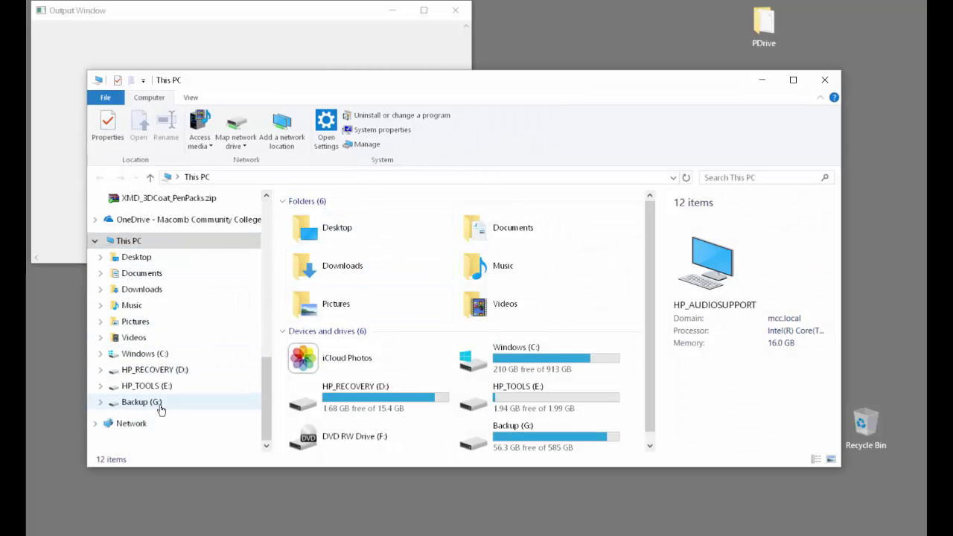
click(169, 407)
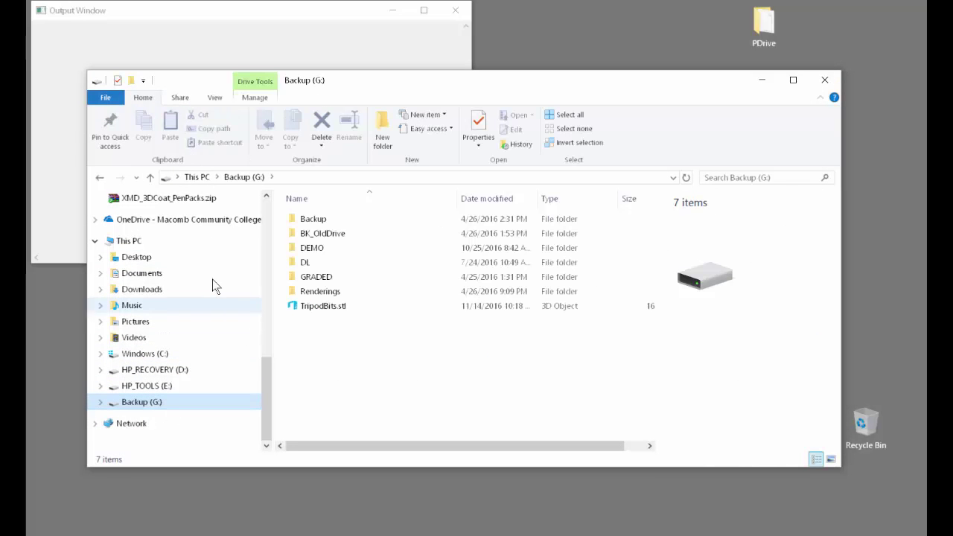
click(151, 275)
double_click(311, 365)
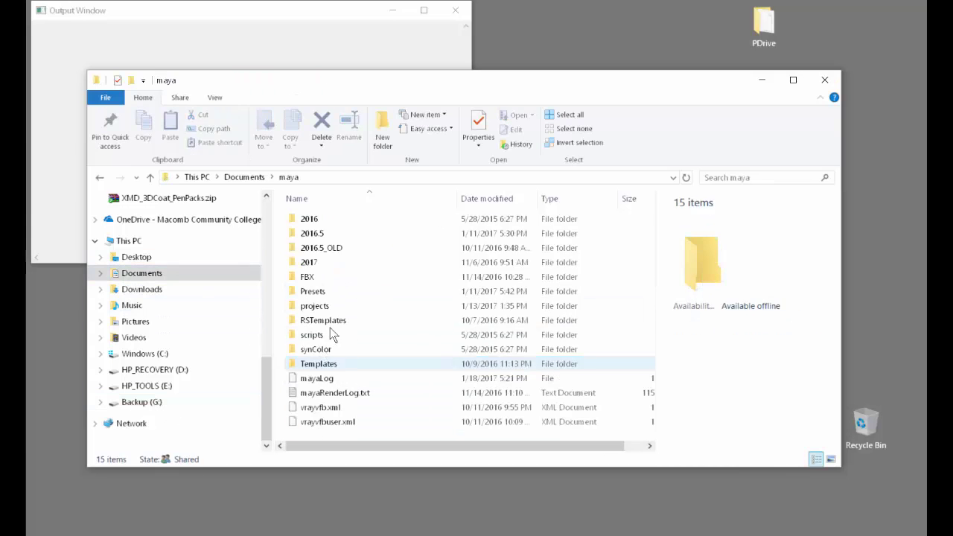
click(319, 233)
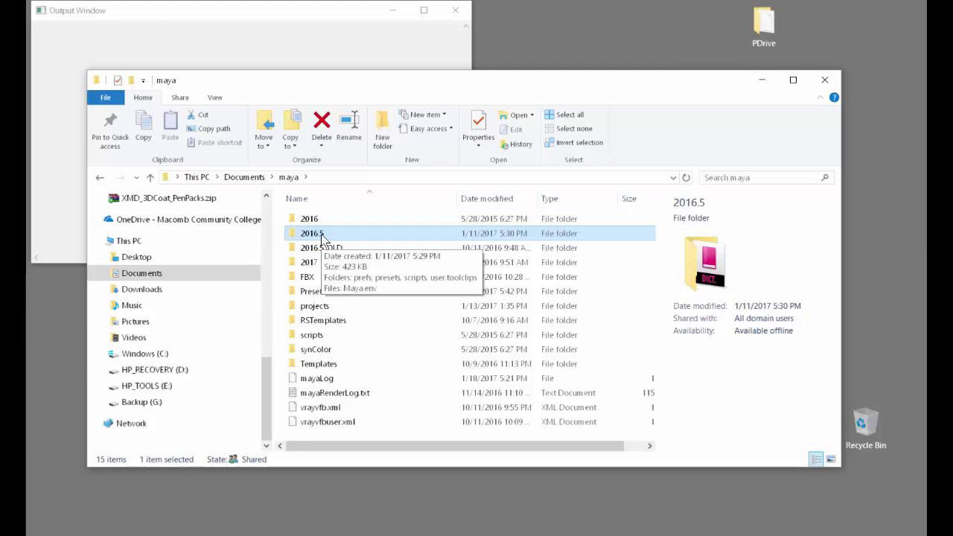
- Switch away from File Explorer and minimize both the Output Window and the Explorer window to clear the desktop for Maya
key(alt+Tab)
key(Tab)
key(Tab)
key(Tab)
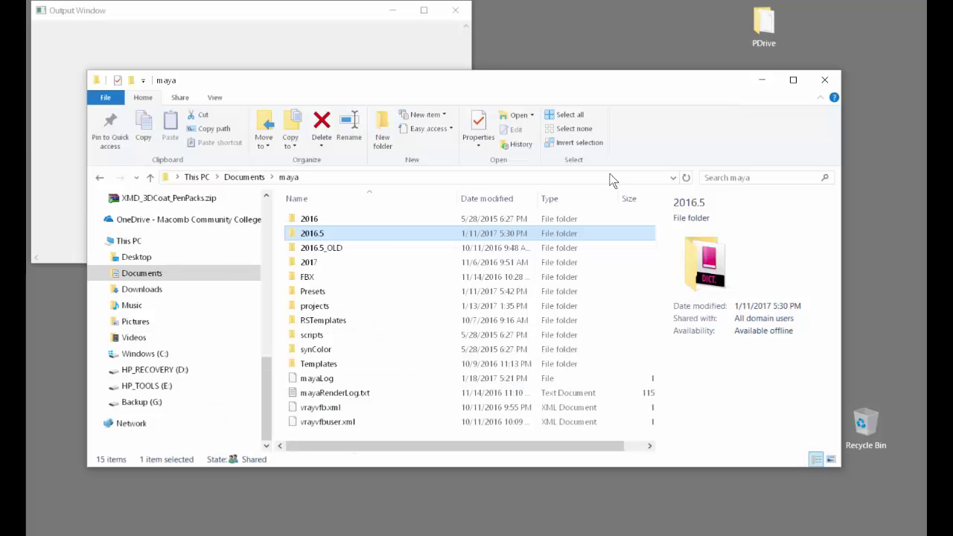
key(alt+Tab)
key(Tab)
key(Tab)
key(alt+Tab)
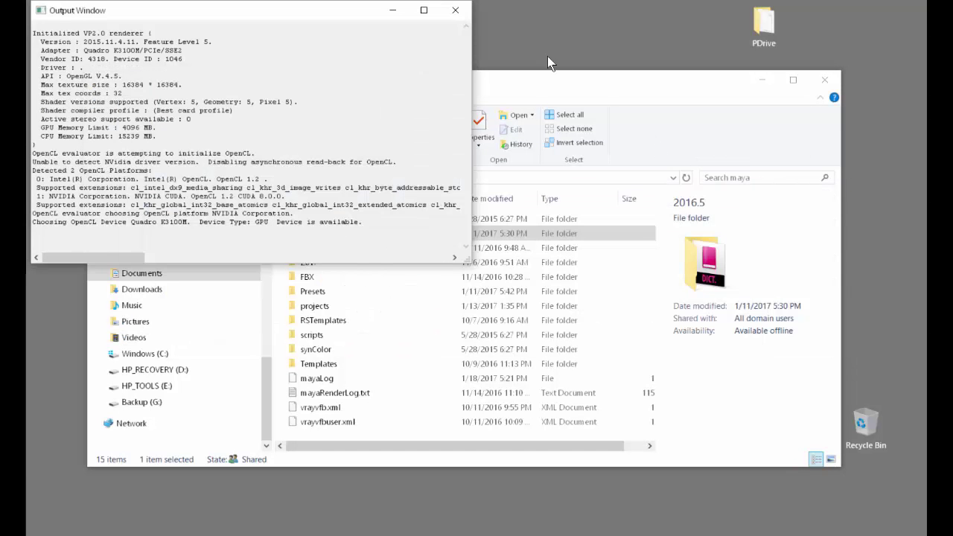
click(392, 10)
click(763, 79)
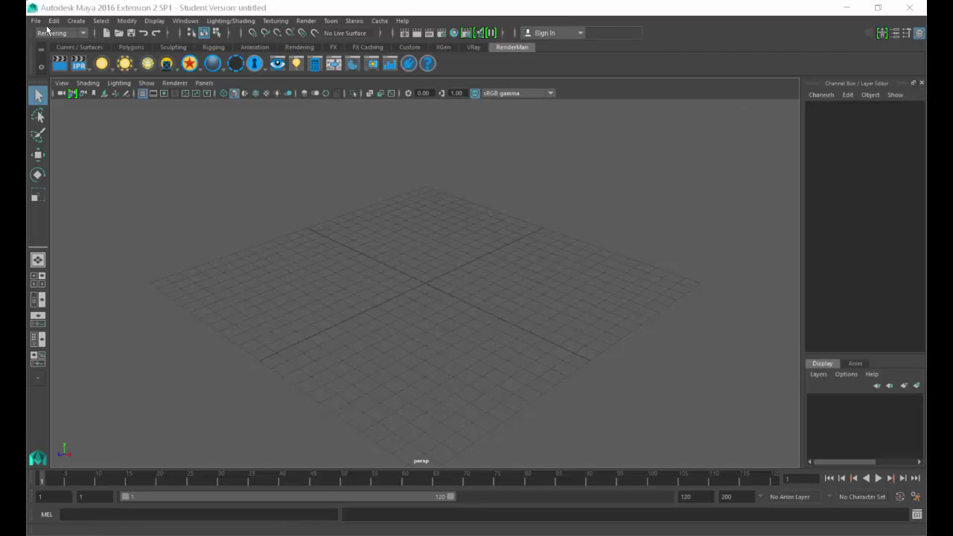
- Set the current Maya project to the Product folder inside the 2520_W17 course directory on PDrive
click(35, 21)
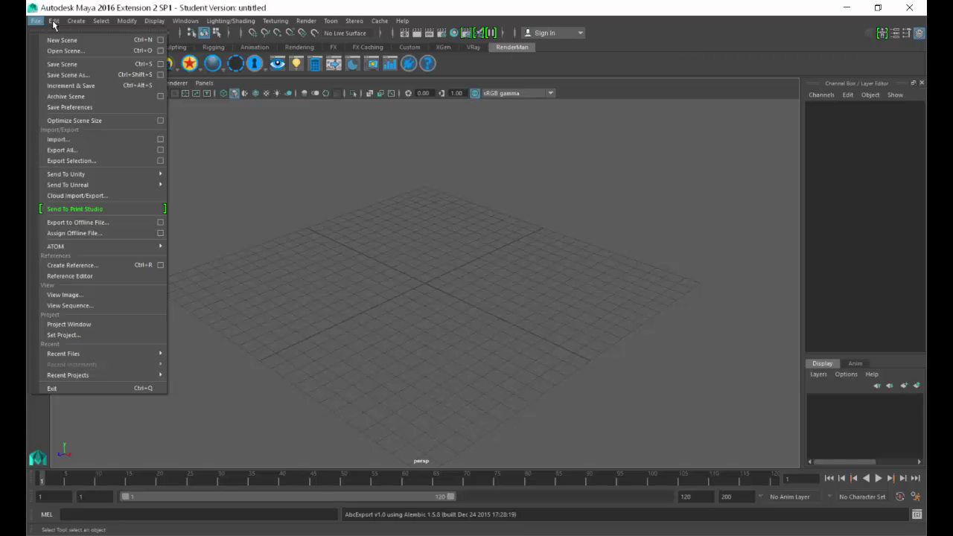
click(83, 8)
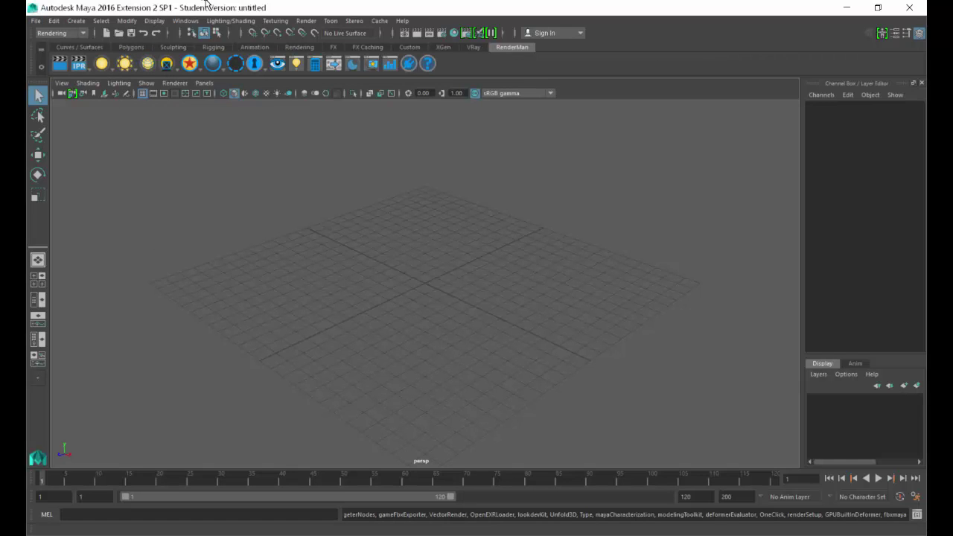
click(33, 22)
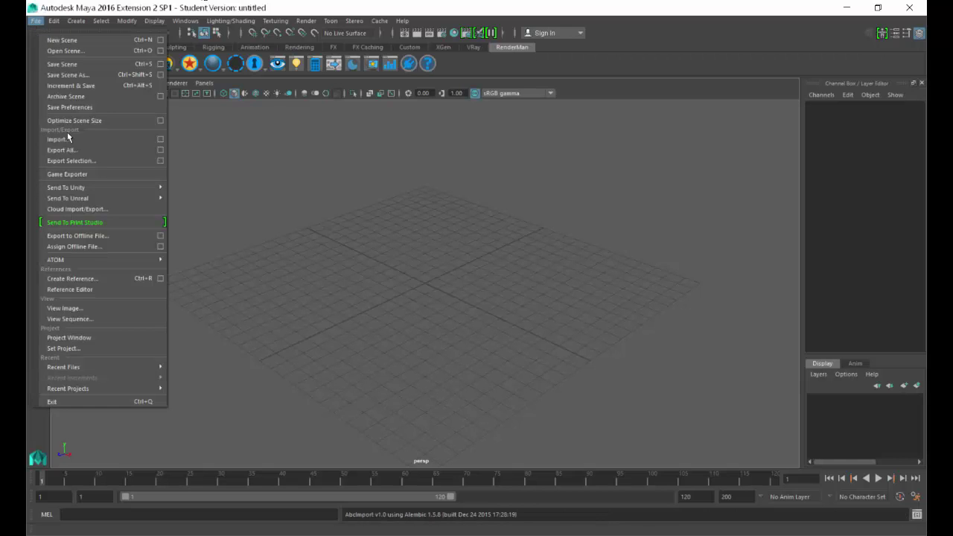
click(59, 350)
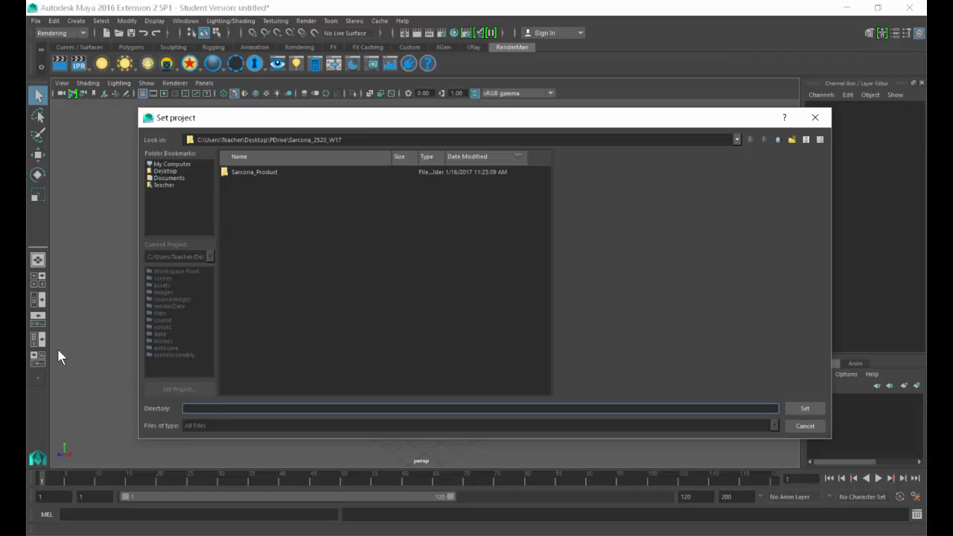
click(256, 173)
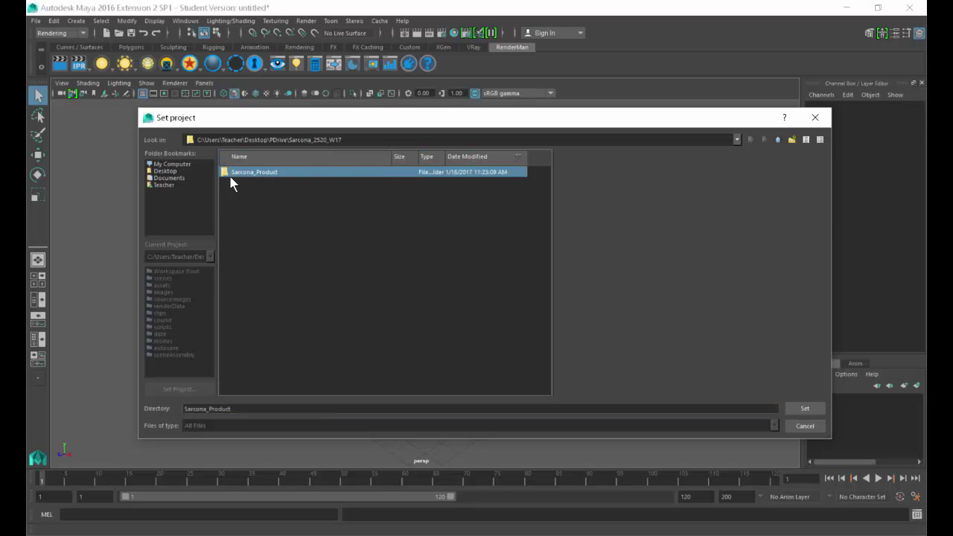
click(802, 408)
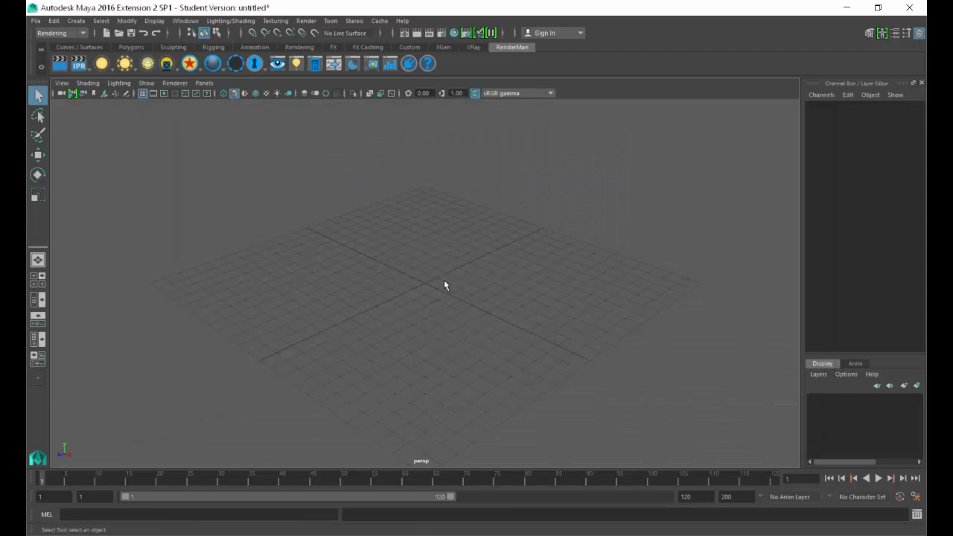
click(35, 20)
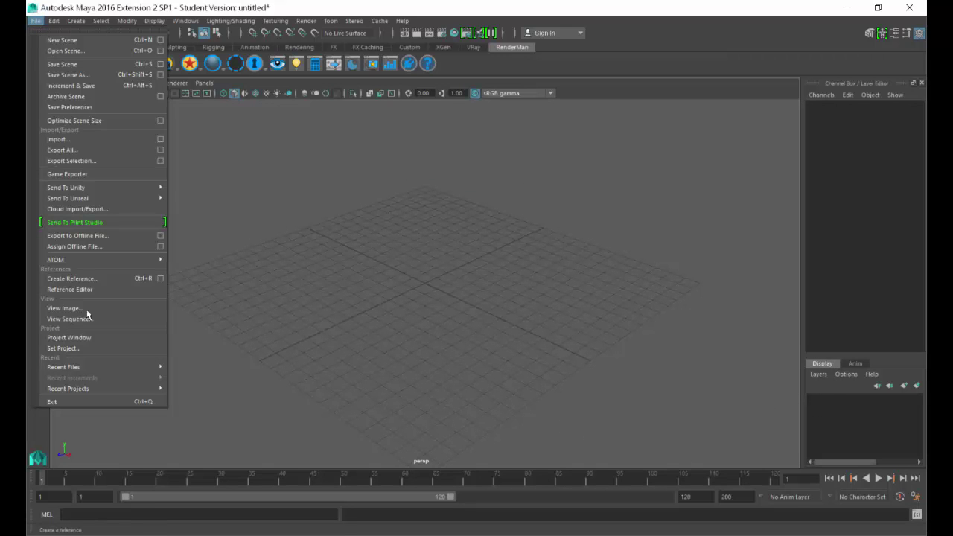
click(86, 348)
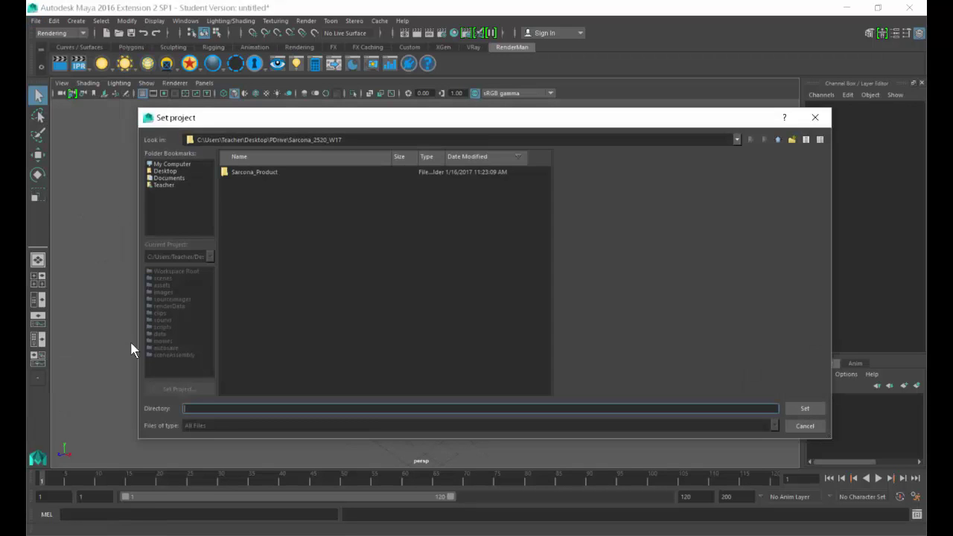
click(250, 172)
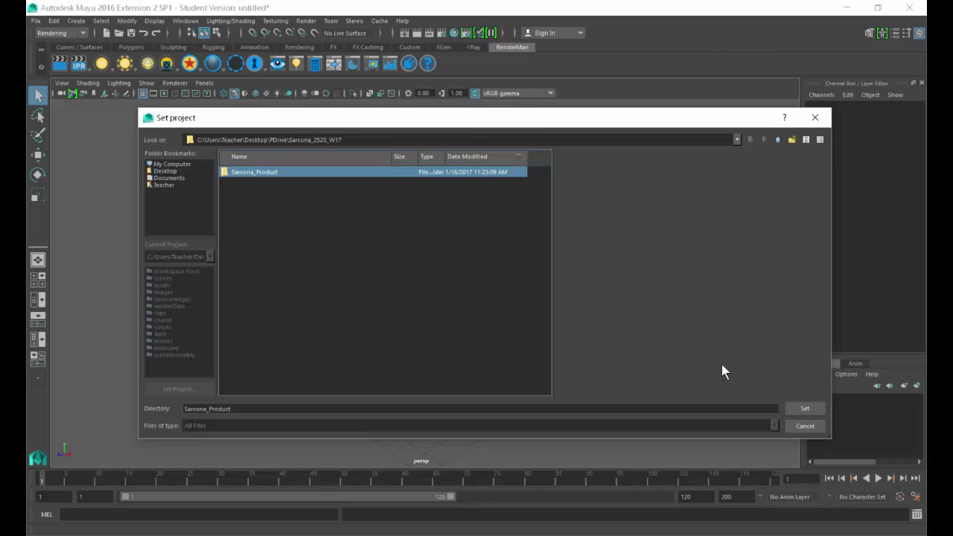
click(805, 408)
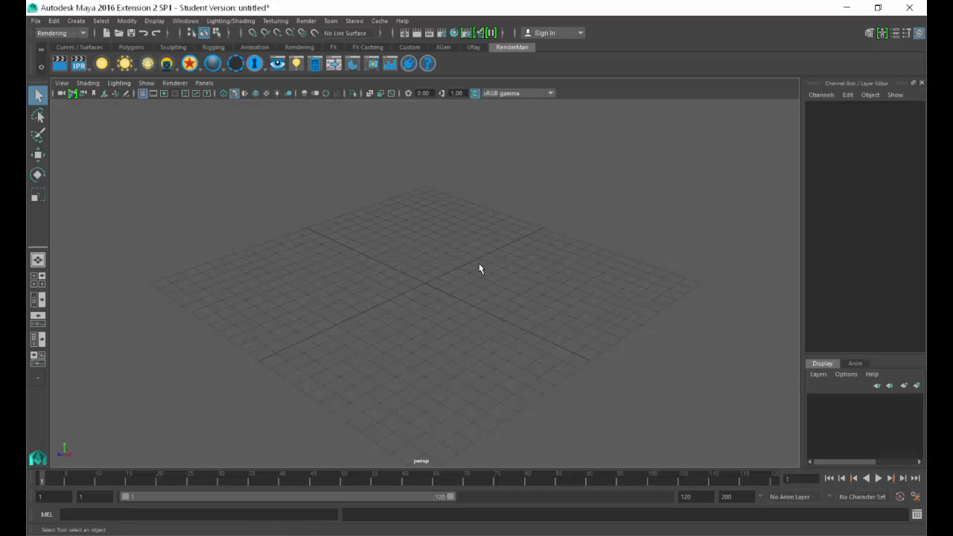
- Open the PokeBall_001.mb scene from the project's scenes folder and display the ball in textured shading
key(ctrl+o)
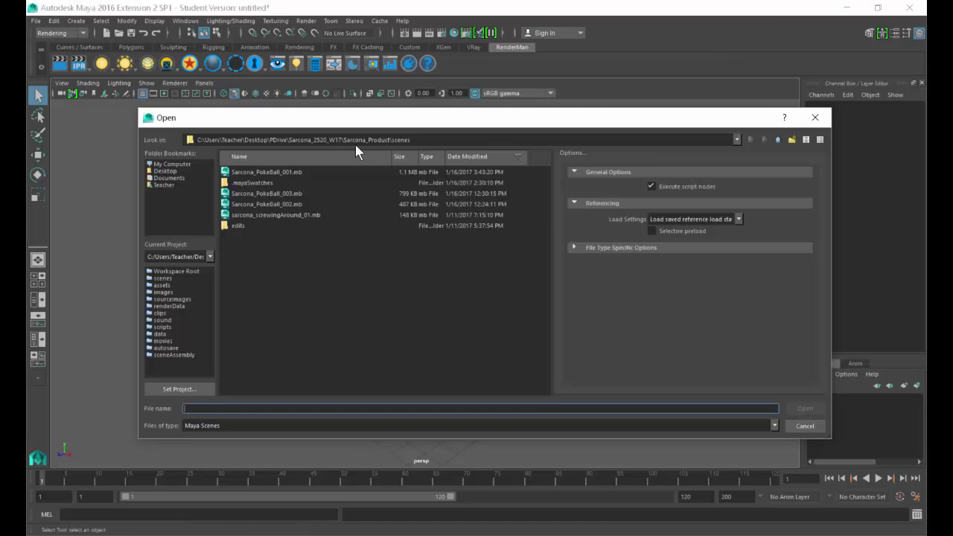
double_click(286, 172)
click(474, 276)
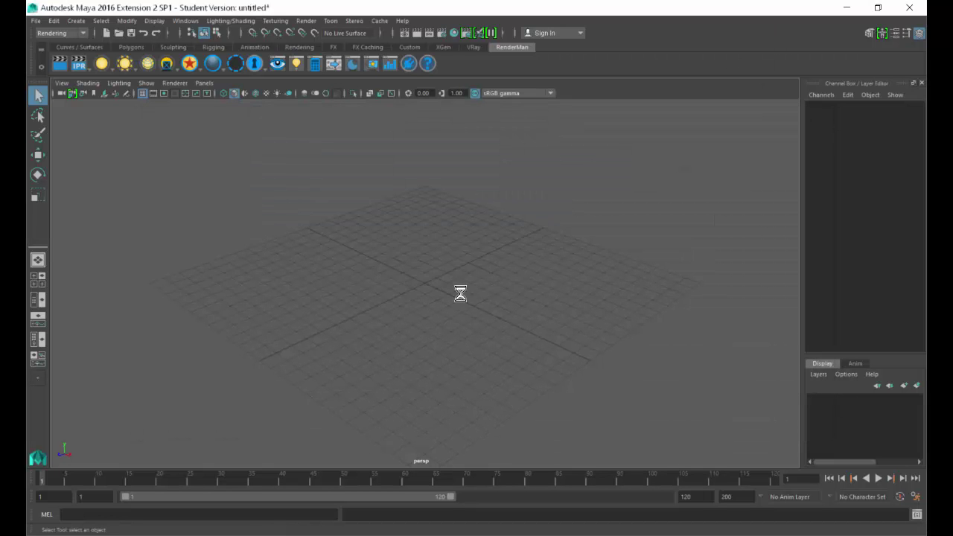
click(466, 282)
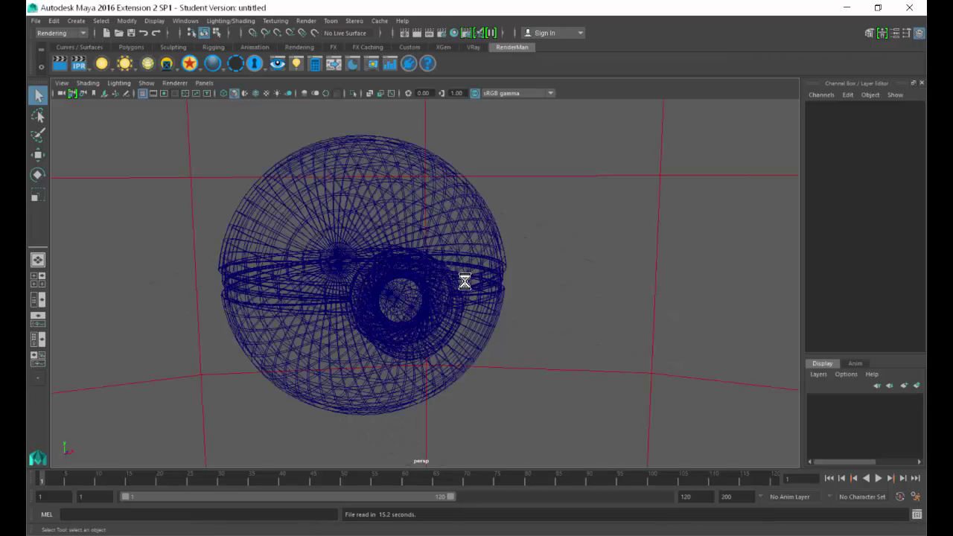
key(6)
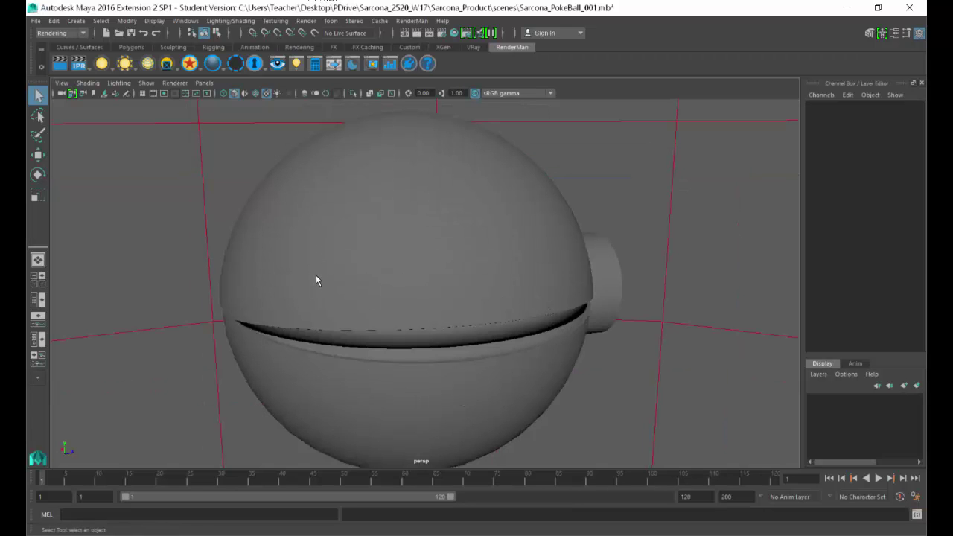
alt+drag(299, 281, 493, 262)
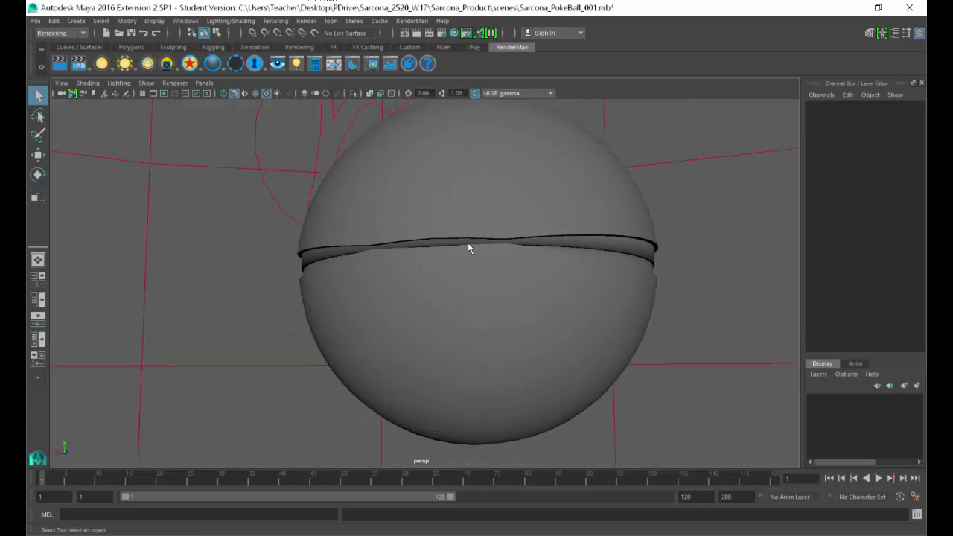
click(36, 21)
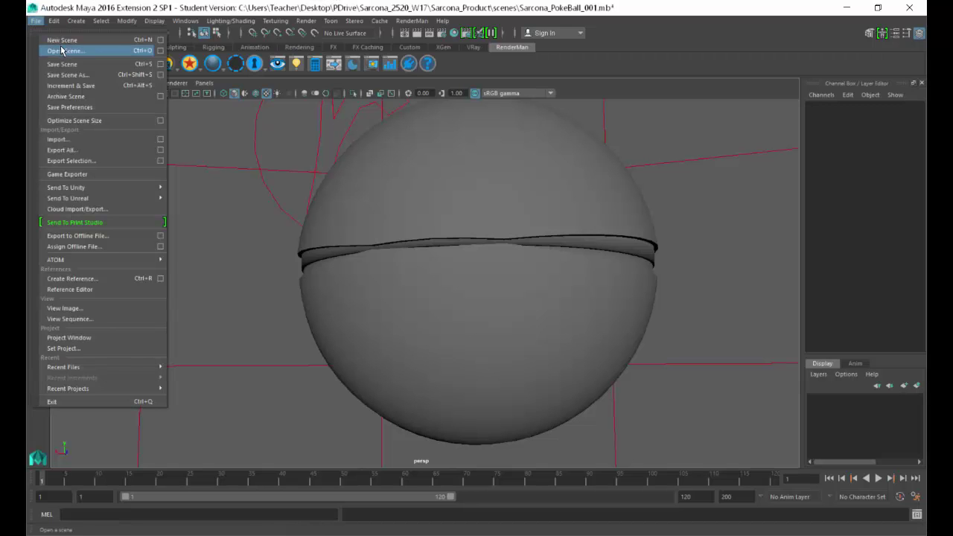
click(102, 54)
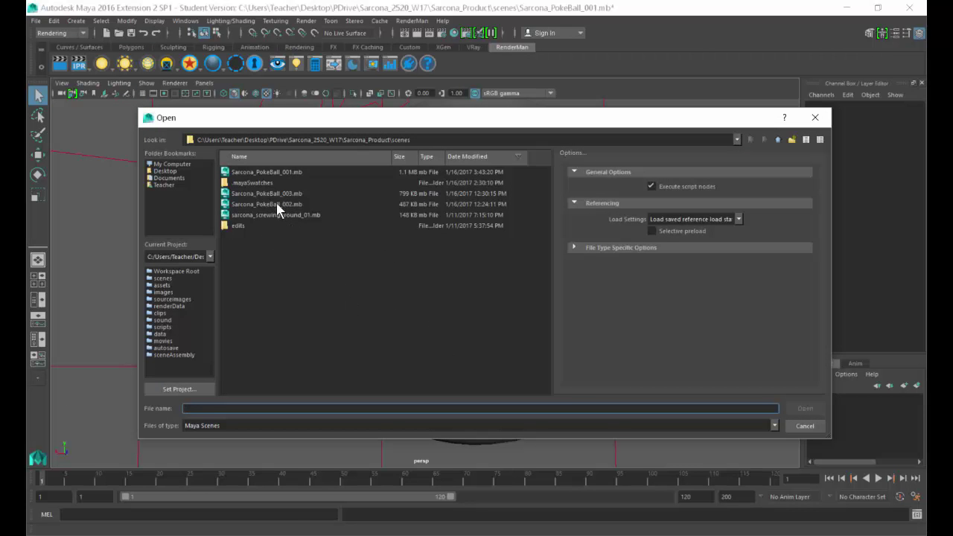
double_click(420, 171)
alt+drag(659, 261, 355, 315)
click(355, 315)
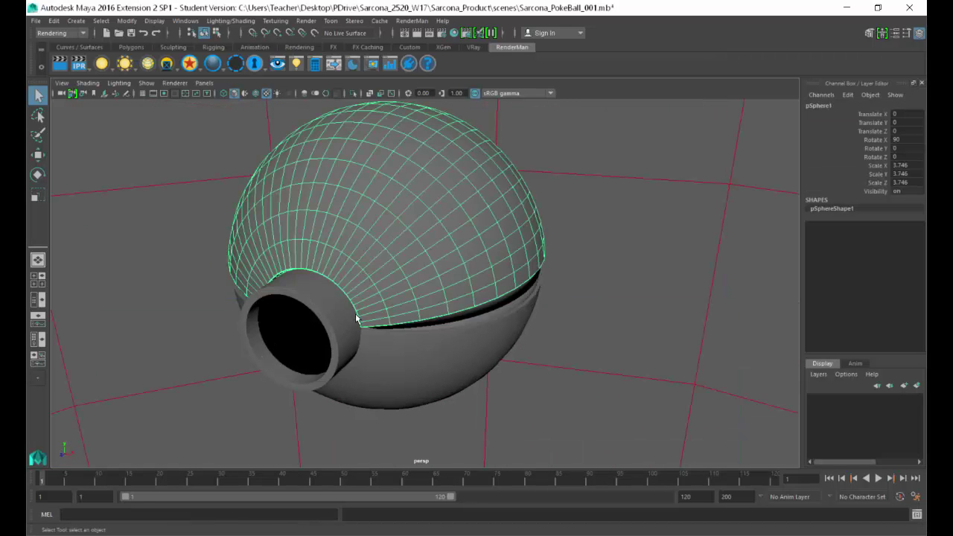
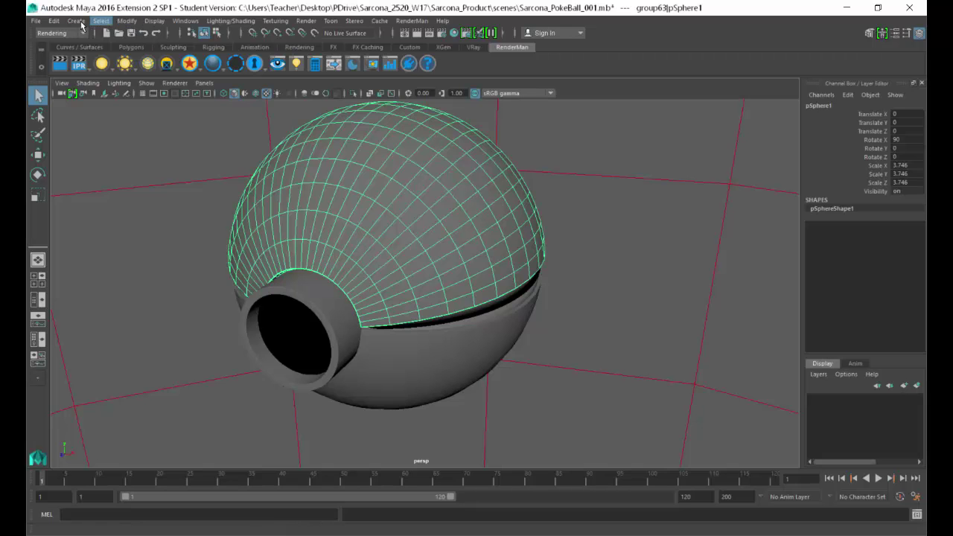
- Create a polygon sphere and move it about 8.3 units along X, beside the Poké Ball
click(81, 23)
mouse_move(136, 59)
click(231, 71)
alt+right_drag(511, 277, 432, 270)
key(w)
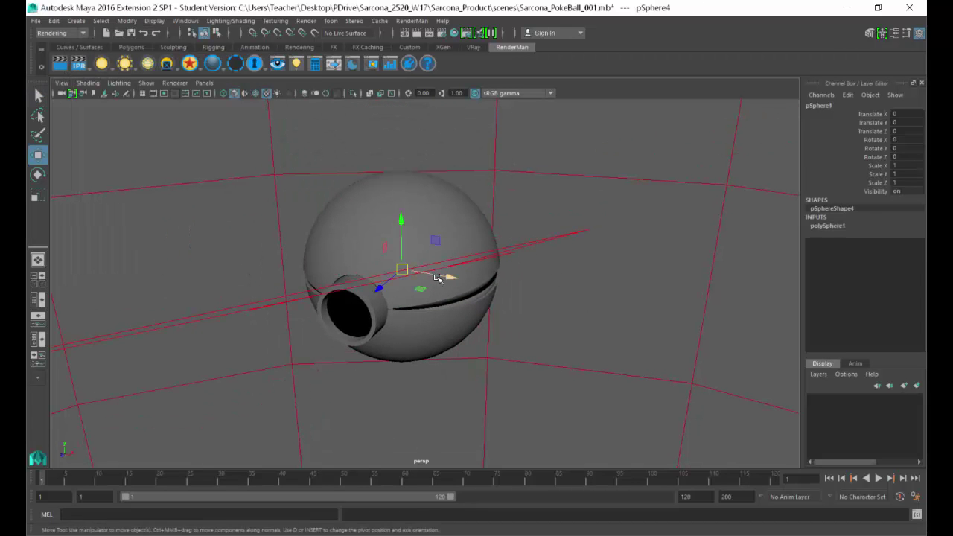
drag(437, 277, 674, 255)
- Scale the new sphere uniformly to about 2.8
key(r)
alt+middle_drag(674, 255, 575, 279)
alt+right_drag(575, 279, 638, 313)
alt+drag(642, 313, 650, 347)
alt+middle_drag(791, 262, 727, 251)
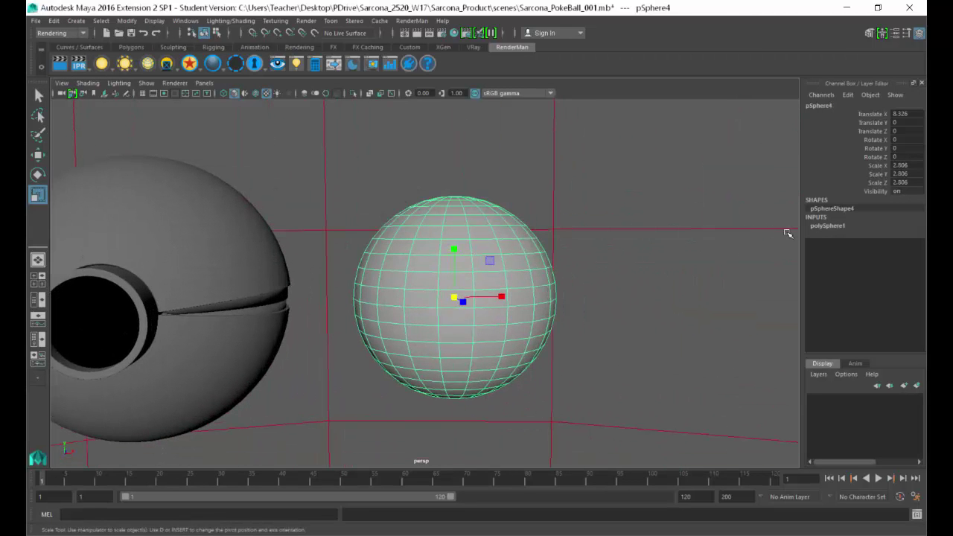
- Set the sphere's Subdivisions Axis and Subdivisions Height to 12
click(828, 226)
drag(898, 254, 906, 260)
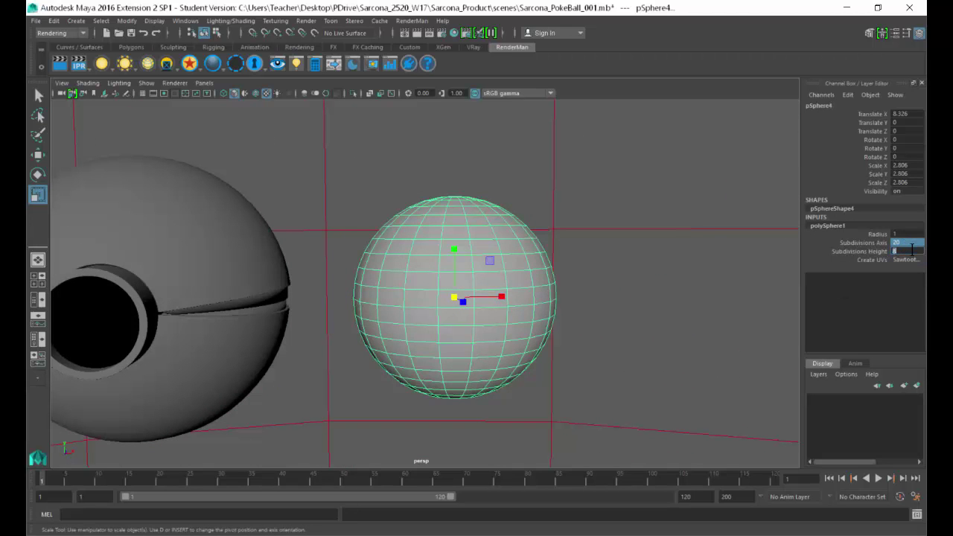
key(Return)
text(12)
key(Return)
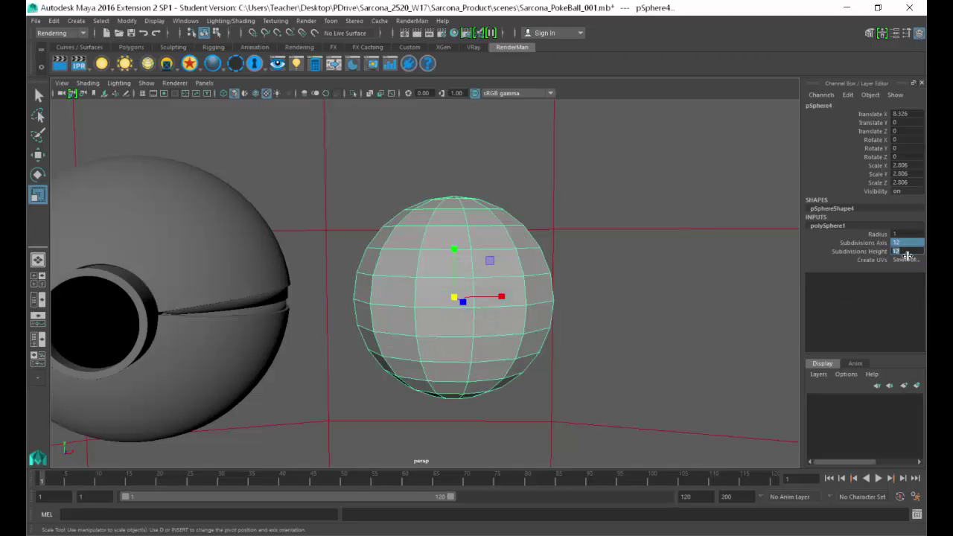
- Examine the low-subdivision sphere beside the Poké Ball from different angles
alt+drag(613, 233, 549, 283)
key(space)
key(space)
alt+middle_drag(597, 255, 587, 201)
alt+right_drag(566, 225, 518, 235)
key(space)
drag(519, 239, 520, 214)
alt+drag(485, 280, 470, 230)
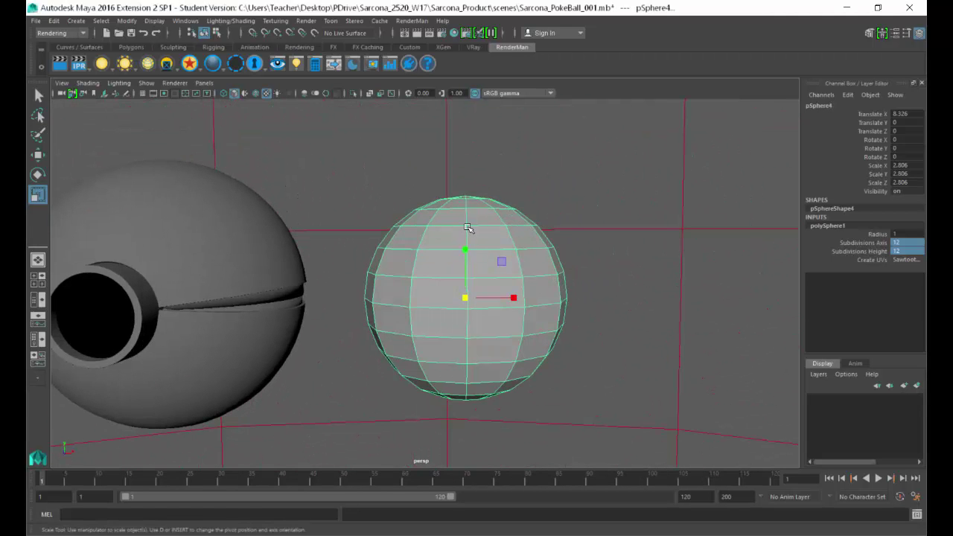
- Try to select the ring of faces just above the sphere's equator
right_drag(449, 261, 460, 310)
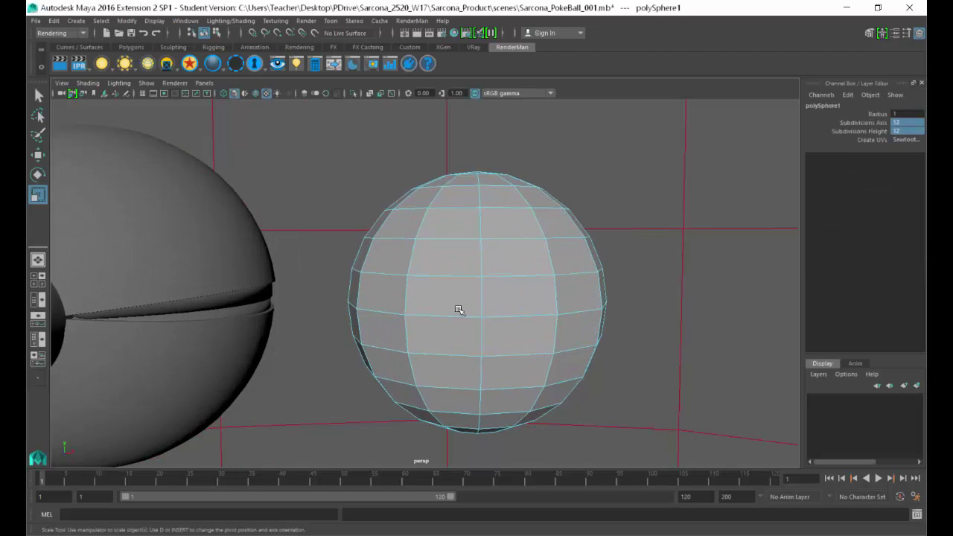
mouse_move(460, 311)
alt+mouse_down()
mouse_move(459, 299)
mouse_move(447, 300)
alt+mouse_up()
right_drag(449, 306, 432, 312)
click(452, 302)
double_click(513, 300)
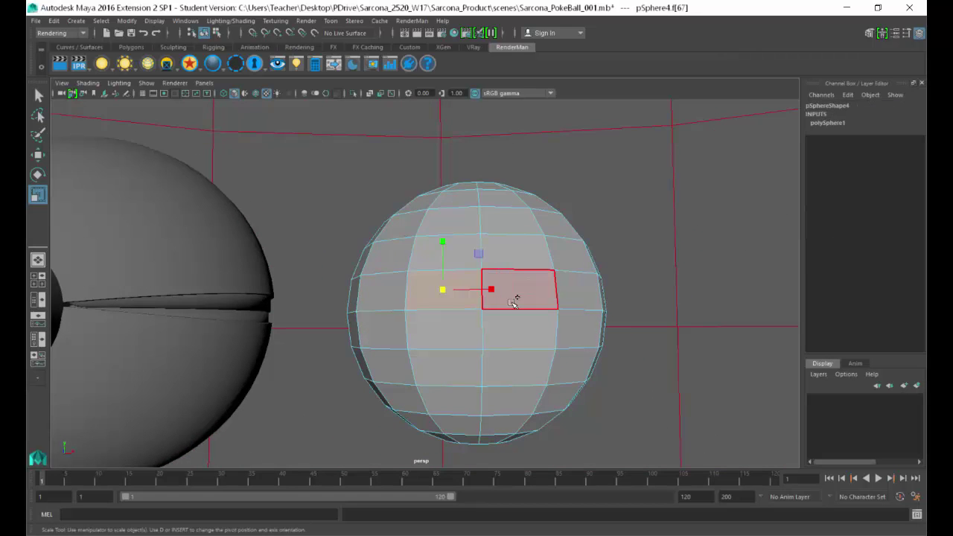
key(F8)
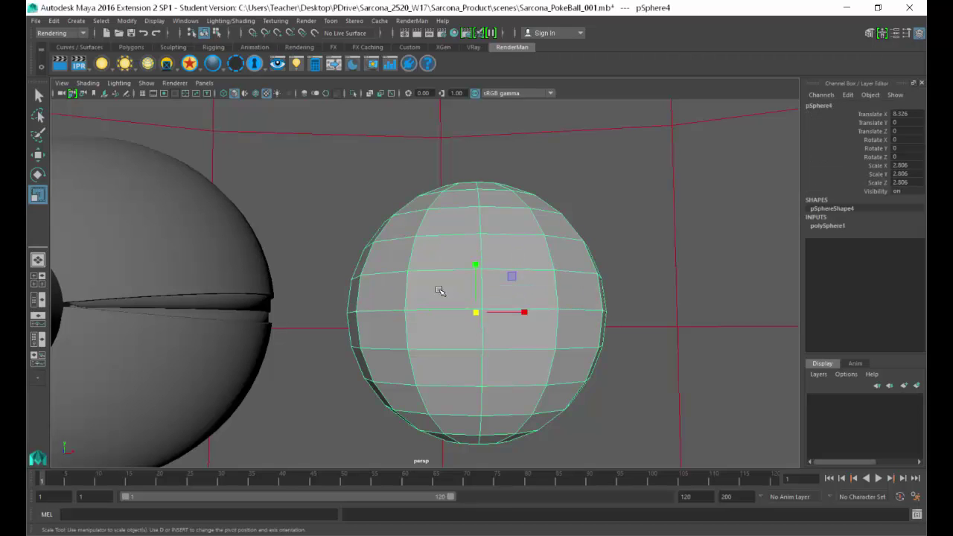
- Insert an edge loop just above the sphere's equator and delete all faces of the lower half
shift+right_drag(439, 291, 370, 306)
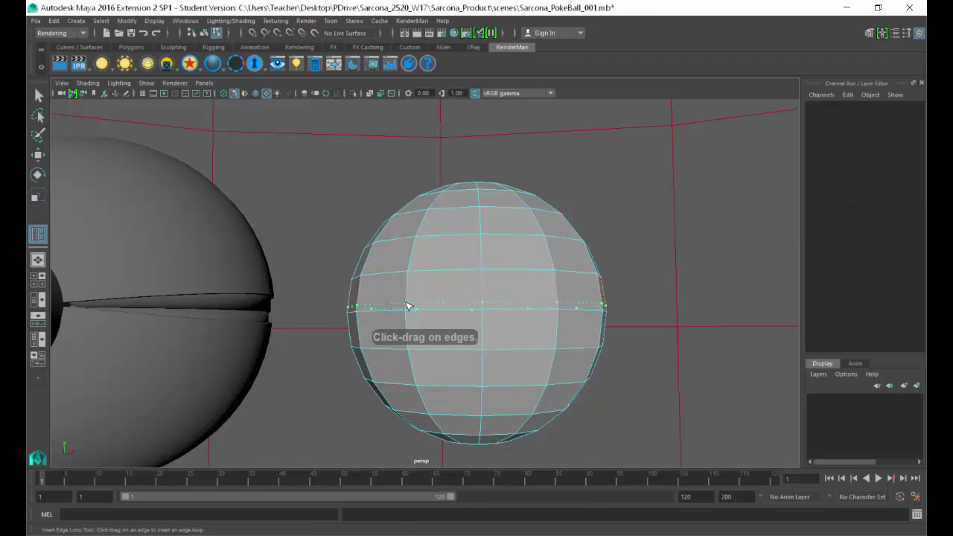
key(w)
drag(404, 310, 613, 332)
key(Delete)
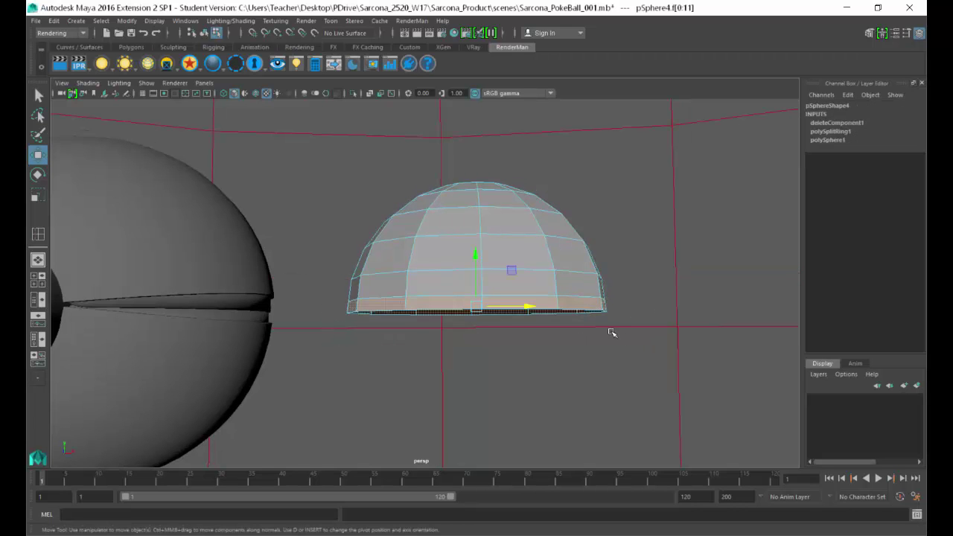
- Extrude the narrow band of faces along the hemisphere's open edge inward with a Local Translate Z of about -0.143
key(ctrl+e)
alt+drag(477, 323, 564, 320)
alt+drag(460, 315, 356, 362)
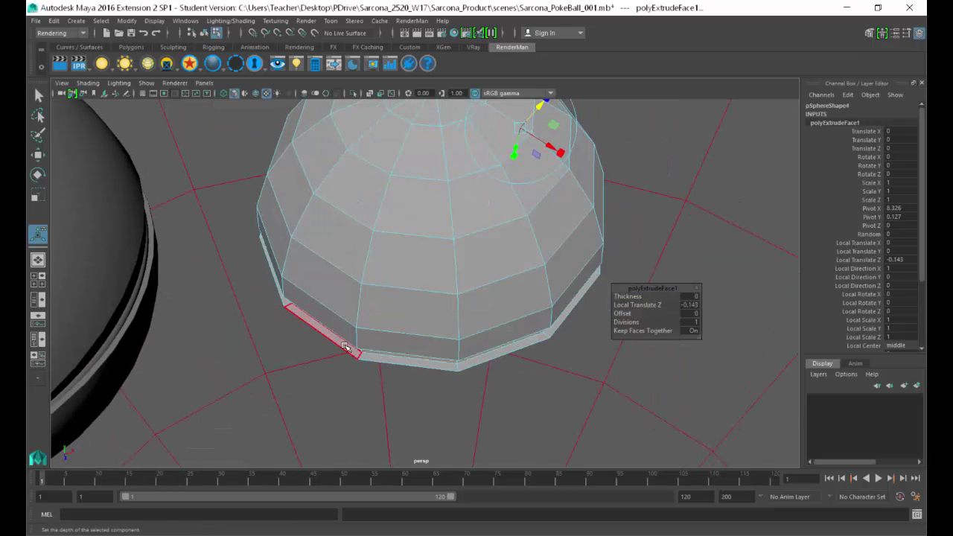
- Delete the ring of faces under the extruded rim and return the hemisphere to object mode
click(346, 348)
shift+double_click(390, 359)
key(Delete)
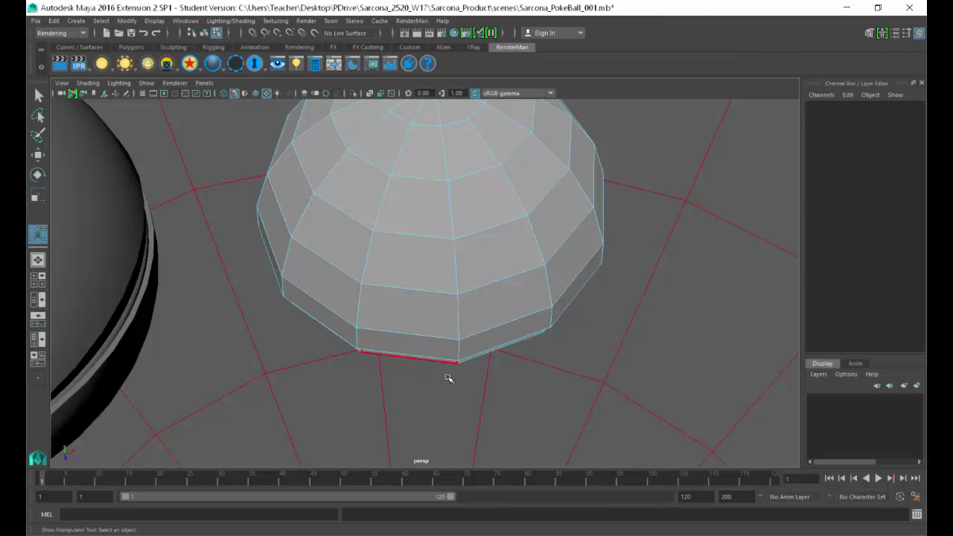
alt+drag(449, 379, 408, 315)
right_drag(436, 282, 439, 279)
alt+drag(538, 283, 611, 266)
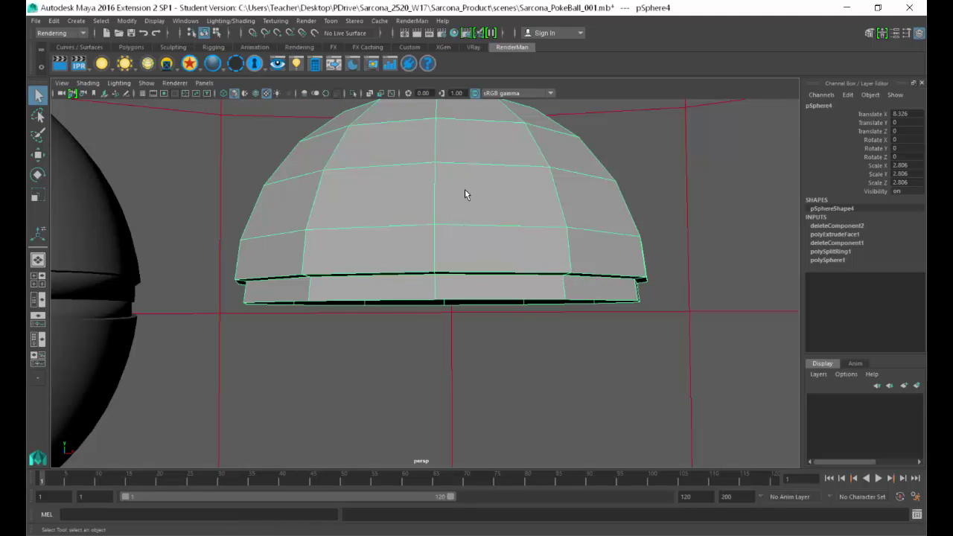
alt+drag(556, 227, 464, 255)
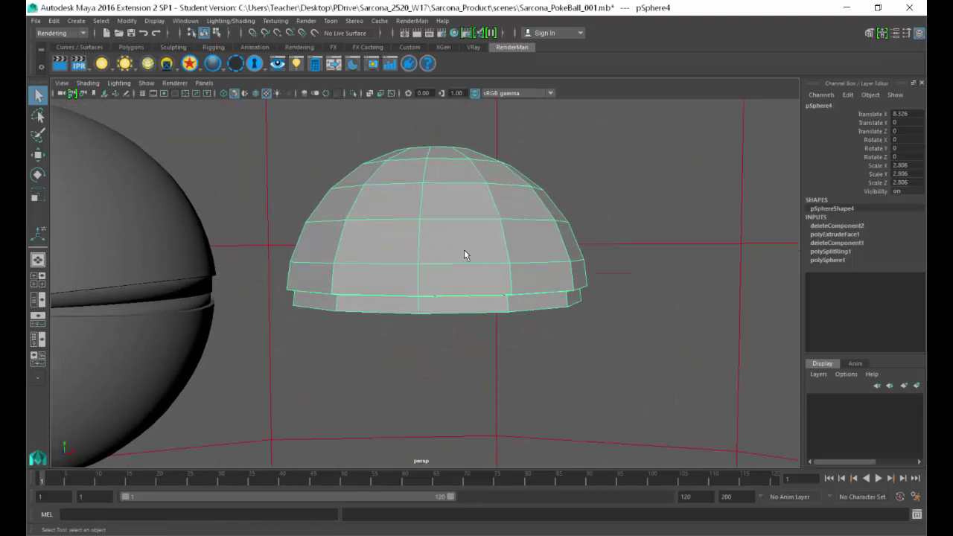
- Cut an opening two columns wide in the hemisphere's front by deleting the lowest outer and rim faces there
right_drag(441, 245, 436, 281)
alt+drag(406, 280, 440, 338)
key(Delete)
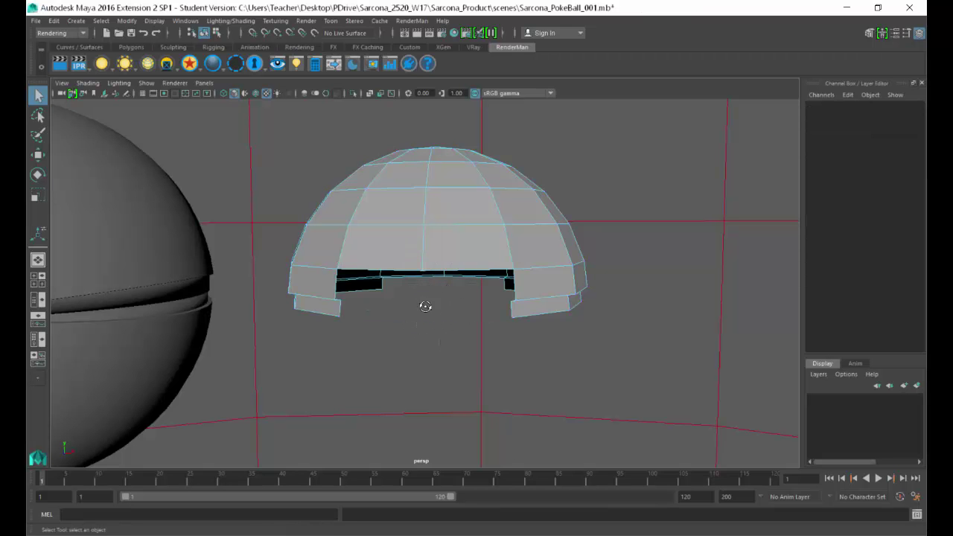
key(ctrl+z)
alt+drag(425, 306, 429, 395)
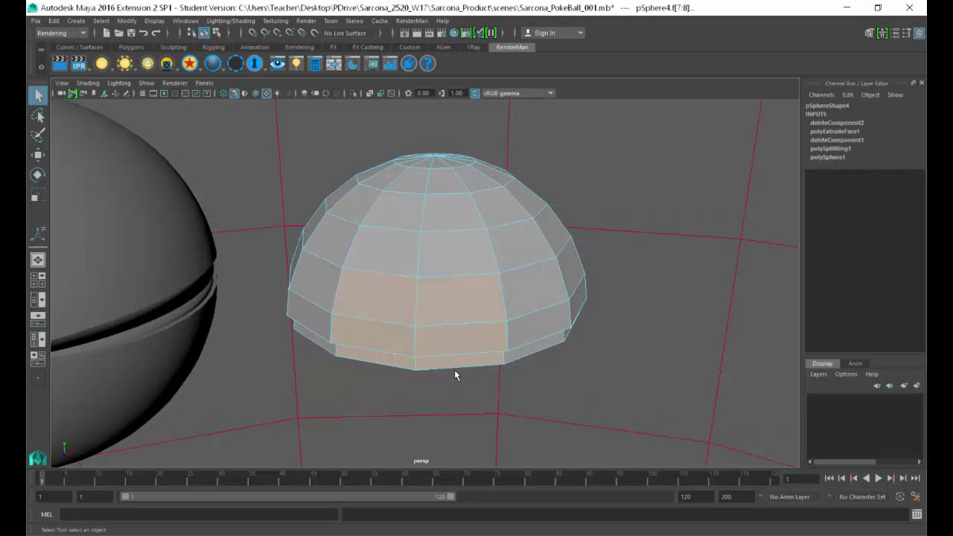
key(Delete)
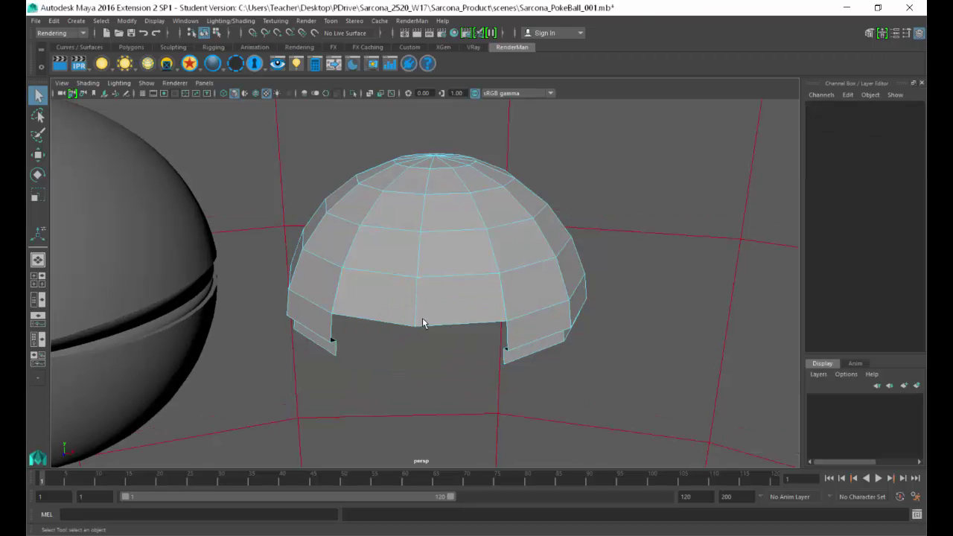
- Move the middle vertex of the opening's top edge upward to form a peak
drag(432, 350, 433, 348)
key(w)
drag(416, 285, 417, 256)
alt+drag(474, 313, 472, 266)
- Scale the opening's two upper corner vertices and the two outer-edge vertices below them closer together to round the cutout
click(463, 262)
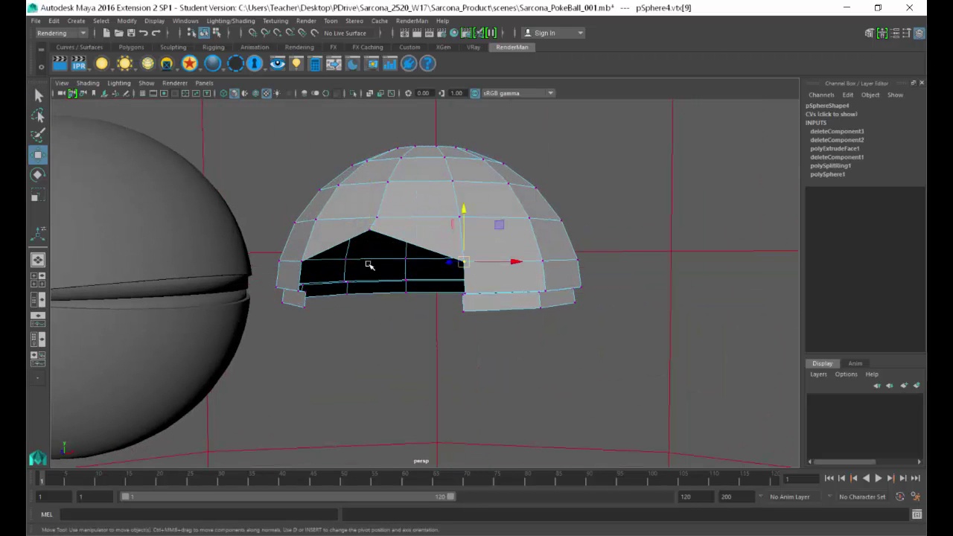
shift+click(305, 262)
key(r)
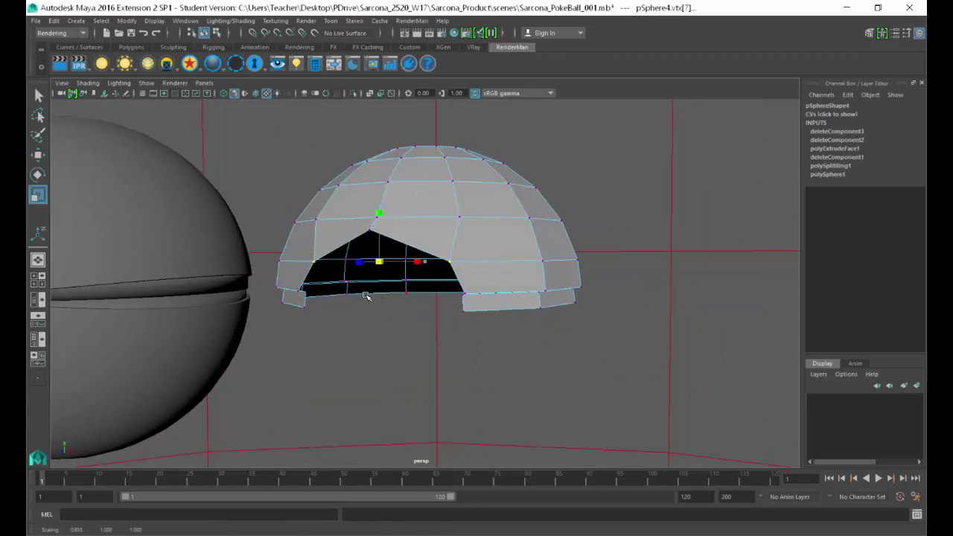
alt+drag(397, 307, 350, 297)
click(349, 303)
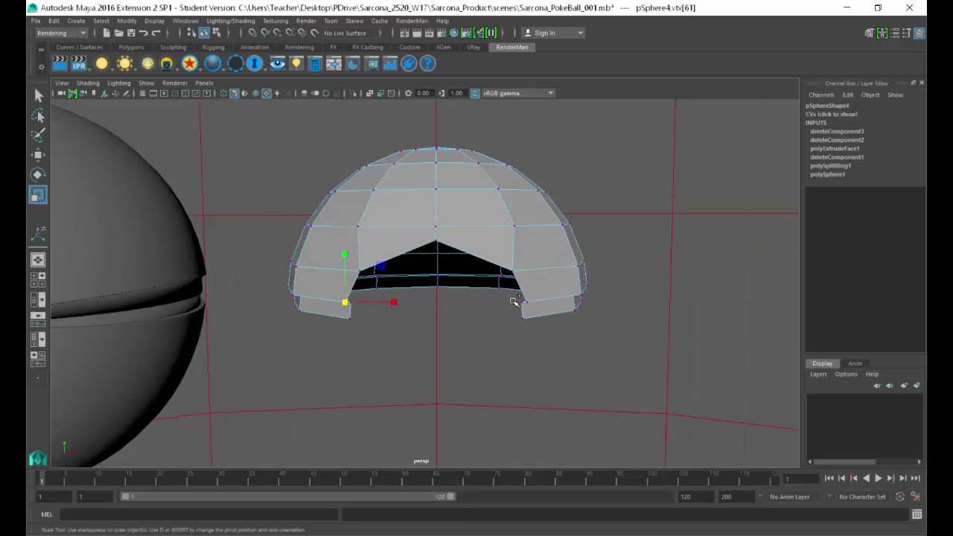
shift+click(526, 302)
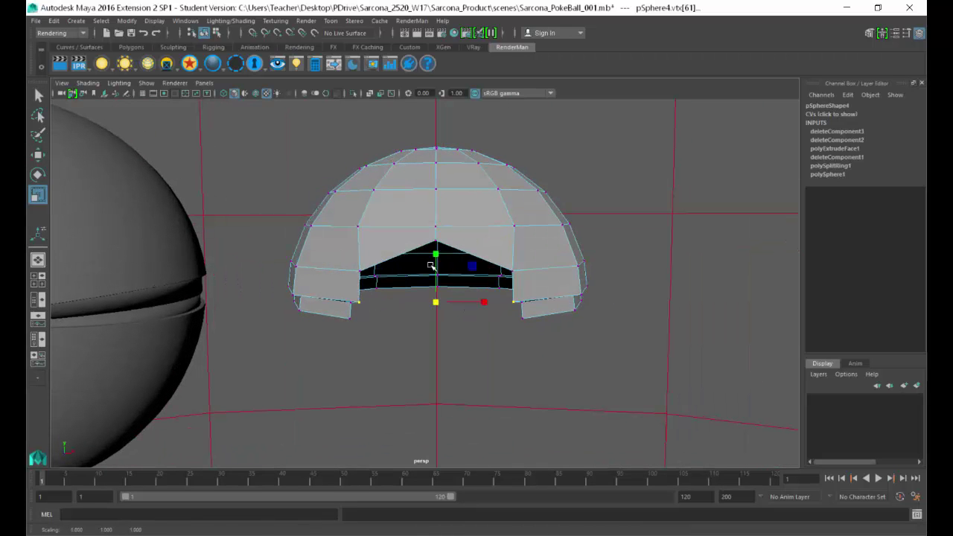
- Preview the hemisphere smoothed in object mode and delete it from the scene
key(F8)
click(589, 289)
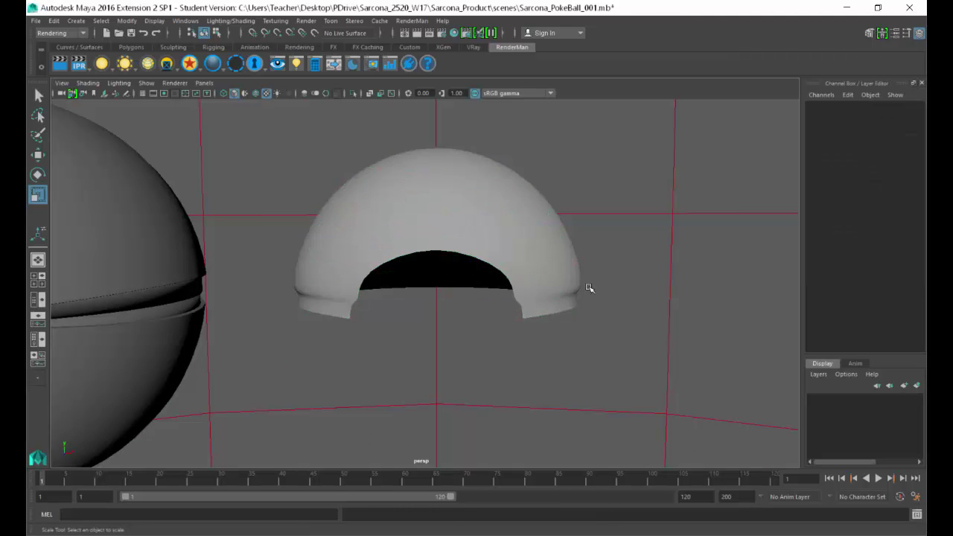
alt+drag(589, 290, 370, 325)
click(378, 274)
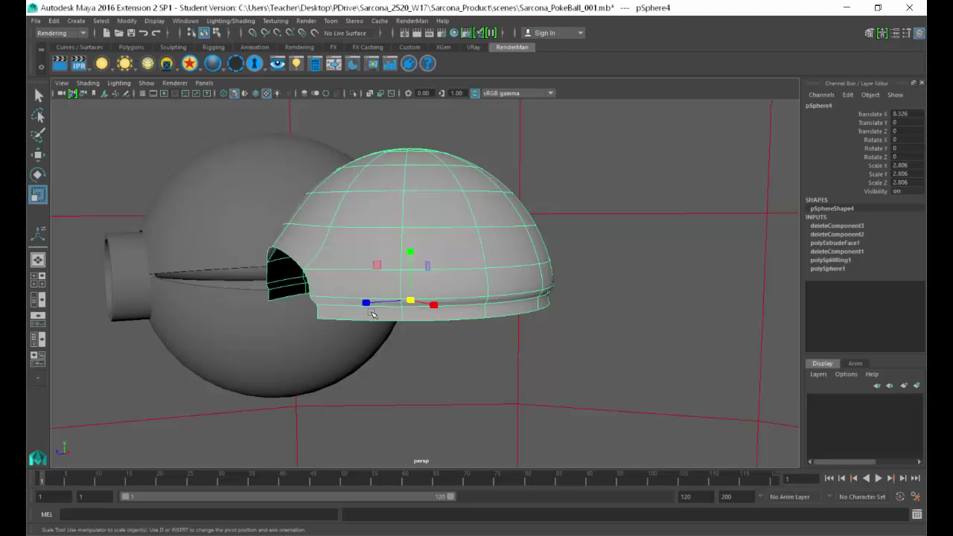
key(Delete)
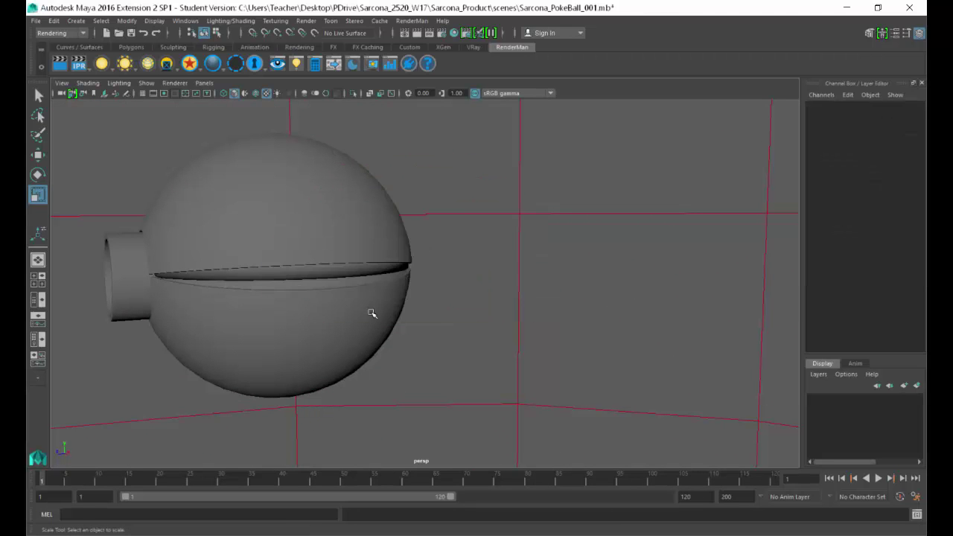
- Try to delete all parts in the lower half of the Poké Ball at once in wireframe display
click(295, 267)
alt+drag(266, 290, 383, 291)
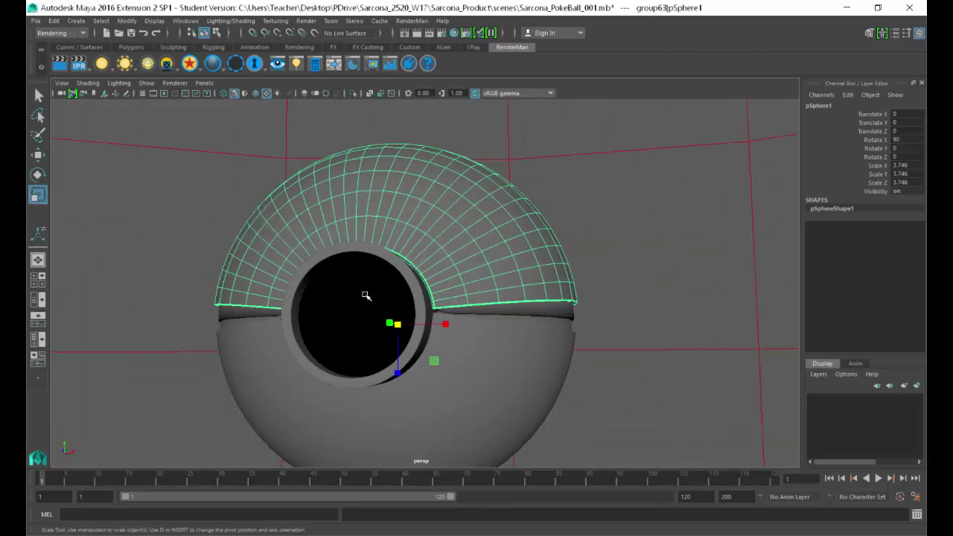
alt+drag(366, 298, 519, 349)
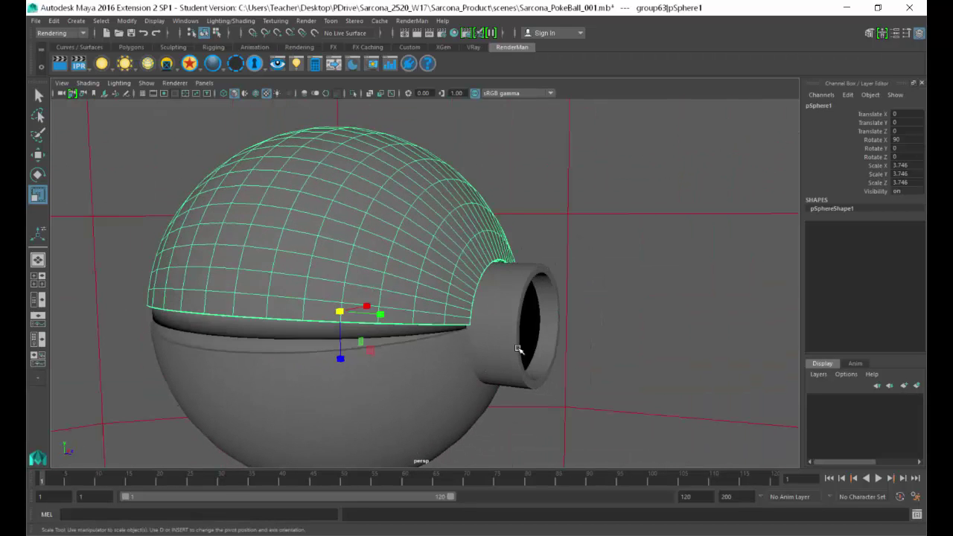
key(4)
drag(634, 362, 296, 440)
key(Delete)
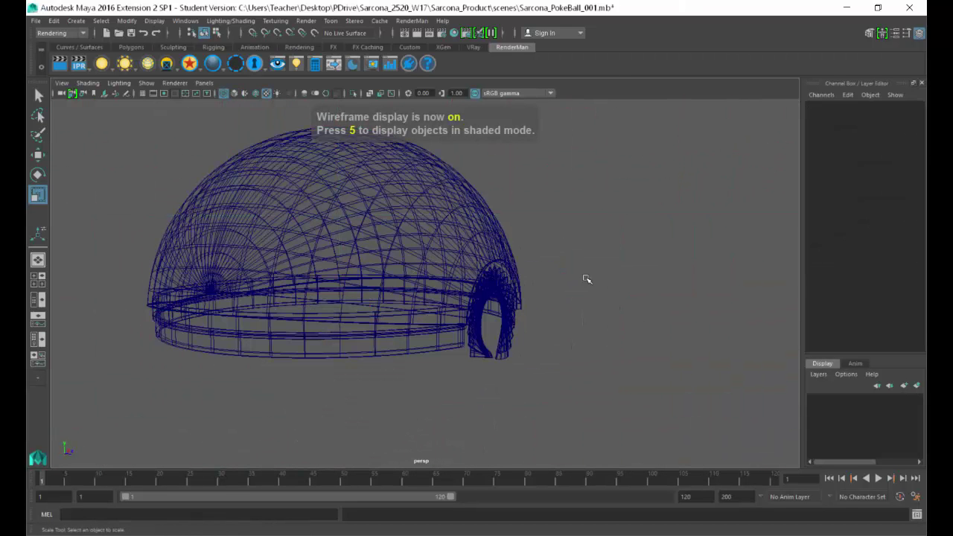
- Undo the deletions until the complete Poké Ball is restored
key(ctrl+z)
alt+drag(547, 356, 460, 359)
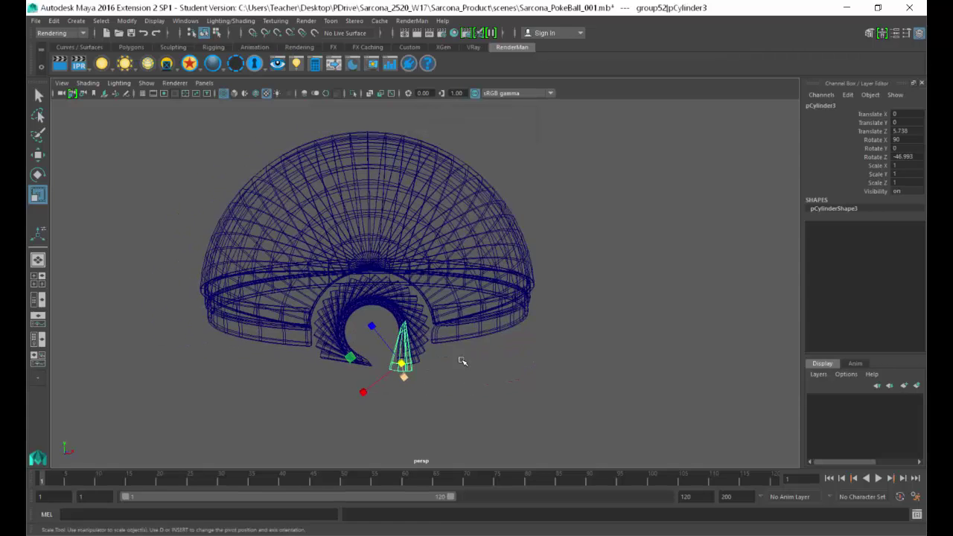
key(ctrl+z)
key(ctrl+z)
key(ctrl+z)
key(ctrl+z)
key(ctrl+z)
key(ctrl+z)
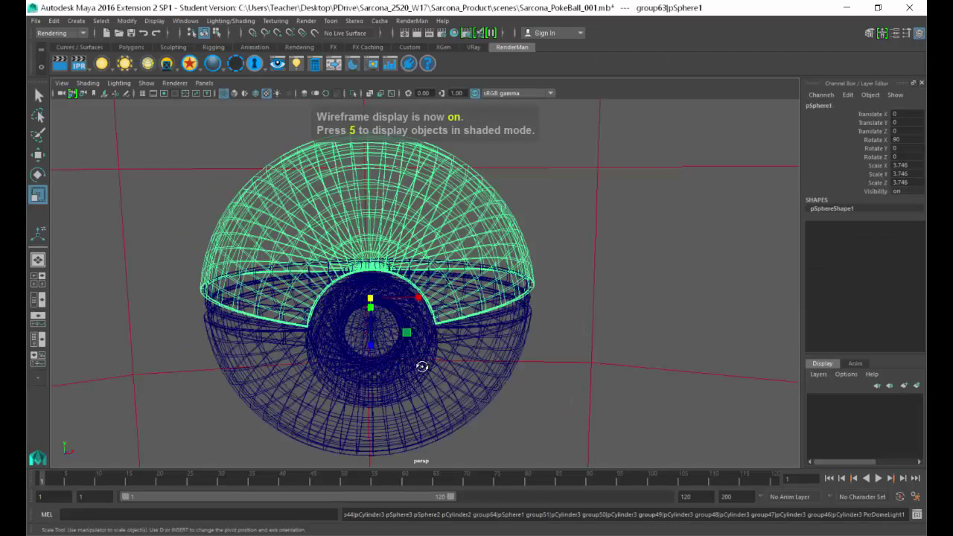
- Delete the Poké Ball's lower shell and the outer pieces of its front button individually
key(Delete)
click(451, 386)
key(Delete)
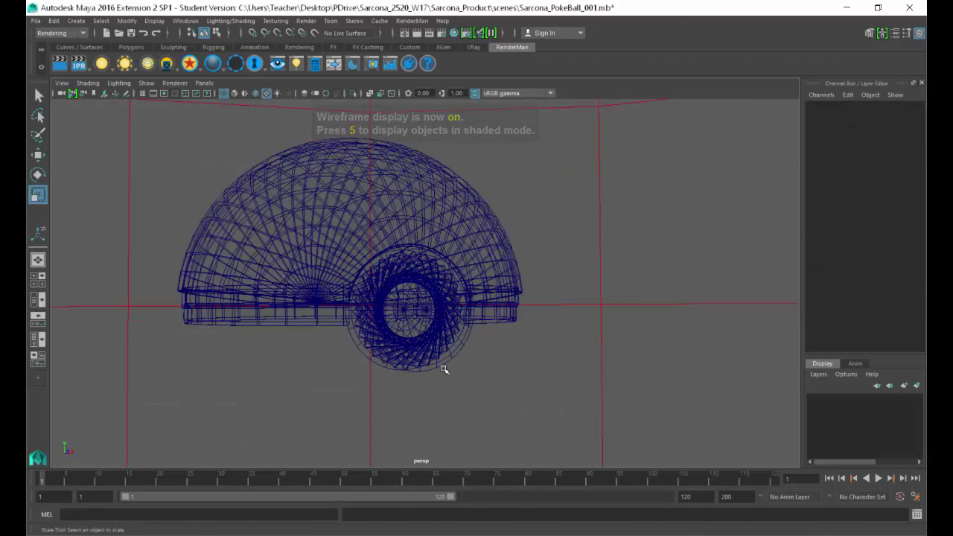
key(5)
click(443, 363)
key(Delete)
click(433, 351)
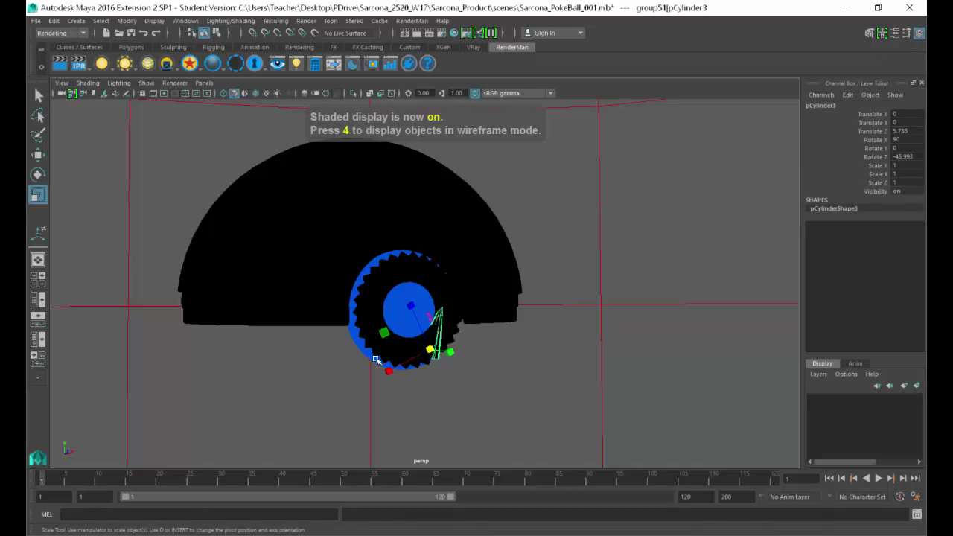
click(371, 358)
key(Delete)
- Restore the mistakenly deleted parts and remove only the blue button pieces and the lower belt ring, ending in wireframe display
key(ctrl+z)
key(ctrl+z)
key(ctrl+z)
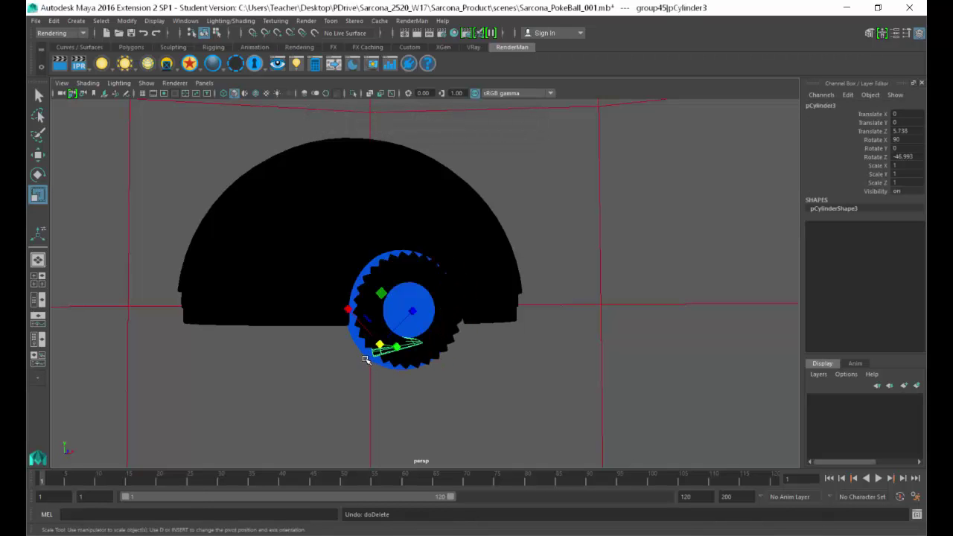
key(ctrl+z)
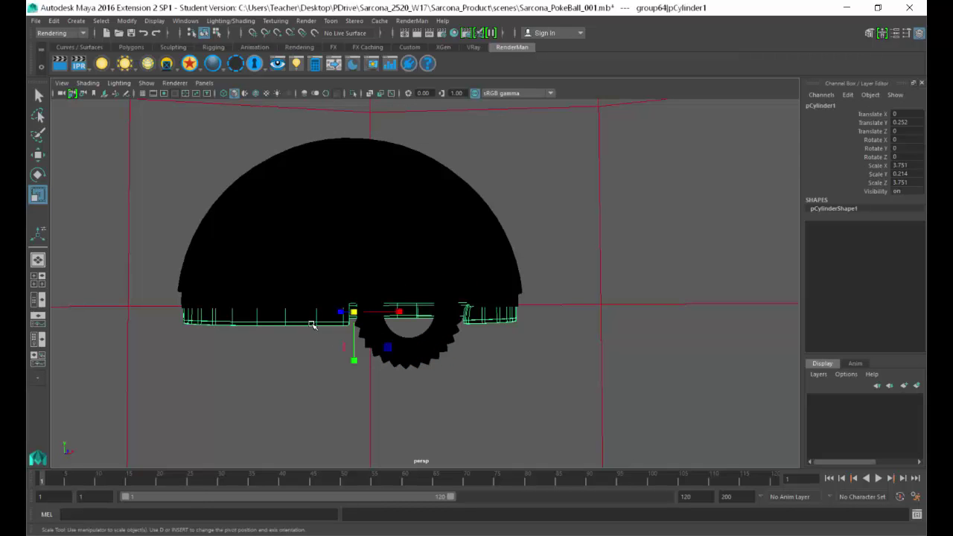
key(ctrl+z)
key(4)
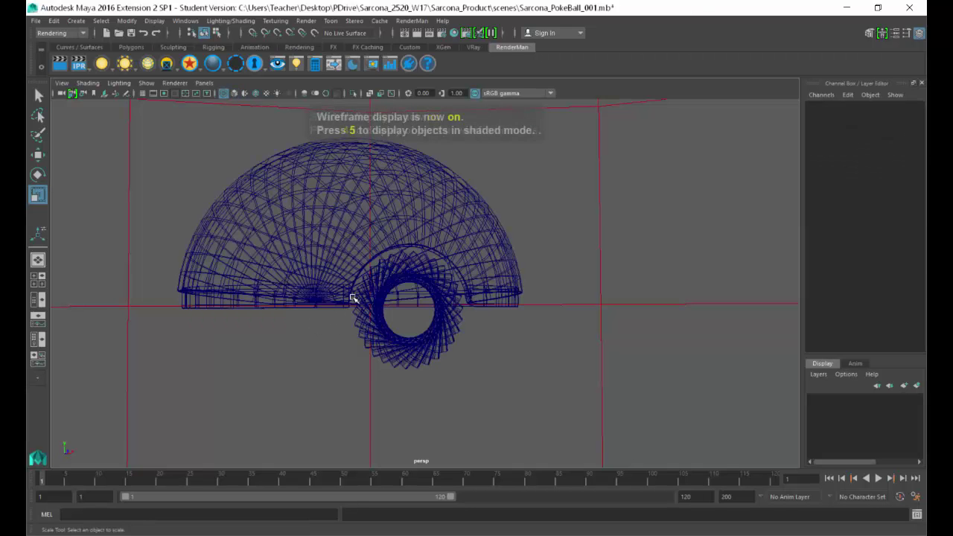
- Select the whole ring of radial cylinders in the front button opening and delete it
alt+drag(441, 339, 406, 361)
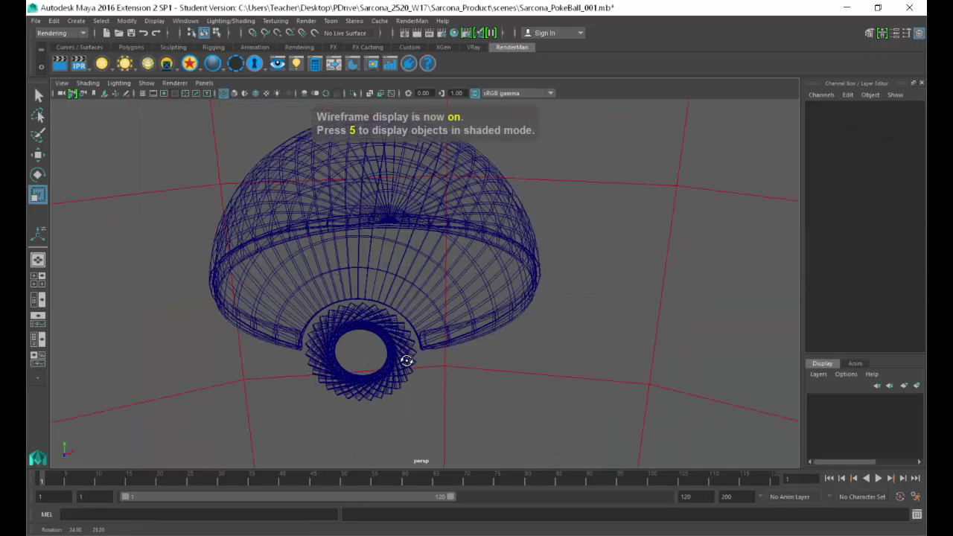
mouse_move(362, 330)
alt+mouse_down()
mouse_move(339, 316)
mouse_move(402, 390)
alt+mouse_up()
key(5)
key(f)
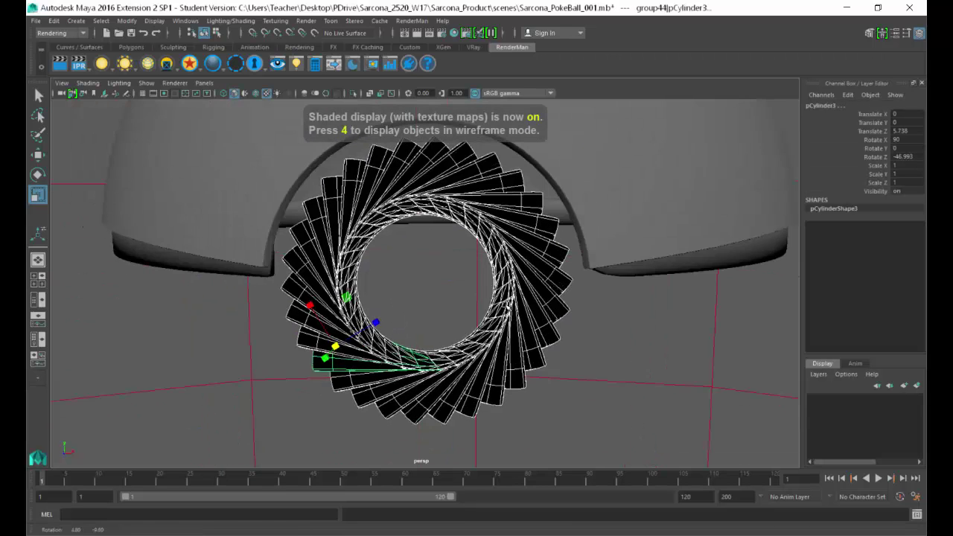
key(e)
drag(361, 305, 337, 311)
key(Delete)
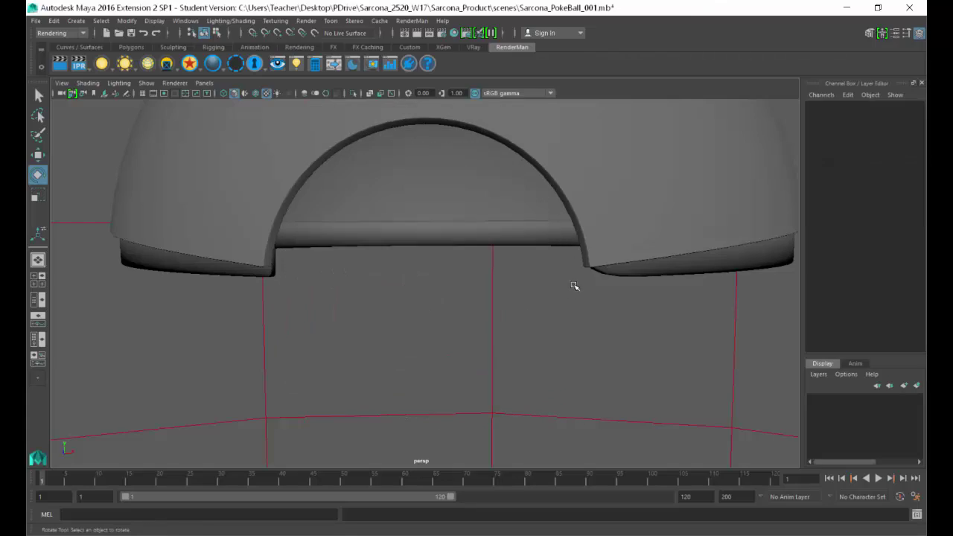
- Delete the dome light surrounding the scene
alt+right_drag(654, 295, 554, 287)
alt+drag(554, 287, 561, 321)
drag(628, 334, 746, 415)
key(Delete)
- Display the remaining upper half of the Poké Ball with the default material in the viewport
click(88, 83)
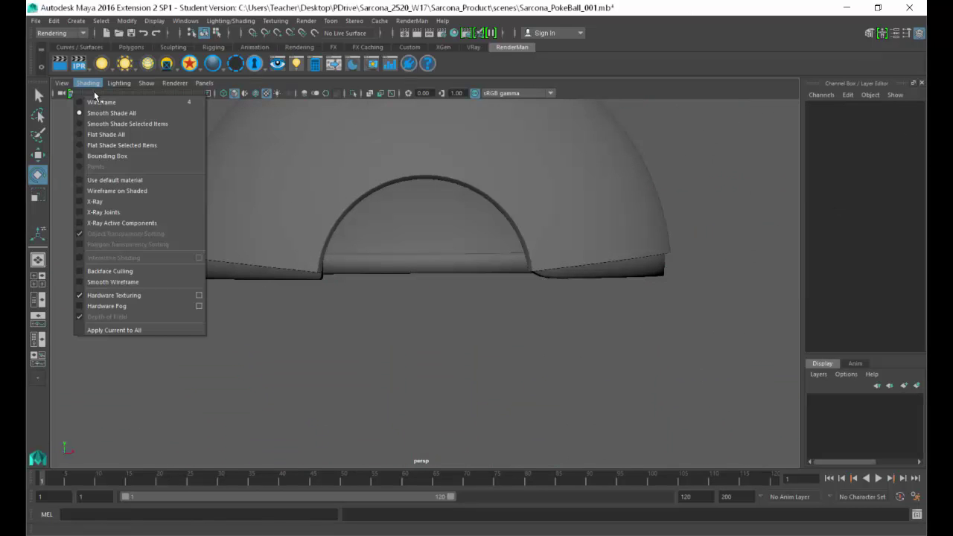
click(131, 179)
scroll(245, 251, down, 2)
scroll(246, 251, down, 8)
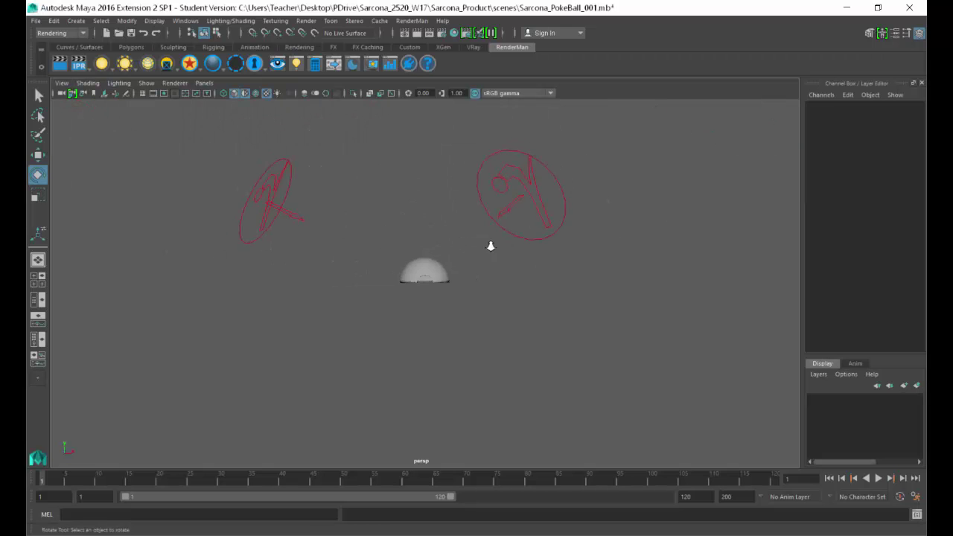
- Open the Hypershade
click(182, 23)
click(181, 23)
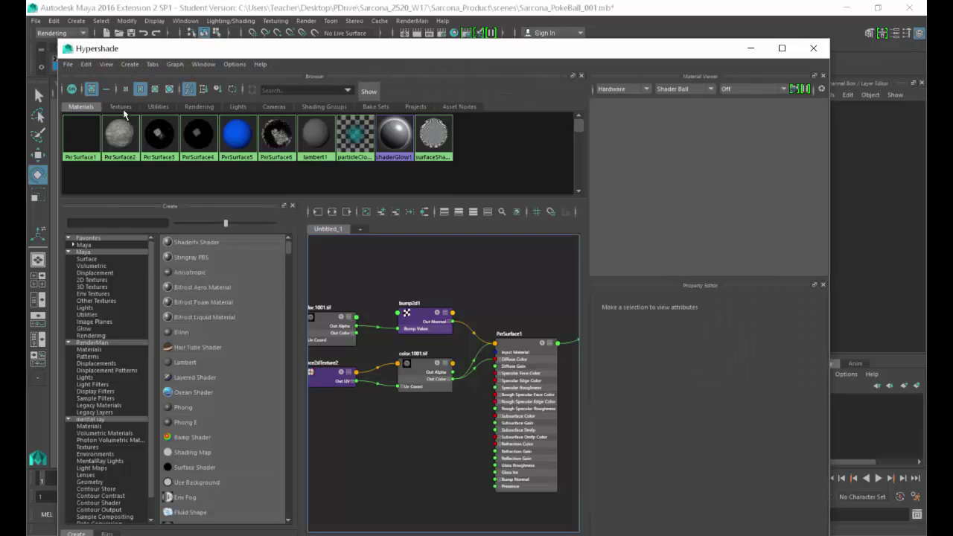
- Delete the six PxrSurface materials and surfaceShader1 from the scene's materials, and close the Hypershade
drag(287, 175, 67, 144)
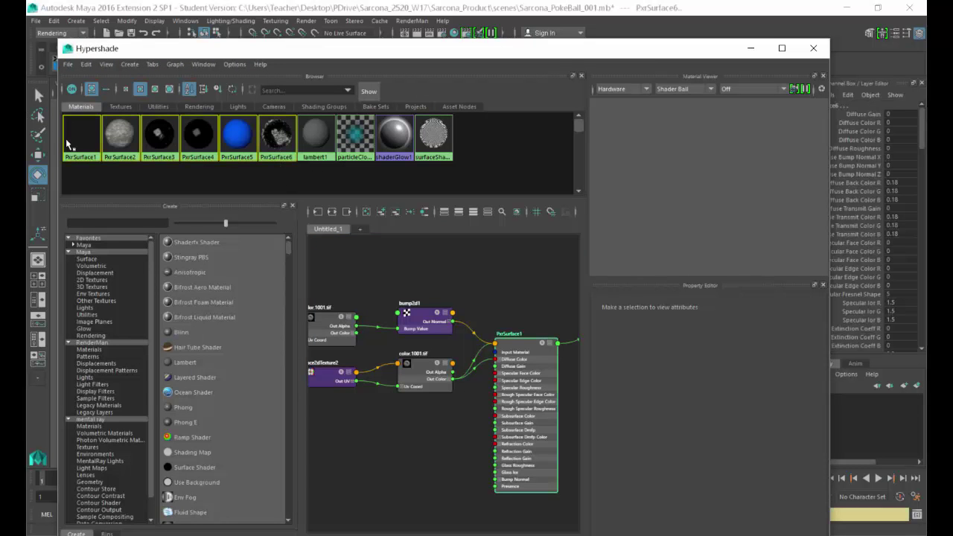
key(Delete)
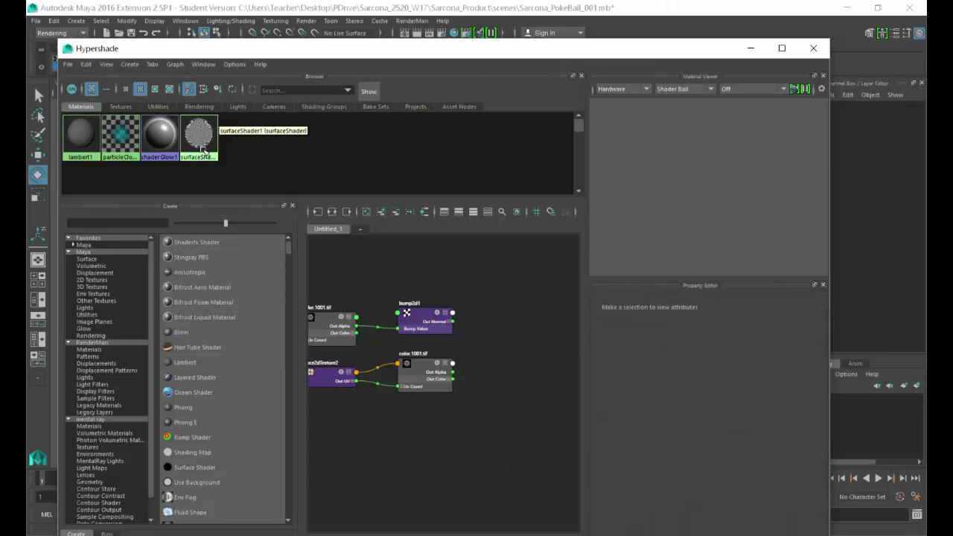
click(813, 48)
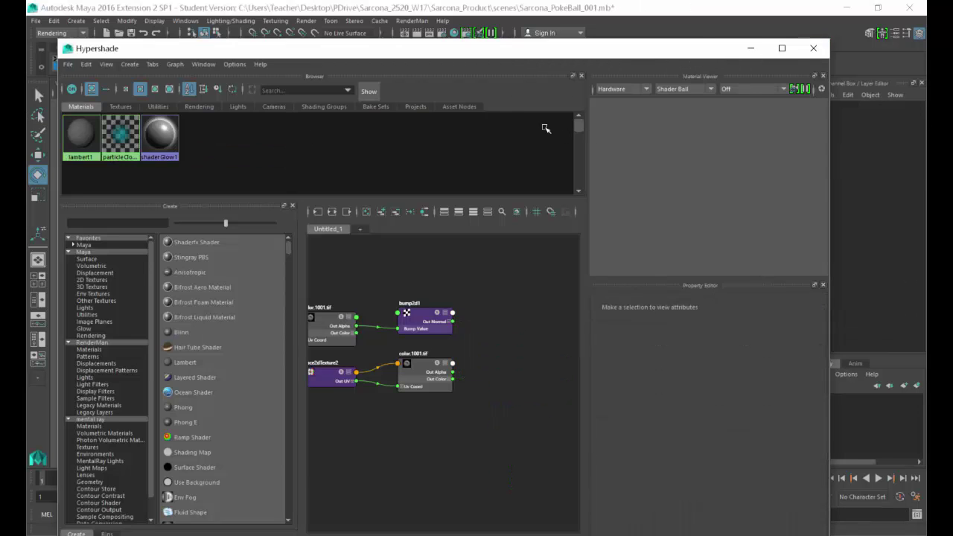
- Optimize the scene size to remove unused nodes
click(42, 22)
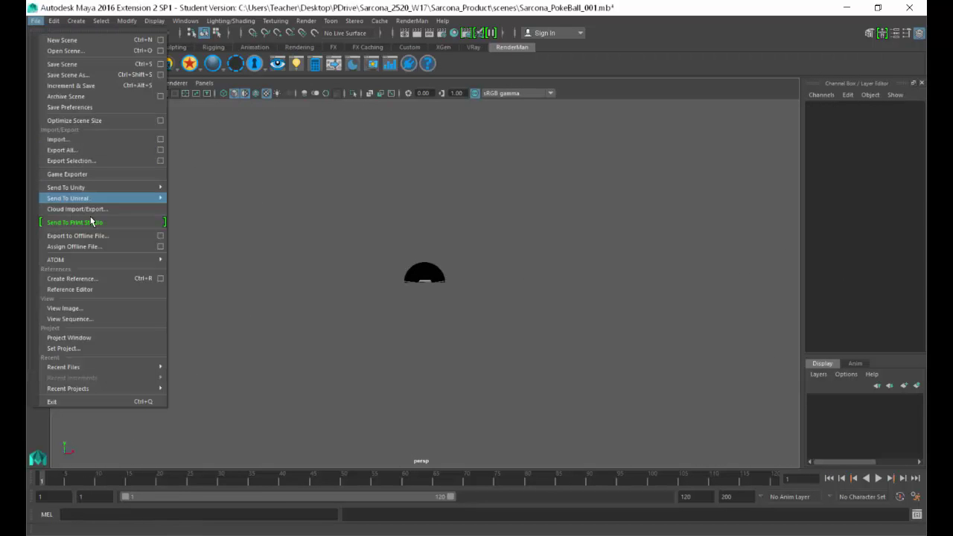
click(99, 122)
click(451, 280)
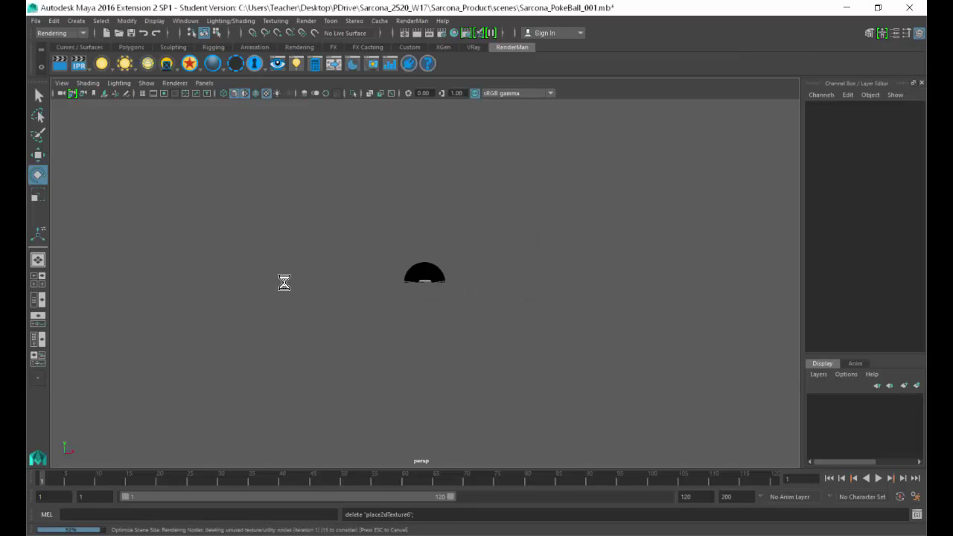
- Assign the existing lambert1 material to both the half shell and its rim ring
alt+right_drag(457, 293, 577, 287)
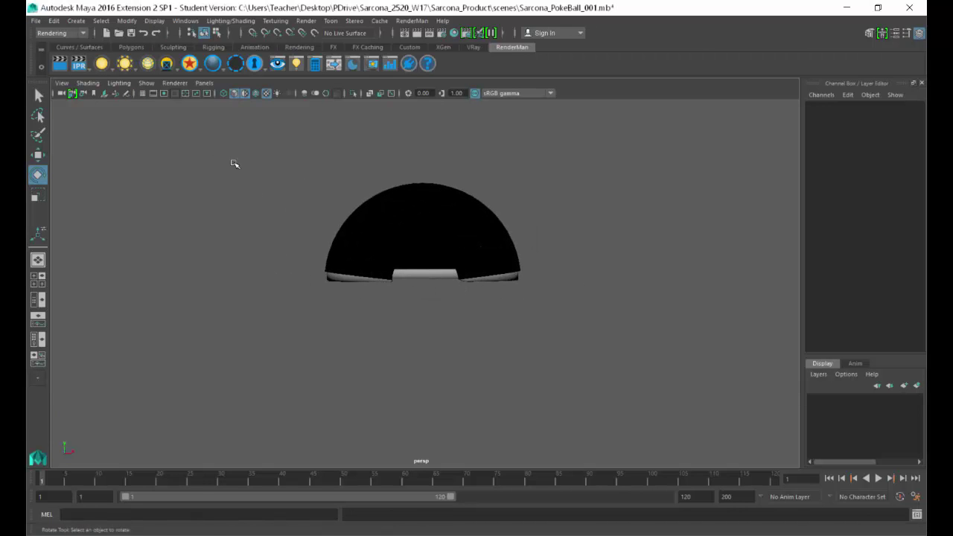
click(88, 84)
click(356, 210)
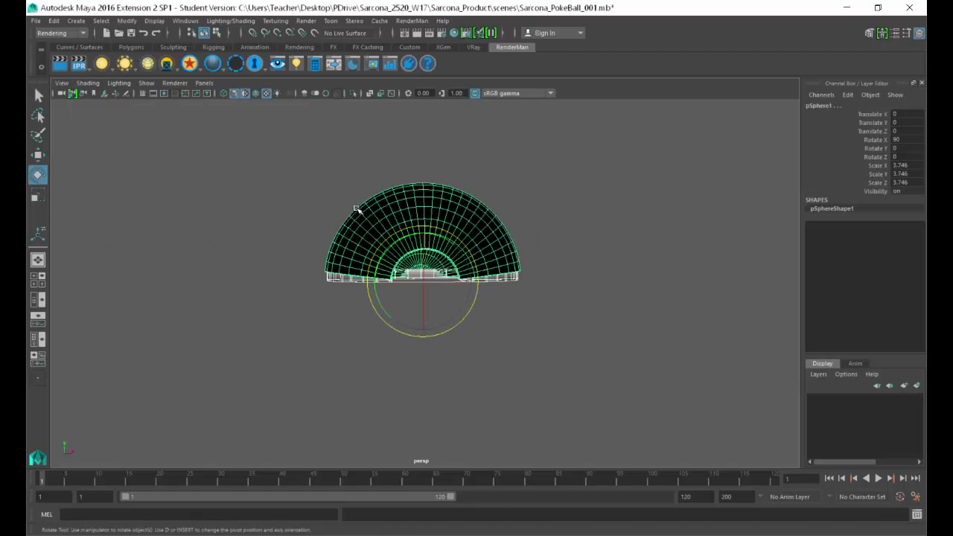
key(space)
mouse_move(287, 292)
mouse_down()
mouse_move(410, 290)
mouse_move(424, 357)
mouse_move(465, 368)
mouse_up()
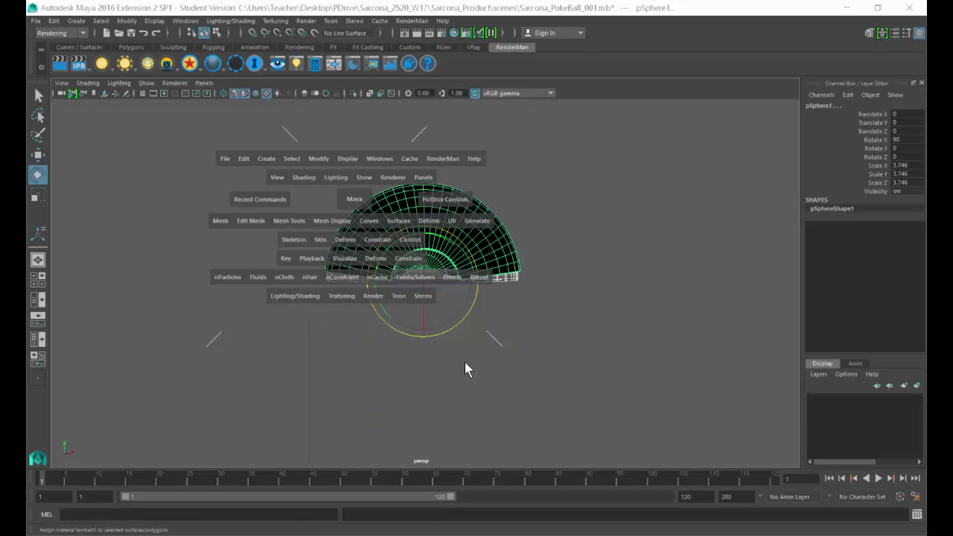
click(361, 345)
mouse_move(360, 345)
alt+mouse_down()
mouse_move(374, 293)
mouse_move(356, 289)
alt+mouse_up()
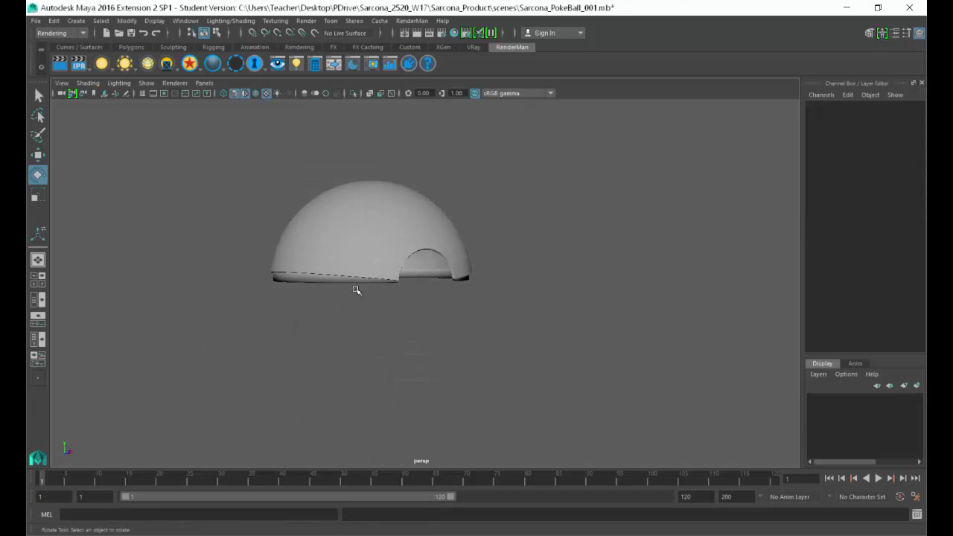
- Select the half shell together with its rim ring and duplicate them
drag(409, 216, 413, 223)
key(f)
alt+drag(538, 276, 506, 265)
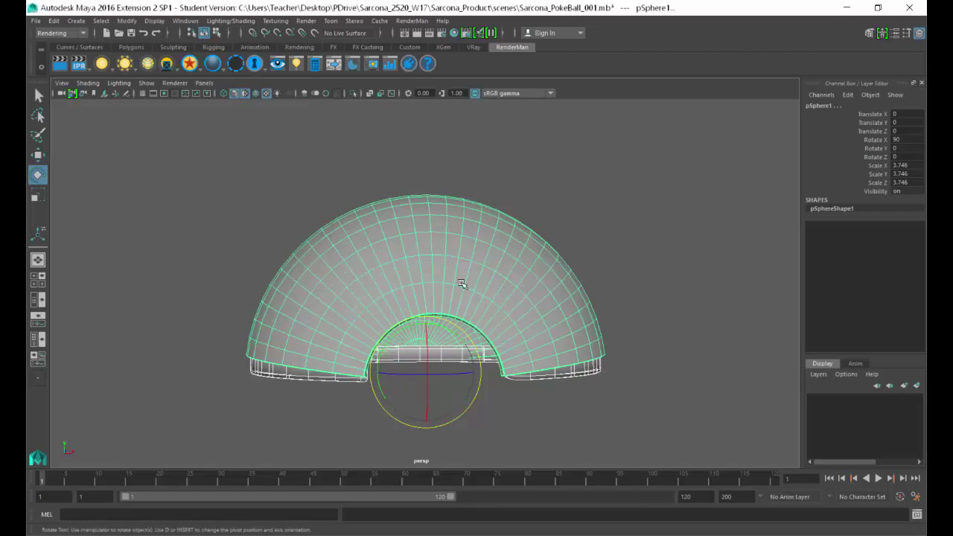
alt+drag(362, 274, 399, 260)
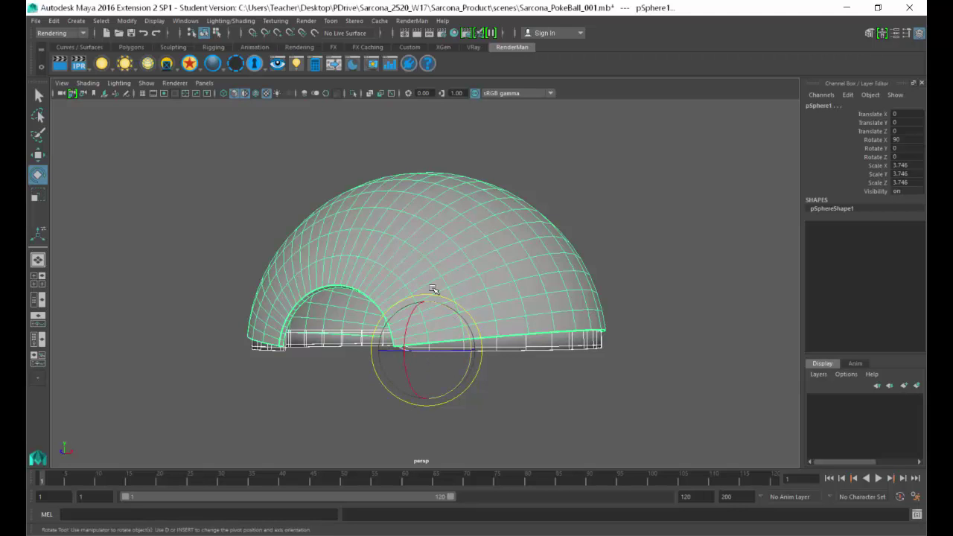
alt+drag(406, 312, 493, 285)
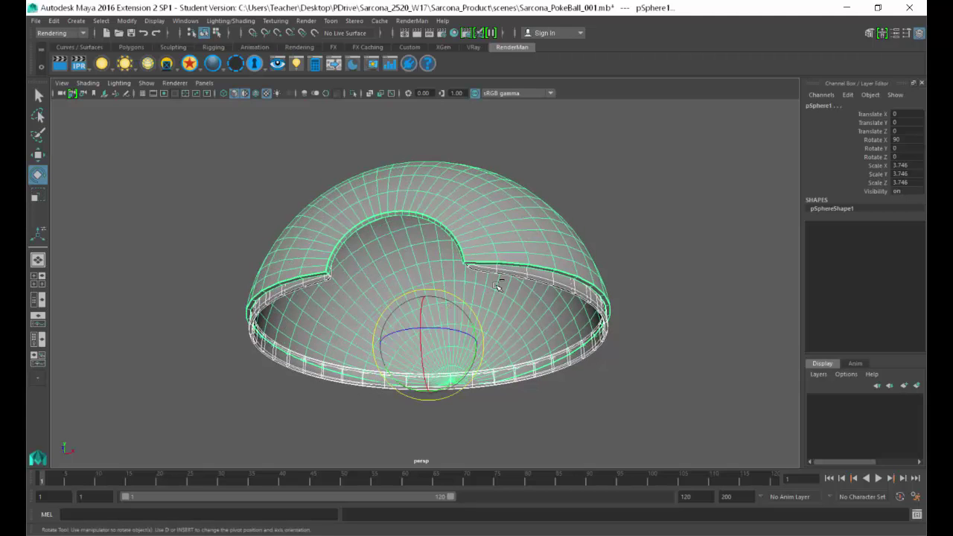
key(ctrl+d)
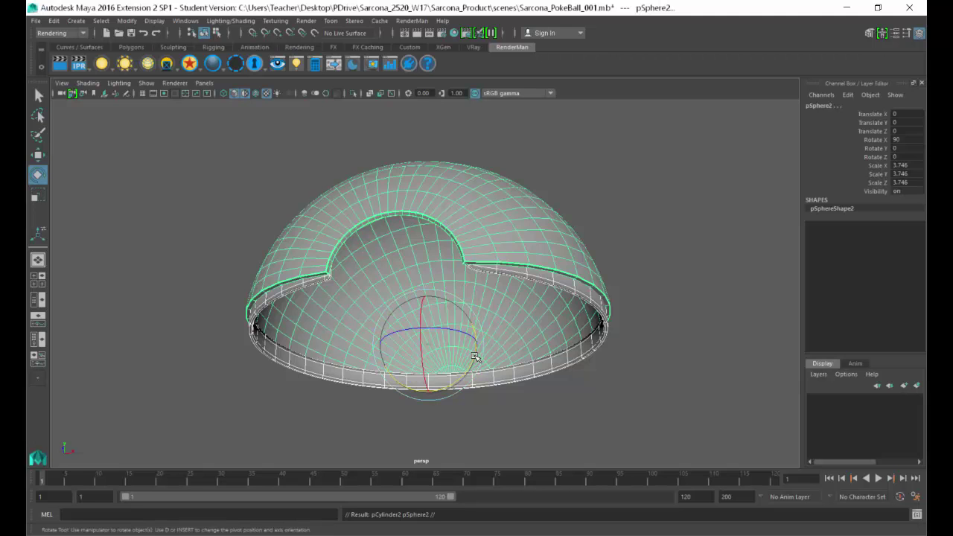
drag(475, 357, 379, 407)
key(ctrl+z)
key(ctrl+z)
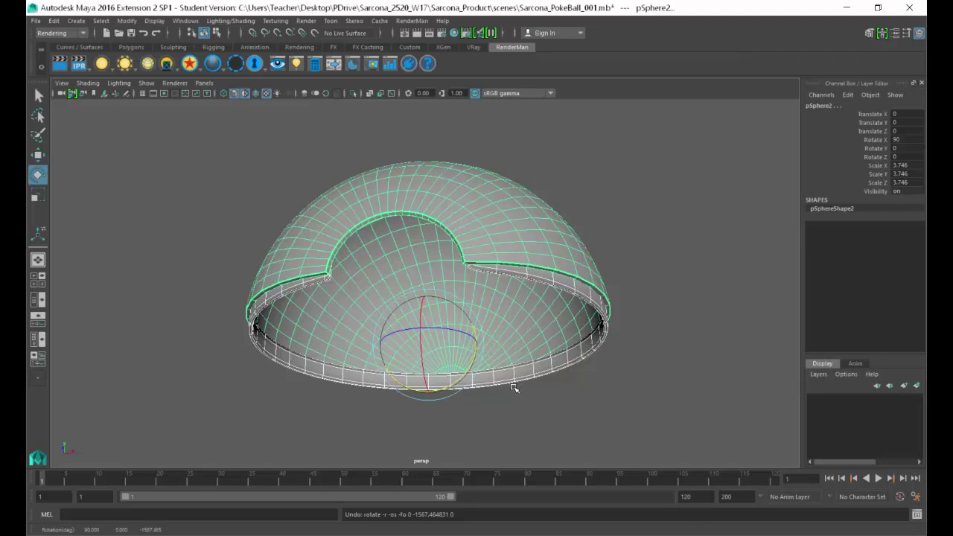
- Group the duplicated shell and ring, and flip the group into a lower half with Rotate Z 180
key(ctrl+g)
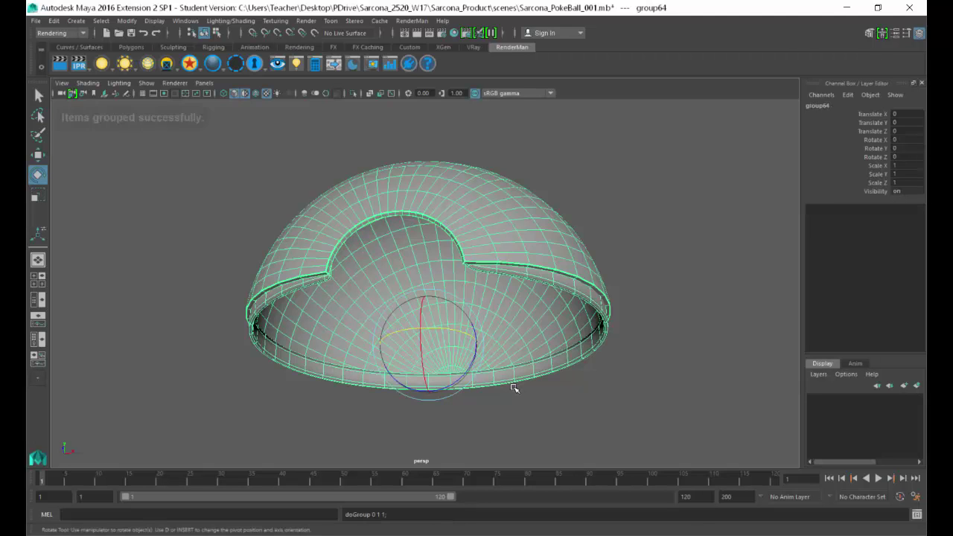
drag(458, 351, 291, 285)
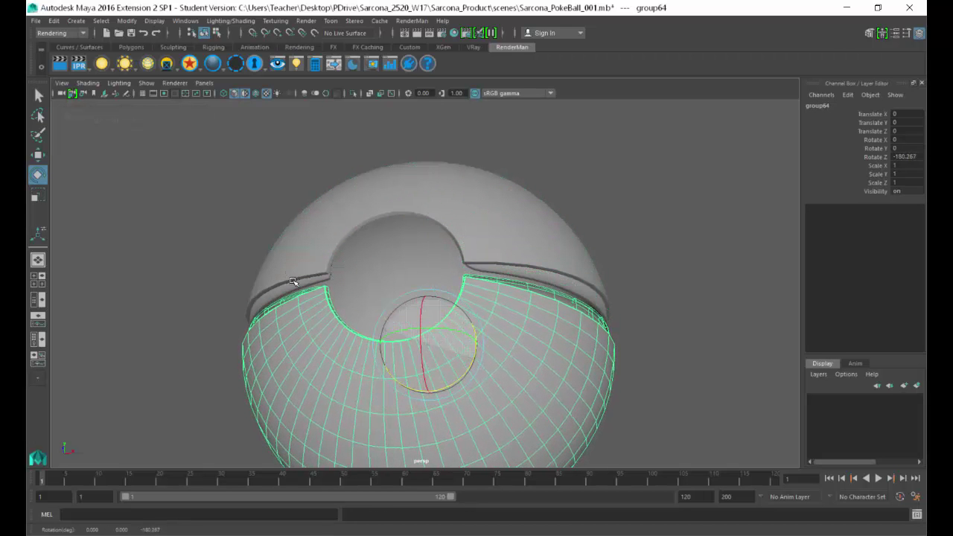
double_click(910, 156)
text(-180)
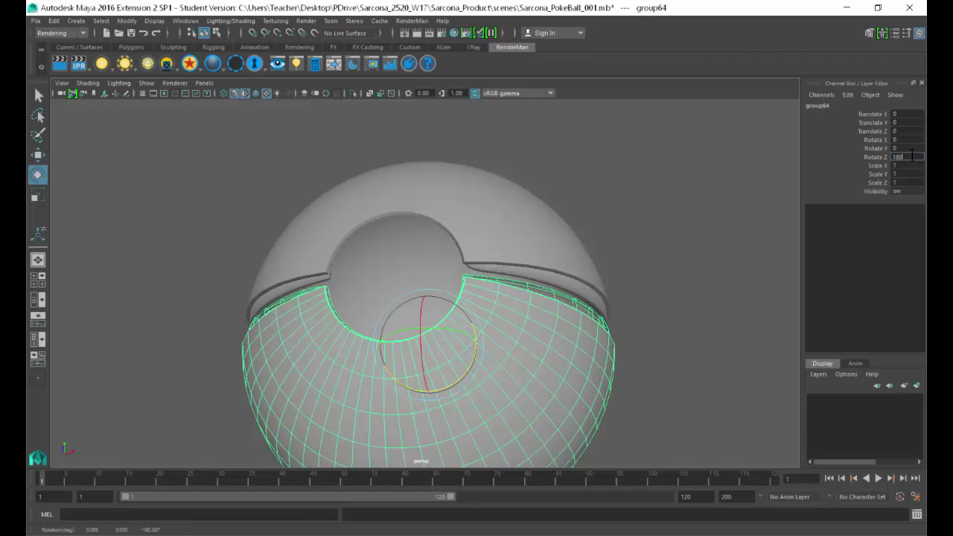
key(Return)
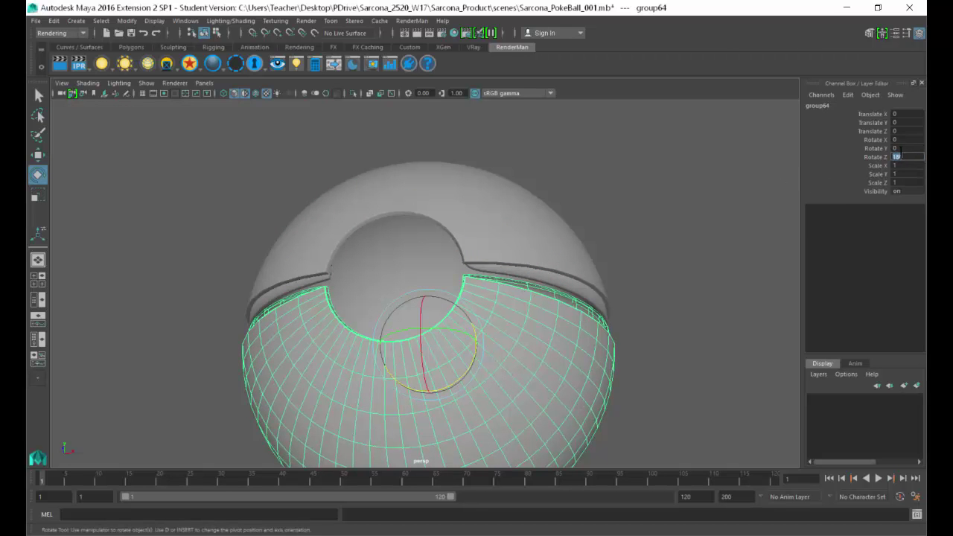
- Raise the lower-half group toward the upper half to a Translate Y of about 0.215
alt+drag(613, 199, 605, 257)
key(w)
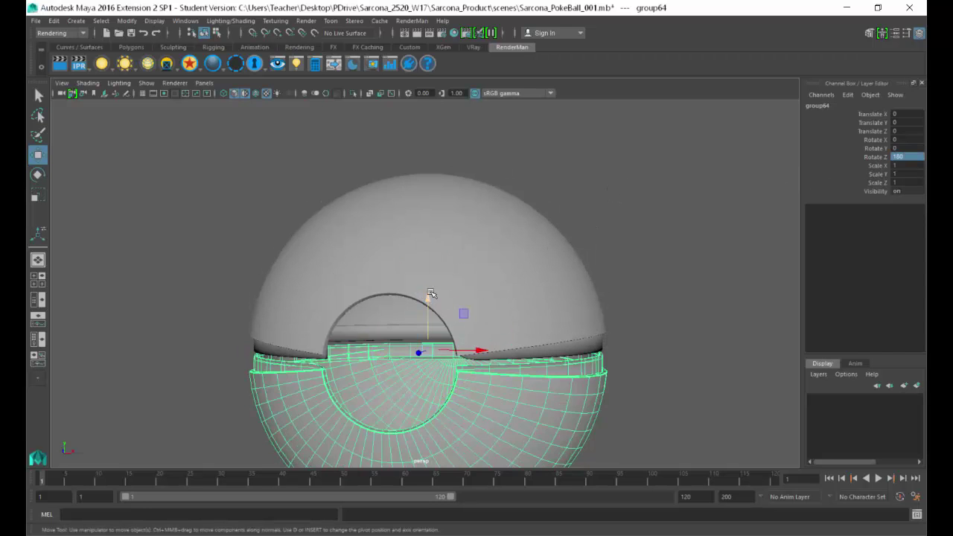
drag(429, 298, 483, 285)
key(f)
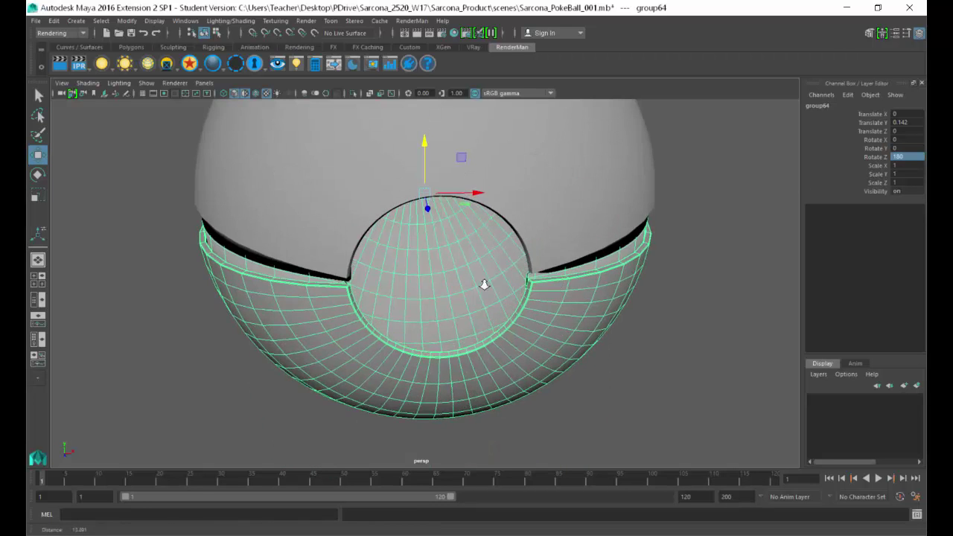
alt+right_drag(484, 284, 525, 287)
mouse_move(525, 287)
alt+mouse_down()
mouse_move(514, 262)
mouse_move(513, 272)
alt+mouse_up()
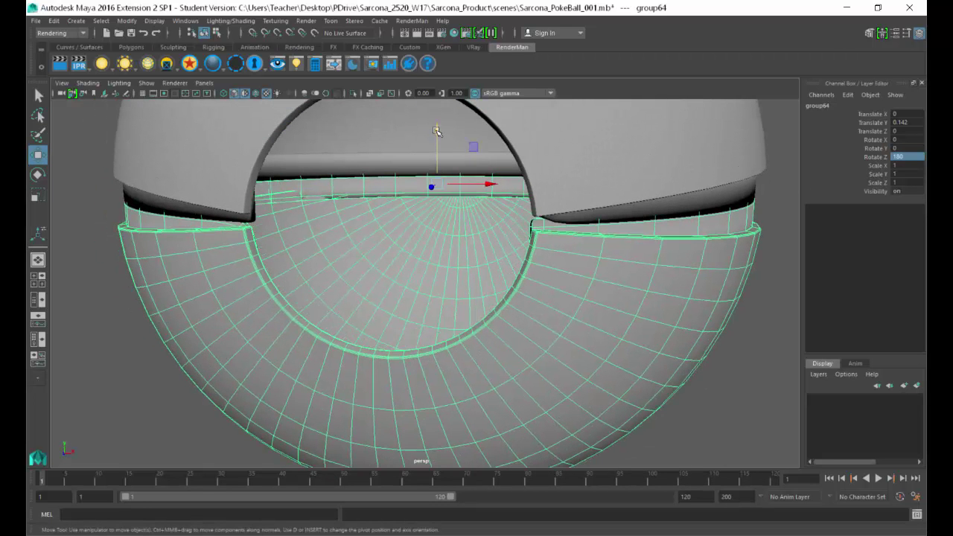
drag(436, 131, 436, 121)
- Scale the lower-half group uniformly to about 0.997 and clear the selection
key(r)
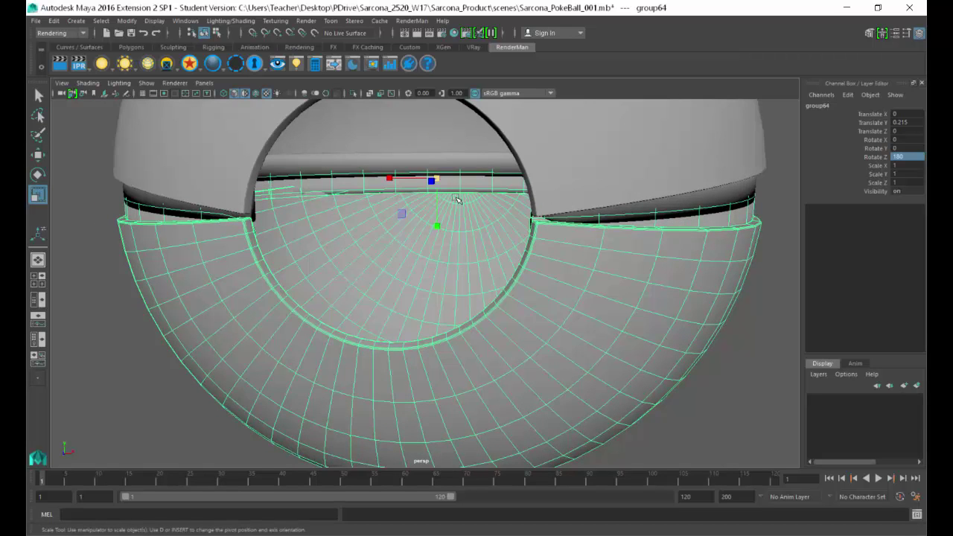
alt+drag(469, 195, 438, 189)
alt+drag(466, 231, 396, 241)
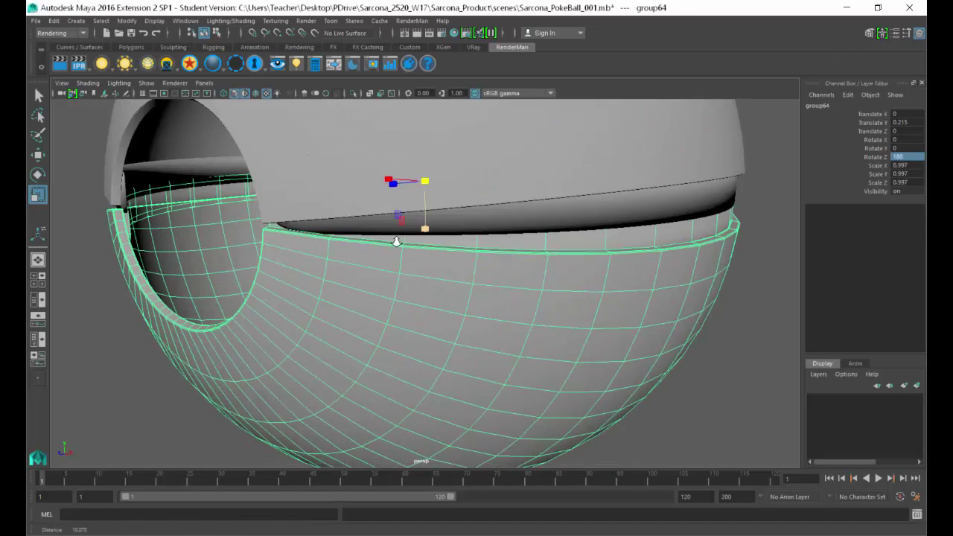
alt+right_drag(395, 241, 298, 229)
click(132, 204)
alt+drag(309, 179, 428, 210)
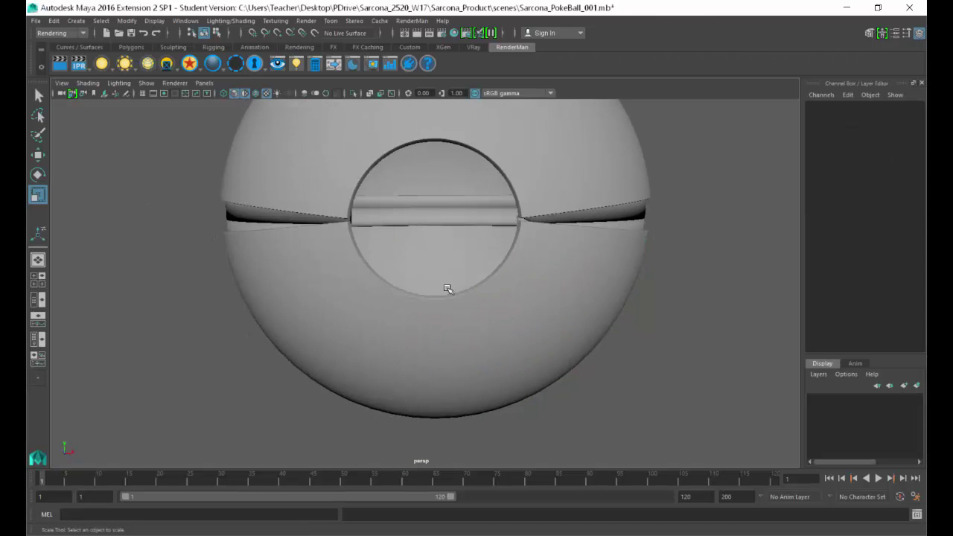
- Create a polygon cylinder for the front button and set its Rotate X to 90
click(72, 23)
mouse_move(104, 57)
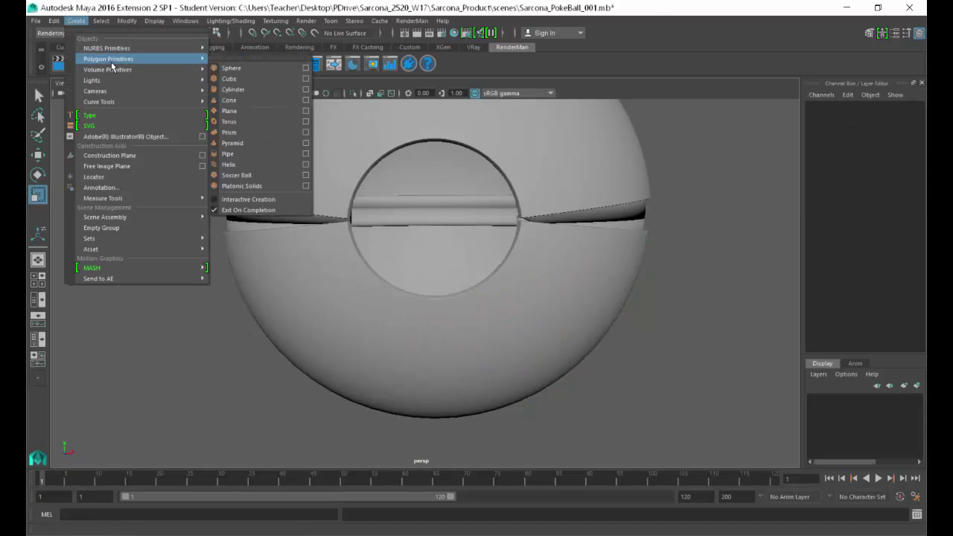
click(240, 82)
alt+drag(442, 238, 469, 252)
key(e)
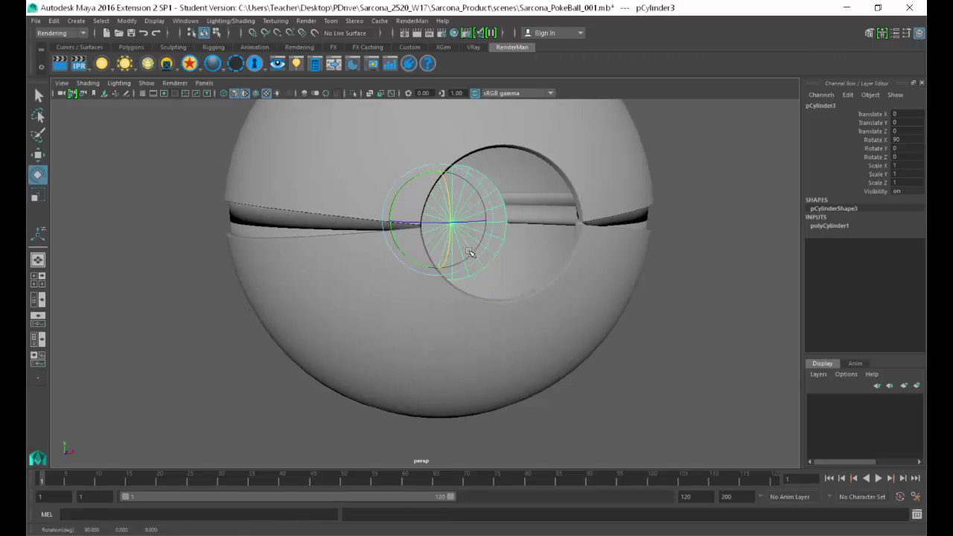
click(905, 139)
- Move the cylinder out through the button opening to Translate Z of about 3.815 and scale it uniformly to about 1.174
alt+drag(636, 226, 693, 214)
key(w)
alt+drag(474, 214, 670, 294)
key(r)
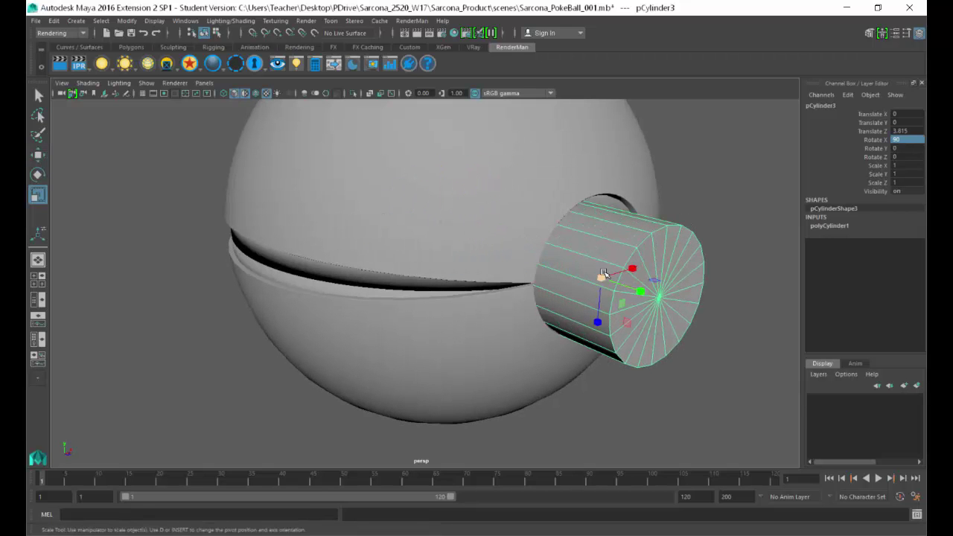
drag(602, 274, 319, 241)
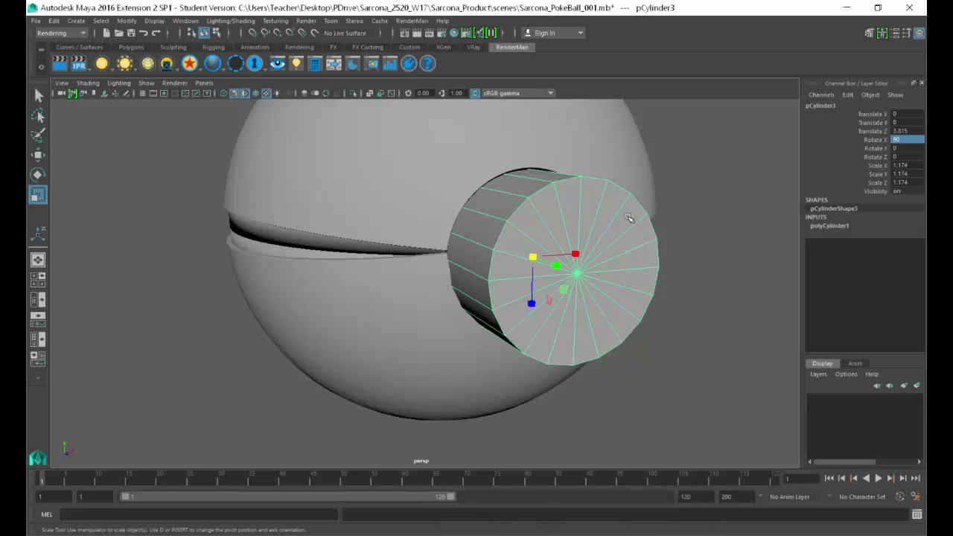
mouse_move(582, 233)
alt+mouse_down()
mouse_move(507, 227)
mouse_move(507, 246)
mouse_move(566, 240)
alt+mouse_up()
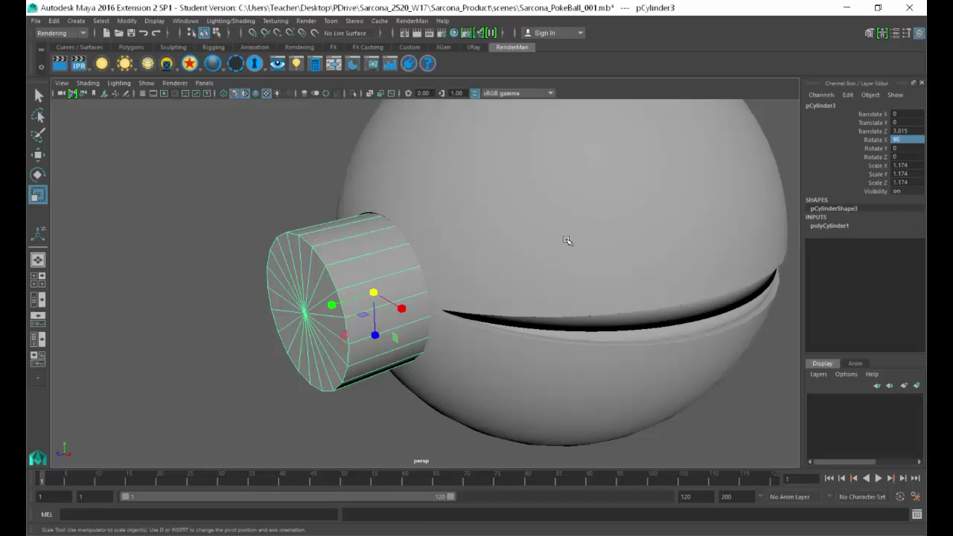
alt+drag(432, 213, 493, 215)
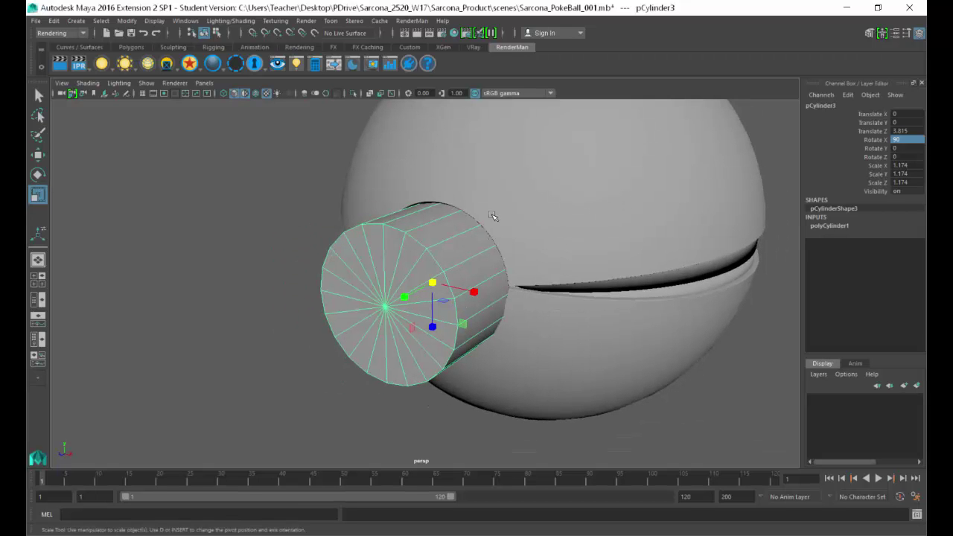
- Set the button cylinder's Subdivisions Caps to 0
click(835, 225)
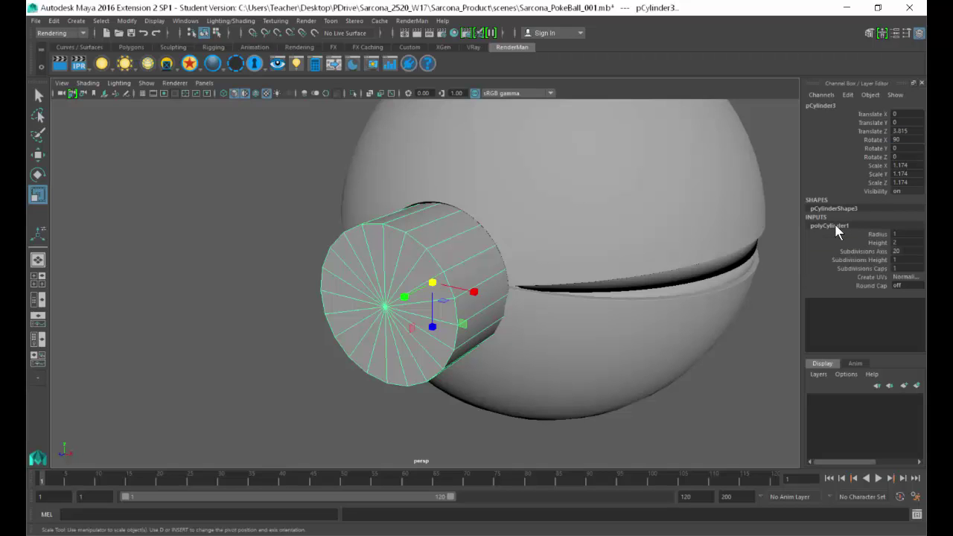
double_click(896, 268)
text(0)
key(Return)
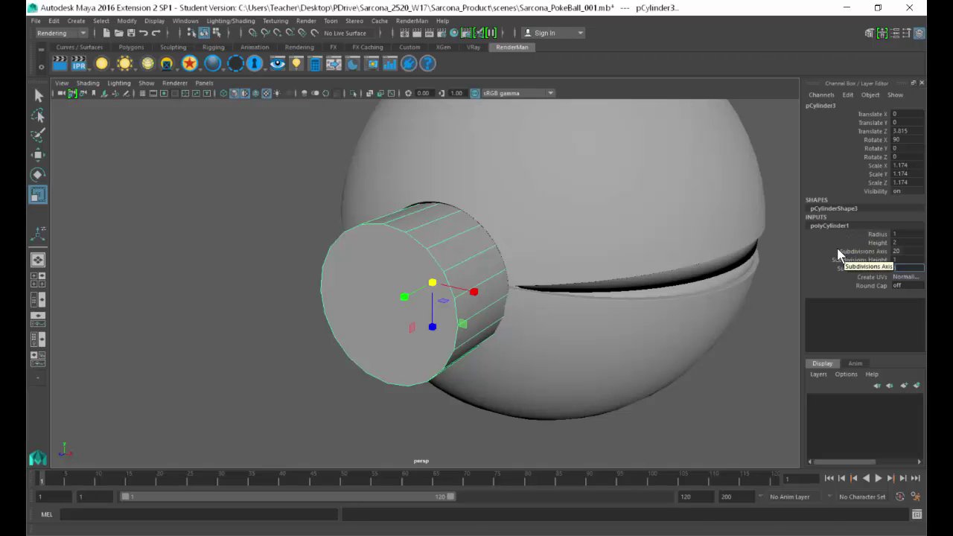
text(0)
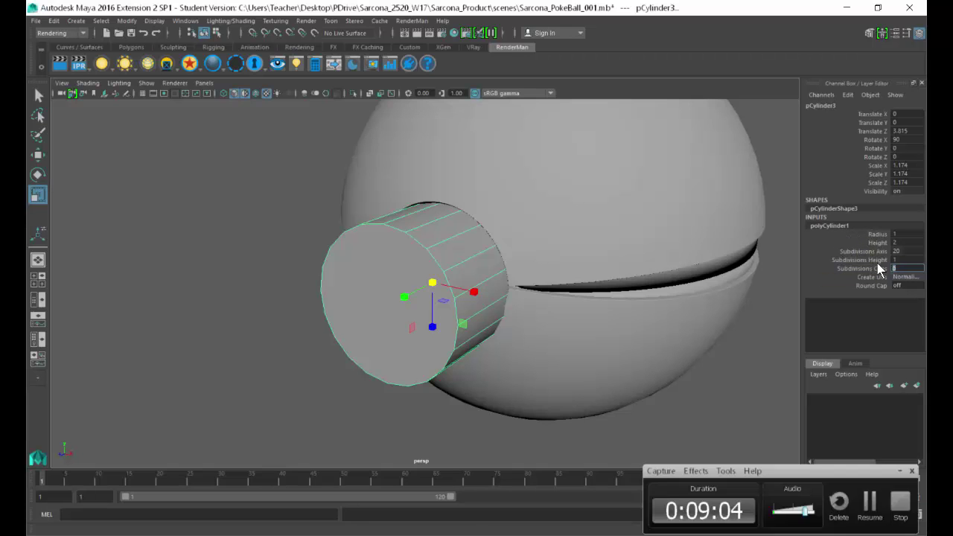
key(Return)
- Switch the button cylinder to face selection and select its front cap face
alt+drag(455, 240, 396, 226)
alt+middle_drag(396, 226, 461, 243)
alt+drag(461, 242, 531, 229)
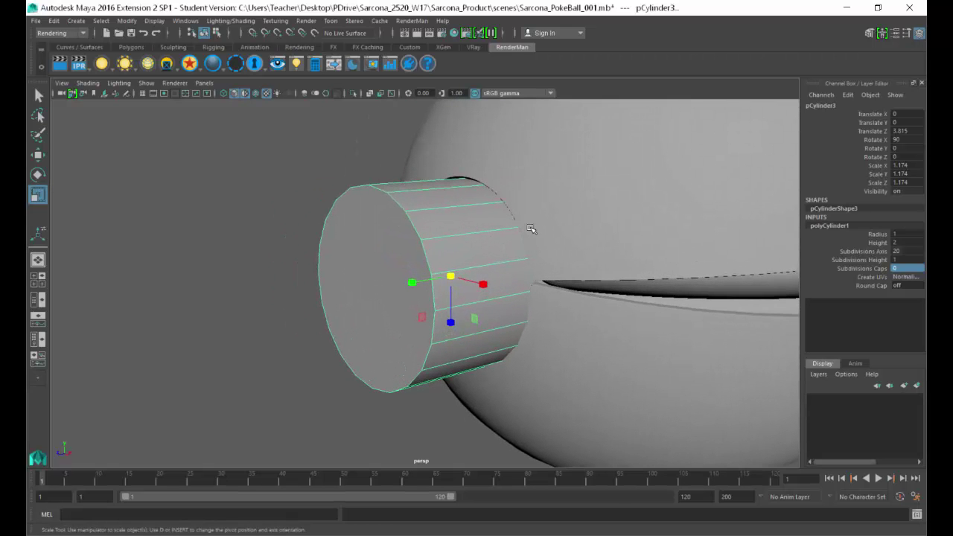
right_click(389, 212)
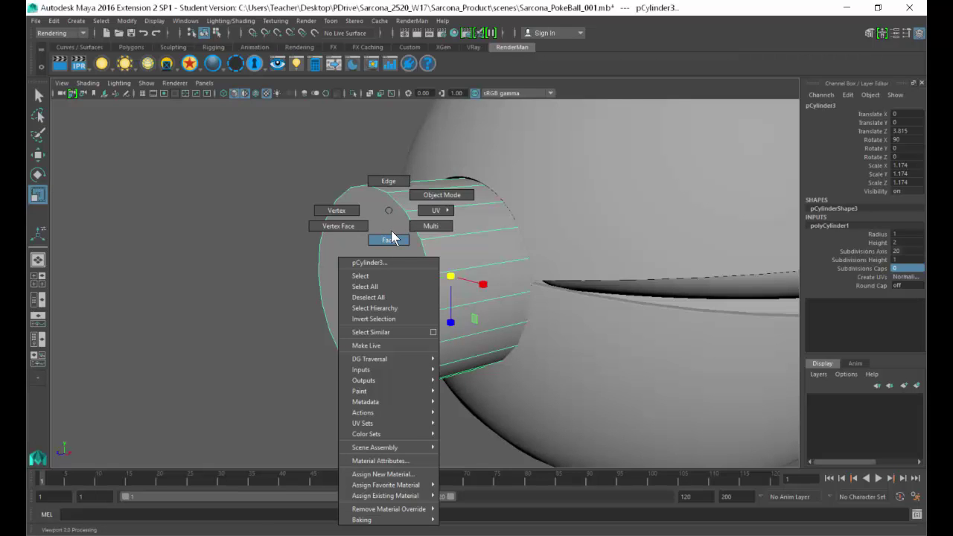
click(390, 236)
click(347, 285)
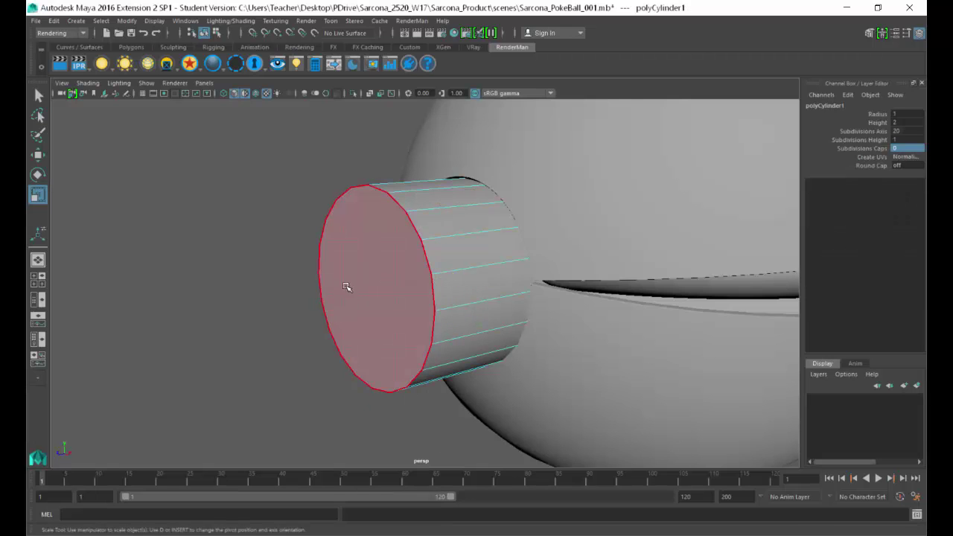
click(360, 246)
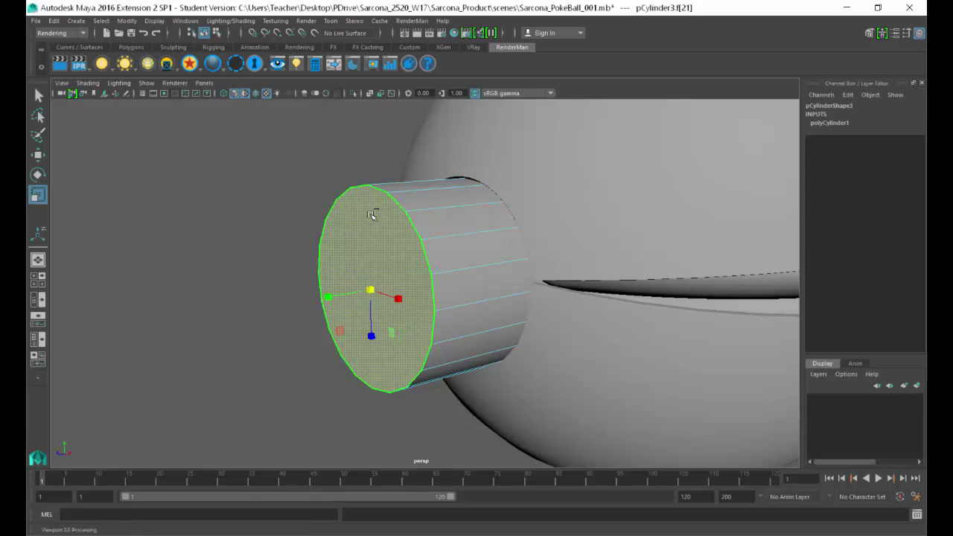
- Compare the modeling commands offered for the cap face and for the whole cylinder, and reselect the front cap face
shift+right_click(371, 216)
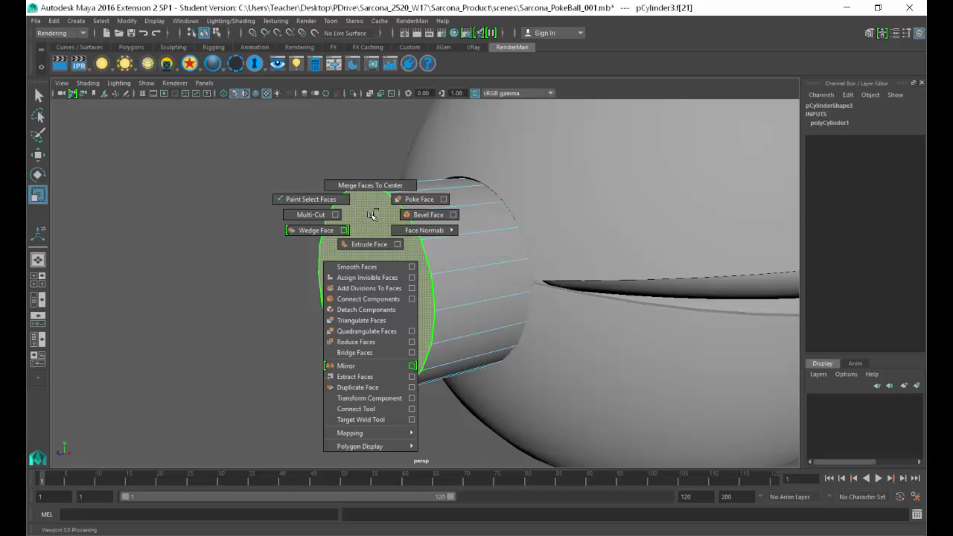
click(370, 215)
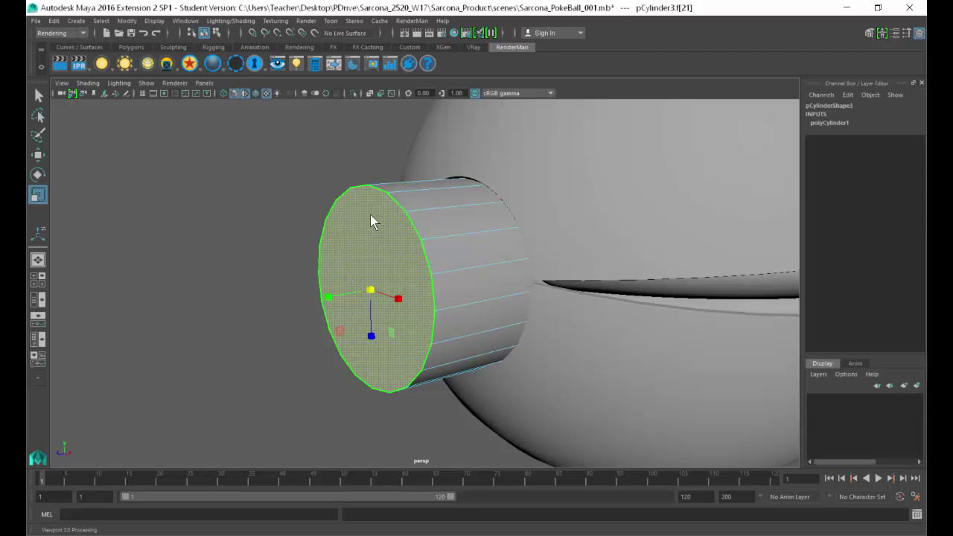
key(F8)
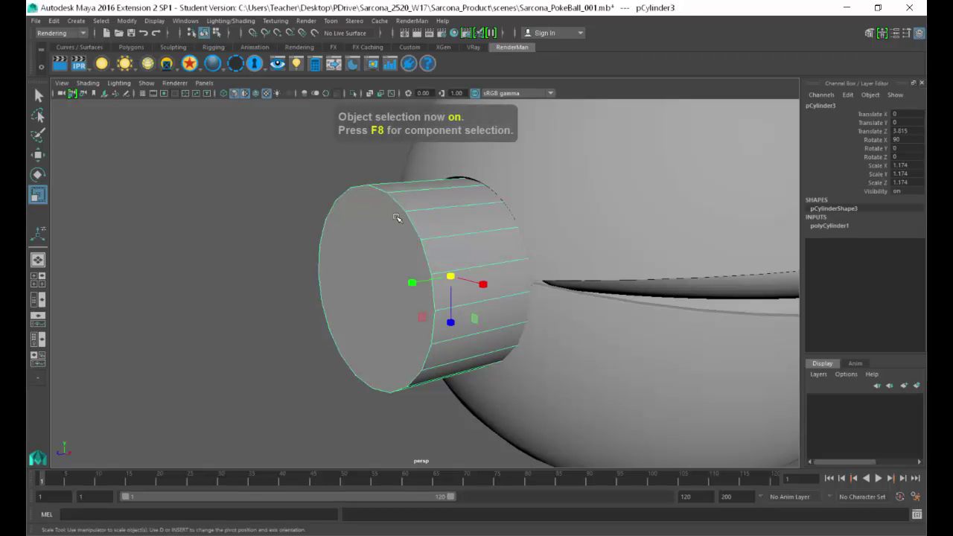
shift+right_click(396, 217)
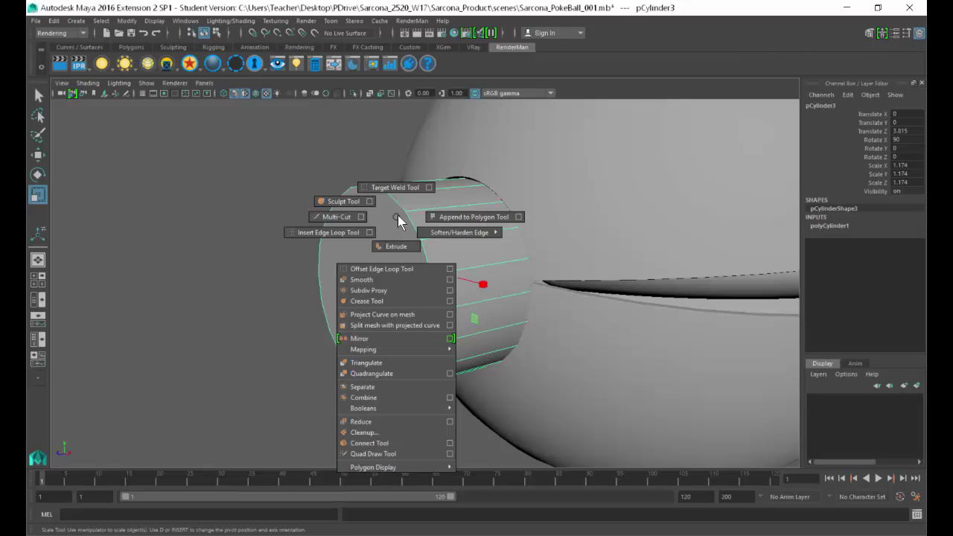
mouse_move(397, 215)
right_down()
mouse_move(386, 248)
mouse_move(371, 202)
mouse_move(350, 250)
mouse_move(356, 204)
mouse_move(424, 246)
mouse_move(372, 212)
mouse_move(366, 223)
mouse_move(384, 239)
mouse_move(375, 229)
right_up()
click(385, 259)
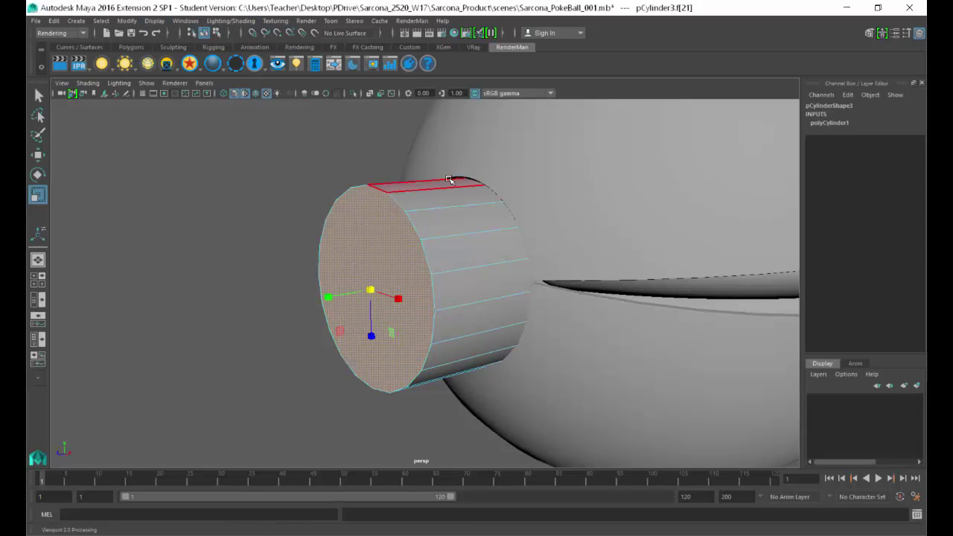
- Extrude the front cap face with an Offset of 0.1 to form a thin rim
mouse_move(365, 237)
shift+right_down()
mouse_move(403, 236)
mouse_move(358, 237)
mouse_move(354, 270)
shift+right_up()
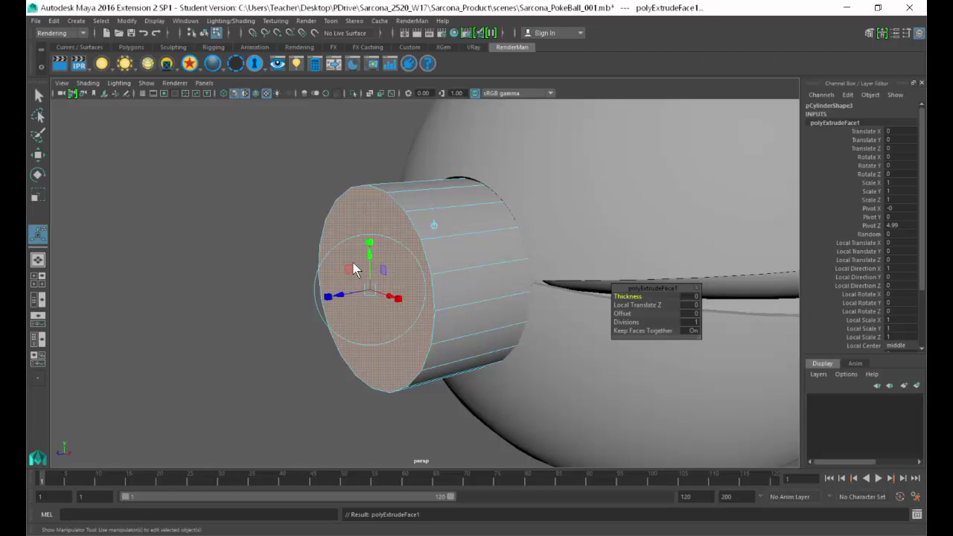
click(690, 313)
text(0.1)
key(Return)
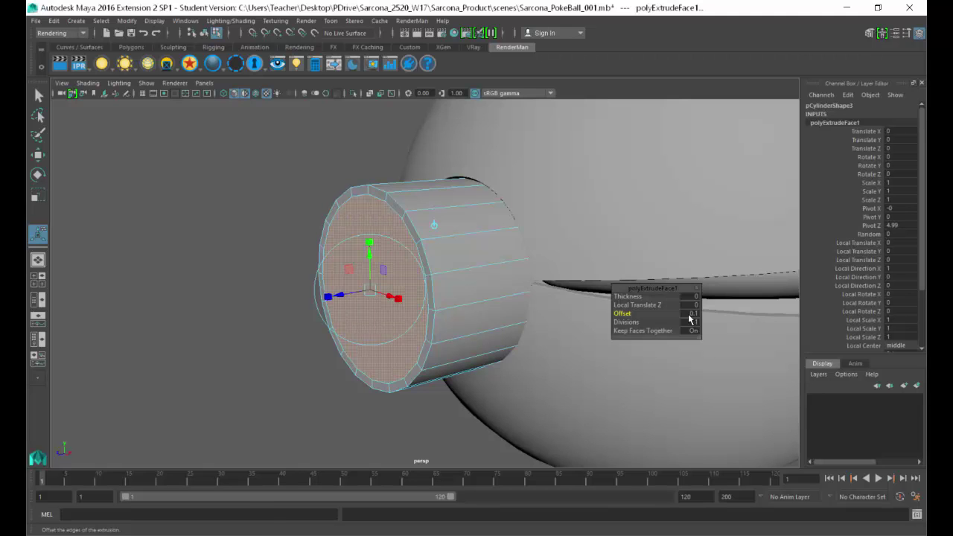
shift+right_click(378, 221)
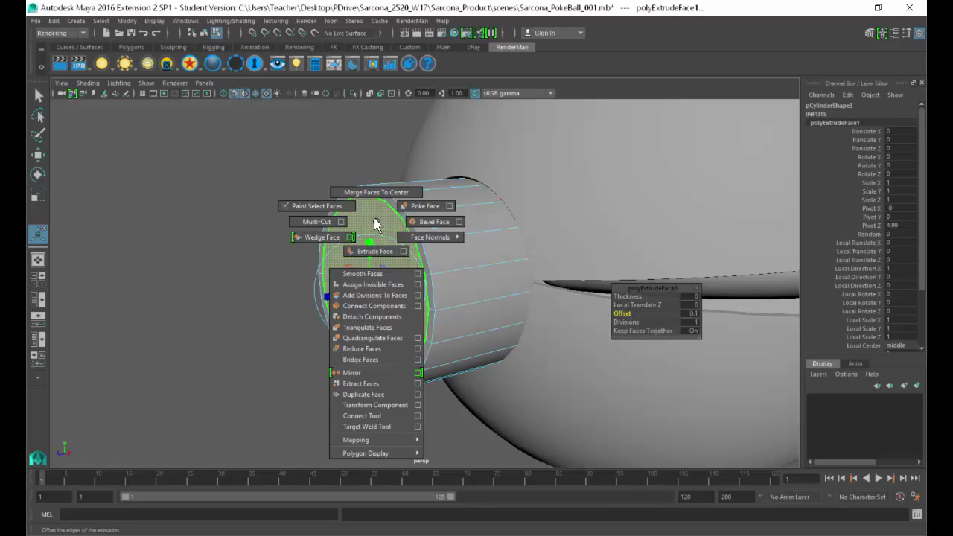
click(359, 246)
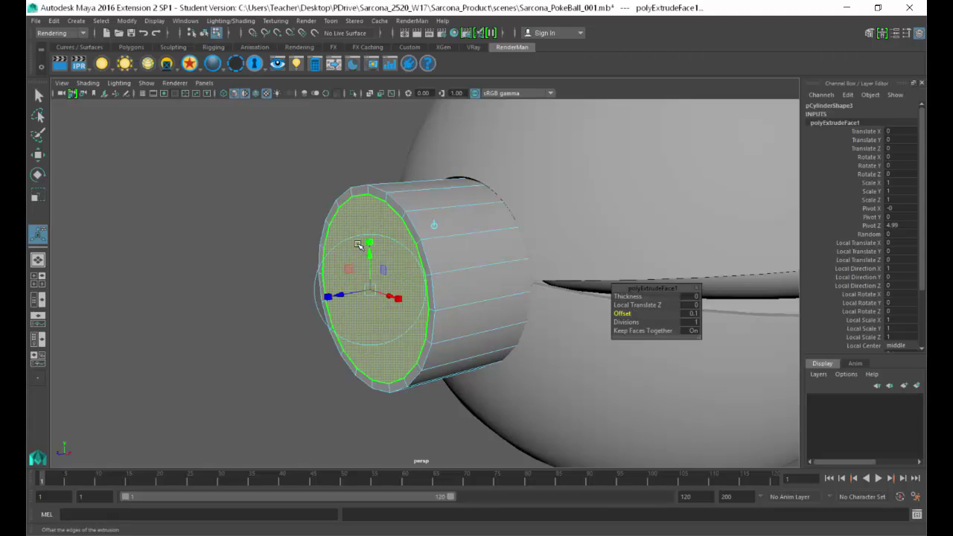
key(ctrl+d)
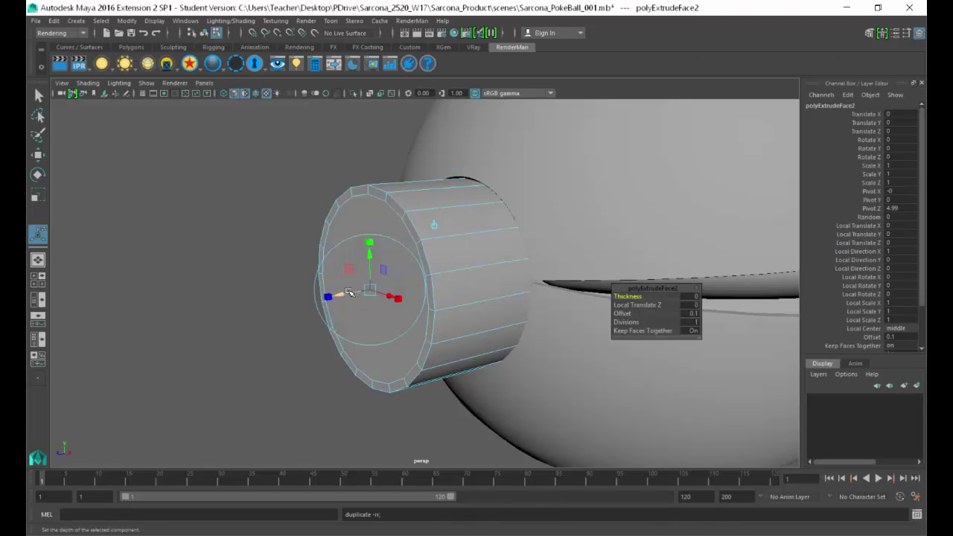
key(ctrl+z)
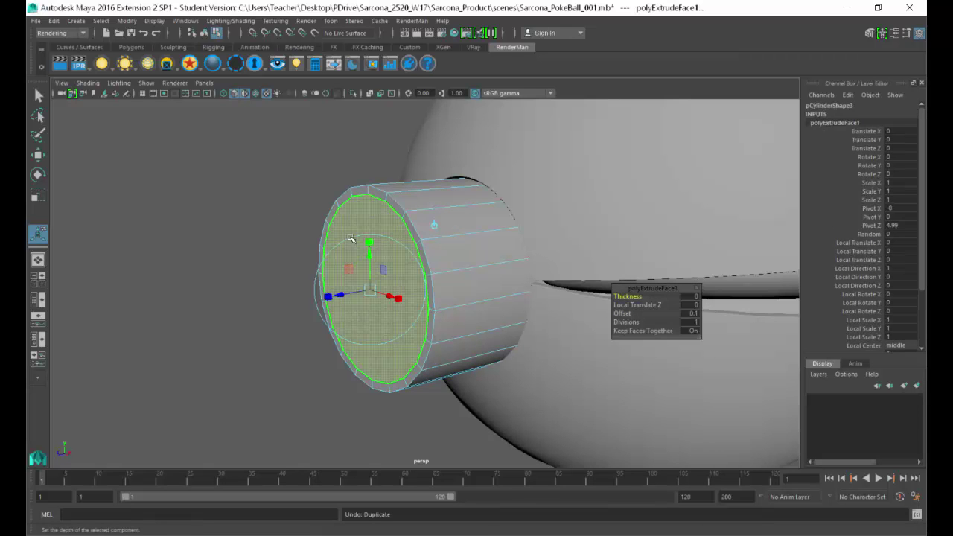
- Extrude the inset cap face back into the cylinder to a Local Translate Z of about -2.154, hollowing it out
drag(348, 292, 539, 284)
key(ctrl+z)
key(ctrl+d)
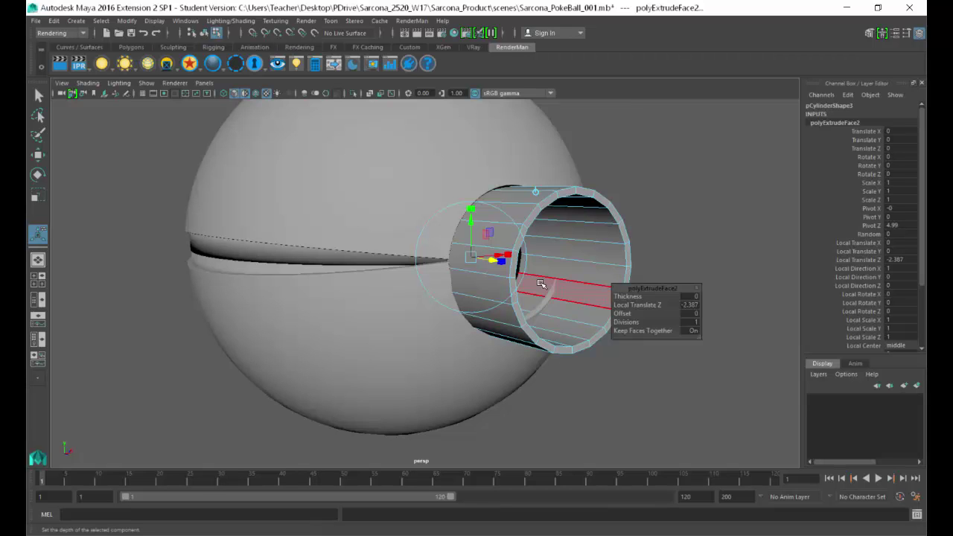
alt+drag(558, 228, 481, 255)
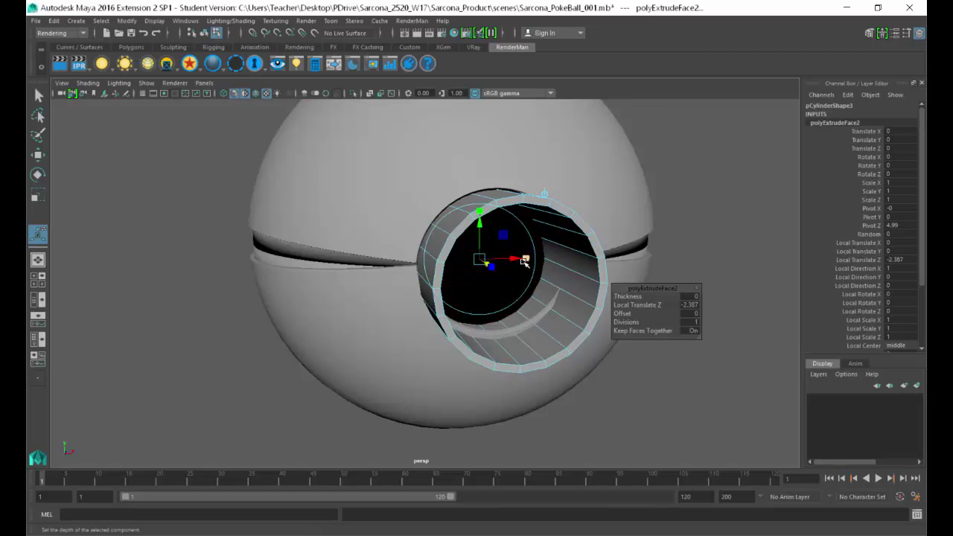
mouse_move(534, 265)
alt+mouse_down()
mouse_move(498, 261)
mouse_move(495, 232)
mouse_move(539, 254)
mouse_move(462, 264)
mouse_move(514, 274)
mouse_move(481, 238)
mouse_move(443, 240)
mouse_move(466, 209)
alt+mouse_up()
key(4)
key(5)
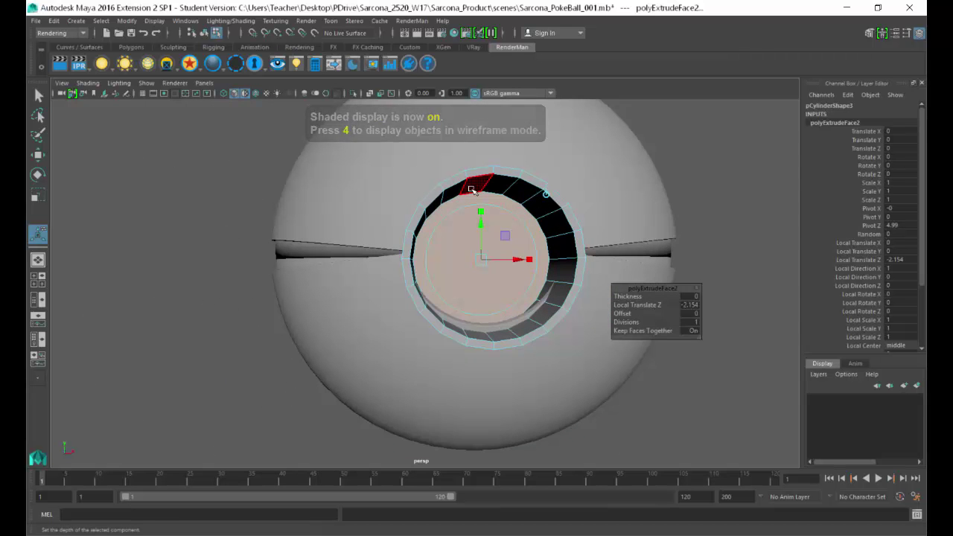
- Return the cylinder to object selection, raise it to Translate Y of about 0.097 and scale it uniformly to about 1.11
right_drag(471, 188, 502, 178)
alt+drag(502, 186, 489, 269)
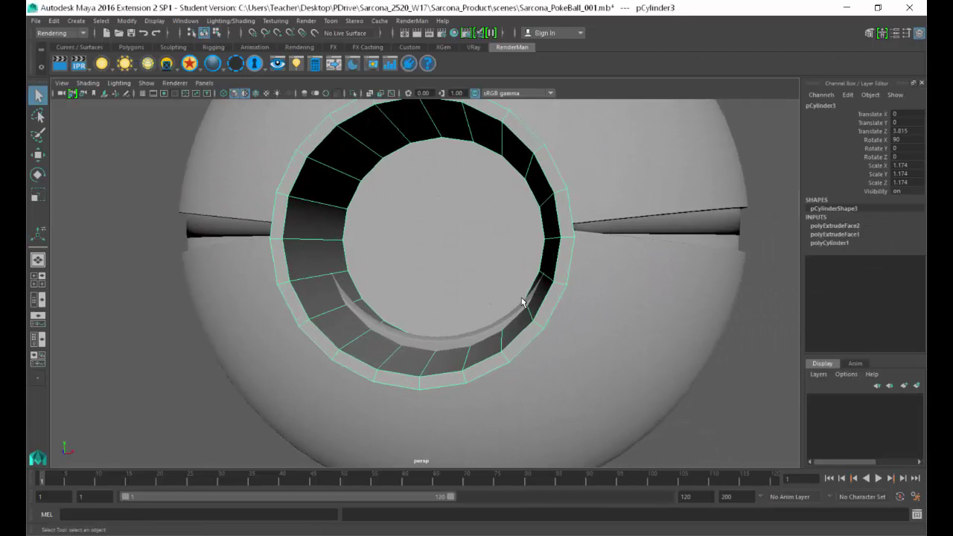
key(w)
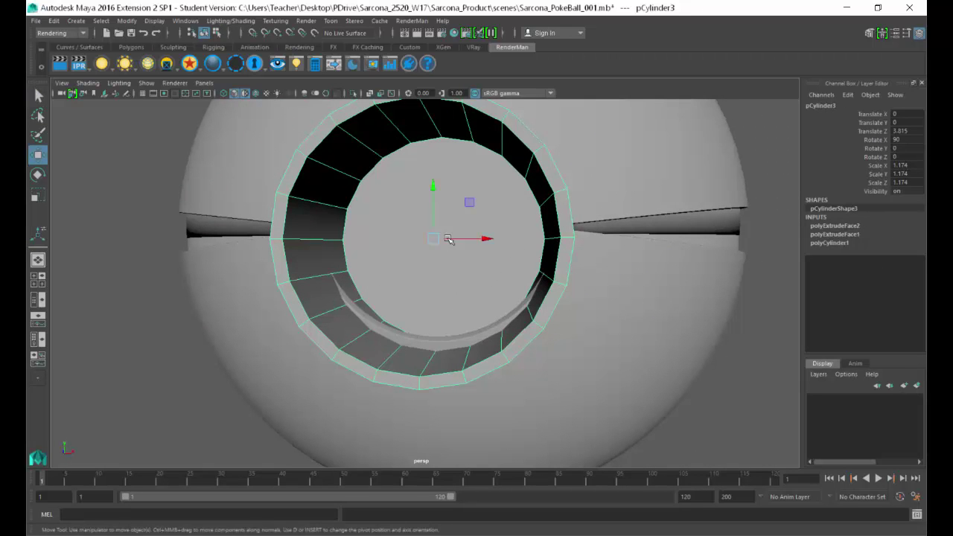
drag(436, 193, 432, 177)
key(r)
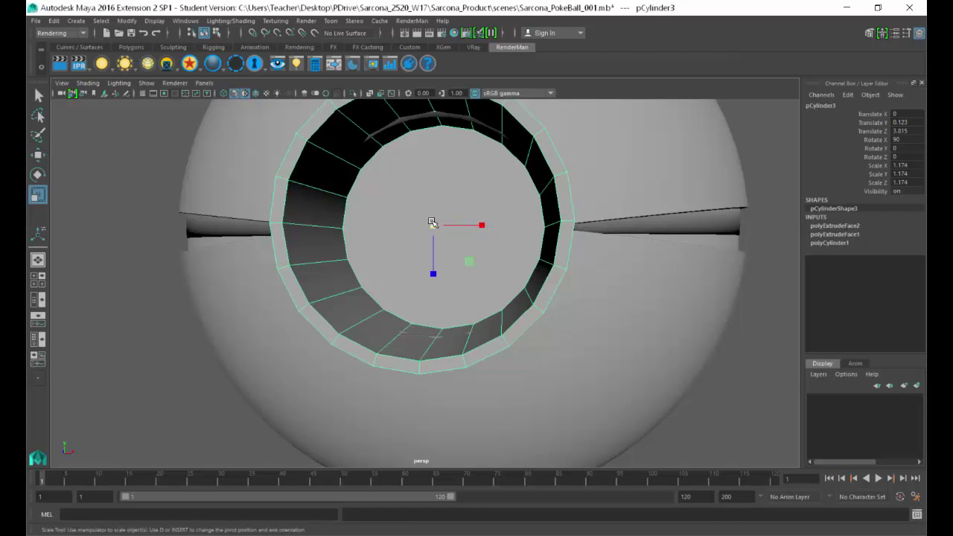
drag(432, 223, 457, 233)
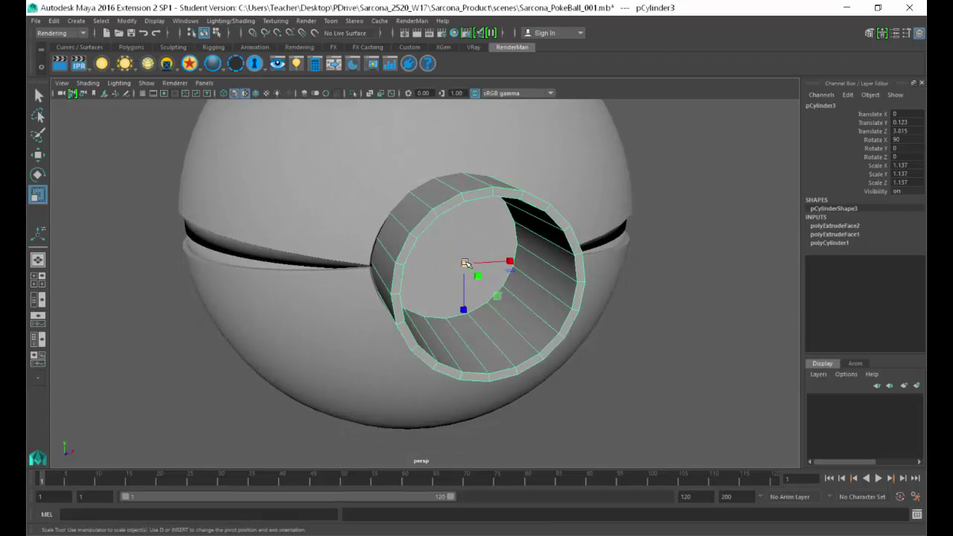
mouse_move(466, 265)
mouse_down()
mouse_move(439, 239)
mouse_move(450, 240)
mouse_move(462, 198)
mouse_move(443, 231)
mouse_move(452, 222)
mouse_move(463, 230)
mouse_move(417, 245)
mouse_move(465, 257)
mouse_up()
key(w)
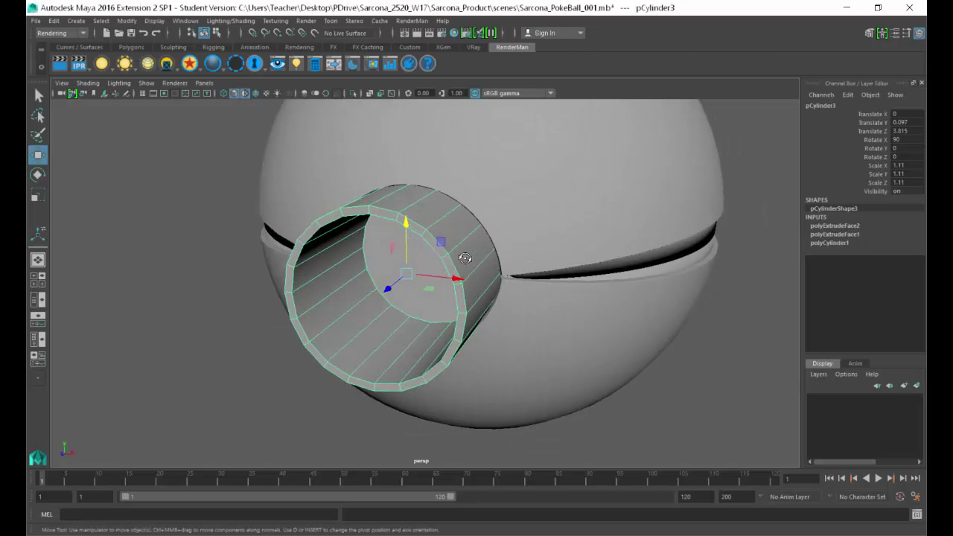
- Shrink and enlarge the Move manipulator's display size several times, leaving it larger than it was
key(minus)
key(minus)
key(minus)
key(minus)
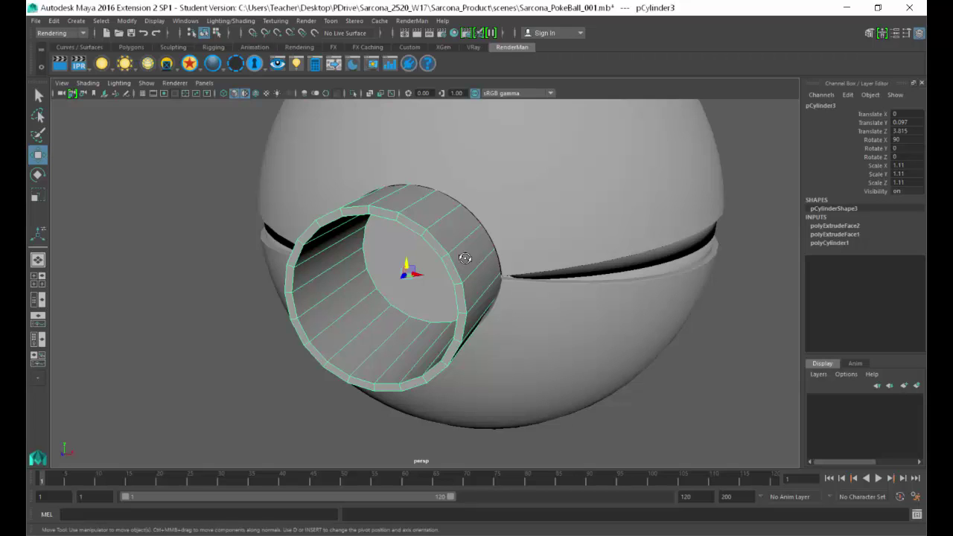
key(equal)
key(equal)
key(equal)
key(equal)
key(equal)
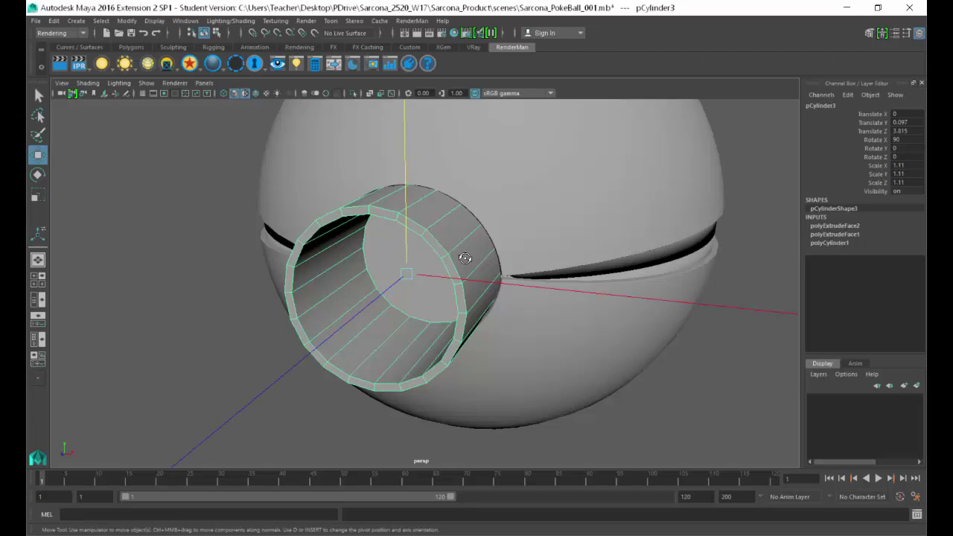
key(minus)
key(minus)
key(minus)
key(minus)
key(minus)
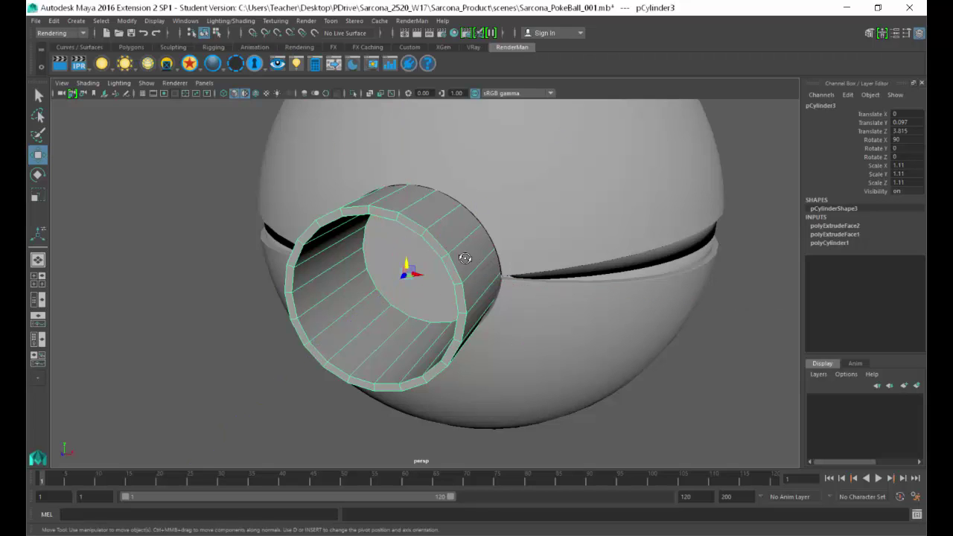
key(equal)
key(equal)
key(equal)
key(equal)
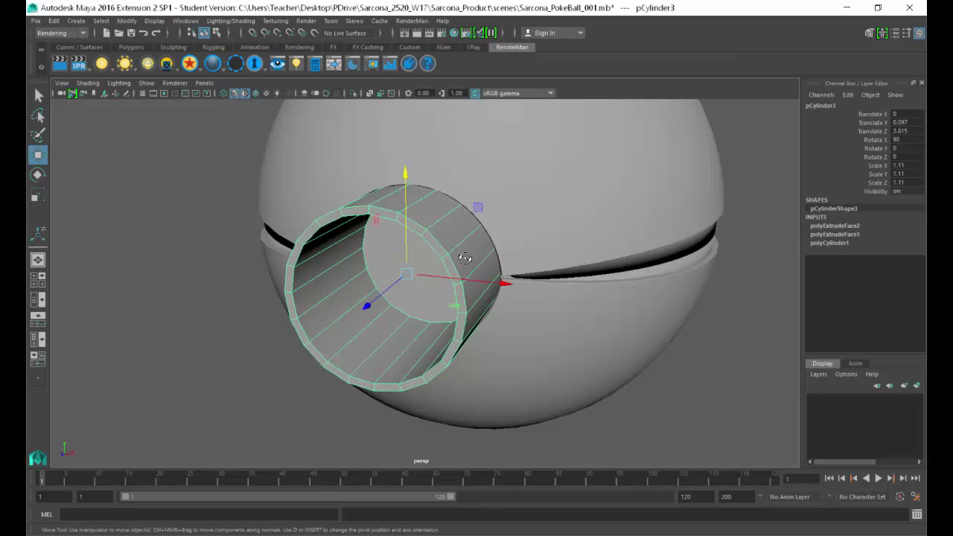
key(equal)
- Switch the cylinder to vertex selection, select vertices on the upper part of its front rim and turn on Soft Select
alt+drag(381, 225, 344, 220)
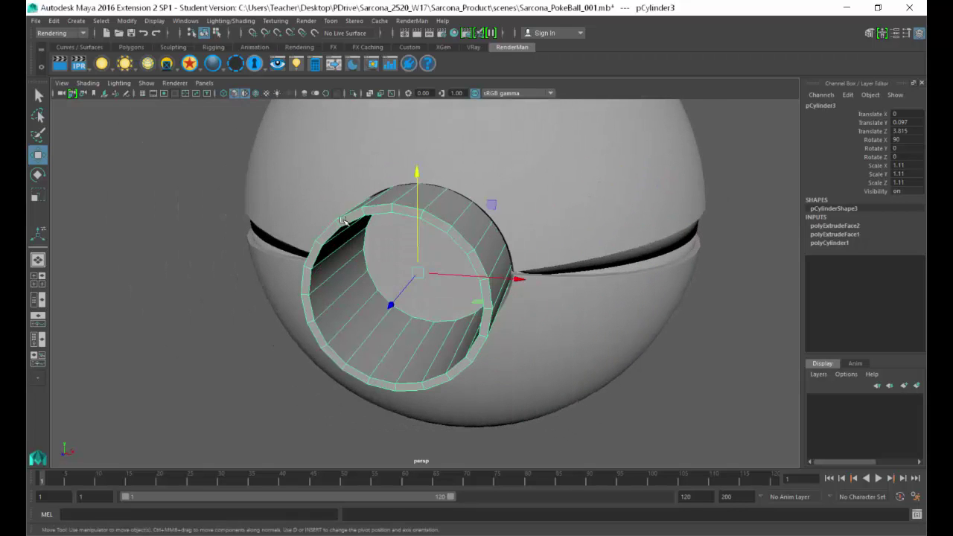
right_drag(343, 218, 297, 215)
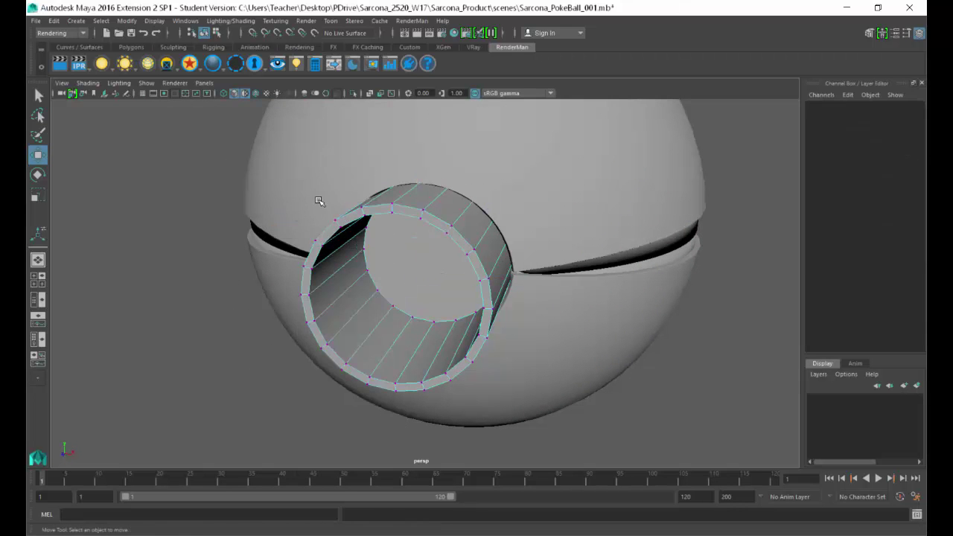
drag(313, 196, 349, 243)
key(b)
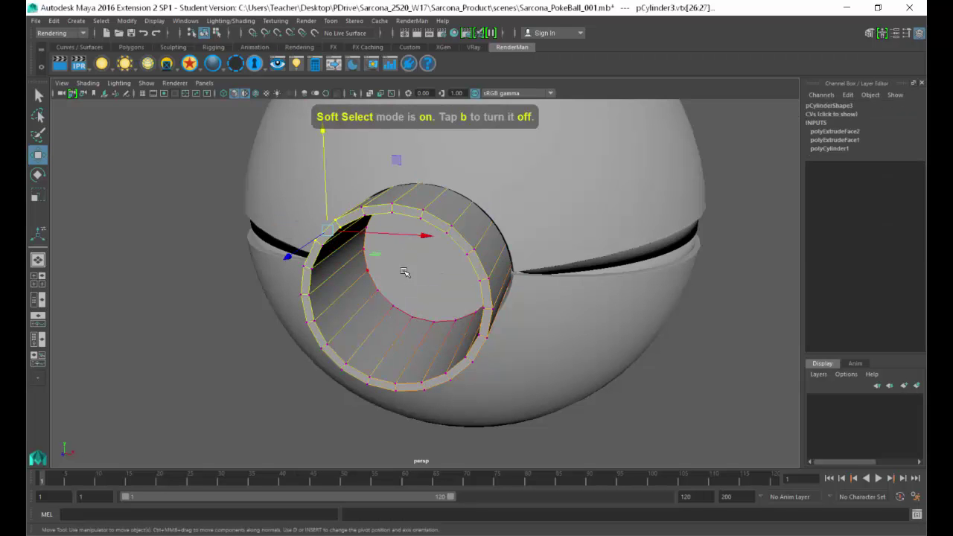
alt+drag(405, 272, 445, 291)
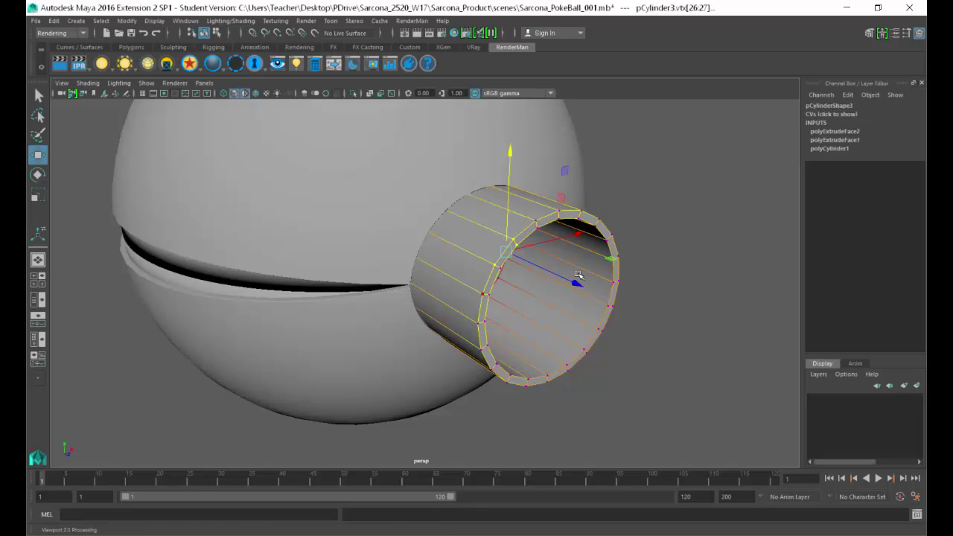
alt+drag(640, 225, 681, 213)
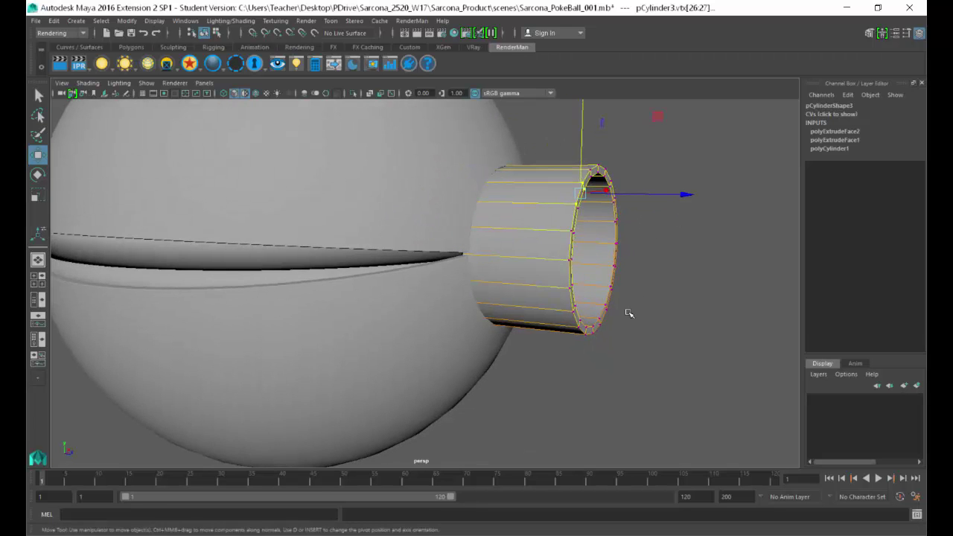
alt+drag(628, 315, 599, 344)
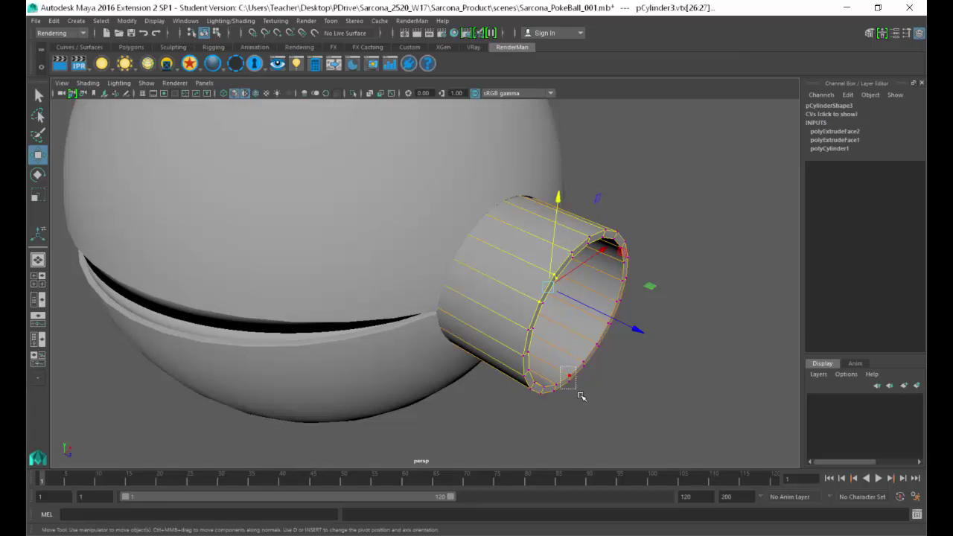
- Select the lower front rim of the cylinder and pull it outward along Z with soft selection, slanting the front opening
click(569, 379)
alt+drag(602, 397, 553, 337)
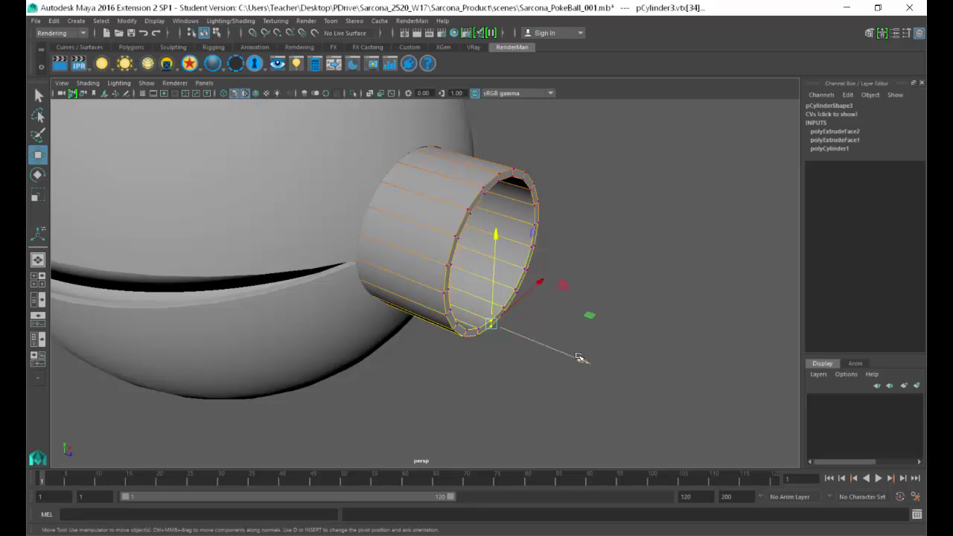
drag(585, 362, 730, 331)
alt+middle_drag(727, 331, 601, 354)
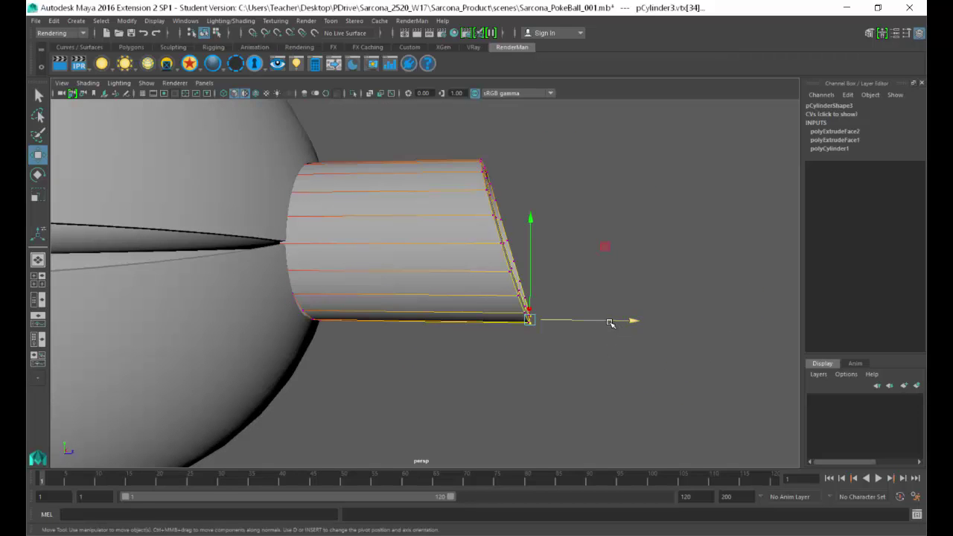
- Try pulling the cylinder's lower front rim further along Z with soft selection, and undo the rim moves
drag(610, 324, 672, 320)
key(ctrl+z)
key(ctrl+z)
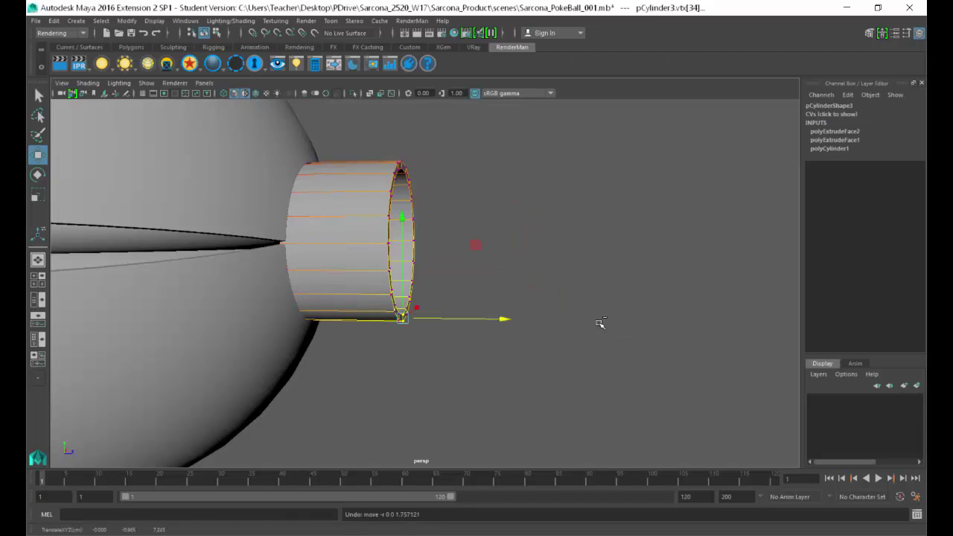
drag(361, 280, 484, 326)
key(ctrl+z)
key(ctrl+z)
key(ctrl+z)
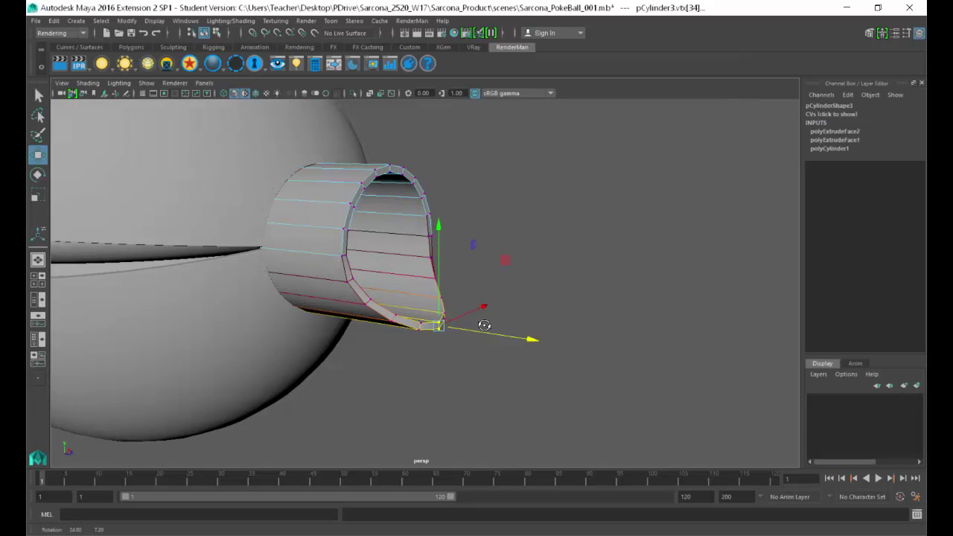
- Turn off Soft Select and return the cylinder to object selection
key(b)
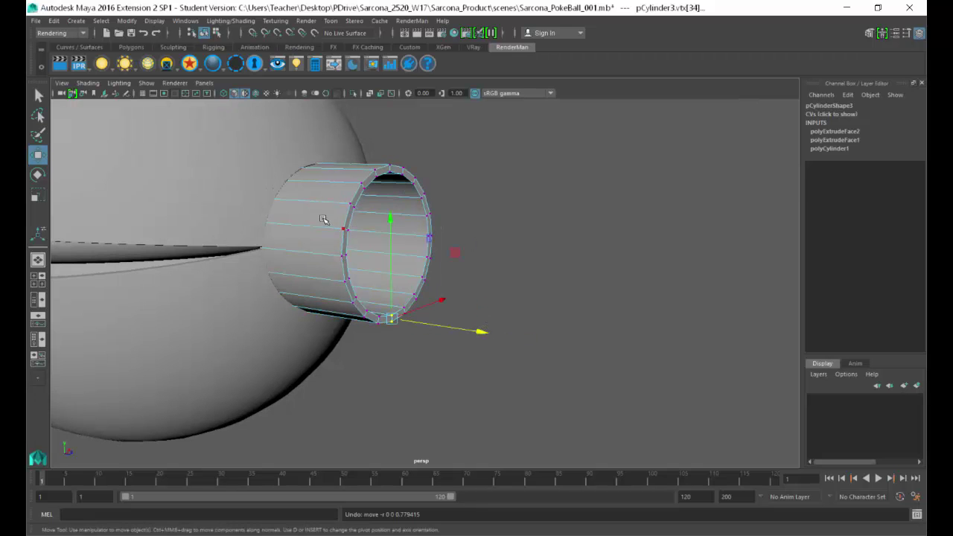
right_drag(325, 218, 328, 204)
drag(329, 206, 332, 206)
- Select the inner and outer edge loops of the cylinder's front rim, checking the selection in wireframe display
alt+middle_drag(375, 220, 404, 236)
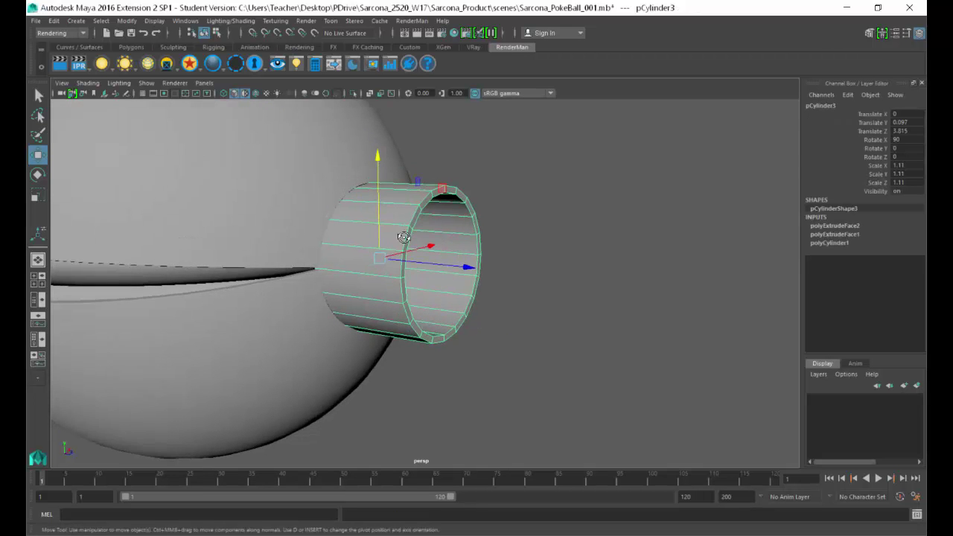
alt+drag(440, 224, 362, 221)
alt+middle_drag(427, 235, 462, 286)
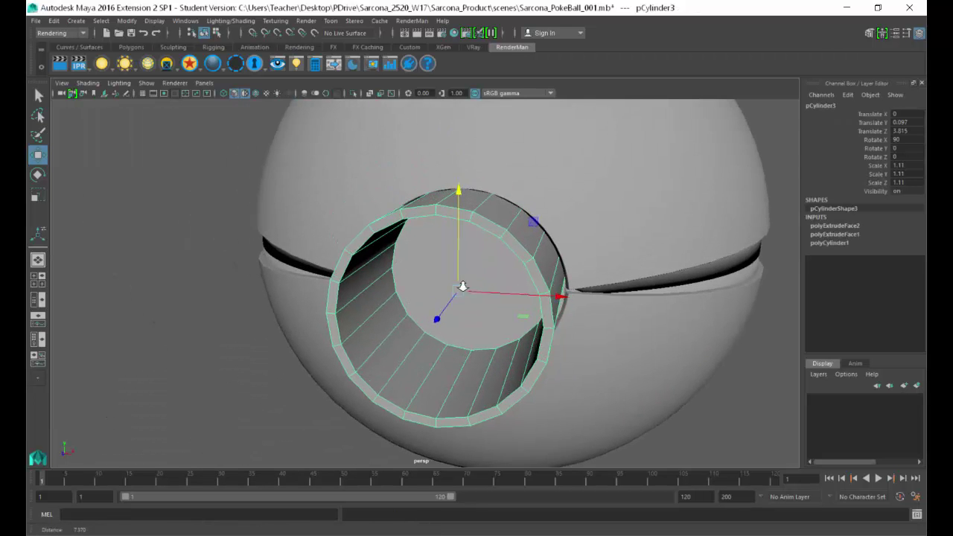
alt+drag(462, 286, 365, 293)
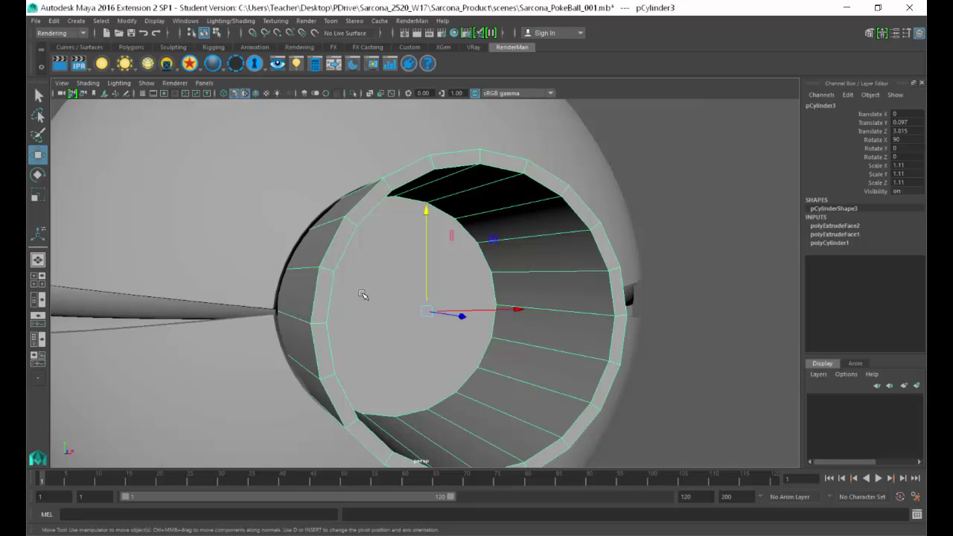
right_drag(335, 249, 341, 227)
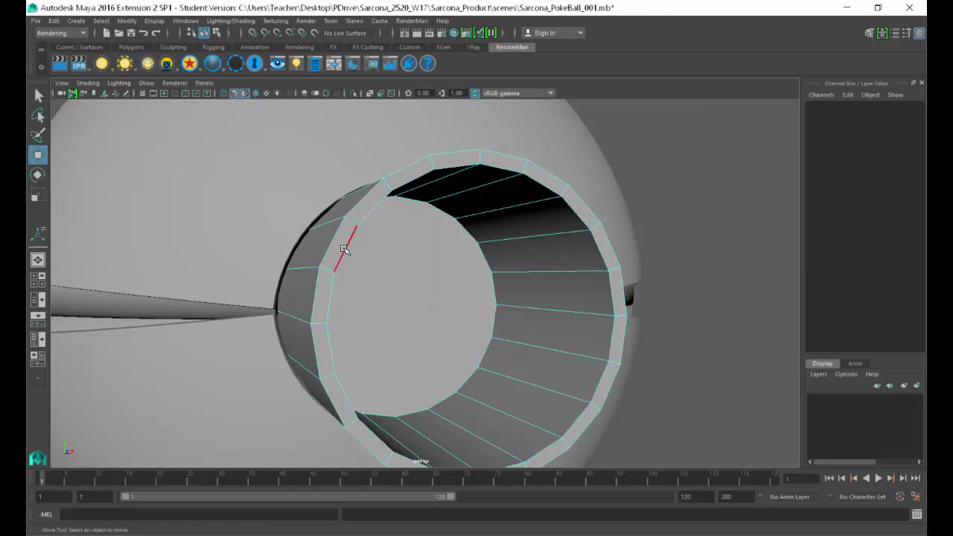
double_click(346, 249)
shift+double_click(340, 239)
alt+drag(340, 240, 367, 265)
key(4)
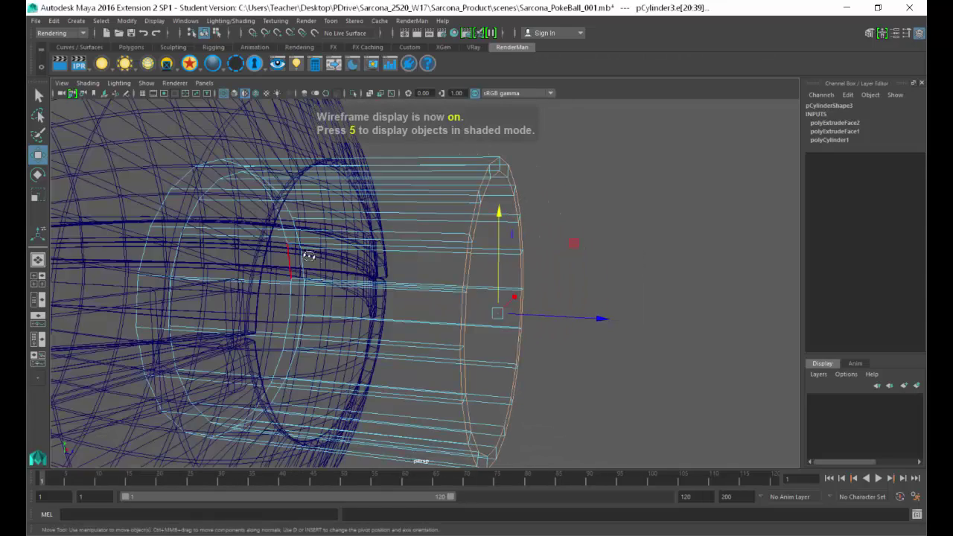
mouse_move(308, 257)
alt+mouse_down()
mouse_move(362, 258)
mouse_move(253, 261)
mouse_move(356, 256)
alt+mouse_up()
key(5)
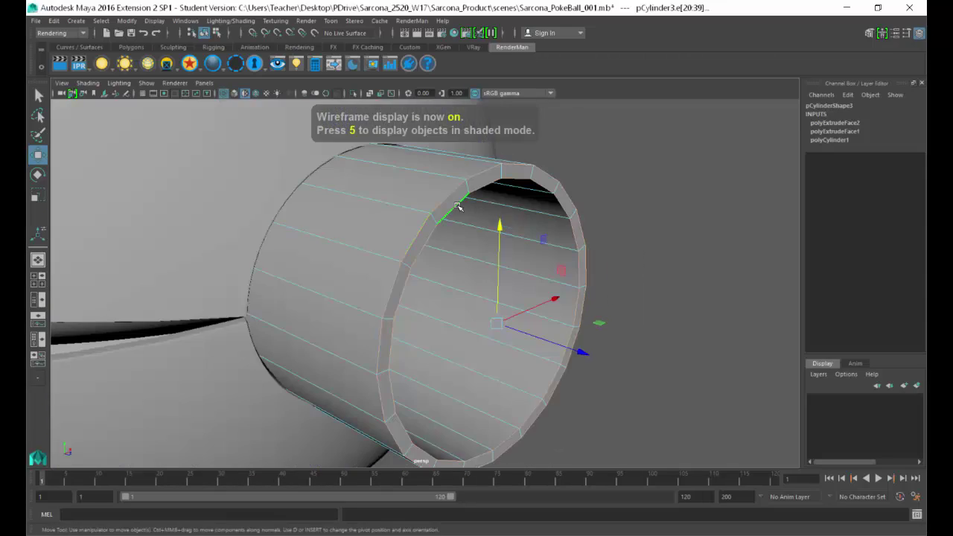
- Bevel the selected front rim edge loops with a fraction of 0.2
shift+right_drag(431, 197, 452, 202)
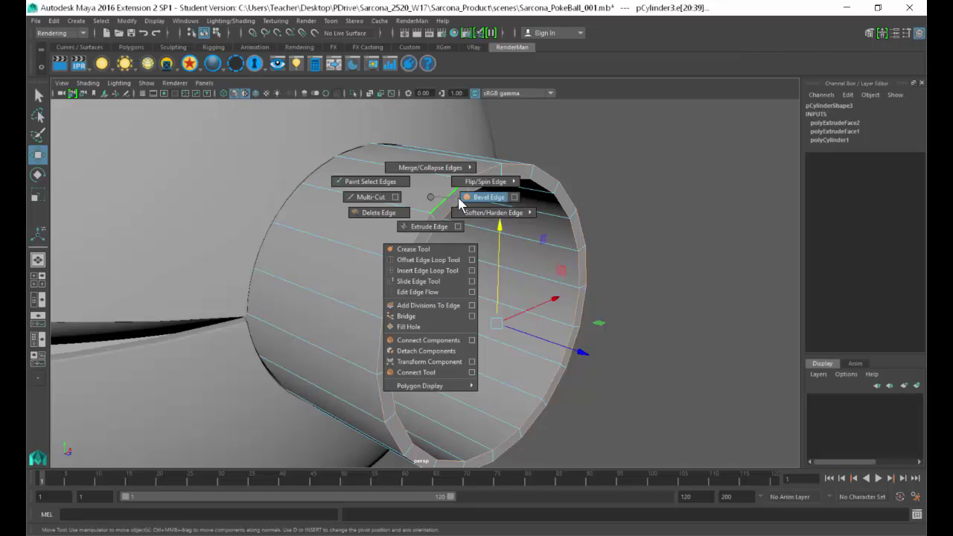
shift+right_drag(459, 202, 458, 203)
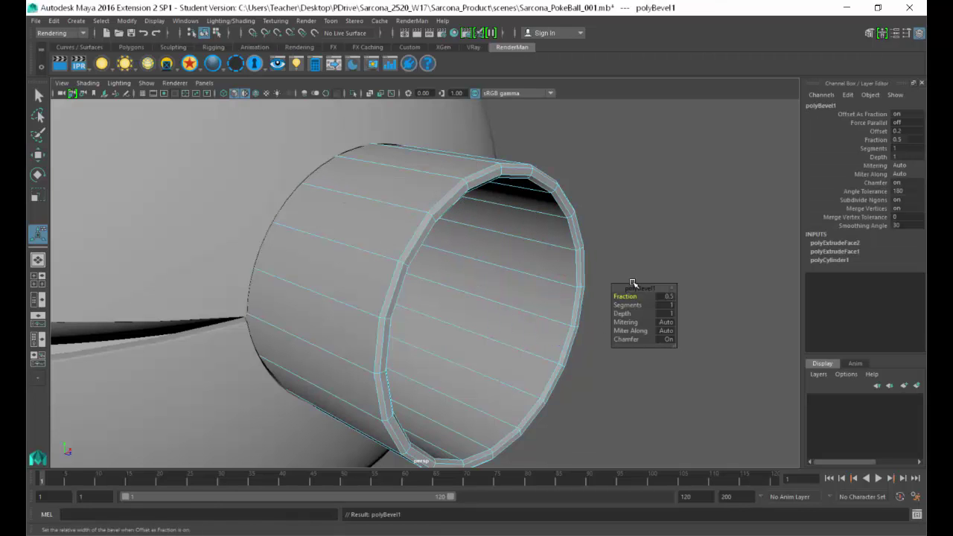
click(669, 296)
text(.1)
key(Return)
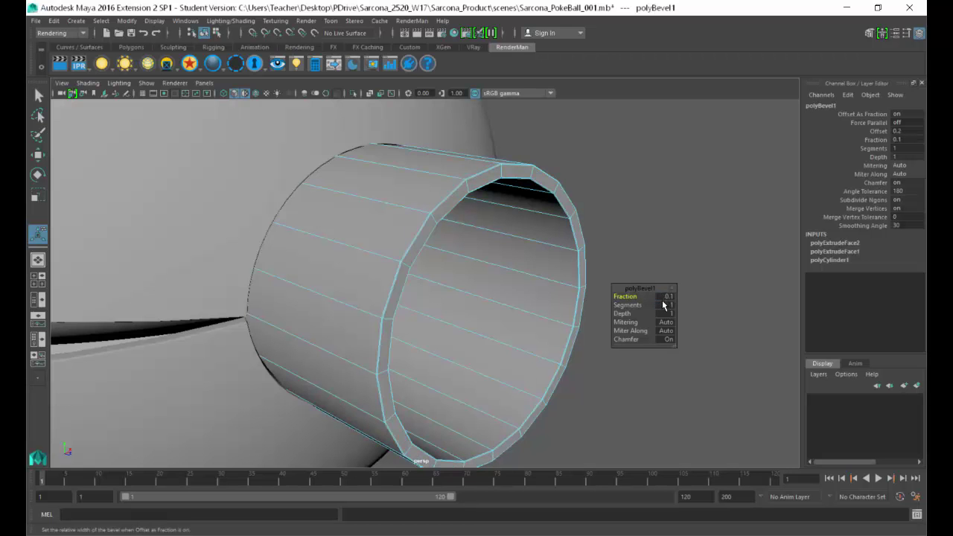
click(664, 297)
text(.2)
key(Return)
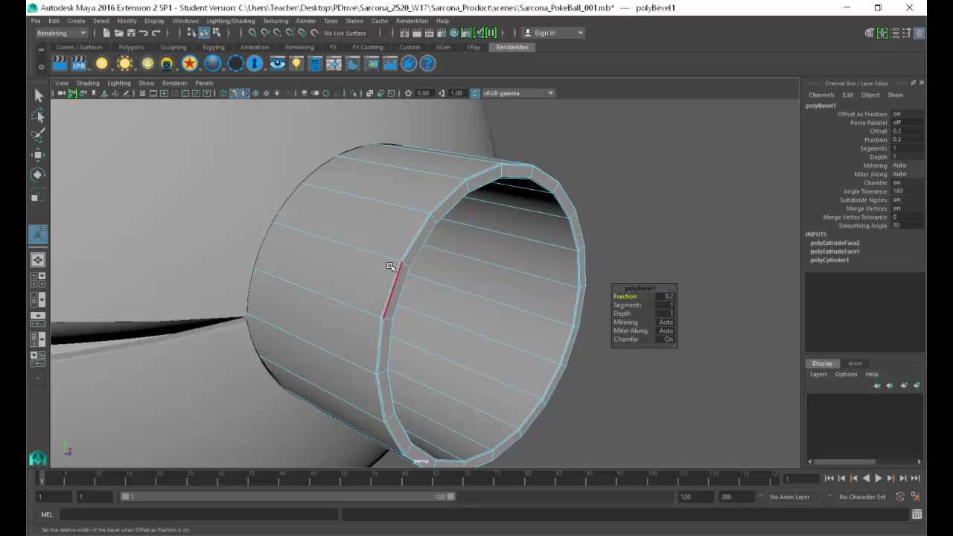
- Bevel the cylinder's recessed inner face and its back face with a fraction of 0.05 and 2 segments, returning to object selection
alt+drag(434, 273, 405, 251)
key(q)
click(426, 258)
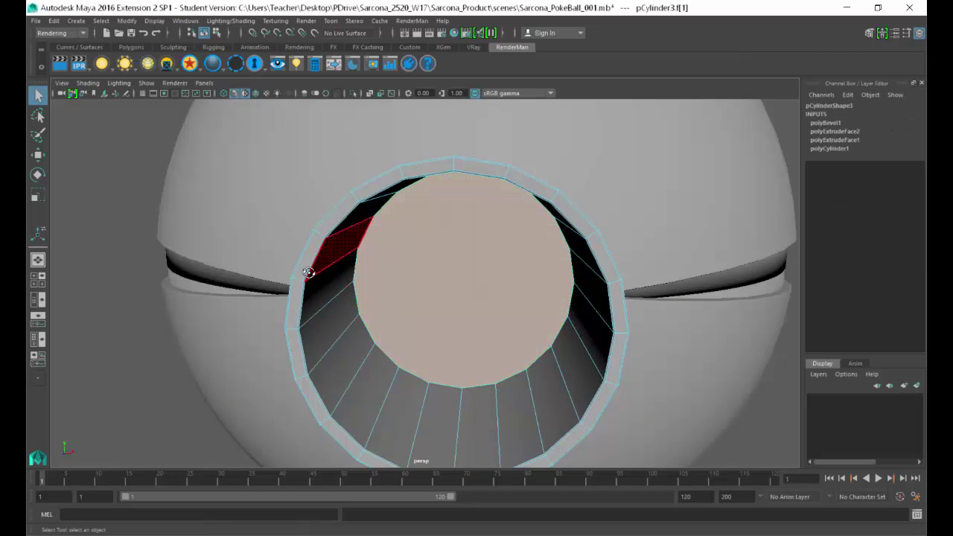
alt+drag(308, 272, 522, 271)
key(ctrl+b)
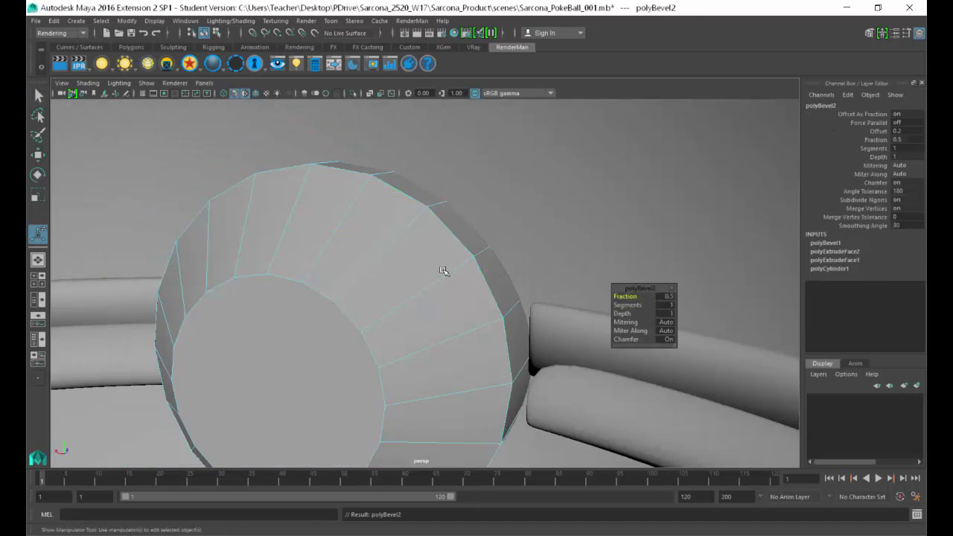
click(665, 297)
key(Return)
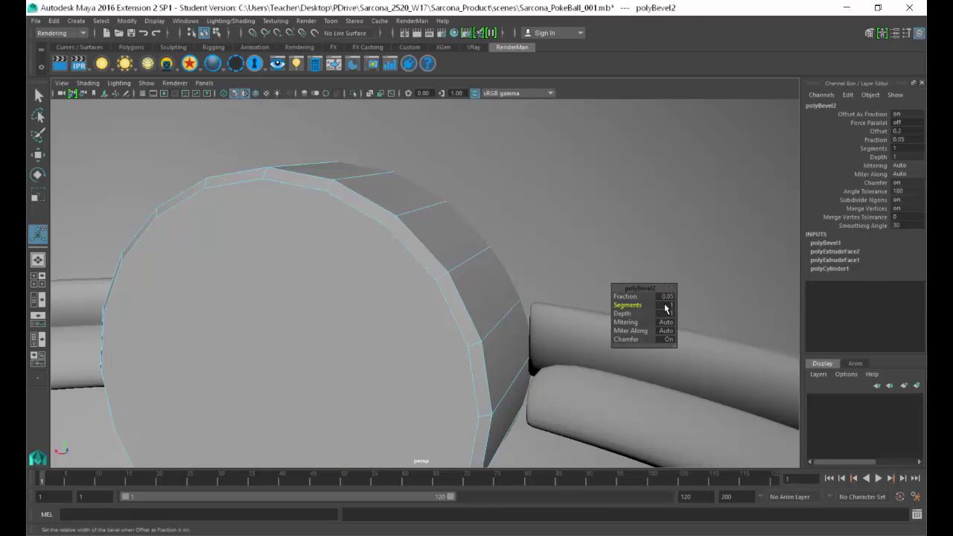
click(397, 266)
alt+drag(451, 280, 342, 296)
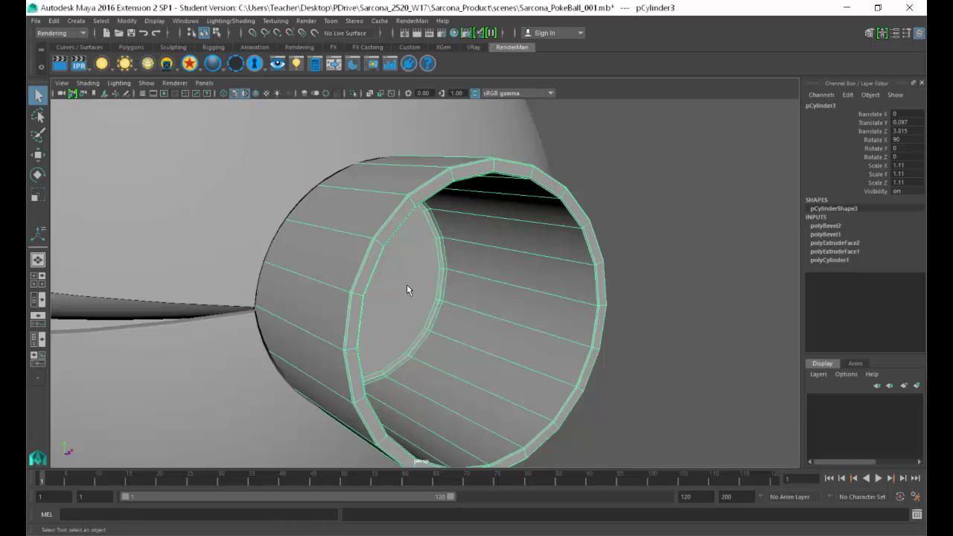
- Reopen the rim bevel's and the face bevel's settings from the construction history for review
click(835, 233)
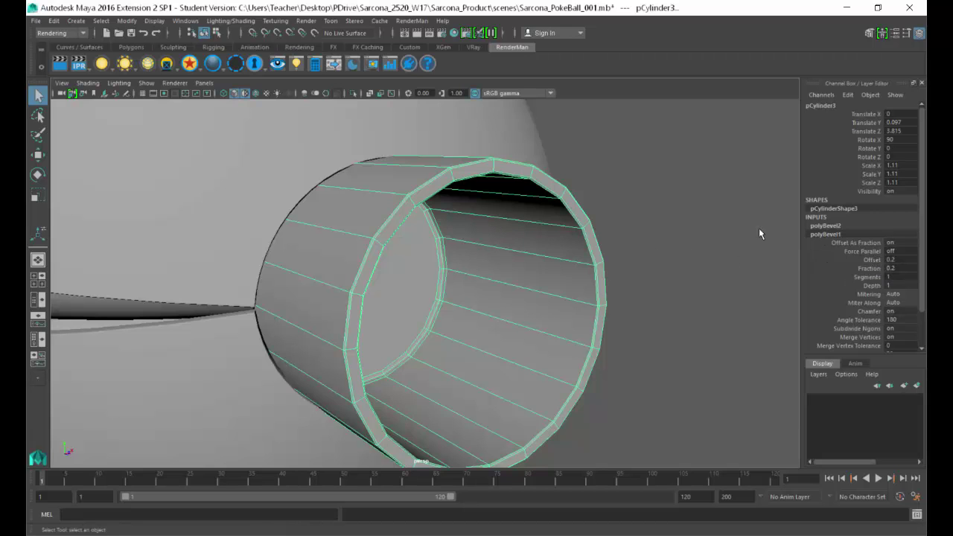
key(t)
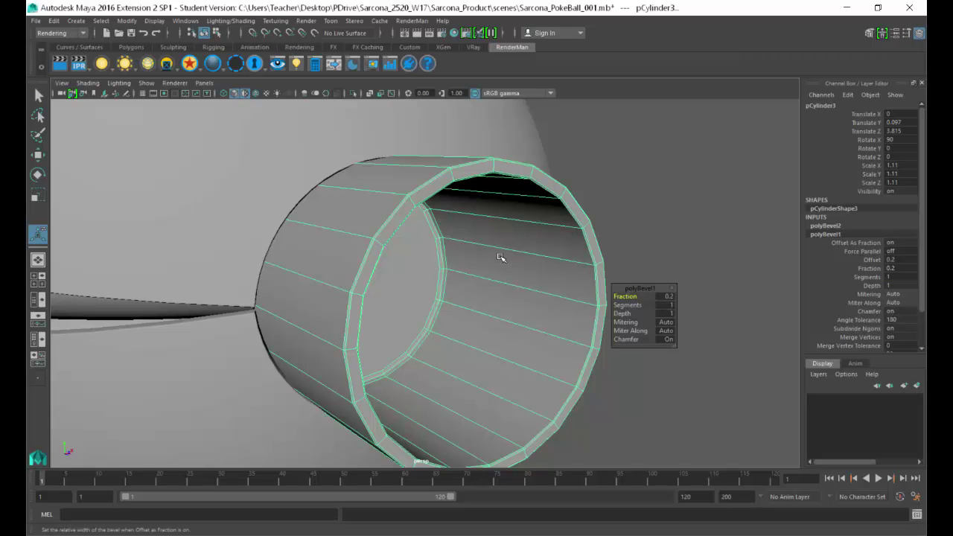
click(523, 278)
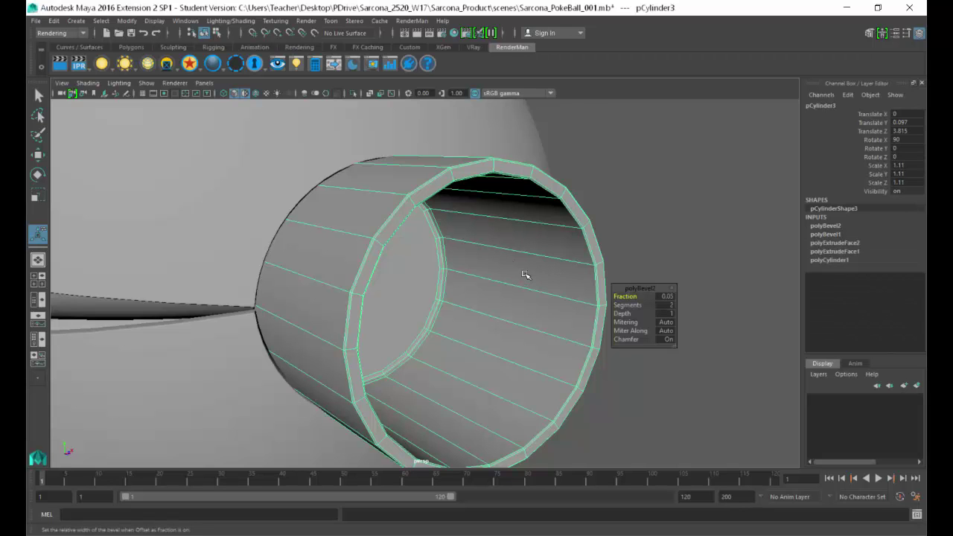
- Preview the beveled cylinder in smooth display and examine its rim and recess before returning it to unsmoothed display
key(3)
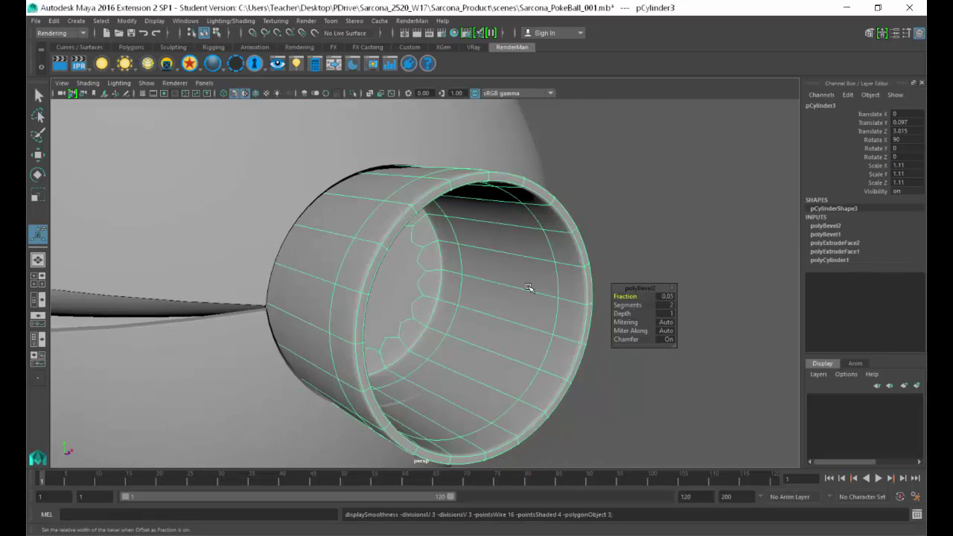
click(598, 257)
alt+drag(598, 257, 503, 276)
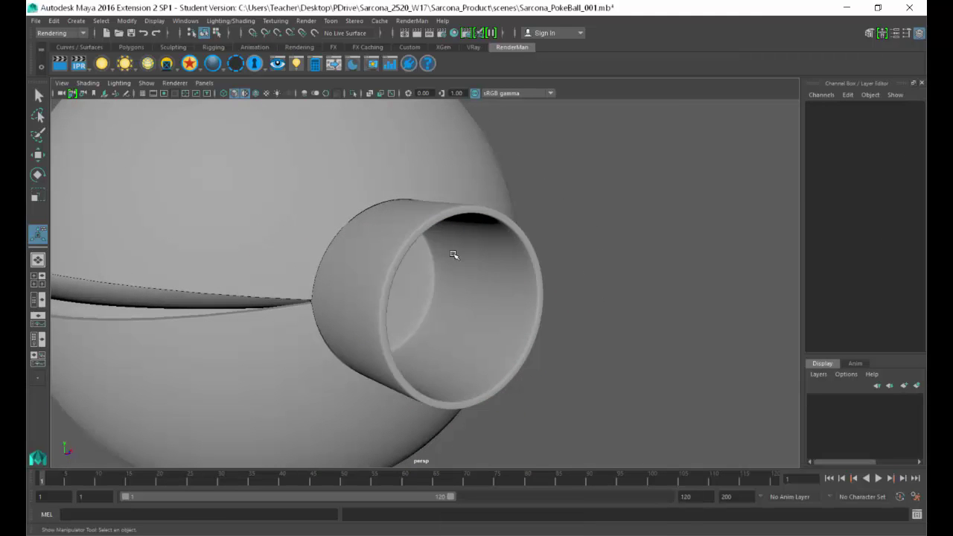
mouse_move(411, 269)
alt+mouse_down()
mouse_move(365, 275)
mouse_move(422, 282)
alt+mouse_up()
click(422, 283)
scroll(470, 280, up, 5)
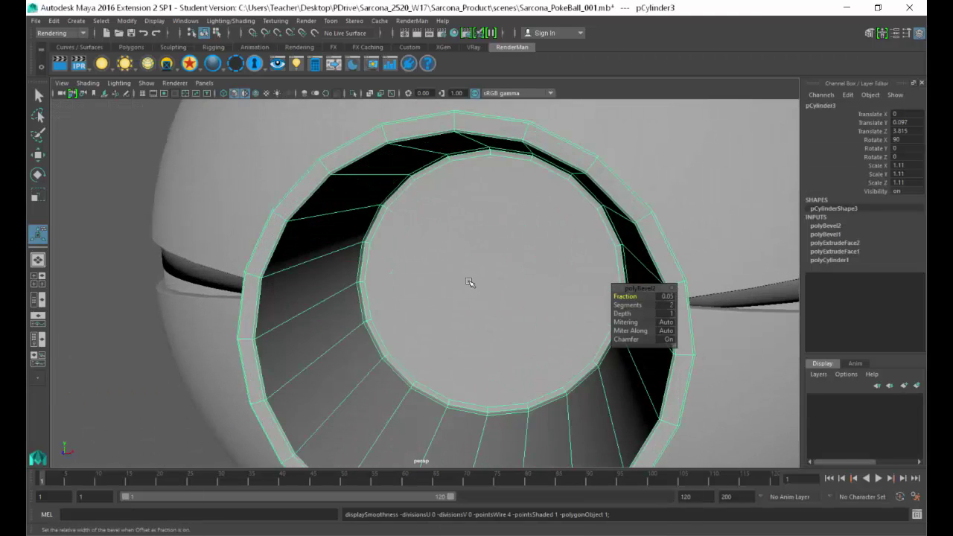
- Undo the bevel on the cylinder's recessed inner face and back face
key(ctrl+z)
key(ctrl+z)
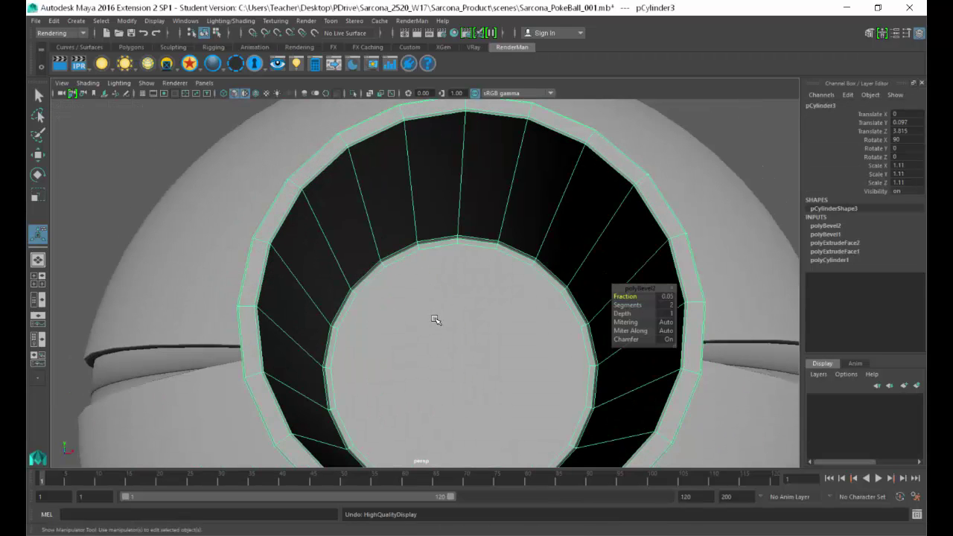
key(ctrl+z)
key(ctrl+z)
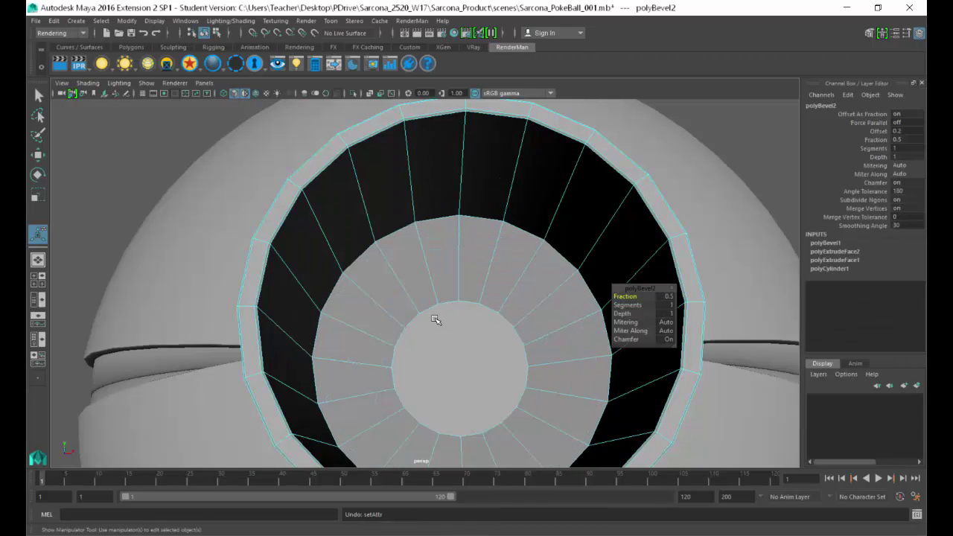
key(ctrl+z)
- Preview the cylinder smoothed without the face bevel and examine its outer wall, recess and back end
alt+drag(436, 319, 414, 304)
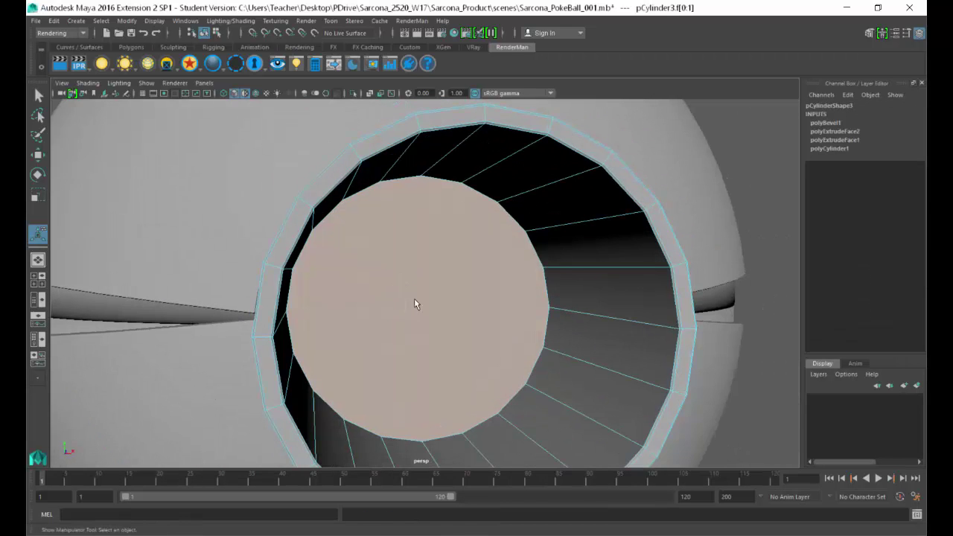
key(q)
right_drag(415, 300, 462, 261)
key(3)
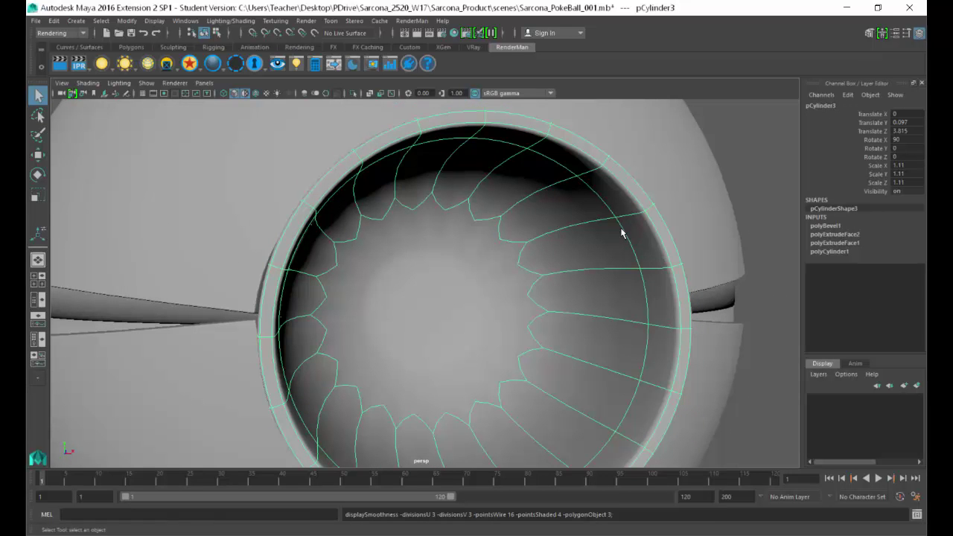
click(745, 139)
alt+drag(700, 204, 511, 143)
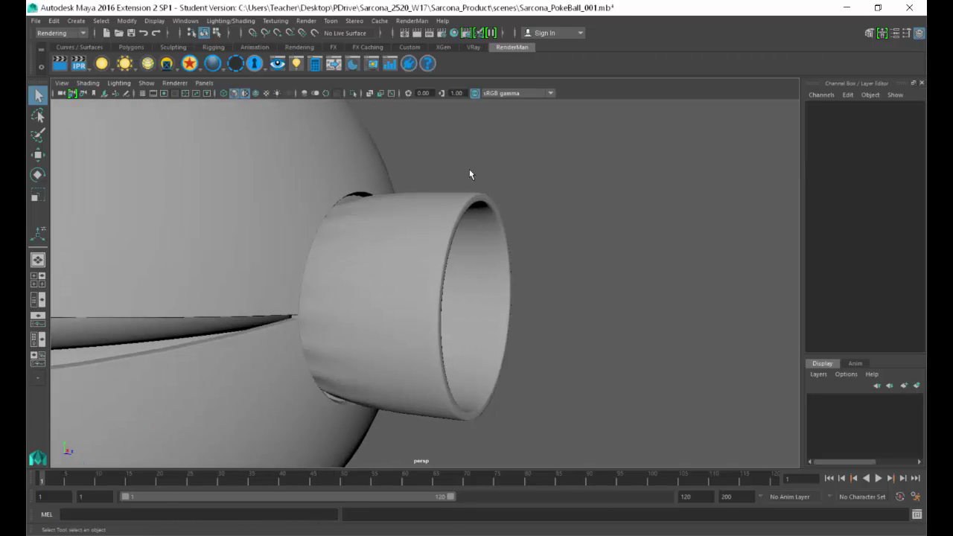
alt+drag(396, 245, 421, 312)
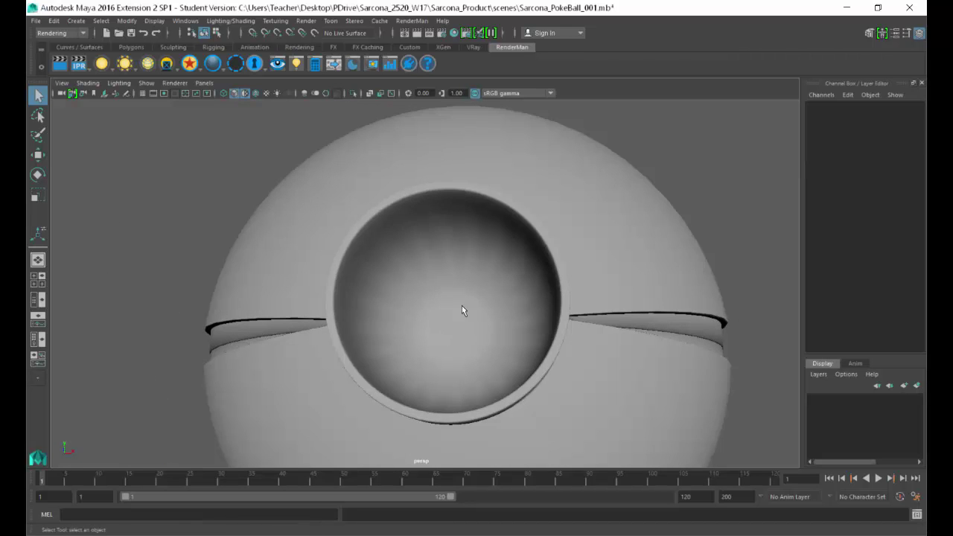
alt+drag(276, 254, 388, 276)
alt+drag(277, 273, 423, 276)
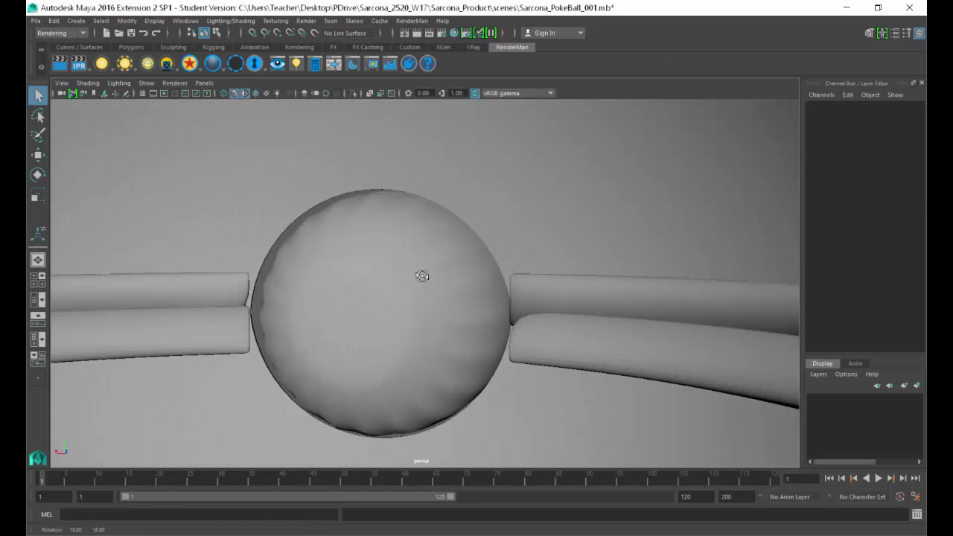
- Return the cylinder to unsmoothed display and select its back face together with the recessed inner face
click(366, 264)
right_drag(365, 227, 361, 257)
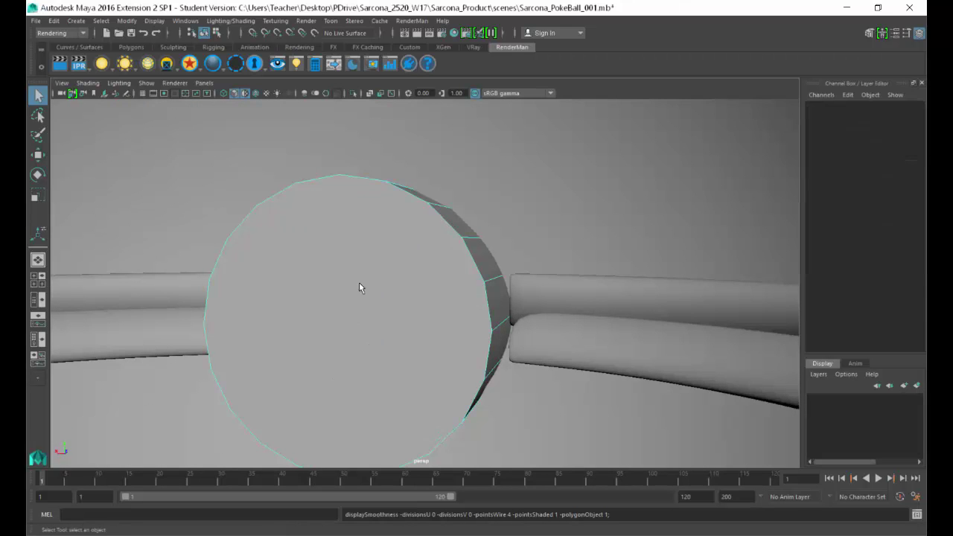
click(366, 297)
key(f)
alt+drag(460, 276, 308, 257)
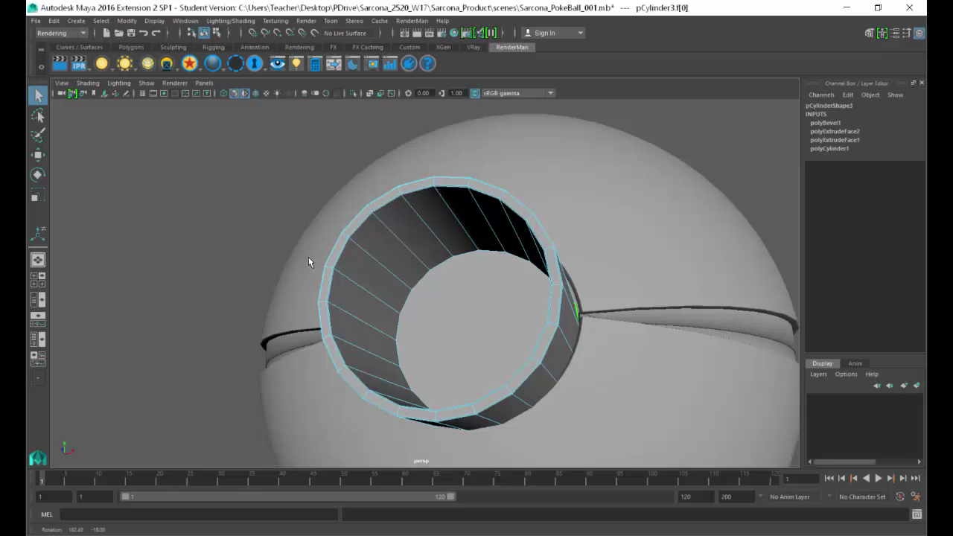
shift+click(454, 303)
alt+drag(396, 284, 427, 301)
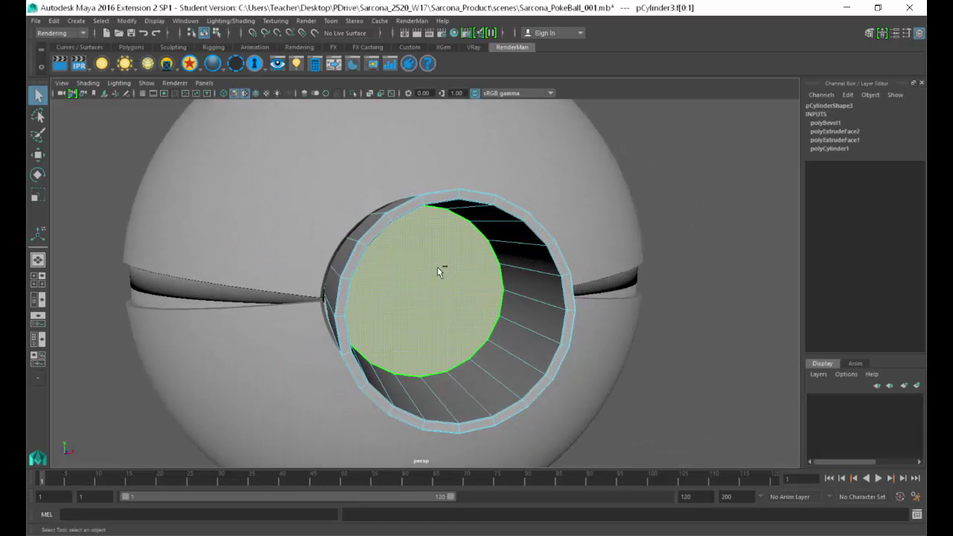
- Bevel the cylinder's recessed inner face and back face with a fraction of 0.05 and 2 segments
shift+right_drag(439, 268, 472, 271)
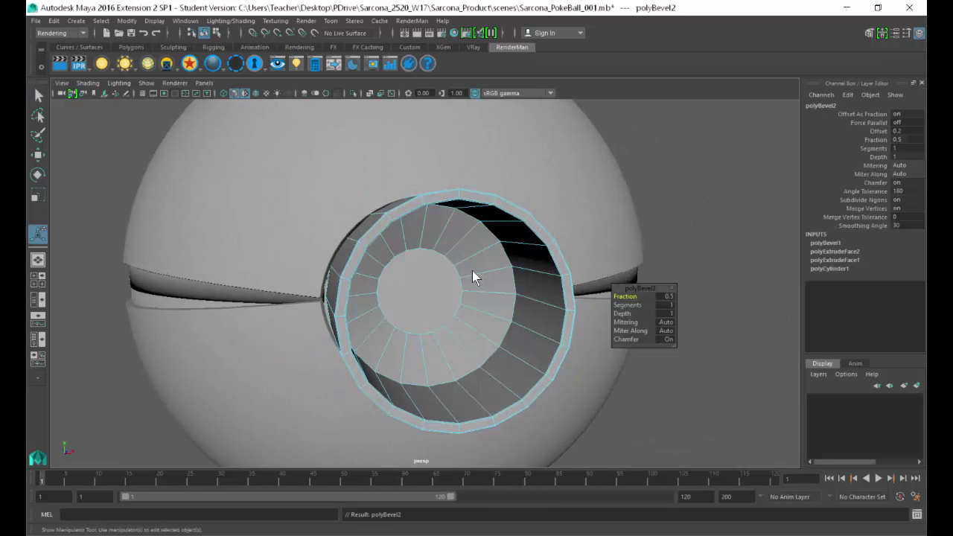
click(666, 297)
text(.0)
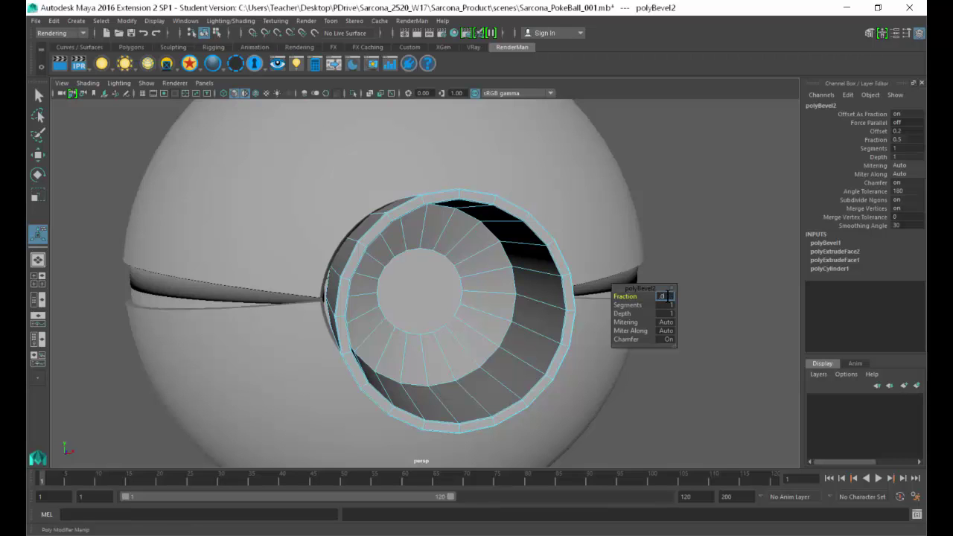
text(5)
key(Return)
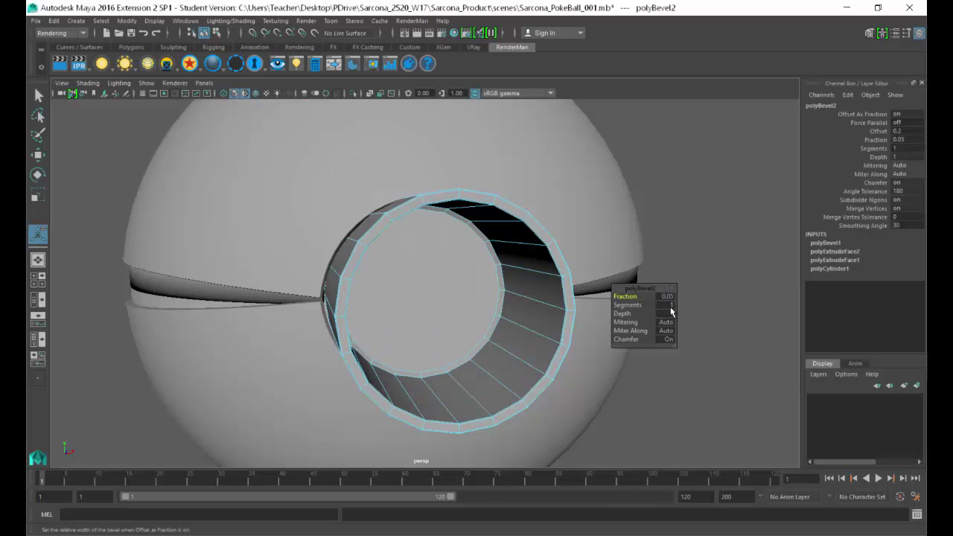
click(669, 306)
text(2)
key(Return)
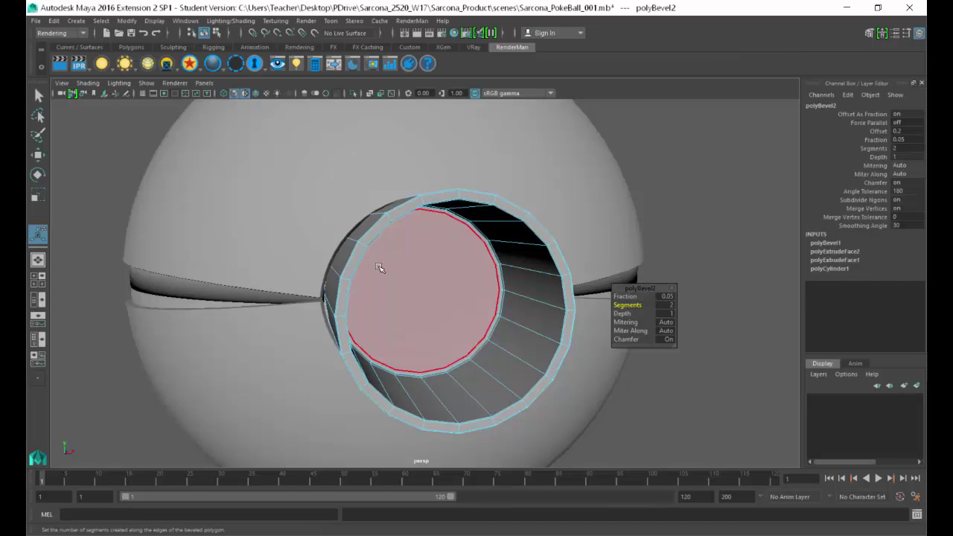
- Preview the beveled cylinder in smooth display and examine its rim, recess and outer wall from several angles
alt+right_drag(362, 295, 447, 262)
key(q)
key(3)
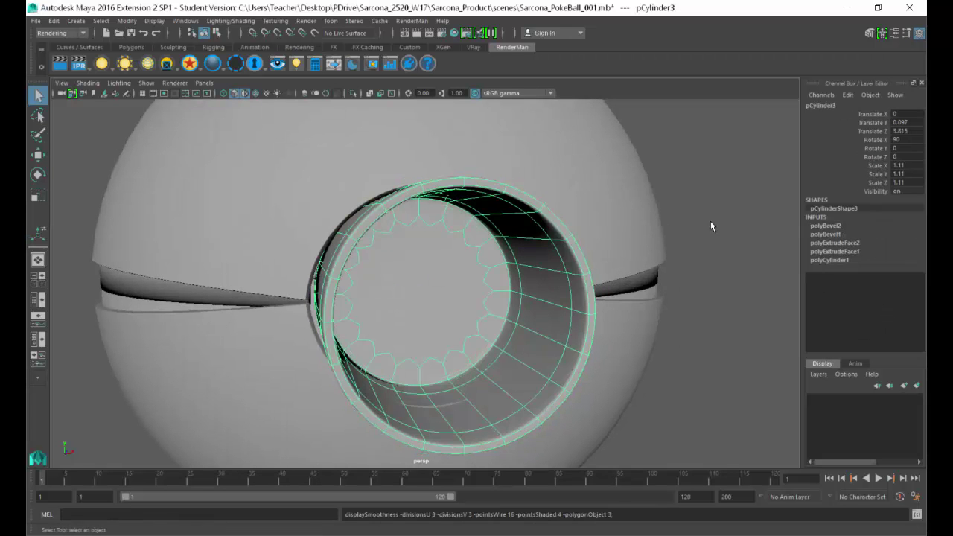
click(711, 227)
alt+drag(658, 265, 678, 264)
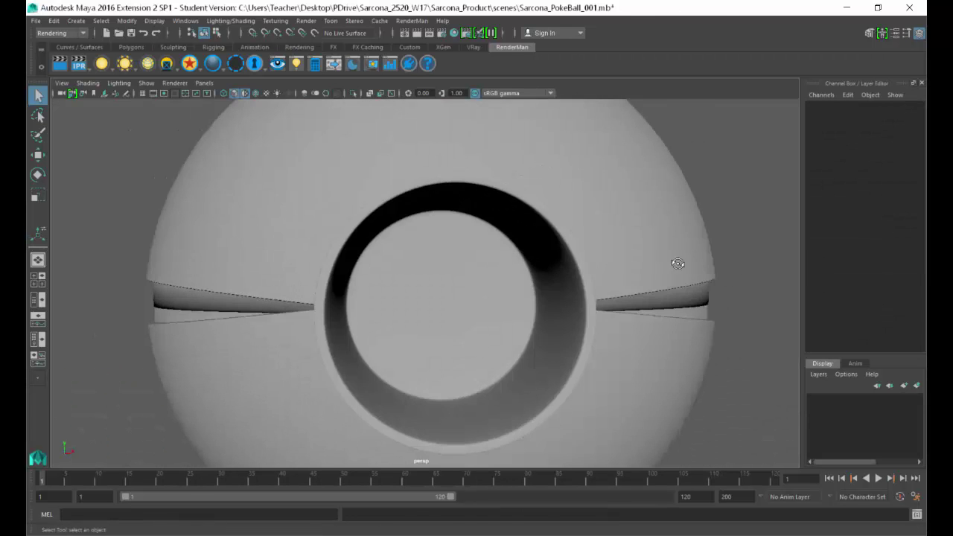
alt+right_drag(678, 264, 481, 260)
alt+drag(481, 260, 532, 285)
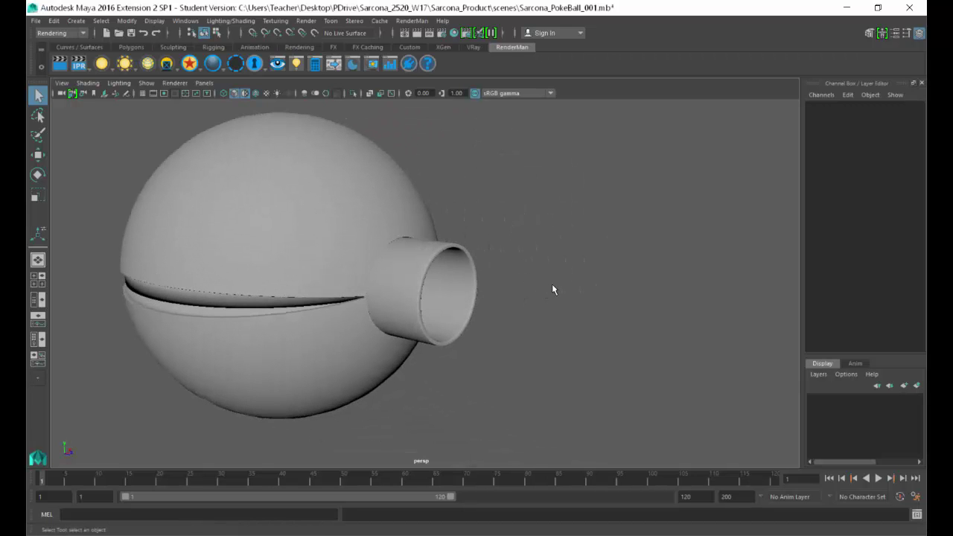
alt+drag(504, 272, 623, 265)
alt+right_drag(622, 265, 547, 276)
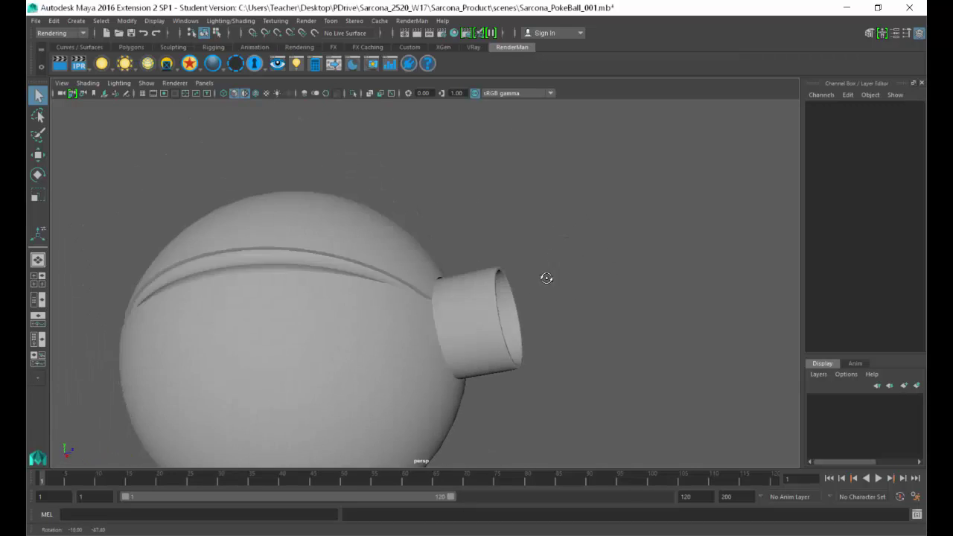
alt+drag(546, 277, 523, 287)
click(522, 290)
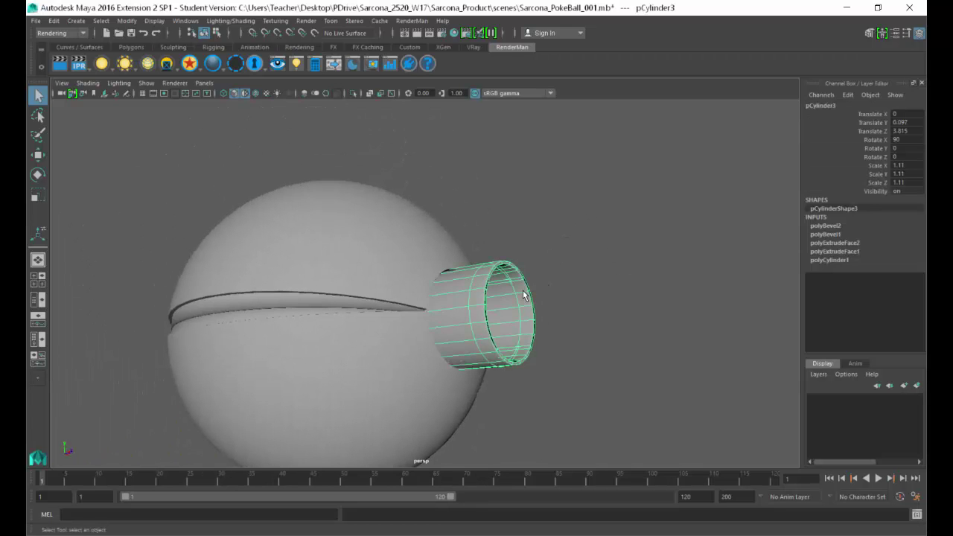
alt+drag(382, 203, 439, 266)
alt+right_drag(467, 282, 547, 289)
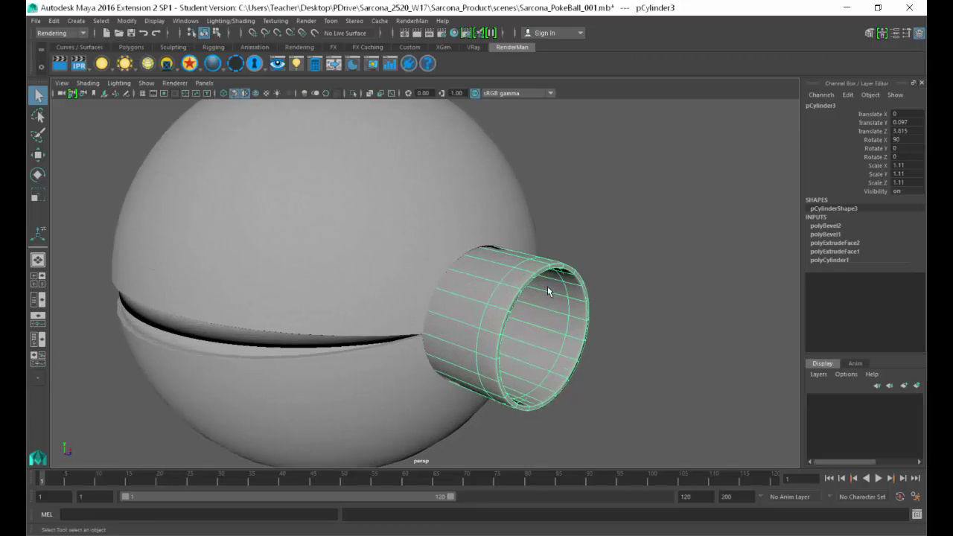
alt+drag(547, 289, 512, 262)
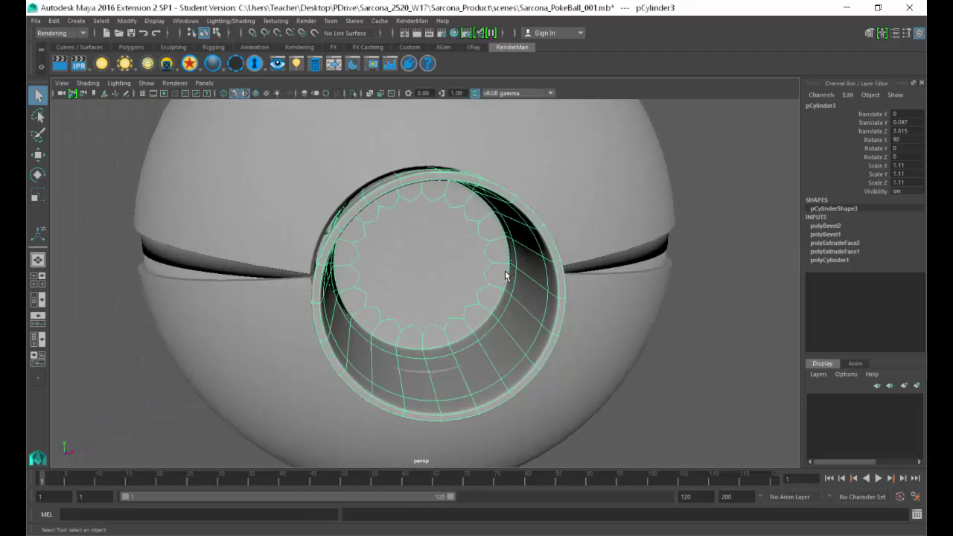
- Try scaling the smoothed cylinder slightly and undo the change
key(r)
middle_drag(477, 307, 463, 303)
alt+drag(462, 301, 471, 308)
key(ctrl+z)
- Try scaling the ring of faces that forms the cylinder's inner wall
right_drag(386, 362, 394, 388)
alt+drag(419, 374, 396, 376)
click(435, 376)
double_click(440, 374)
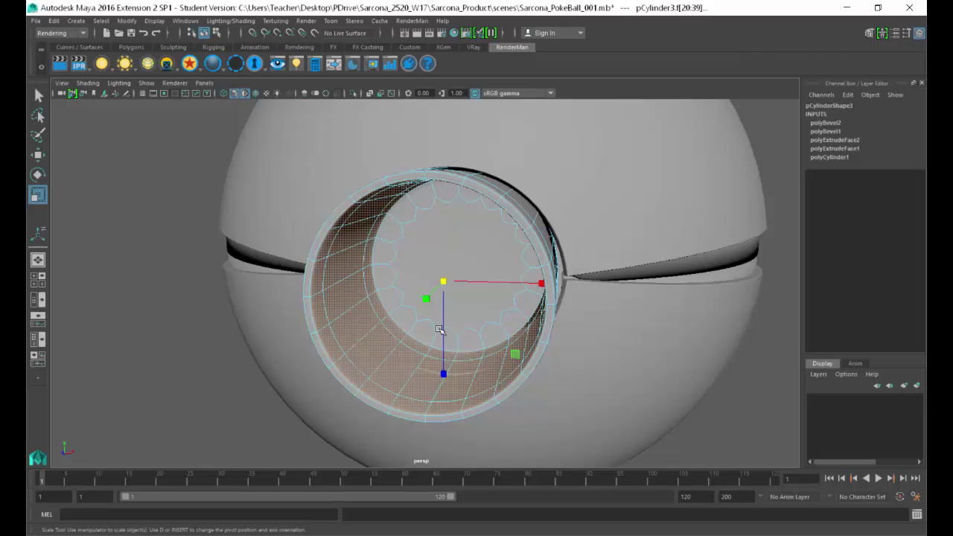
double_click(459, 300)
middle_drag(459, 300, 454, 302)
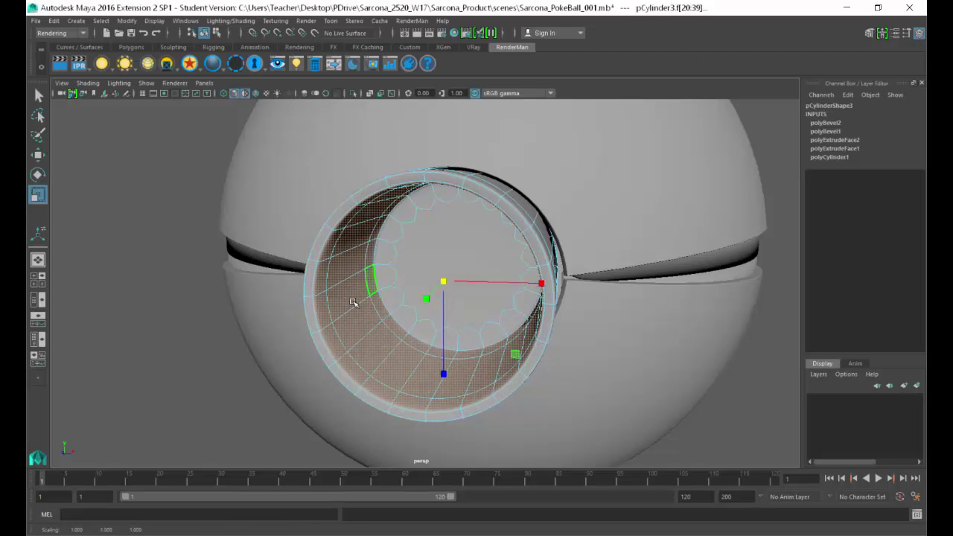
- Return to whole-object selection and compare the cylinder in unsmoothed and smooth display
key(F8)
click(192, 298)
alt+drag(326, 338, 406, 257)
click(406, 256)
key(1)
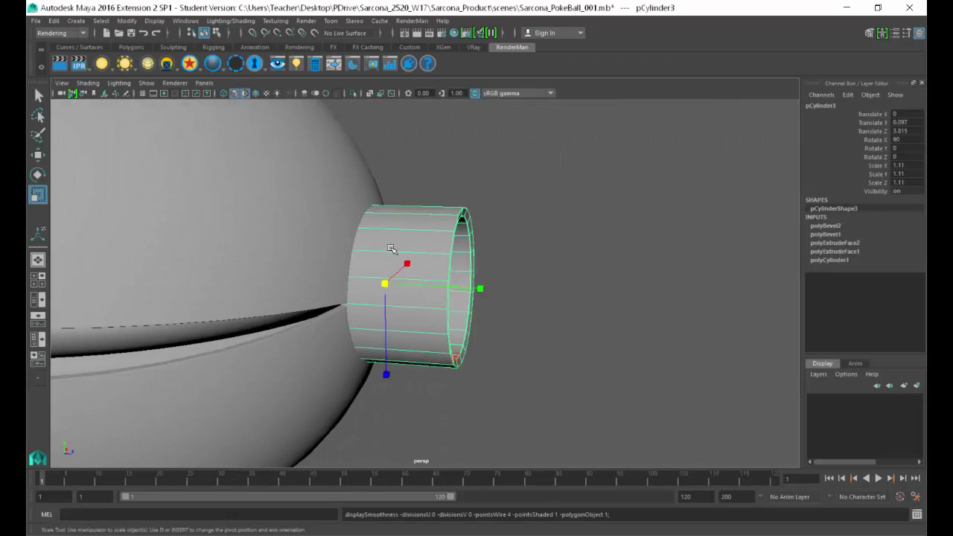
mouse_move(423, 248)
alt+mouse_down()
mouse_move(432, 266)
mouse_move(446, 264)
mouse_move(398, 248)
mouse_move(429, 245)
alt+mouse_up()
key(3)
- Select the cylinder's recessed inner face together with its back face and return to unsmoothed display
right_click(415, 235)
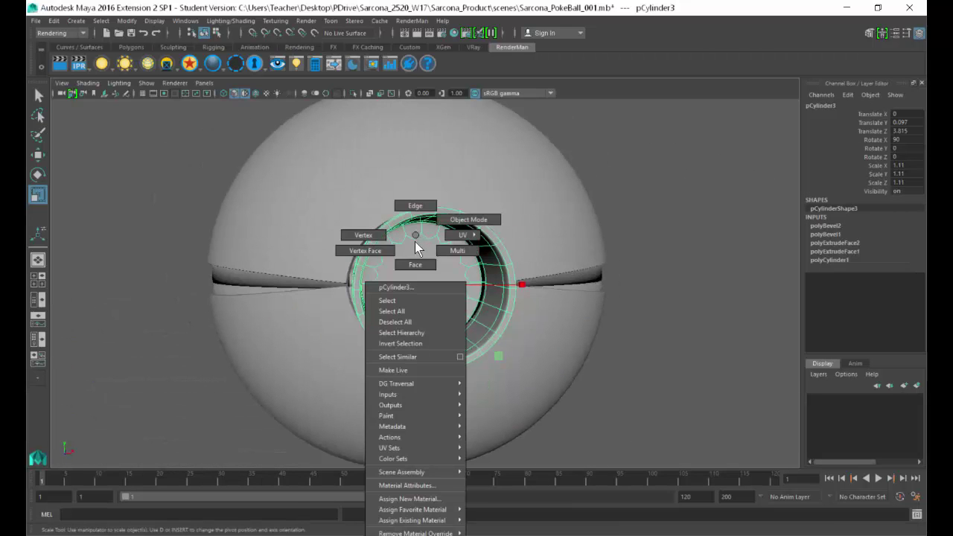
click(414, 251)
click(402, 270)
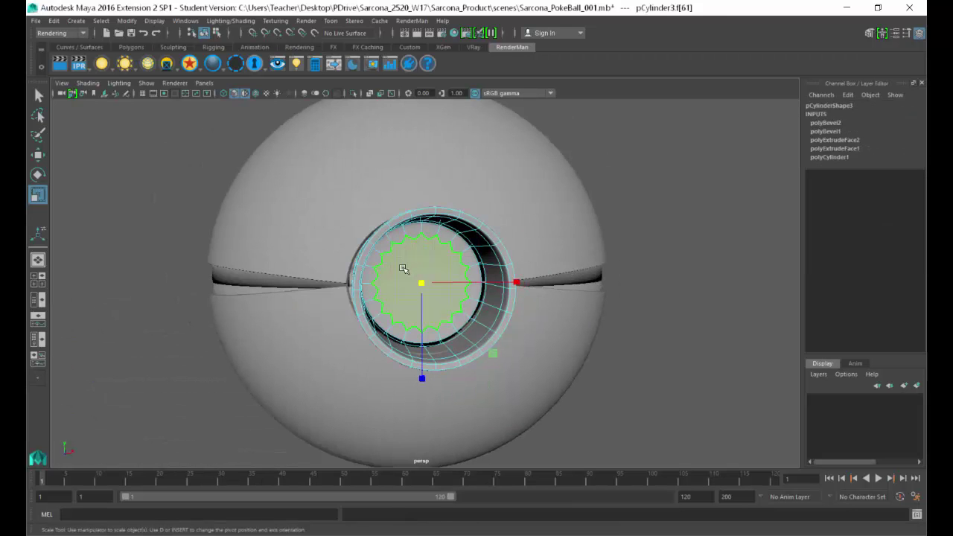
alt+drag(199, 292, 419, 286)
alt+right_drag(356, 291, 480, 292)
alt+drag(481, 292, 514, 274)
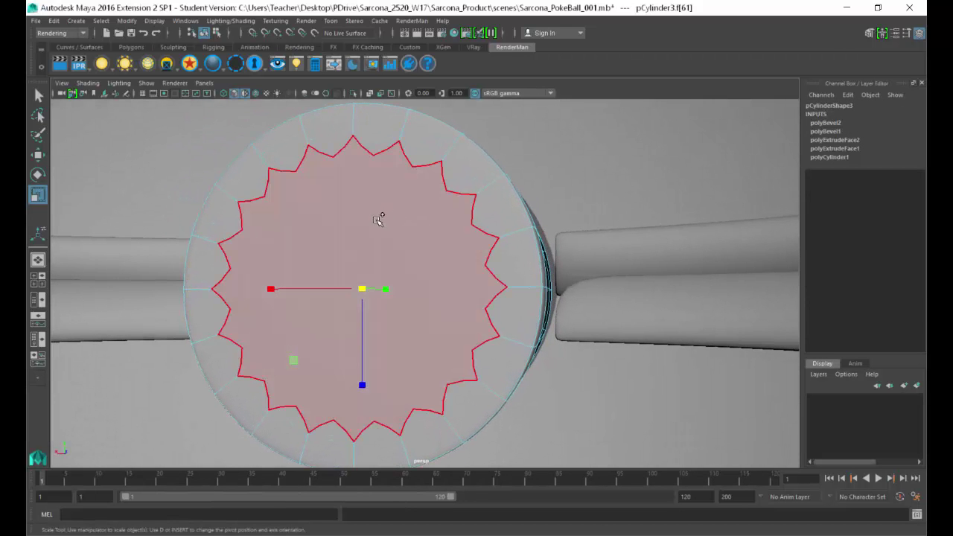
shift+click(514, 259)
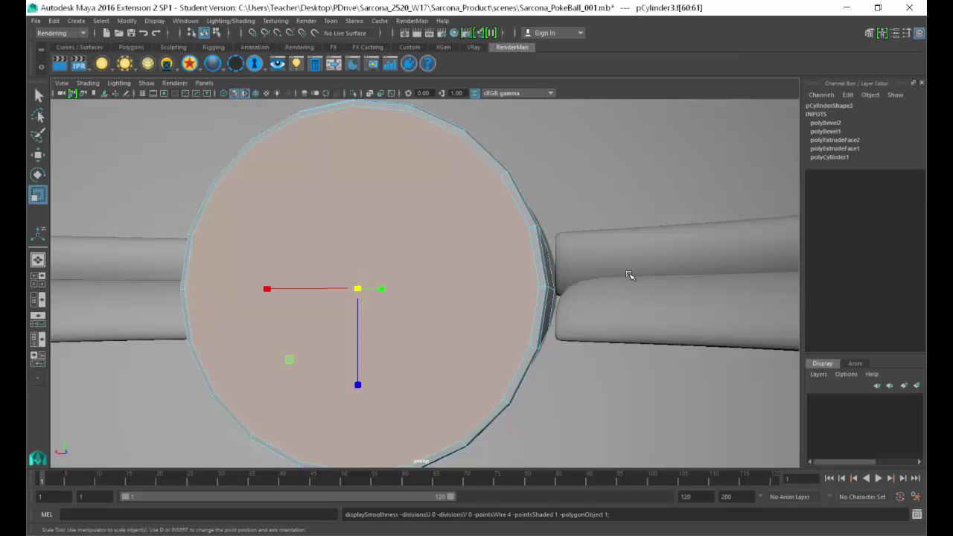
- Create a polygon cylinder with 0 cap subdivisions, shown isolated alongside the hollowed cylinder, and select it
alt+drag(630, 276, 395, 279)
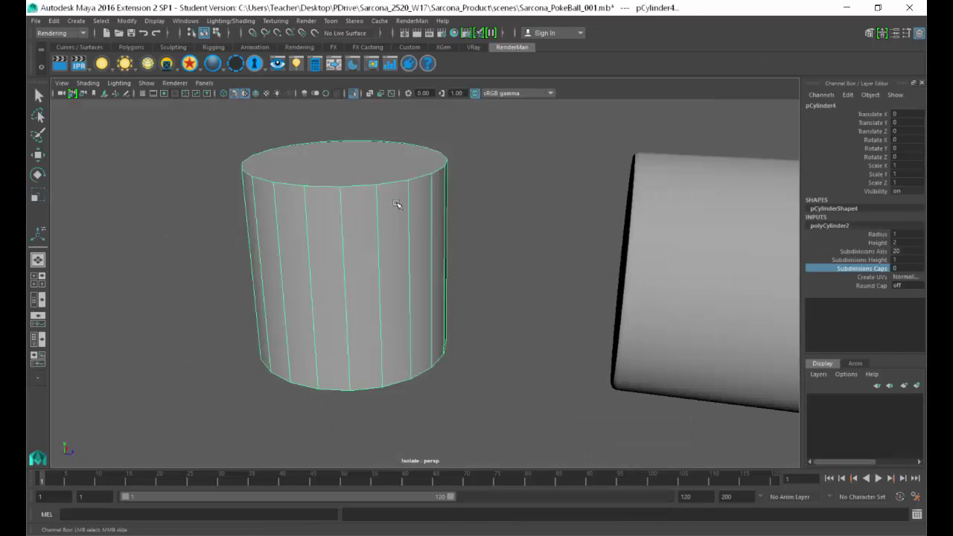
alt+drag(512, 240, 511, 212)
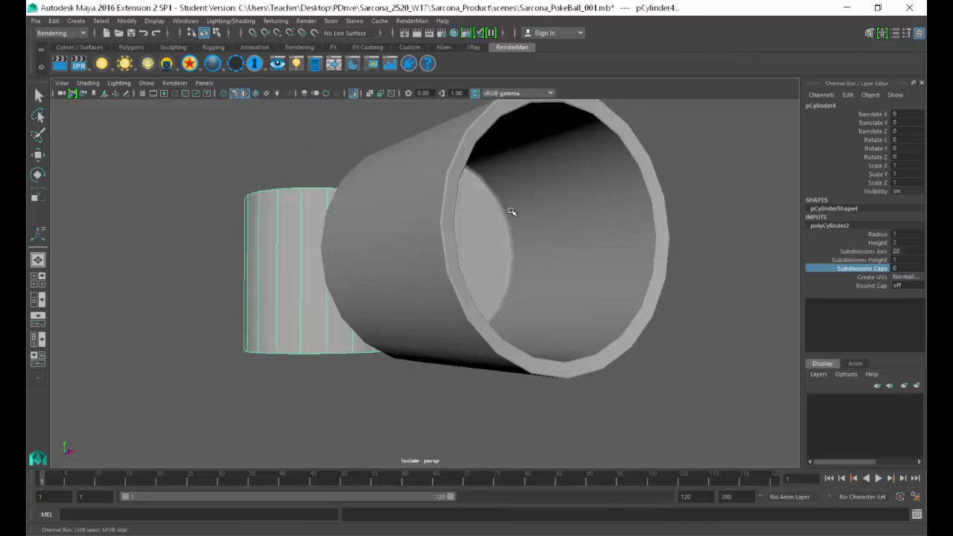
click(511, 213)
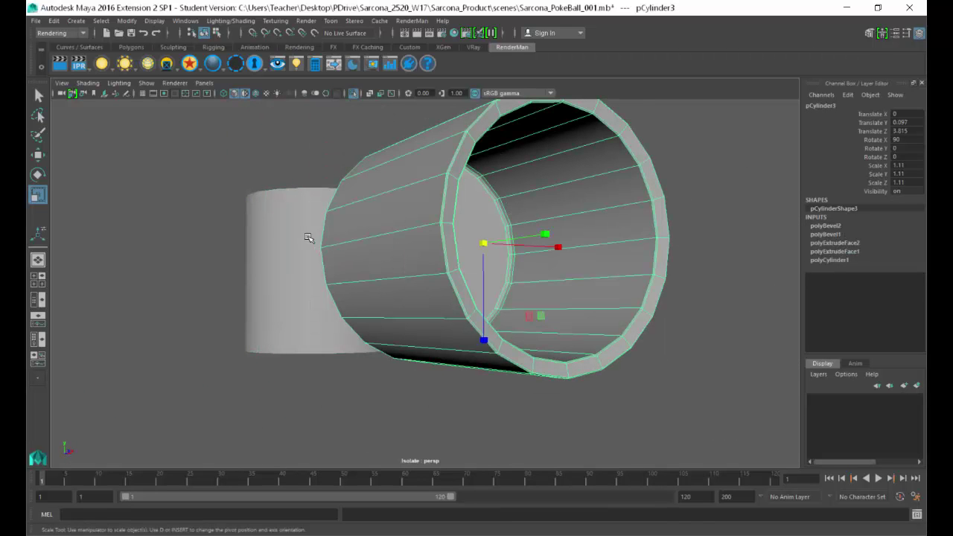
click(278, 235)
key(f)
alt+drag(313, 238, 375, 249)
alt+middle_drag(374, 249, 314, 221)
alt+drag(423, 260, 328, 197)
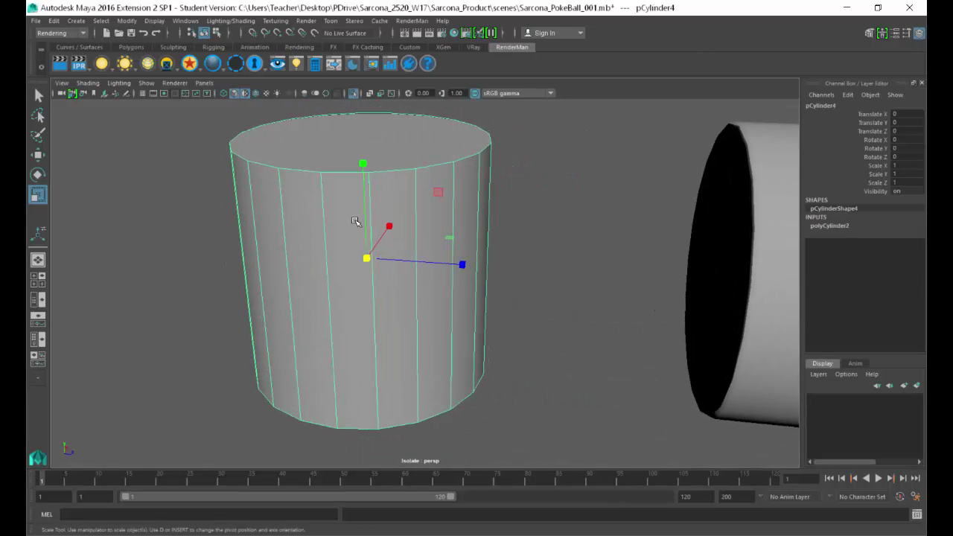
- Extrude the new cylinder's top face in place with an offset of 0.1
right_drag(340, 195, 341, 223)
click(406, 127)
alt+drag(406, 127, 404, 146)
key(ctrl+e)
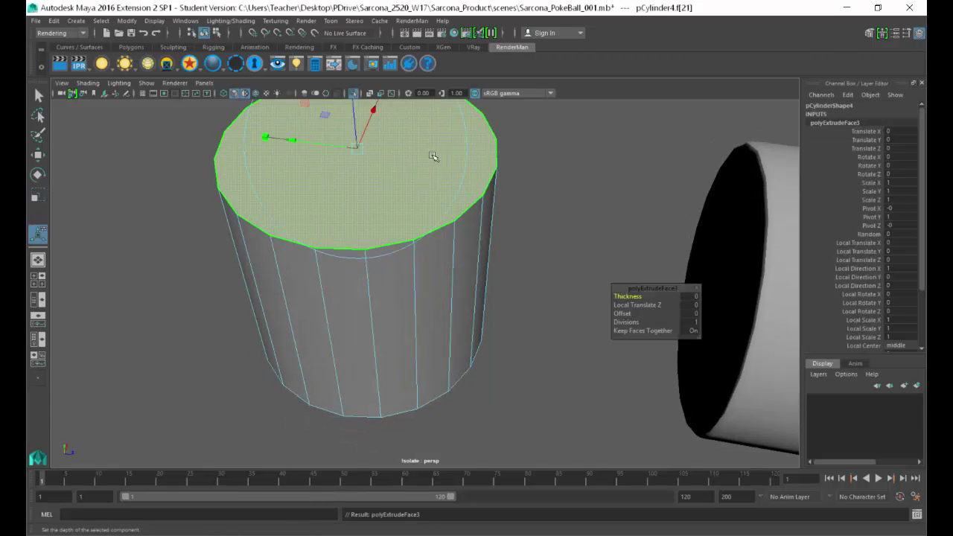
alt+middle_drag(422, 219, 423, 262)
click(692, 313)
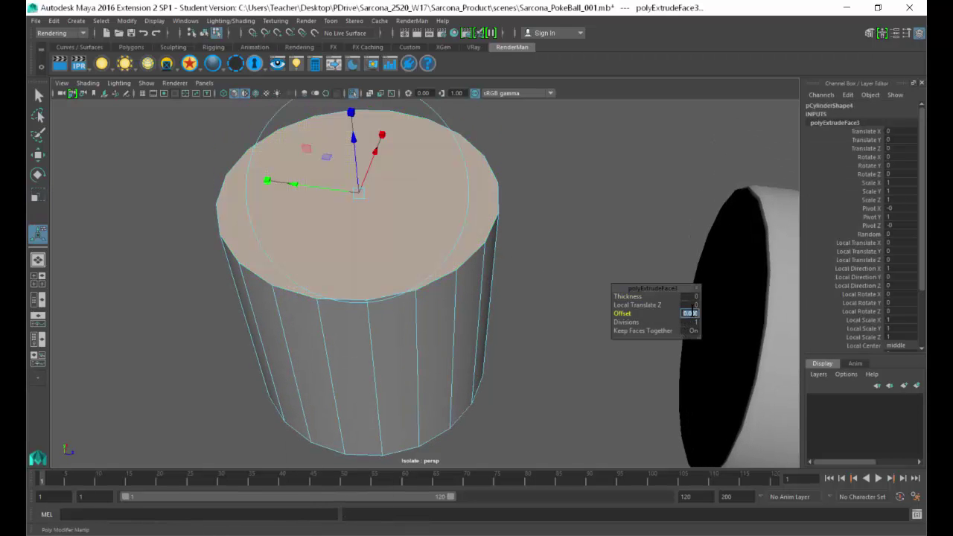
text(.05)
key(Return)
click(692, 314)
text(.1)
key(Return)
- Extrude the inset top face about 1.8 units down into the cylinder to hollow it out
alt+middle_drag(482, 279, 492, 294)
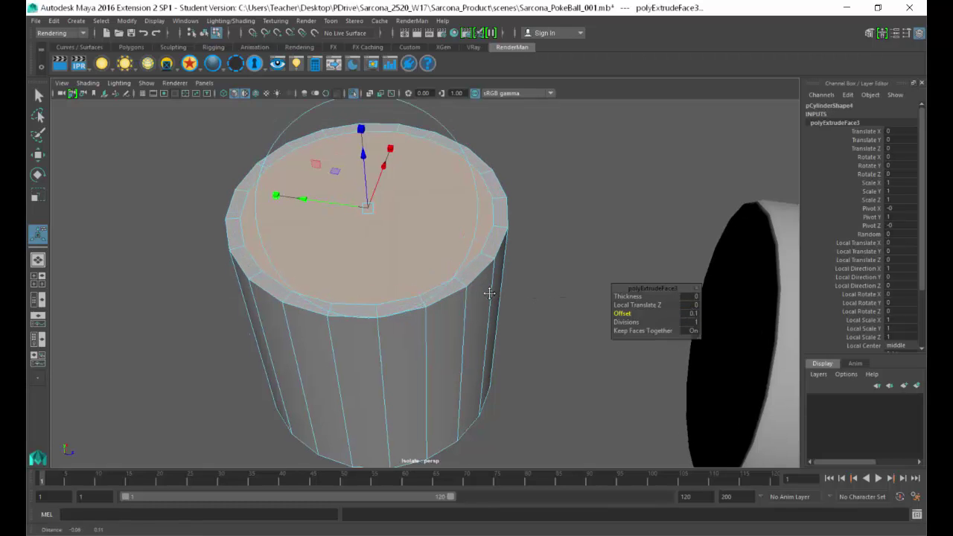
key(ctrl+e)
drag(365, 155, 385, 326)
alt+drag(433, 260, 438, 234)
- Bevel the inner and outer edge loops around the hollowed cylinder's open rim
click(238, 200)
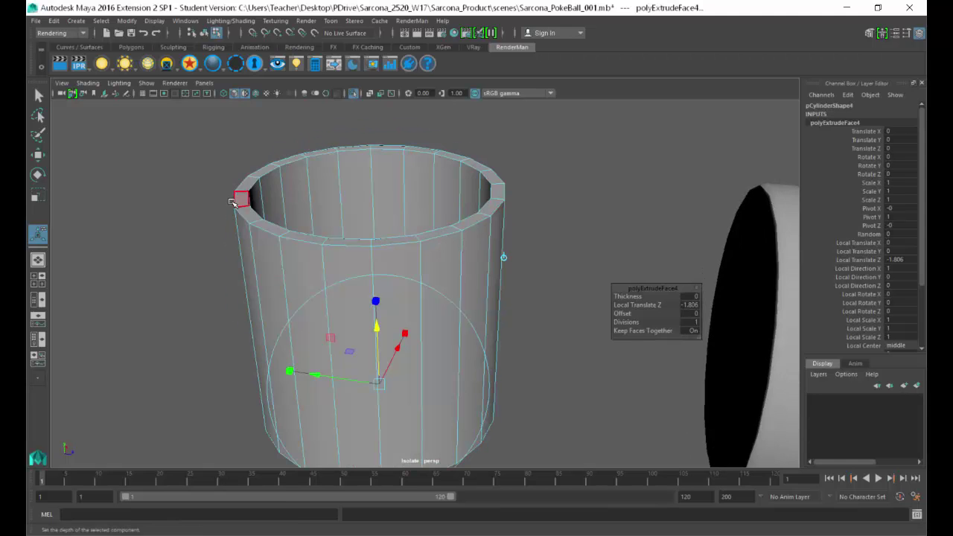
right_click(241, 208)
right_drag(241, 196, 309, 168)
click(262, 170)
double_click(262, 170)
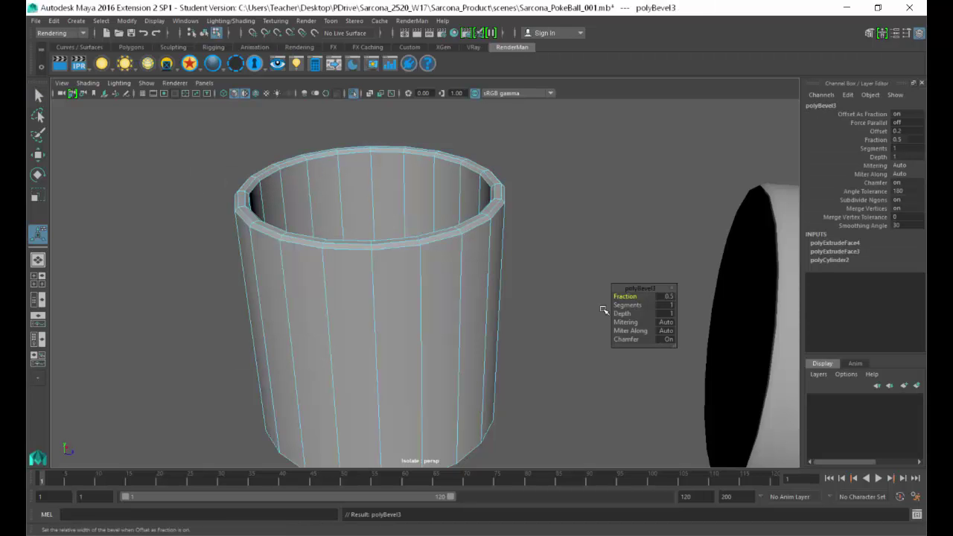
- Set the rim bevel's fraction to 0.2 and its segments to 2
click(665, 296)
text(0.1)
key(Return)
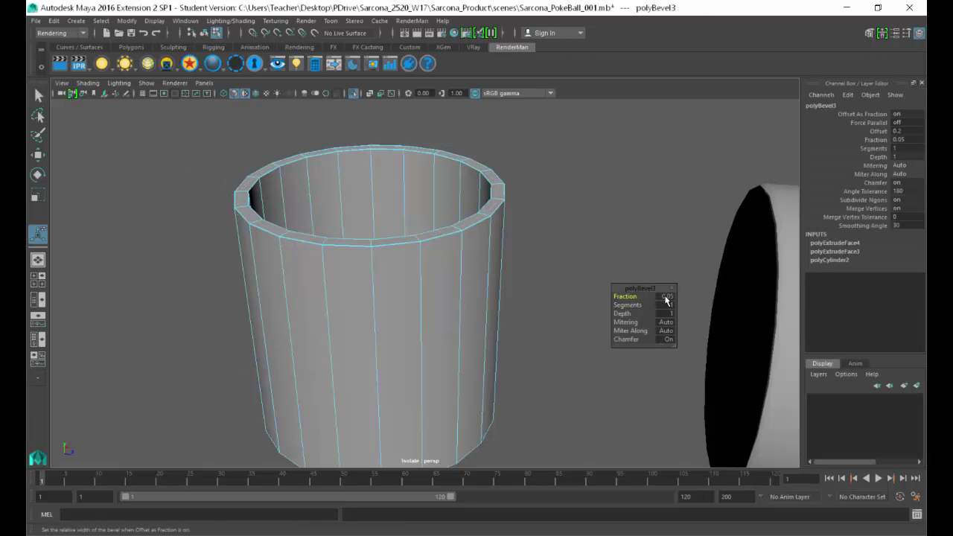
click(665, 297)
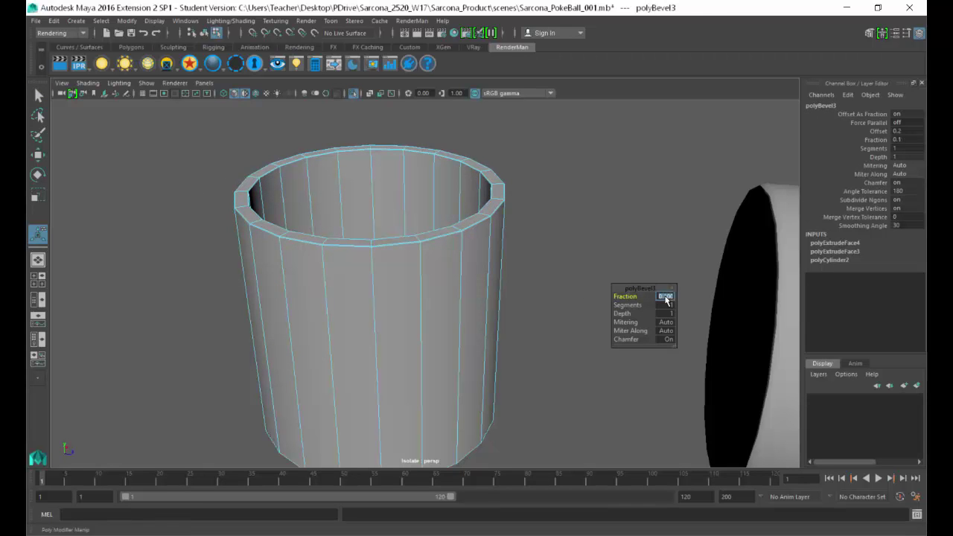
text(0.2)
key(Return)
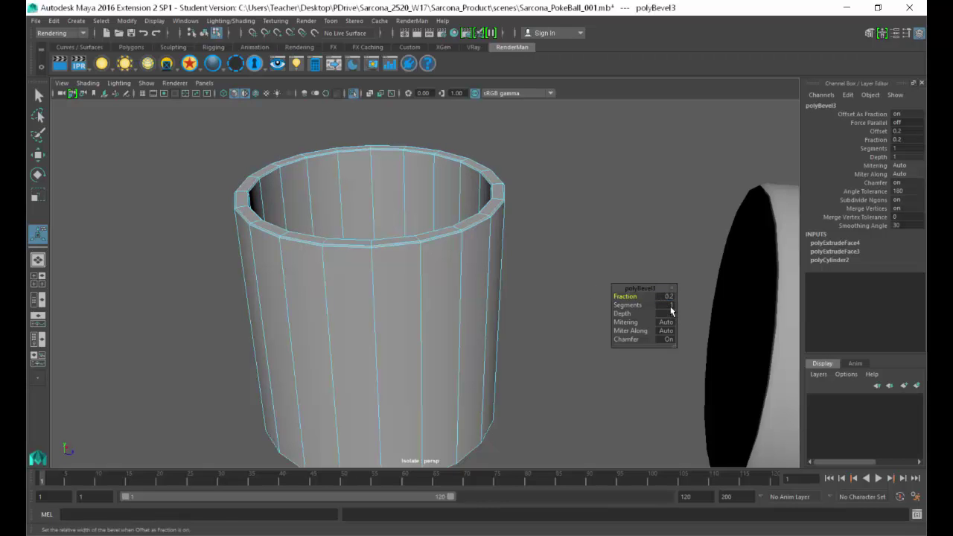
click(670, 306)
text(2)
key(Return)
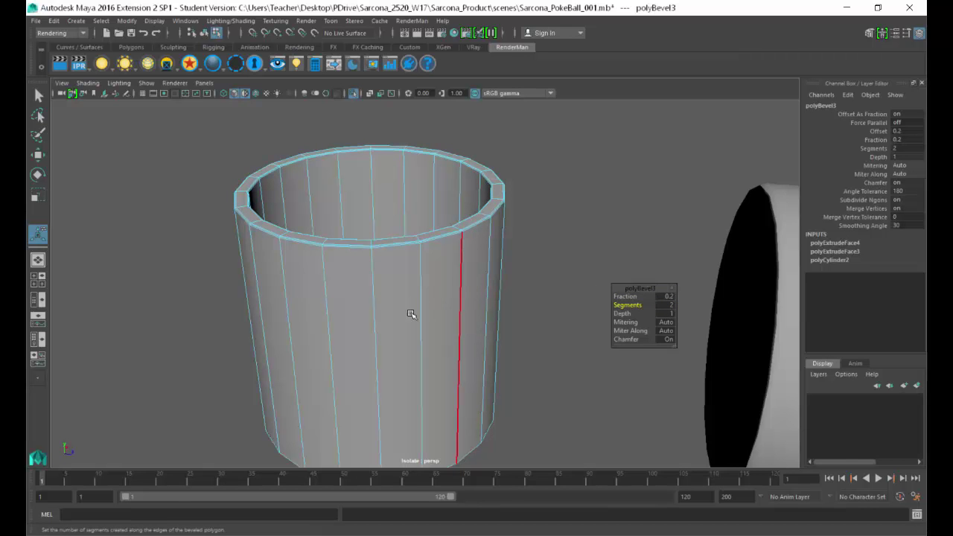
- Bevel the hollowed cylinder's inner floor face together with its outer bottom face
alt+drag(366, 341, 383, 308)
right_drag(383, 283, 366, 292)
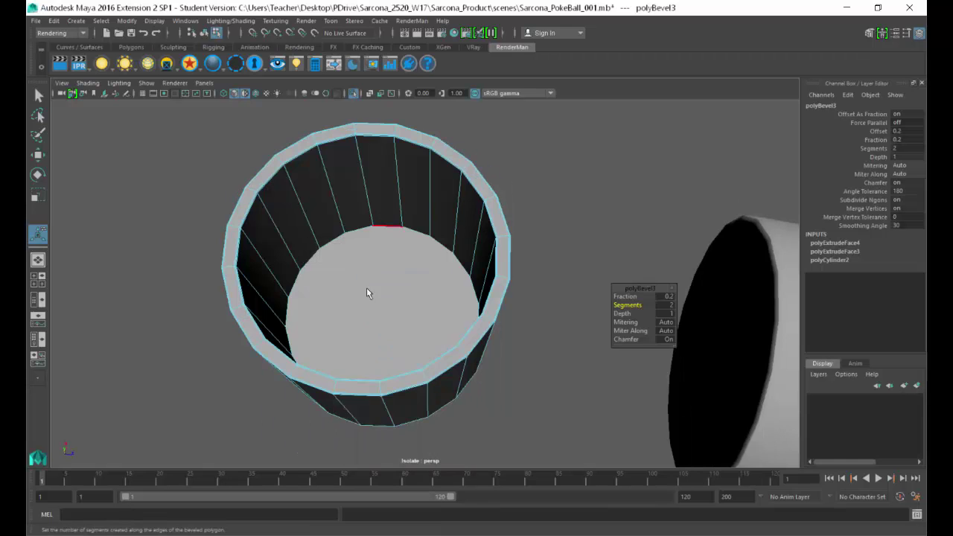
click(366, 293)
alt+drag(400, 365, 383, 313)
shift+click(383, 313)
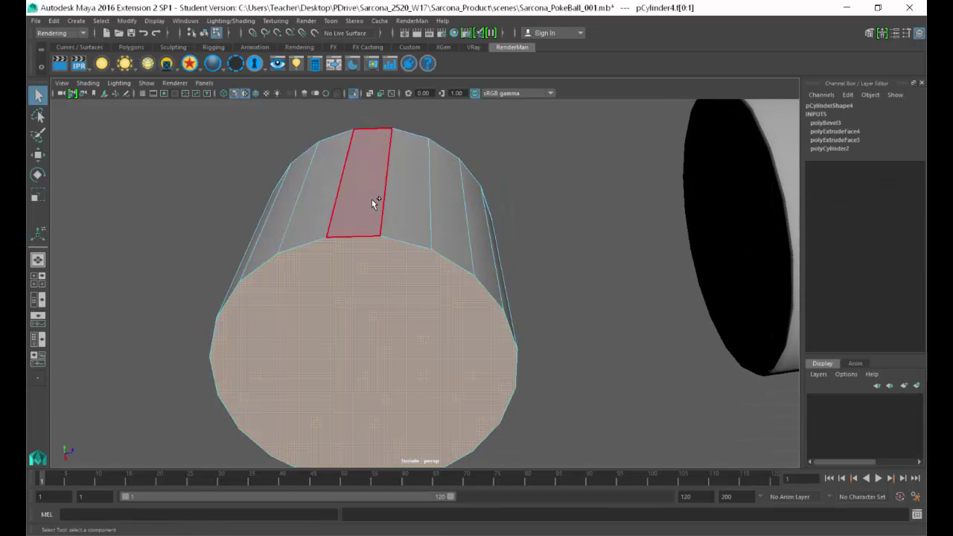
shift+right_drag(372, 199, 412, 207)
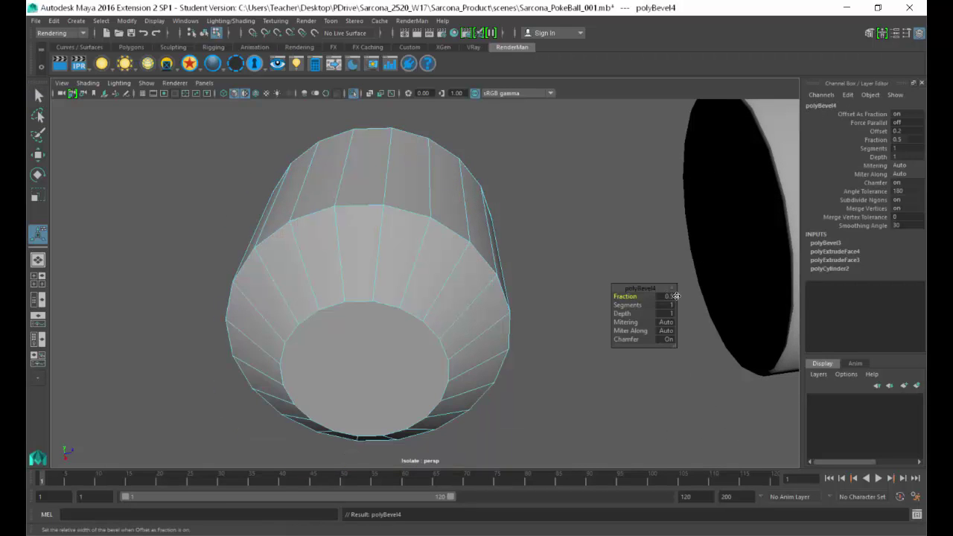
- Set the floor and bottom face bevel's fraction to 0.05 and its segments to 2
key(Return)
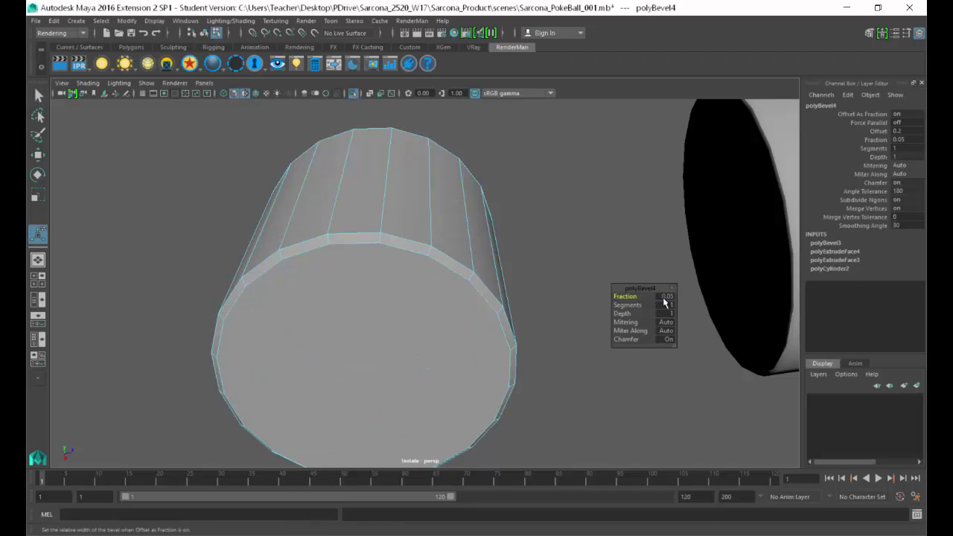
click(668, 306)
text(2)
key(Return)
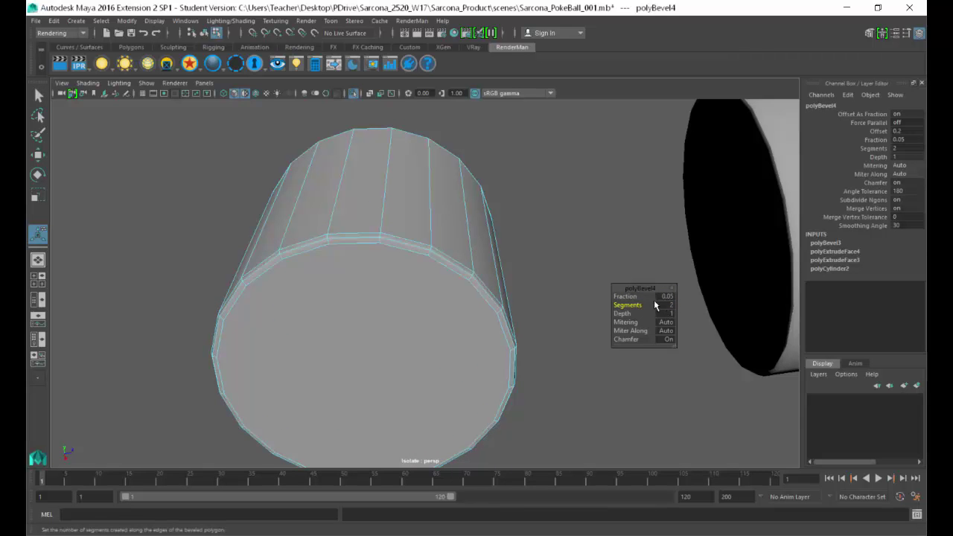
- Return to object mode and inspect the hollowed cylinder in smooth mesh preview
alt+drag(482, 221, 426, 297)
key(q)
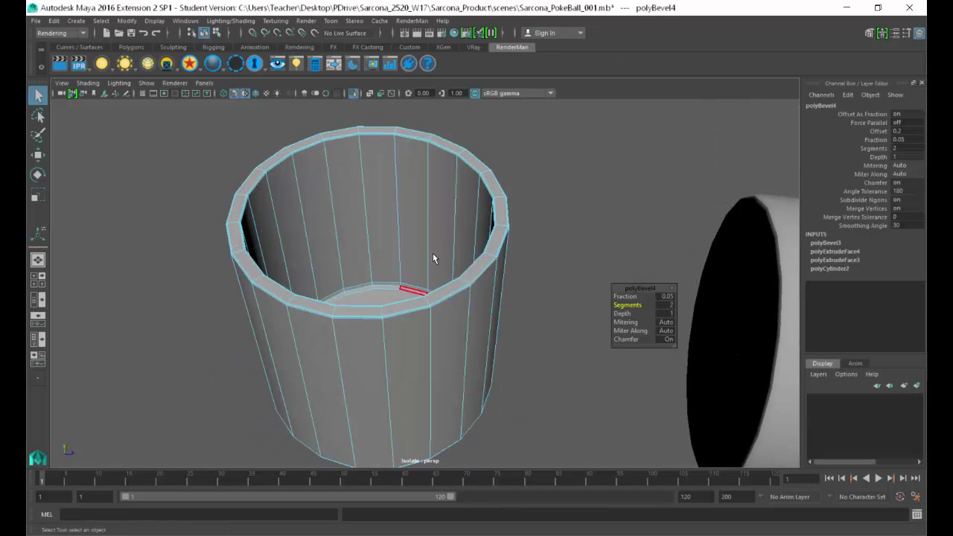
key(F8)
key(3)
click(519, 220)
click(471, 216)
alt+drag(471, 216, 476, 273)
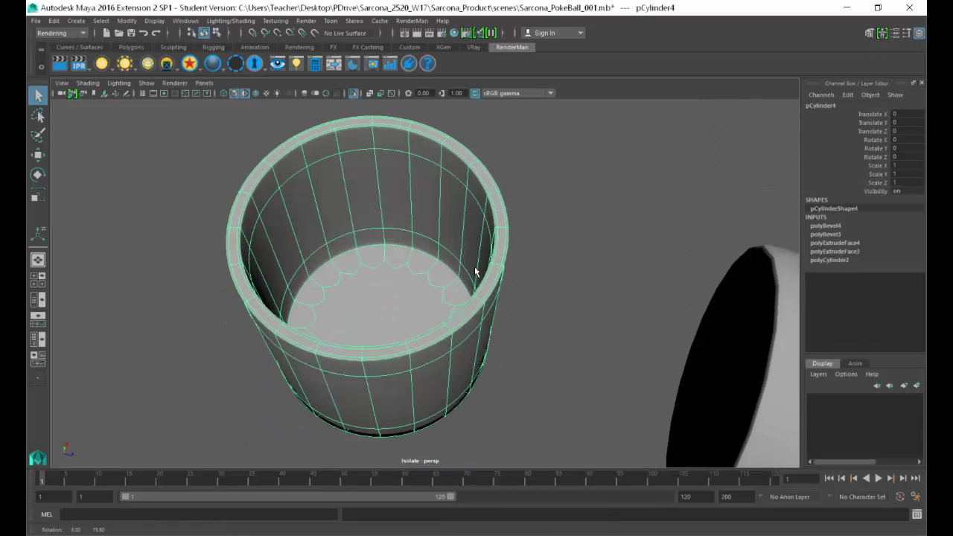
click(542, 258)
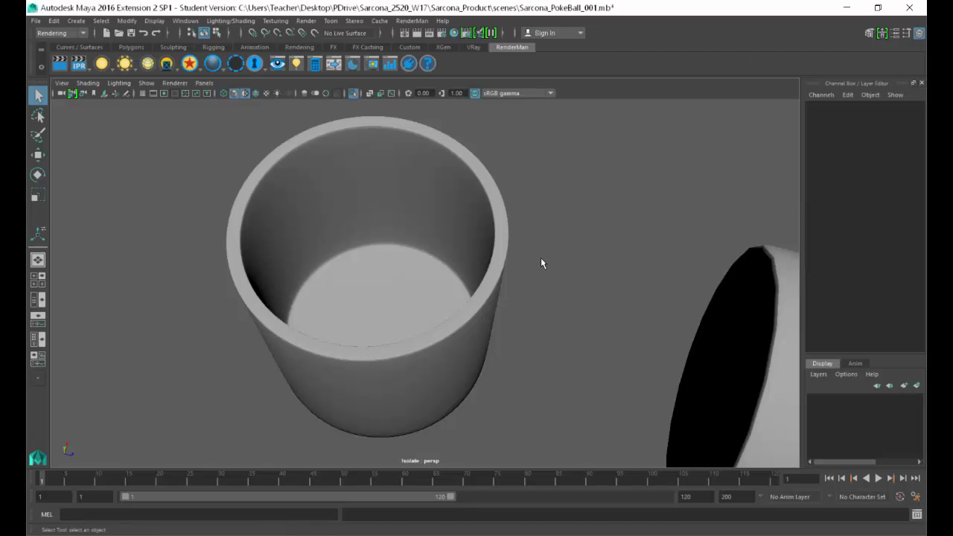
click(428, 246)
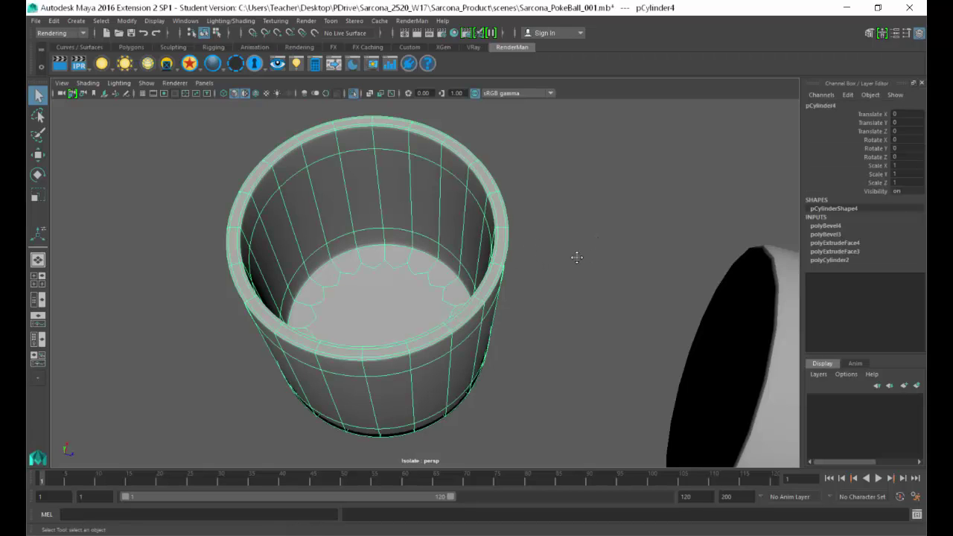
alt+right_drag(577, 257, 466, 261)
mouse_move(466, 261)
alt+mouse_down()
mouse_move(494, 215)
mouse_move(483, 241)
mouse_move(505, 288)
mouse_move(467, 257)
alt+mouse_up()
key(super)
click(475, 202)
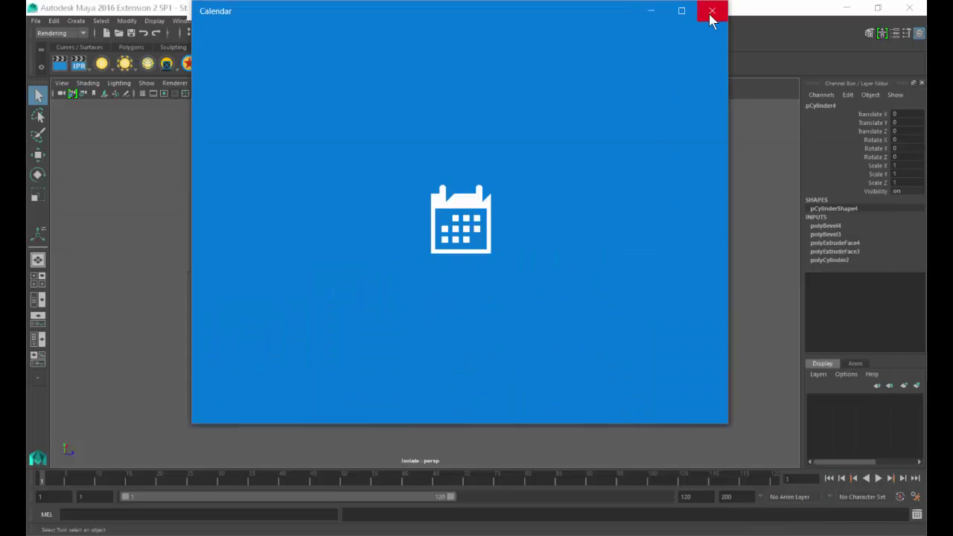
click(711, 10)
- Delete the isolated upright cylinder and turn off isolation so the whole Poké Ball with its original button ring shows
alt+drag(357, 272, 434, 192)
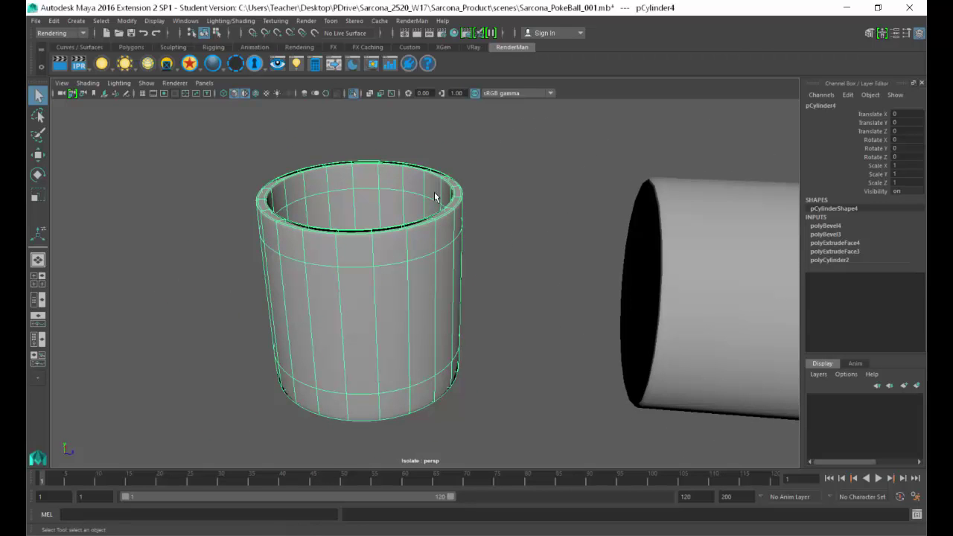
alt+drag(442, 198, 336, 239)
key(Delete)
click(654, 236)
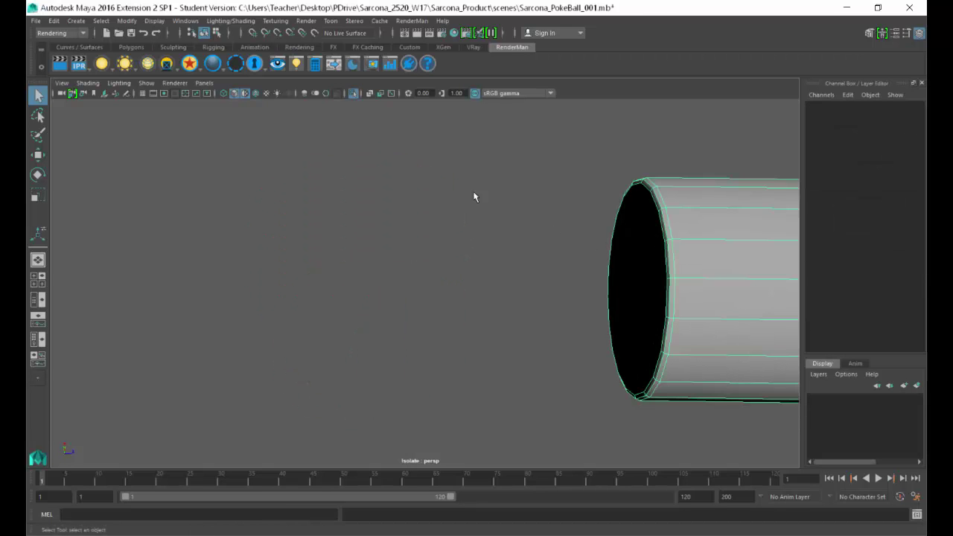
click(353, 93)
scroll(508, 201, down, 10)
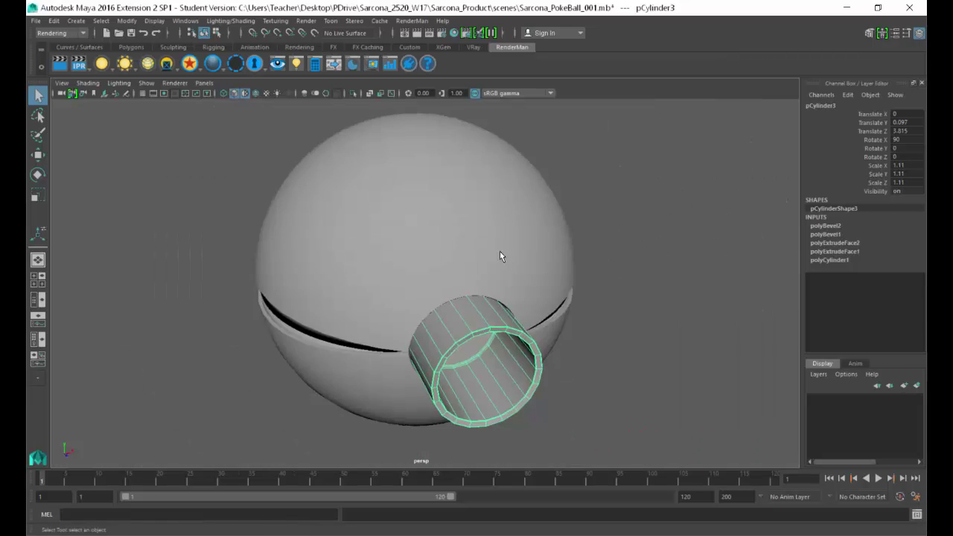
mouse_move(500, 256)
alt+mouse_down()
mouse_move(495, 221)
mouse_move(535, 236)
mouse_move(504, 243)
alt+mouse_up()
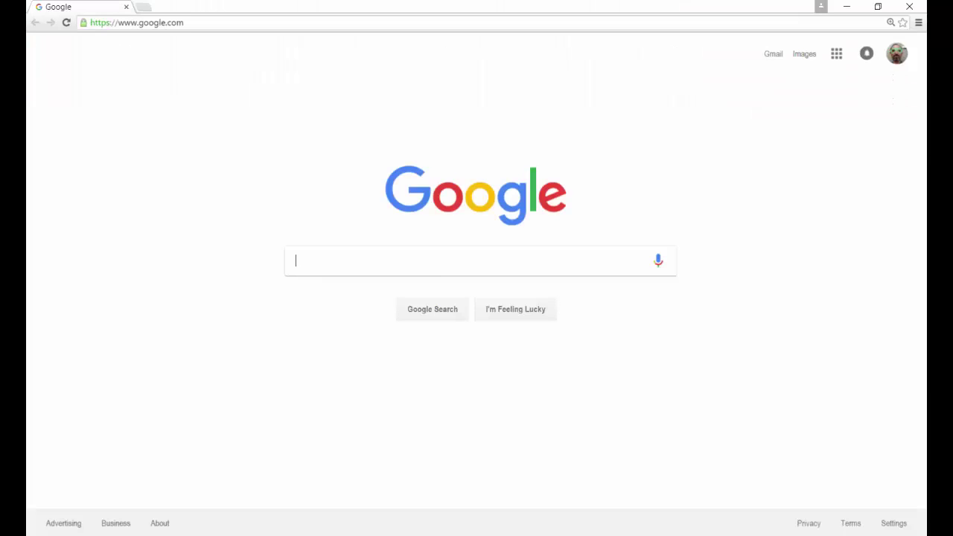
- In the Chrome browser, search Google Images for "lens"
text(lens)
key(Return)
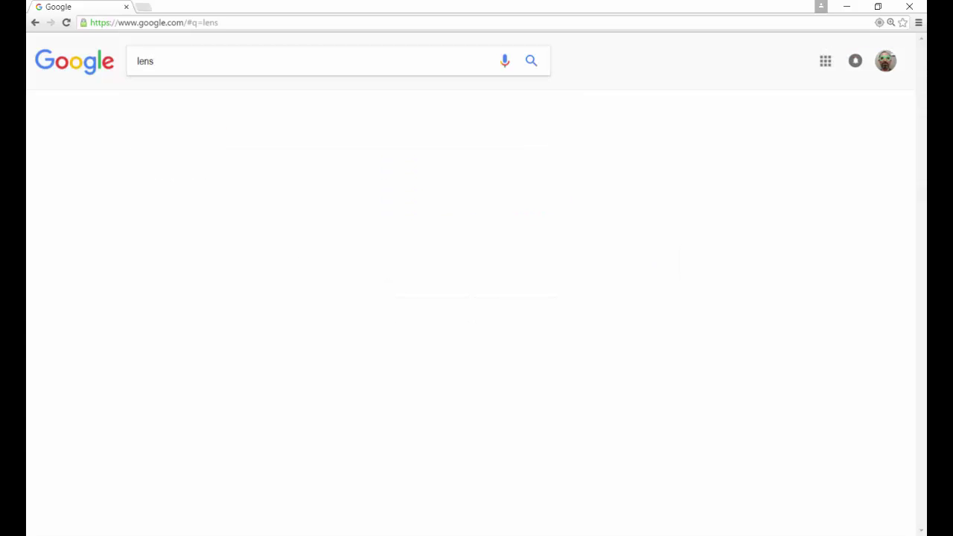
click(188, 99)
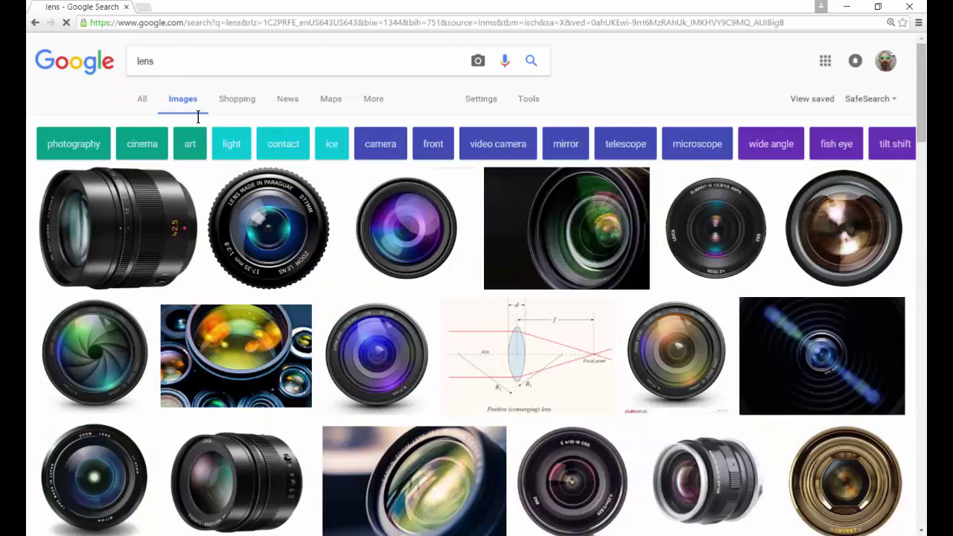
- Refine the image search to "lens shutter" and enlarge the black zoom lens picture with the hexagonal opening
click(219, 70)
text(s)
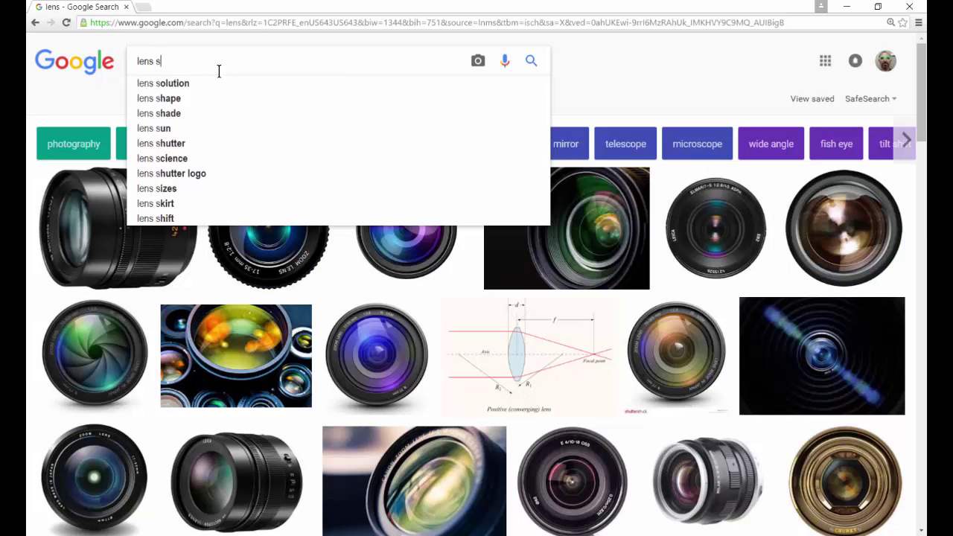
text(hutter)
key(Return)
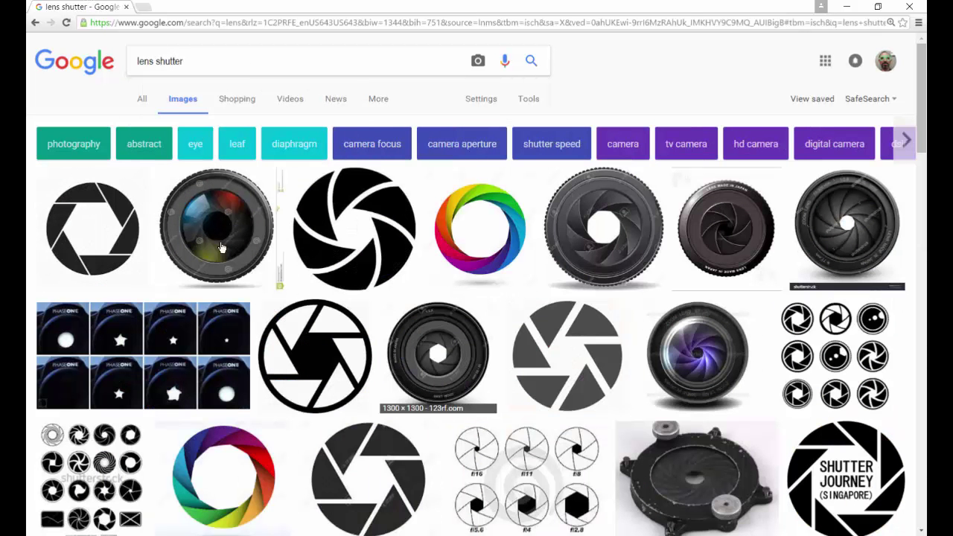
click(446, 352)
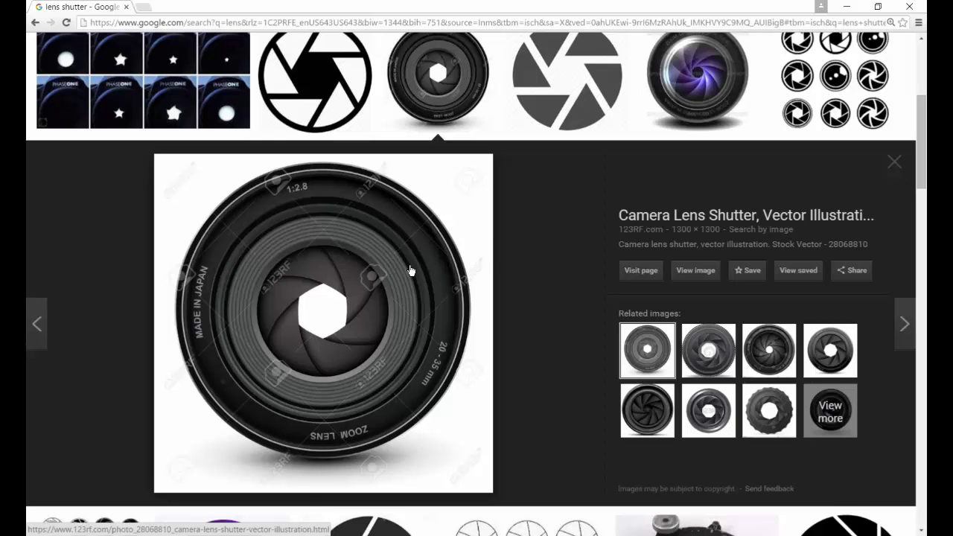
- Switch back to Maya, create a polygon plane and move it along Z to about 5.56, in front of the button ring
key(alt+Tab)
mouse_move(364, 268)
alt+mouse_down()
mouse_move(379, 270)
mouse_move(364, 259)
alt+mouse_up()
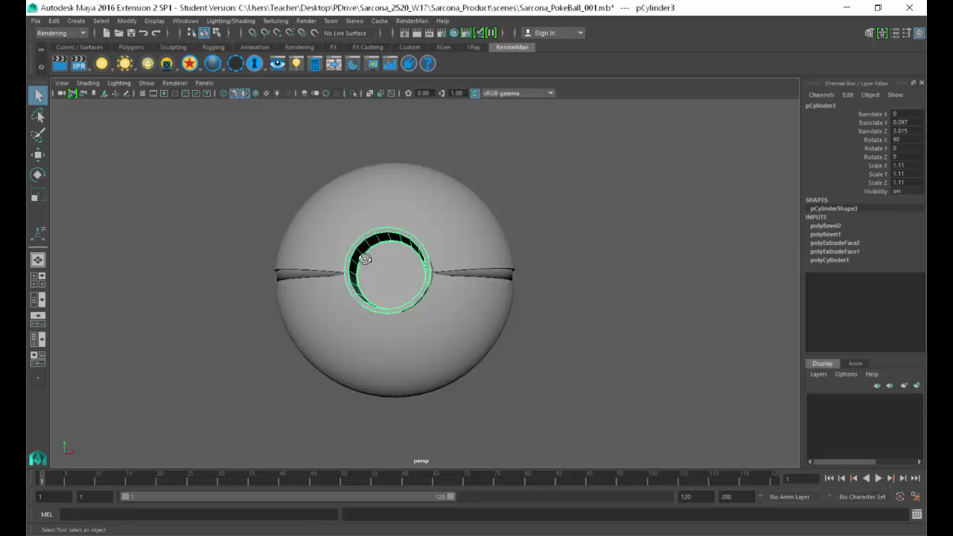
click(77, 21)
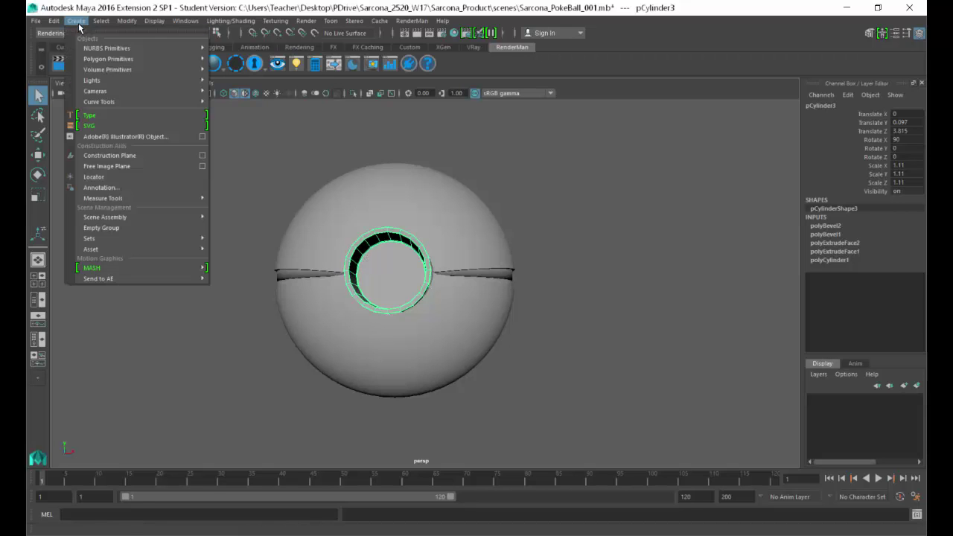
mouse_move(109, 59)
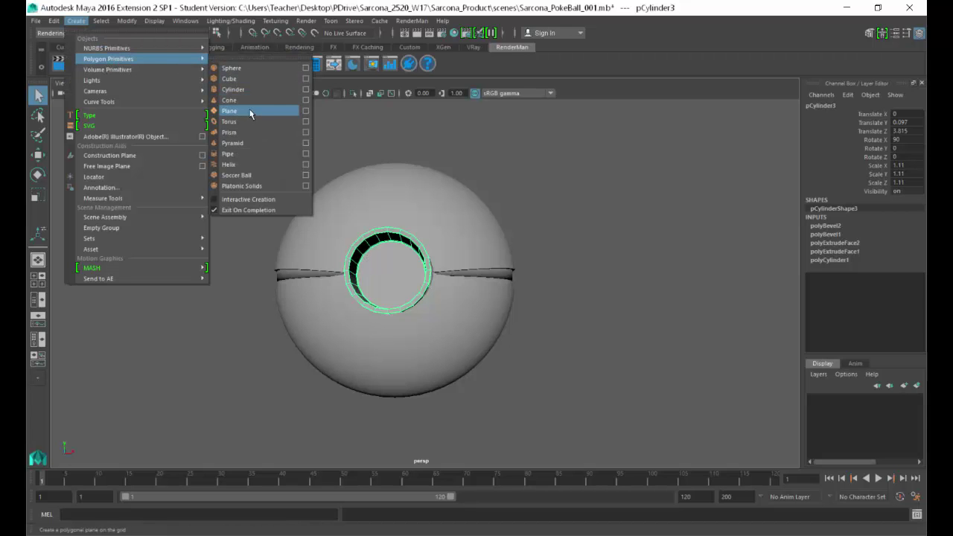
click(251, 113)
alt+drag(417, 191, 404, 246)
key(w)
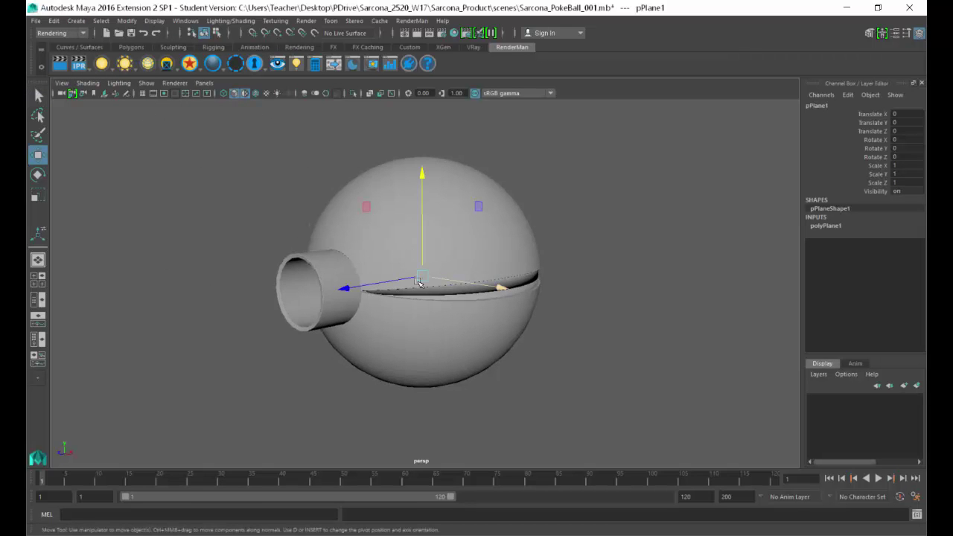
drag(326, 284, 234, 286)
- Rotate the plane 90 degrees about X to face the front, and delete it
key(e)
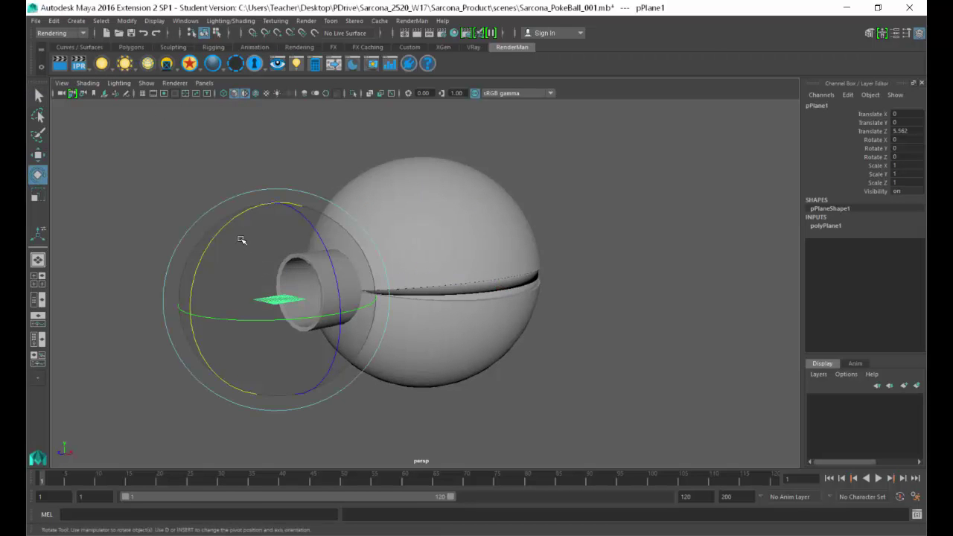
drag(227, 230, 207, 315)
key(f)
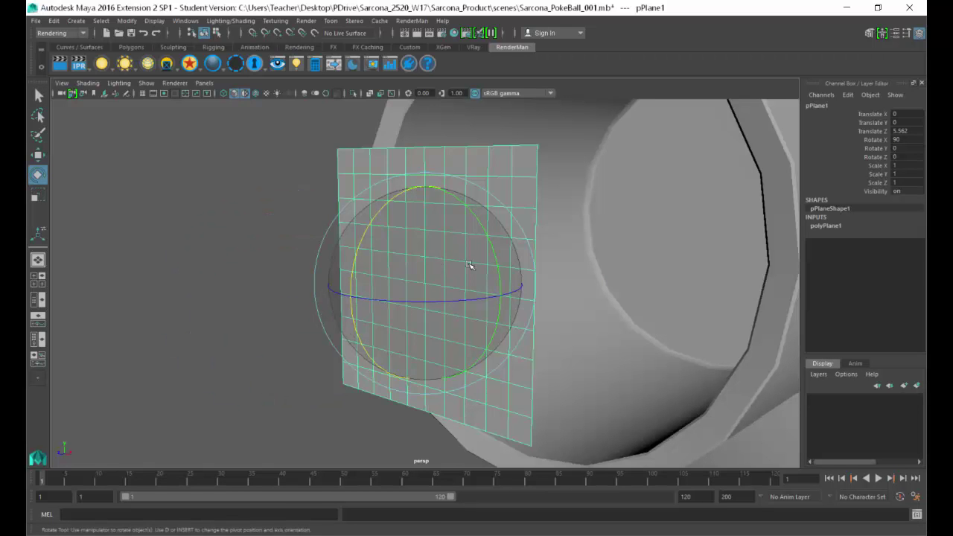
key(Delete)
- Switch the menu set to Modeling
click(62, 33)
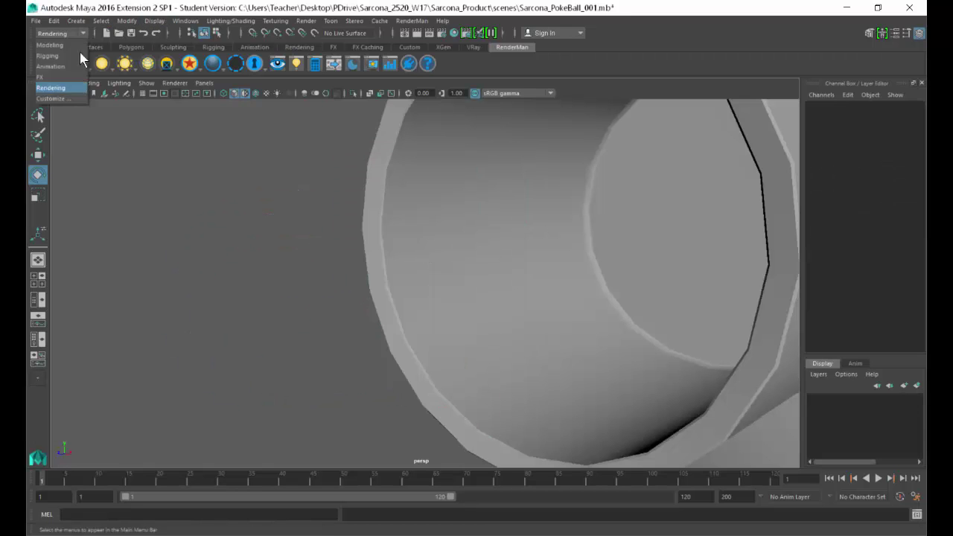
click(72, 57)
click(62, 34)
click(57, 46)
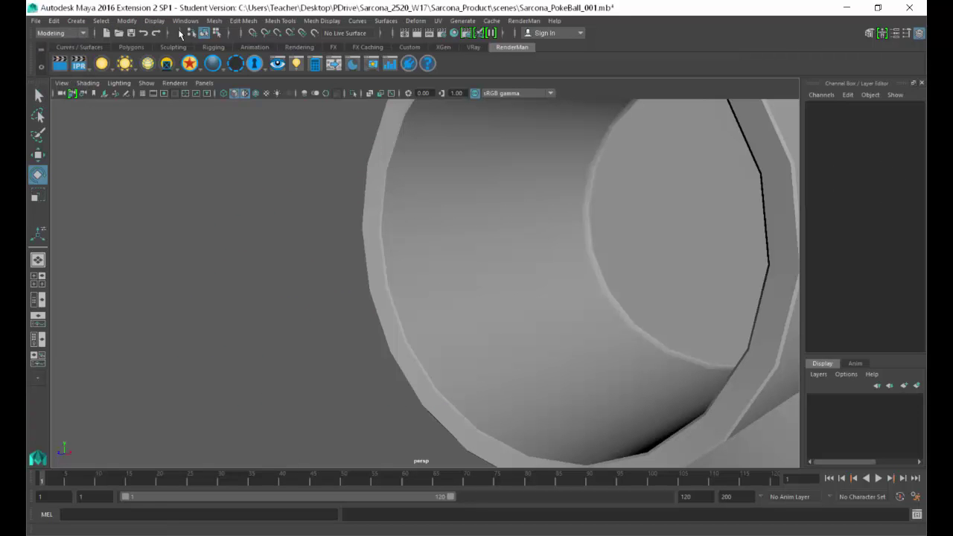
- In the front view with wireframe display, draw a curved shutter-blade polygon from the button ring's centre to its upper-right rim using the Create Polygon Tool
shift+right_click(276, 191)
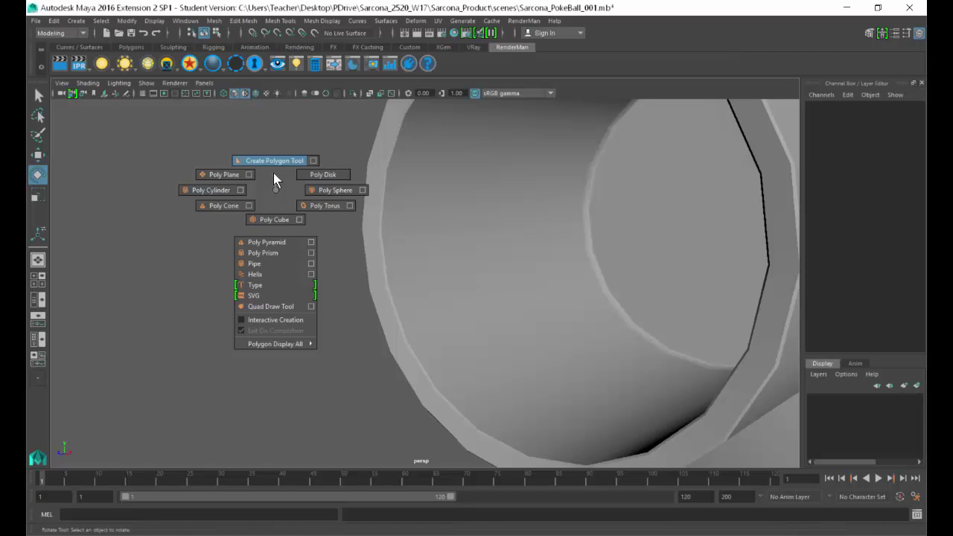
shift+right_drag(275, 188, 273, 173)
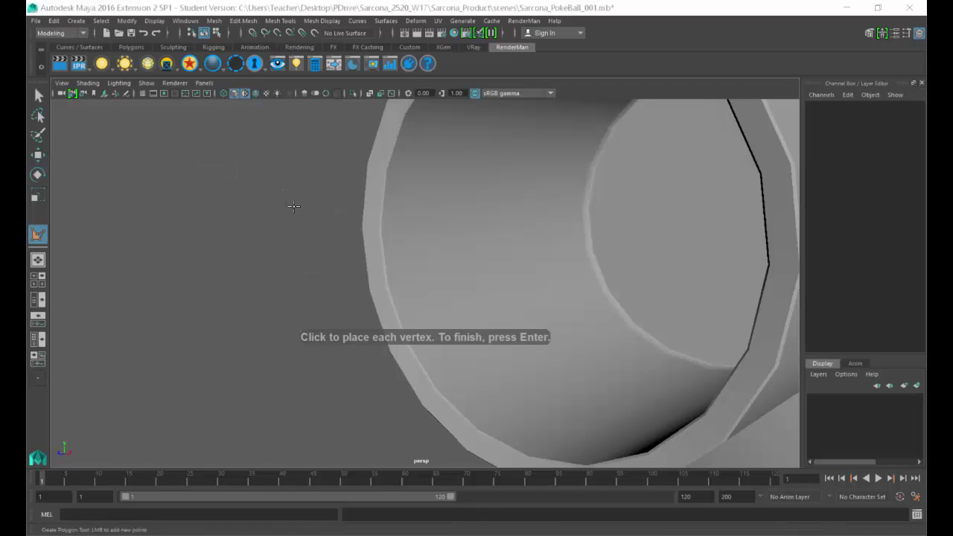
key(space)
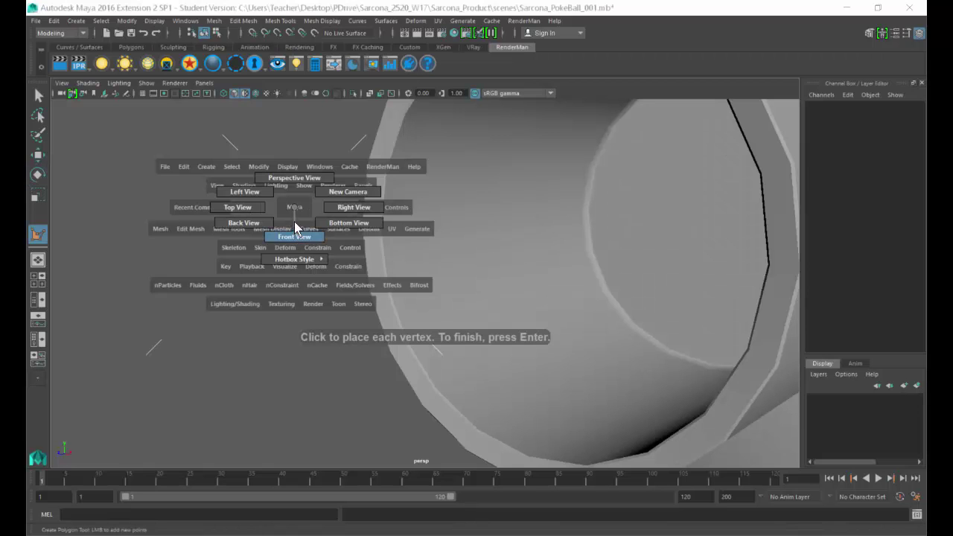
drag(295, 228, 293, 228)
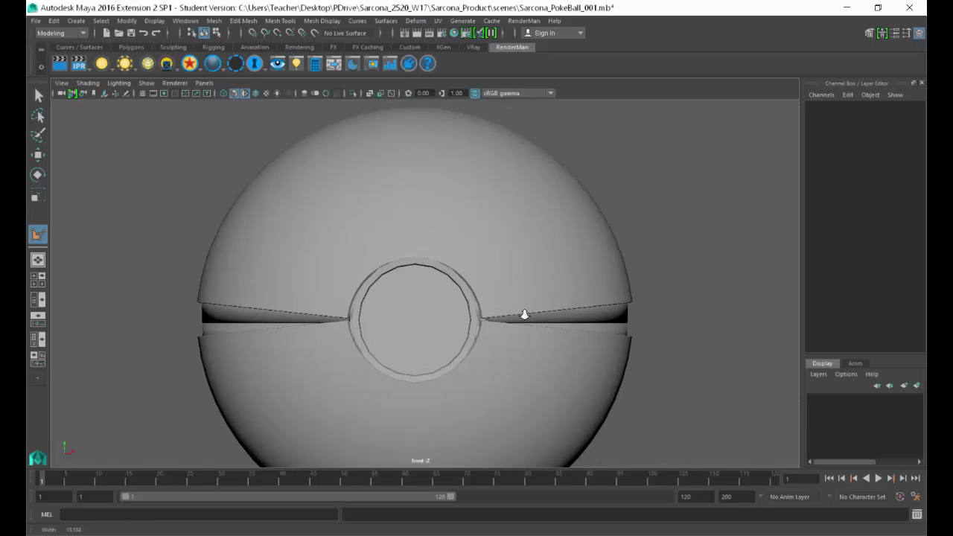
scroll(524, 314, up, 3)
key(4)
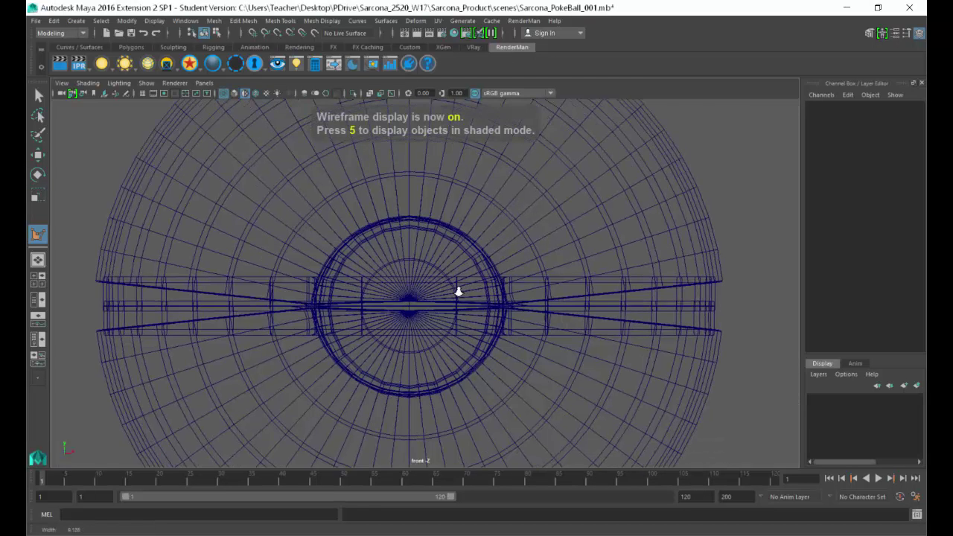
scroll(458, 291, up, 2)
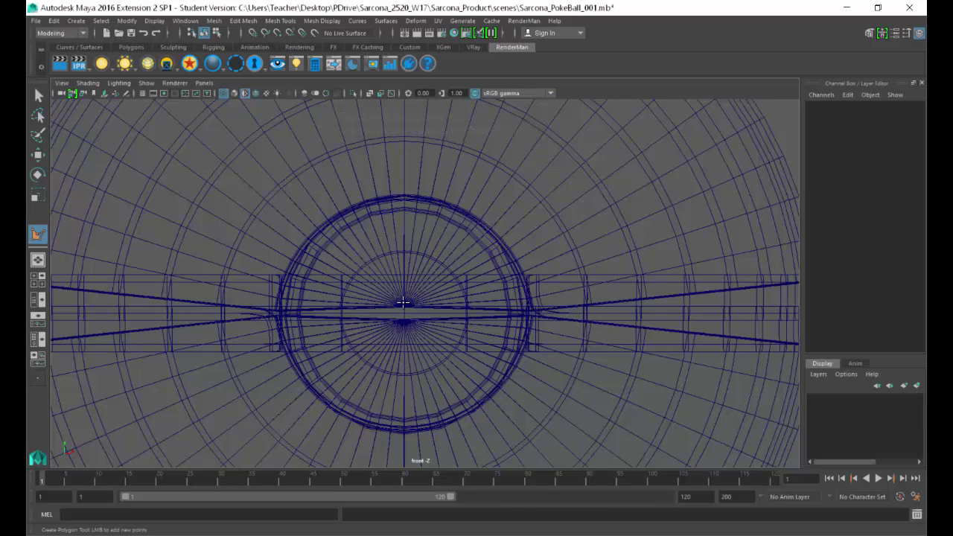
click(401, 303)
click(413, 283)
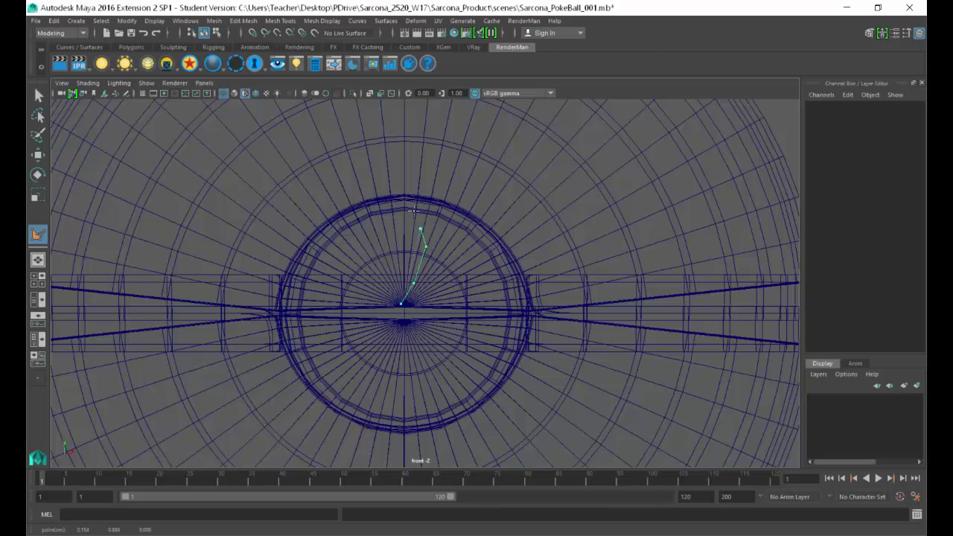
click(483, 230)
click(507, 282)
key(Return)
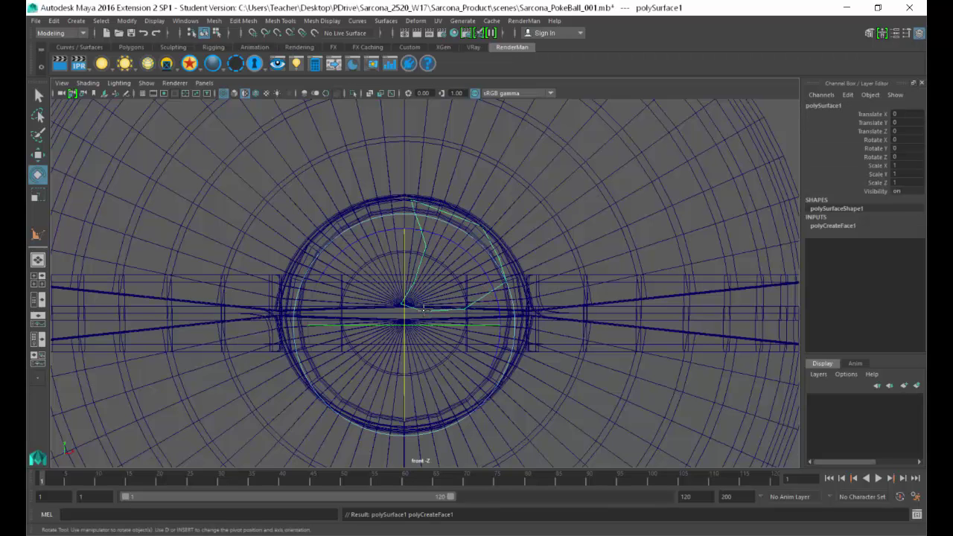
- Examine the front button ring and new blade's location in the perspective view with shaded display
key(space)
drag(453, 241, 445, 217)
key(e)
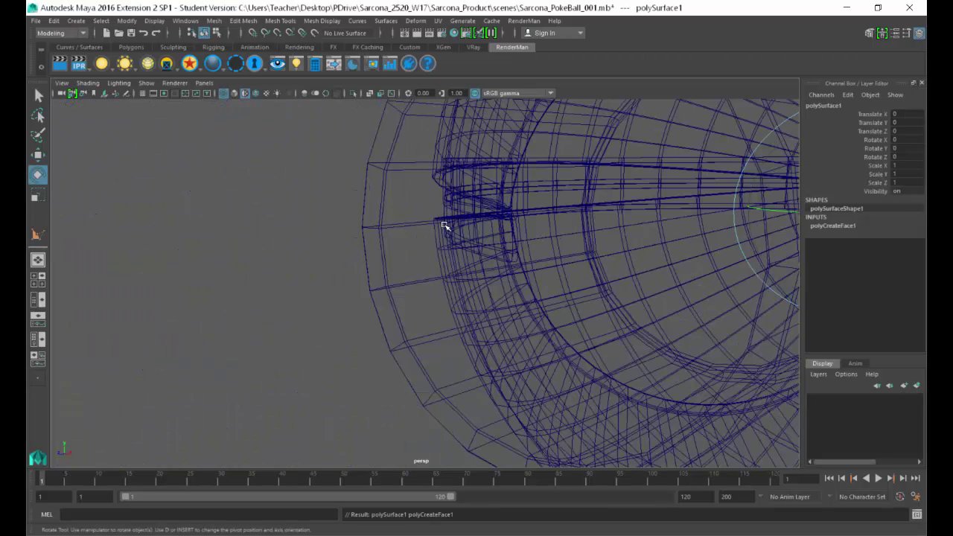
key(5)
key(w)
mouse_move(564, 248)
alt+mouse_down()
mouse_move(589, 236)
mouse_move(596, 242)
alt+mouse_up()
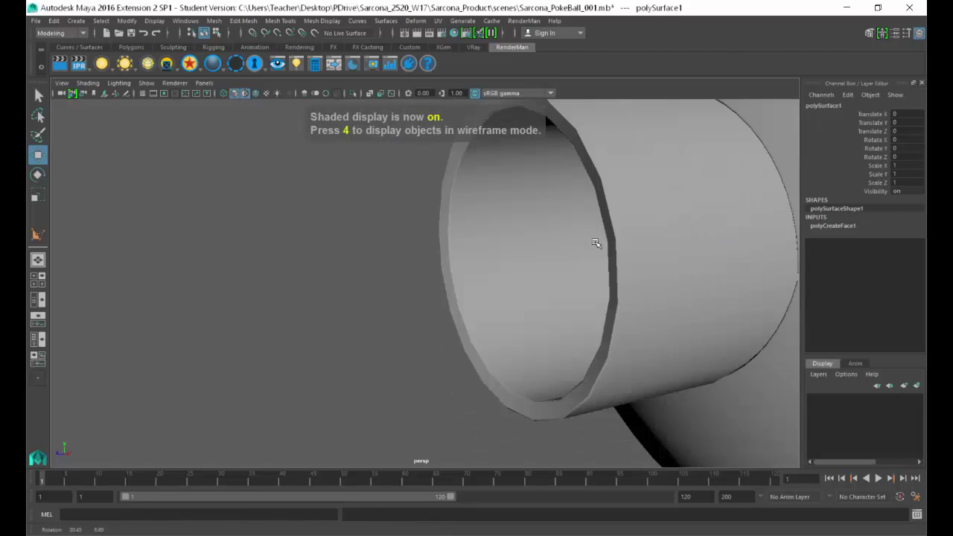
scroll(595, 243, down, 5)
drag(687, 251, 417, 263)
scroll(363, 261, up, 5)
- In wireframe display, reposition three outer vertices of the blade so its curved edge follows the button ring's rim
key(F9)
key(4)
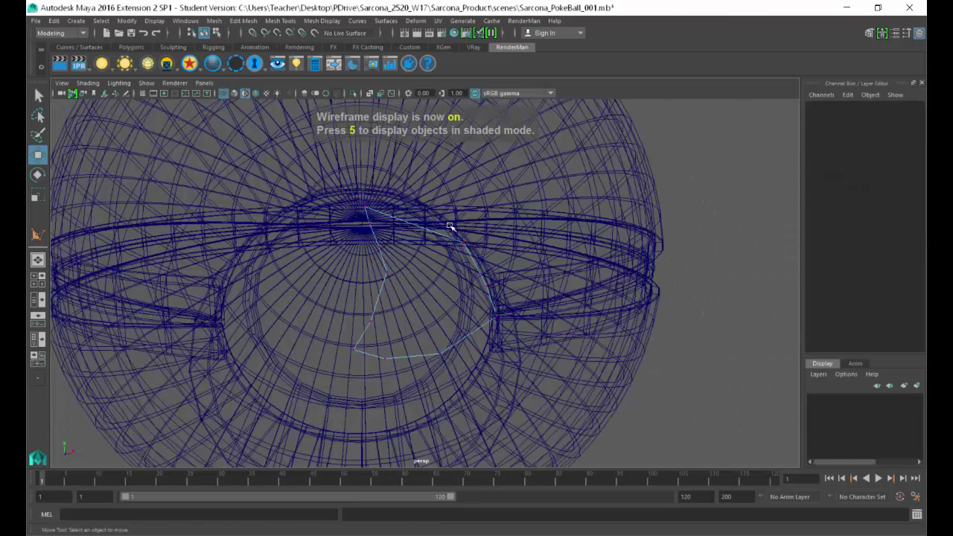
click(464, 244)
drag(537, 169, 501, 149)
click(487, 285)
drag(560, 215, 534, 168)
click(496, 317)
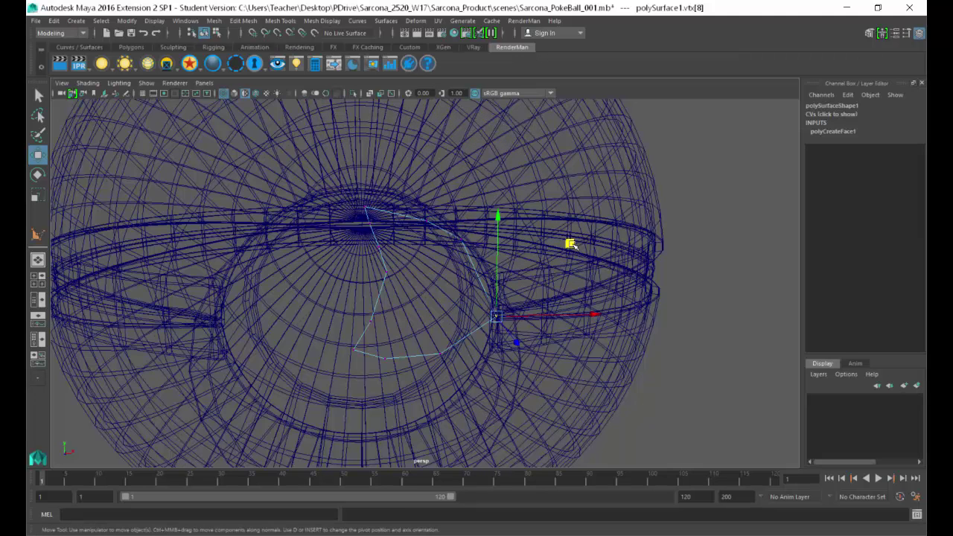
middle_drag(564, 221, 471, 232)
- In shaded display, move the blade along Z to about 4.844, just inside the button ring's front opening
click(407, 299)
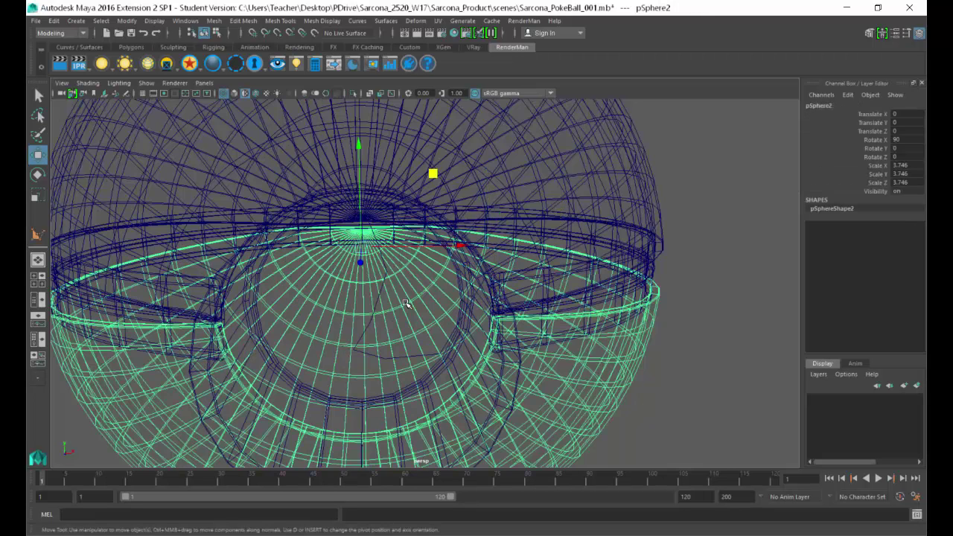
key(5)
click(392, 320)
alt+drag(393, 320, 496, 281)
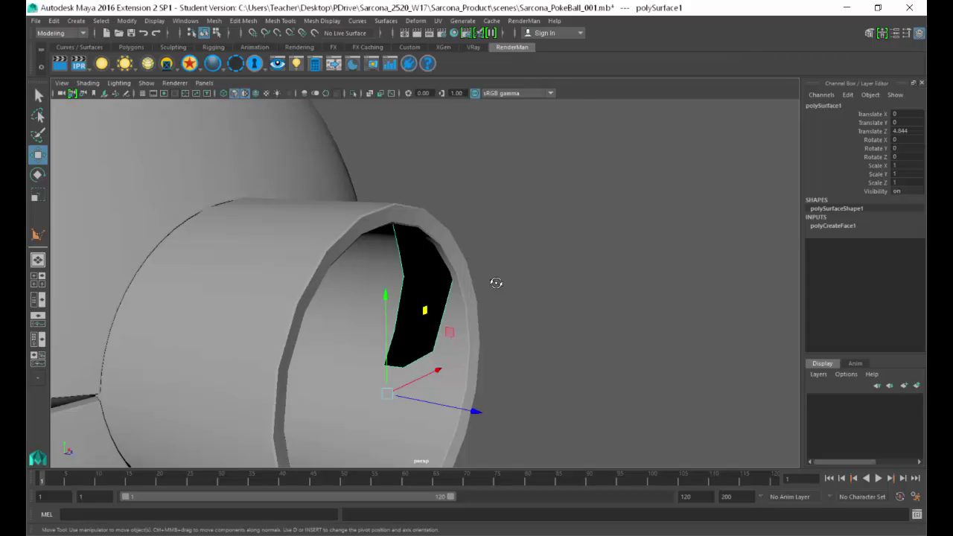
alt+drag(501, 276, 419, 287)
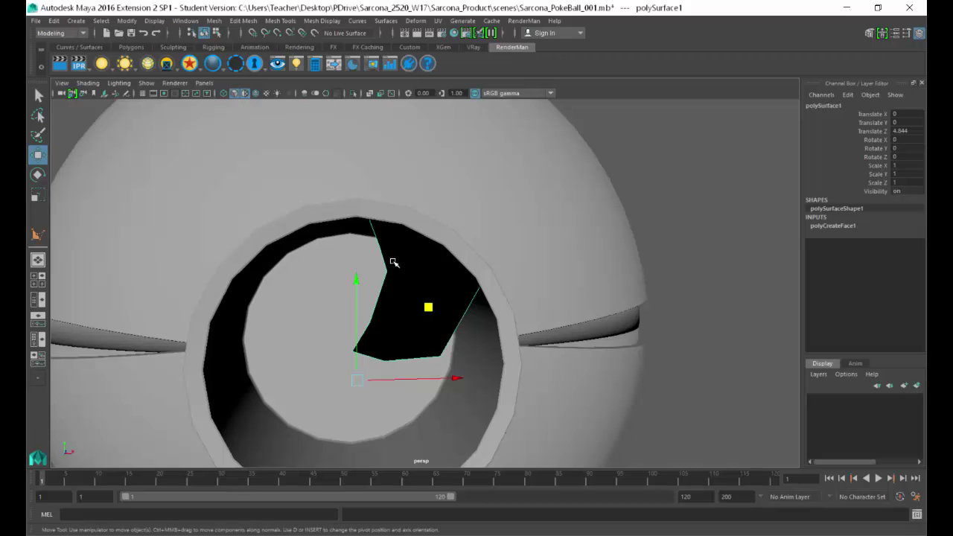
- Move the blade's pivot point to its outer end near the ring's inner rim
key(d)
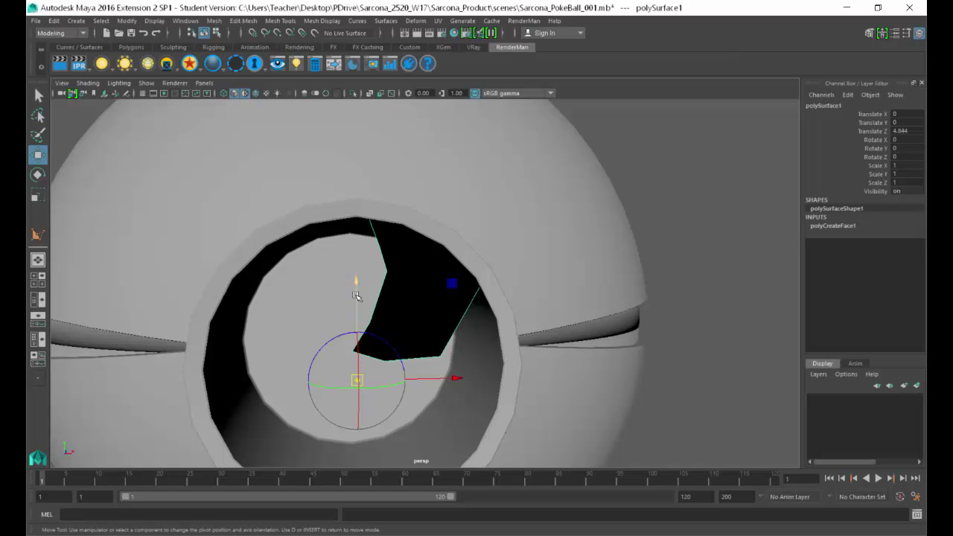
drag(354, 382, 387, 234)
alt+drag(390, 283, 353, 283)
key(d)
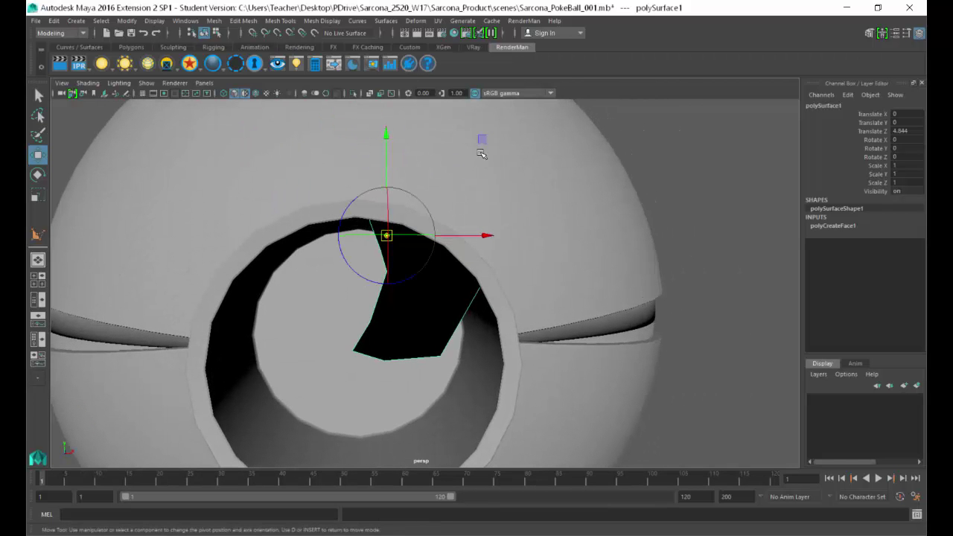
drag(482, 140, 489, 138)
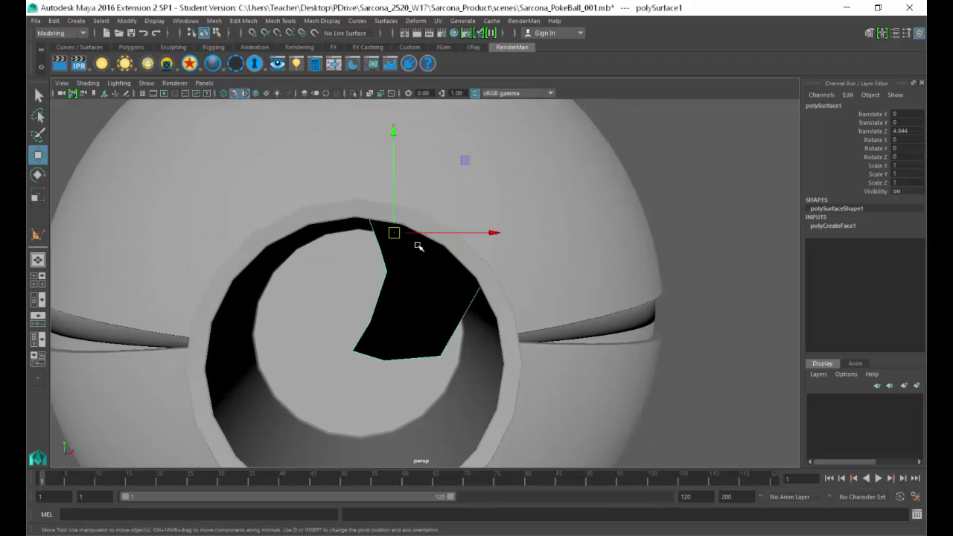
- Try swinging the blade about Z around its new pivot by roughly 70 degrees, and undo each rotation
key(e)
drag(439, 309, 467, 289)
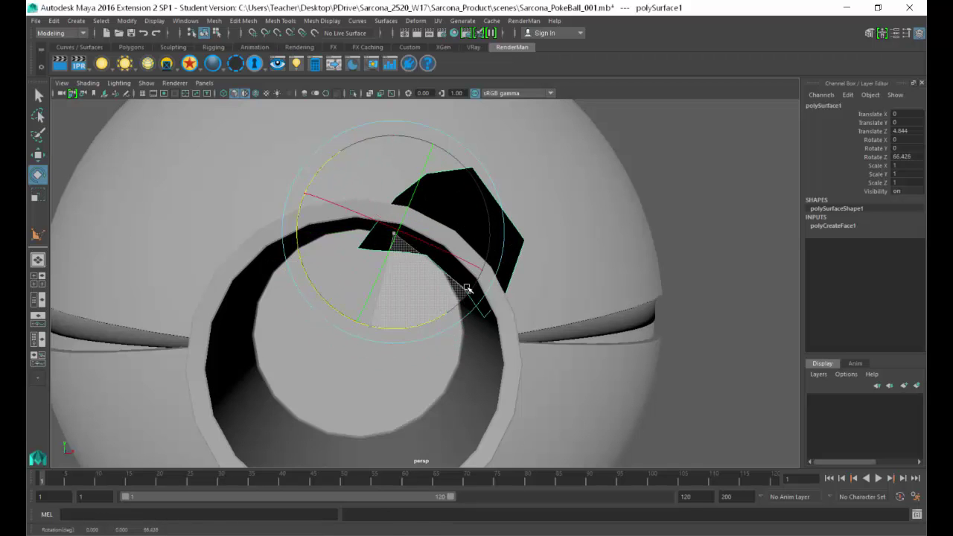
key(ctrl+z)
drag(343, 317, 463, 315)
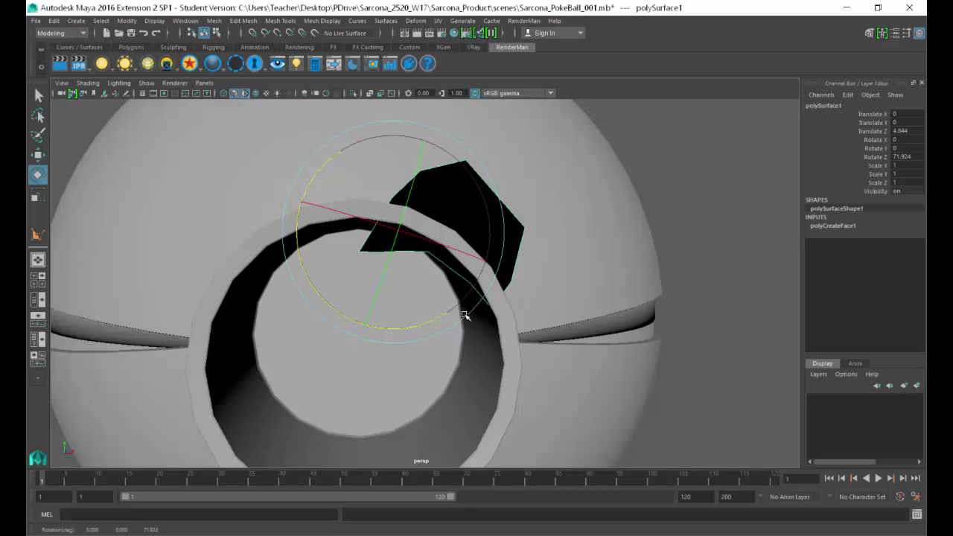
key(ctrl+z)
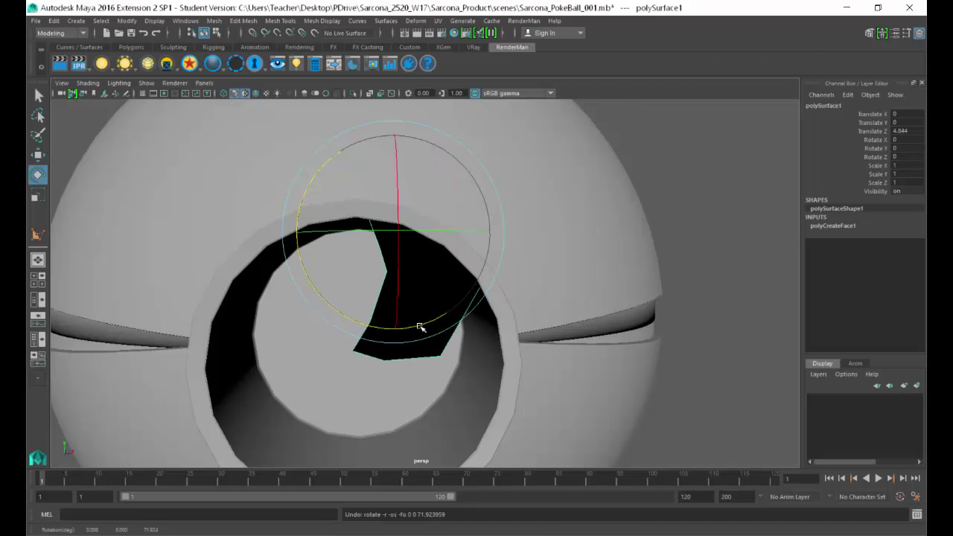
- Pull the blade's lower-right vertex inward to narrow the blade, and return to object selection
mouse_move(421, 327)
alt+mouse_down()
mouse_move(345, 298)
mouse_move(357, 313)
mouse_move(409, 313)
alt+mouse_up()
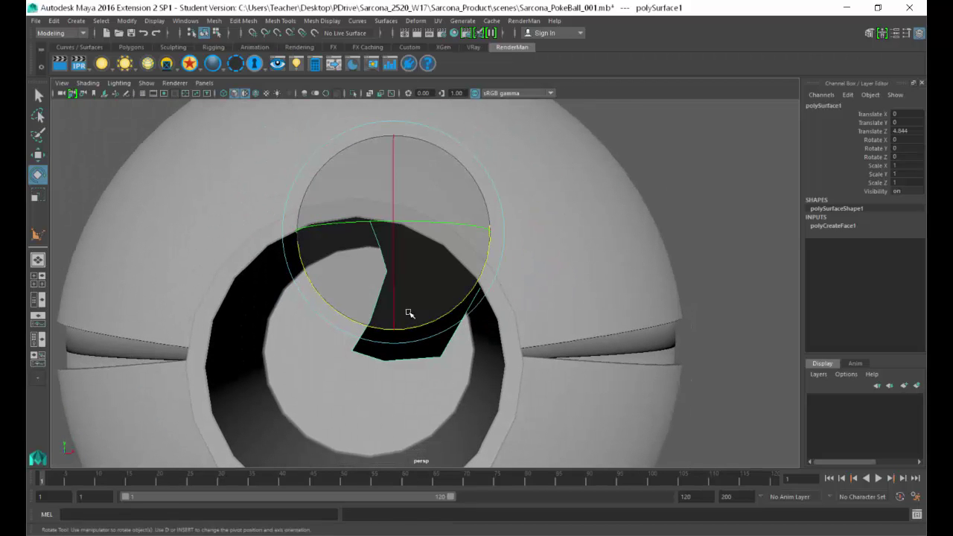
right_drag(440, 342, 411, 342)
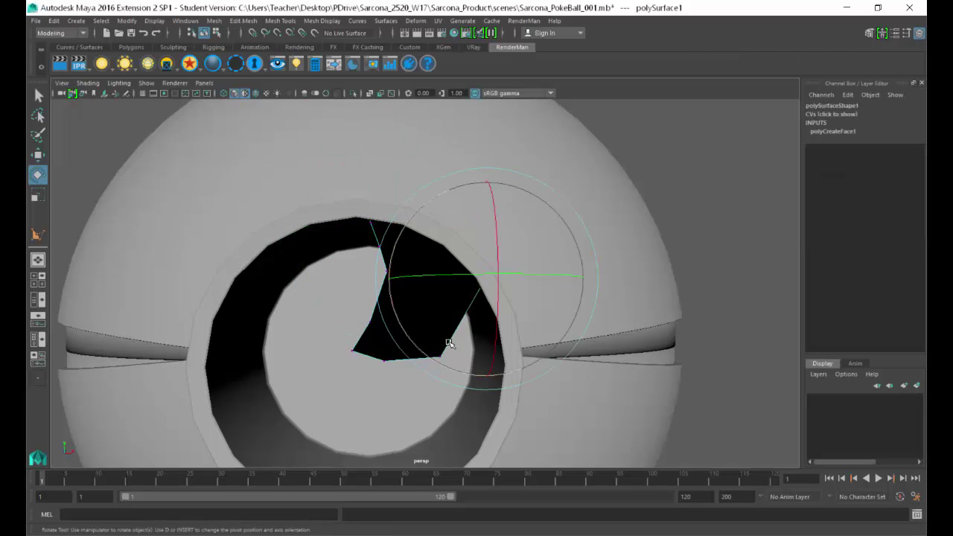
click(443, 354)
key(w)
drag(512, 286, 510, 259)
middle_drag(510, 258, 506, 254)
key(F8)
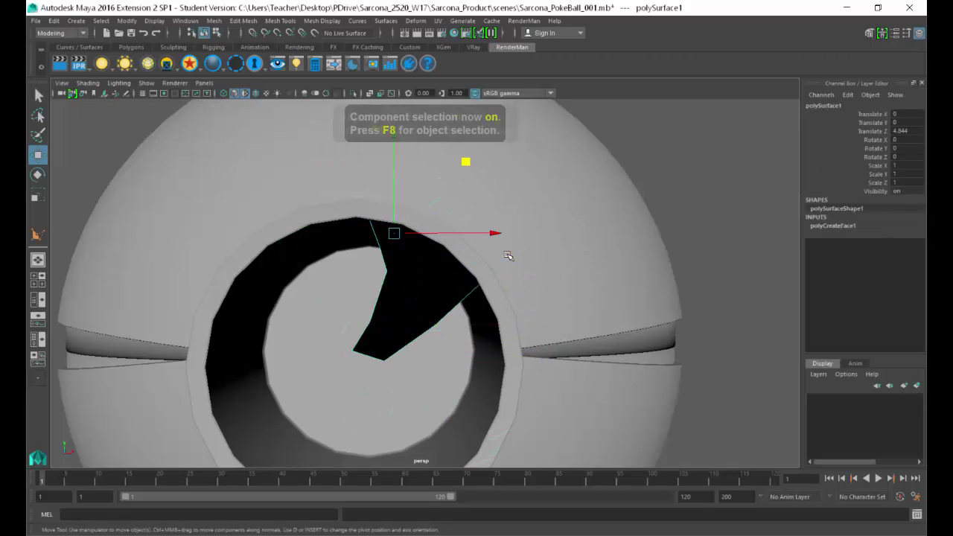
key(F8)
- Extrude the blade polygon to give it a slight thickness
alt+drag(393, 259, 417, 272)
alt+right_drag(430, 279, 622, 281)
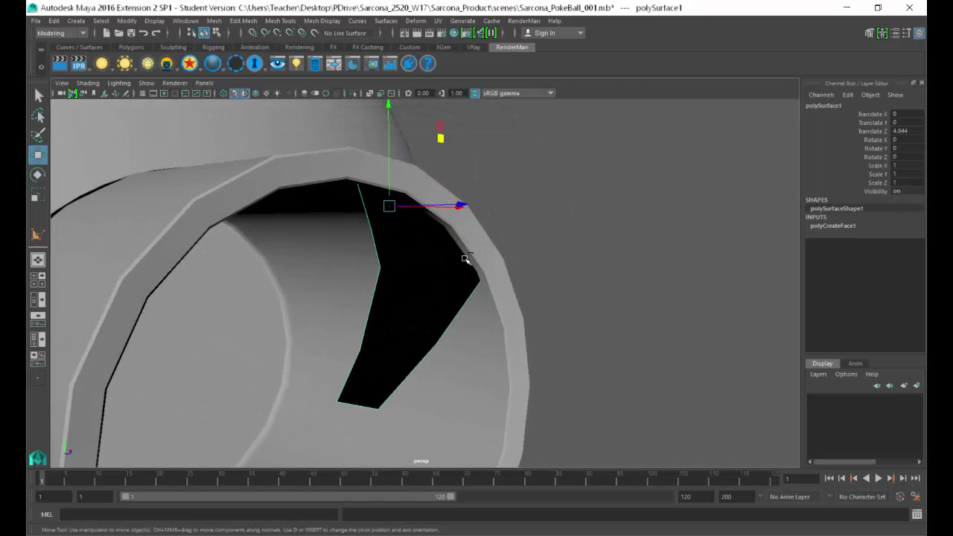
key(ctrl+e)
alt+drag(466, 258, 305, 270)
- Bevel the extruded blade's outline with a fraction of 0.2, and return to object mode
key(q)
click(418, 306)
alt+right_drag(313, 268, 737, 300)
shift+click(450, 244)
shift+right_drag(448, 243, 469, 245)
alt+drag(577, 251, 476, 279)
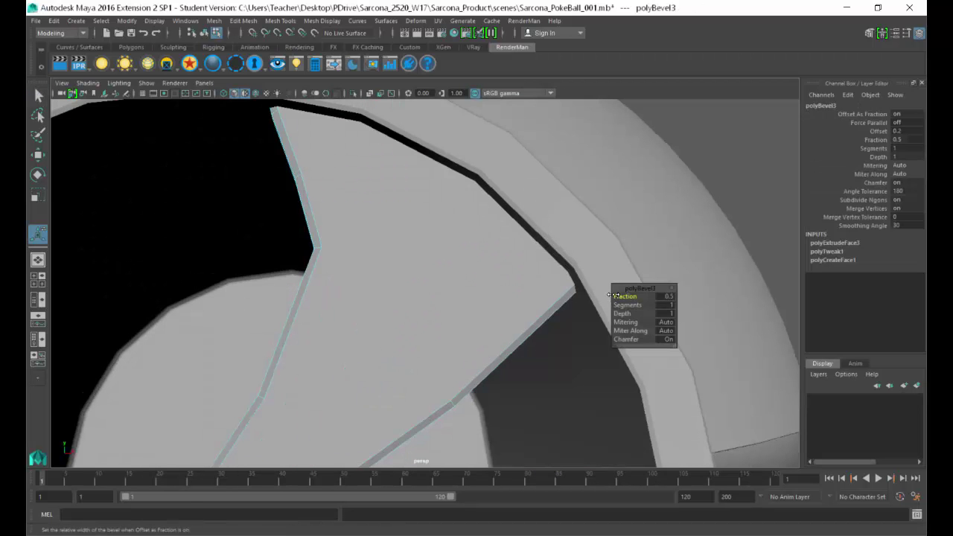
click(663, 298)
text(.2)
key(Return)
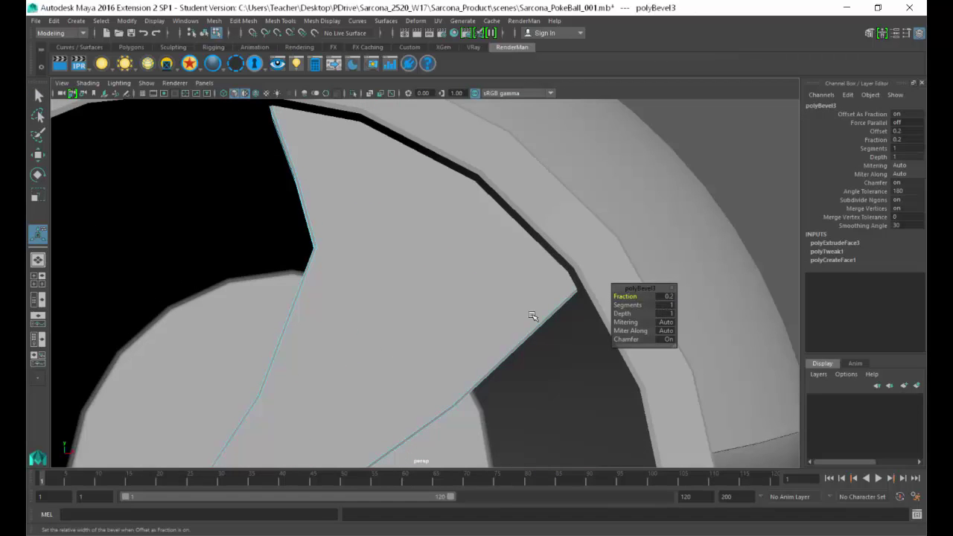
right_drag(420, 311, 450, 283)
- Try tilting the blade about Y to about 7.5 and 10.5 degrees, and undo the rotations
alt+drag(517, 350, 426, 357)
key(e)
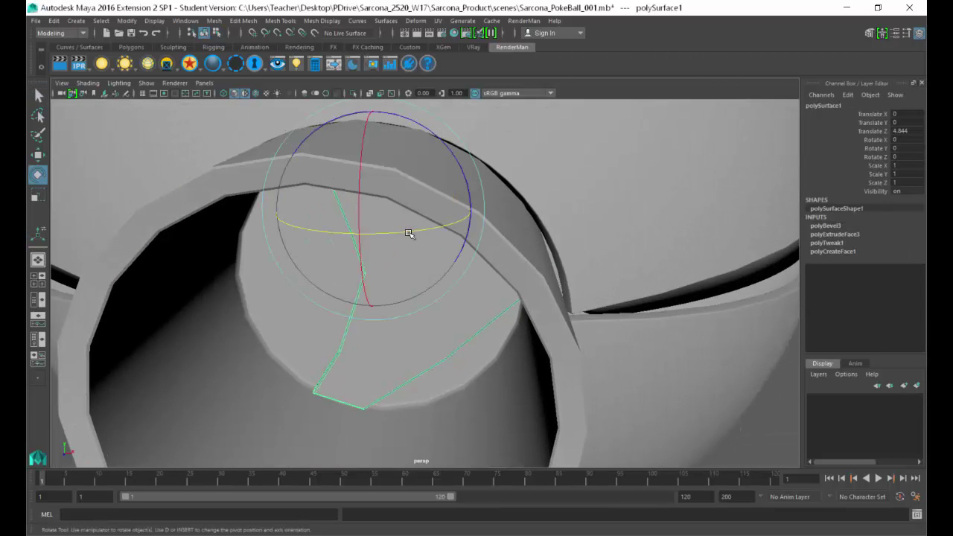
drag(410, 231, 423, 231)
mouse_move(440, 271)
alt+mouse_down()
mouse_move(461, 285)
mouse_move(472, 266)
mouse_move(452, 273)
alt+mouse_up()
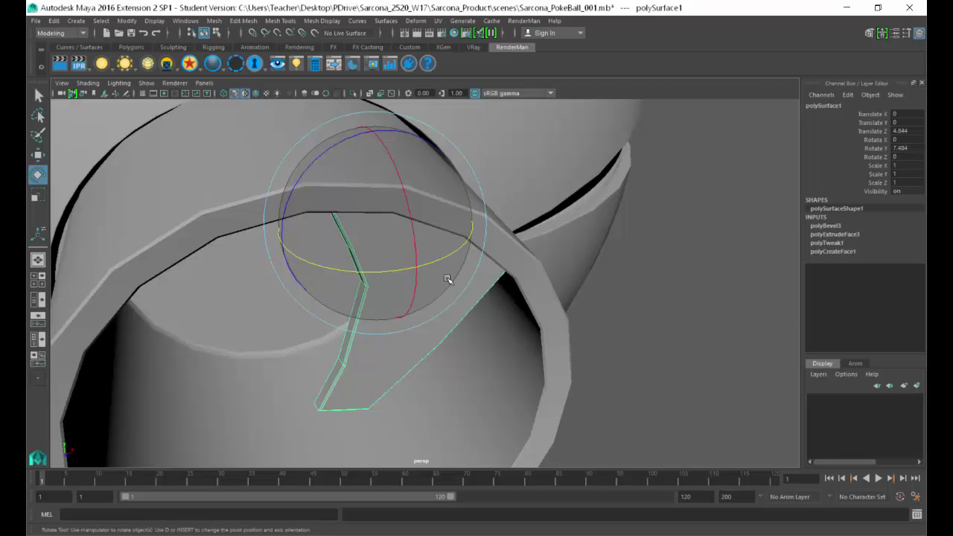
alt+drag(430, 296, 400, 270)
alt+drag(405, 285, 410, 281)
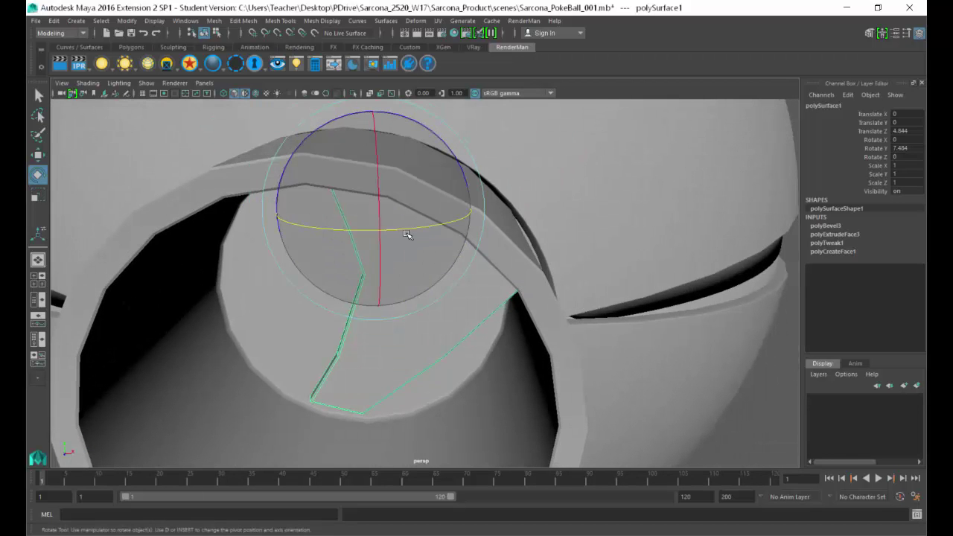
drag(409, 229, 418, 228)
alt+drag(466, 266, 466, 195)
key(ctrl+z)
mouse_move(507, 269)
alt+mouse_down()
mouse_move(504, 278)
mouse_move(513, 276)
alt+mouse_up()
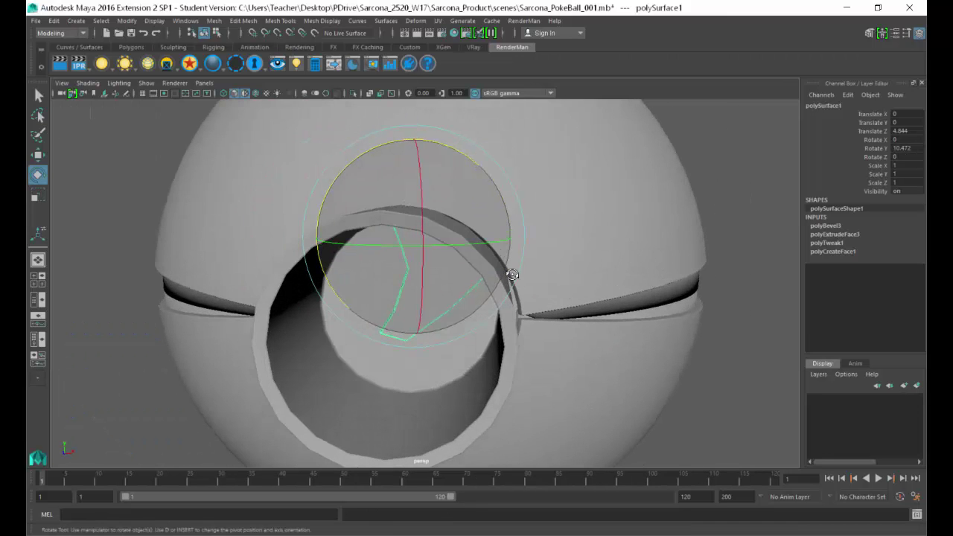
key(ctrl+z)
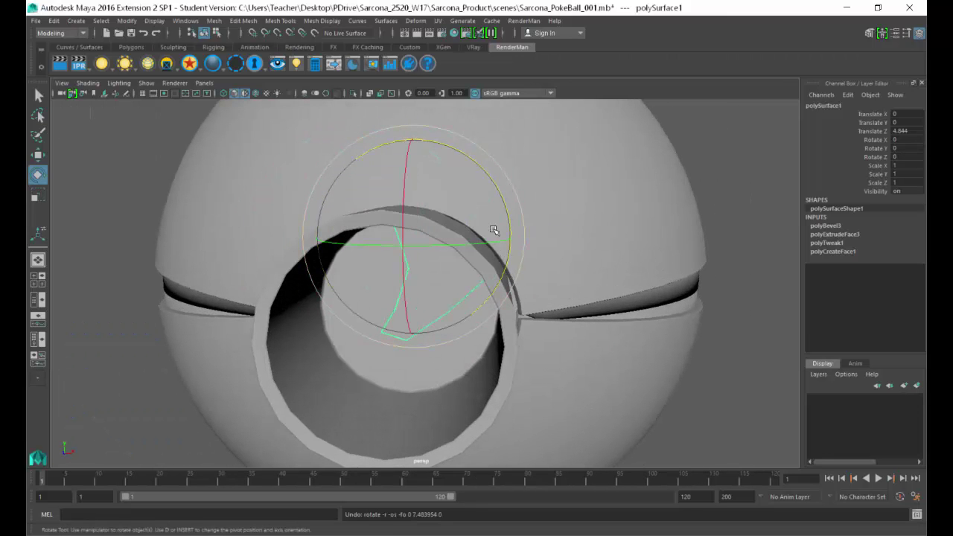
- Try swinging the beveled blade open about Z, and undo the rotation
alt+drag(494, 231, 477, 196)
drag(444, 161, 453, 260)
key(ctrl+z)
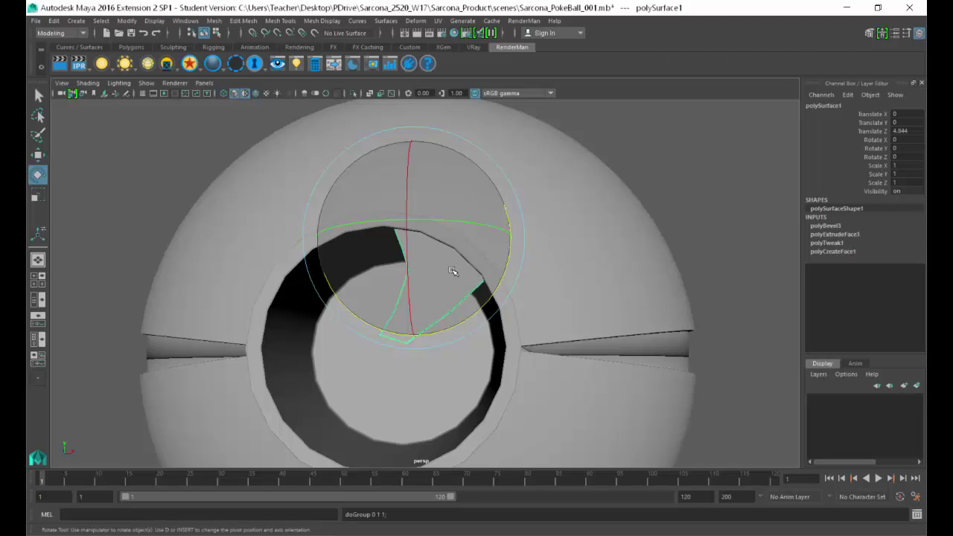
- Group the blade and test-rotate the group about Z around the ring's centre, undoing the rotation
key(ctrl+g)
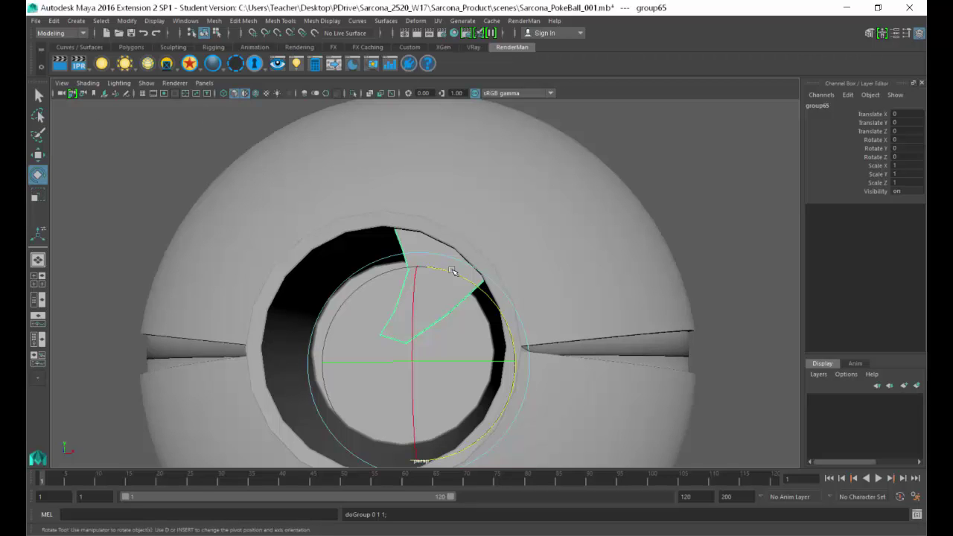
drag(453, 275, 441, 260)
key(ctrl+z)
key(ctrl+z)
key(ctrl+z)
key(ctrl+z)
key(ctrl+z)
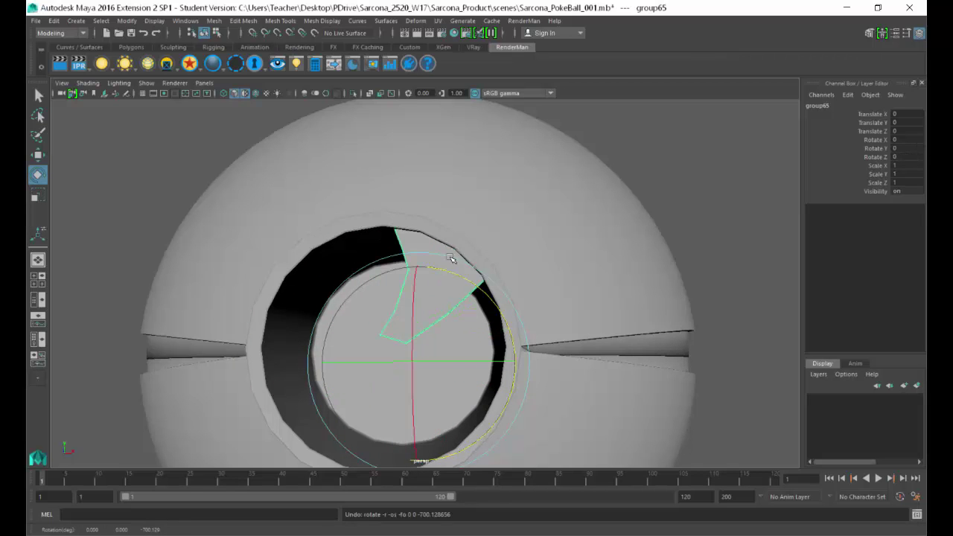
- Try rotating only the blade inside its group by about 18 degrees about Z, and undo it
click(435, 248)
drag(511, 224, 515, 178)
key(ctrl+z)
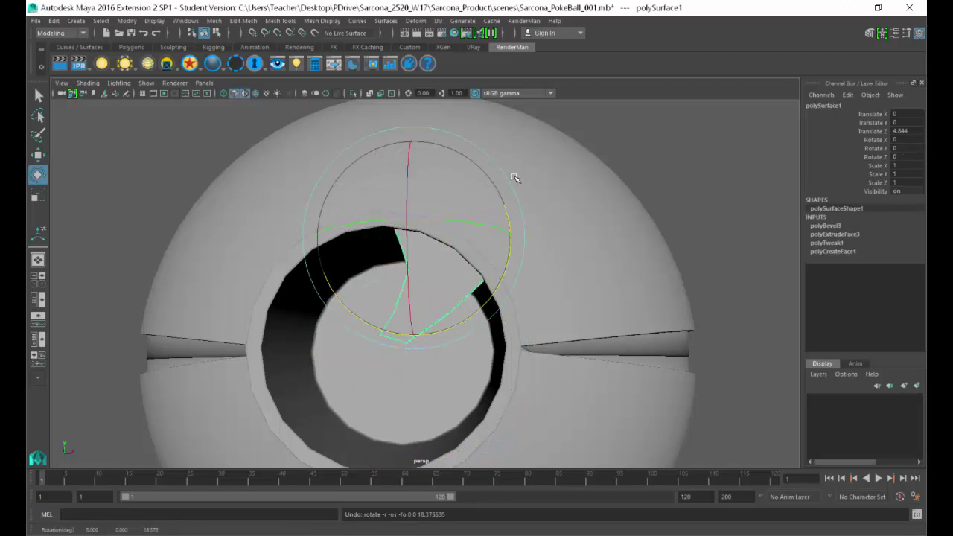
- Duplicate the blade's parent group and set the duplicate's Rotate Z to 60
key(Up)
alt+drag(525, 254, 459, 278)
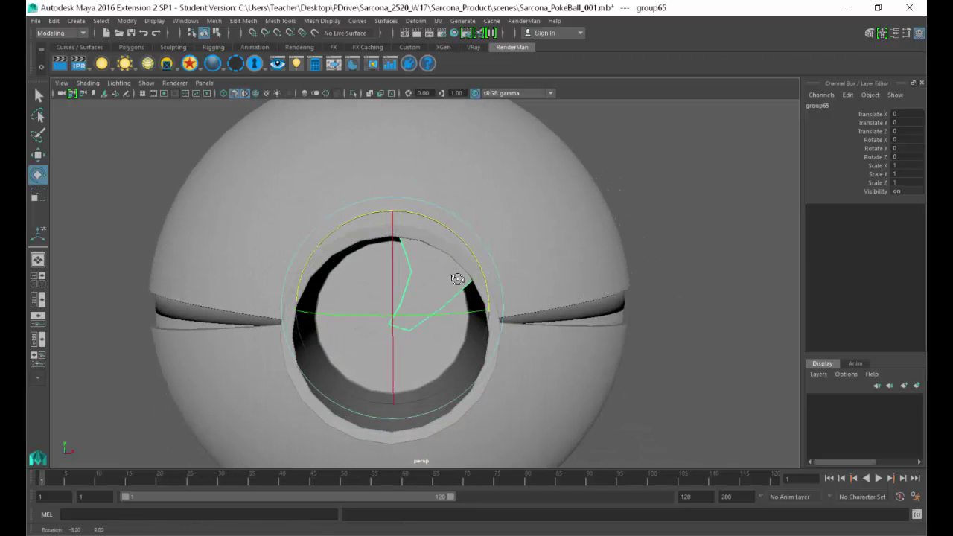
key(ctrl+d)
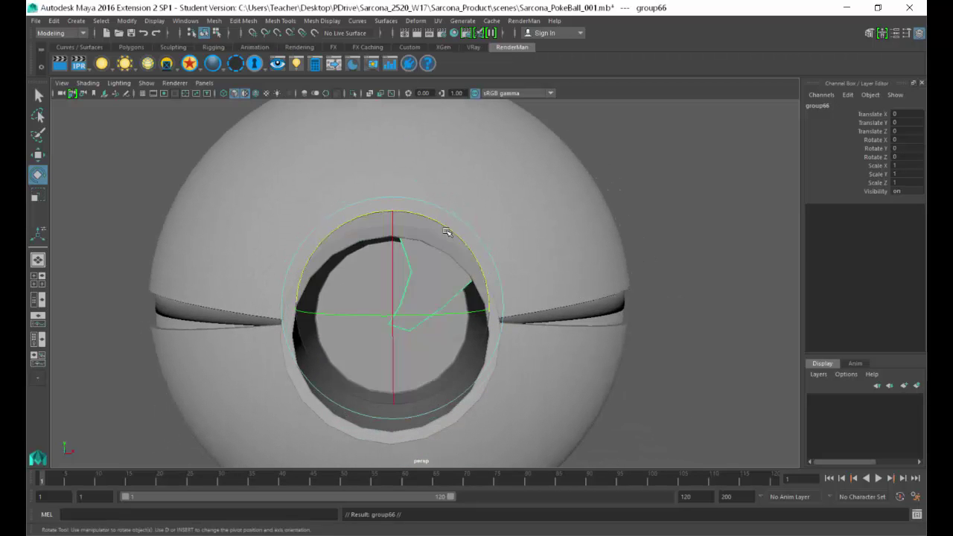
drag(449, 231, 468, 262)
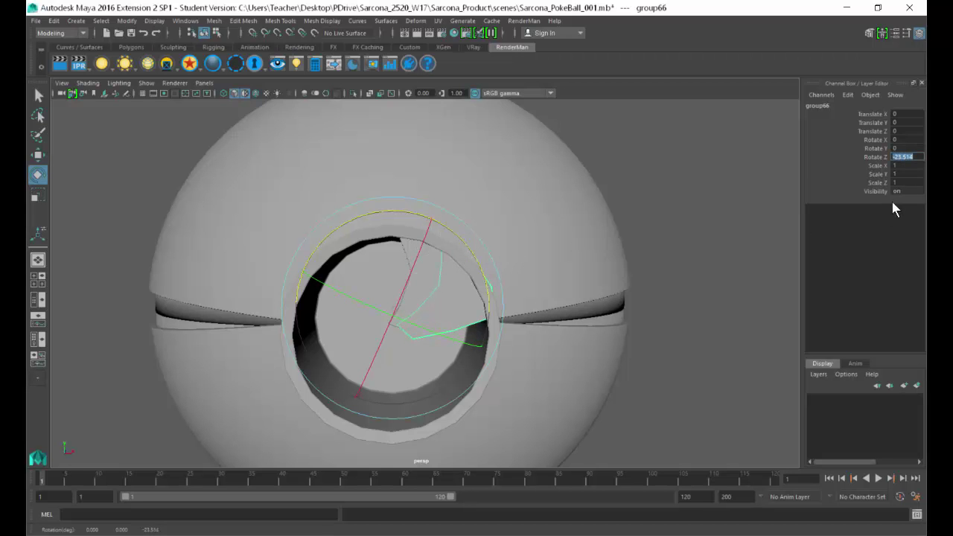
key(alt+Tab)
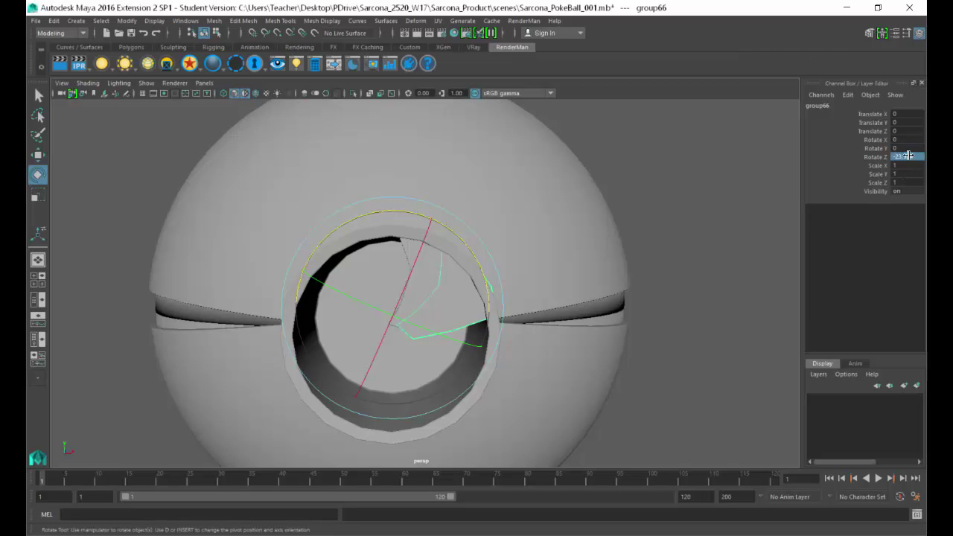
key(Return)
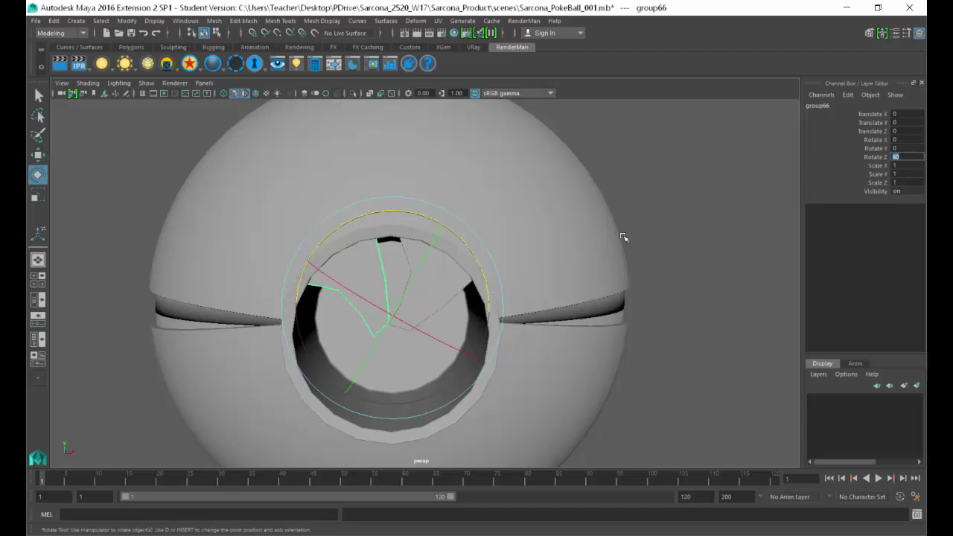
- Reduce the duplicated blade group's Rotate Z to 30
alt+drag(623, 237, 797, 200)
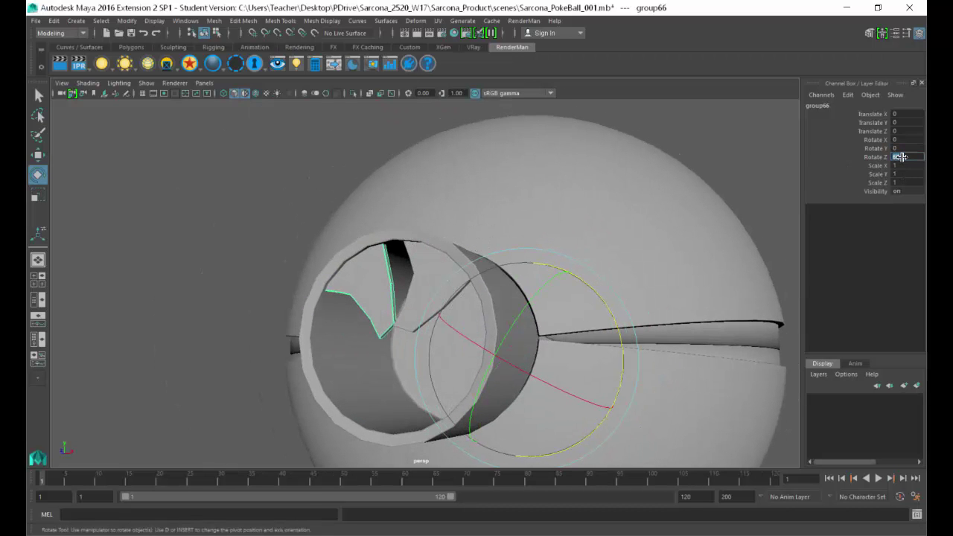
text(30)
key(Return)
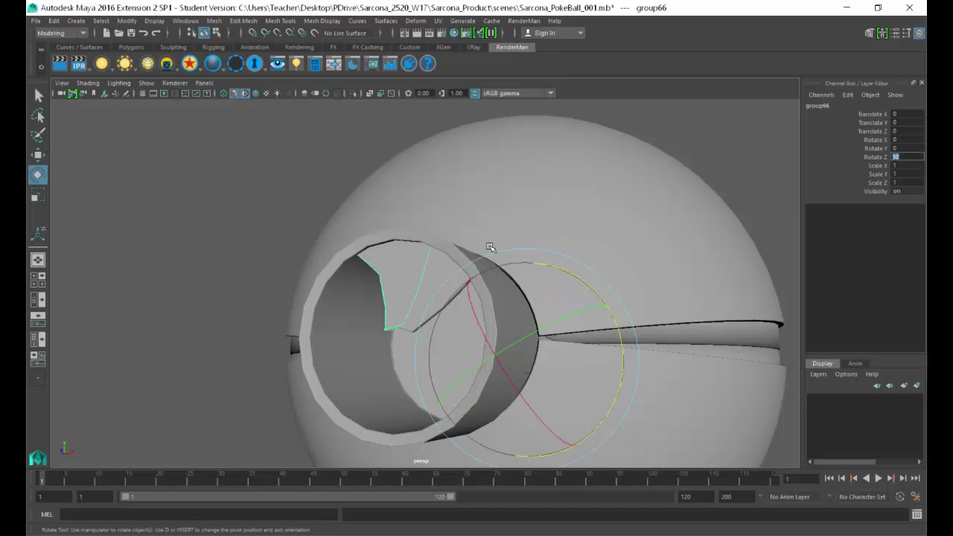
- Repeat the transformed duplicate of the blade group in 30-degree increments until twelve blades fill the circle around the ring's centre
alt+drag(490, 247, 521, 257)
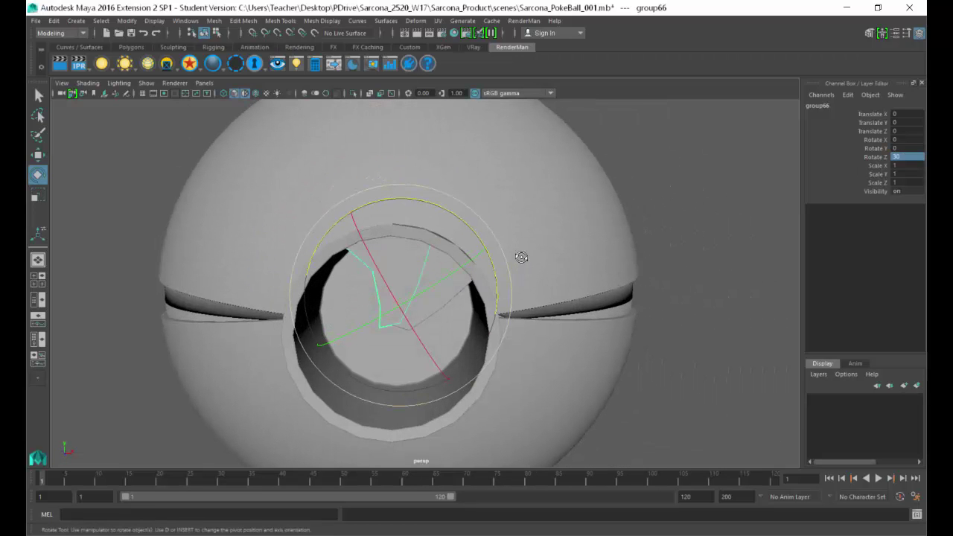
key(shift+d)
key(shift+d)
key(shift+d)
key(shift+d)
key(shift+d)
key(shift+d)
key(shift+d)
key(shift+d)
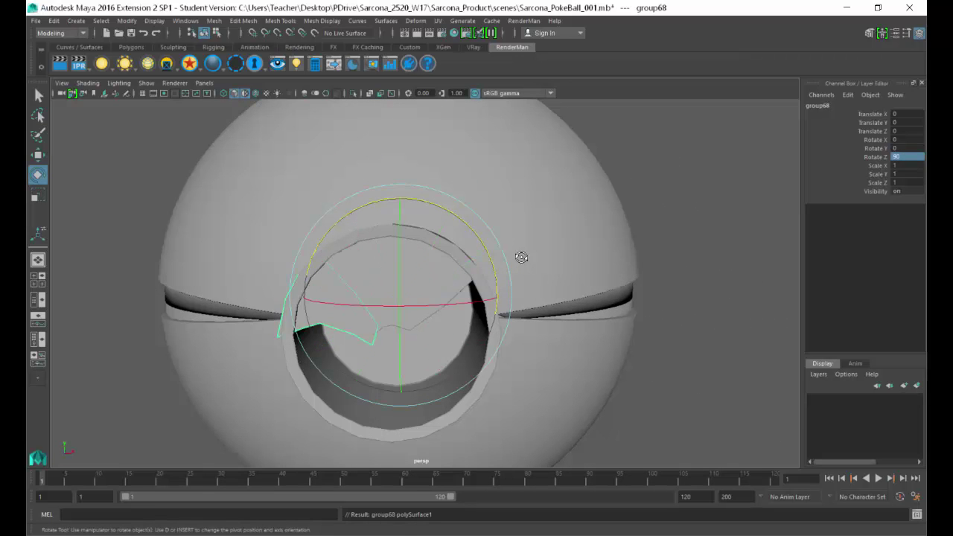
key(shift+d)
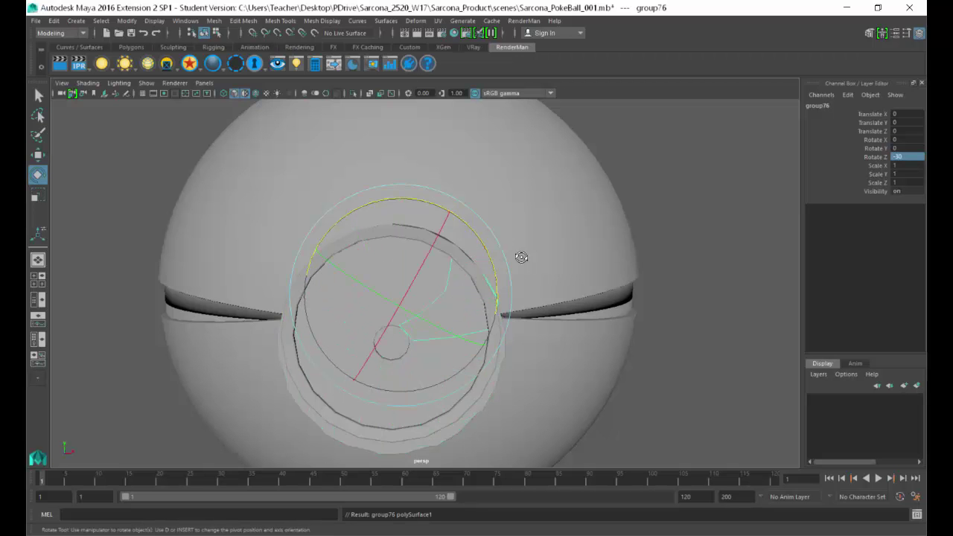
- Select all the blades and, in the front view, scale their inner tip vertices together to meet at the ring's centre
alt+drag(308, 281, 481, 264)
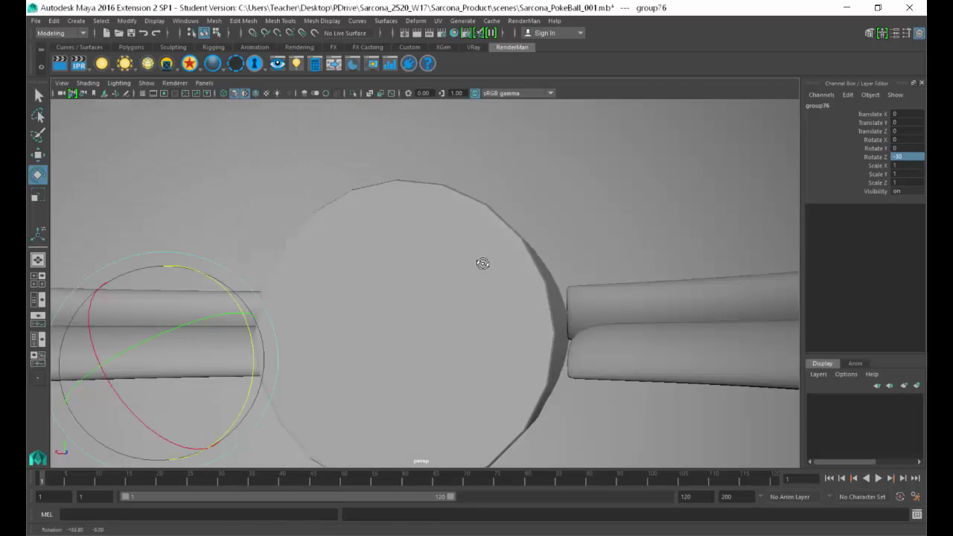
alt+right_drag(481, 264, 823, 349)
alt+middle_drag(651, 346, 626, 172)
drag(667, 242, 564, 330)
key(space)
key(space)
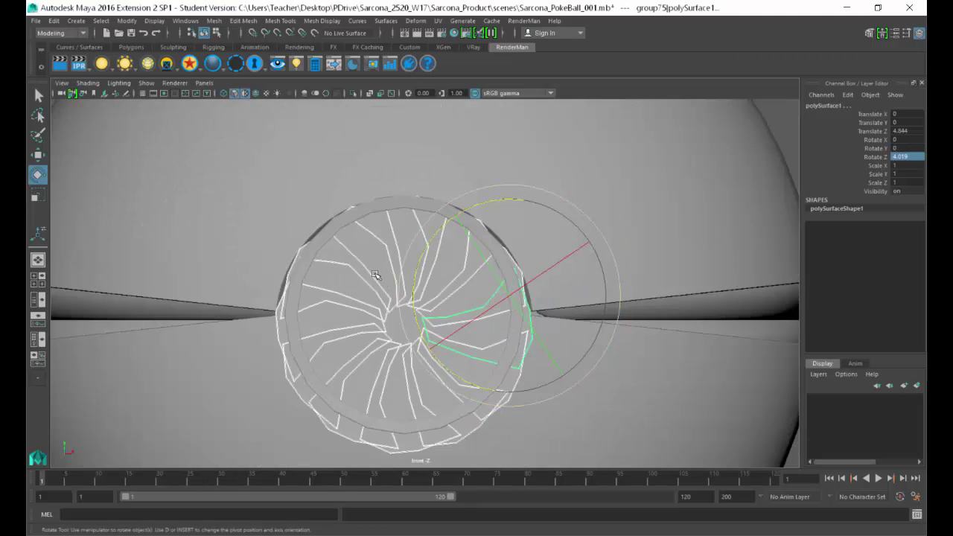
key(F8)
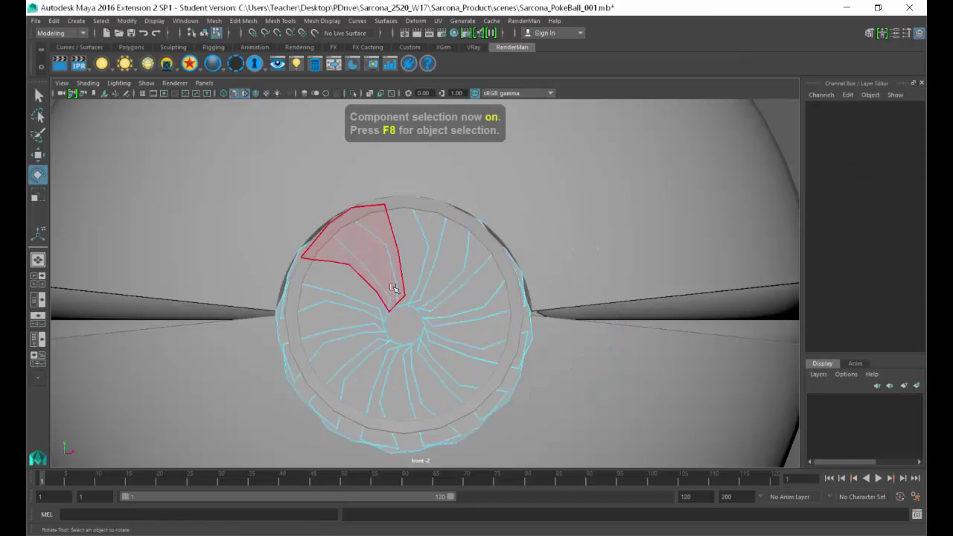
click(231, 34)
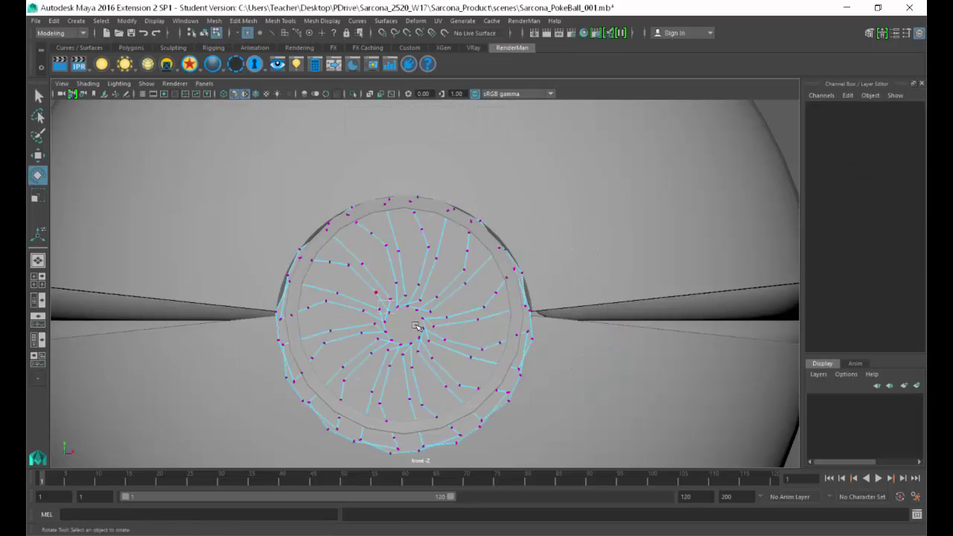
drag(415, 326, 433, 350)
key(r)
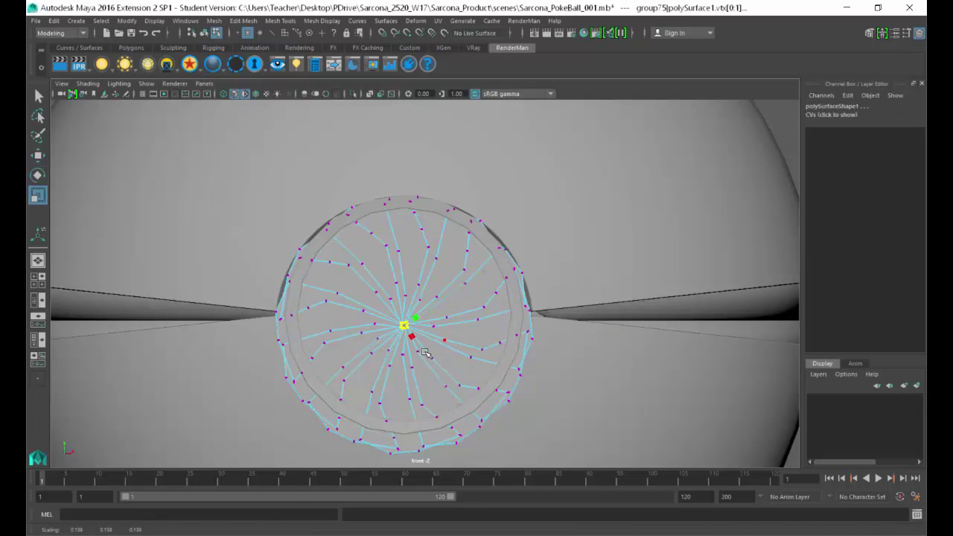
key(F8)
- Rotate all the selected blades about their own Z axes to 34.5, opening the aperture in the middle
key(space)
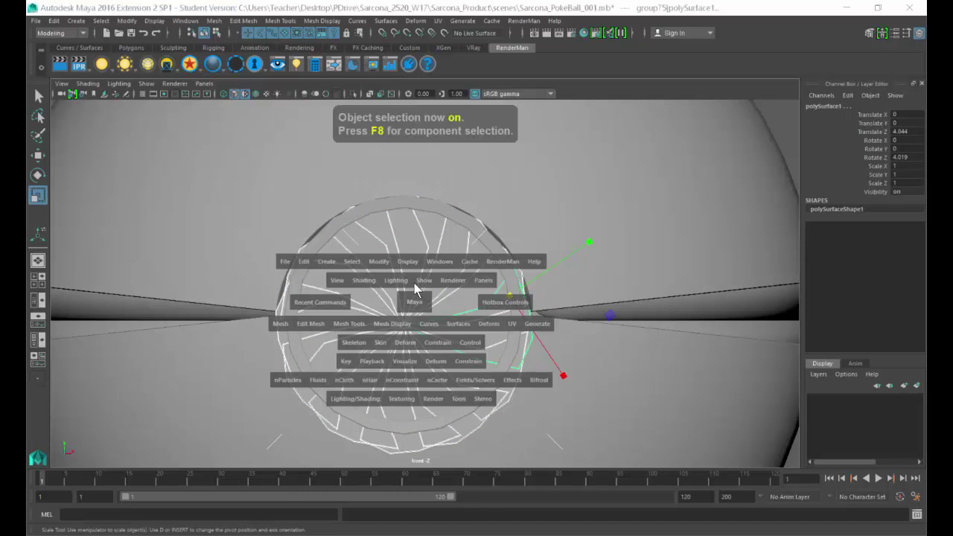
drag(414, 301, 471, 306)
key(e)
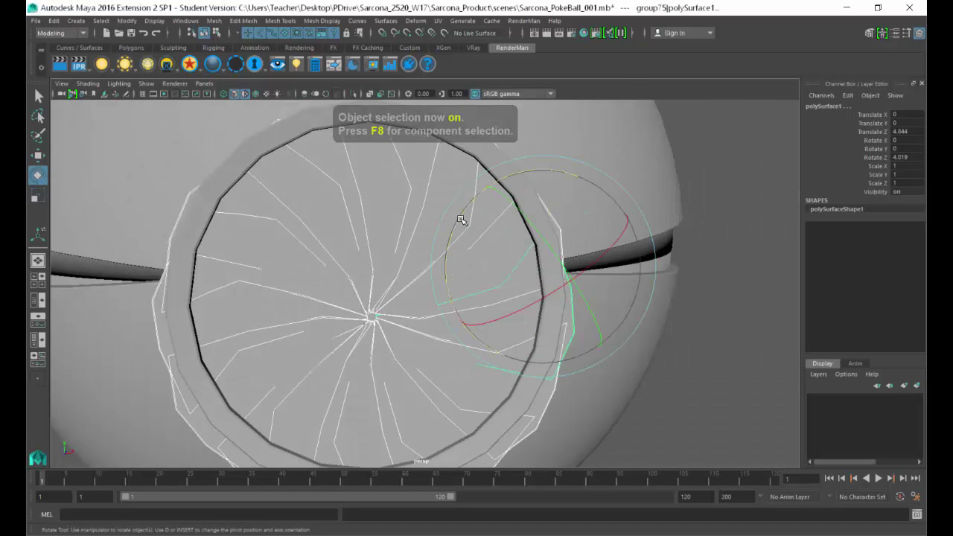
drag(464, 215, 473, 276)
scroll(472, 276, down, 3)
- Move the blades' parent groups back to Translate Z -1.775 and raise them to Translate Y 0.124 to centre them in the ring
key(w)
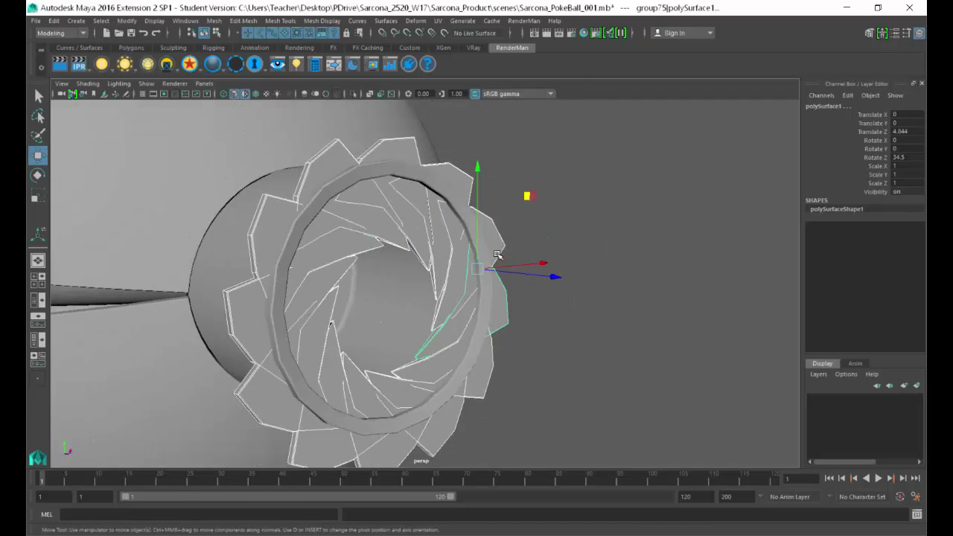
key(Up)
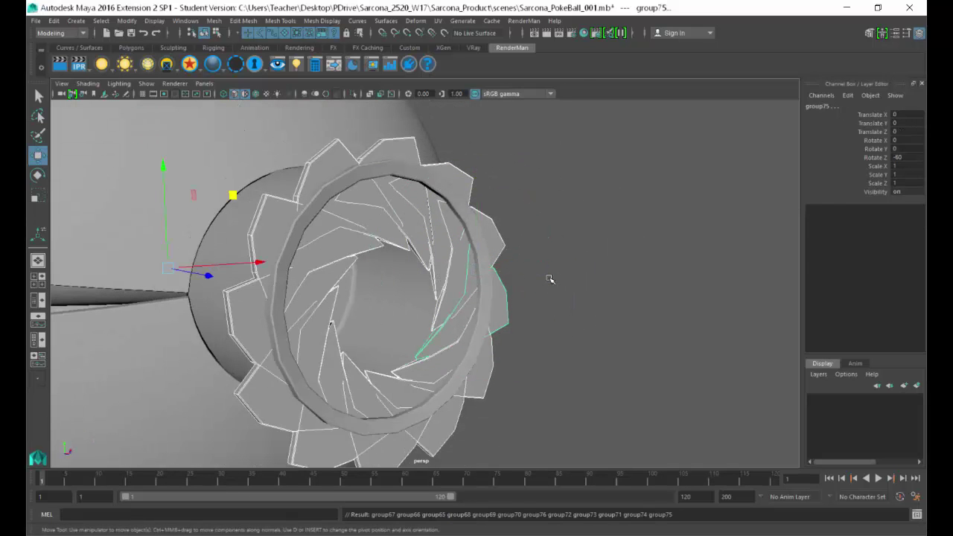
drag(209, 275, 306, 289)
key(space)
key(4)
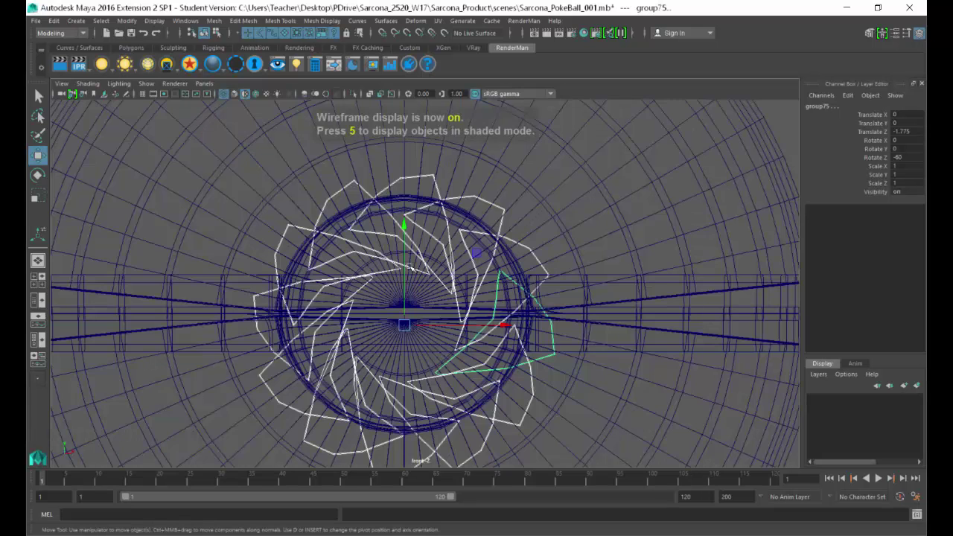
drag(405, 263, 407, 226)
key(space)
key(6)
- Lengthen the front ring cylinder by moving its rear vertices deep into the ball along Z
mouse_move(455, 285)
alt+mouse_down()
mouse_move(444, 287)
mouse_move(496, 241)
mouse_move(444, 276)
mouse_move(549, 276)
mouse_move(417, 290)
mouse_move(425, 294)
mouse_move(408, 301)
mouse_move(340, 283)
mouse_move(431, 249)
alt+mouse_up()
key(4)
click(464, 266)
right_click(475, 213)
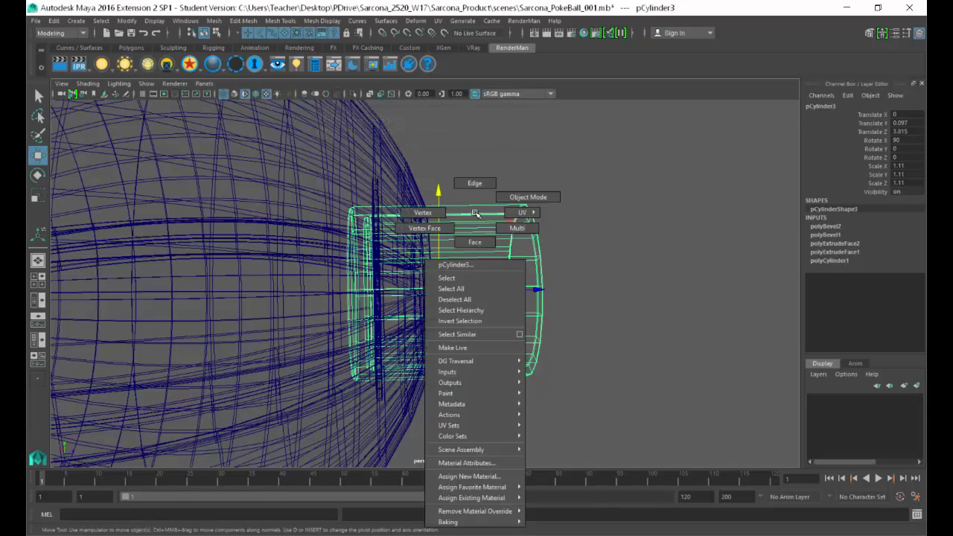
right_drag(389, 195, 379, 191)
drag(310, 154, 385, 421)
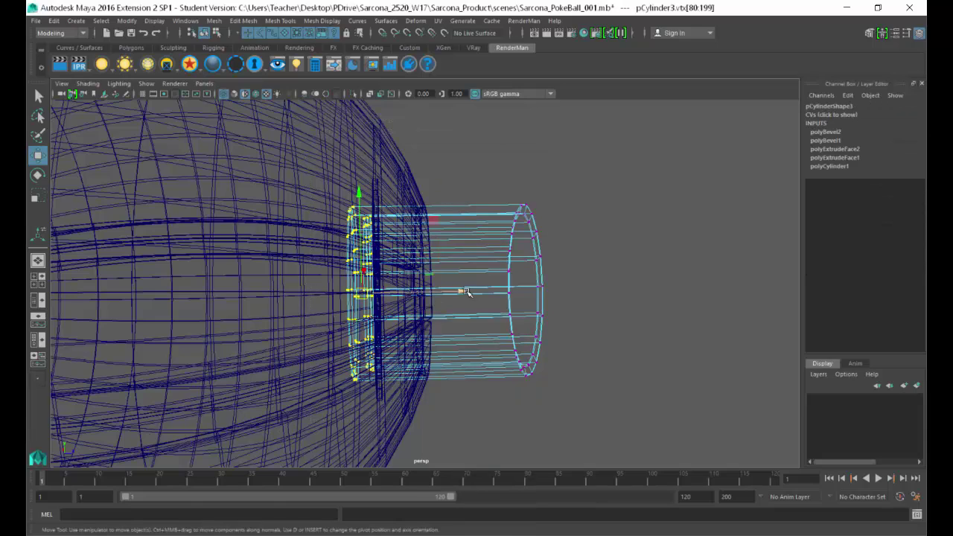
drag(466, 292, 204, 282)
alt+middle_drag(204, 281, 438, 301)
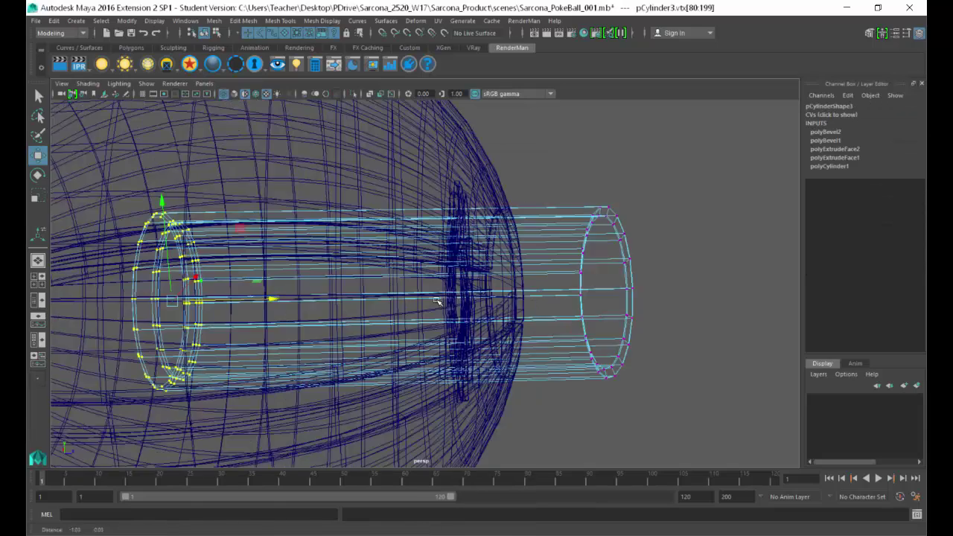
mouse_move(438, 302)
alt+mouse_down()
mouse_move(489, 286)
mouse_move(458, 253)
alt+mouse_up()
key(5)
- Select blade groups group65 to group76 in the Outliner and move them deeper into the ring, to Translate Z -2.224
click(456, 250)
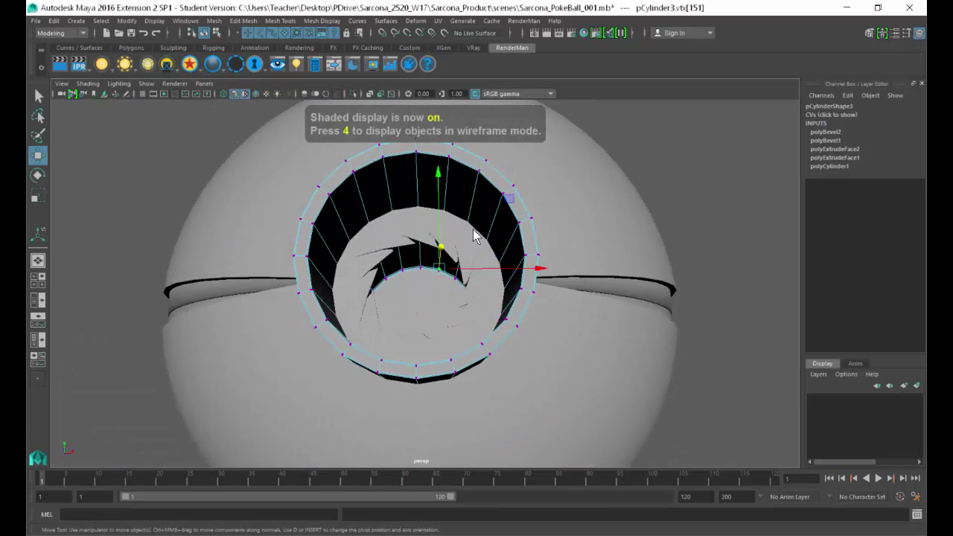
click(464, 255)
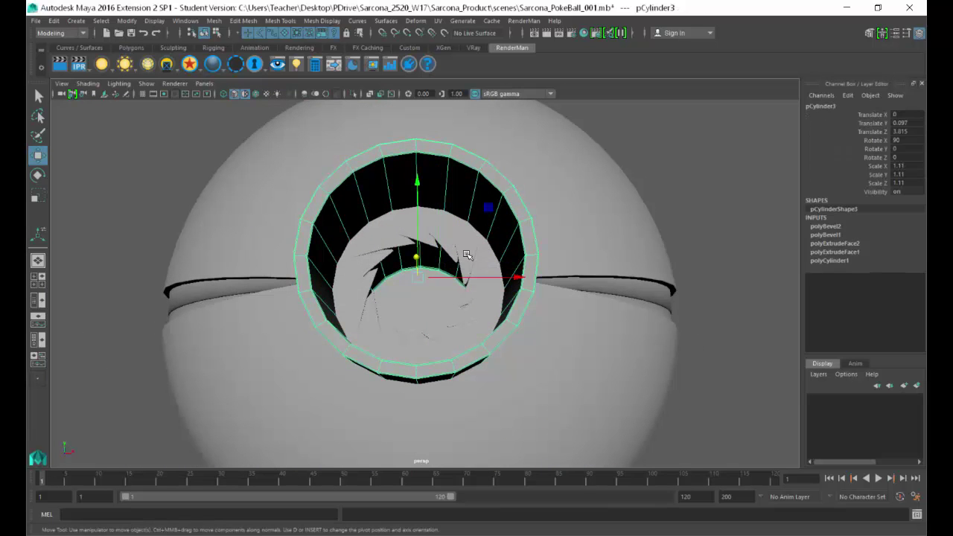
key(Up)
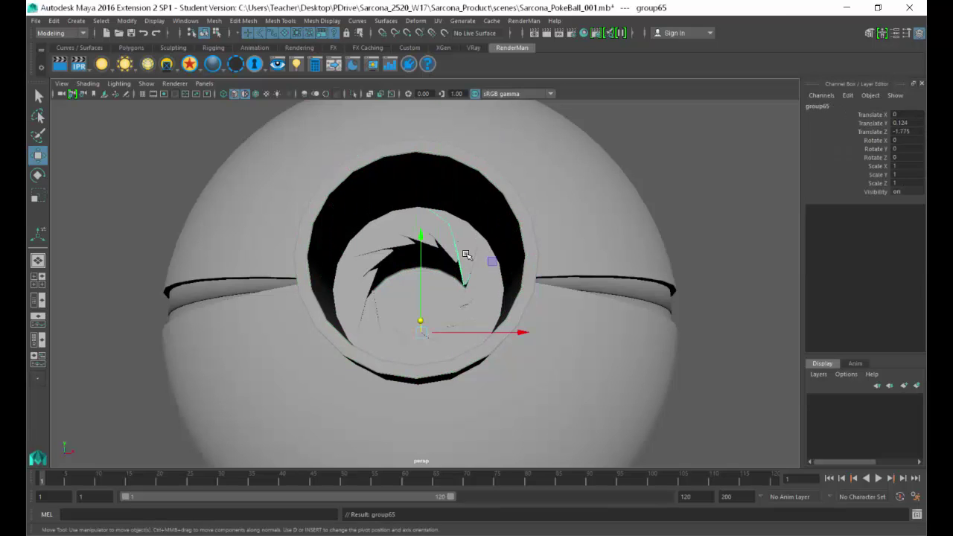
key(ctrl+shift+d)
alt+drag(437, 257, 458, 303)
key(4)
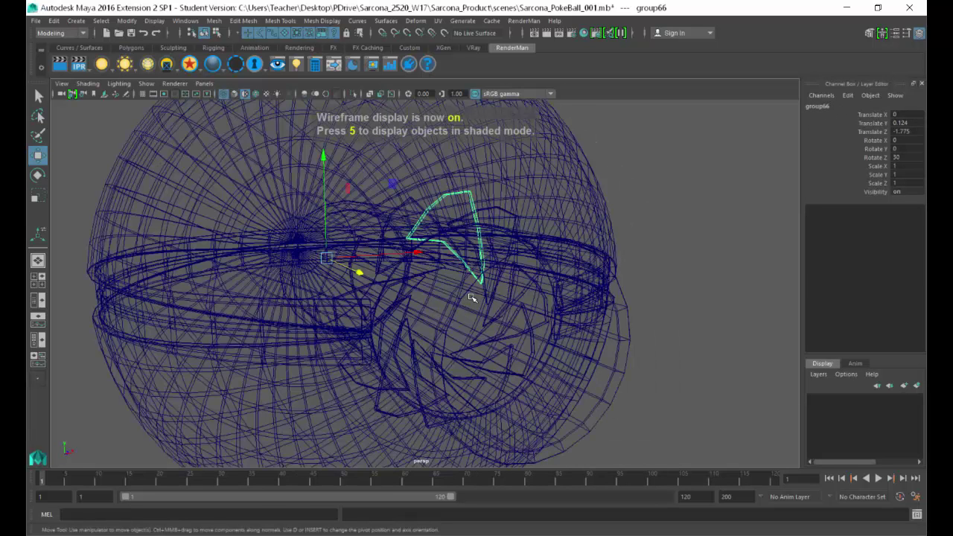
click(185, 23)
click(216, 125)
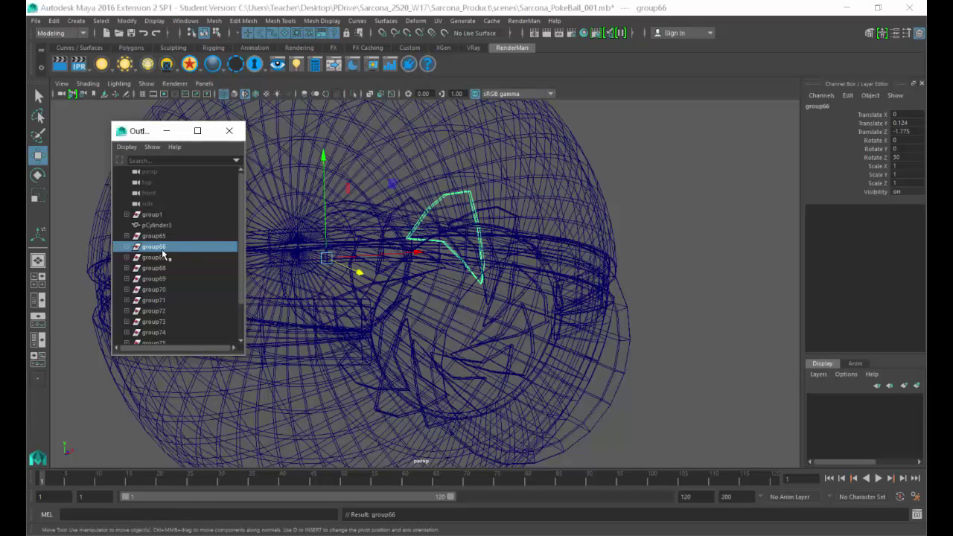
click(180, 236)
scroll(179, 271, down, 2)
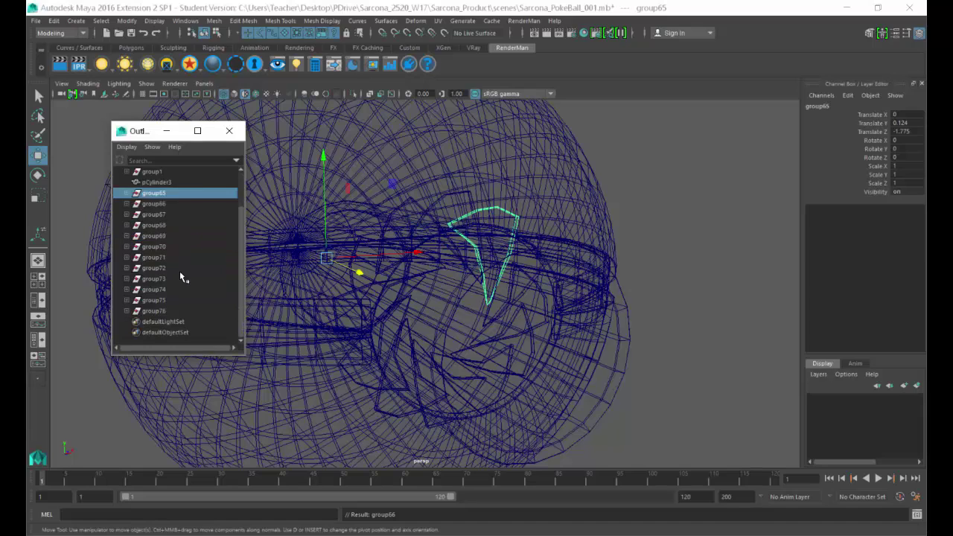
shift+click(165, 316)
mouse_move(290, 276)
alt+mouse_down()
mouse_move(337, 268)
mouse_move(302, 264)
alt+mouse_up()
key(5)
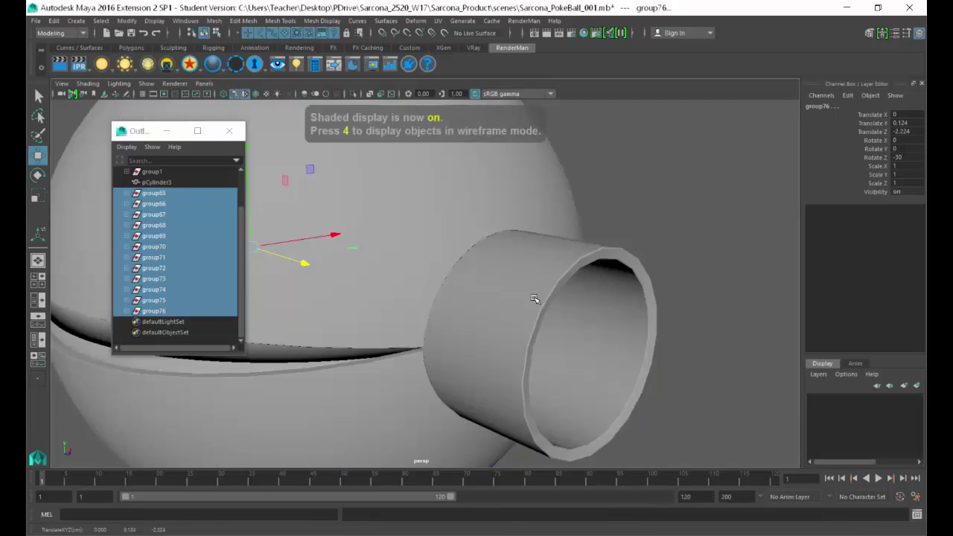
- Select all the individual blades inside the groups, rotate them together about Z to adjust the shutter opening, and deselect them
alt+drag(535, 299, 581, 279)
alt+right_drag(581, 279, 751, 308)
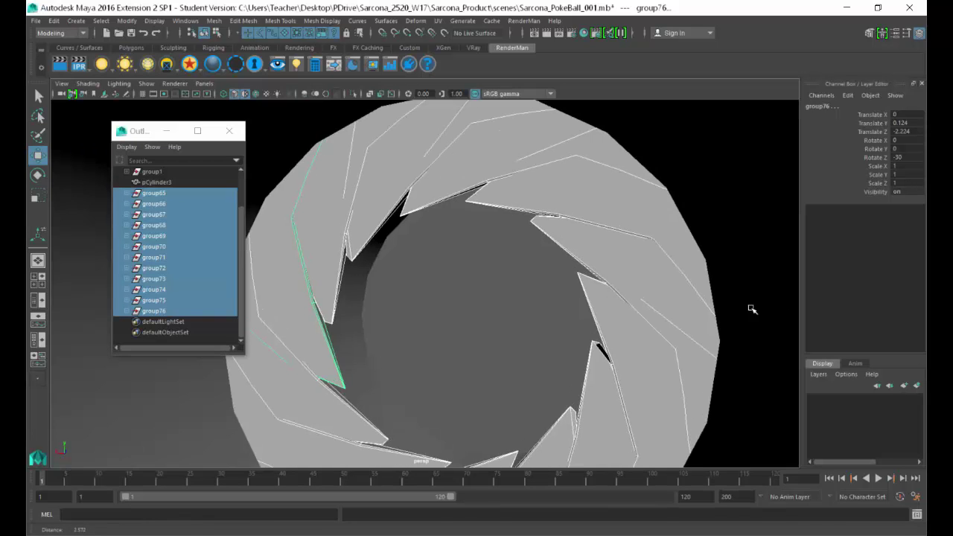
alt+drag(634, 276, 548, 229)
key(4)
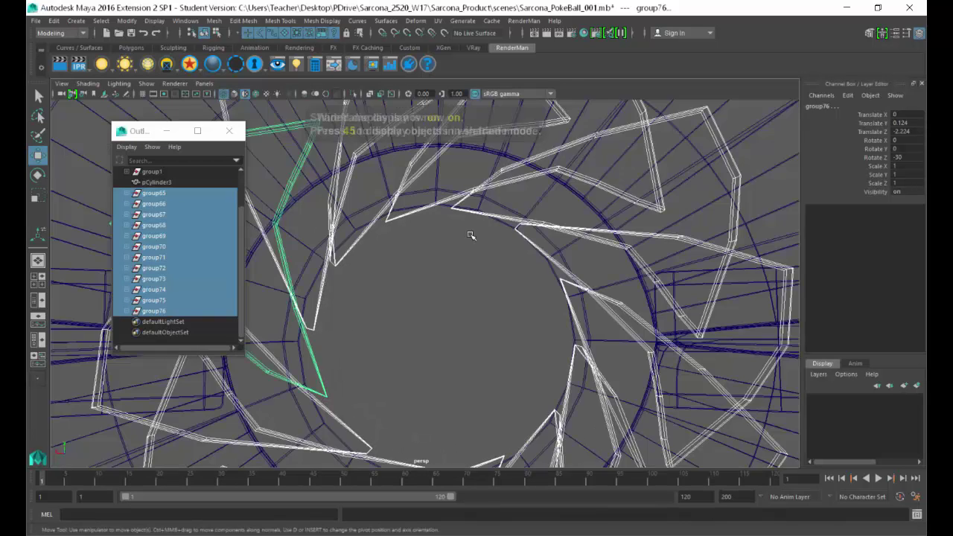
alt+drag(558, 274, 362, 251)
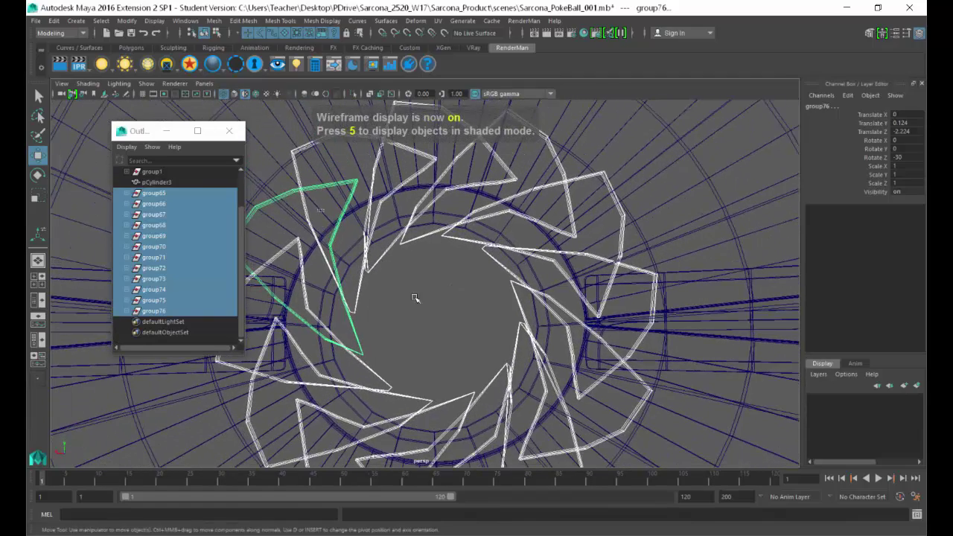
drag(415, 298, 567, 448)
shift+click(734, 363)
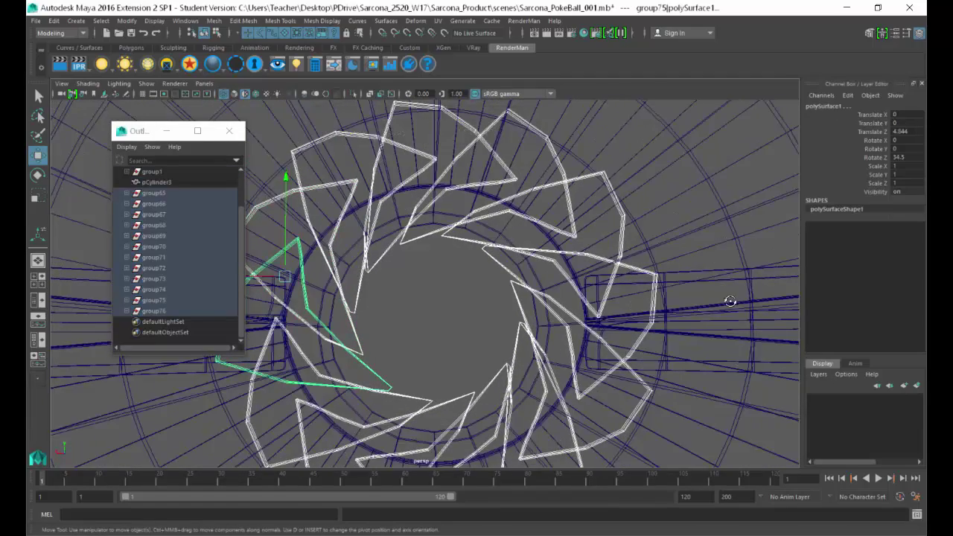
alt+drag(731, 301, 522, 286)
alt+right_drag(521, 286, 454, 277)
key(5)
mouse_move(454, 277)
alt+mouse_down()
mouse_move(438, 272)
mouse_move(481, 205)
alt+mouse_up()
key(e)
drag(402, 267, 384, 285)
click(662, 289)
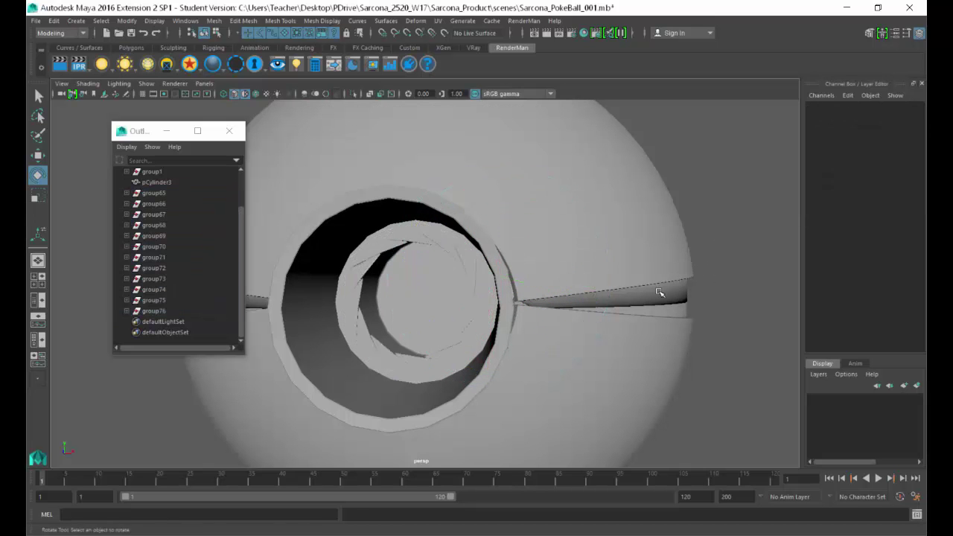
- View the ball from the front and compare its lens area with the close-up render in NukeX, returning to Maya
alt+drag(662, 290, 426, 302)
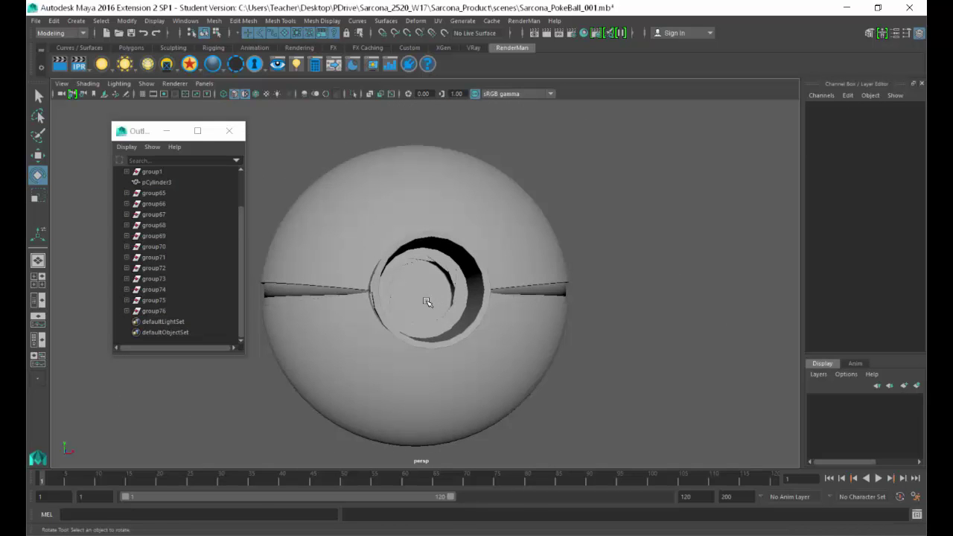
key(alt+Tab)
scroll(357, 290, up, 6)
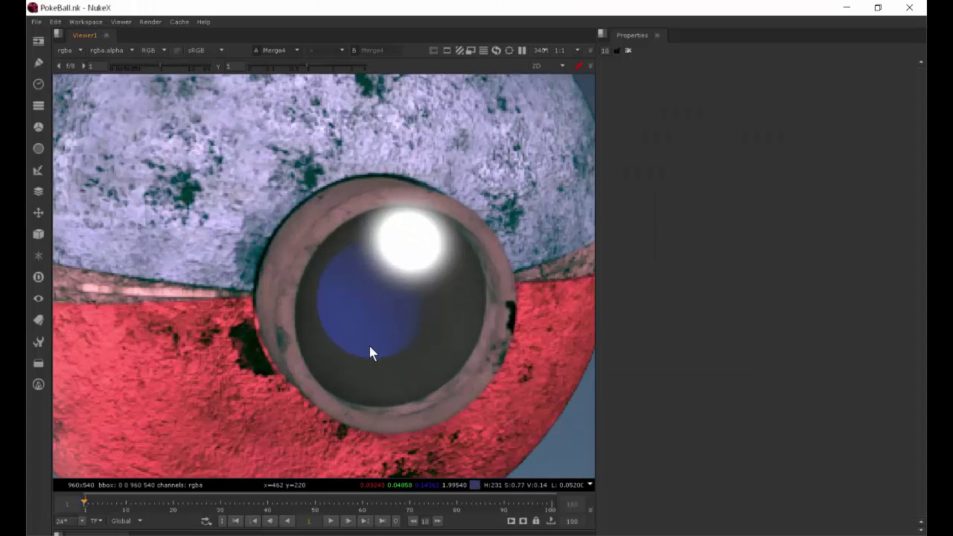
key(alt+Tab)
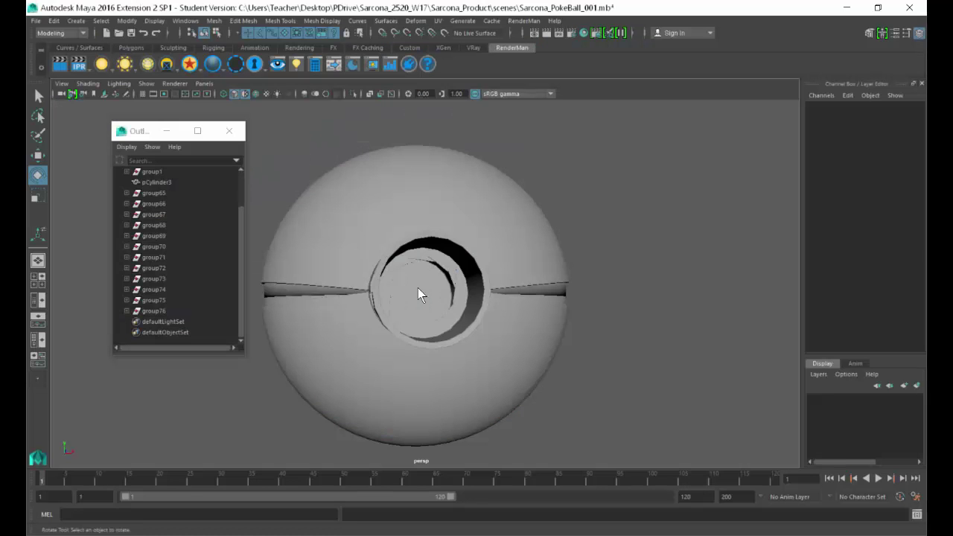
- Select the front ring cylinder, close the Outliner, and switch to NukeX to view the reference render
alt+drag(438, 294, 523, 287)
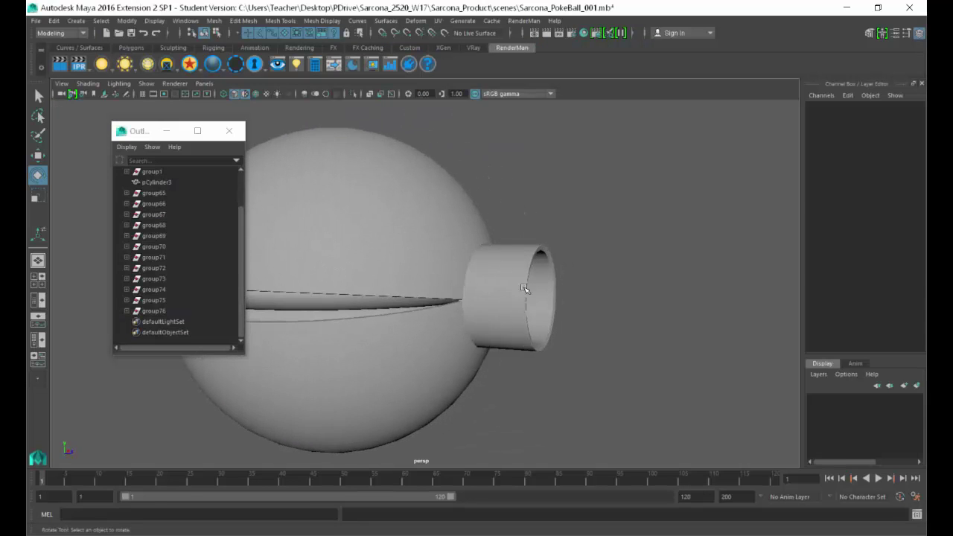
click(524, 284)
alt+drag(598, 257, 556, 264)
alt+right_drag(564, 261, 643, 256)
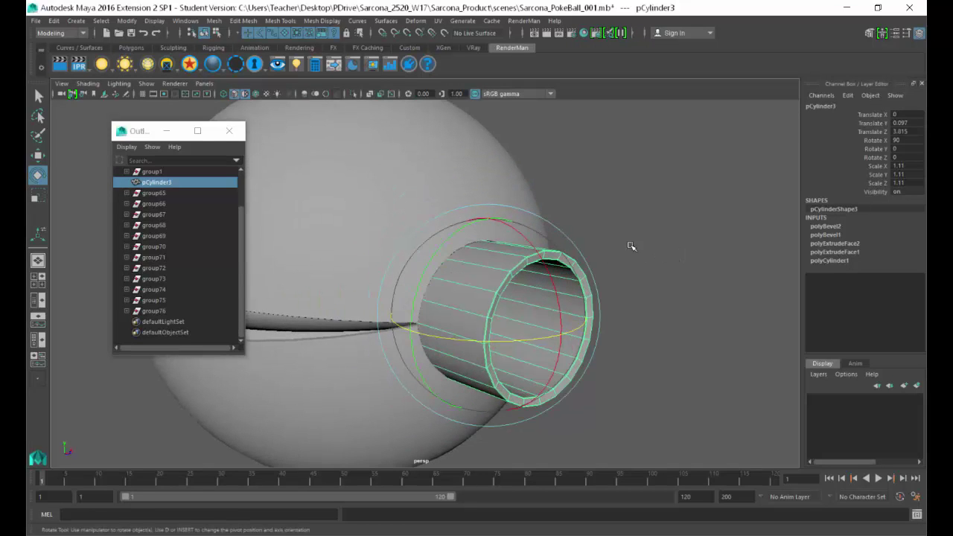
click(229, 132)
alt+drag(531, 264, 443, 263)
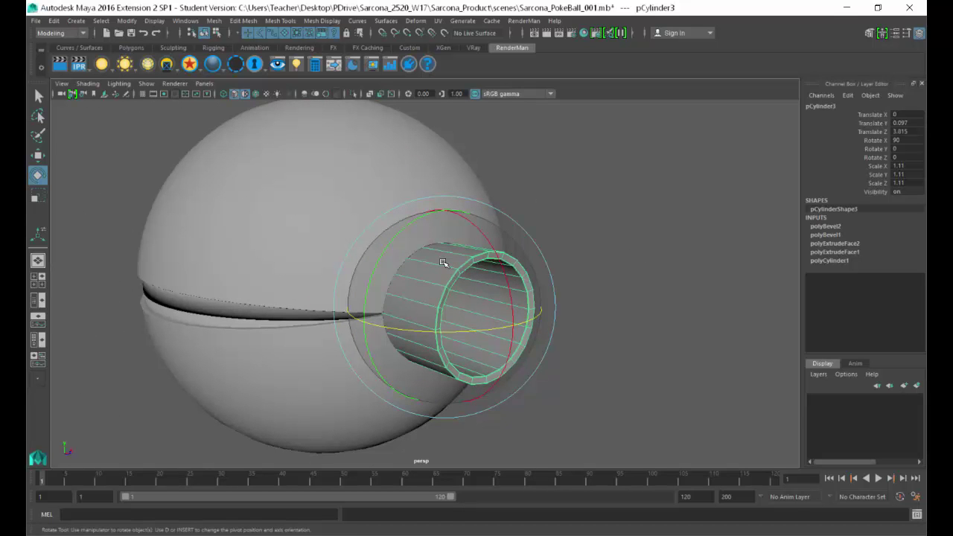
key(alt+Tab)
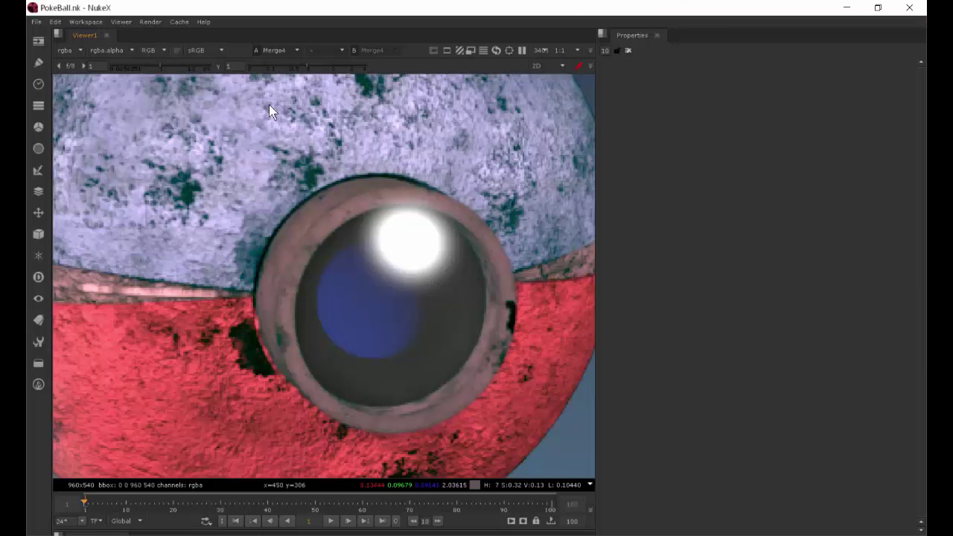
- Switch to Chrome and examine the "Camera Photo Lens with Shutter" picture with purple blades in the lens shutter image results
key(alt+Tab)
key(alt+Tab)
scroll(703, 343, up, 4)
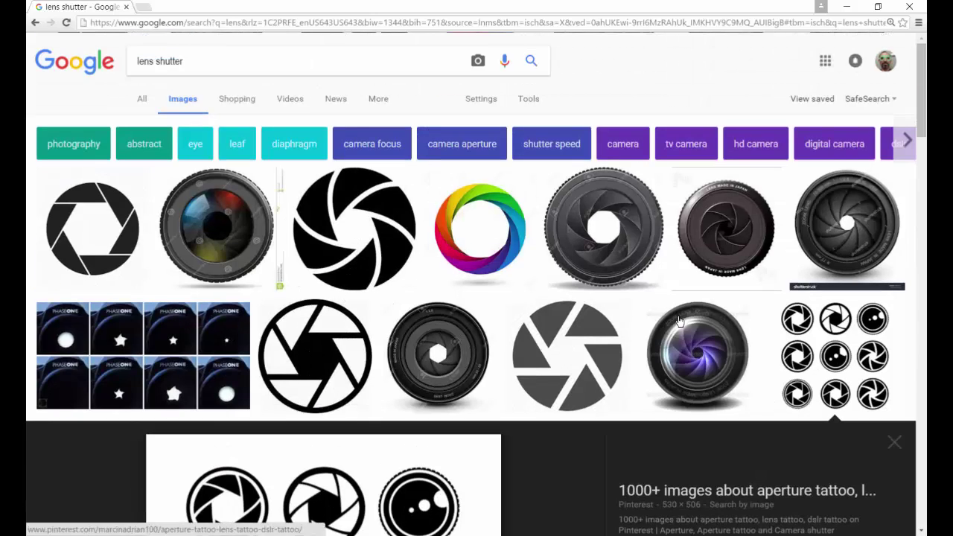
click(703, 342)
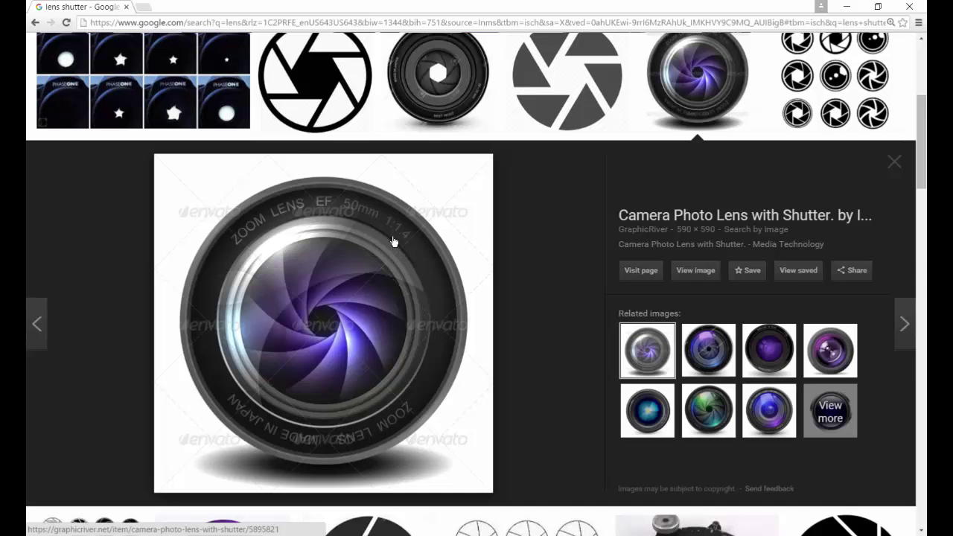
scroll(329, 184, up, 4)
- Switch to File Explorer and open the red-and-white Poké Ball render from Desktop > PDrive > 2520 > 2520_Resources
key(alt+Tab)
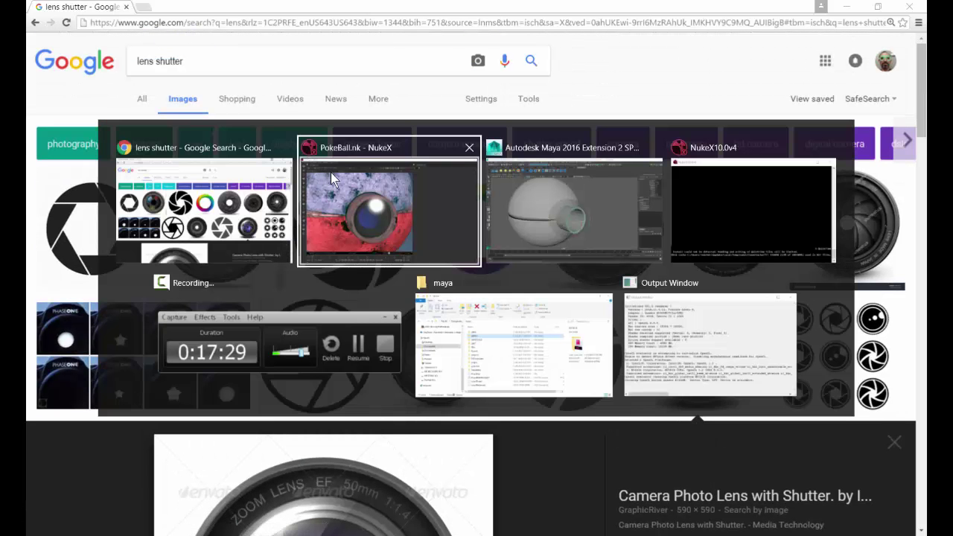
click(469, 339)
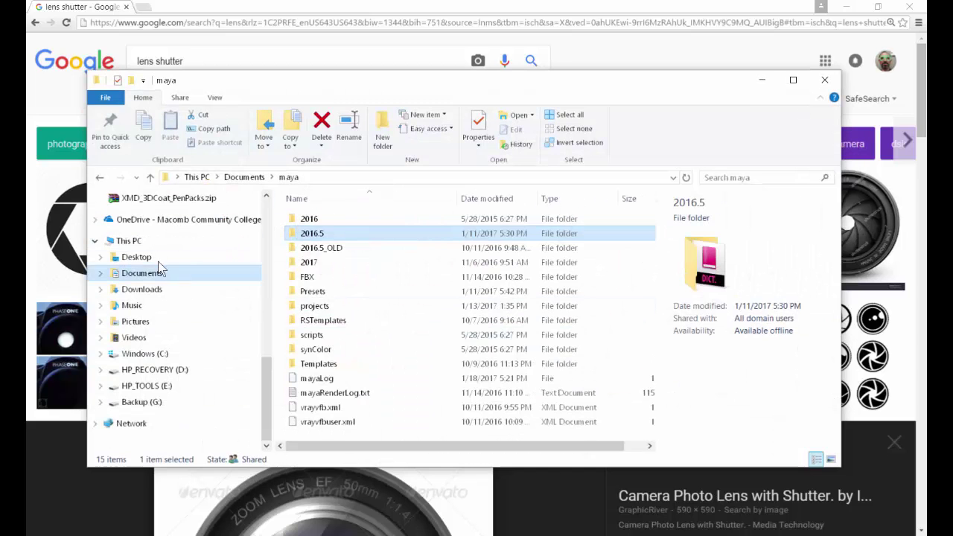
click(136, 257)
double_click(313, 261)
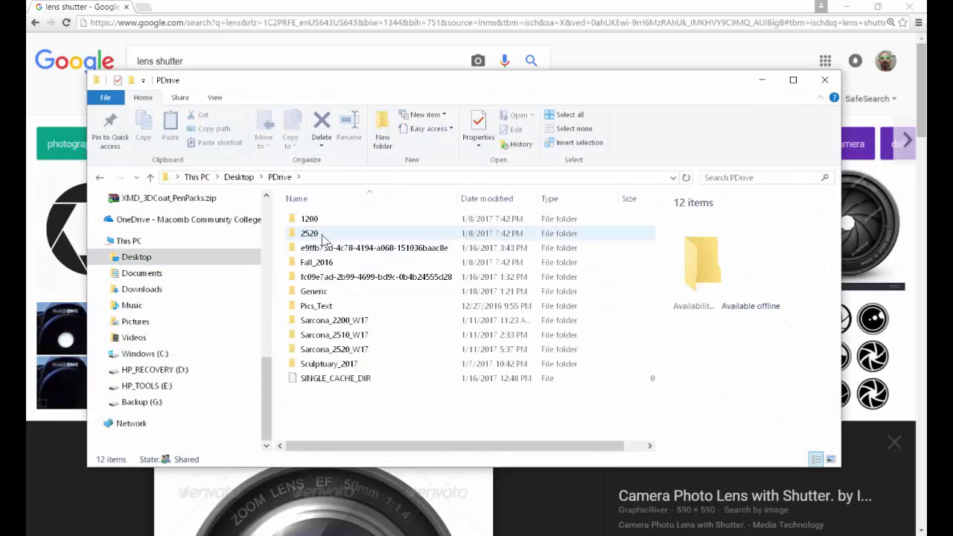
double_click(322, 237)
double_click(321, 221)
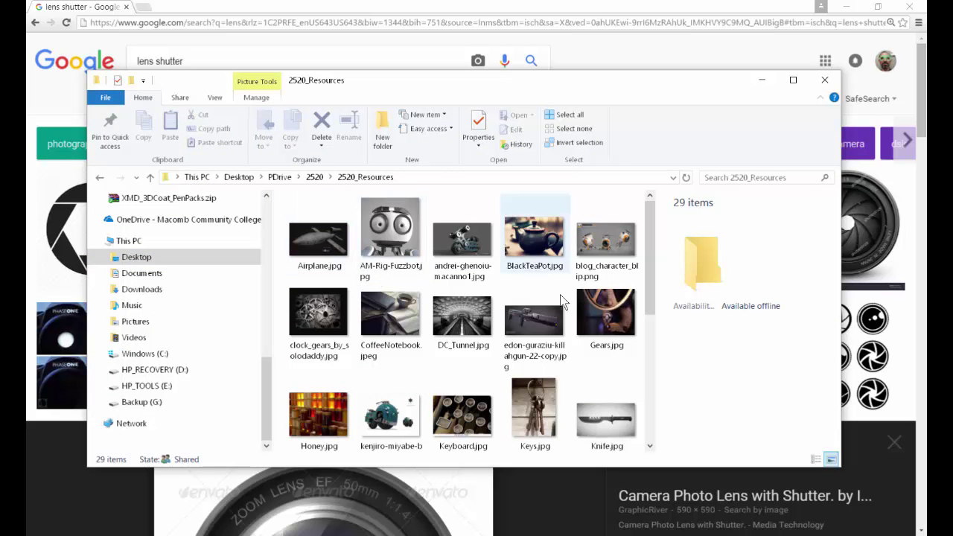
scroll(562, 302, down, 1)
click(480, 381)
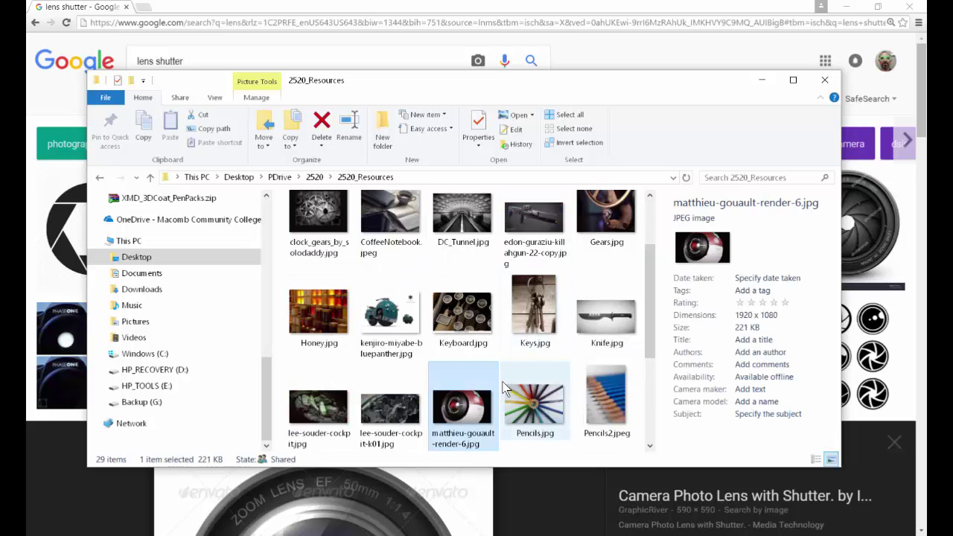
key(Return)
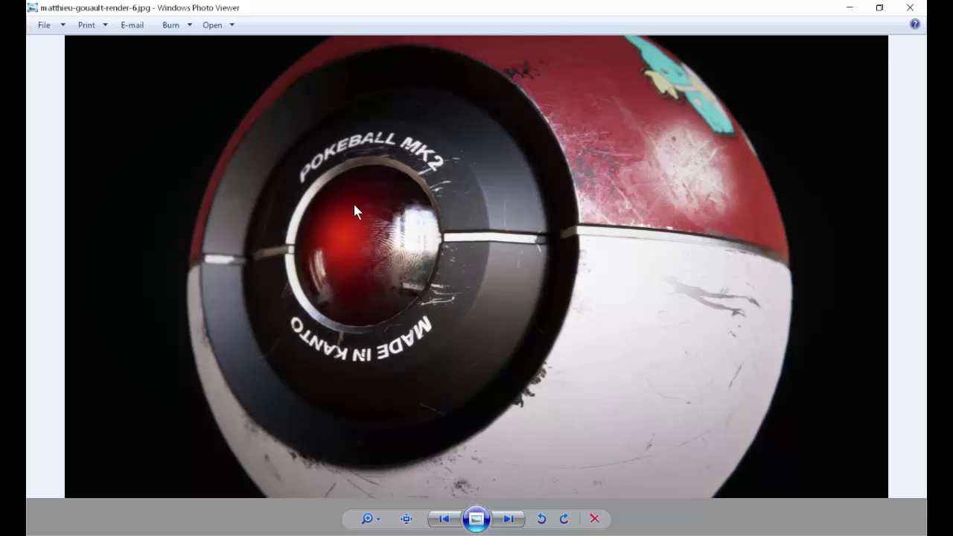
- Browse the folder's other reference images to the mechanical Poké Ball renders and examine the lens on the full black-and-white one
key(Right)
key(Right)
key(Right)
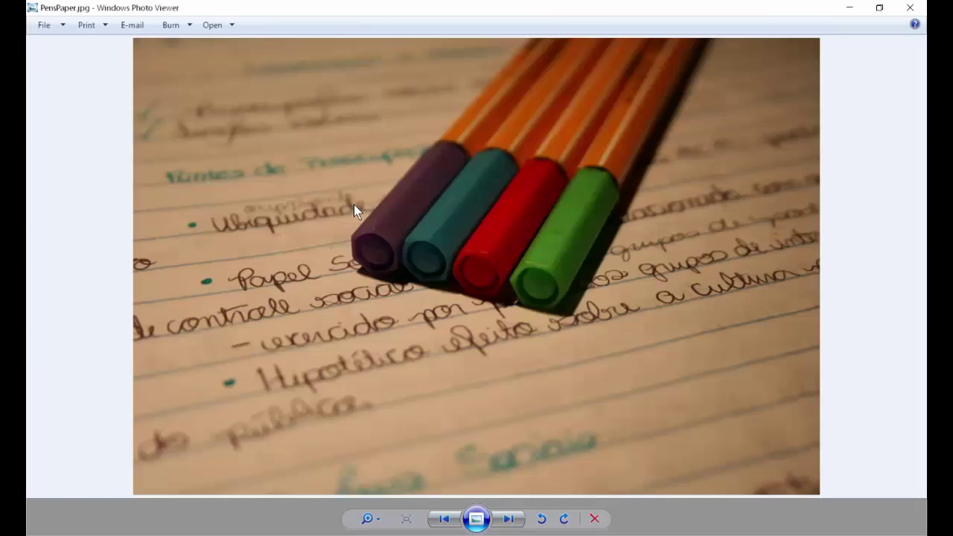
key(Right)
key(Left)
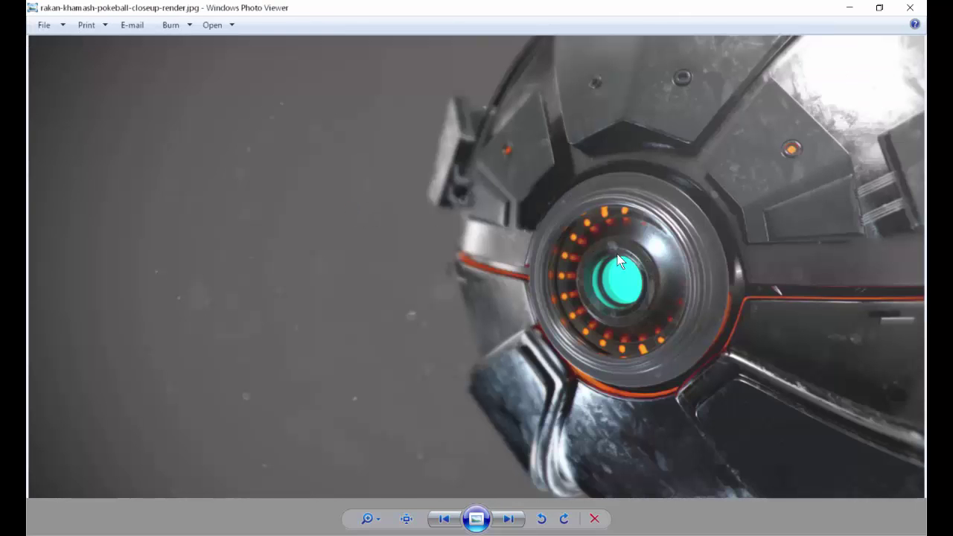
key(Right)
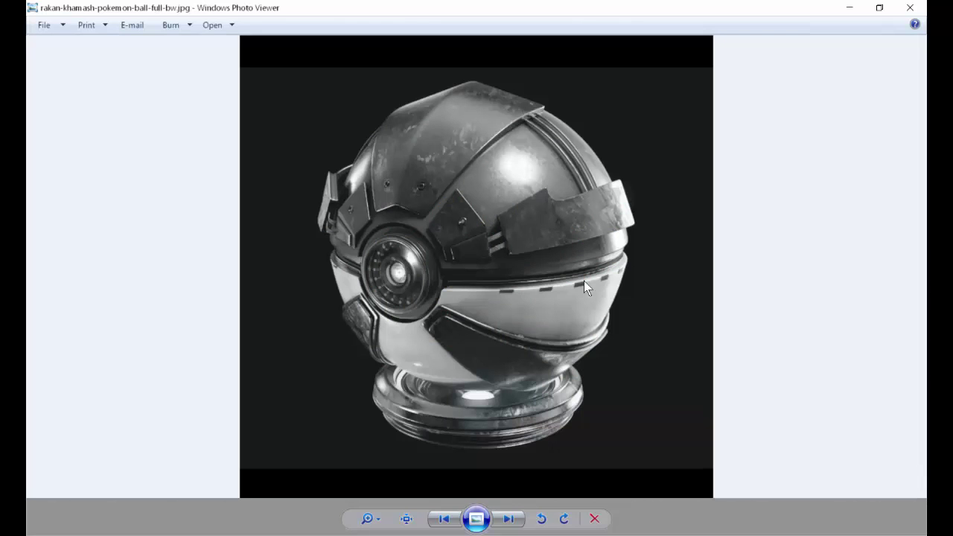
scroll(541, 289, up, 5)
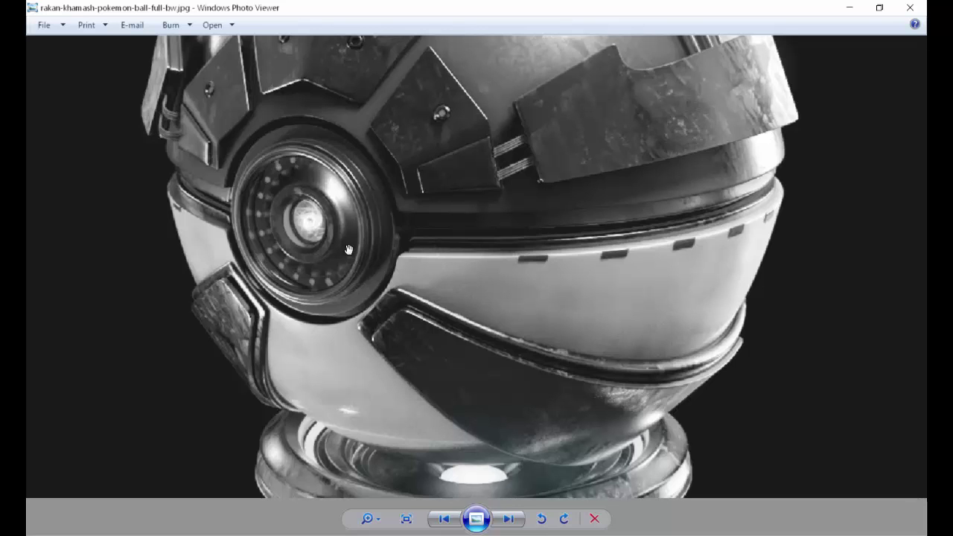
- Switch back to Maya, frame the front ring, and create a polygon sphere for the lens
key(alt+Tab)
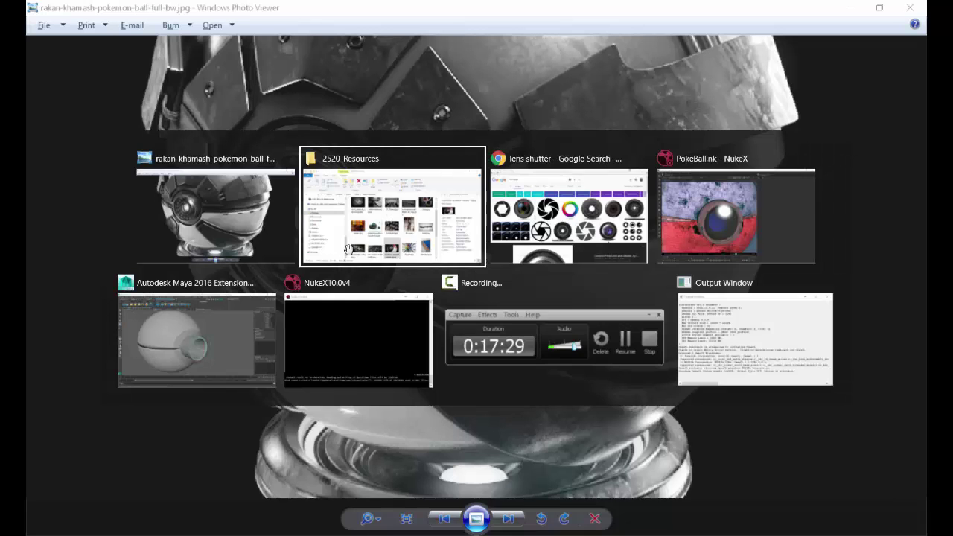
key(alt+Tab)
key(alt+Tab)
key(alt+Tab)
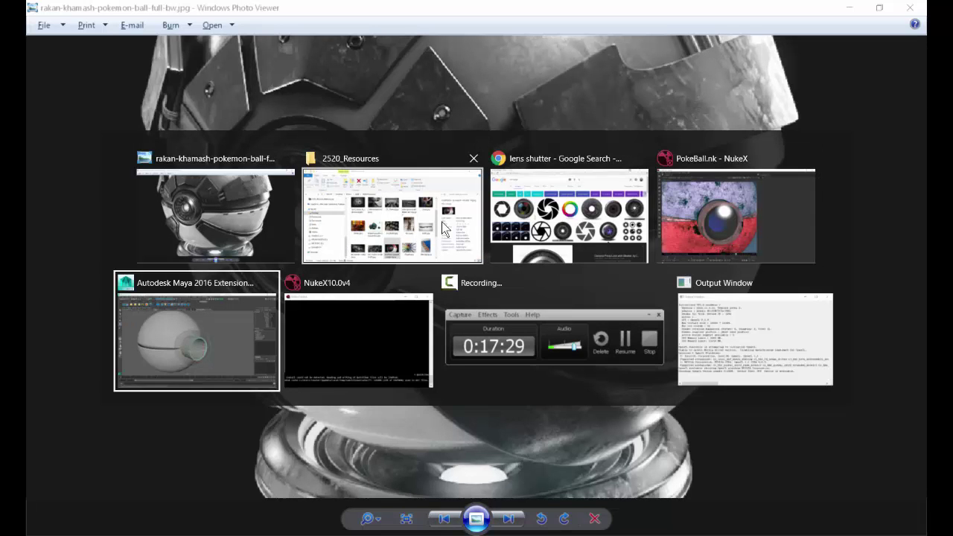
key(f)
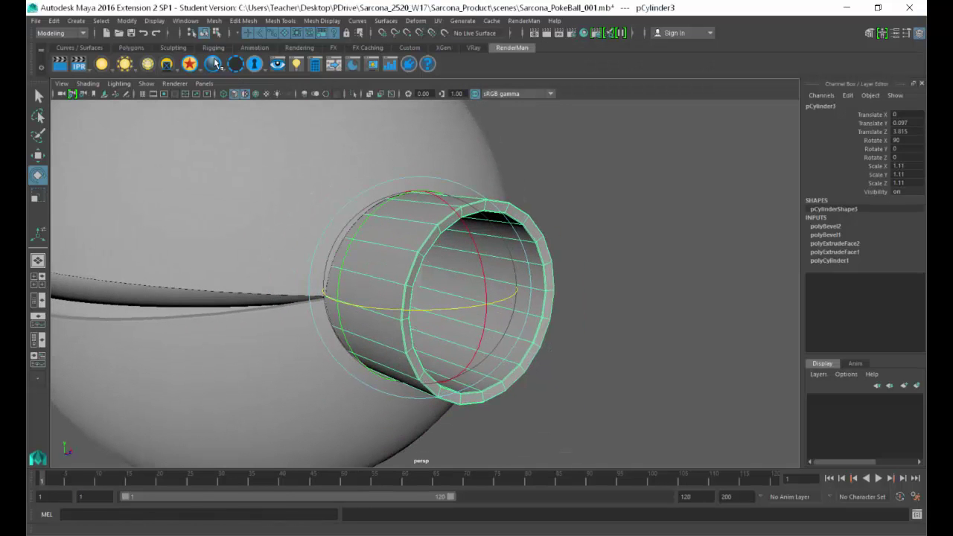
click(76, 21)
mouse_move(108, 59)
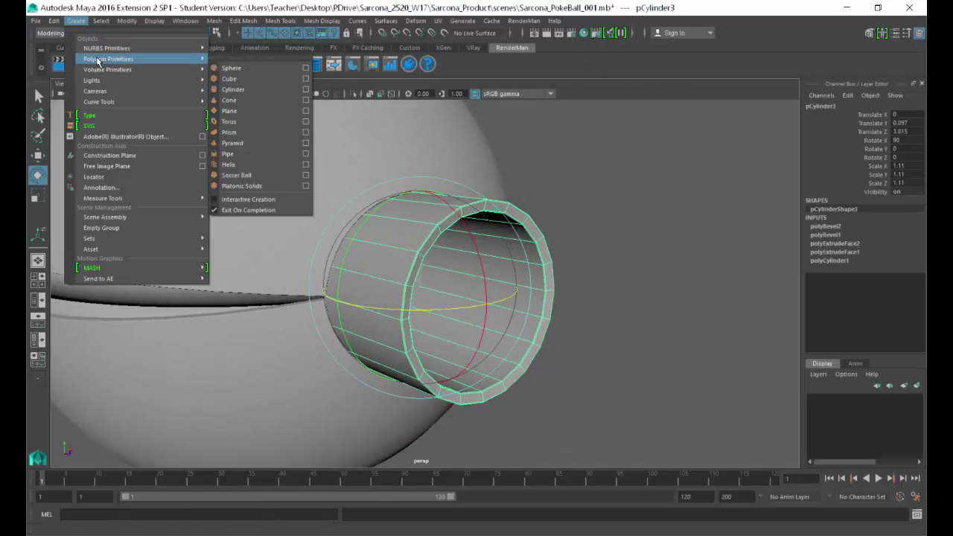
click(230, 67)
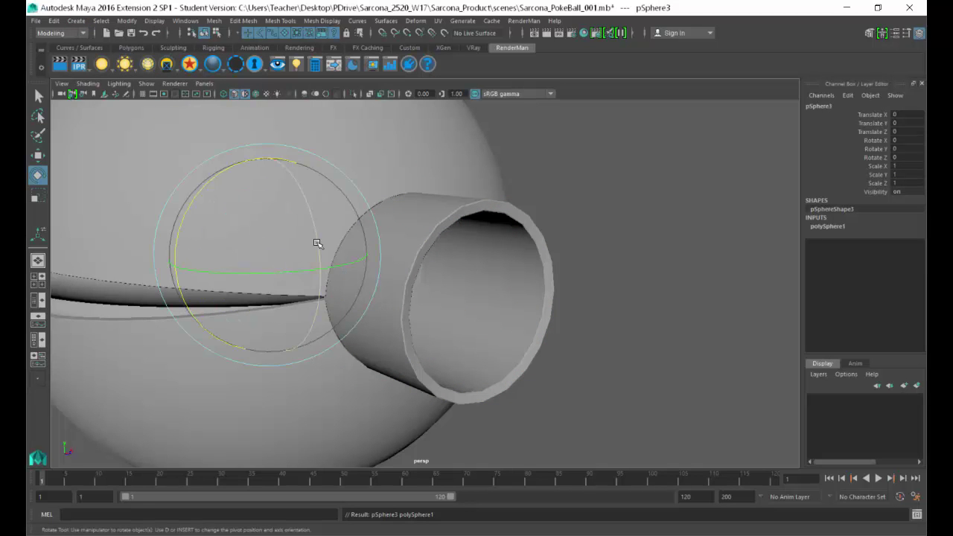
- Move the sphere to Translate Z 5.106 at the ring's opening and rotate it 90 degrees about X
key(w)
drag(311, 270, 648, 315)
key(e)
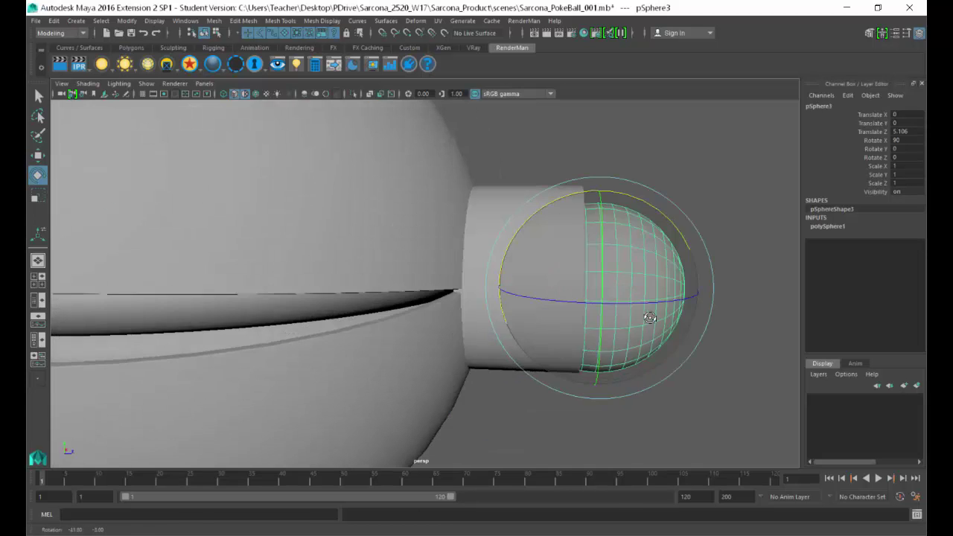
- Delete the sphere's rear faces in wireframe display, leaving a front dome, and select the dome as an object
alt+middle_drag(649, 315, 580, 310)
right_drag(609, 213, 560, 224)
key(4)
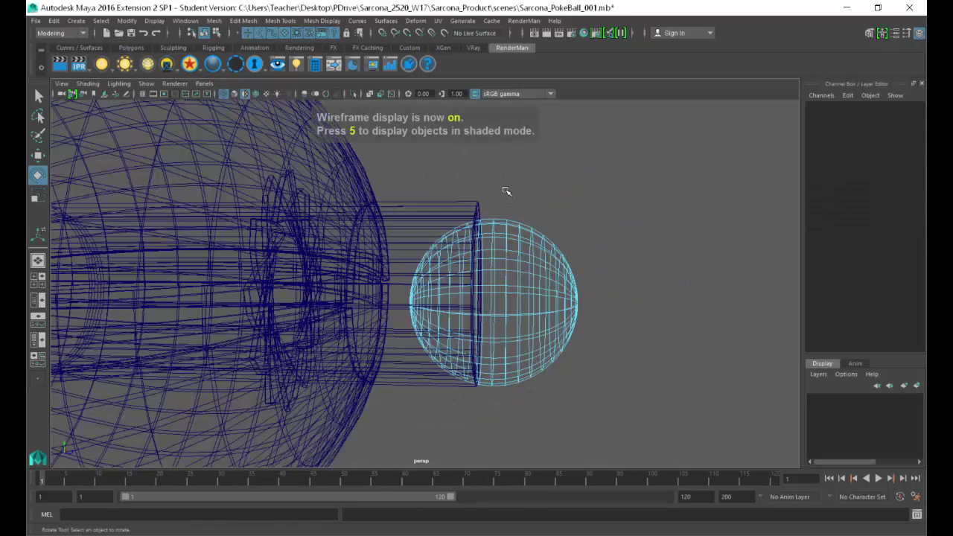
drag(507, 190, 430, 442)
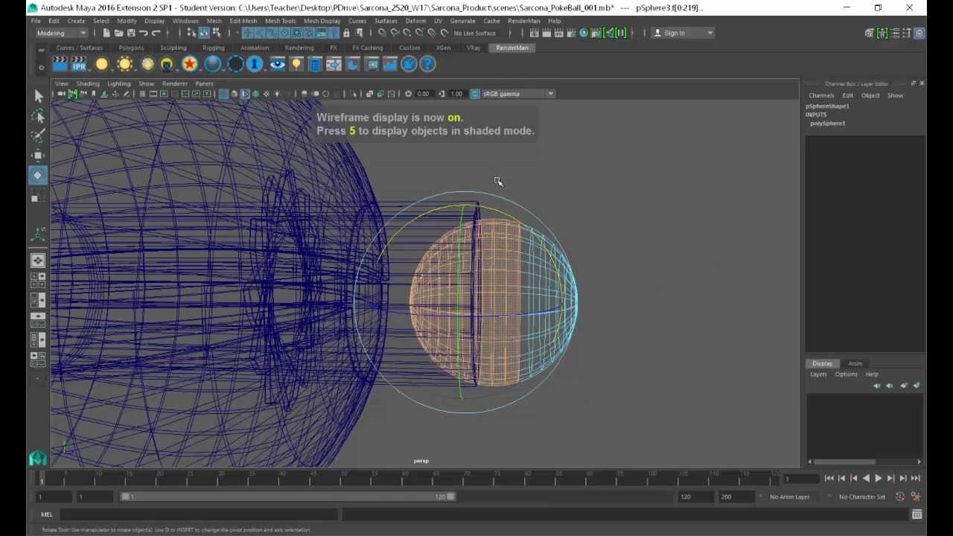
key(Delete)
click(525, 274)
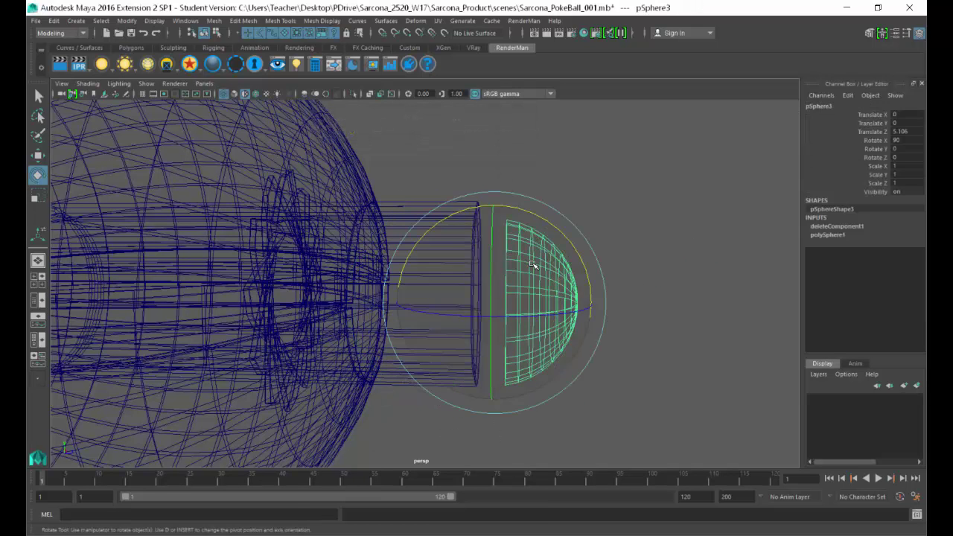
- In shaded display, scale the dome to 1.07 in X and Z and flatten it to Scale Y 0.531
key(r)
key(5)
drag(591, 303, 545, 303)
key(w)
key(r)
middle_drag(549, 302, 520, 295)
- Seat the lens dome inside the ring's opening at Translate Y 0.092 and Translate Z 4.6
key(w)
mouse_move(585, 303)
mouse_down()
mouse_move(559, 306)
mouse_move(569, 309)
mouse_up()
alt+drag(569, 309, 430, 288)
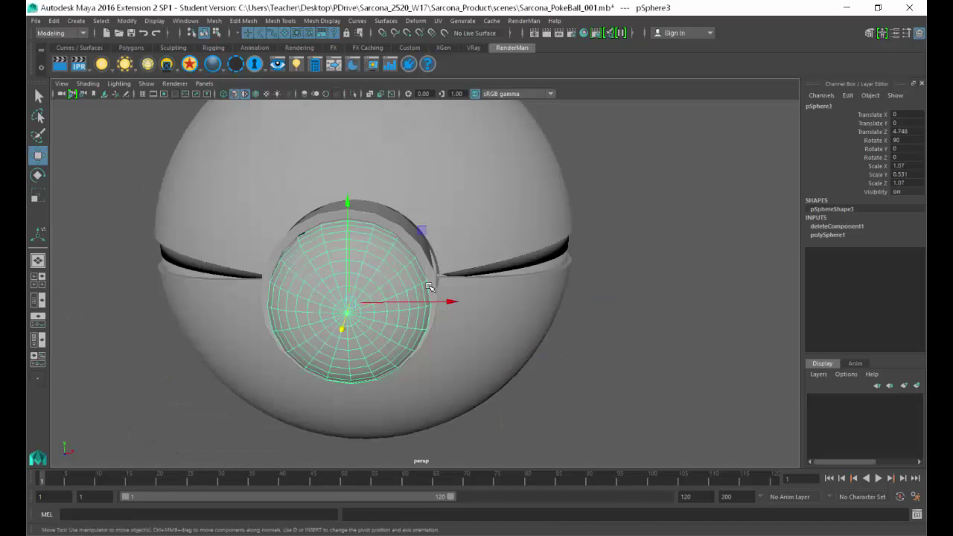
drag(352, 202, 350, 198)
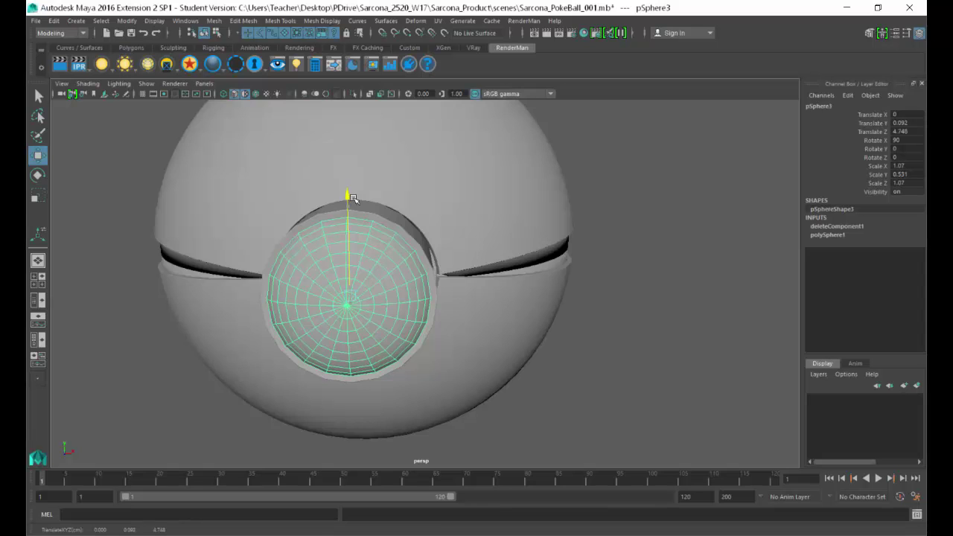
alt+drag(422, 223, 511, 315)
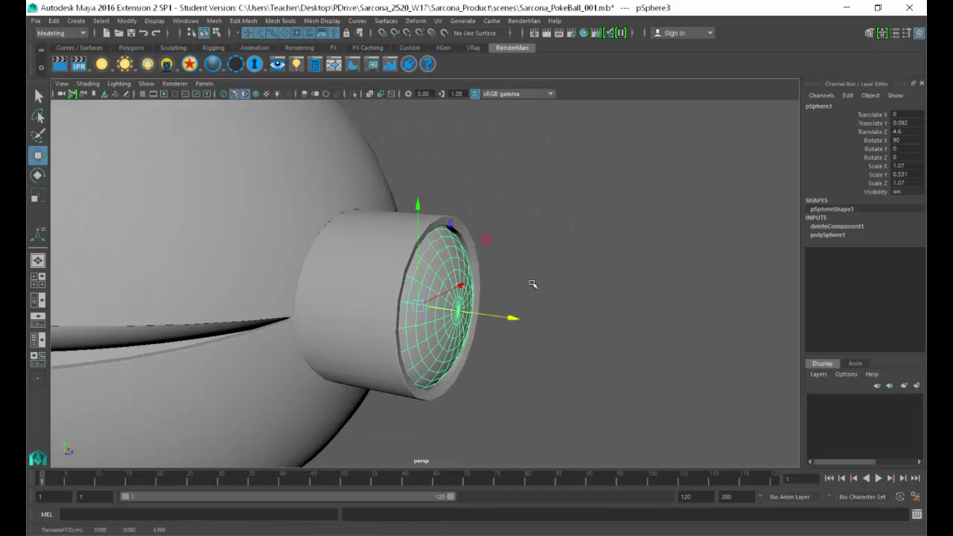
- Turn on smooth mesh preview for the lens dome and the front ring cylinder, and reselect the lens
alt+drag(531, 281, 395, 276)
click(425, 279)
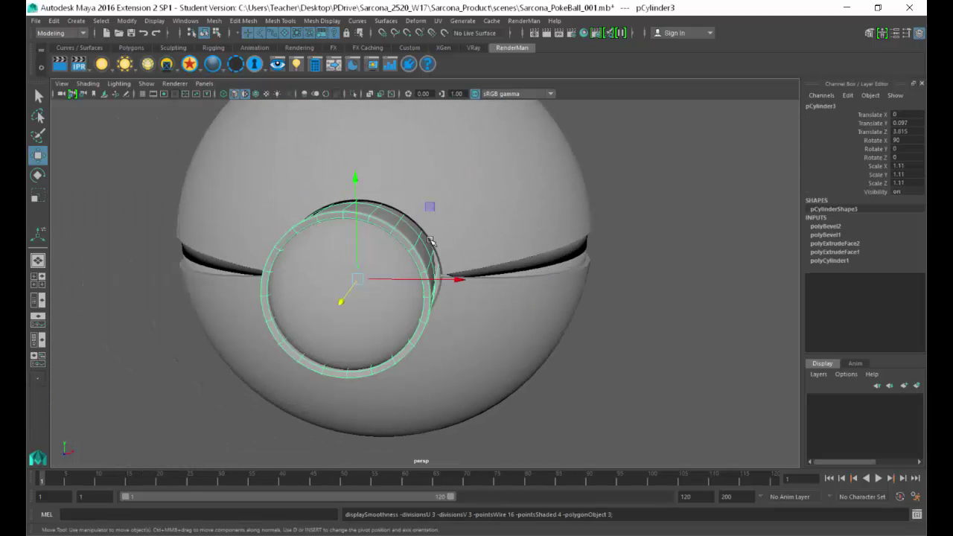
click(621, 276)
alt+drag(495, 314, 414, 338)
click(448, 327)
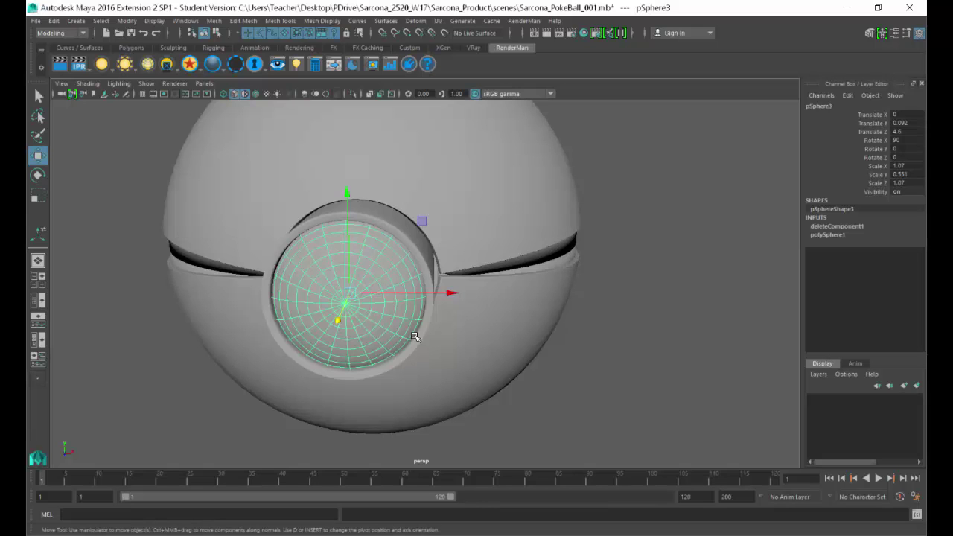
- Examine the Poké Ball reference image and the lens shutter search images for the design of the front lens
mouse_move(417, 316)
alt+mouse_down()
mouse_move(380, 313)
mouse_move(429, 302)
alt+mouse_up()
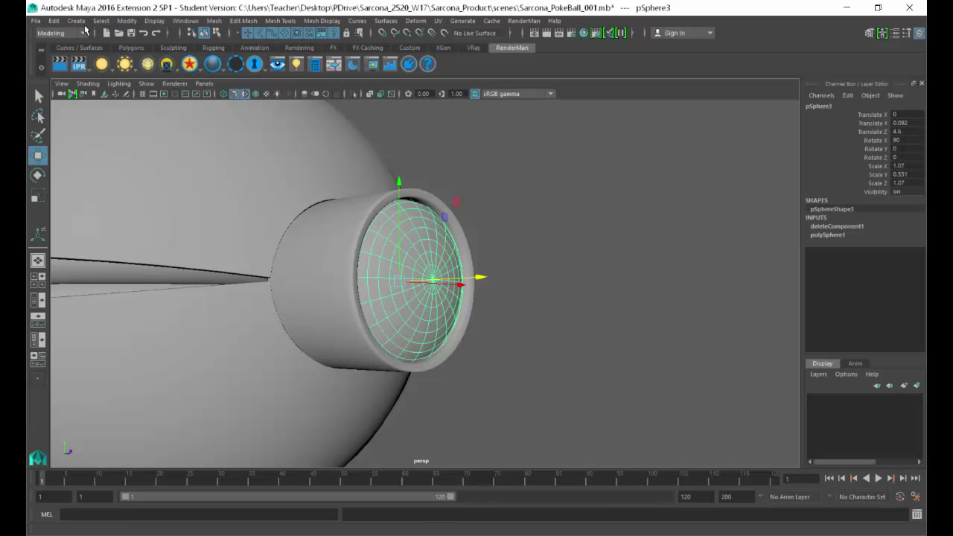
key(alt+Tab)
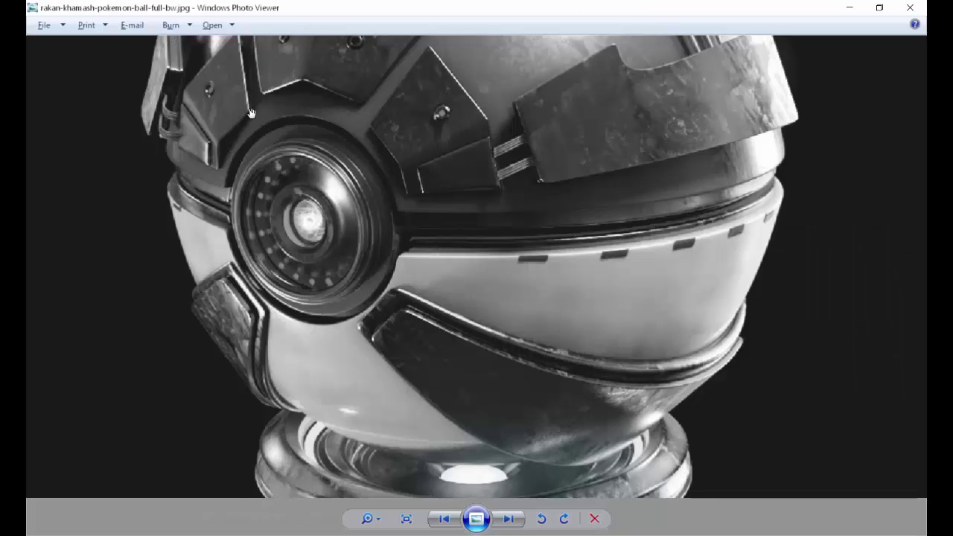
key(alt+Tab)
key(alt+Tab)
key(alt+Tab)
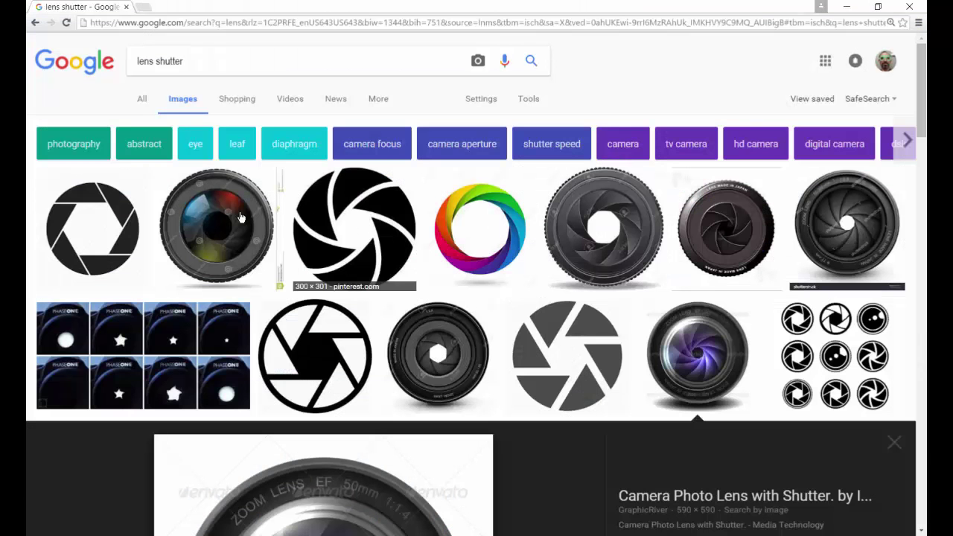
key(alt+Tab)
key(alt+Tab)
key(alt+Tab)
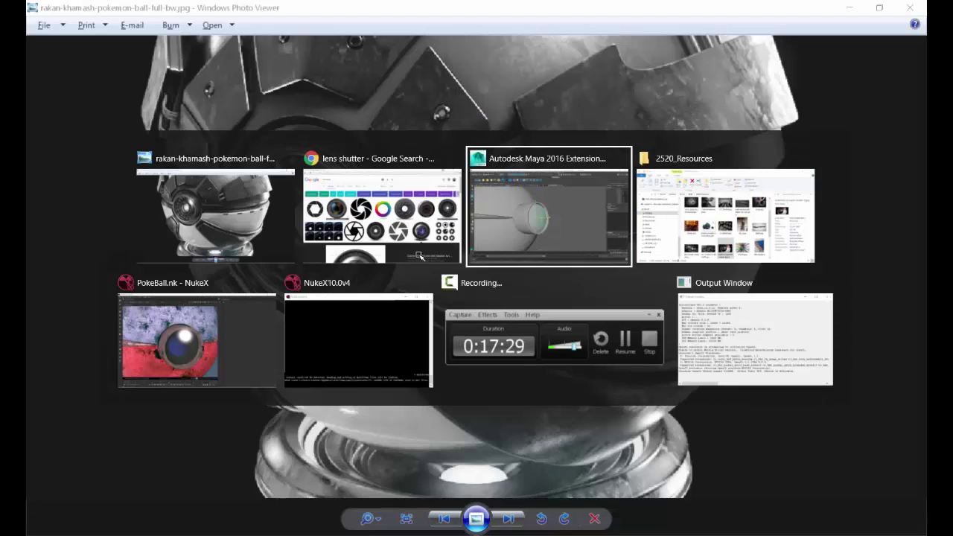
- Duplicate the lens dome, moving the copy back to Translate Z 3.587 and flattening it to Scale Y 0.009
key(4)
key(ctrl+d)
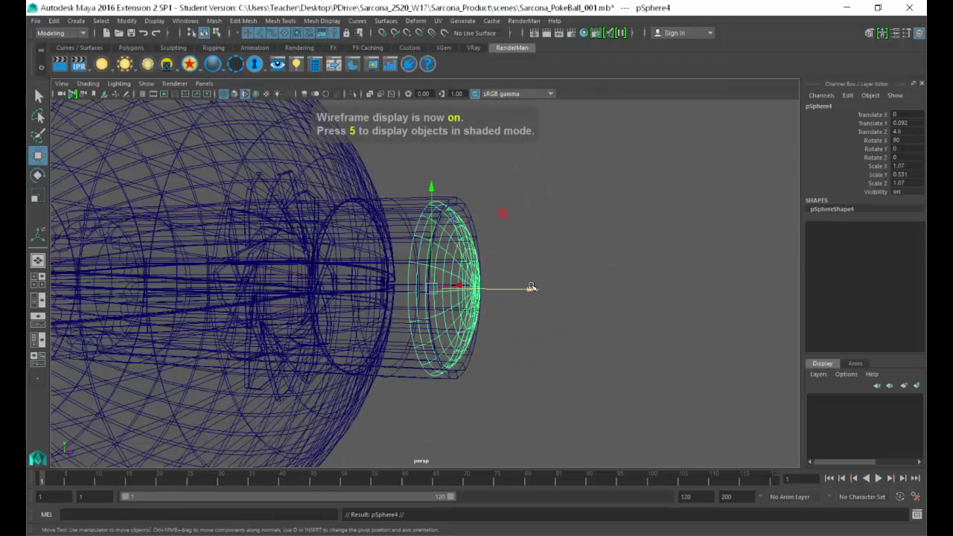
drag(530, 289, 380, 309)
key(r)
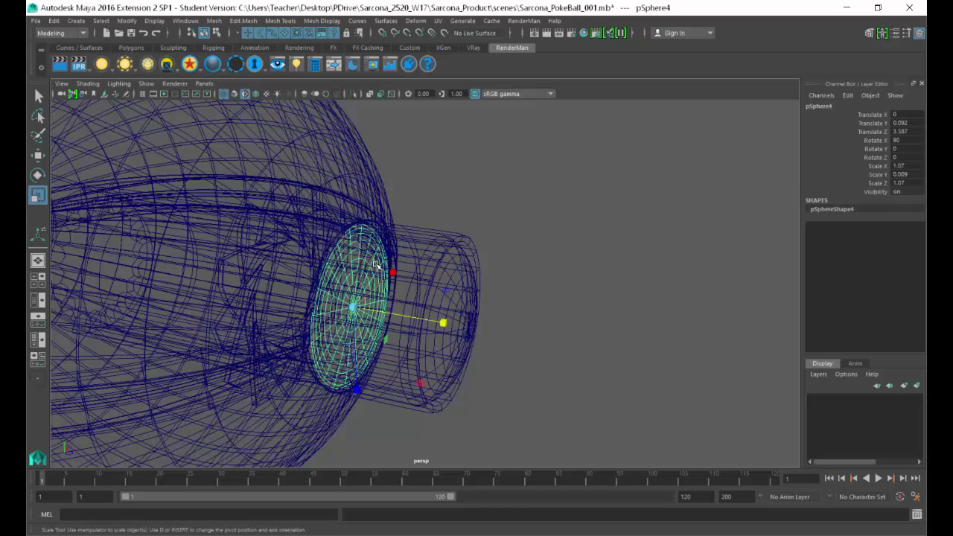
key(5)
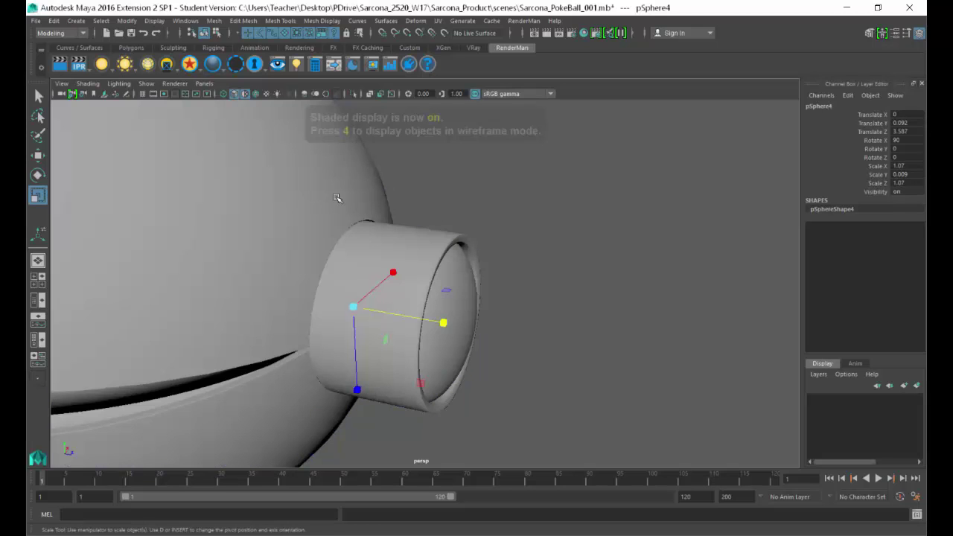
- Put the dome and its flattened copy in a new display layer named Test1 and hide that layer
shift+click(462, 287)
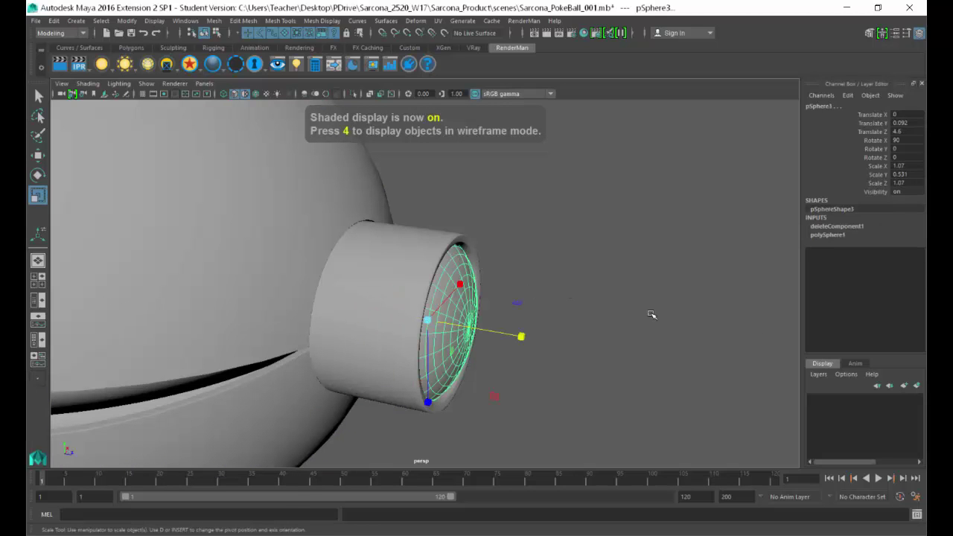
click(905, 387)
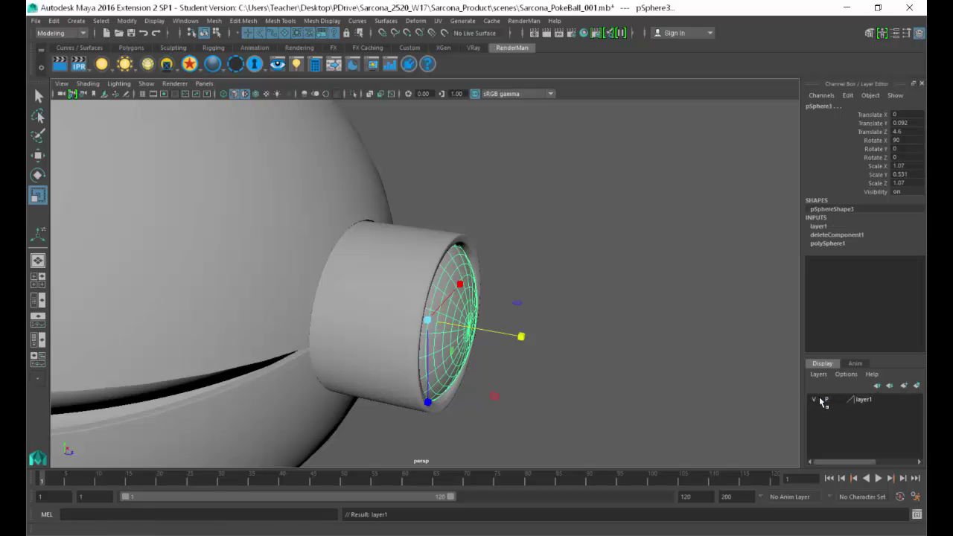
click(819, 399)
double_click(861, 401)
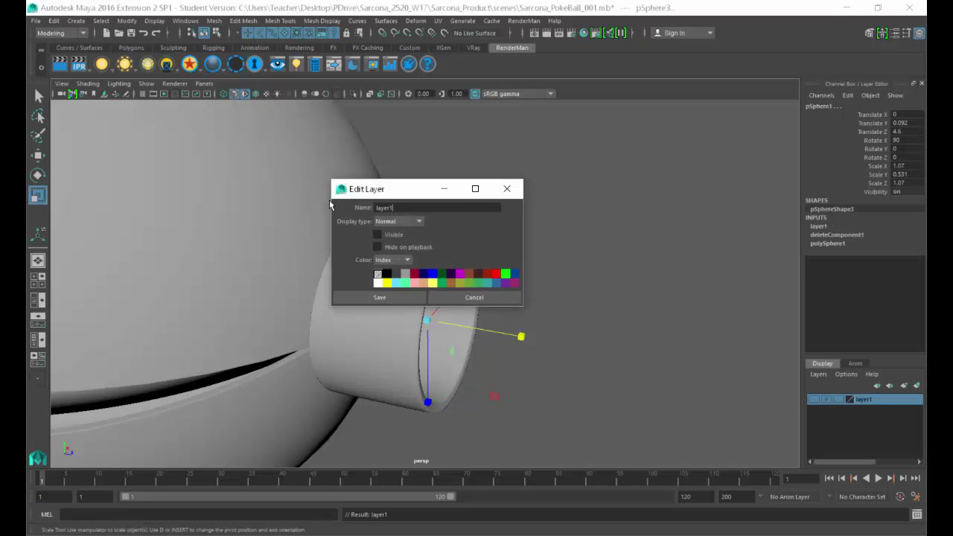
drag(395, 210, 326, 189)
text(Test1)
click(345, 297)
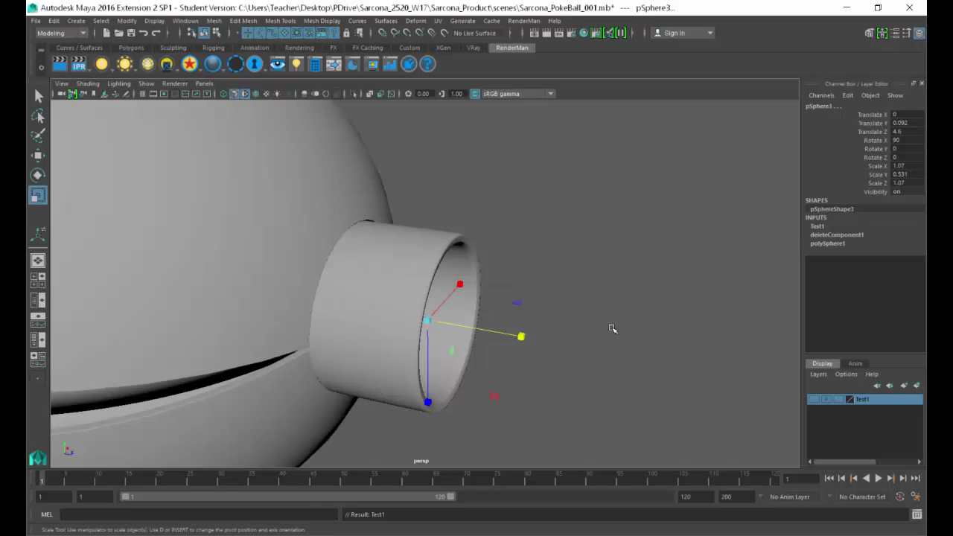
click(583, 300)
- Create a polygon sphere and move it forward into the mouth of the tube at Translate Z 4.557
alt+drag(475, 285, 449, 262)
key(alt+Tab)
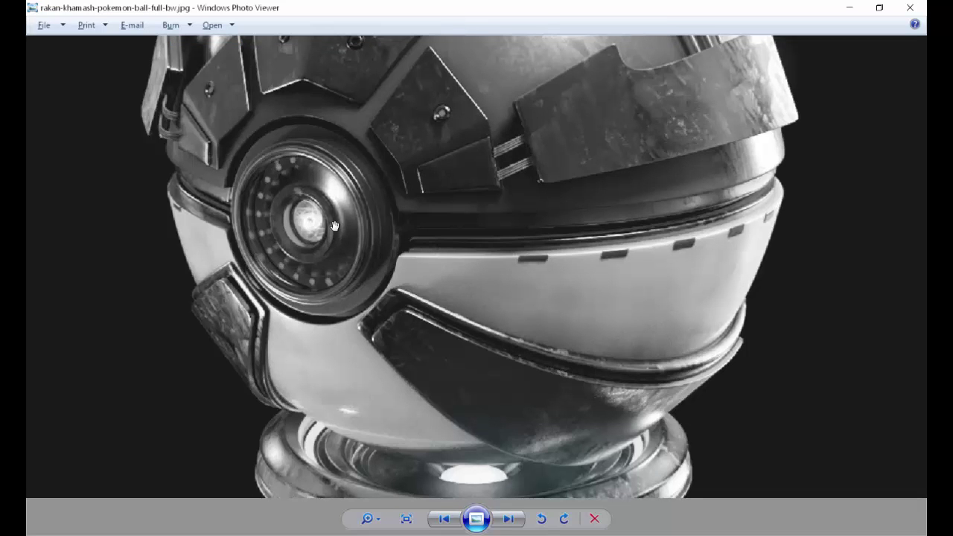
key(alt+Tab)
click(76, 21)
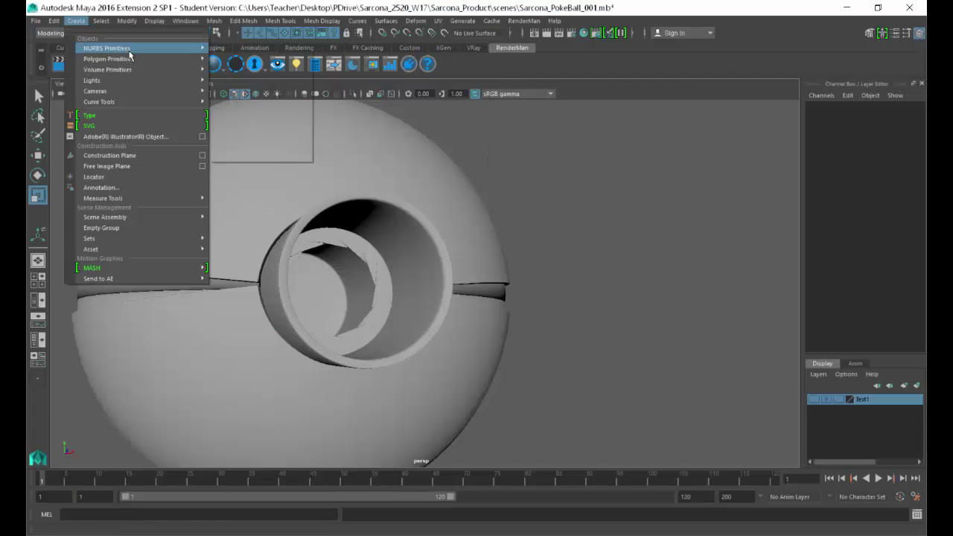
mouse_move(130, 58)
click(240, 67)
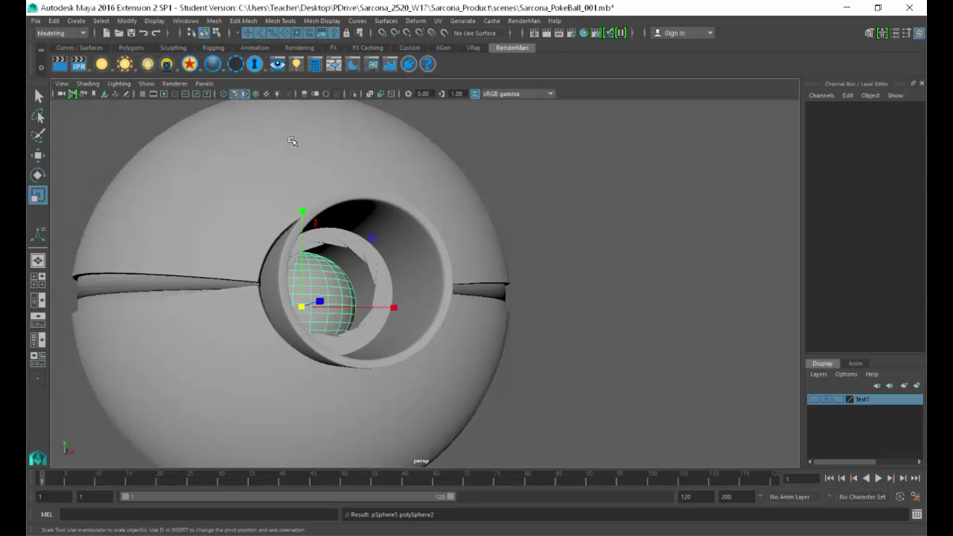
alt+drag(335, 192, 369, 222)
key(e)
key(w)
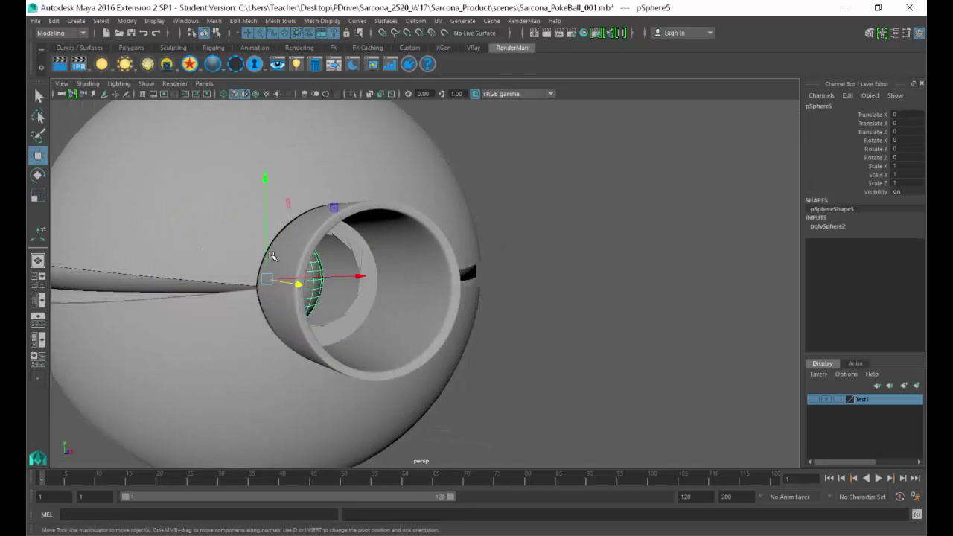
drag(291, 286, 413, 298)
- Rotate the new sphere to 90 degrees in X so its pole faces out of the tube
key(e)
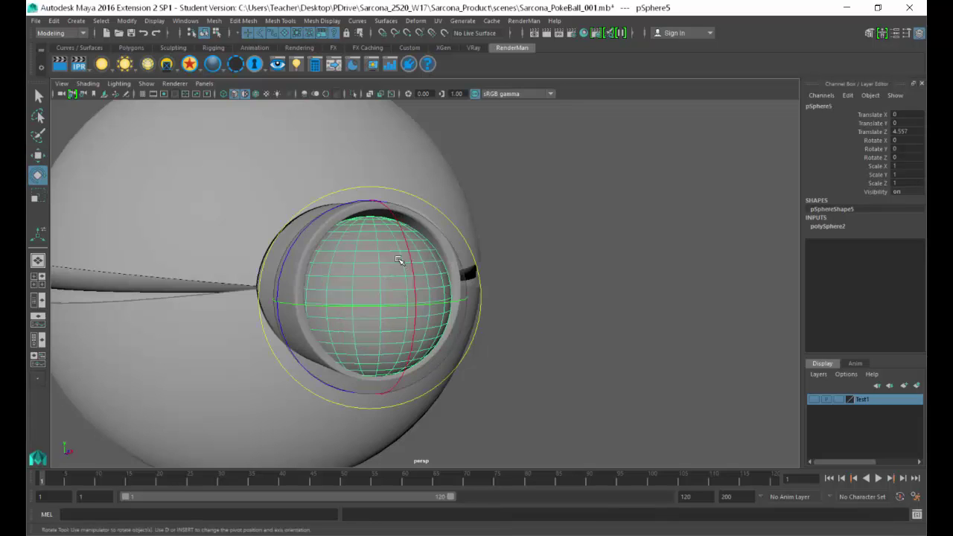
mouse_move(400, 240)
mouse_down()
mouse_move(408, 266)
mouse_move(404, 340)
mouse_move(395, 295)
mouse_move(409, 308)
mouse_move(445, 277)
mouse_move(395, 244)
mouse_up()
key(w)
key(f)
- Extrude two concentric face rings around the sphere's front pole inward to form two grooves
right_drag(395, 243, 398, 280)
click(369, 217)
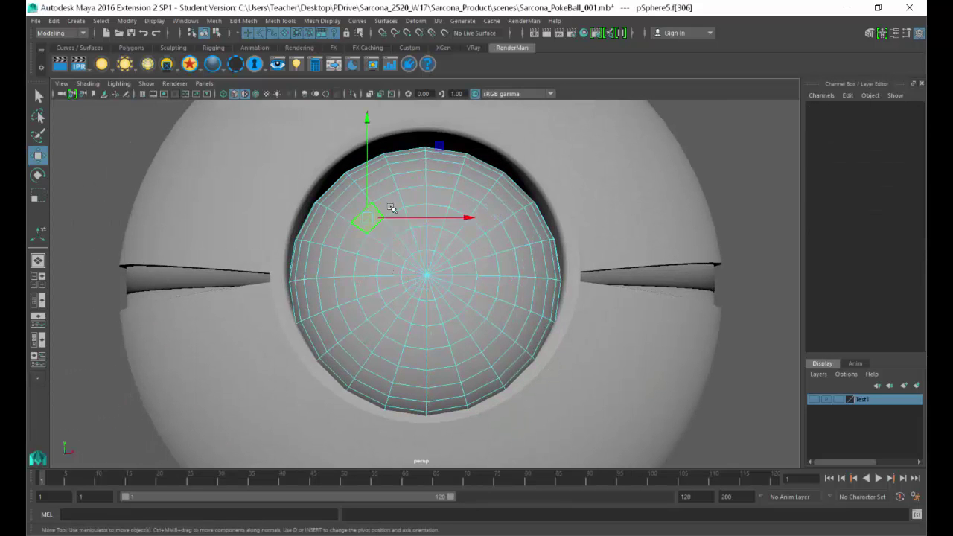
shift+double_click(392, 207)
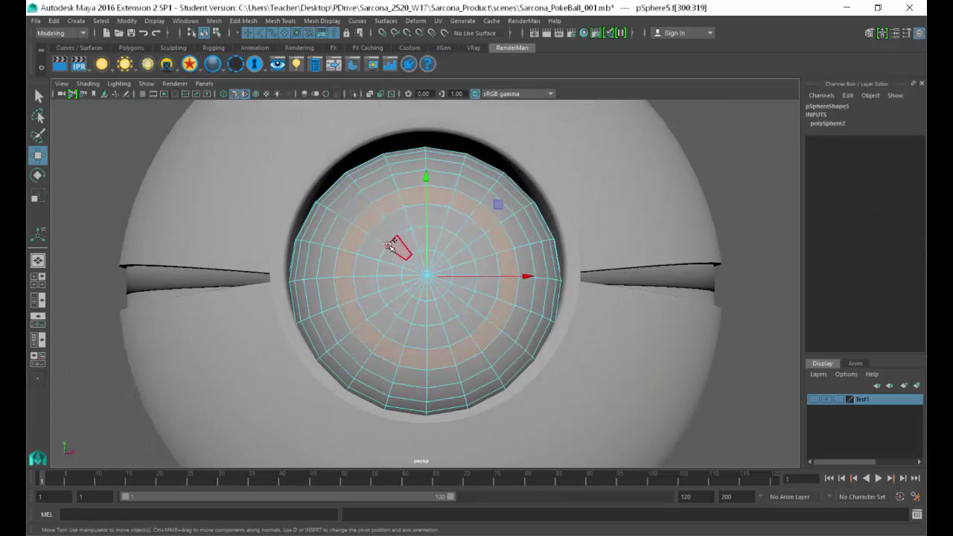
alt+drag(411, 278, 489, 300)
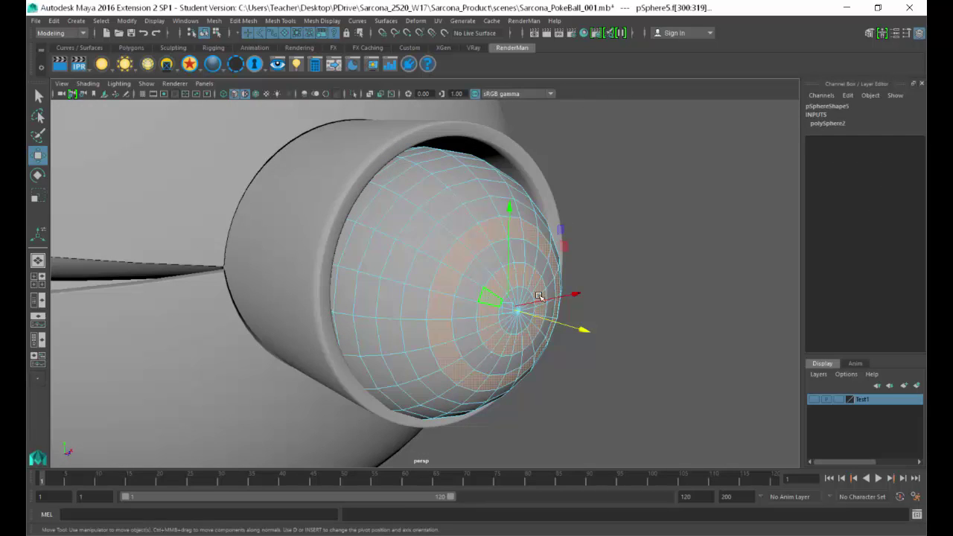
key(ctrl+e)
key(w)
drag(571, 329, 462, 313)
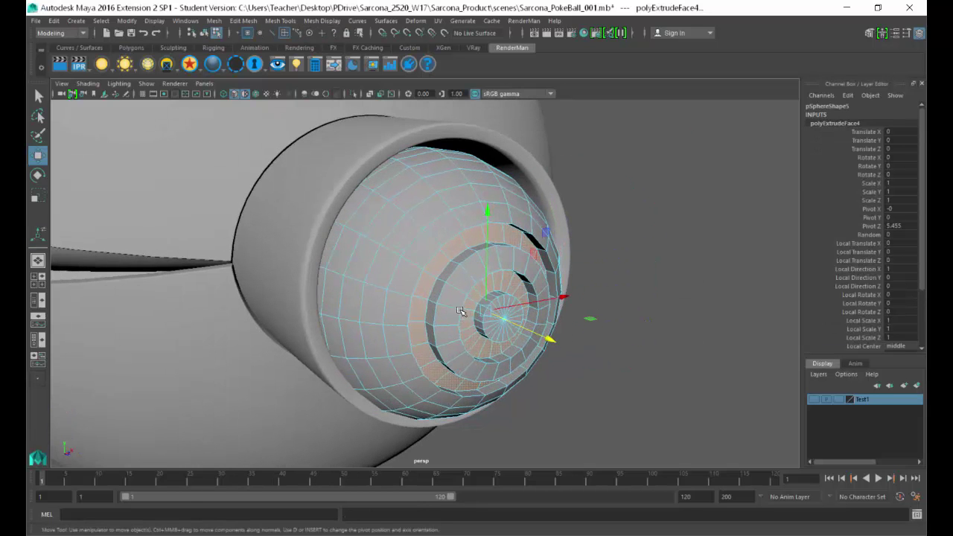
- Select the central cap faces and their surrounding wall at the sphere's front pole and push them inward as a deep recess
alt+middle_drag(452, 309, 415, 292)
alt+right_drag(414, 292, 624, 306)
alt+middle_drag(452, 292, 374, 291)
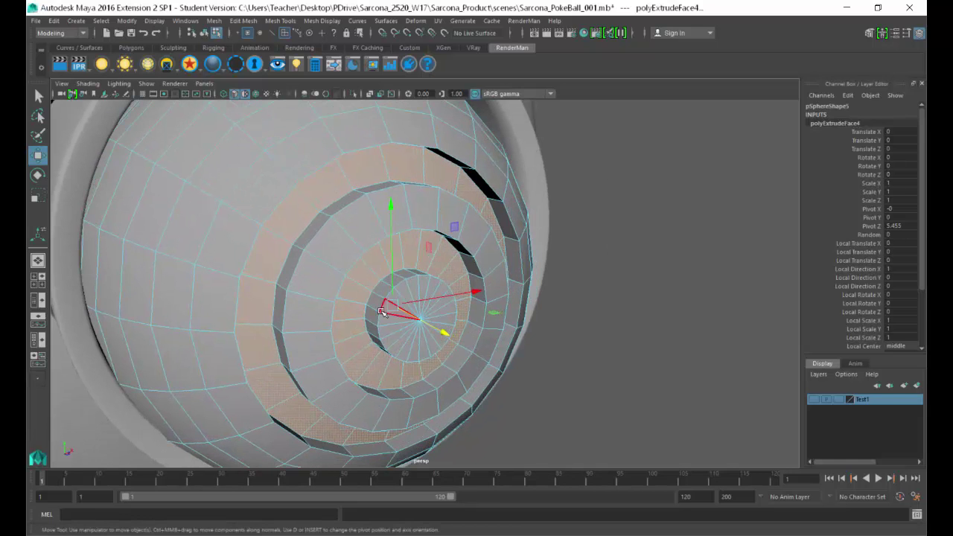
click(381, 311)
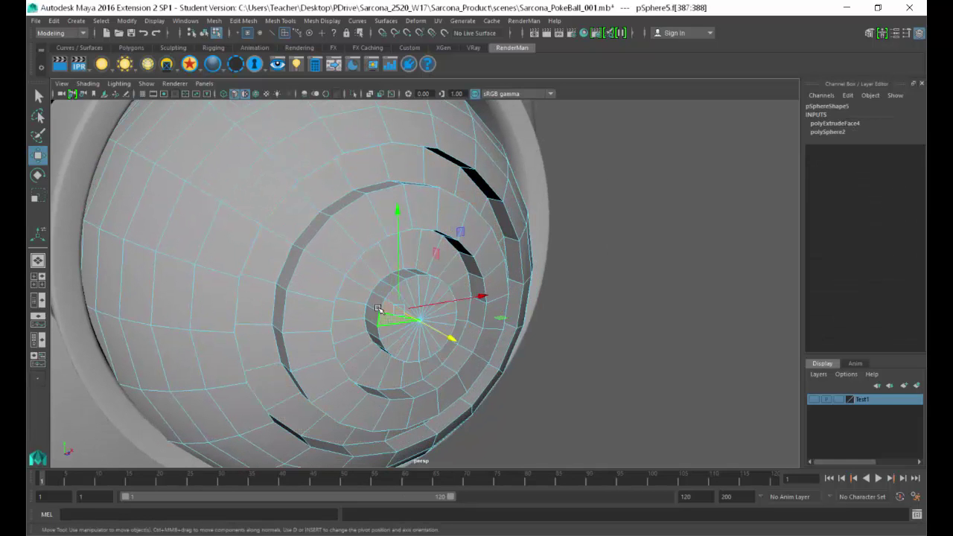
click(373, 301)
shift+double_click(372, 314)
alt+right_drag(383, 318, 427, 328)
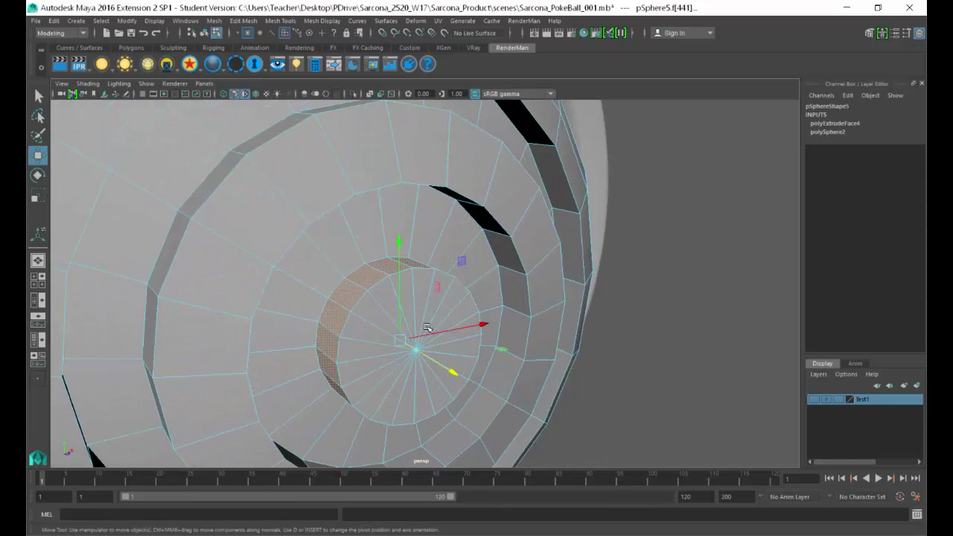
alt+drag(427, 328, 581, 319)
alt+drag(443, 292, 492, 274)
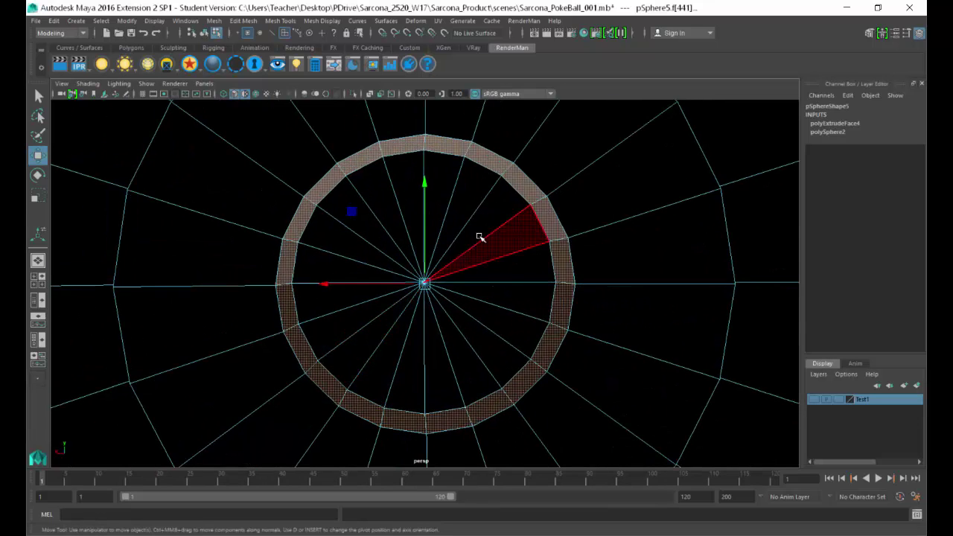
double_click(480, 236)
alt+drag(481, 237, 323, 292)
scroll(371, 307, down, 8)
alt+drag(371, 307, 448, 322)
drag(508, 326, 450, 302)
- Bevel the rim edge loops of the concentric grooves and central recess with a Fraction of 0.2 and 3 segments
alt+drag(450, 302, 476, 285)
right_drag(347, 248, 345, 175)
double_click(346, 172)
alt+drag(353, 184, 339, 207)
shift+double_click(380, 192)
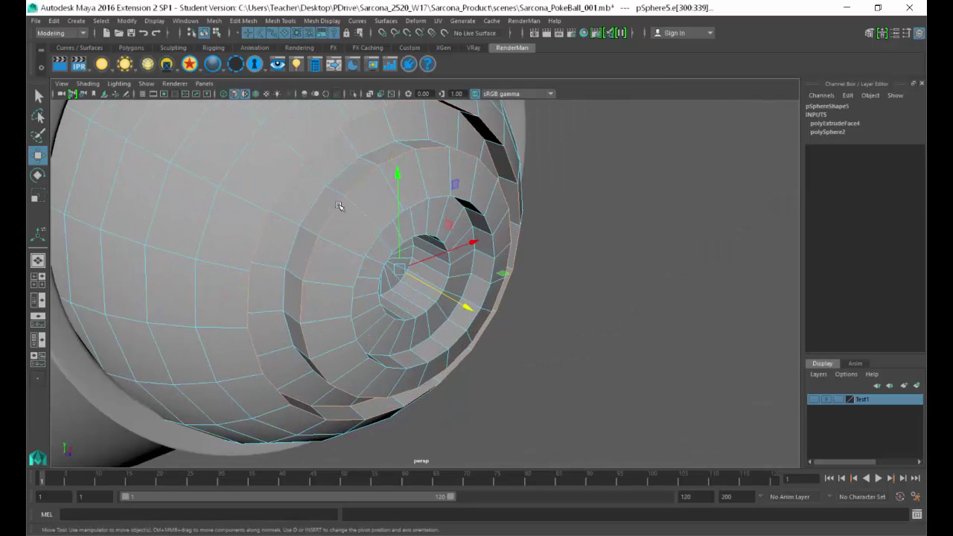
shift+double_click(366, 243)
alt+drag(366, 244, 378, 227)
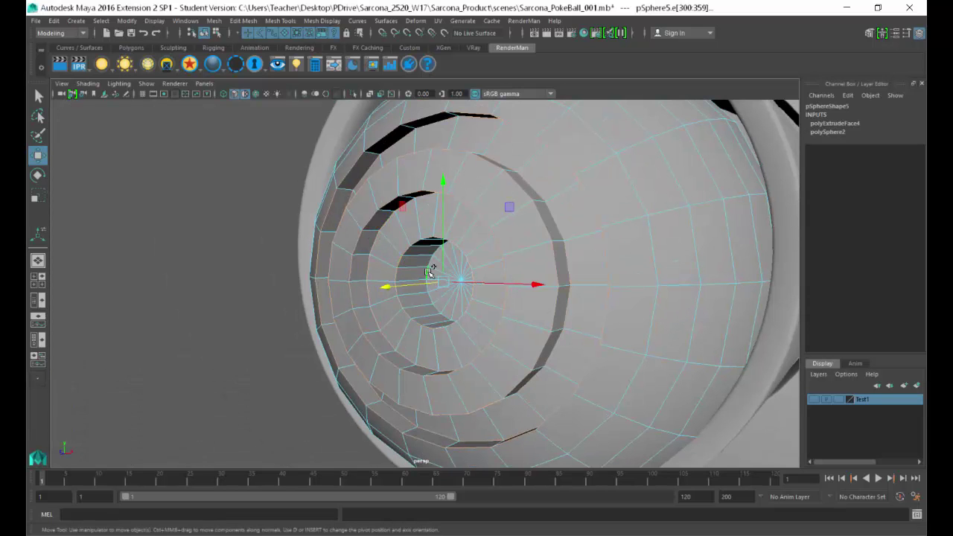
shift+right_drag(392, 231, 416, 235)
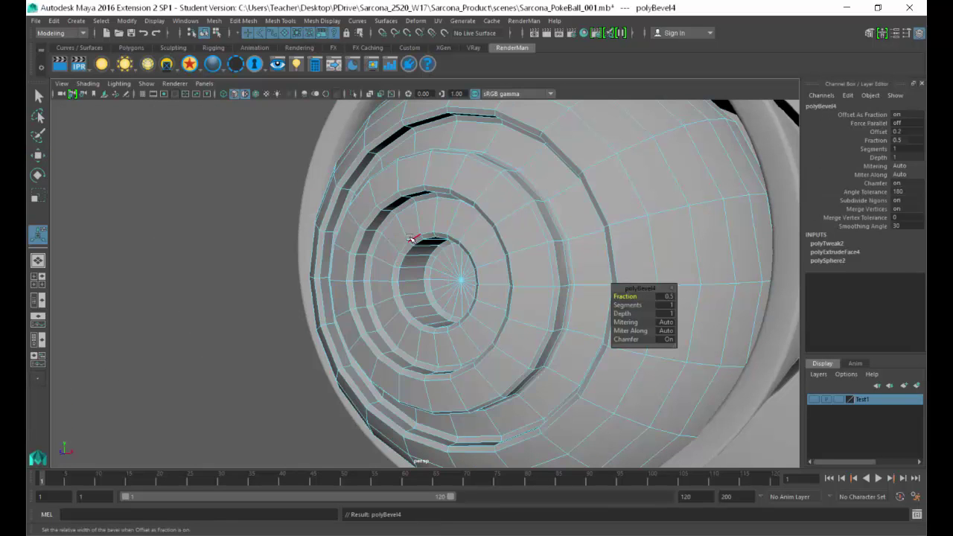
alt+drag(414, 235, 502, 259)
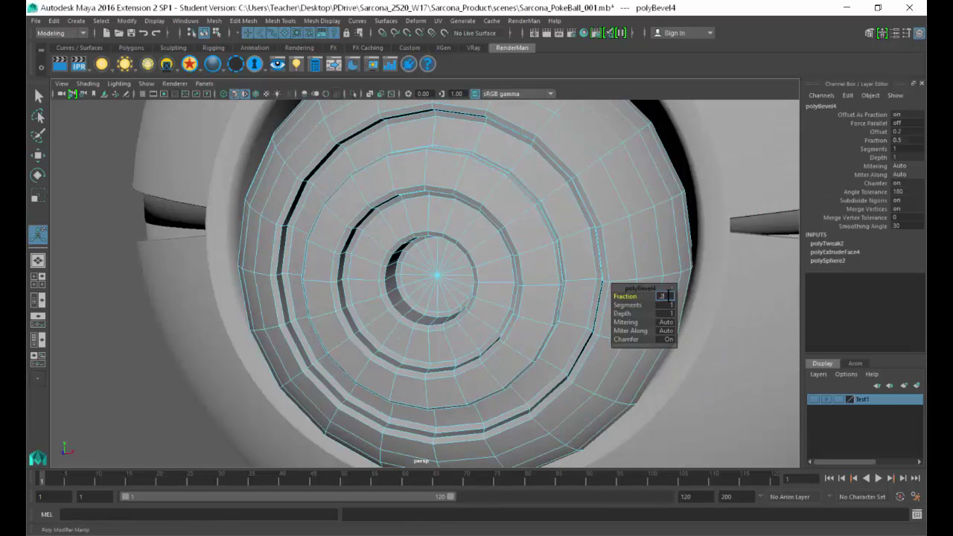
key(Return)
text(3)
key(Return)
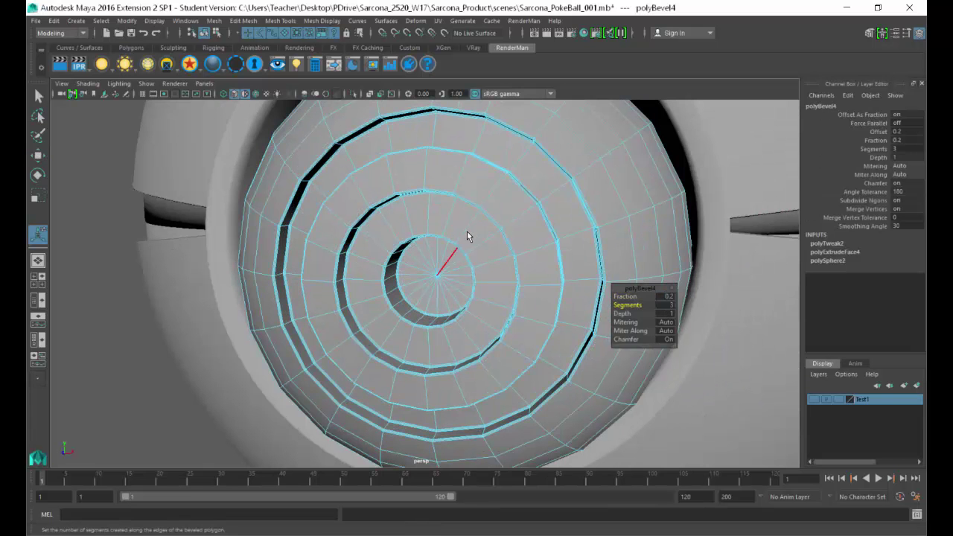
- Return to object mode and turn on smooth mesh preview for the grooved sphere
key(q)
key(F8)
key(3)
click(182, 290)
alt+drag(183, 290, 472, 293)
scroll(354, 280, down, 7)
- Move the grooved sphere up to Translate Y 0.102 and back into the tube at Translate Z 4.139
click(382, 230)
key(w)
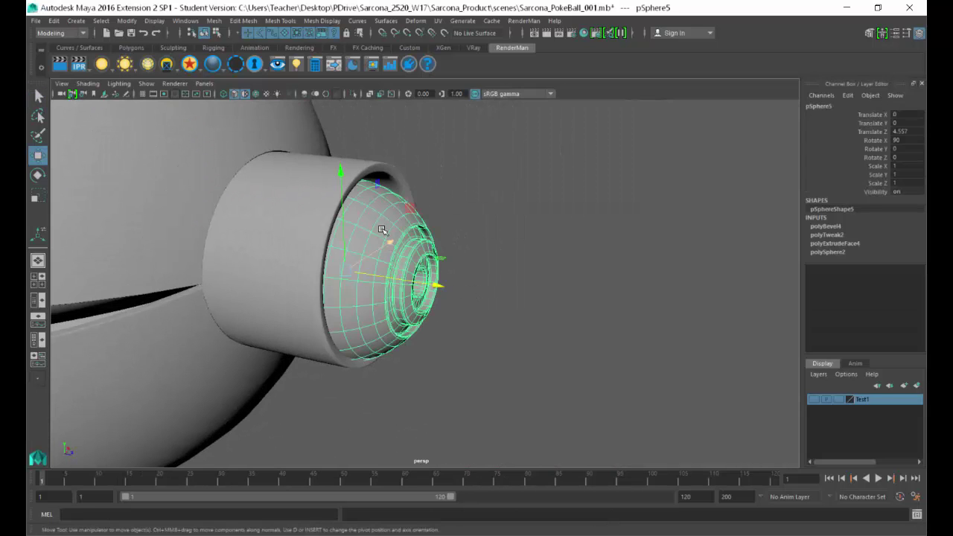
drag(346, 199, 347, 189)
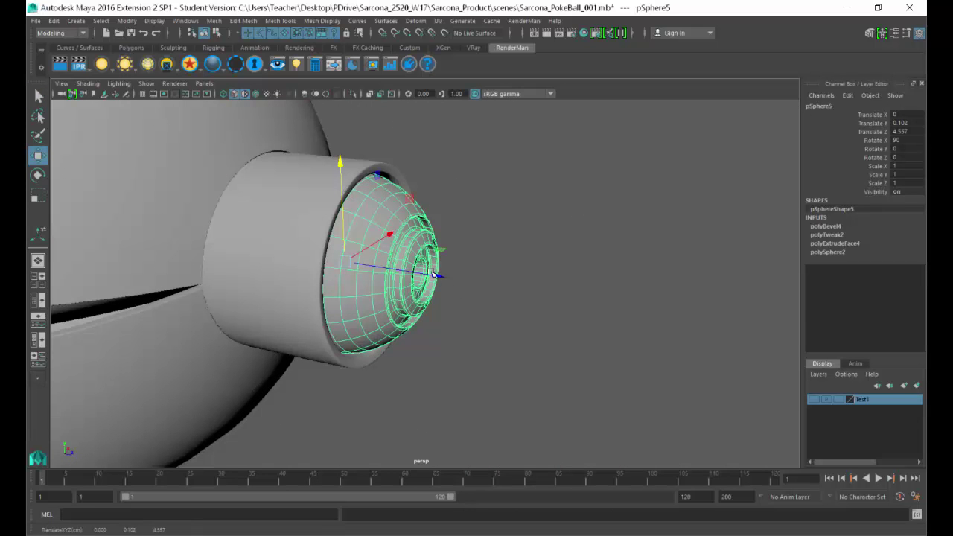
drag(436, 277, 400, 271)
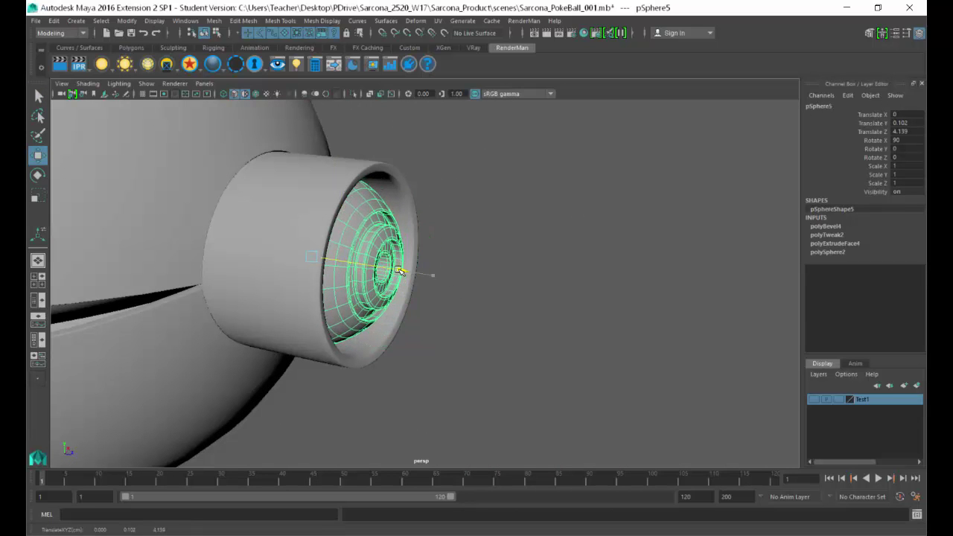
- Show the Test1 layer to compare the dome lens with the grooved sphere, hide it again and reselect the sphere
click(817, 401)
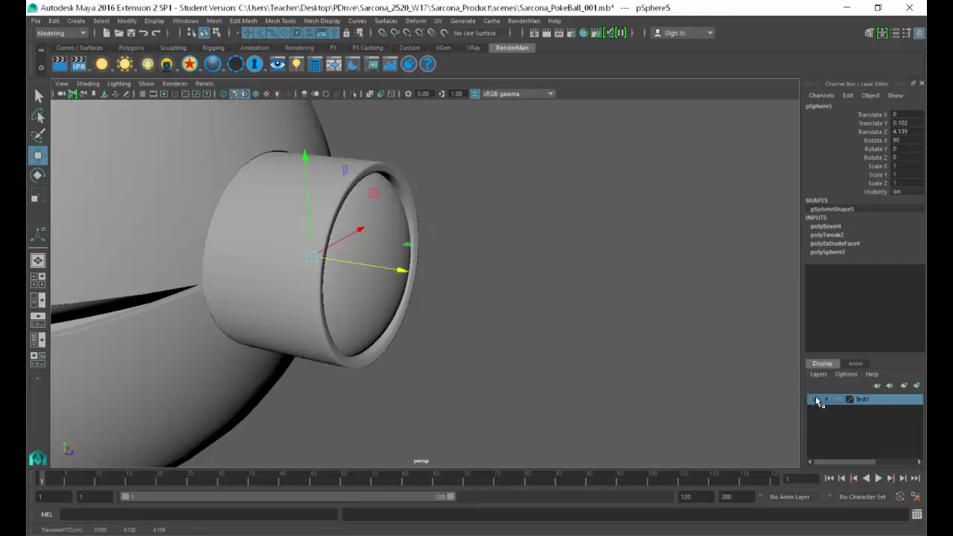
click(515, 251)
mouse_move(515, 251)
alt+mouse_down()
mouse_move(472, 257)
mouse_move(496, 253)
alt+mouse_up()
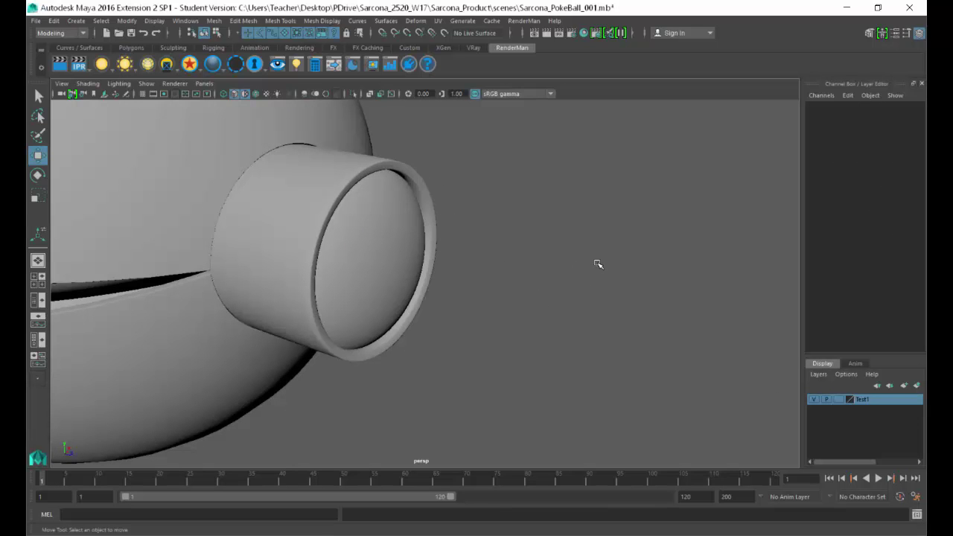
click(816, 400)
alt+drag(608, 308, 432, 257)
click(408, 248)
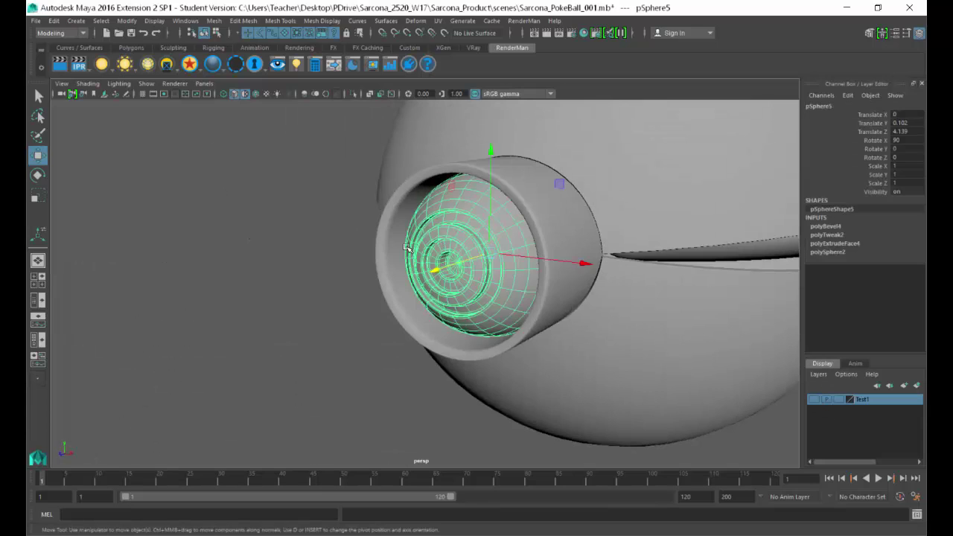
- Check the reference lens image and create a polygon cube in front of the lens at Translate Z 5.975
key(alt+Tab)
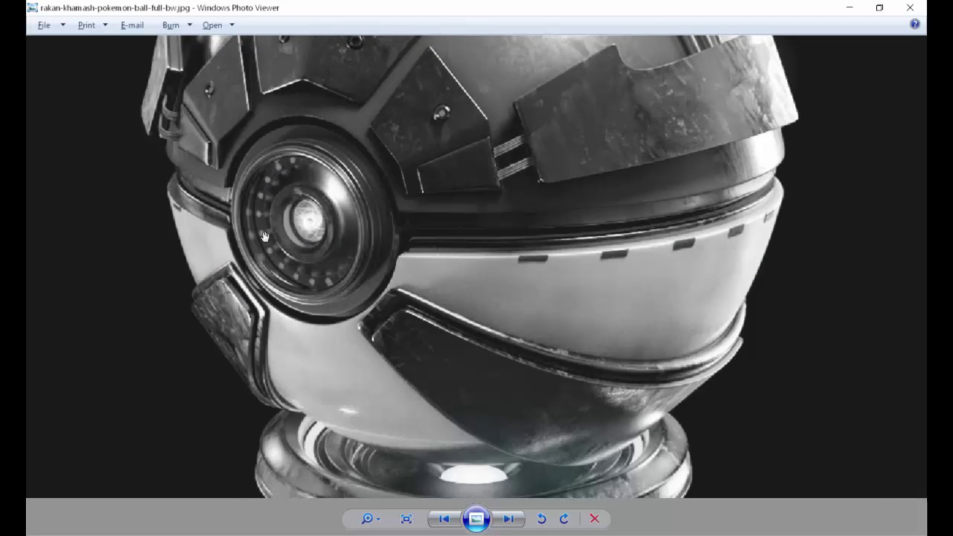
key(alt+Tab)
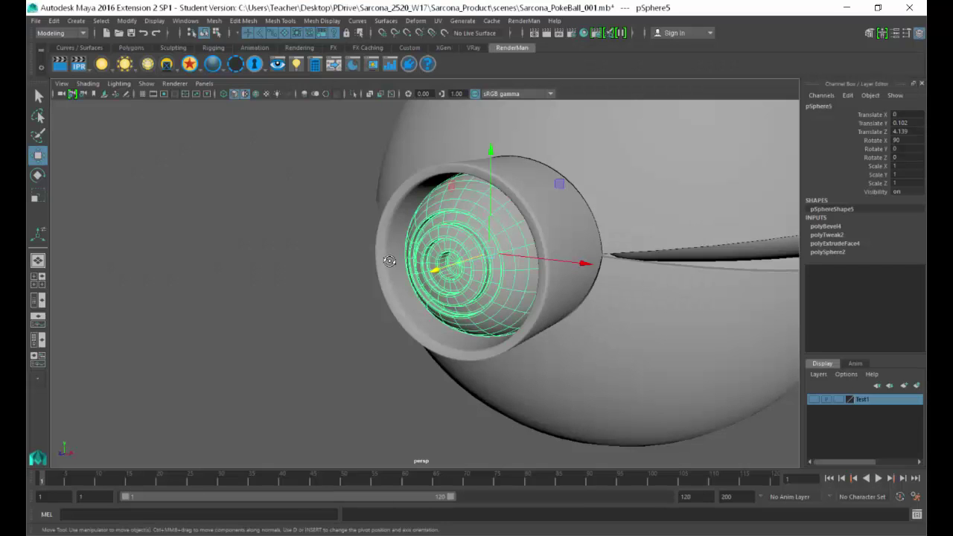
alt+drag(390, 261, 678, 291)
scroll(679, 291, up, 4)
click(79, 22)
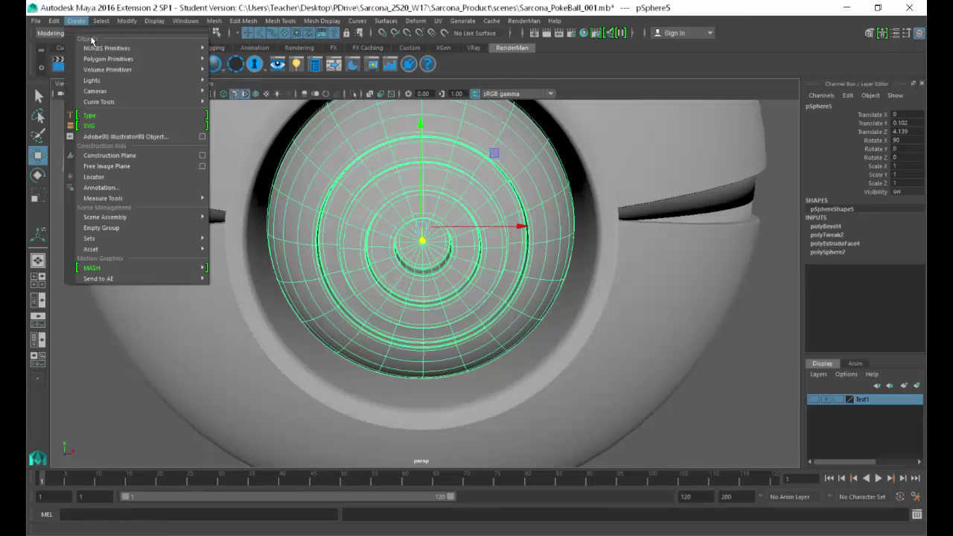
mouse_move(160, 59)
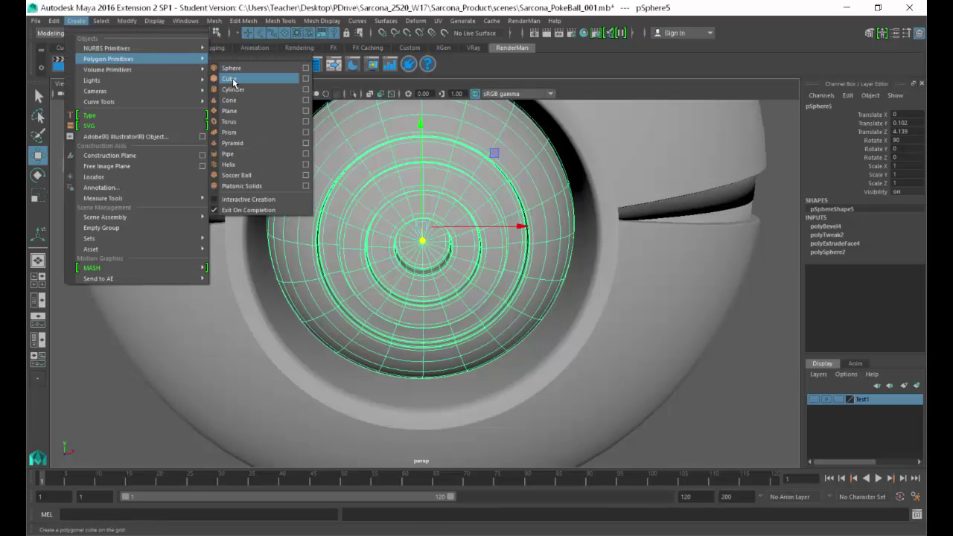
click(233, 78)
alt+drag(360, 200, 676, 300)
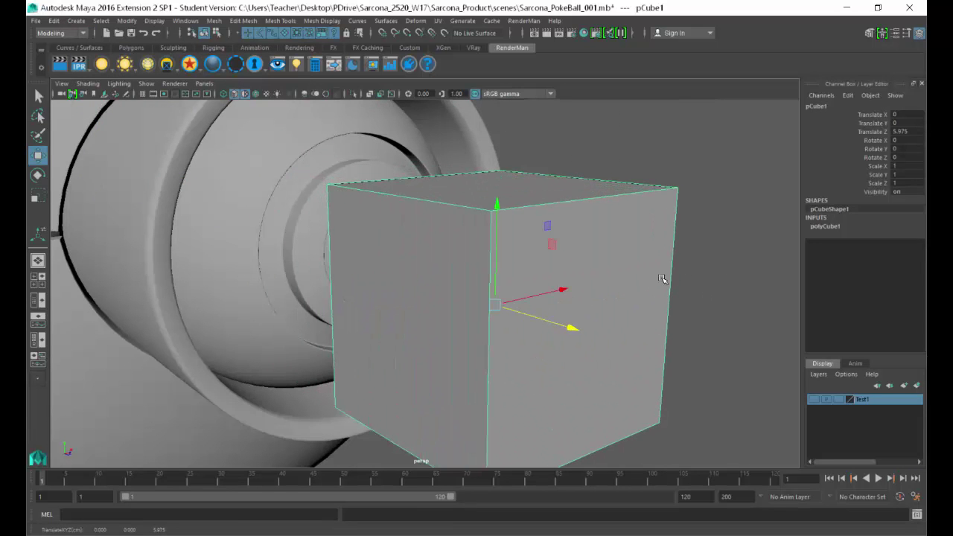
- Turn on smooth mesh preview for the cube and scale it uniformly to 0.165
key(3)
key(r)
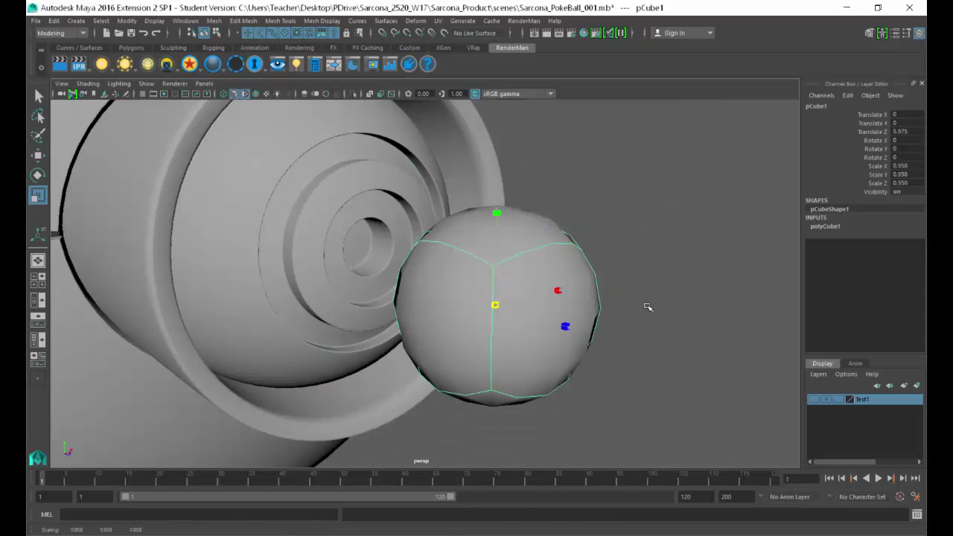
middle_drag(648, 311, 584, 305)
middle_drag(640, 292, 572, 298)
- In the front view, set the grooved sphere's Translate Y to 0 so it is centred with the small cube
key(space)
drag(591, 294, 583, 306)
scroll(708, 323, up, 1)
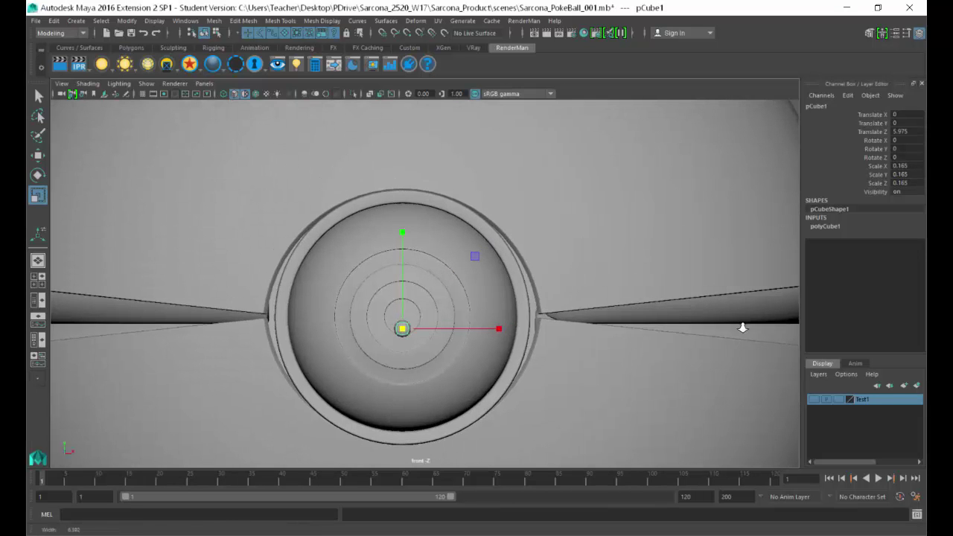
scroll(670, 321, up, 1)
scroll(638, 320, up, 1)
scroll(461, 253, up, 2)
key(w)
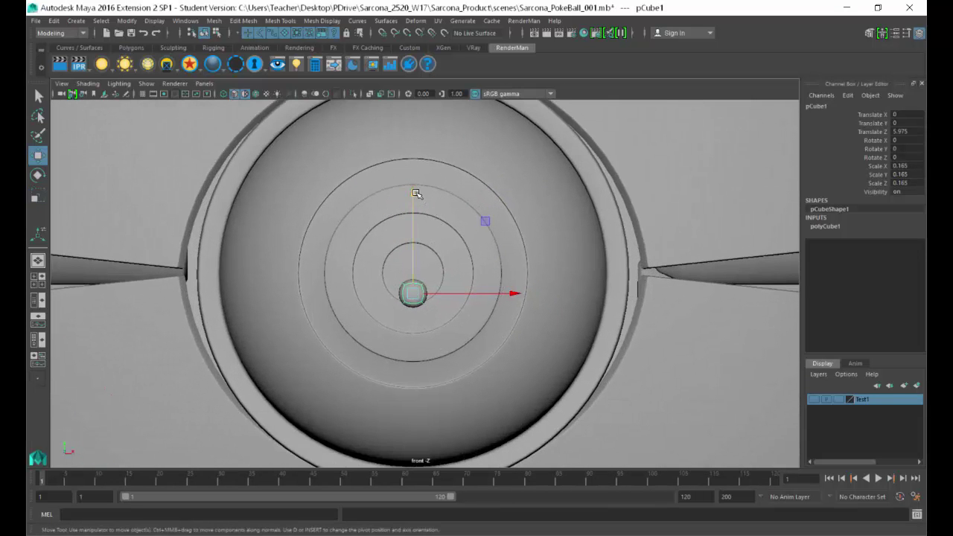
click(432, 209)
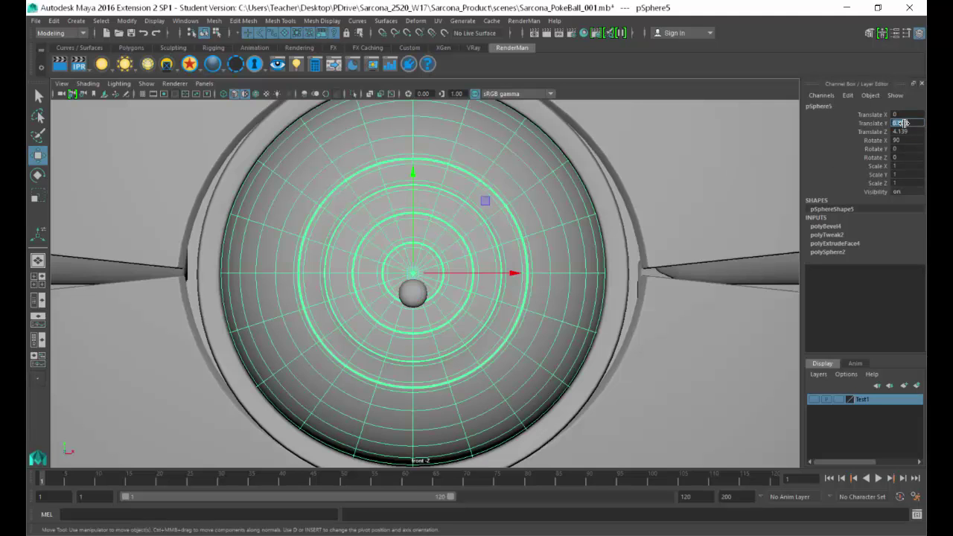
key(Return)
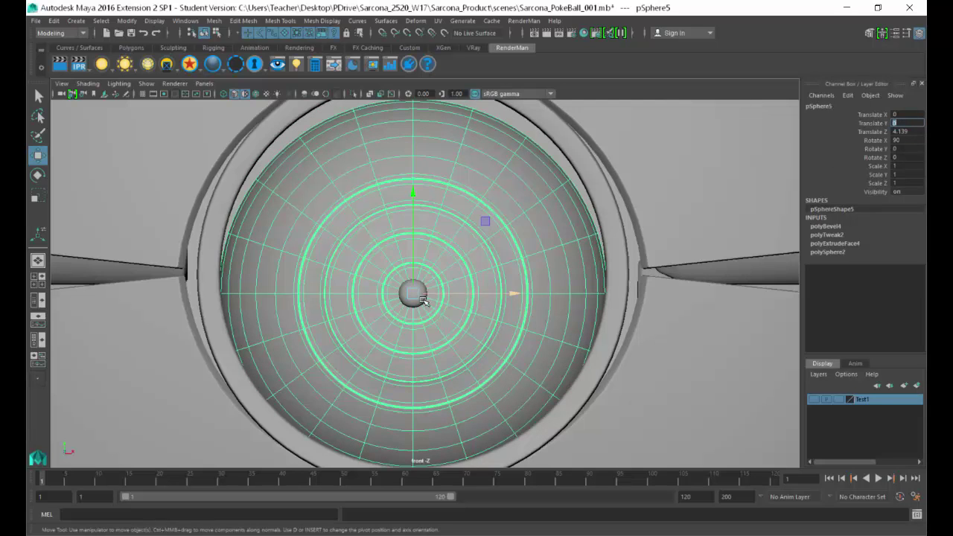
- Move the small smoothed cube to Translate X -0.444 and Y -0.249, and scale it uniformly to 0.096
click(414, 301)
click(402, 289)
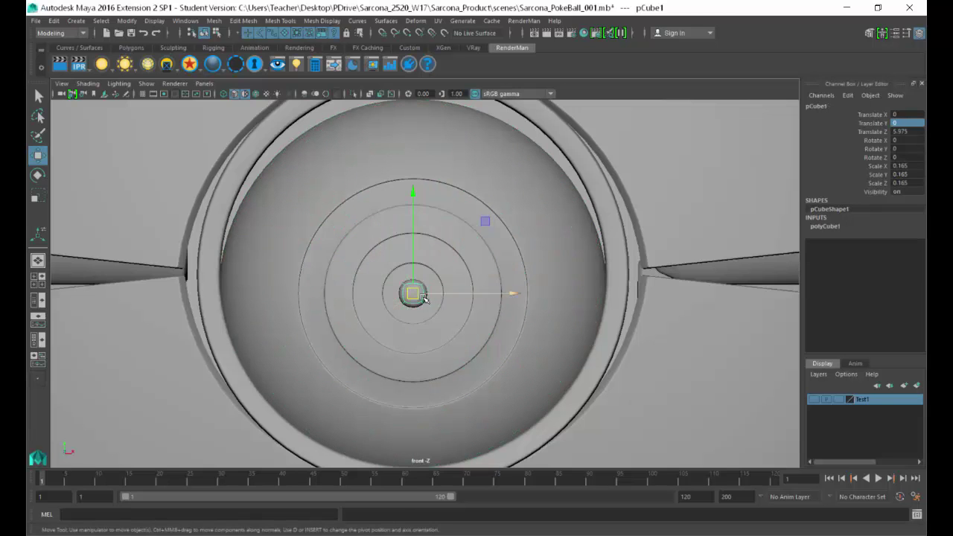
drag(414, 297, 345, 334)
key(r)
key(w)
key(space)
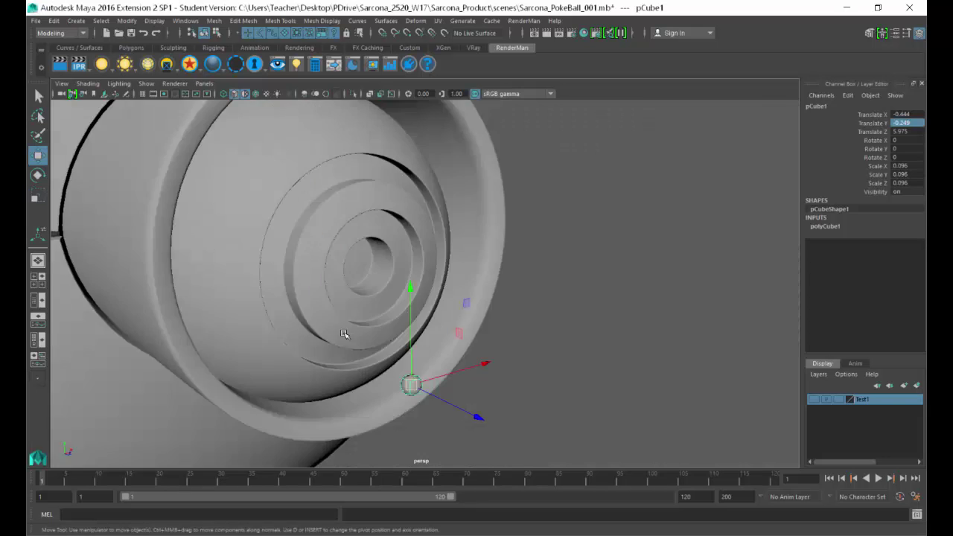
- Push the small ball back against the lens at the outer groove, at Translate X -0.51 and about Z 4.9
alt+drag(400, 349, 504, 392)
drag(588, 411, 355, 369)
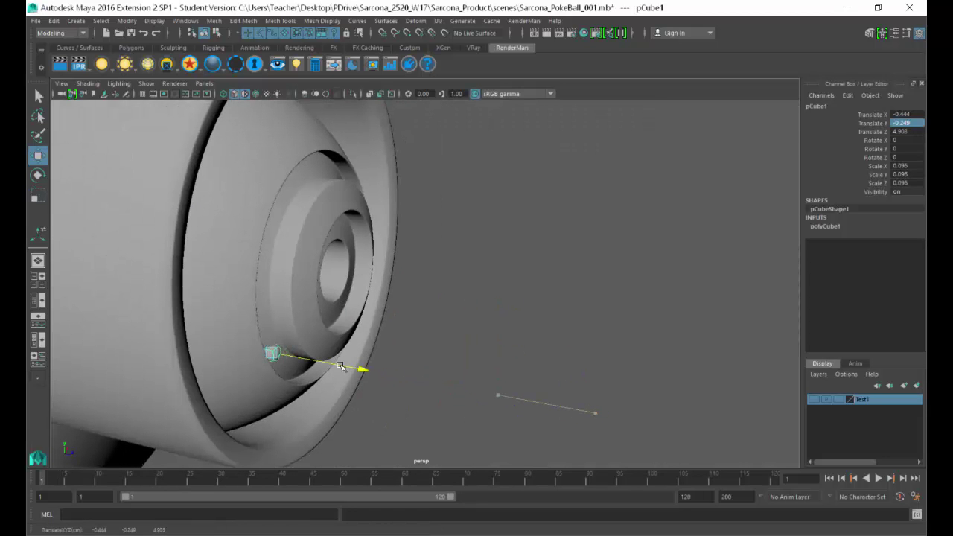
key(f)
alt+drag(487, 376, 504, 314)
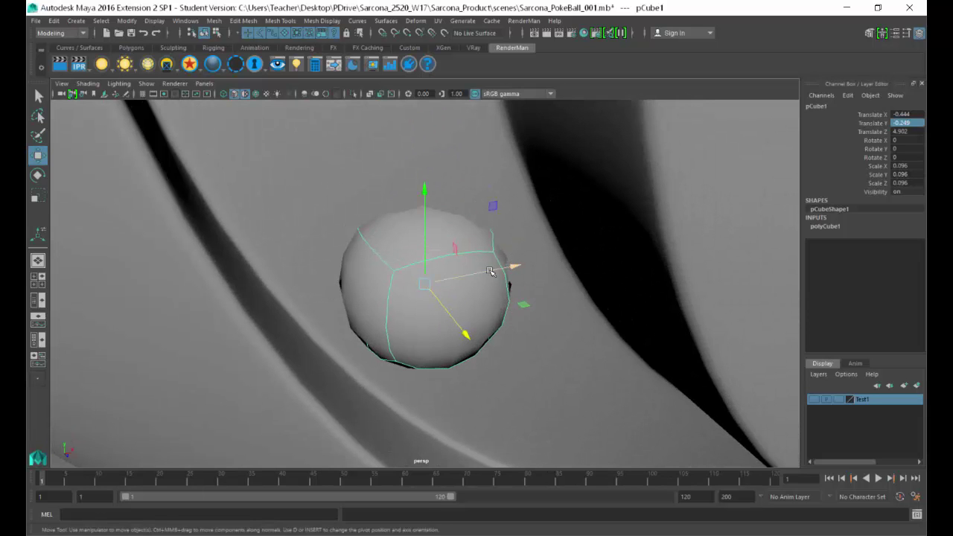
drag(490, 271, 279, 310)
mouse_move(365, 347)
alt+mouse_down()
mouse_move(377, 326)
mouse_move(372, 355)
alt+mouse_up()
- Duplicate the small ball in the front view, group the copy about the lens centre and set the group's Rotate Z to 10
key(space)
alt+right_drag(339, 345, 532, 362)
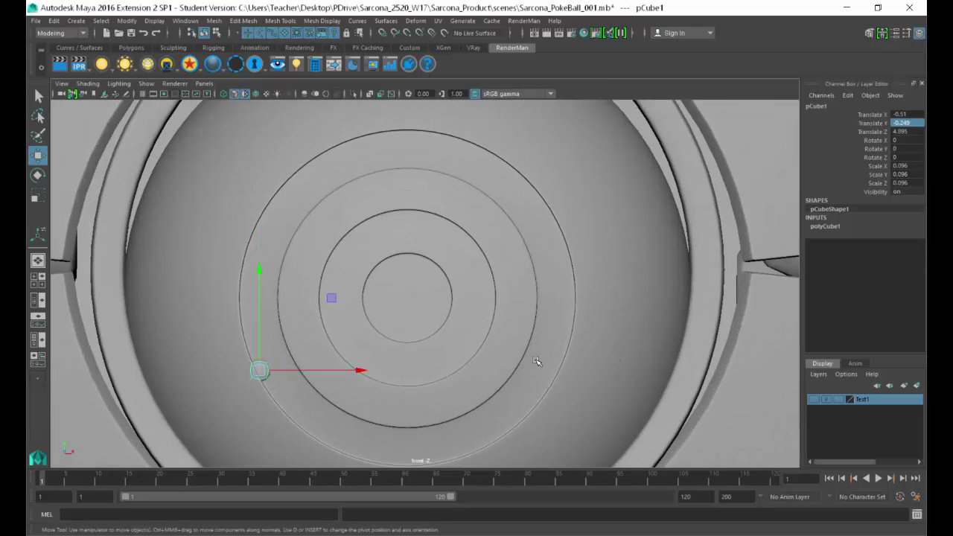
key(q)
key(w)
key(ctrl+g)
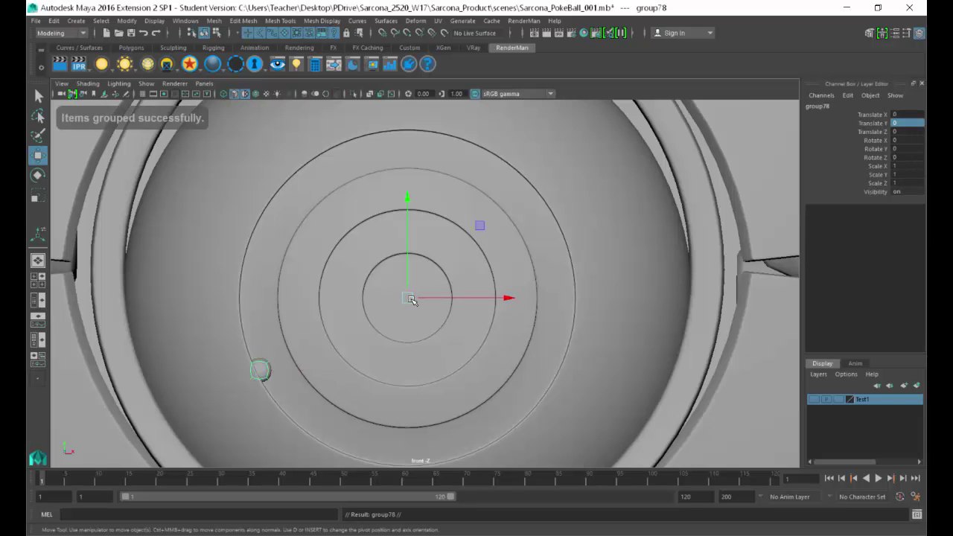
key(e)
drag(472, 223, 488, 241)
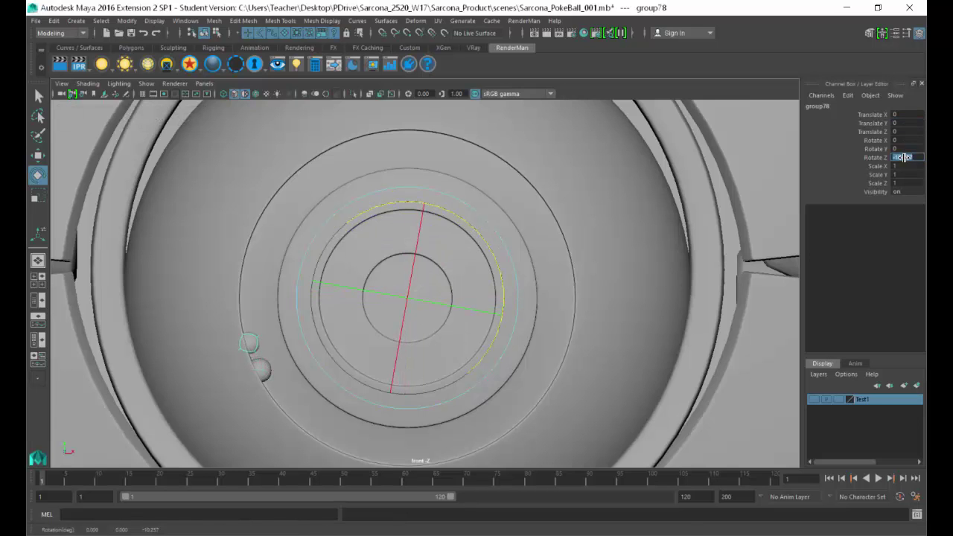
text(10)
key(Return)
scroll(581, 240, down, 3)
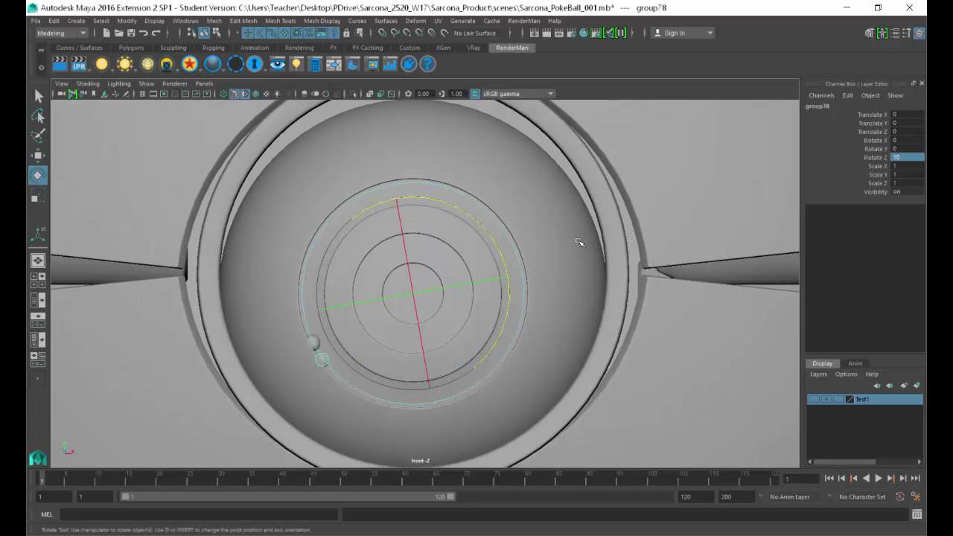
- Repeat the duplicate with its 10-degree rotation until the small balls form a full ring around the outer groove
key(shift+d)
key(shift+d)
key(shift+d)
key(shift+d)
key(shift+d)
key(shift+d)
key(shift+d)
key(shift+d)
key(shift+d)
key(shift+d)
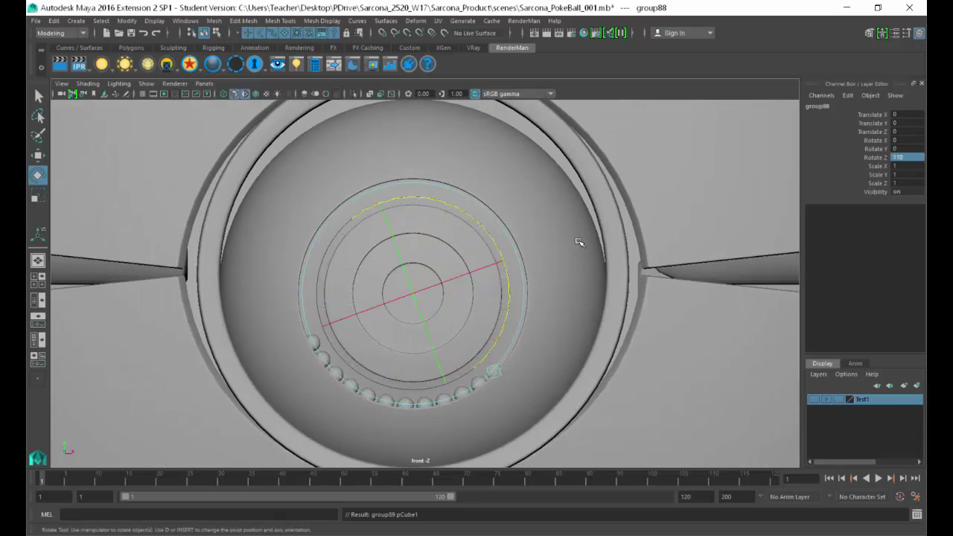
key(shift+d)
key(shift+d)
key(shift+d)
key(shift+d)
key(shift+d)
key(shift+d)
key(shift+d)
key(shift+d)
key(shift+d)
key(shift+d)
key(shift+d)
key(shift+d)
key(shift+d)
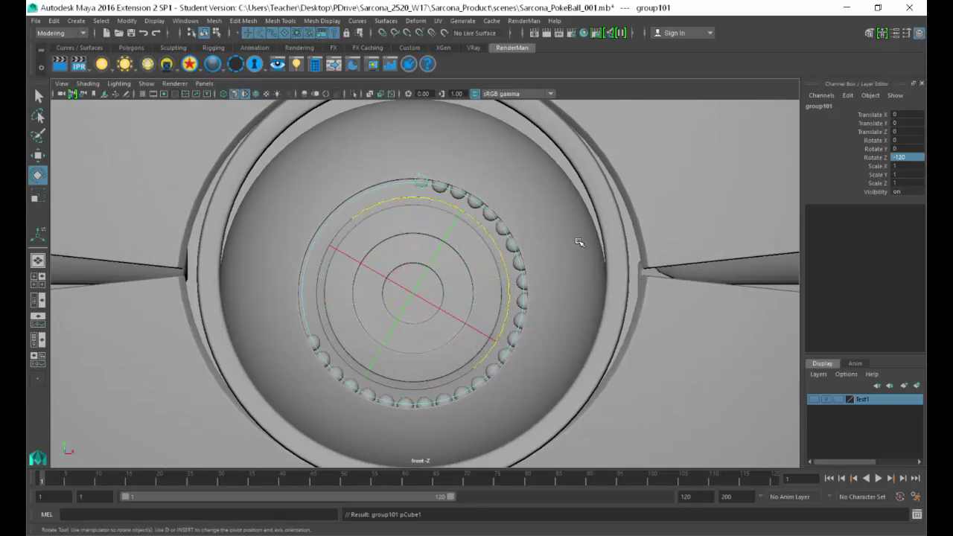
key(shift+d)
key(shift+d)
key(shift+d)
key(shift+d)
key(shift+d)
key(shift+d)
key(shift+d)
key(shift+d)
key(shift+d)
key(shift+d)
key(shift+d)
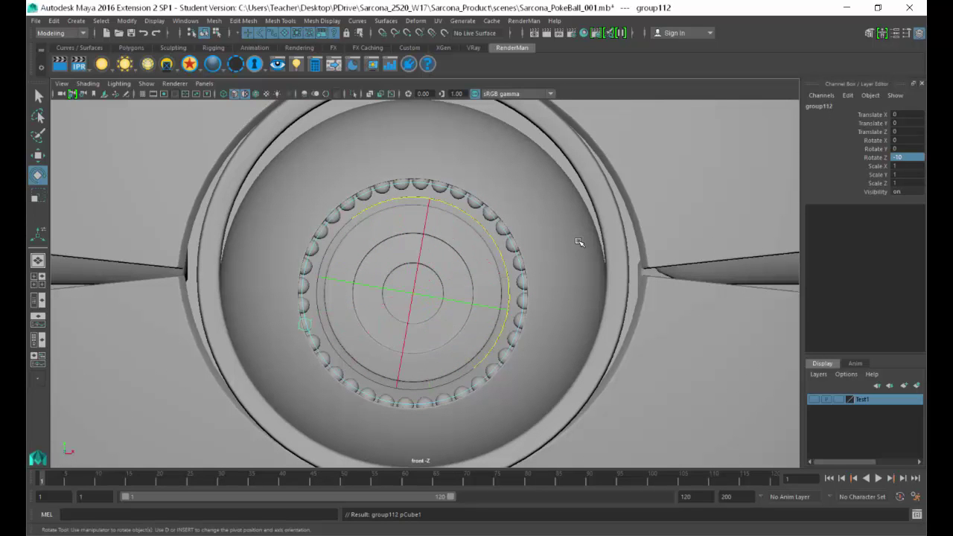
- Deselect everything and inspect the ring of balls on the lens from several angles in the perspective view
key(space)
drag(577, 241, 577, 215)
alt+drag(507, 268, 489, 300)
mouse_move(489, 299)
alt+right_down()
mouse_move(504, 289)
mouse_move(489, 295)
alt+right_up()
click(692, 334)
alt+drag(691, 335, 595, 331)
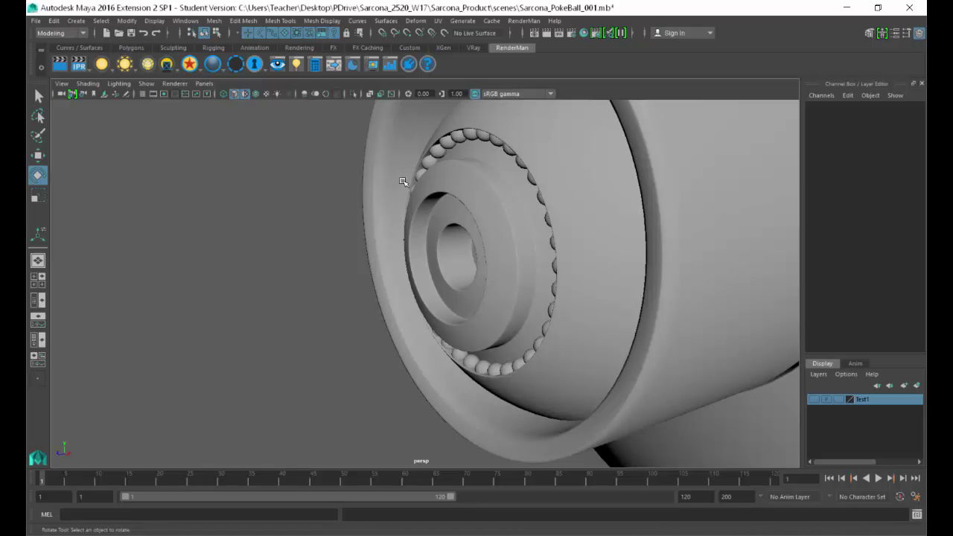
alt+drag(402, 182, 541, 216)
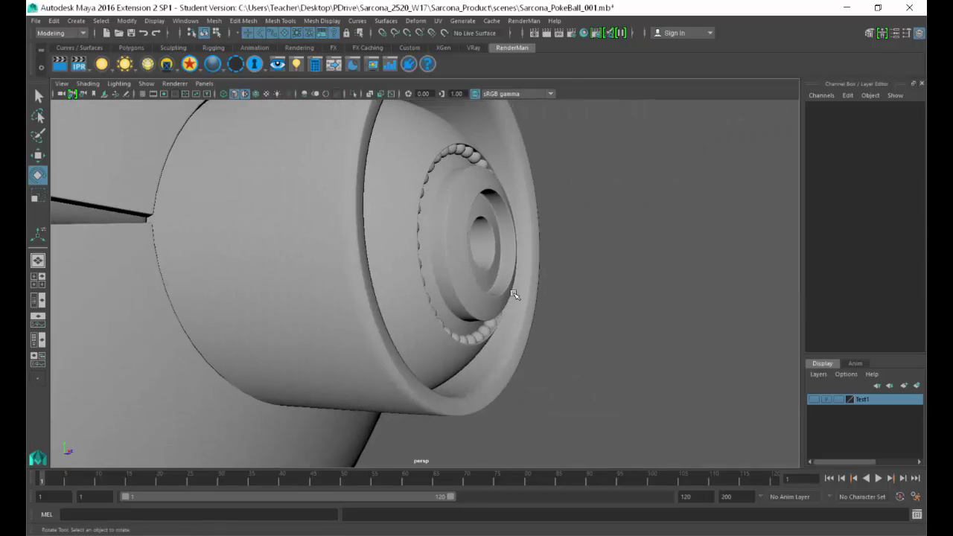
- Switch to Windows Photo Viewer and browse the reference images for the Pokeball MK2 render with the red dome lens
key(alt+Tab)
key(Right)
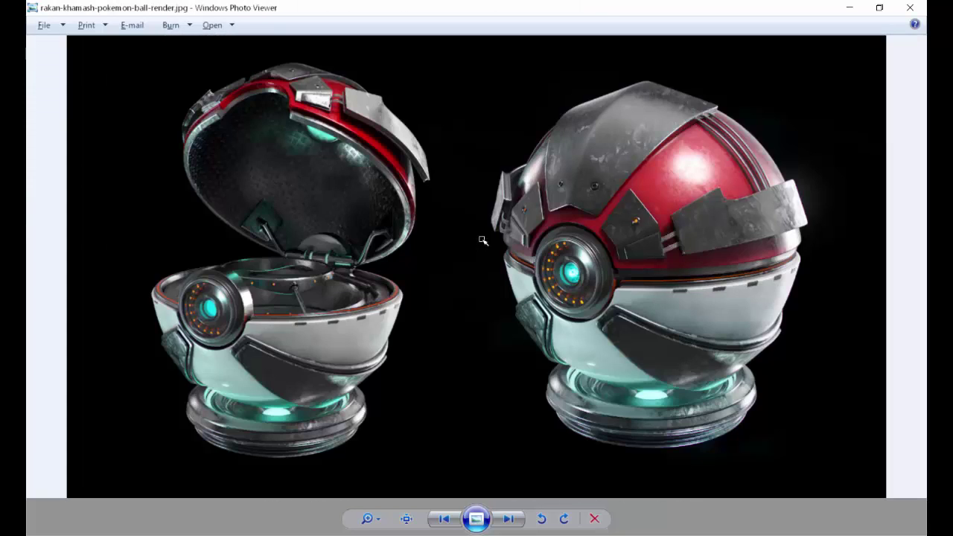
scroll(615, 281, up, 3)
scroll(584, 284, down, 3)
key(Left)
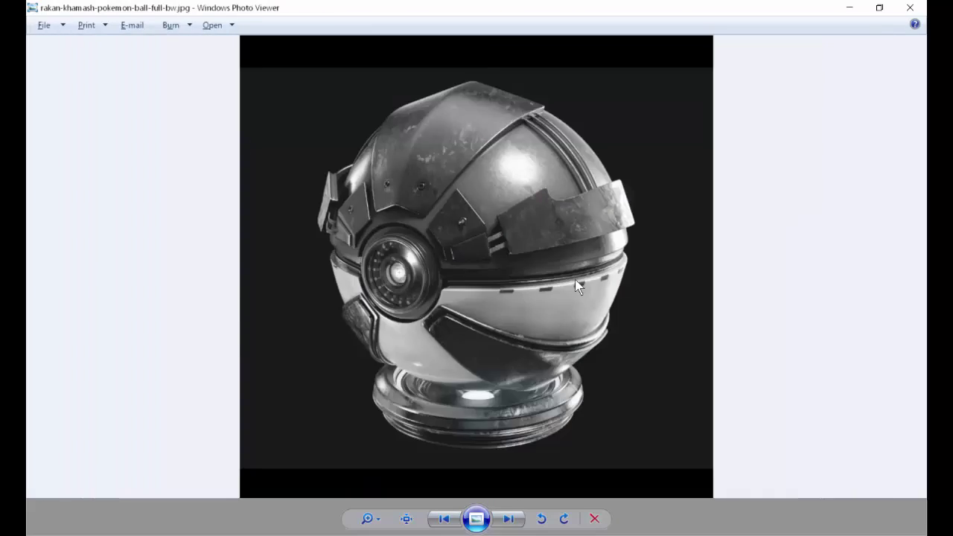
key(Right)
key(Right)
key(Right)
key(Right)
key(Right)
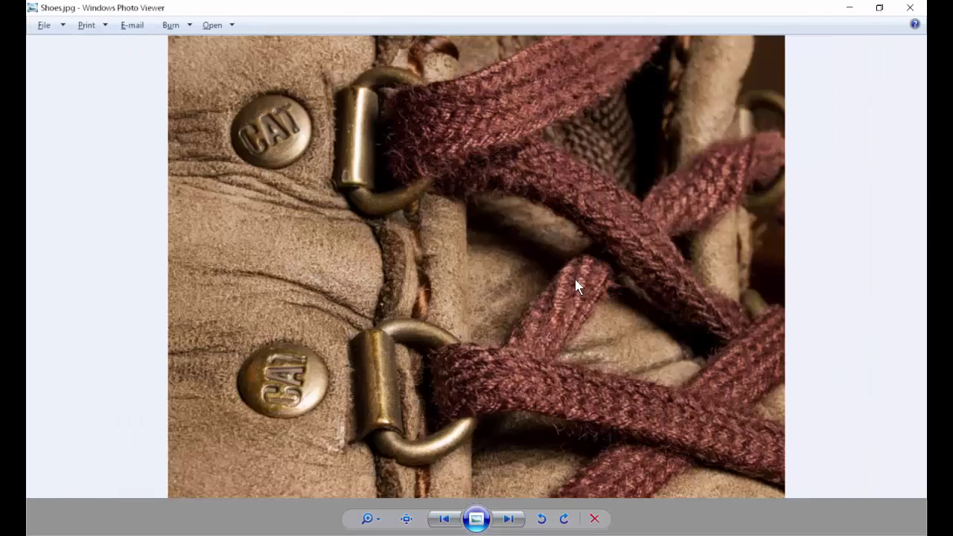
key(Right)
key(Right)
key(Right)
key(Right)
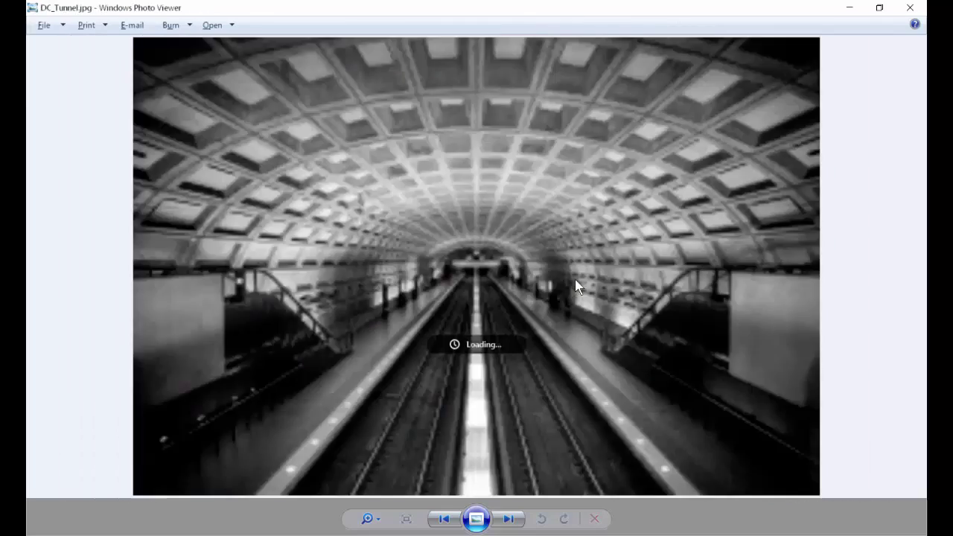
key(Right)
key(Right)
key(Right)
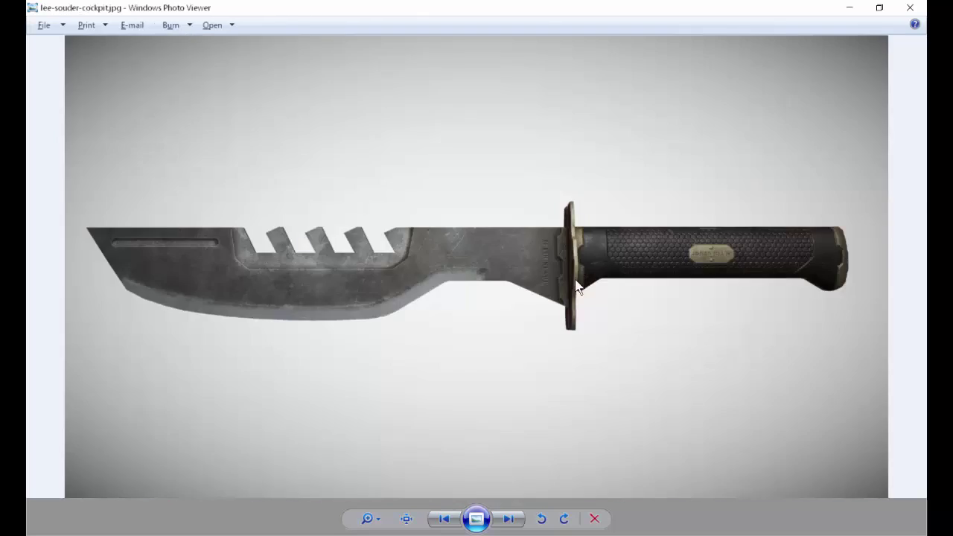
key(Right)
key(Right)
key(Left)
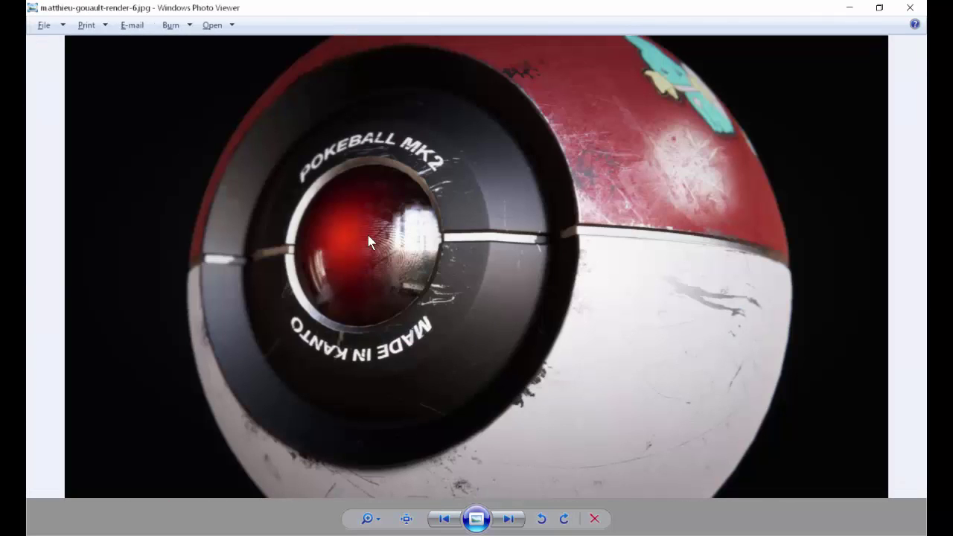
- Return to Maya and compare the grooved sphere and its ball ring with the red dome lens reference, leaving nothing selected
key(alt+Tab)
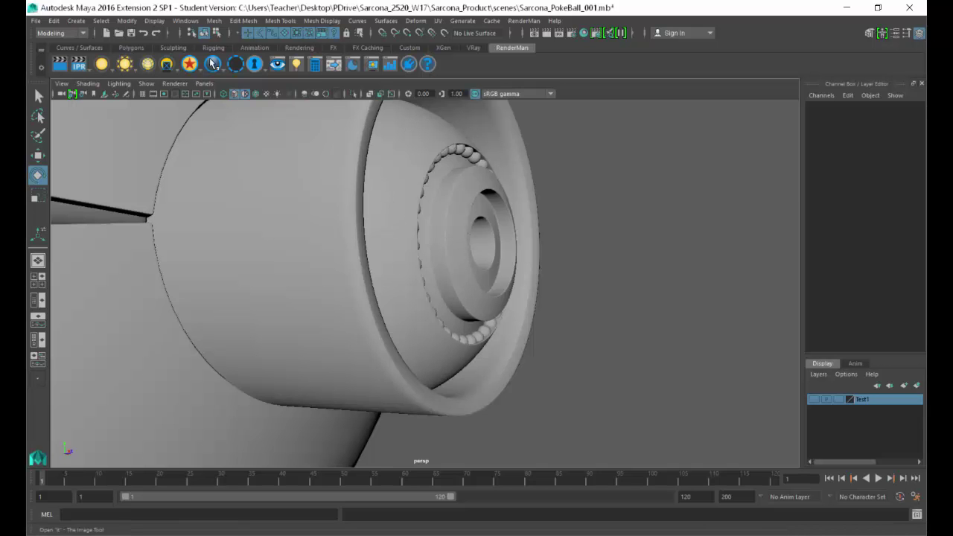
click(389, 148)
alt+drag(493, 108, 439, 108)
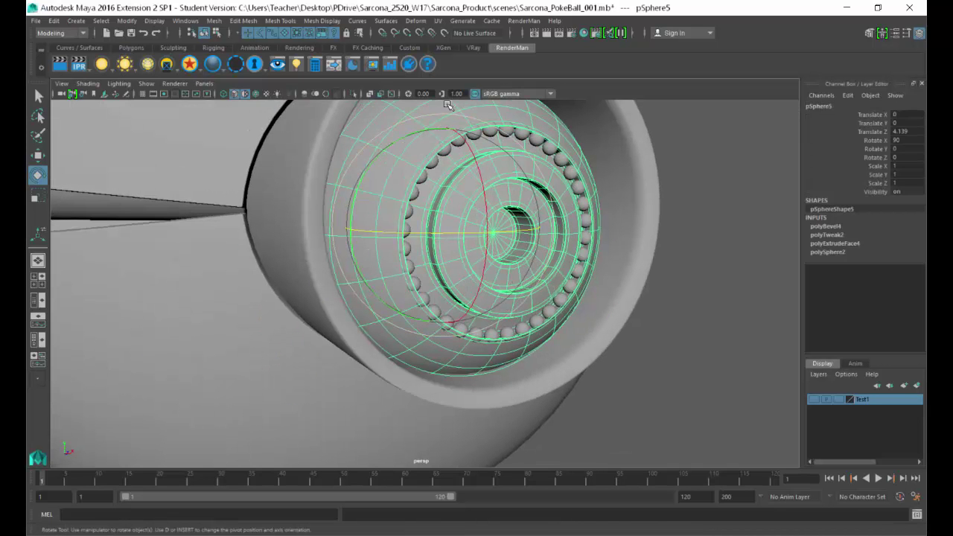
key(alt+Tab)
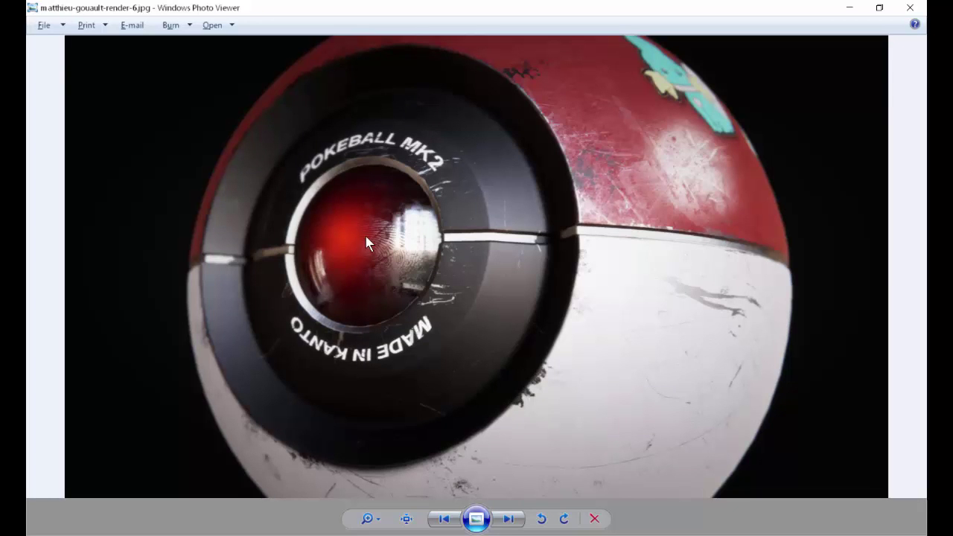
key(alt+Tab)
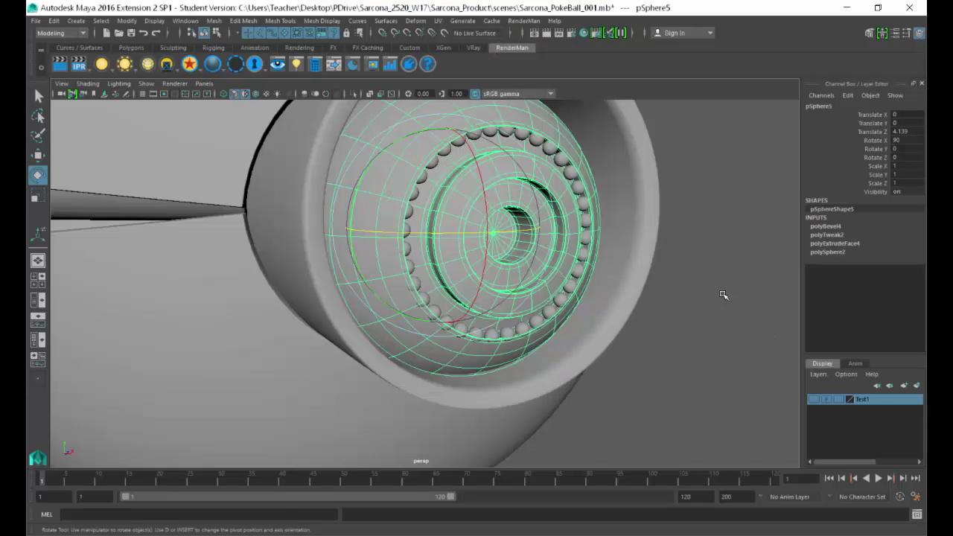
click(723, 296)
- Create a polygon sphere, scale it to about 0.304 and place it in front of the grooved lens at Z 5.107
click(76, 20)
mouse_move(128, 66)
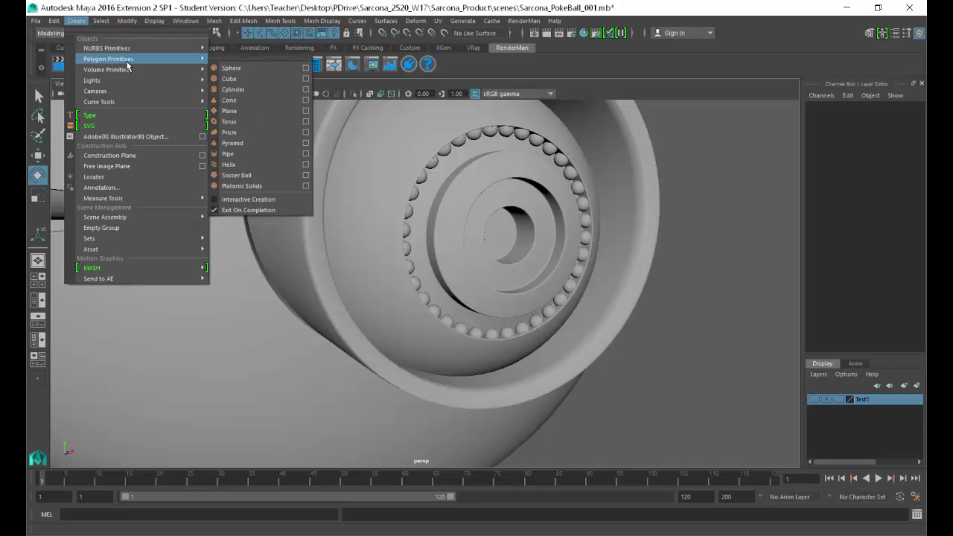
click(234, 69)
alt+drag(277, 177, 355, 181)
key(w)
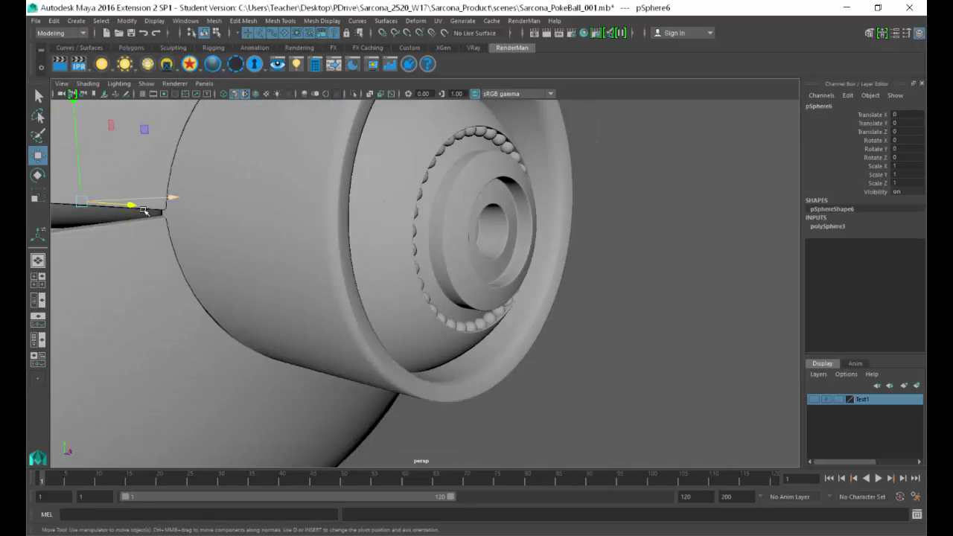
middle_drag(233, 218, 453, 269)
key(r)
key(w)
middle_drag(447, 233, 551, 233)
- Rotate the small sphere 90 degrees in X and fit it into the lens's center hole at about 0.163 scale and Z 4.978
key(e)
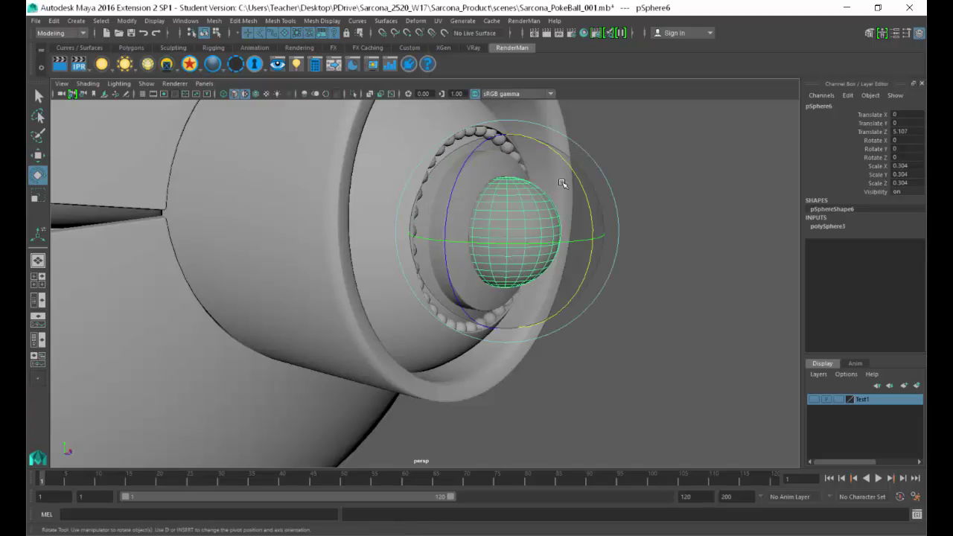
drag(566, 165, 600, 247)
key(w)
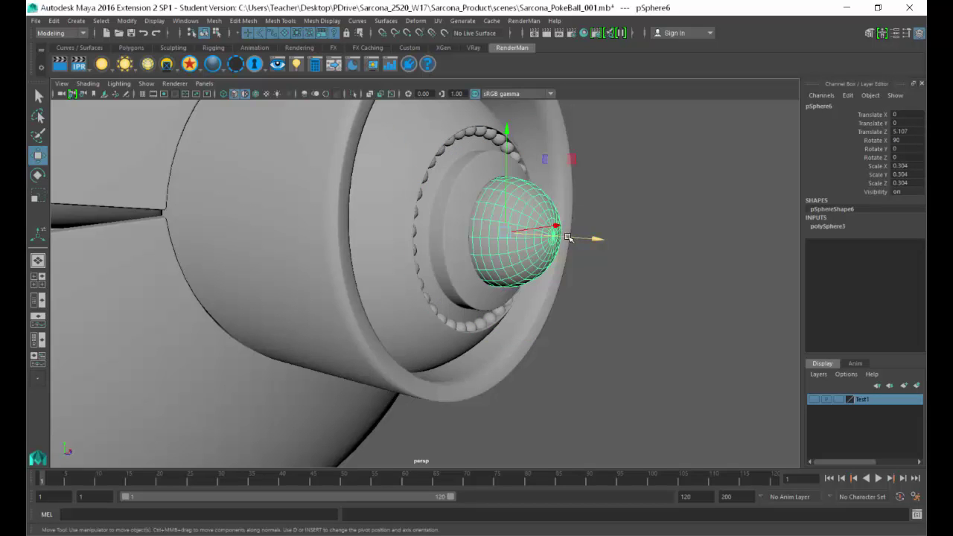
middle_drag(555, 230, 518, 233)
key(r)
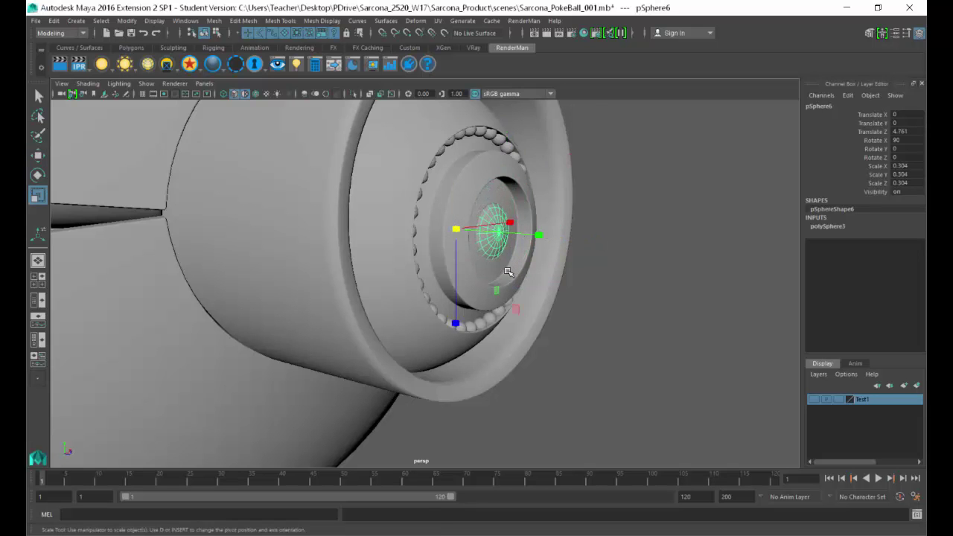
middle_drag(513, 270, 451, 274)
key(w)
middle_drag(511, 234, 542, 233)
scroll(547, 254, up, 6)
key(r)
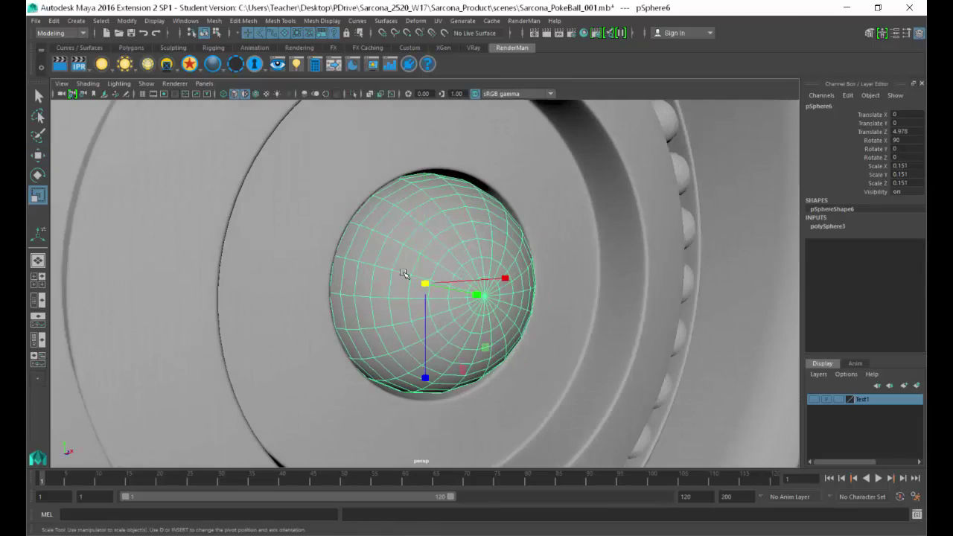
middle_drag(405, 276, 438, 277)
- Delete the faces of the small sphere's back half, working in wireframe display
alt+drag(423, 277, 432, 214)
key(4)
key(F11)
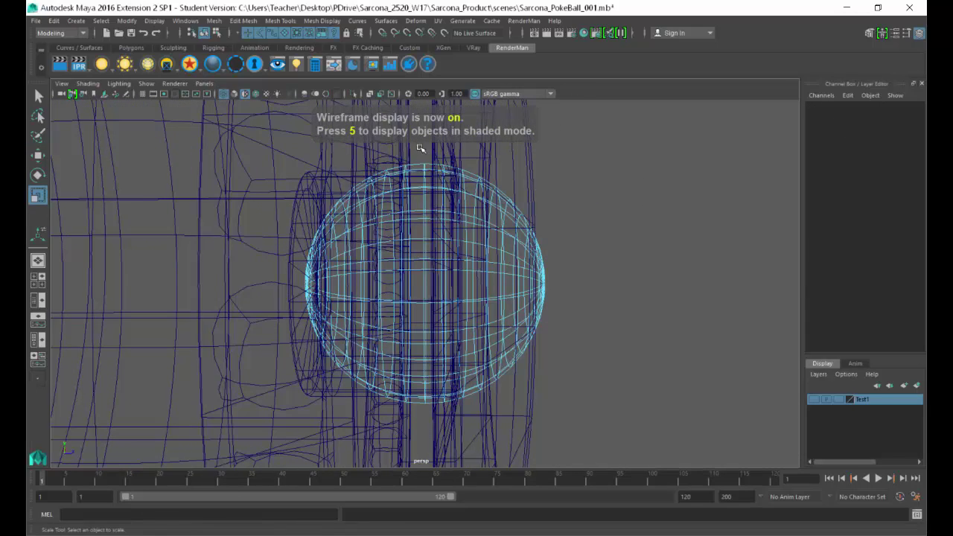
drag(416, 146, 289, 429)
key(Delete)
key(5)
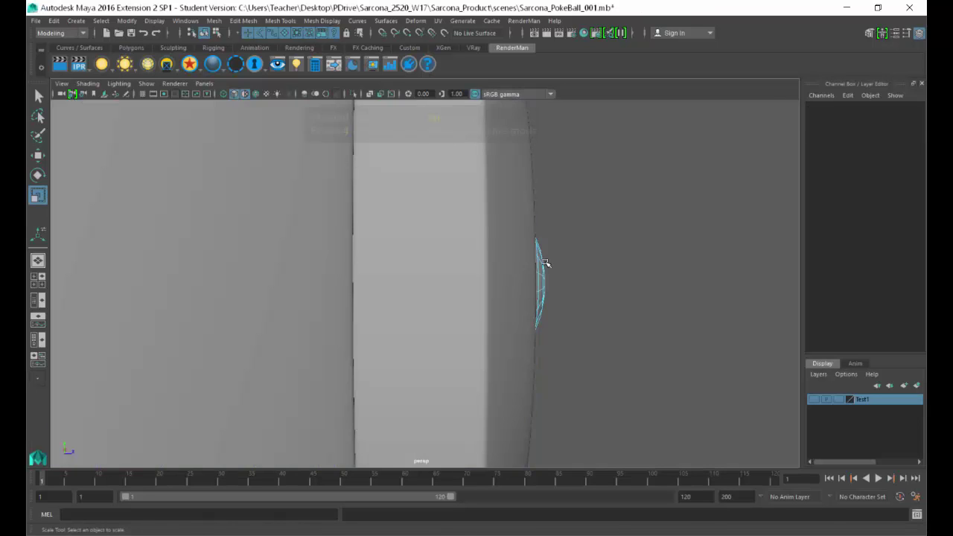
- Flatten the half sphere into a shallow dome by scaling its Y to about 0.074, and deselect it
mouse_move(546, 265)
alt+mouse_down()
mouse_move(481, 278)
mouse_move(469, 284)
mouse_move(474, 302)
mouse_move(422, 298)
alt+mouse_up()
key(F8)
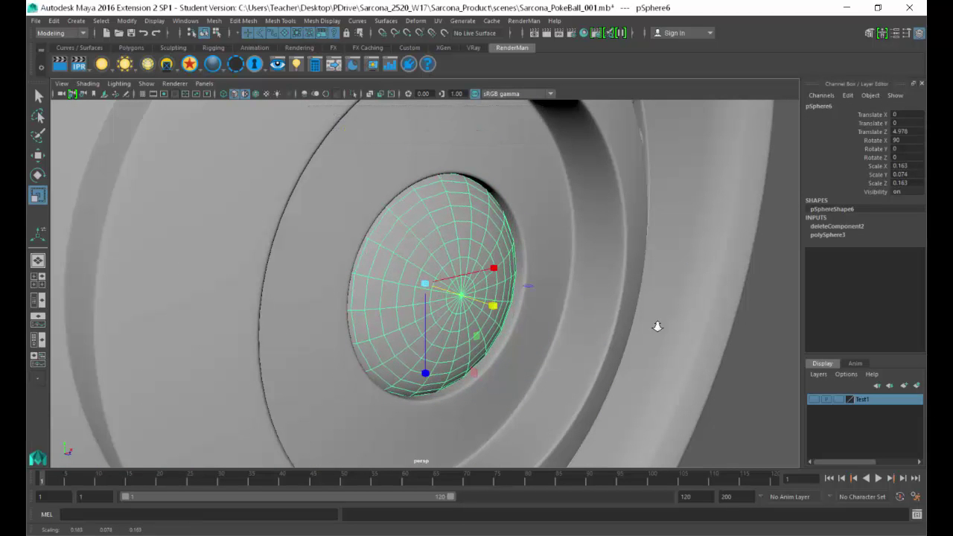
scroll(654, 320, down, 5)
click(682, 325)
- Select the lens parts and push them back toward the shell until Translate Z reads 3.931
alt+drag(660, 323, 465, 272)
scroll(579, 298, down, 5)
scroll(476, 277, down, 5)
click(483, 279)
key(w)
click(463, 269)
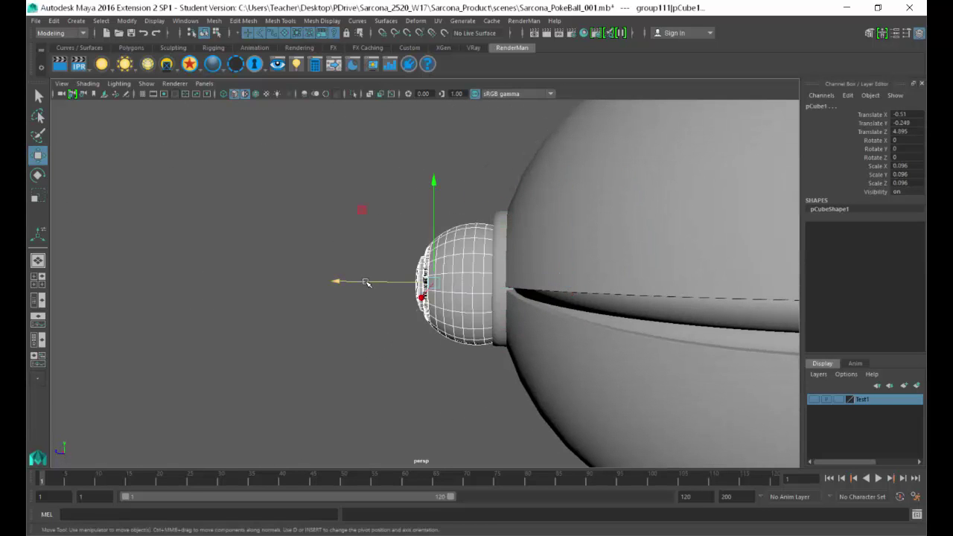
drag(366, 282, 421, 281)
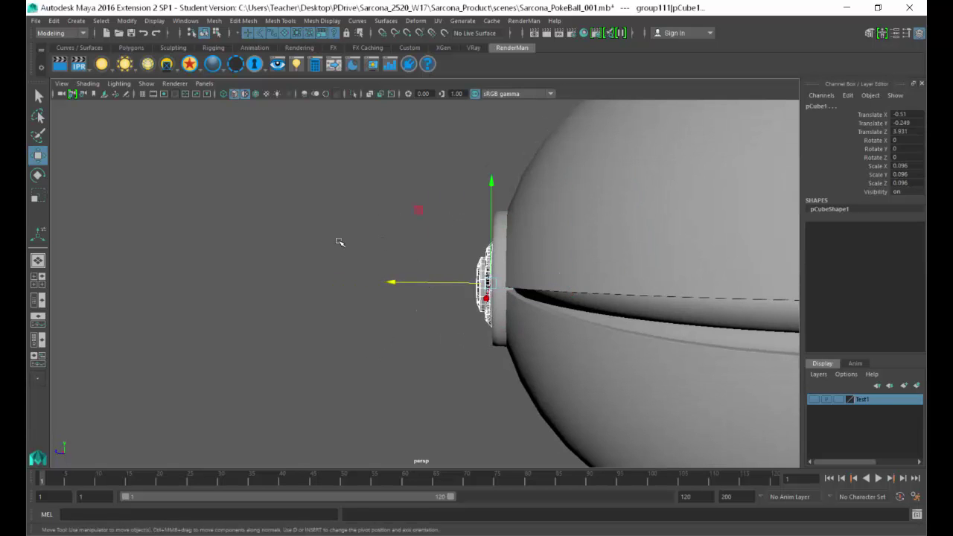
click(339, 242)
alt+drag(340, 242, 511, 250)
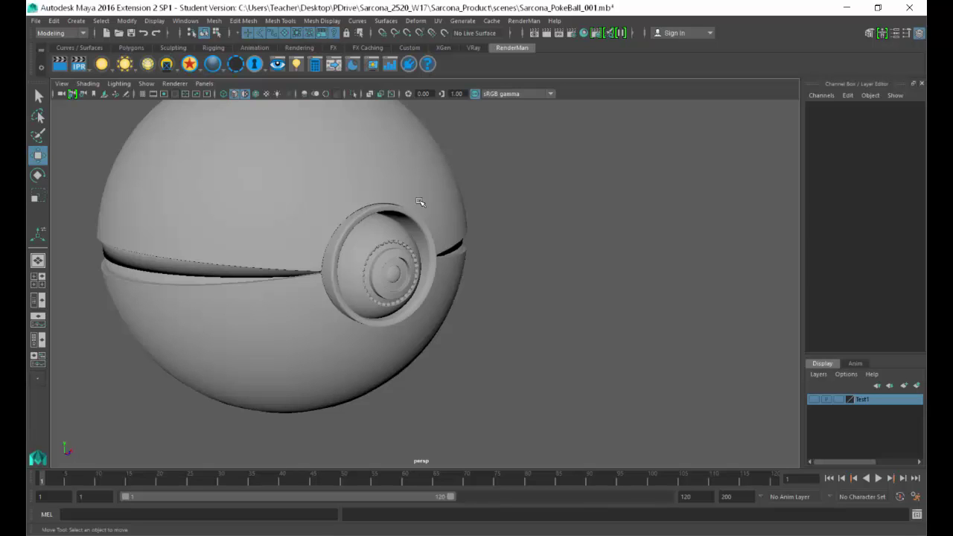
- Put all the lens parts on a new display layer, excluding the shell halves, seam band and button ring, and hide that layer
click(290, 216)
click(153, 280)
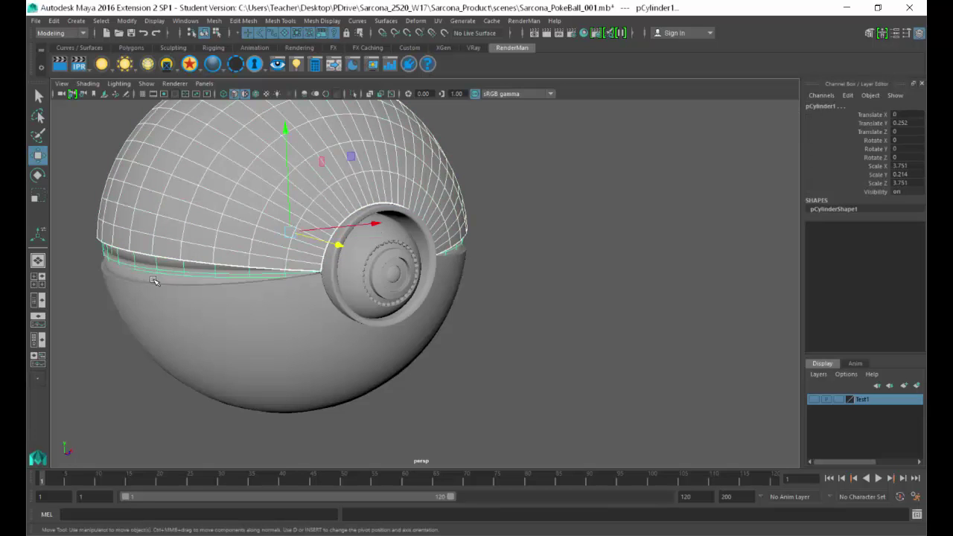
click(152, 283)
key(f)
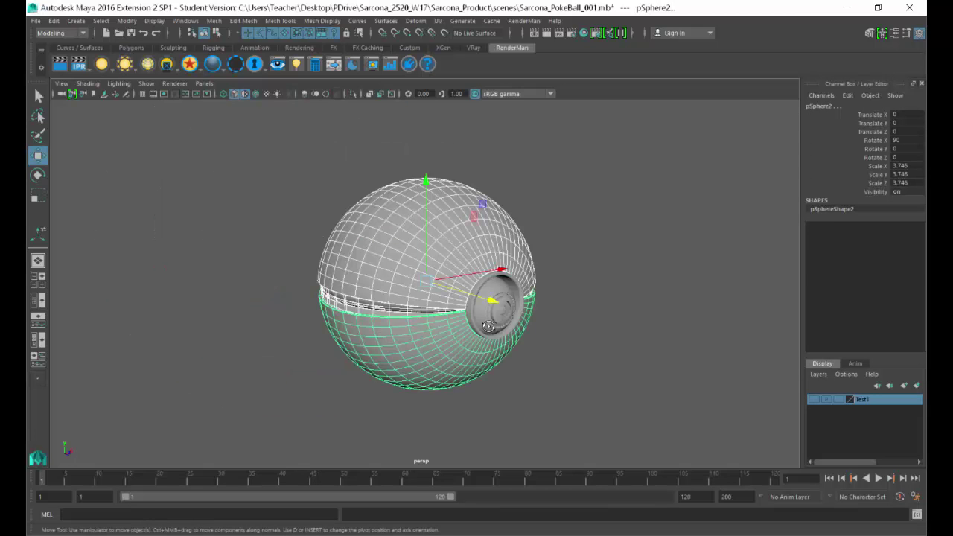
click(482, 285)
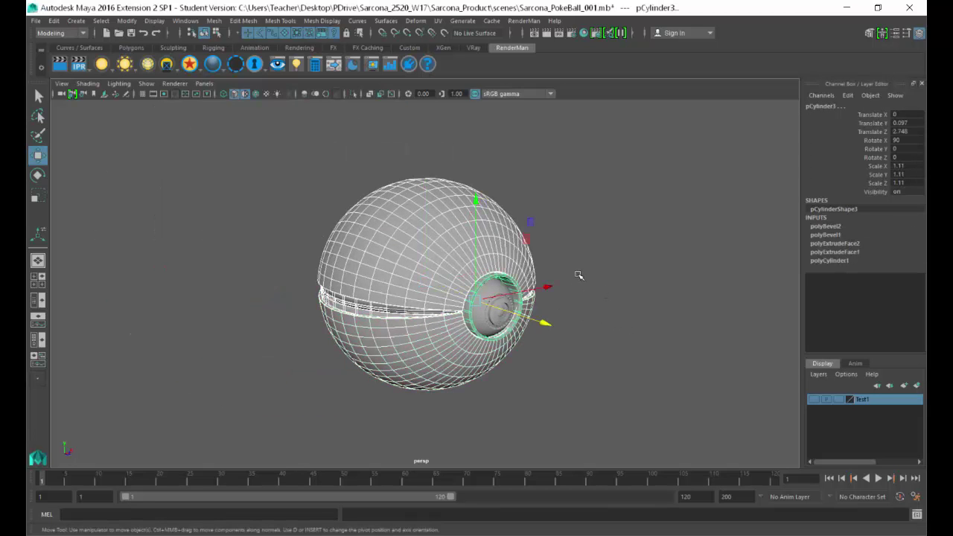
key(4)
drag(603, 228, 246, 422)
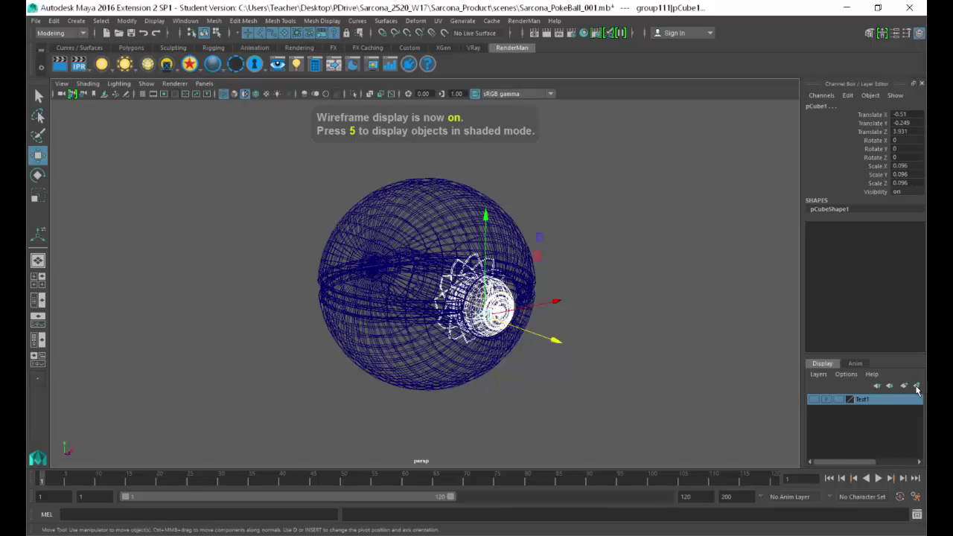
click(917, 385)
click(815, 399)
click(714, 366)
key(5)
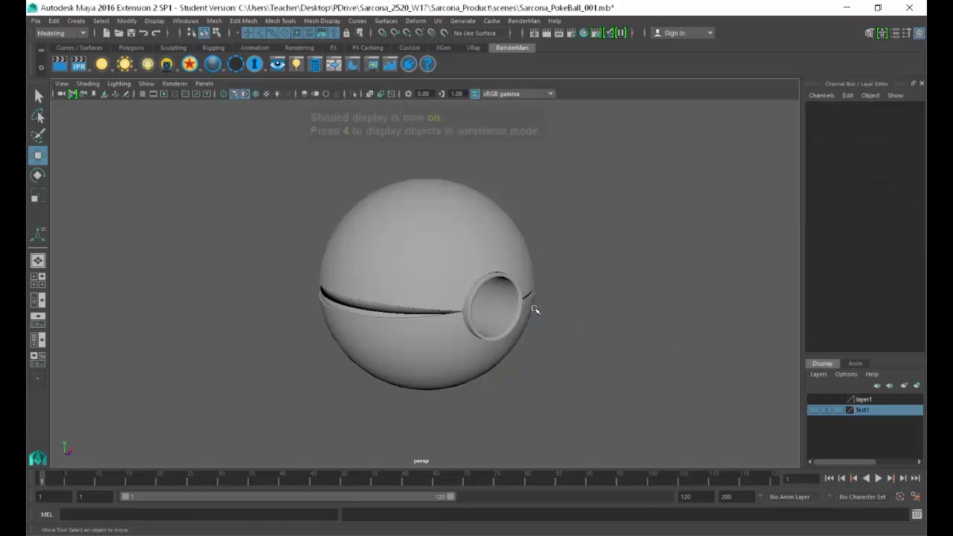
- Inspect the shell halves, seam gap and empty button ring from several angles
drag(451, 302, 457, 314)
alt+drag(285, 308, 628, 317)
scroll(628, 318, up, 4)
scroll(551, 300, down, 1)
scroll(533, 311, down, 1)
alt+drag(551, 300, 516, 312)
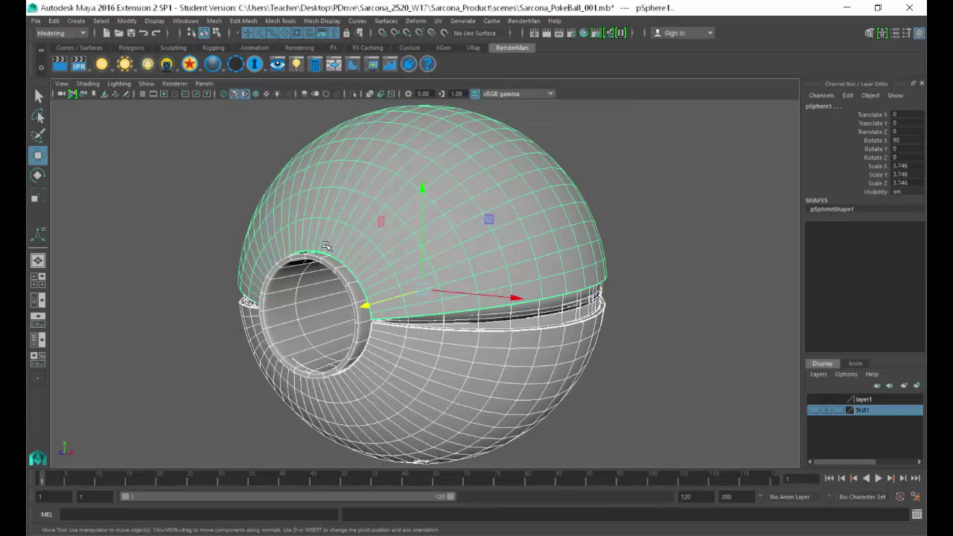
alt+drag(325, 246, 358, 268)
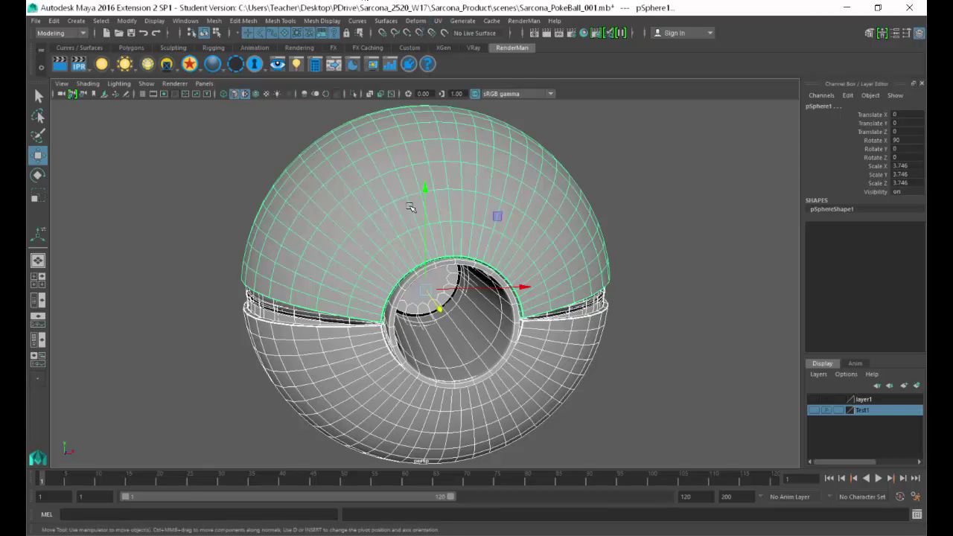
- Select all the visible shell parts and assign them a new Surface Shader material
drag(657, 143, 541, 337)
drag(662, 165, 205, 452)
key(space)
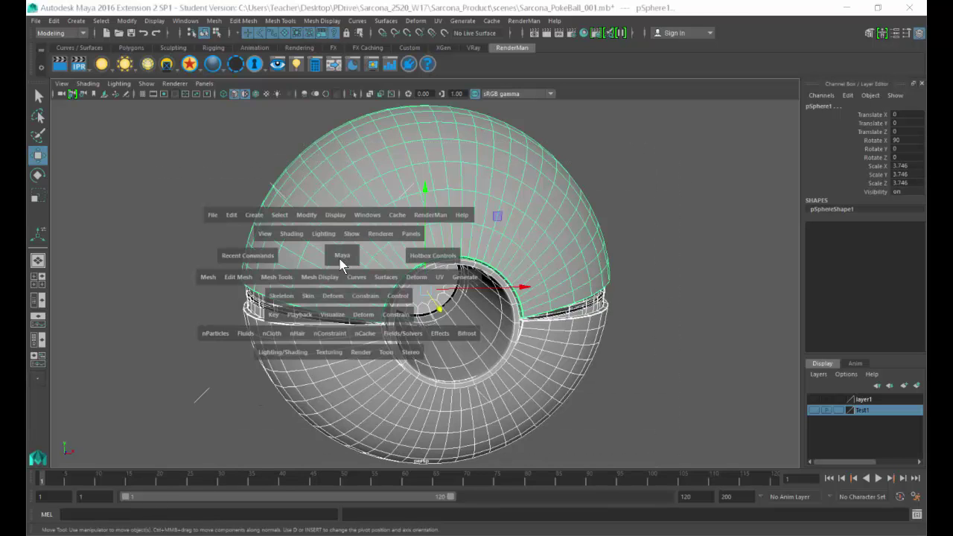
click(279, 352)
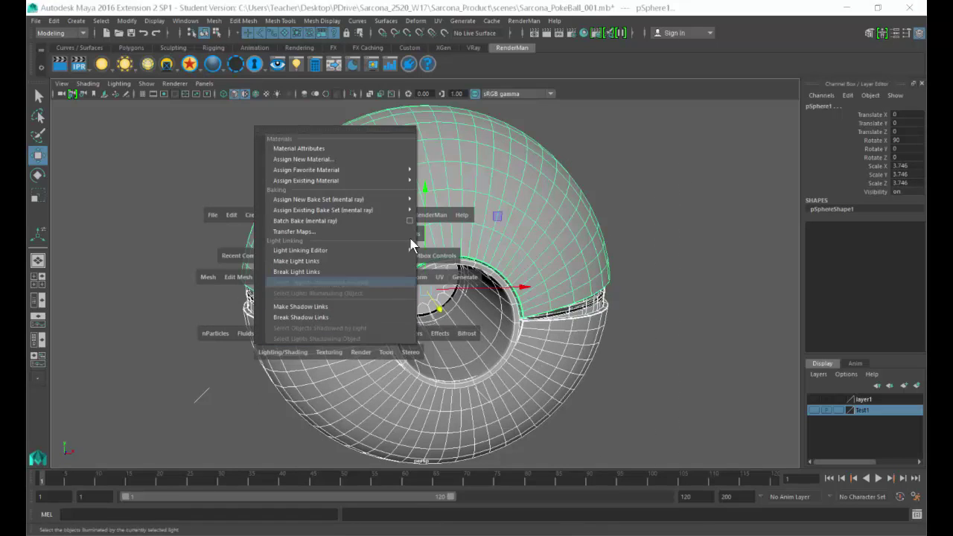
mouse_move(398, 171)
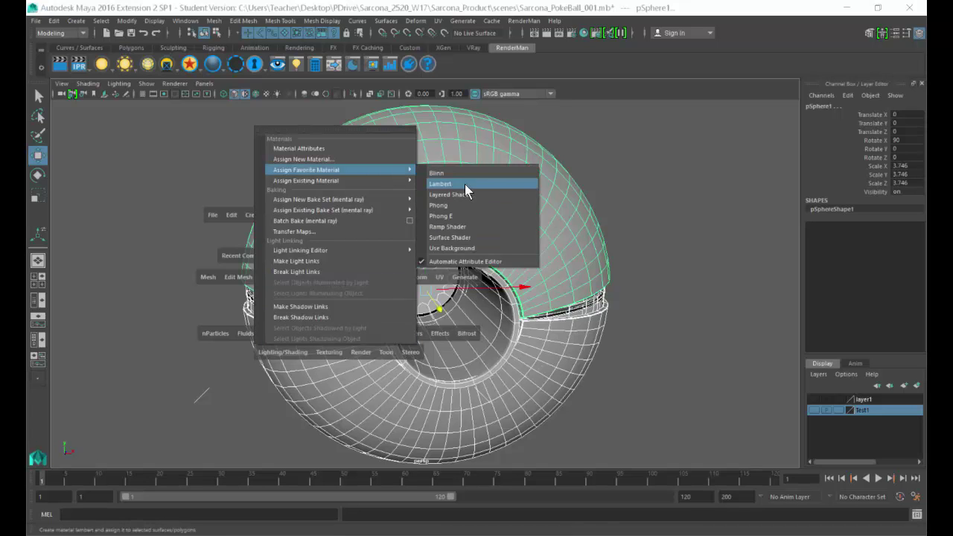
click(453, 239)
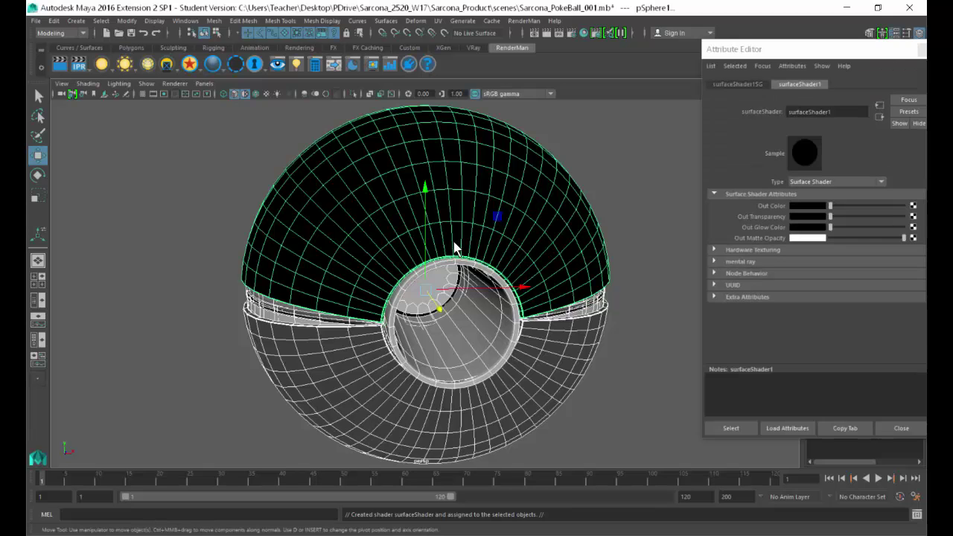
drag(645, 144, 50, 448)
key(space)
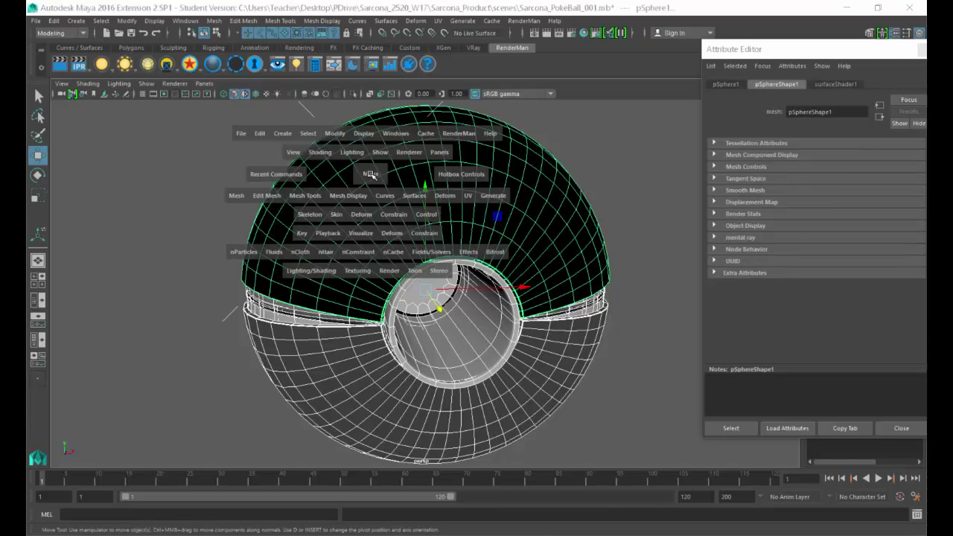
click(309, 272)
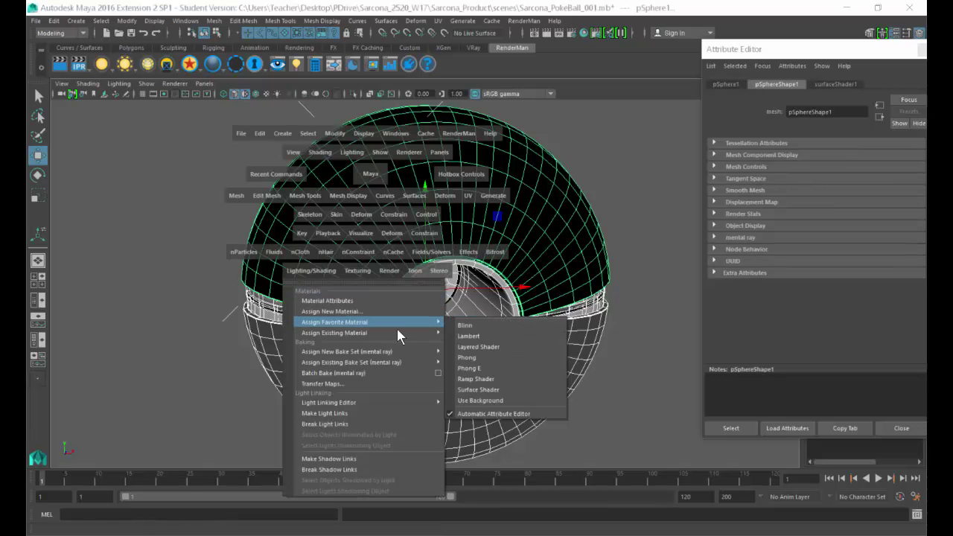
mouse_move(411, 321)
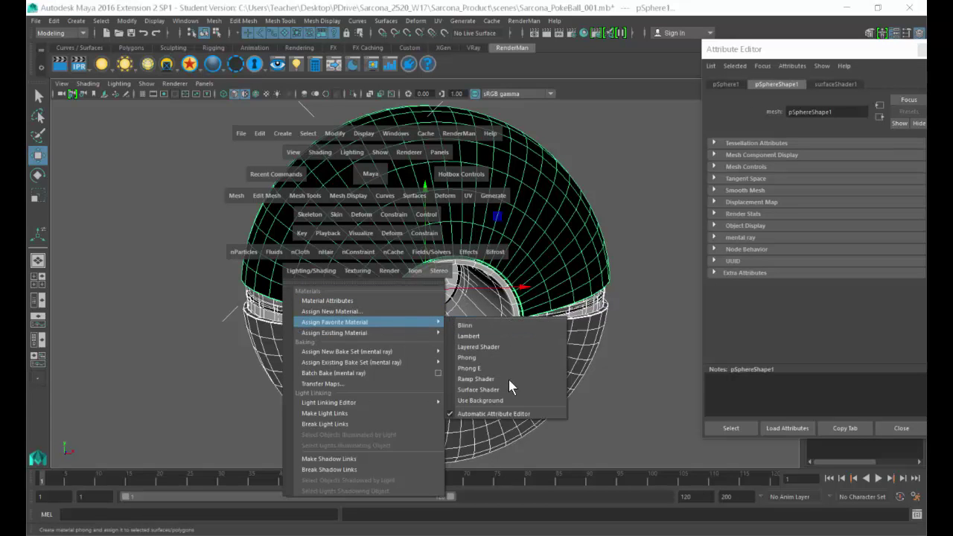
click(650, 384)
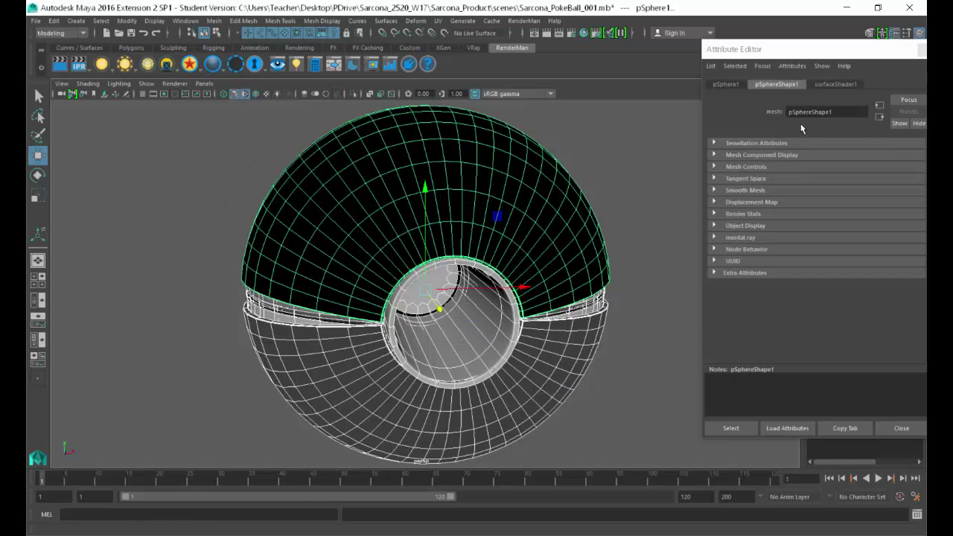
- Turn off the viewport's default material and set the surface shader's Out Color to white
drag(787, 56, 657, 50)
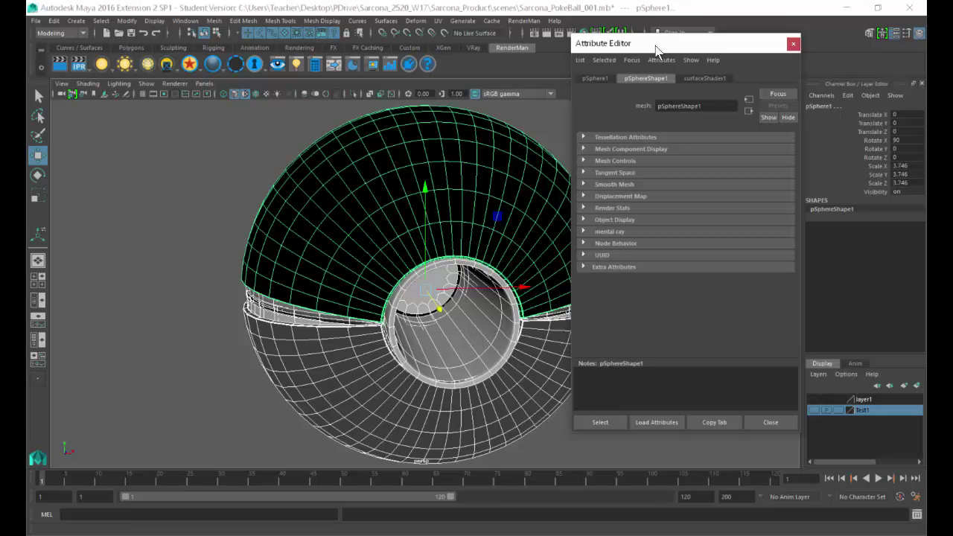
click(707, 78)
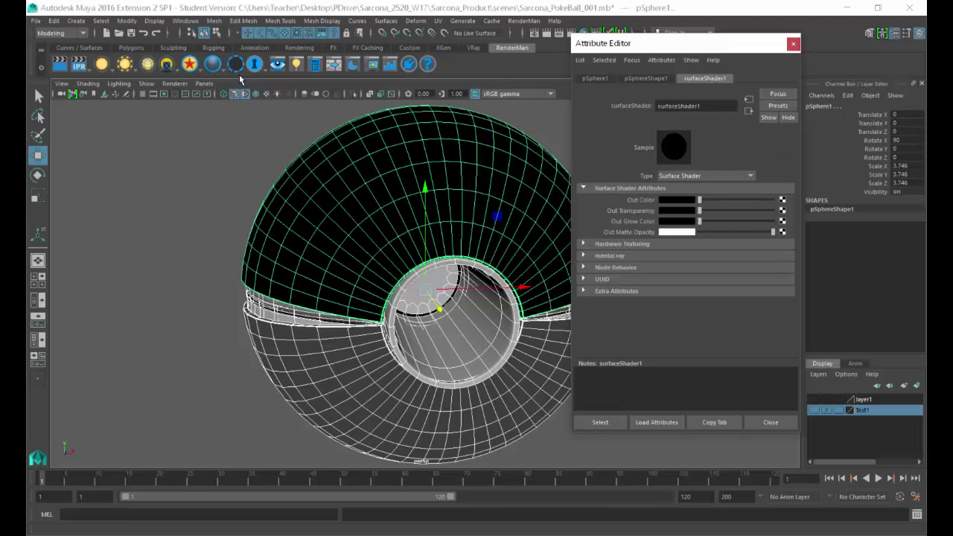
click(87, 84)
click(125, 180)
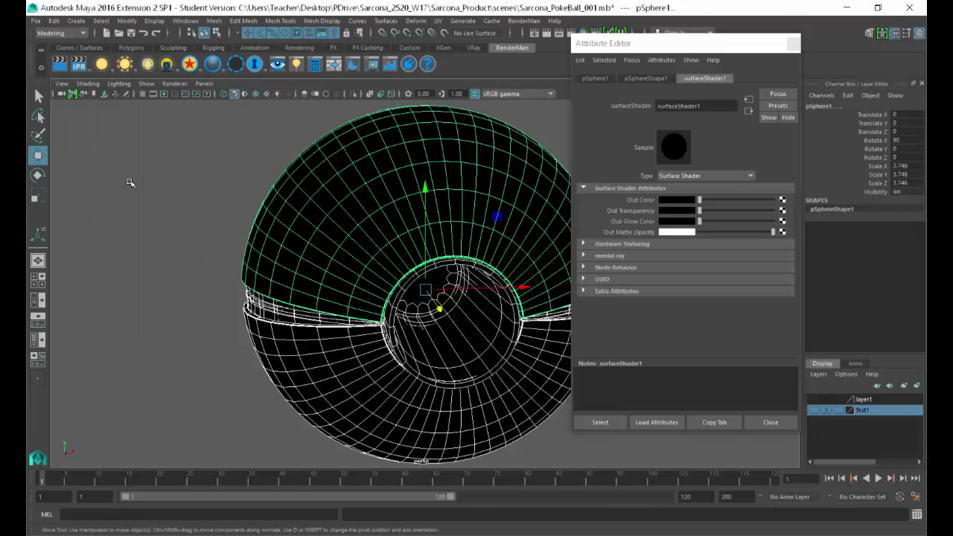
click(627, 79)
click(686, 81)
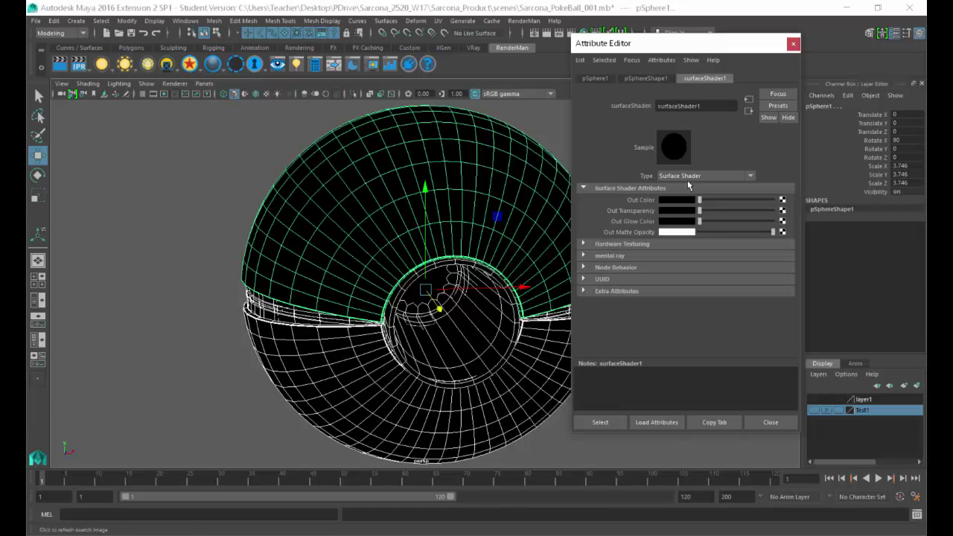
drag(700, 199, 925, 178)
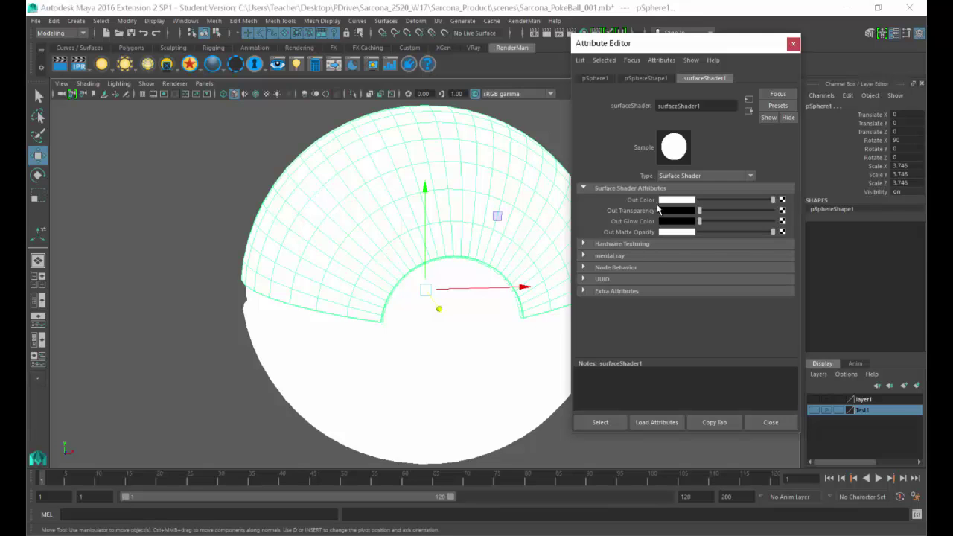
- Map a Checker texture to the surface shader's Out Color and display textures in the viewport
click(783, 203)
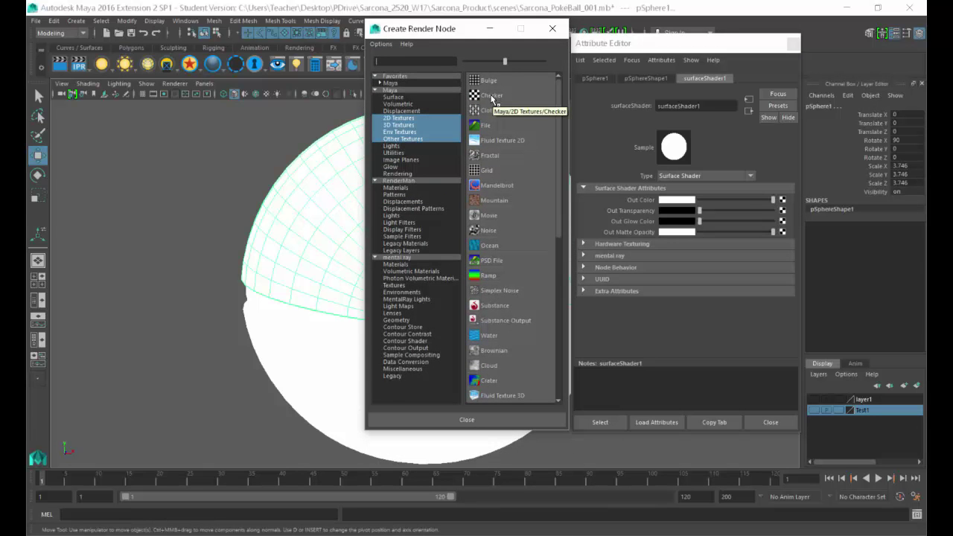
click(492, 96)
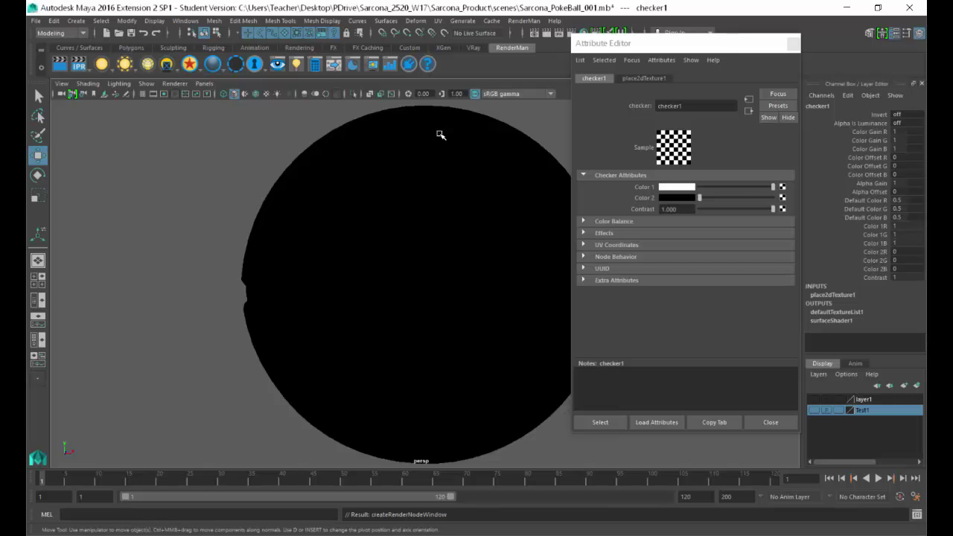
key(6)
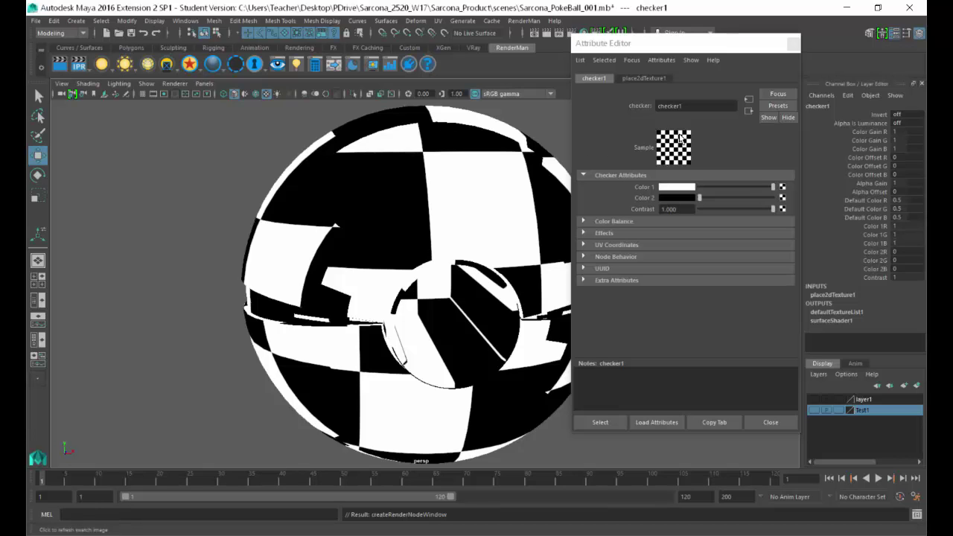
- Set the checker texture's Repeat UV to 50 by 50 in its 2D placement node
click(642, 78)
drag(623, 263, 616, 258)
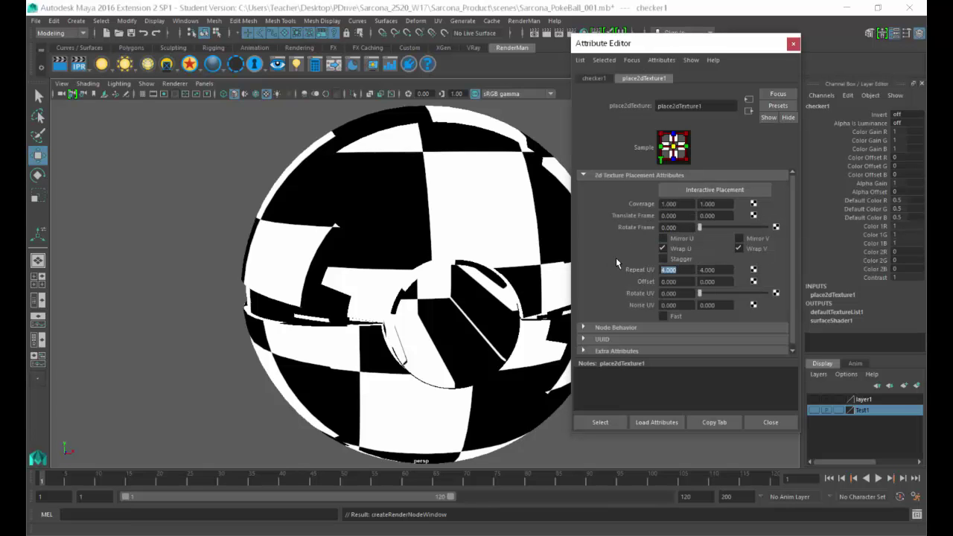
text(50)
key(Tab)
text(50)
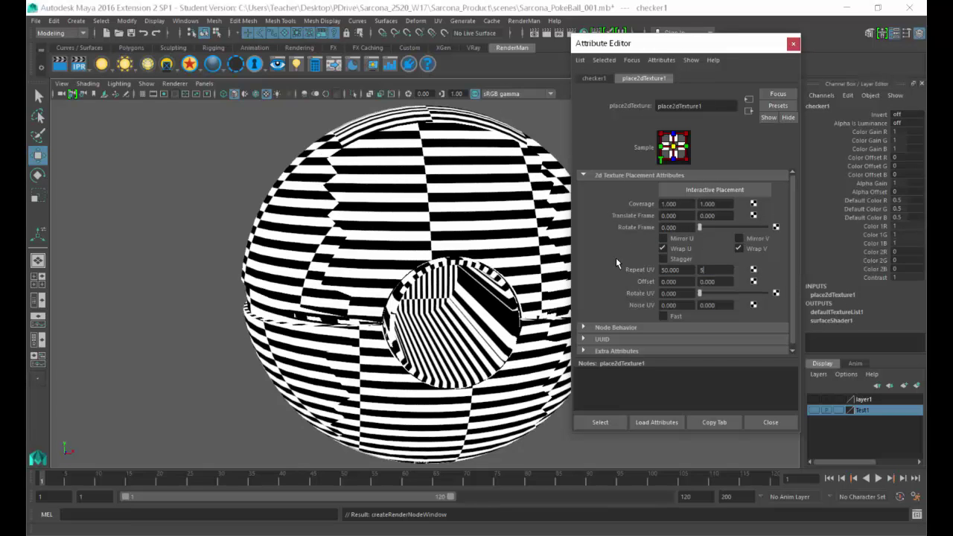
key(Tab)
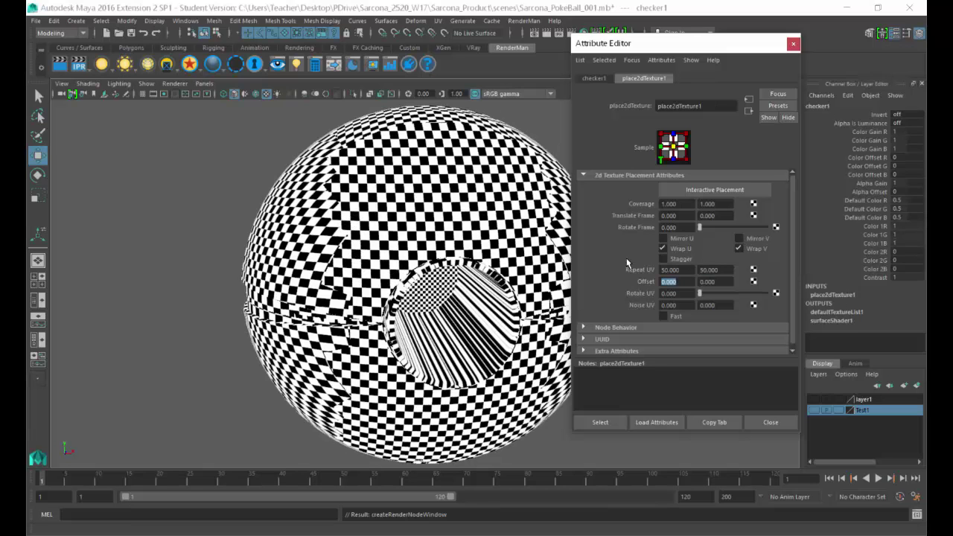
click(658, 270)
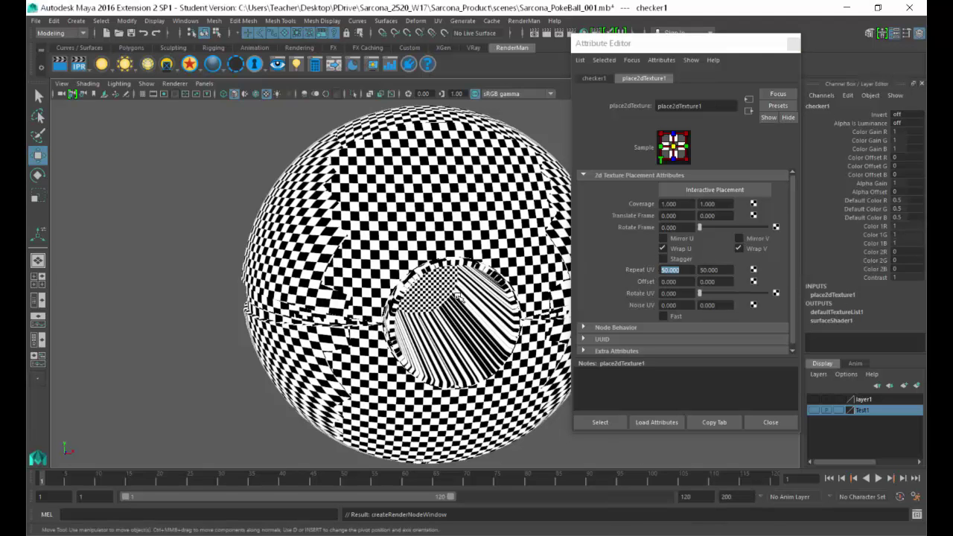
- Inspect the checker pattern on the ball, then the upper shell half and seam ring in wireframe
alt+right_drag(458, 296, 412, 294)
alt+drag(412, 294, 480, 274)
alt+middle_drag(480, 274, 412, 272)
alt+drag(412, 272, 396, 279)
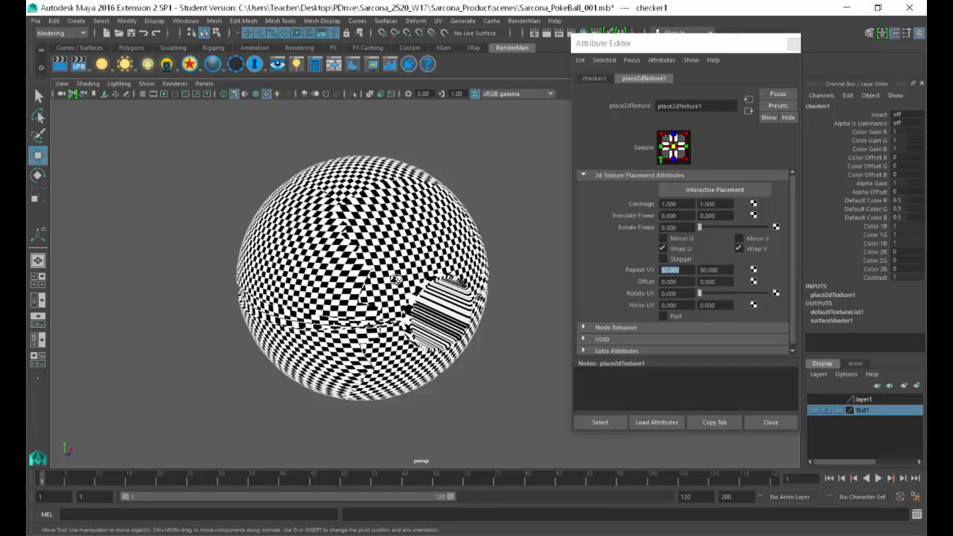
click(320, 215)
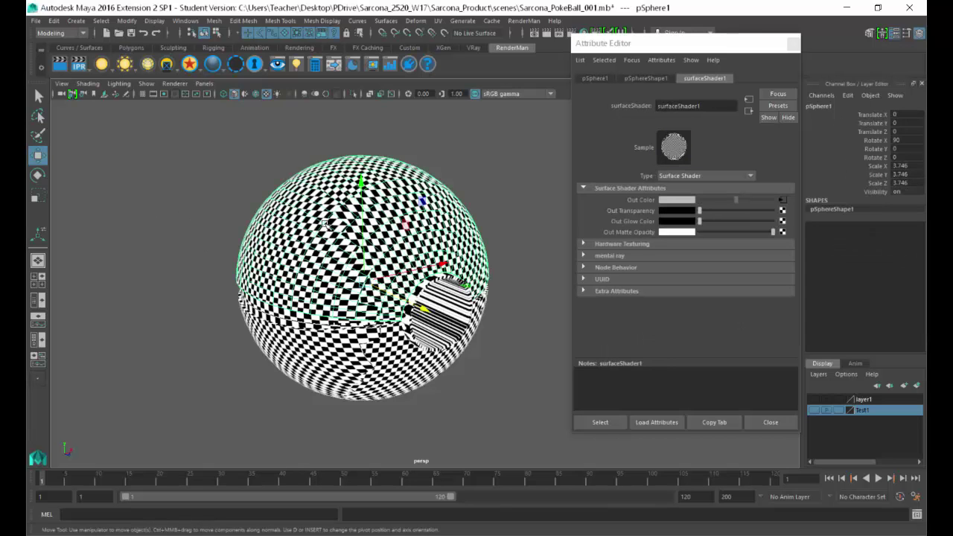
key(4)
alt+drag(324, 224, 285, 283)
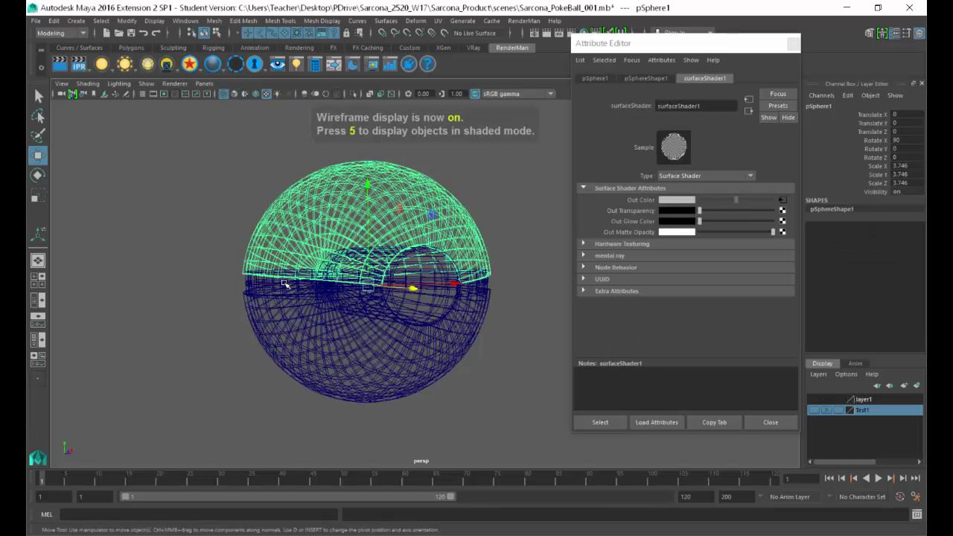
click(284, 283)
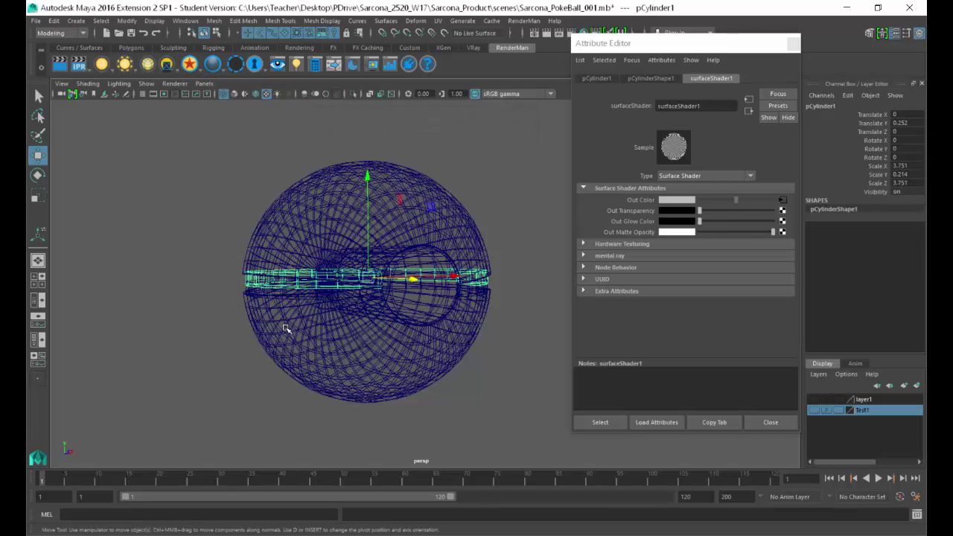
- Duplicate the central button cylinder, move the copy below the ball to about Translate Y -9.08, and frame it with textures displayed
click(420, 309)
click(417, 269)
click(417, 255)
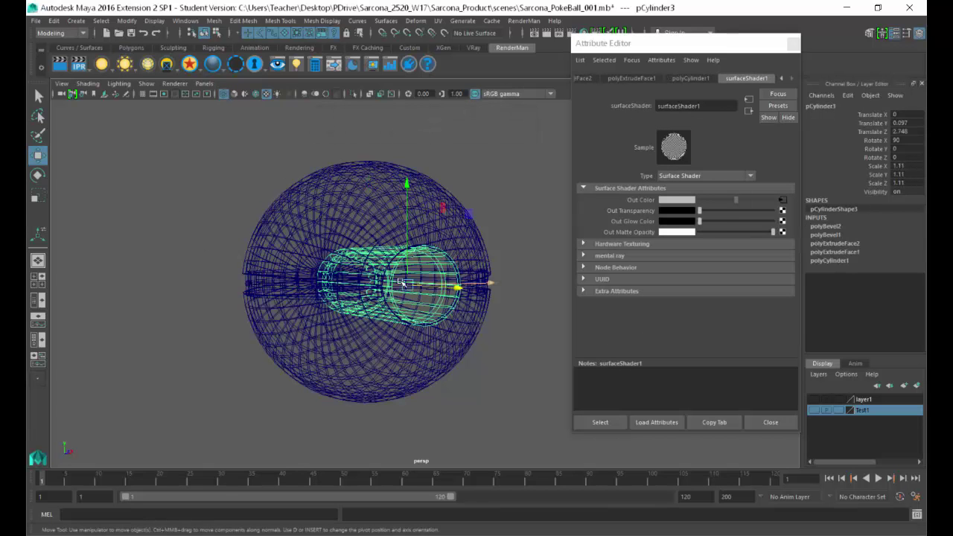
alt+drag(400, 282, 421, 313)
key(5)
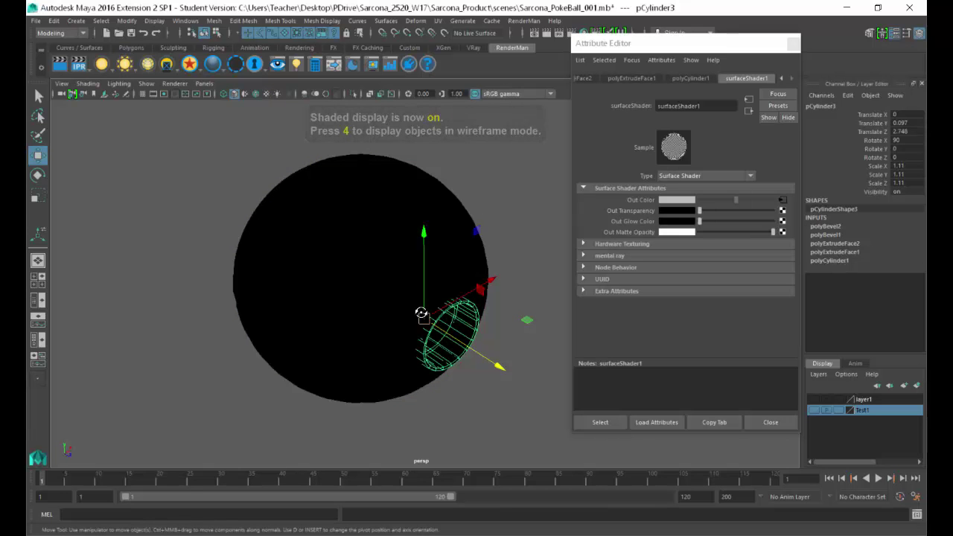
key(4)
mouse_move(404, 342)
alt+mouse_down()
mouse_move(431, 338)
mouse_move(398, 327)
alt+mouse_up()
key(ctrl+d)
drag(428, 211, 432, 422)
key(f)
key(6)
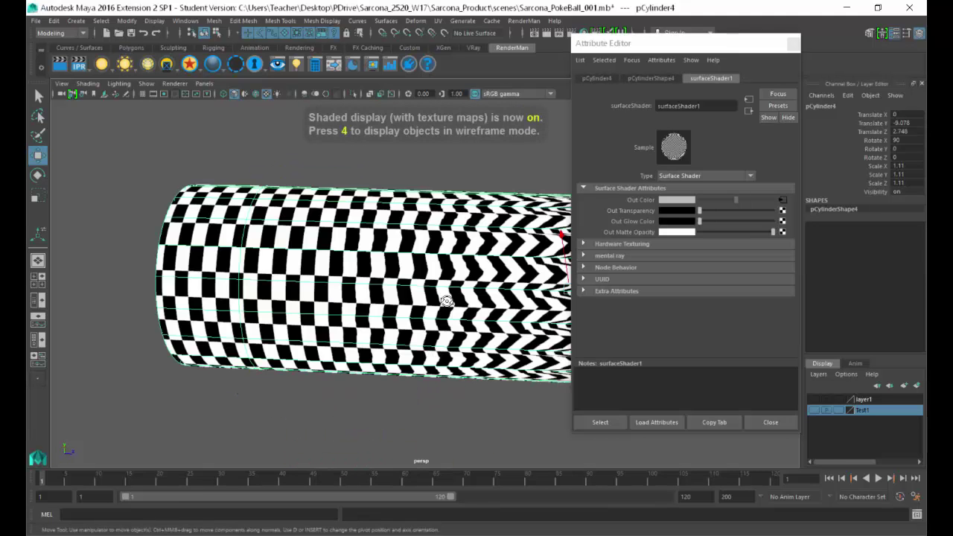
- Compare the checker pattern on the duplicate cylinder with smooth preview on and off, and delete the duplicate
alt+drag(451, 298, 381, 280)
alt+middle_drag(441, 292, 461, 291)
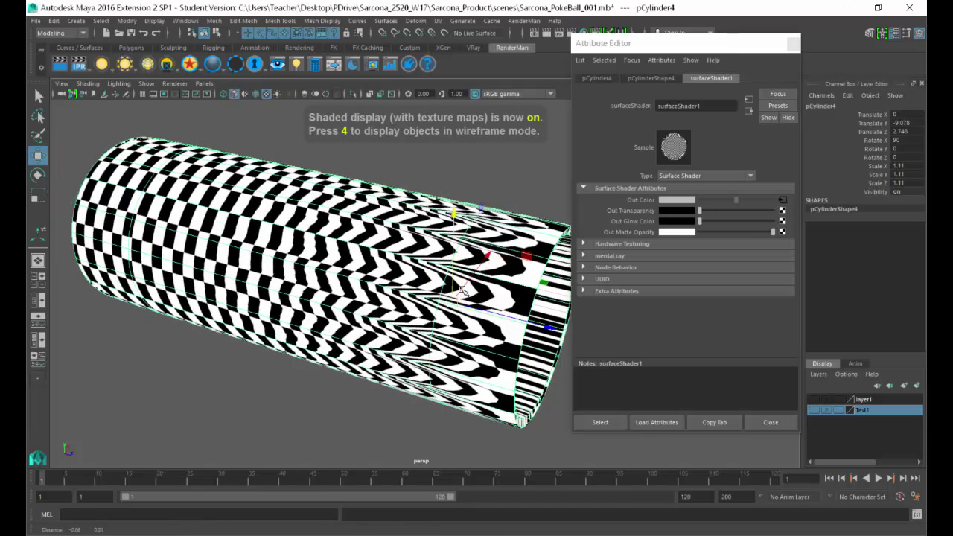
key(3)
key(1)
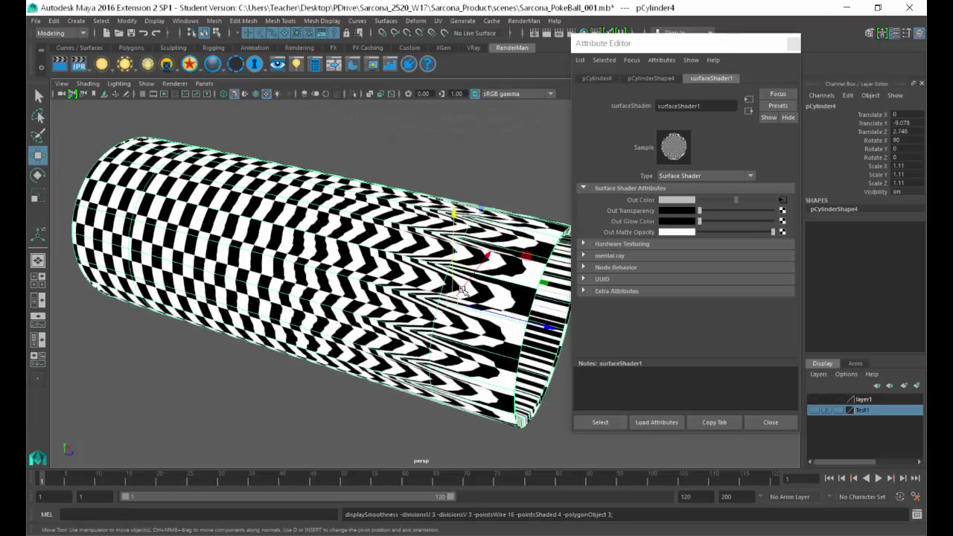
key(3)
key(1)
key(3)
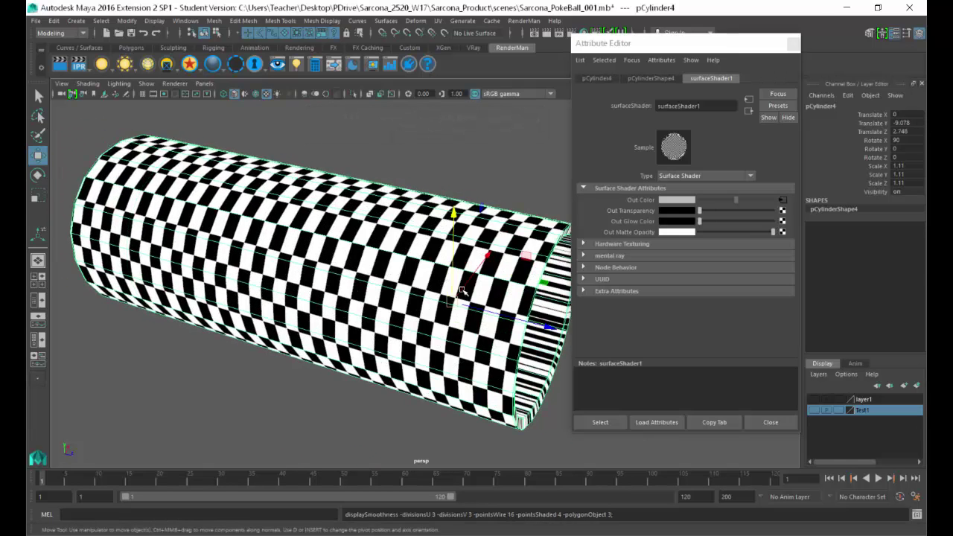
key(1)
key(3)
key(1)
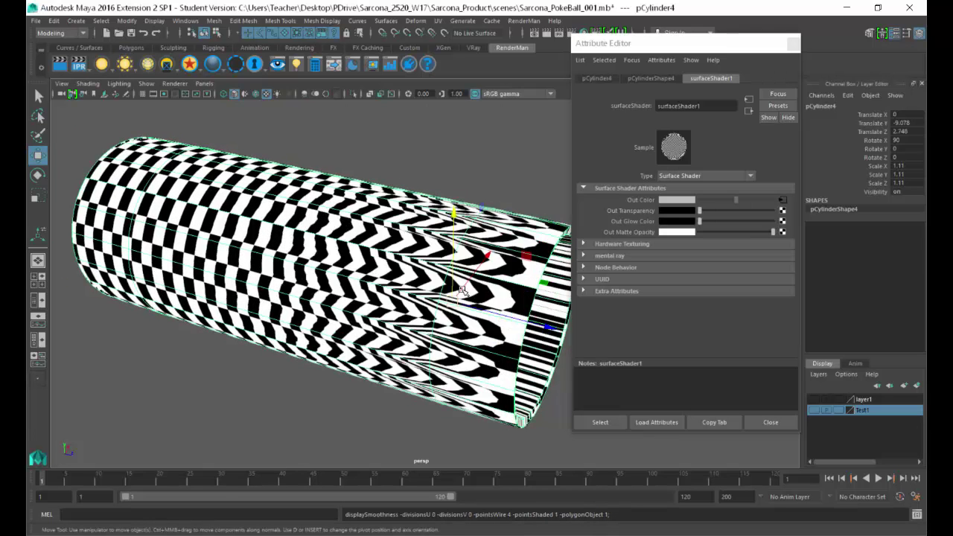
key(1)
key(3)
key(1)
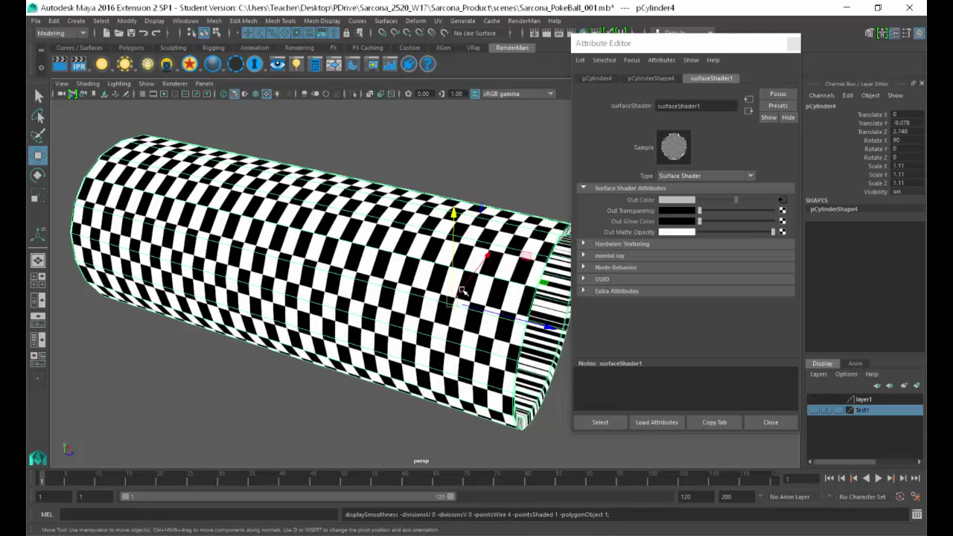
key(3)
key(1)
key(3)
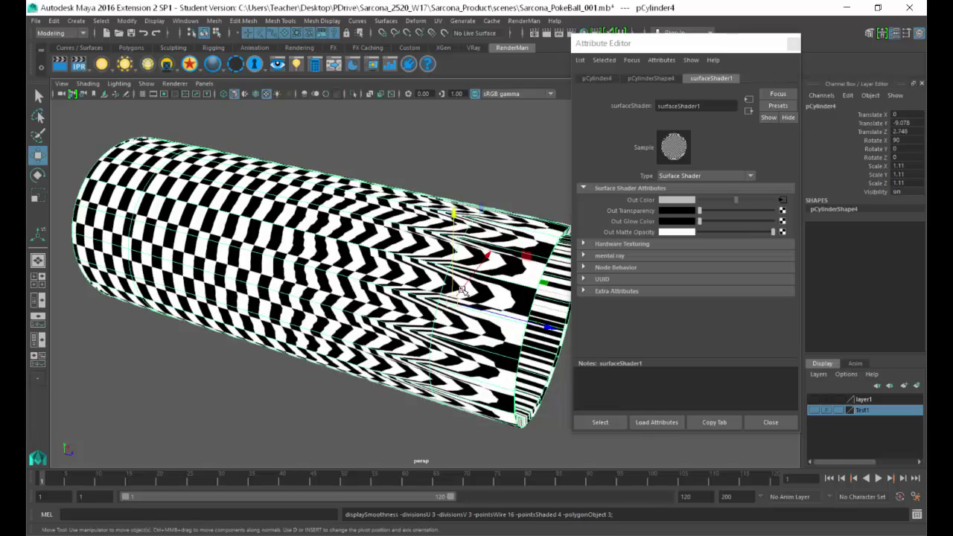
key(1)
key(3)
key(1)
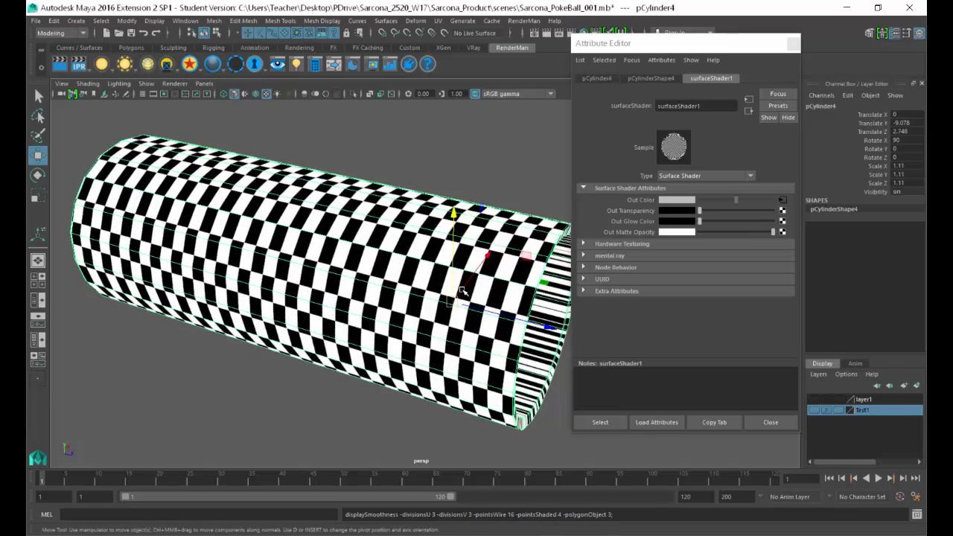
key(3)
key(1)
key(3)
key(1)
key(Delete)
- Apply Mesh Smooth with one division level to the original button cylinder and return to object selection
alt+right_drag(480, 264, 502, 352)
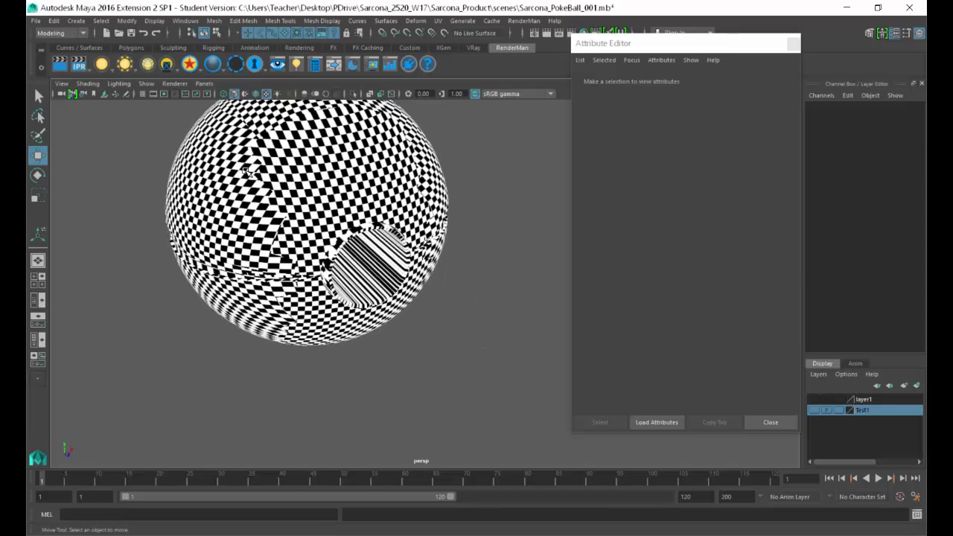
alt+middle_drag(281, 213, 303, 241)
alt+right_drag(303, 240, 411, 276)
click(409, 276)
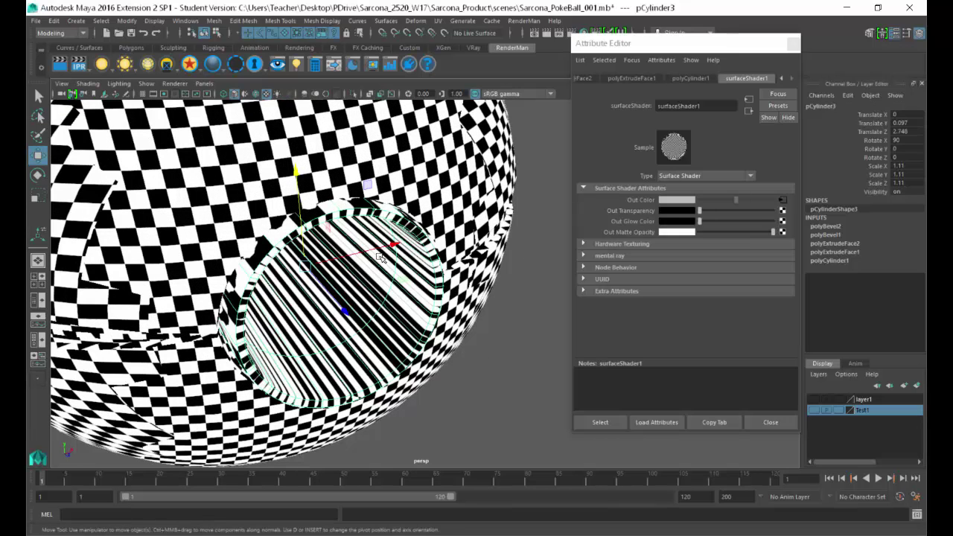
key(5)
alt+middle_drag(433, 280, 473, 289)
key(4)
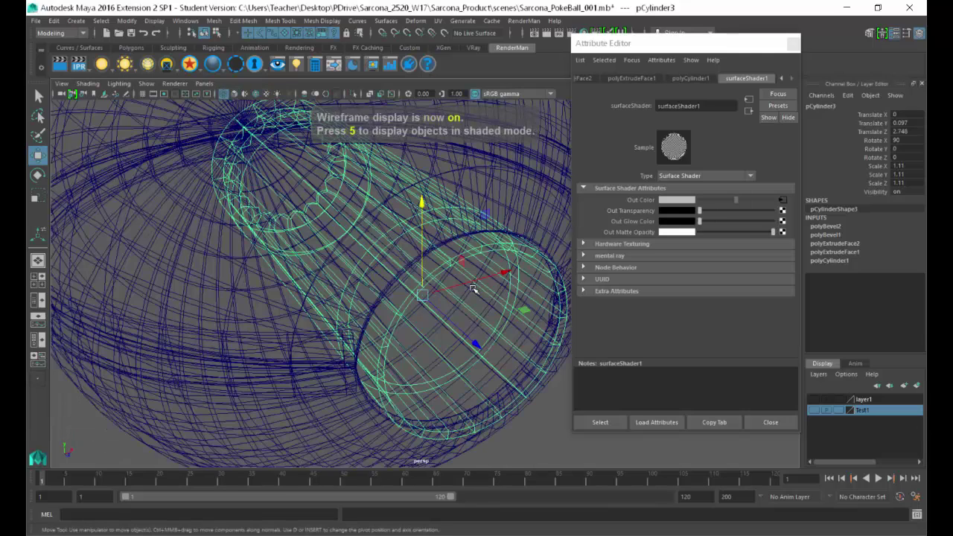
alt+right_drag(518, 308, 495, 302)
alt+middle_drag(494, 303, 466, 294)
key(5)
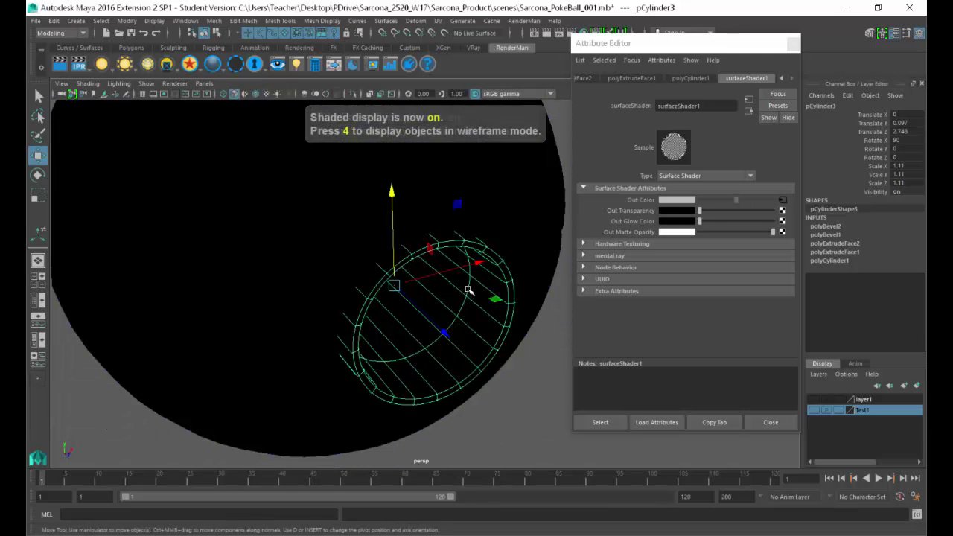
alt+drag(476, 313, 479, 312)
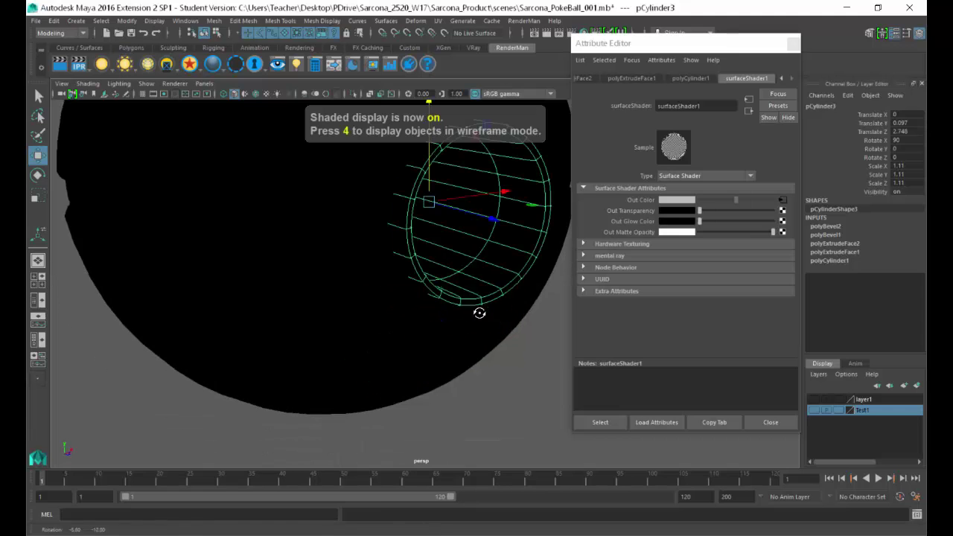
alt+drag(458, 238, 438, 249)
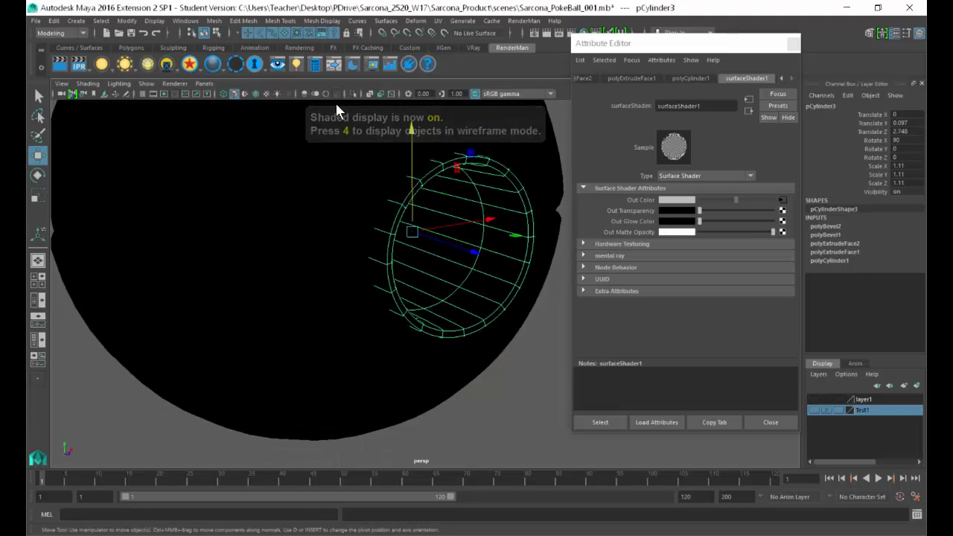
click(214, 21)
click(257, 121)
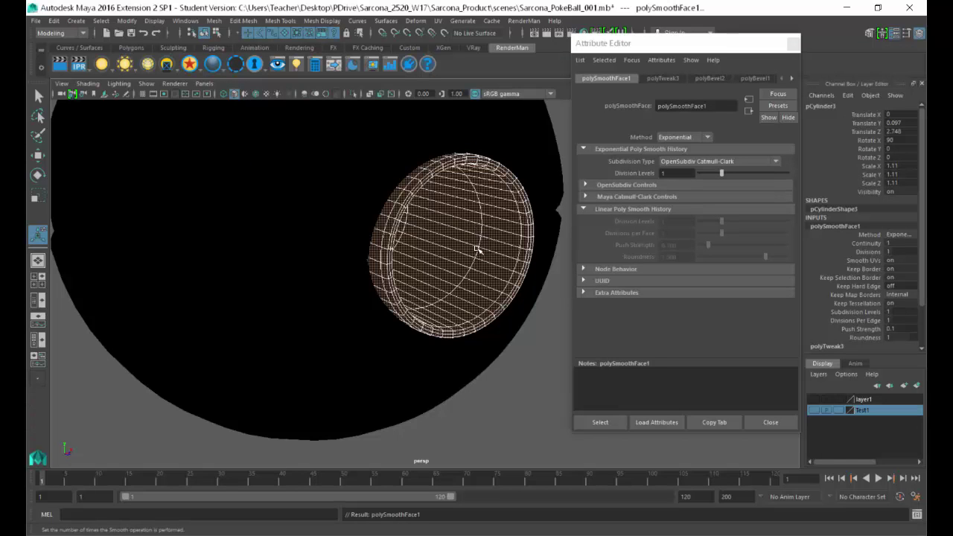
key(q)
key(F8)
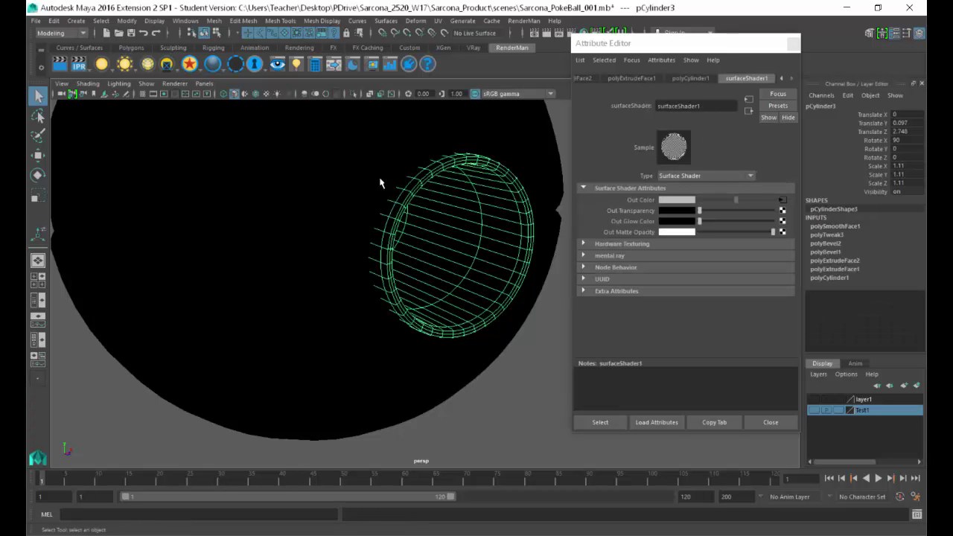
- Select both shell halves and the seam rings in wireframe and apply Mesh Smooth to them using the Modeling menu set
click(358, 171)
key(F3)
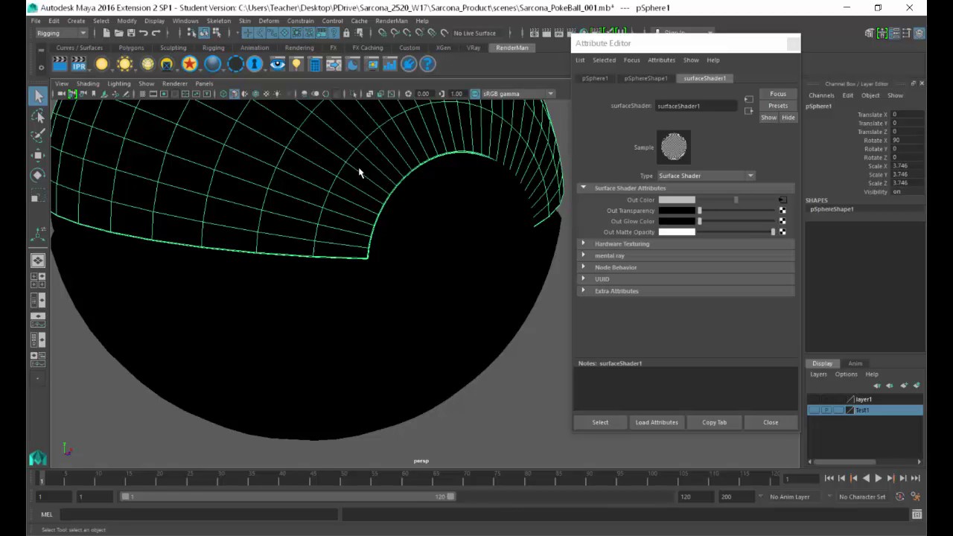
key(3)
click(283, 257)
key(4)
scroll(166, 250, down, 10)
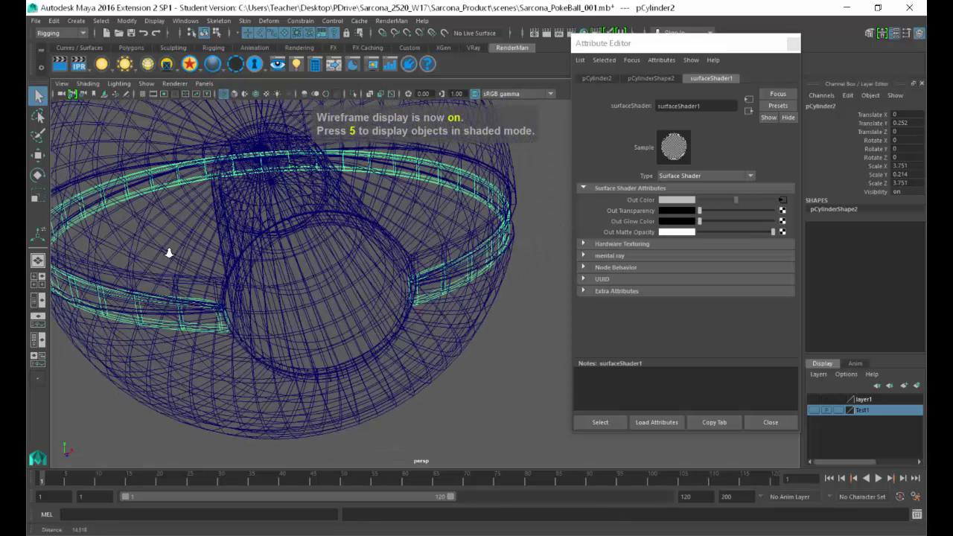
click(195, 211)
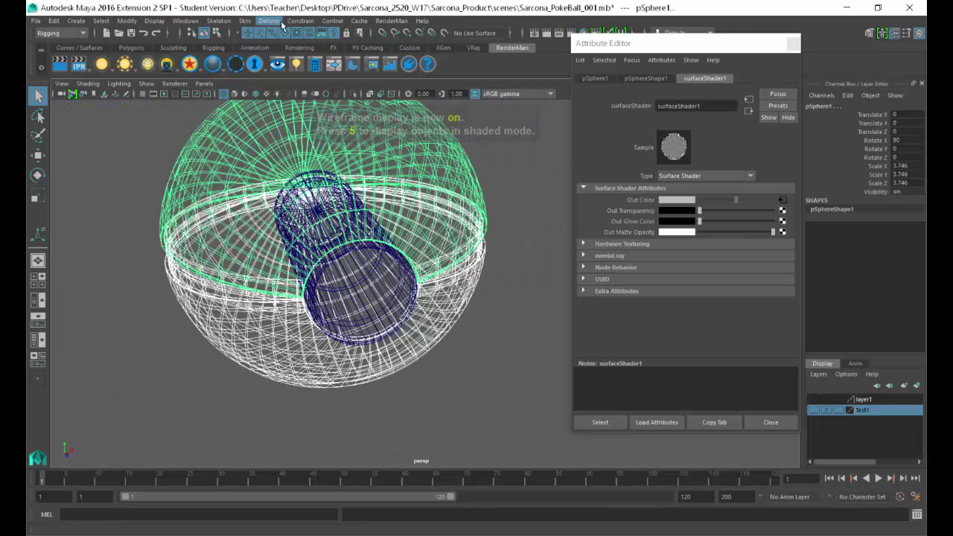
click(70, 33)
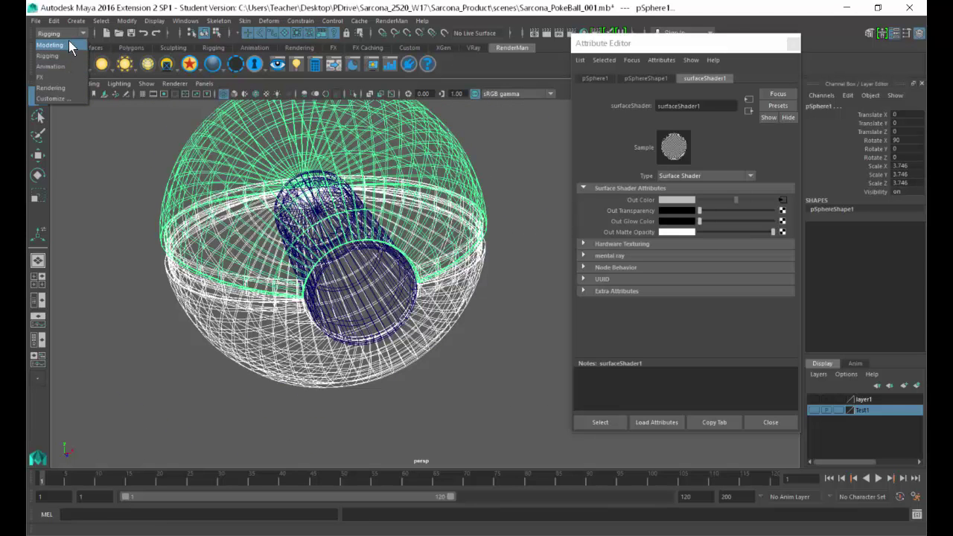
click(69, 41)
click(210, 23)
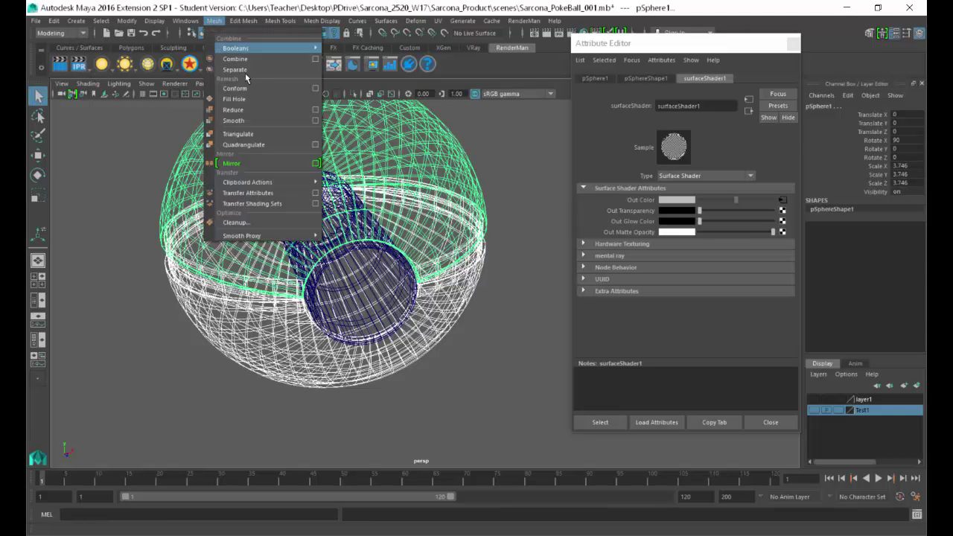
click(250, 122)
alt+drag(250, 127, 309, 215)
key(5)
key(ctrl+z)
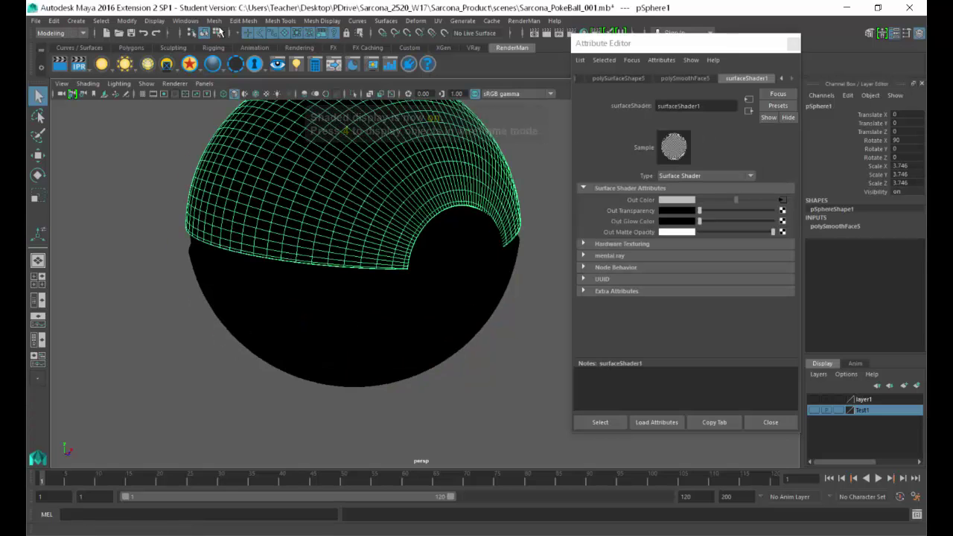
- Deselect everything and display the checker texture on the ball in the viewport
click(214, 21)
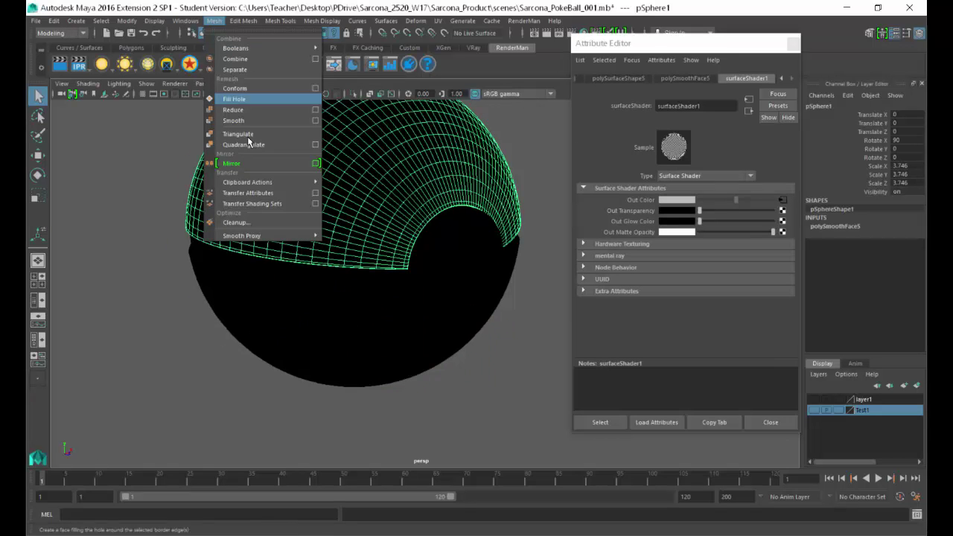
click(266, 398)
click(293, 441)
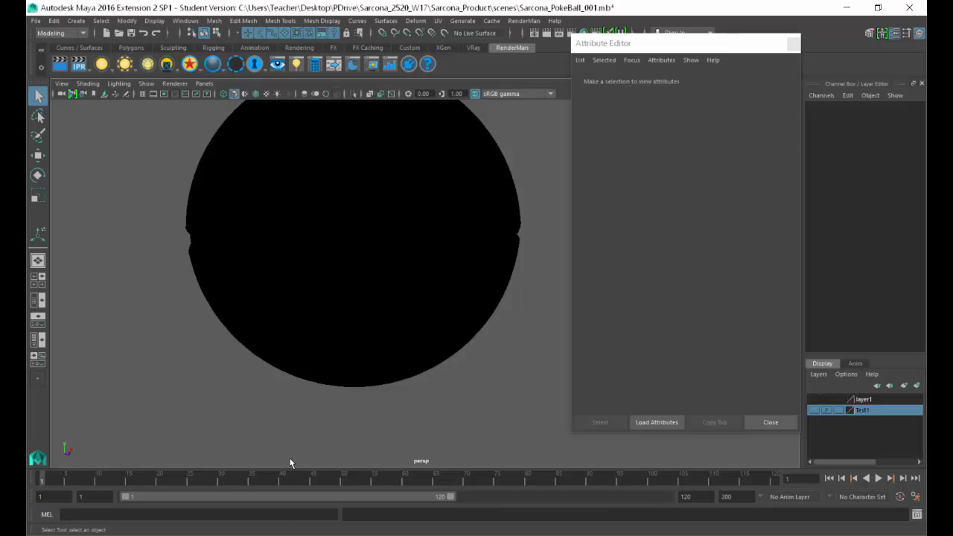
key(6)
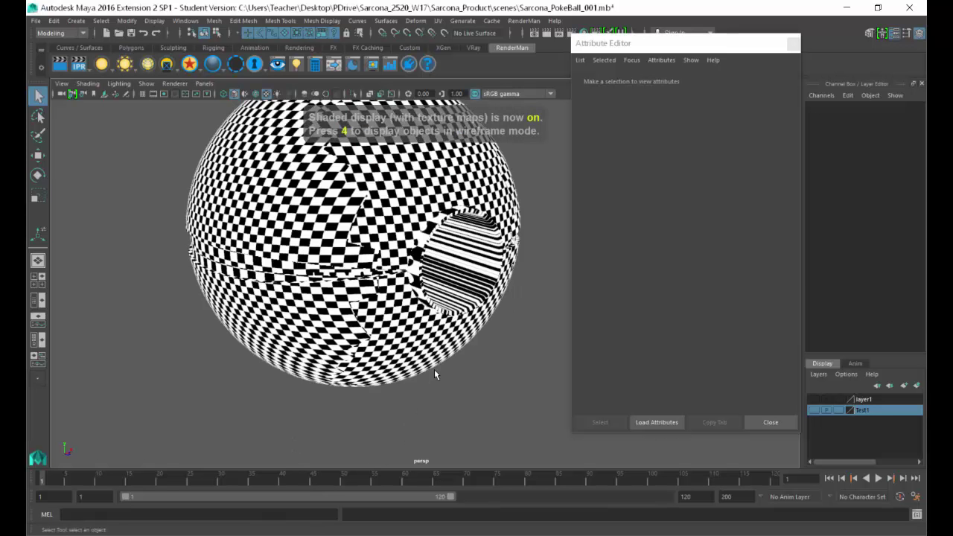
- Duplicate the button cylinder, lower the copy beneath the ball to inspect its checker pattern, and delete the copy
click(442, 266)
alt+drag(442, 266, 406, 304)
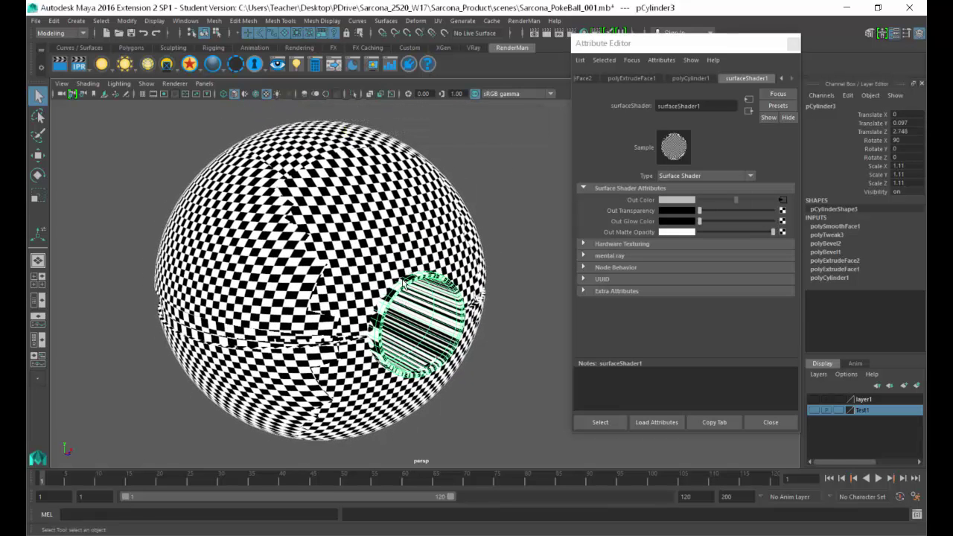
click(215, 21)
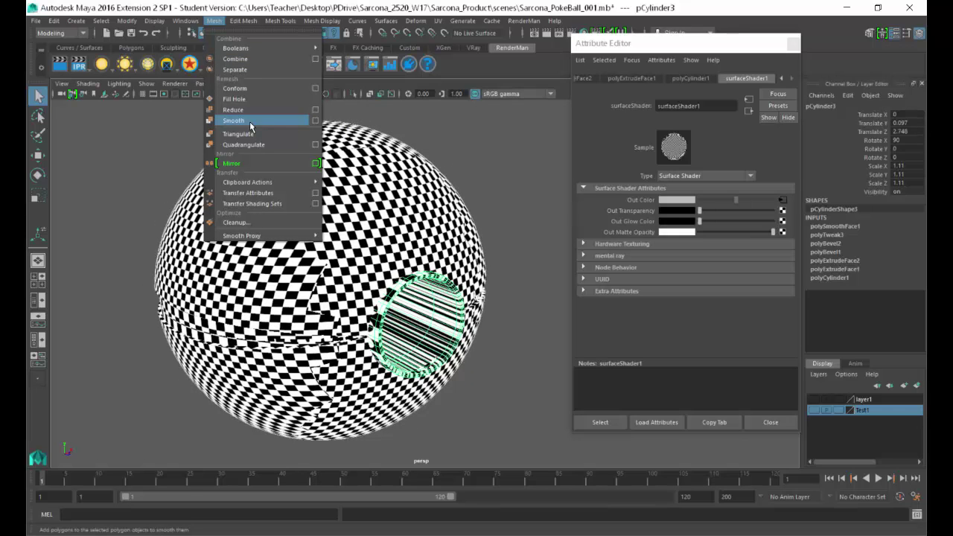
click(555, 251)
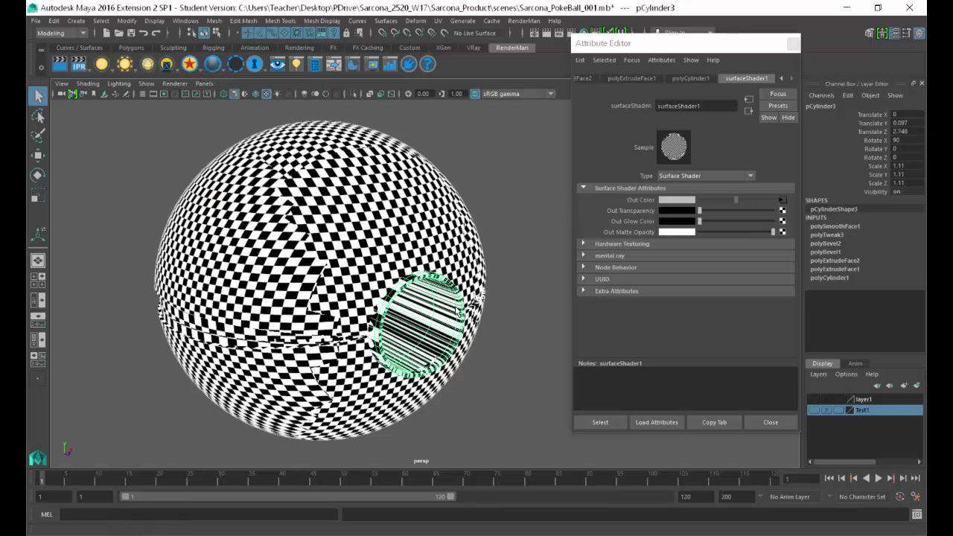
key(ctrl+d)
key(w)
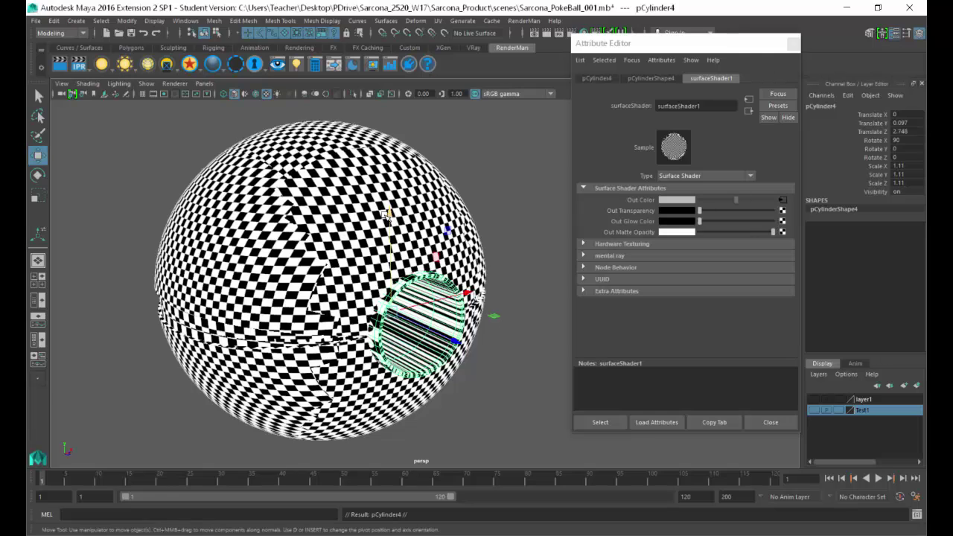
drag(390, 217, 394, 406)
key(f)
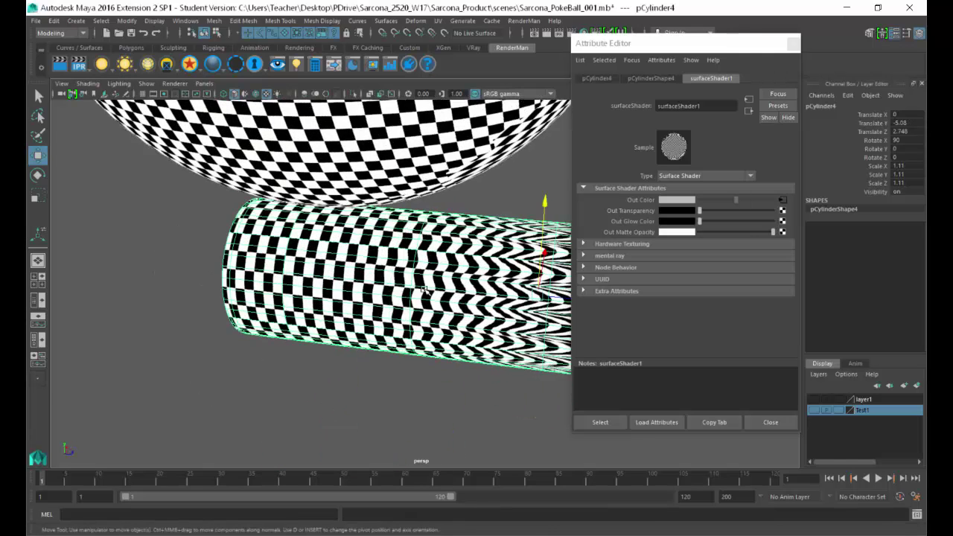
key(3)
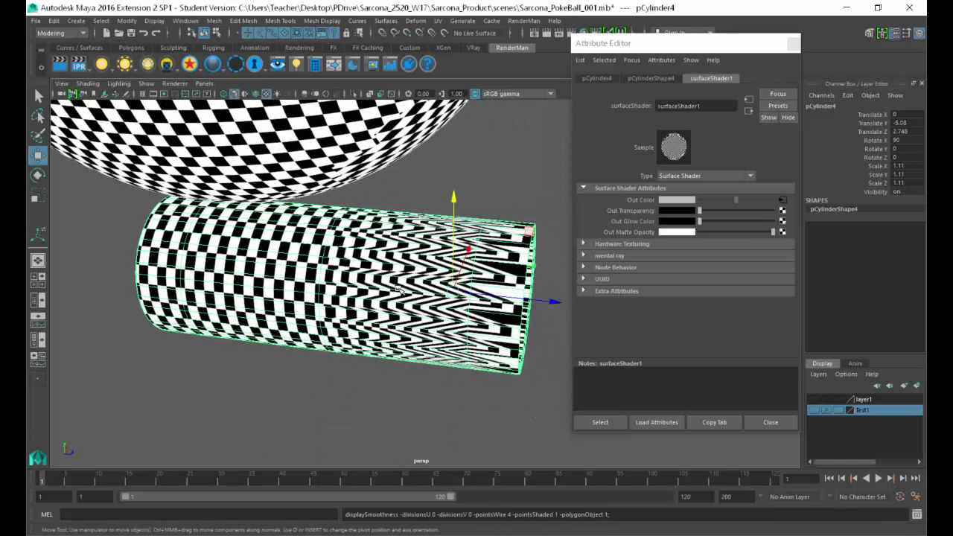
key(Delete)
- Duplicate the button cylinder again and lower the copy below the ball to Translate Y -5.585, framed close up
alt+drag(470, 201, 423, 245)
click(427, 264)
drag(410, 212, 424, 430)
key(f)
alt+drag(437, 305, 464, 296)
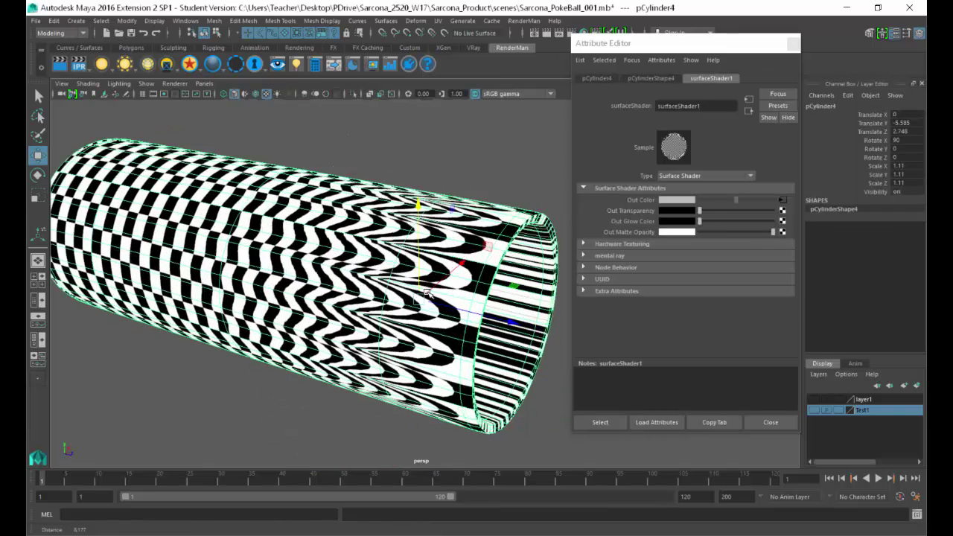
- Compare the copied cylinder in wireframe and textured display with smooth preview on and off, and delete the copy
key(4)
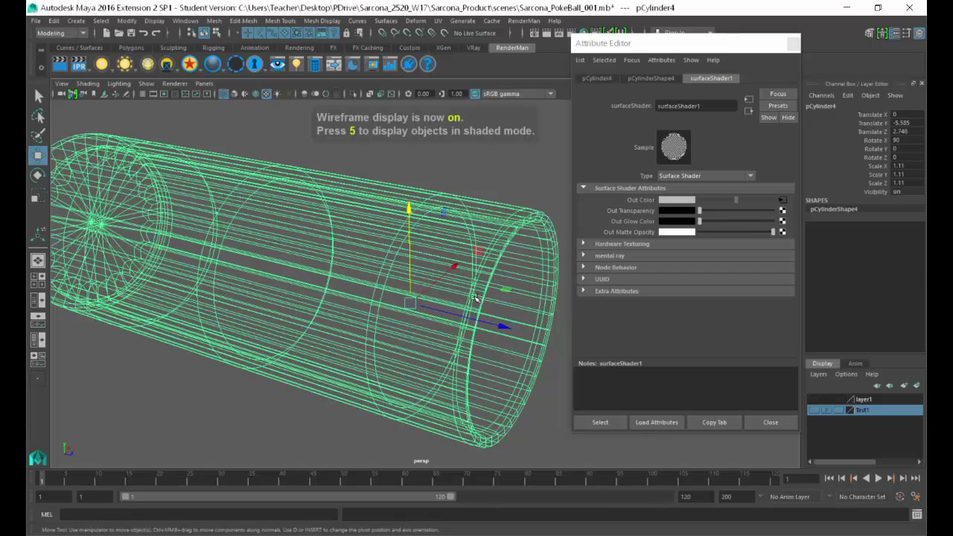
key(5)
key(6)
key(3)
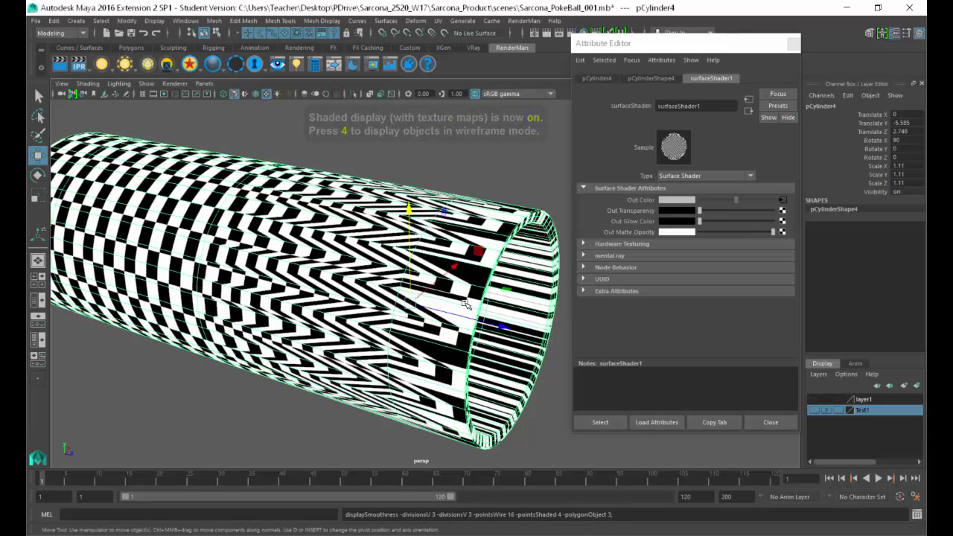
key(1)
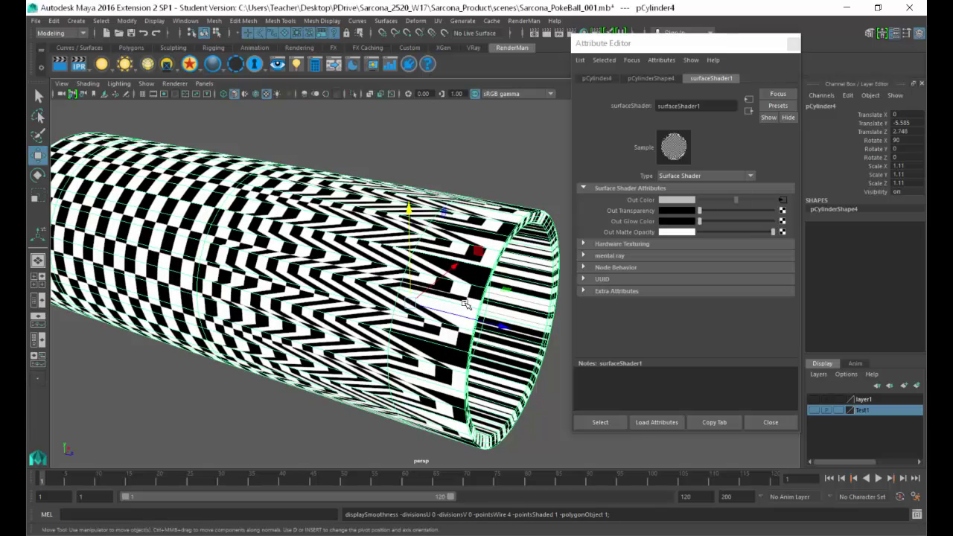
key(Delete)
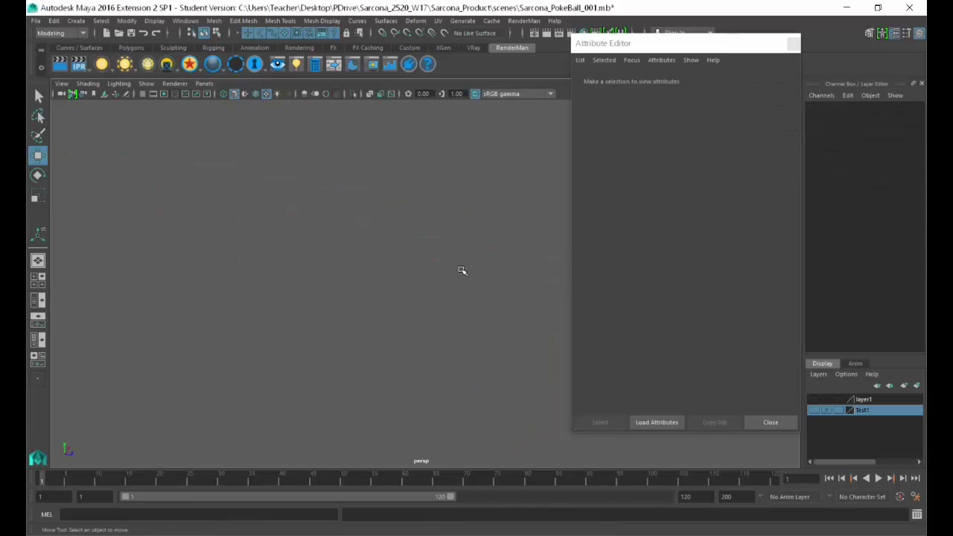
- Isolate the upper shell half, examine its checker pattern from outside and underneath, and end the isolation
alt+right_drag(457, 217, 419, 209)
alt+middle_drag(419, 209, 395, 332)
alt+drag(395, 333, 485, 355)
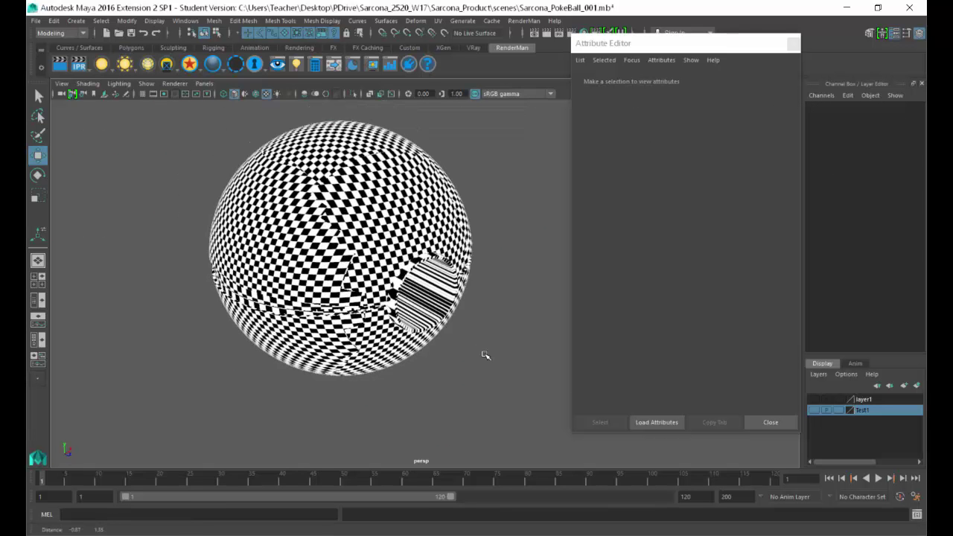
drag(520, 411, 308, 267)
click(308, 266)
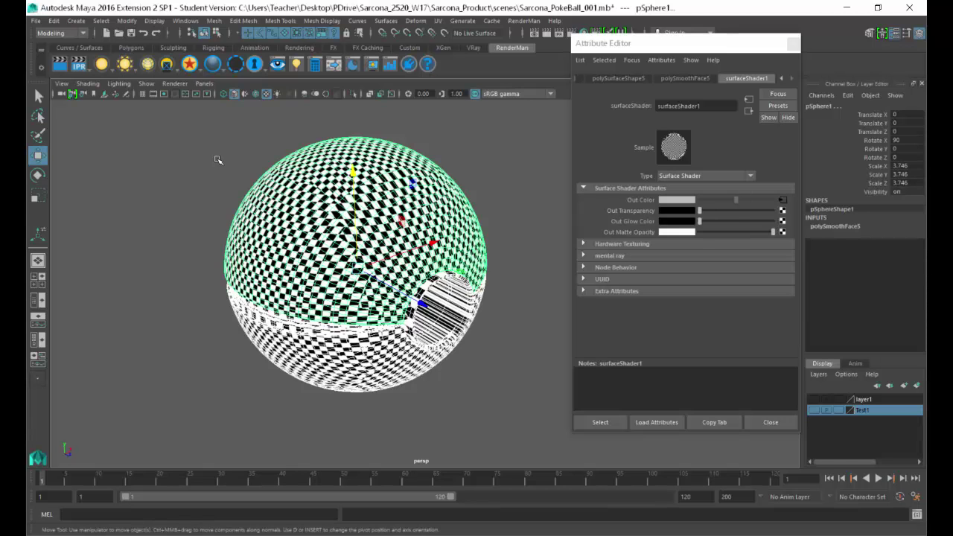
click(283, 212)
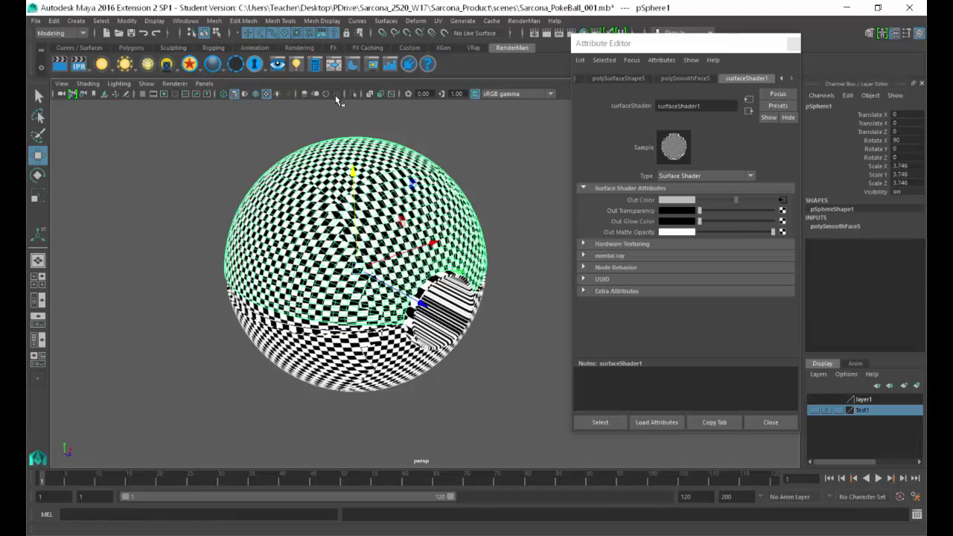
click(356, 95)
alt+drag(391, 294, 335, 204)
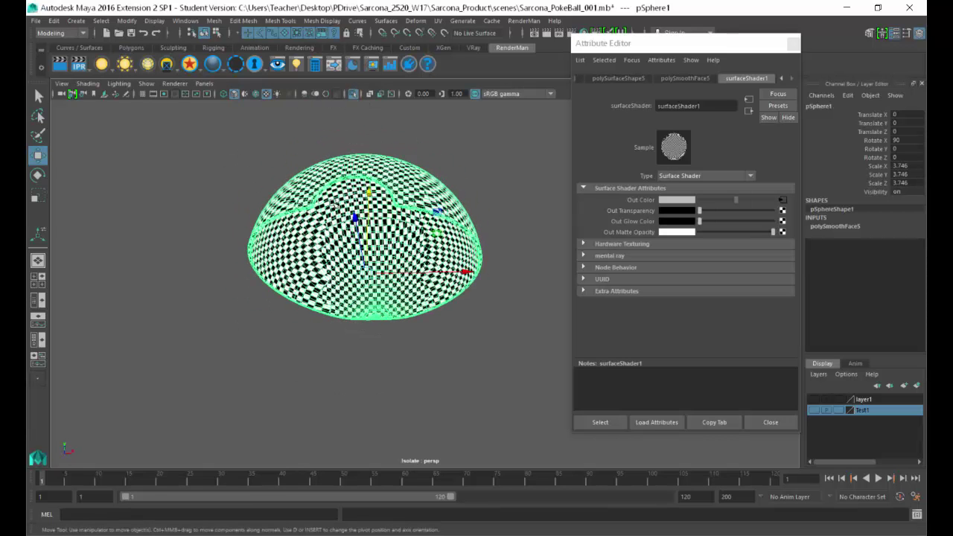
alt+drag(342, 143, 360, 150)
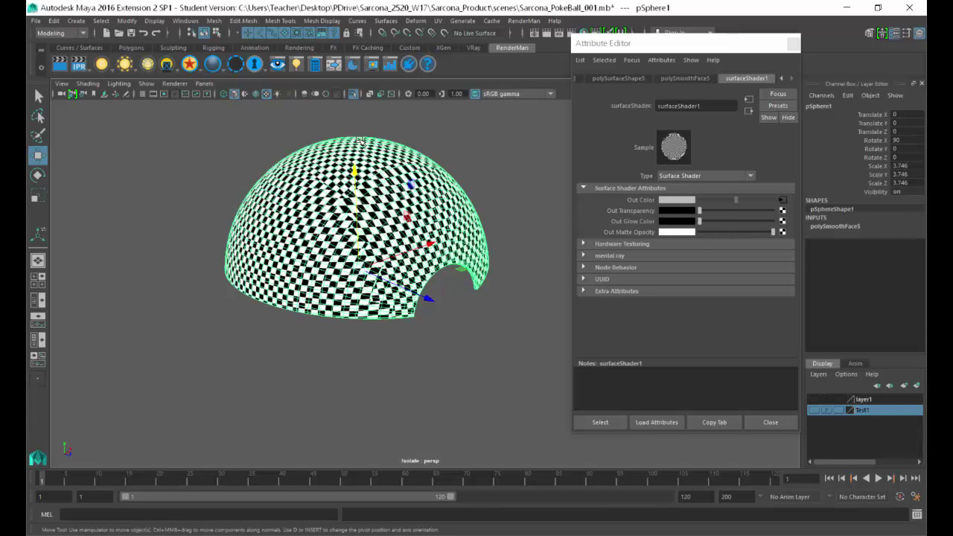
click(353, 93)
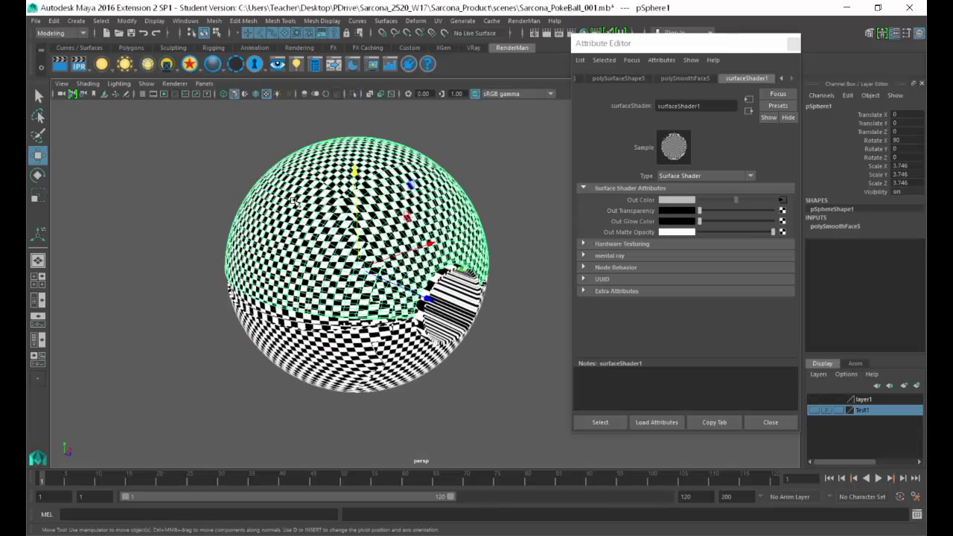
- Close the Attribute Editor and open the UV Editor for the upper shell half
click(797, 46)
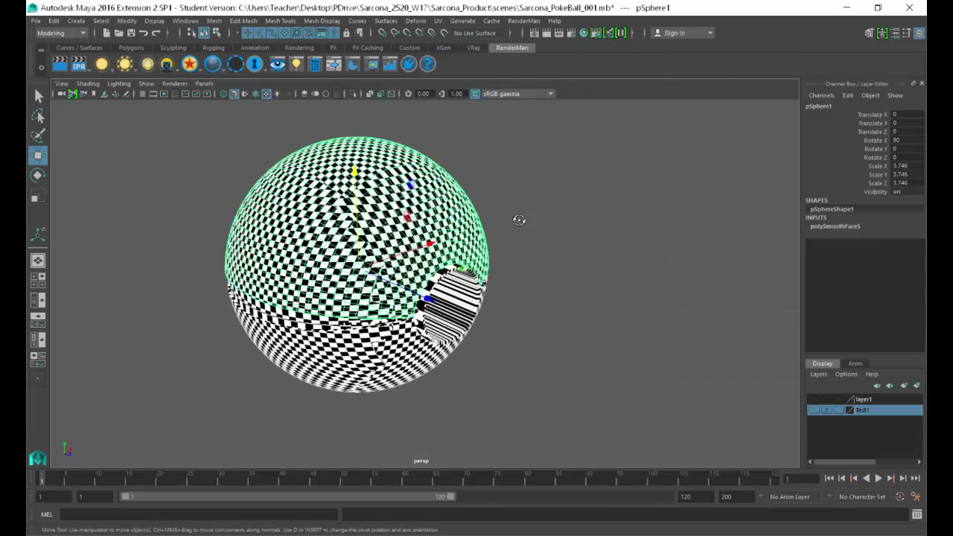
alt+drag(519, 219, 504, 228)
alt+right_drag(504, 228, 610, 235)
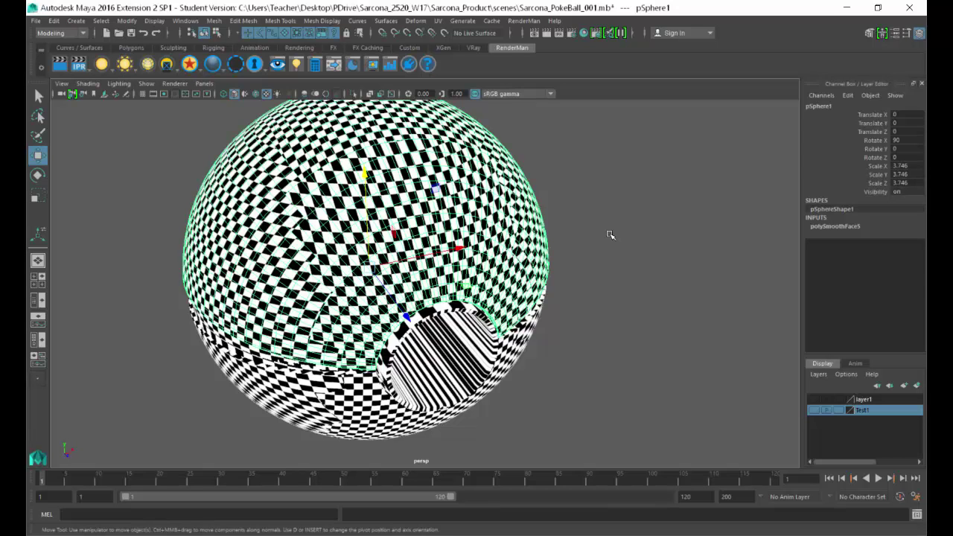
click(437, 20)
click(471, 49)
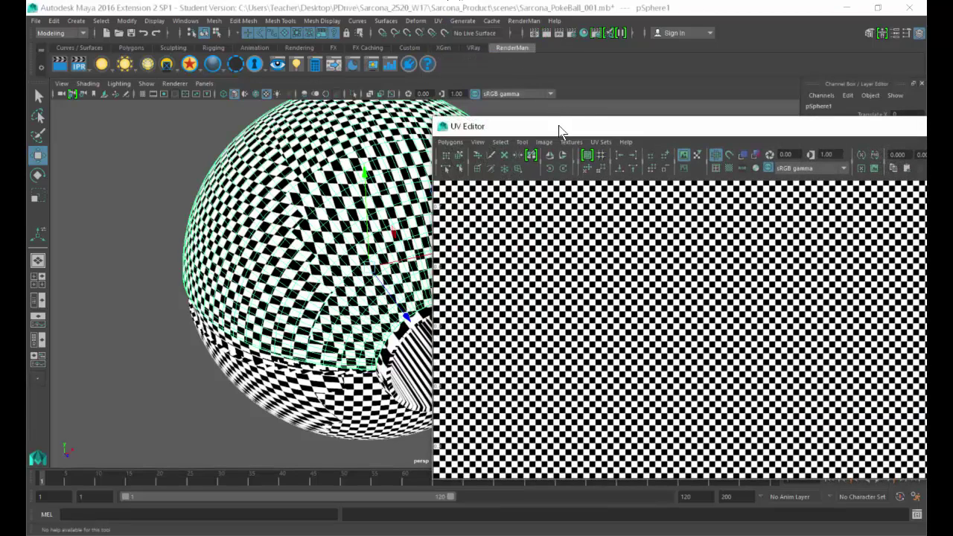
drag(559, 131, 426, 50)
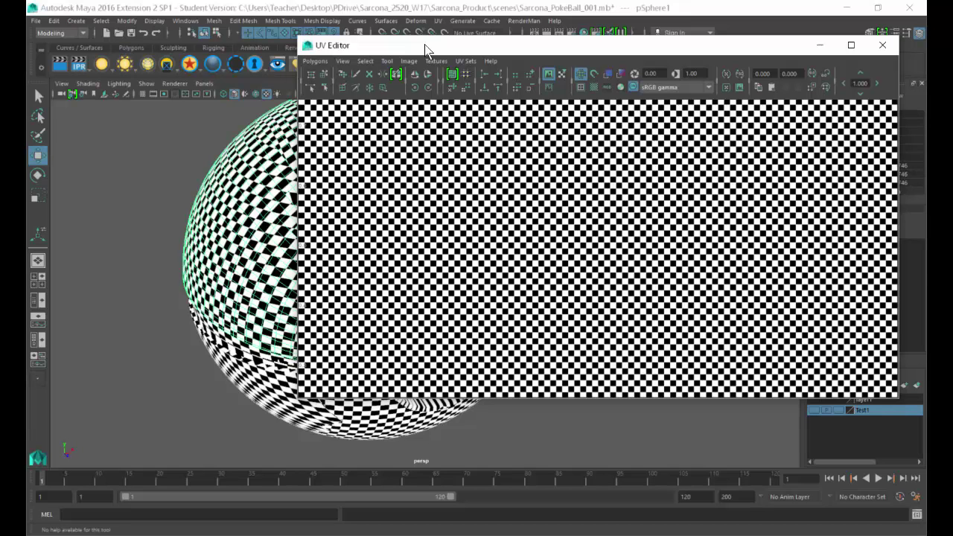
- Hide the checker texture image in the UV Editor and frame the shell half's UV layout
click(430, 61)
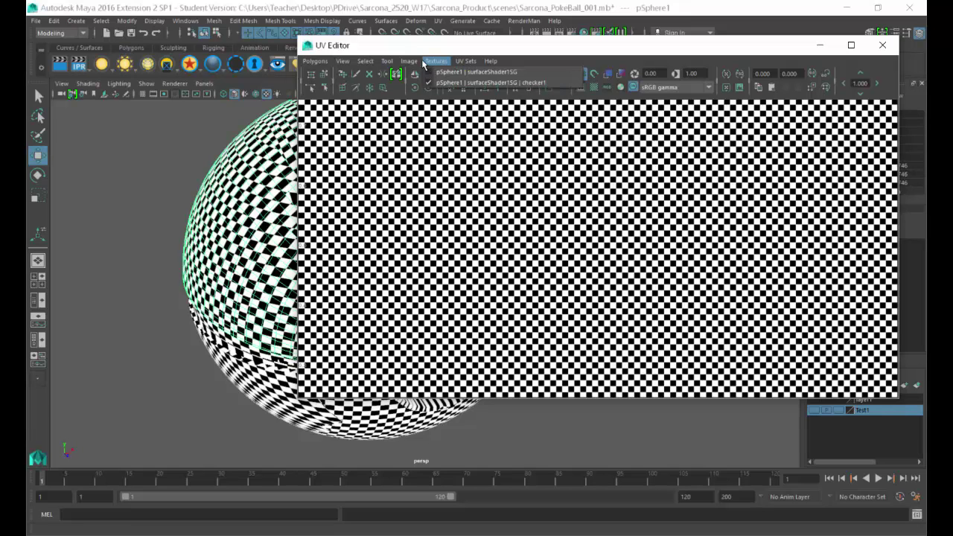
mouse_move(410, 63)
click(428, 81)
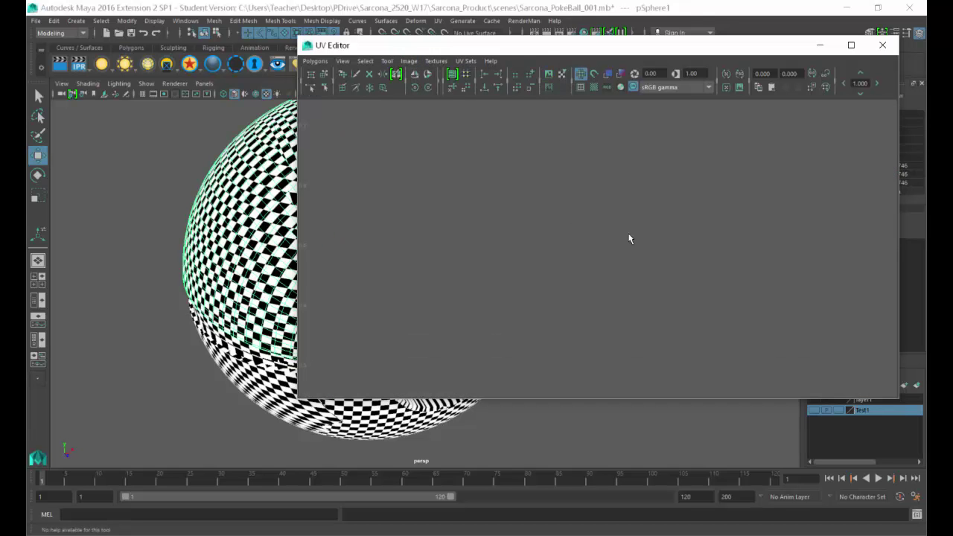
alt+right_drag(726, 284, 478, 260)
alt+right_drag(700, 257, 343, 247)
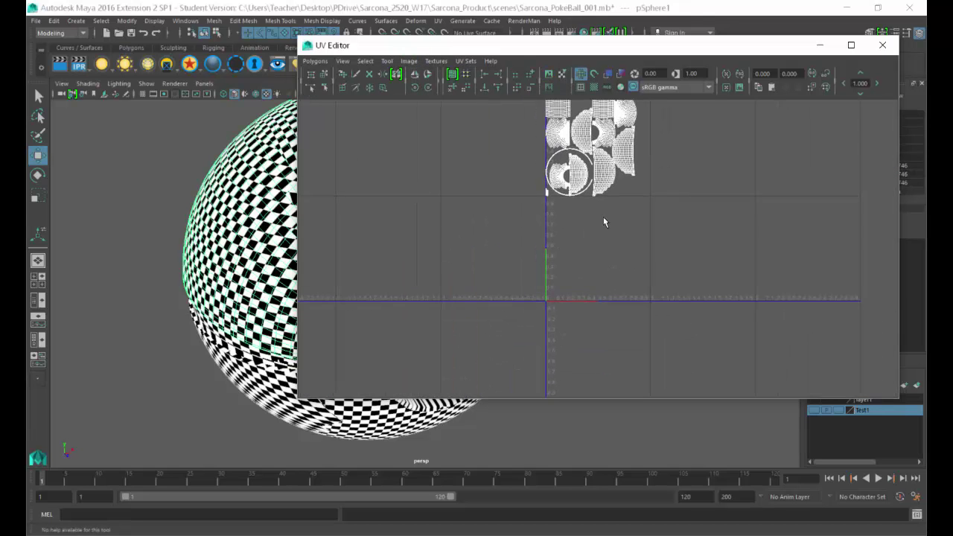
alt+middle_drag(604, 217, 592, 277)
- Select all parts of the ball so that their UV layouts appear together in the UV Editor
drag(432, 46, 555, 47)
alt+drag(372, 228, 274, 222)
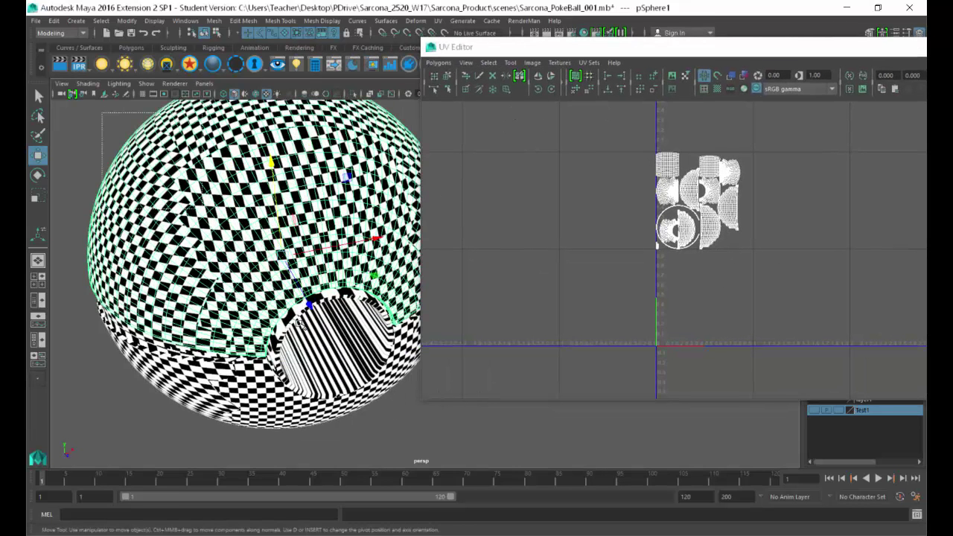
drag(300, 324, 513, 473)
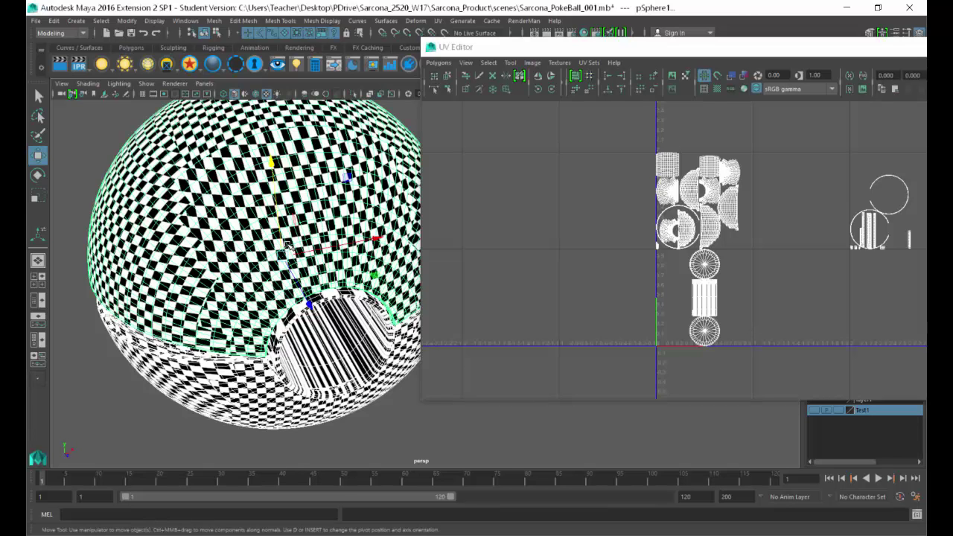
key(alt+Tab)
key(alt+Tab)
key(alt+Tab)
key(alt+Tab)
key(alt+Tab)
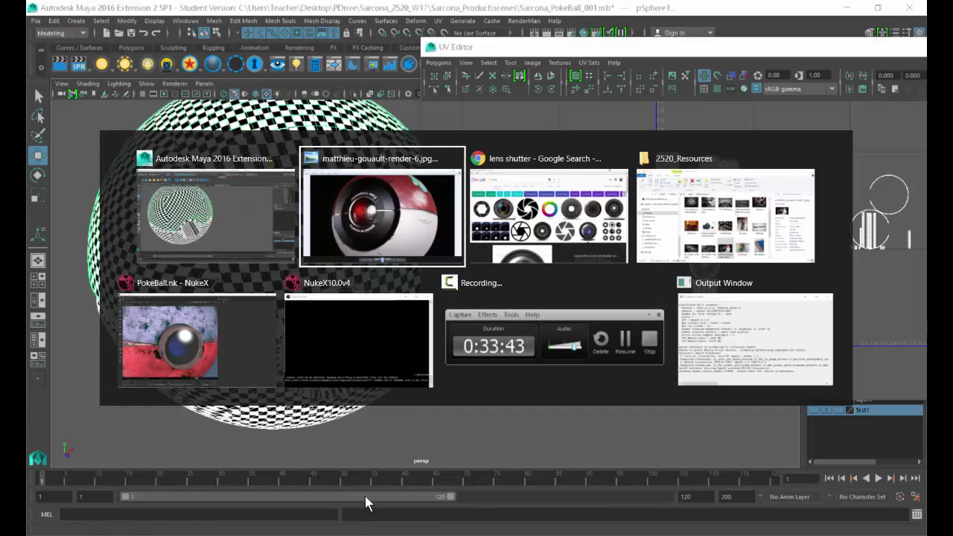
key(alt+Tab)
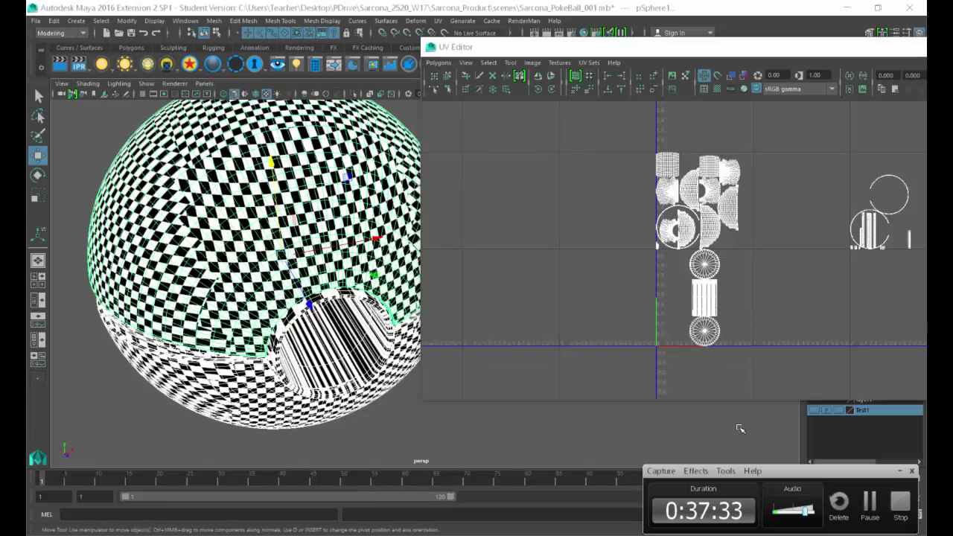
click(898, 472)
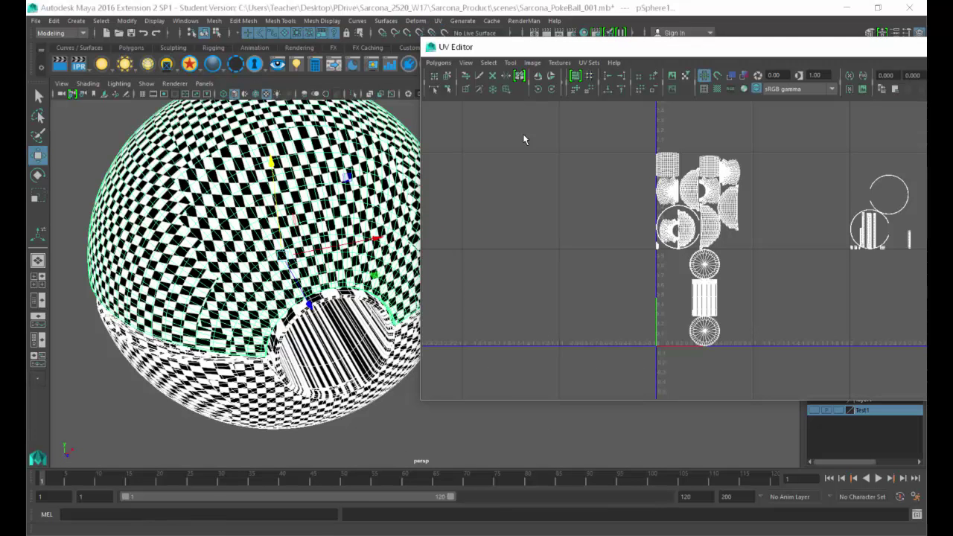
- Select the UV shells stacked above the 0 to 1 tile and shift them down by 1.000 unit
alt+middle_drag(662, 200, 577, 203)
right_drag(573, 191, 534, 174)
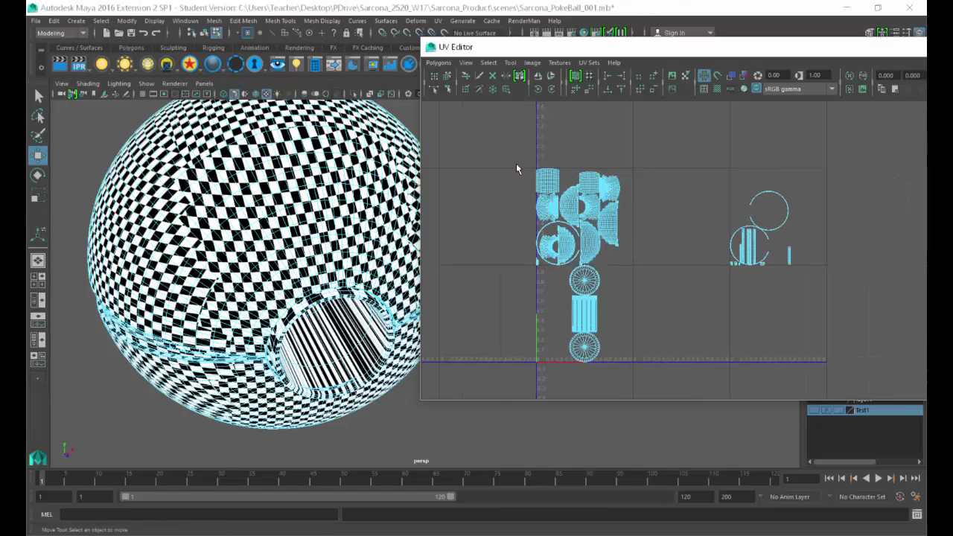
drag(496, 145, 655, 260)
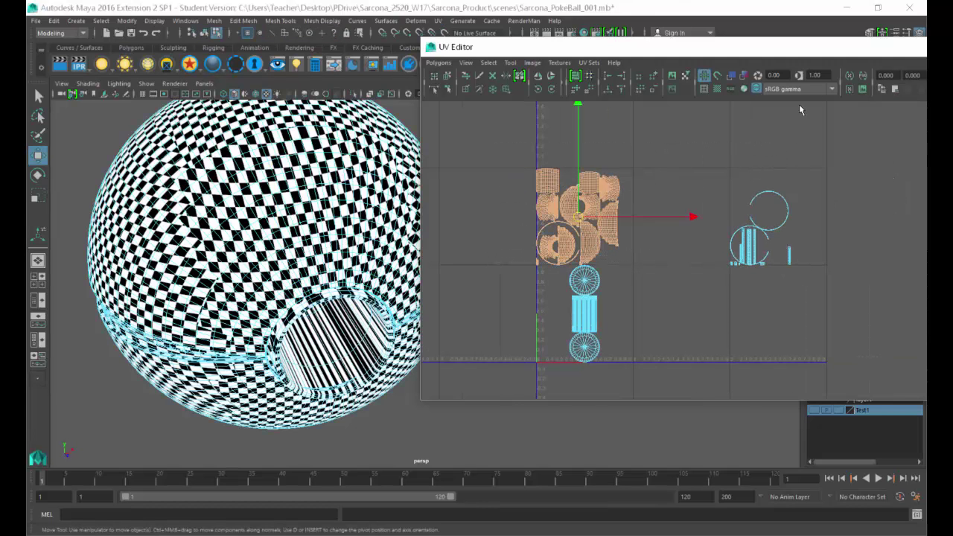
drag(812, 56, 592, 50)
click(765, 90)
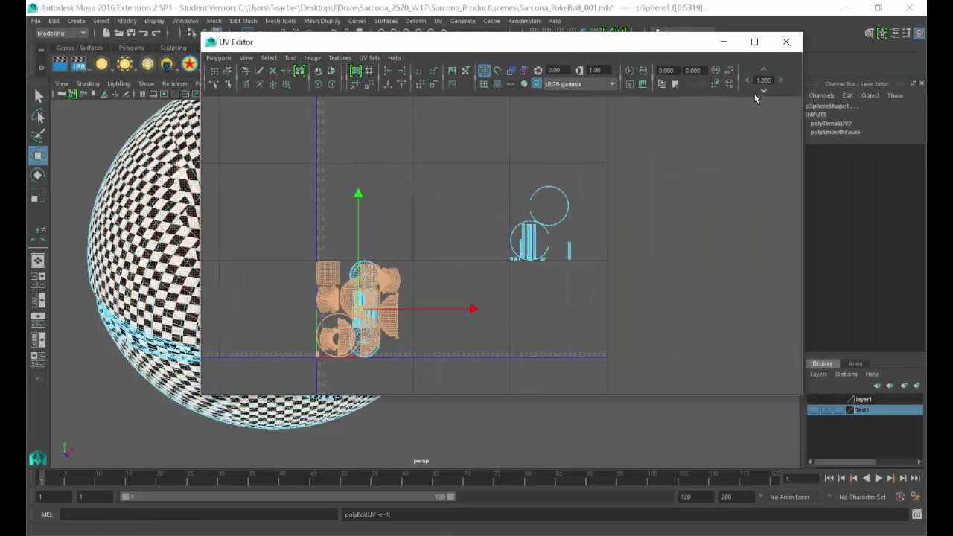
- Select the seam rings' UVs outside the 0 to 1 tile and shift them into it in 1.000-unit increments
drag(471, 178, 581, 268)
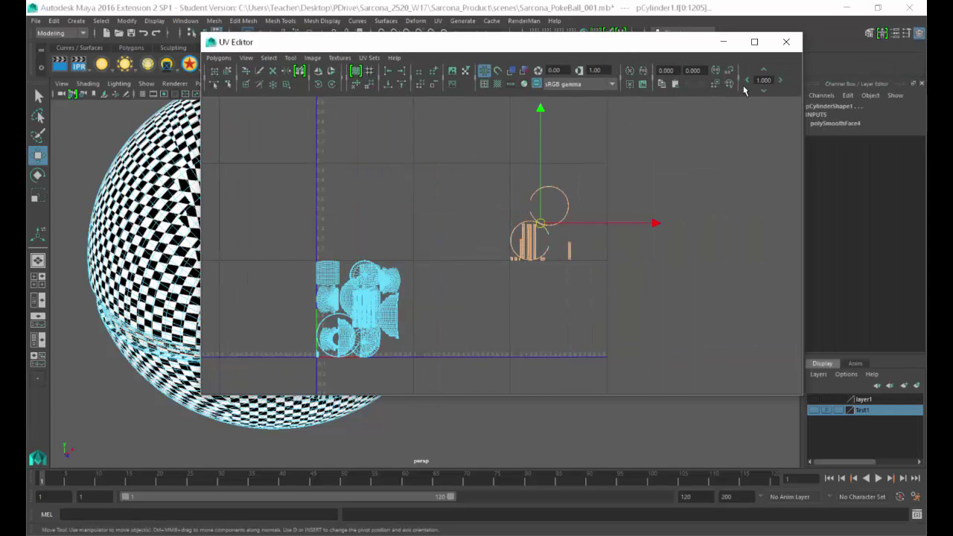
click(746, 80)
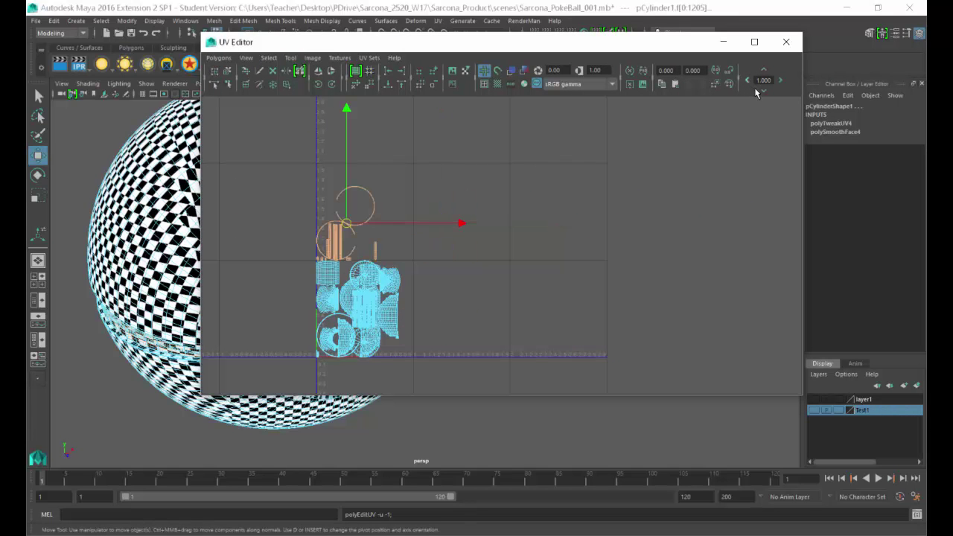
click(764, 91)
- Select the combined UVs of all ball parts and examine their overlapping shells in the 0 to 1 tile
drag(498, 50, 731, 49)
drag(701, 207, 479, 393)
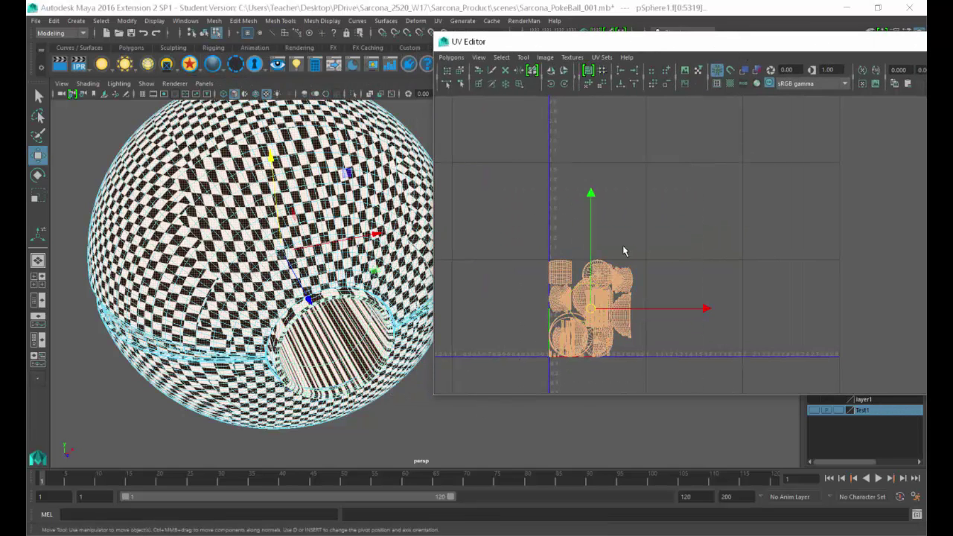
alt+middle_drag(572, 291, 608, 251)
alt+right_drag(608, 251, 860, 261)
alt+middle_drag(748, 286, 831, 253)
alt+right_drag(719, 246, 821, 244)
alt+middle_drag(821, 245, 807, 243)
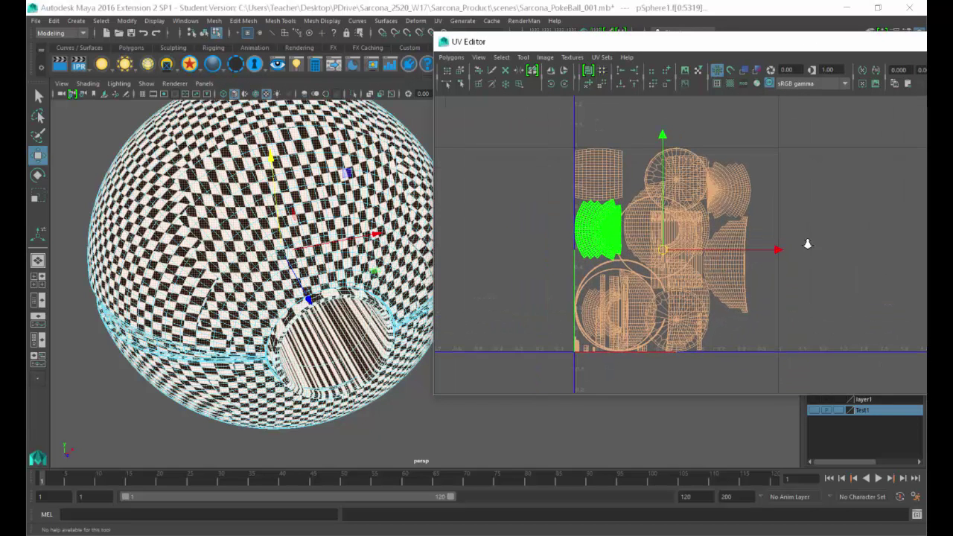
alt+right_drag(723, 244, 798, 241)
alt+middle_drag(775, 250, 808, 242)
- Project automatic UVs onto the upper shell half with 6 planes, optimized for fewer pieces
right_drag(148, 192, 170, 164)
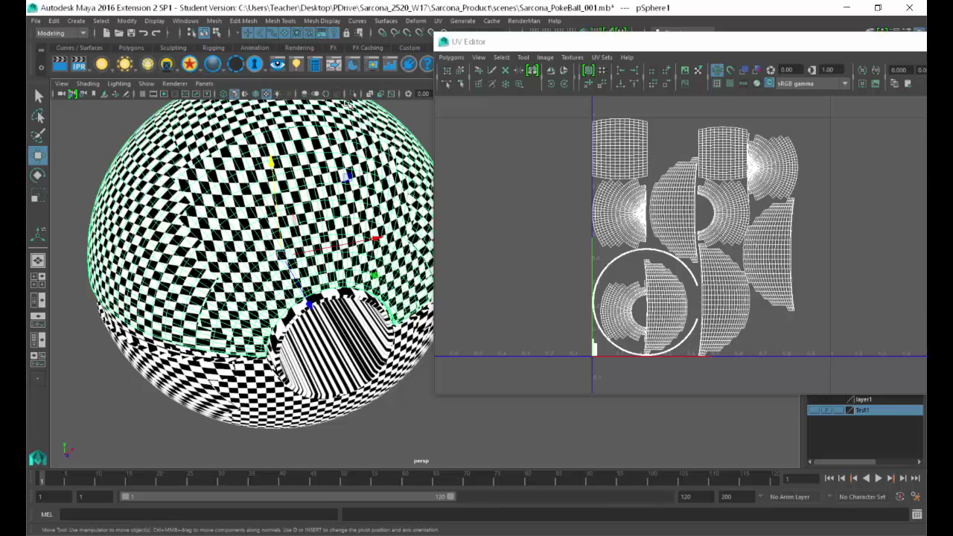
drag(516, 43, 679, 116)
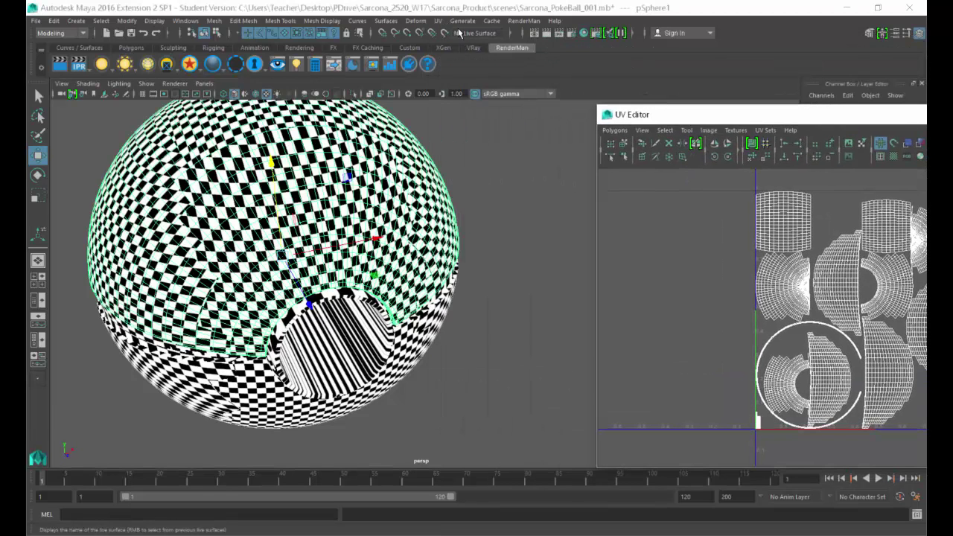
click(438, 21)
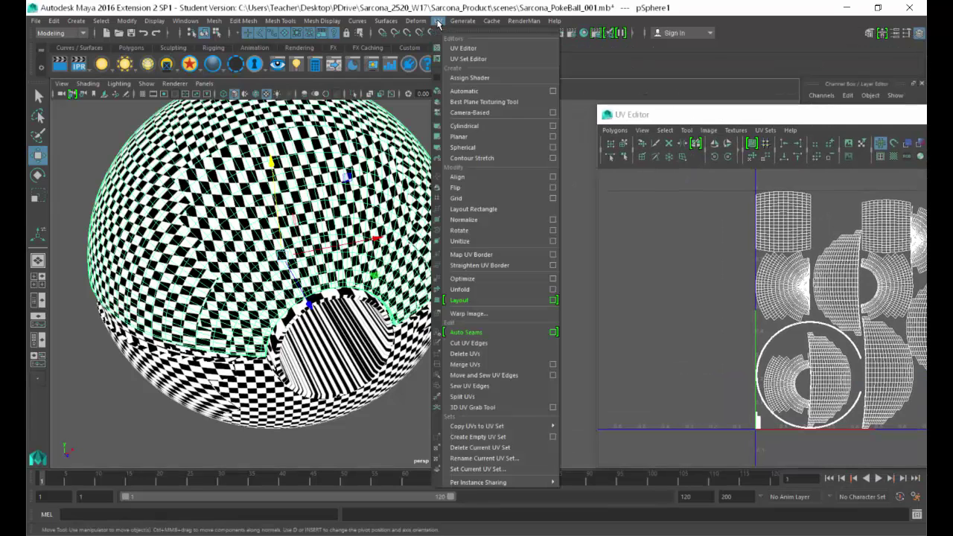
click(552, 91)
drag(538, 102, 441, 100)
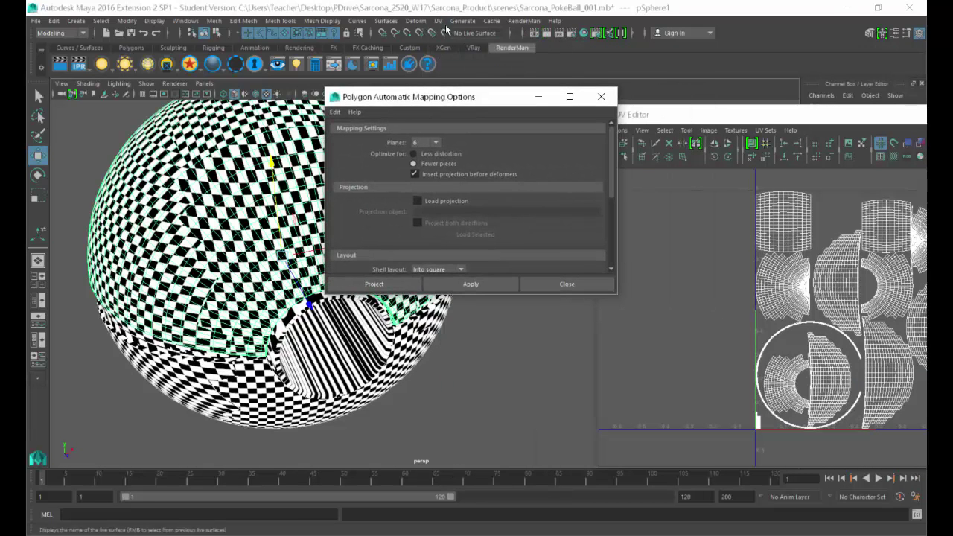
click(438, 20)
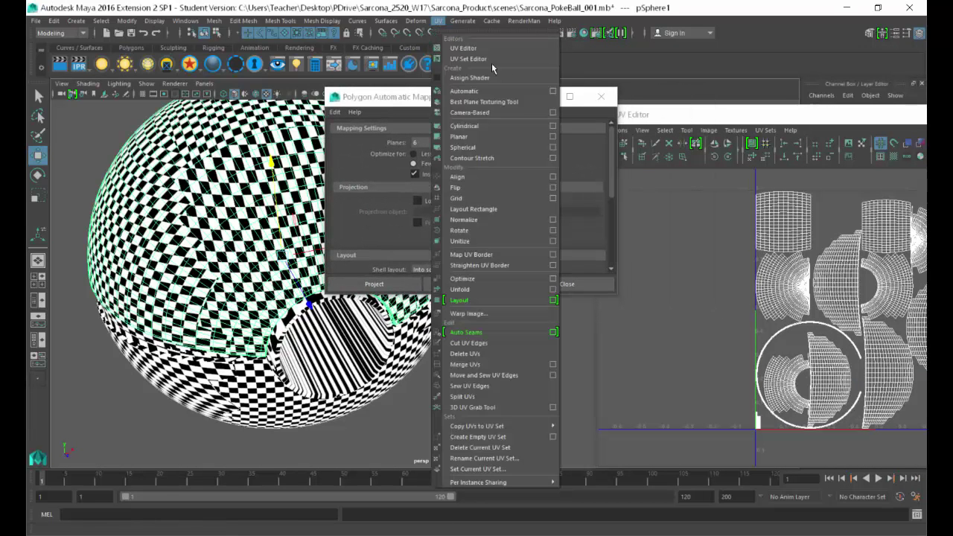
click(552, 91)
drag(510, 95, 448, 63)
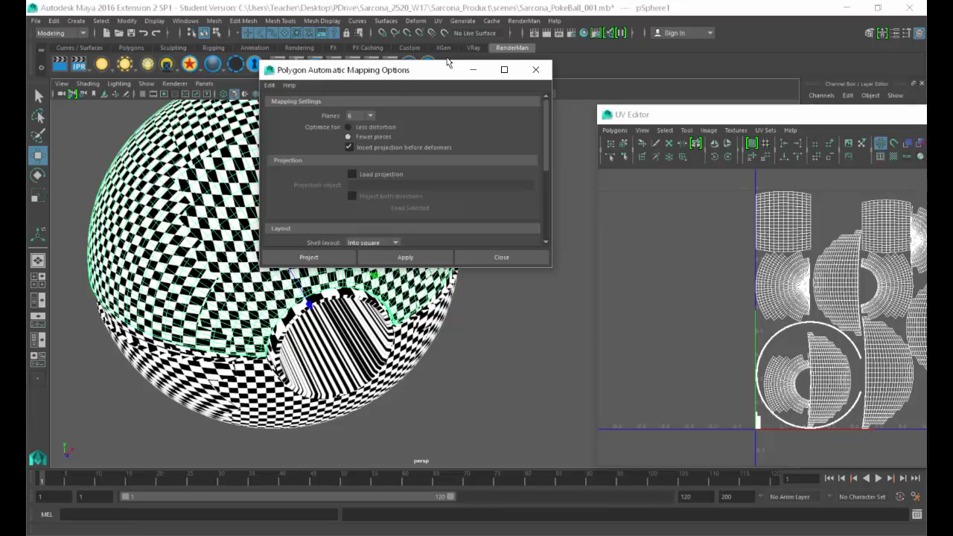
click(308, 258)
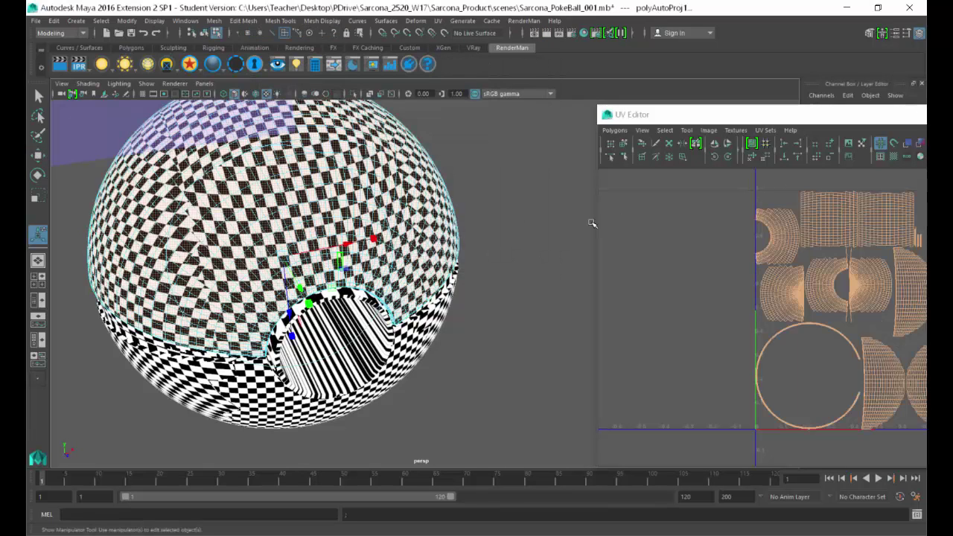
- Apply the same automatic UV mapping to the lower shell half of the ball
drag(715, 116, 322, 89)
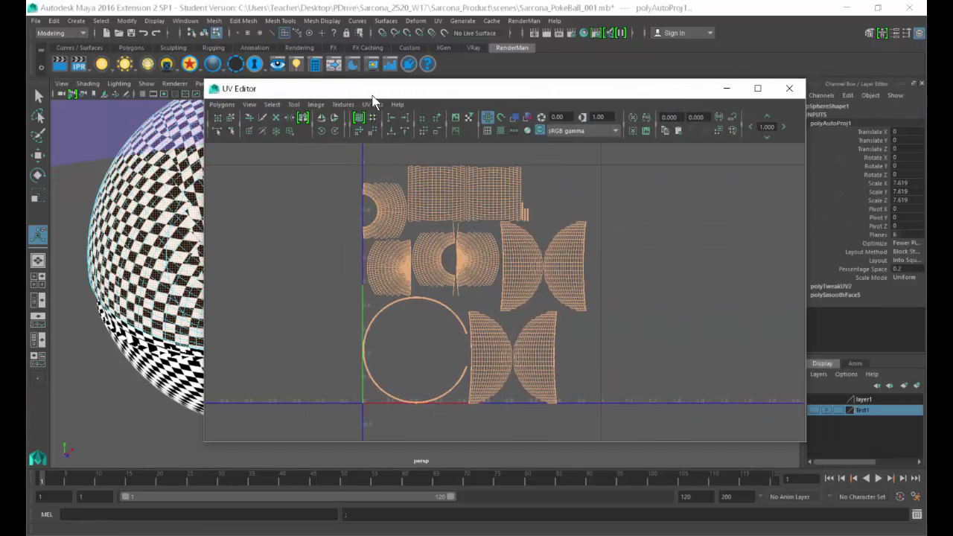
drag(375, 89, 573, 89)
alt+drag(267, 199, 270, 140)
key(q)
click(254, 305)
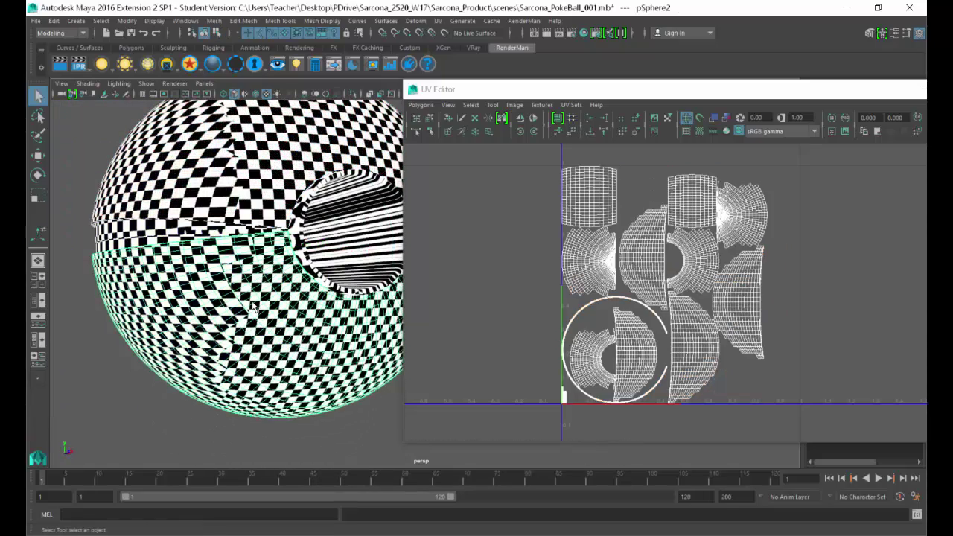
click(438, 21)
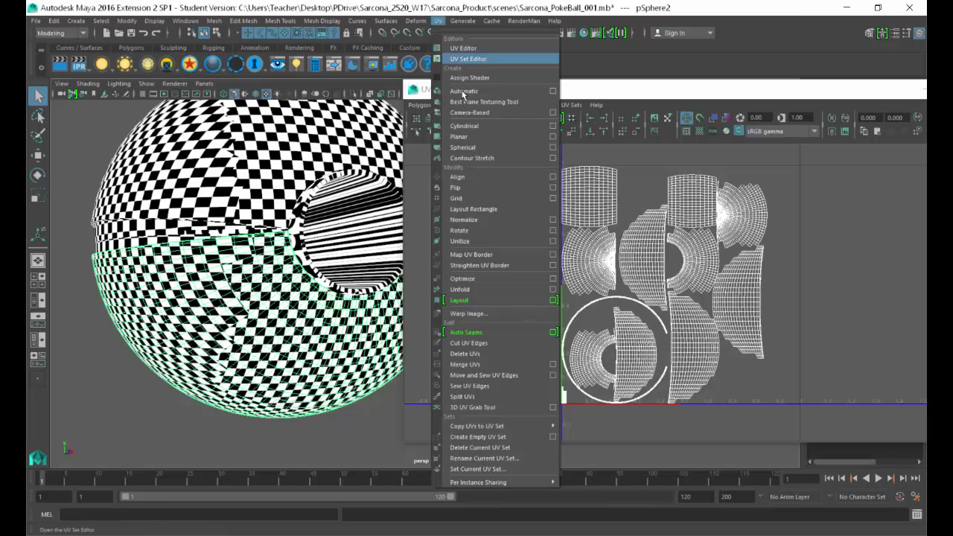
click(465, 92)
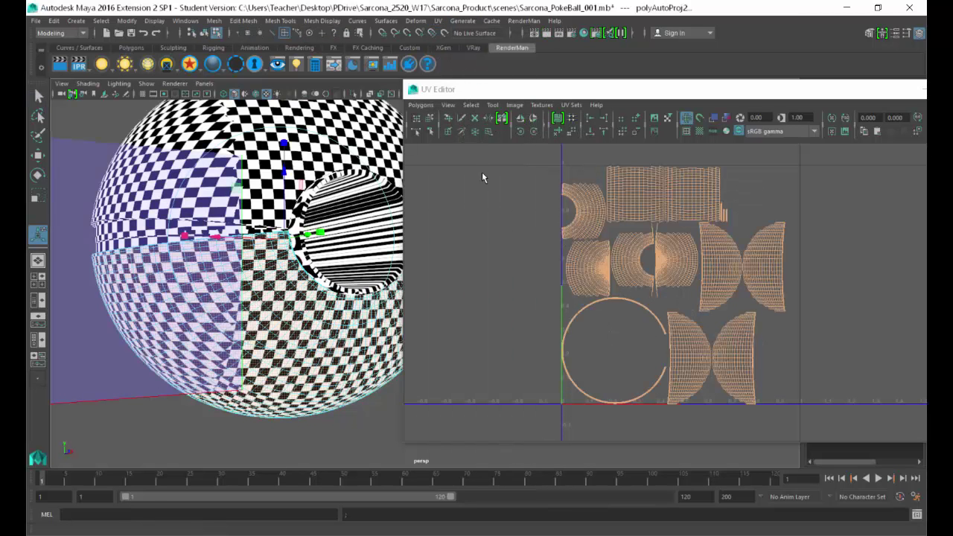
- Apply automatic UV mapping to the round button cylinder on the front of the ball
click(347, 199)
key(q)
click(347, 199)
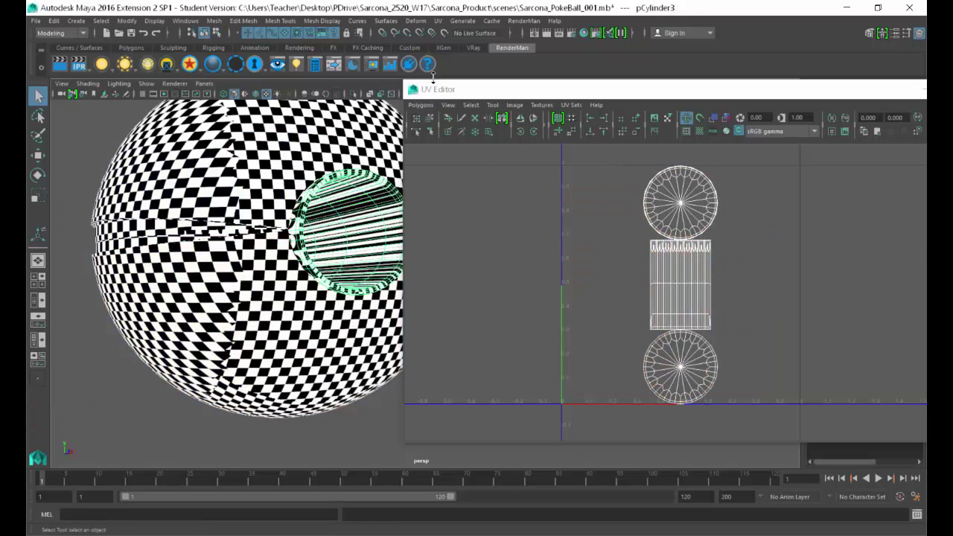
click(438, 21)
click(463, 93)
- Apply automatic UV mapping to the lower of the two seam rings between the shell halves
alt+drag(277, 226, 306, 204)
scroll(225, 244, up, 5)
alt+middle_drag(225, 244, 413, 255)
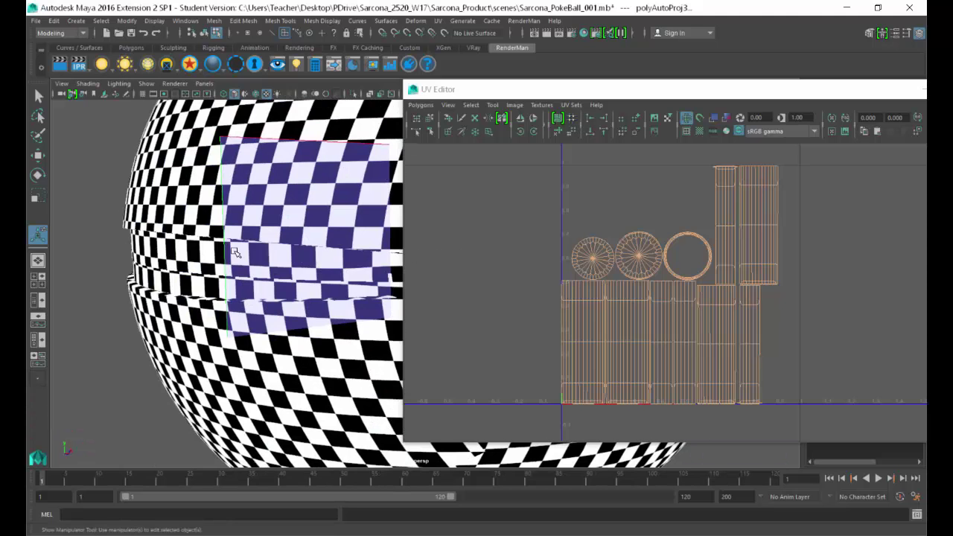
key(q)
click(200, 259)
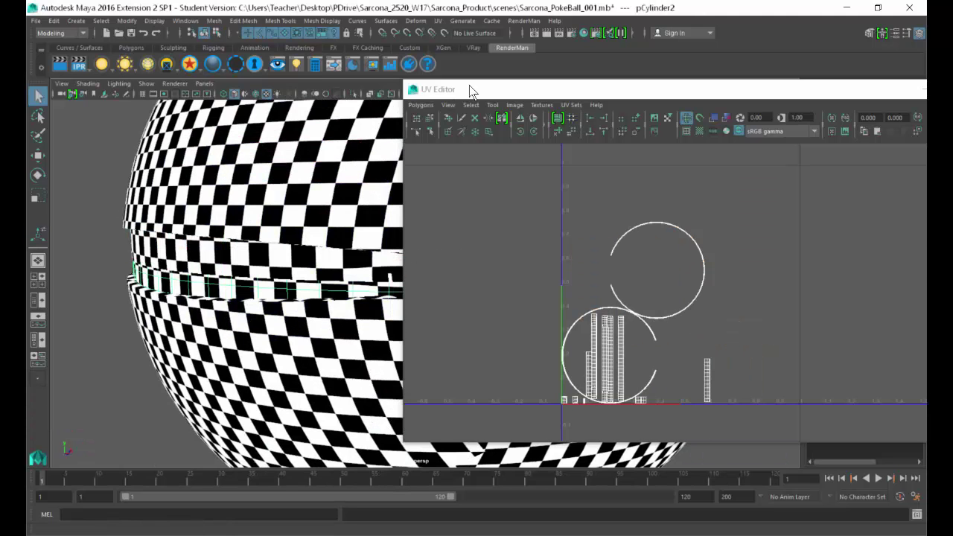
click(443, 22)
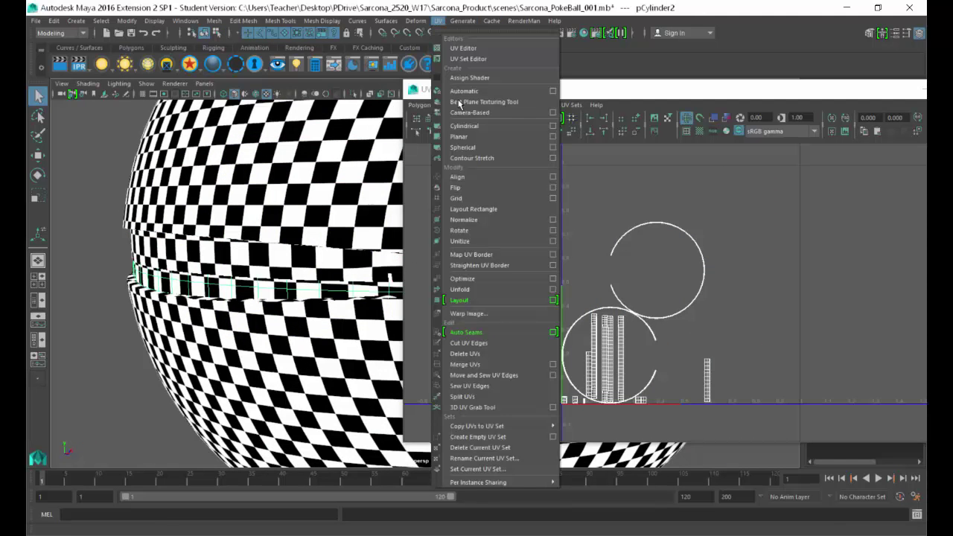
click(461, 91)
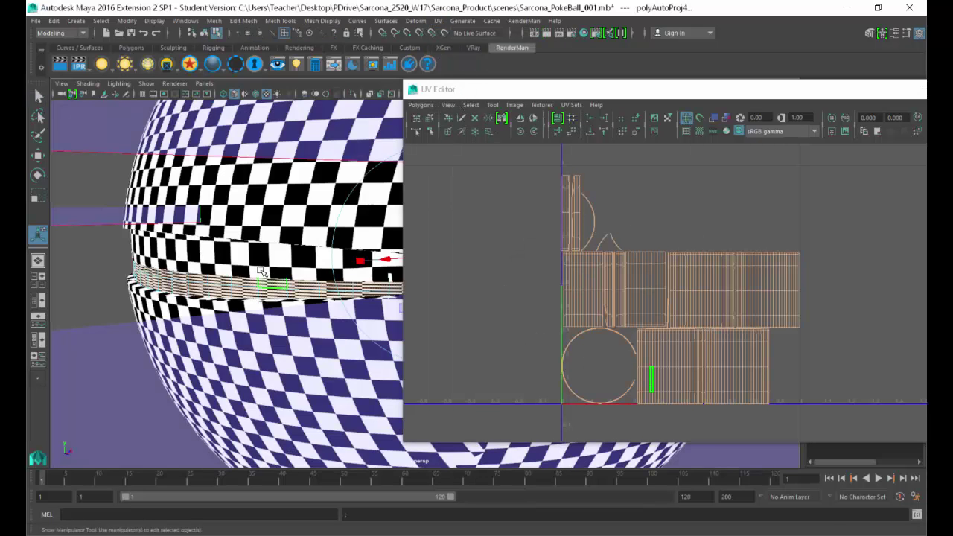
- Examine the lower seam ring's checker pattern and its projection planes from several sides
scroll(264, 232, down, 8)
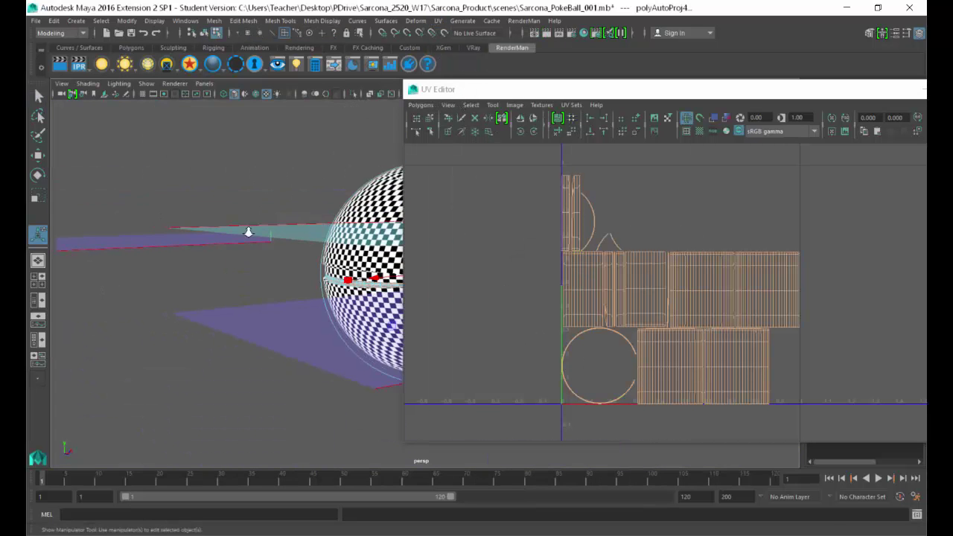
alt+middle_drag(187, 253, 56, 248)
alt+drag(227, 240, 200, 264)
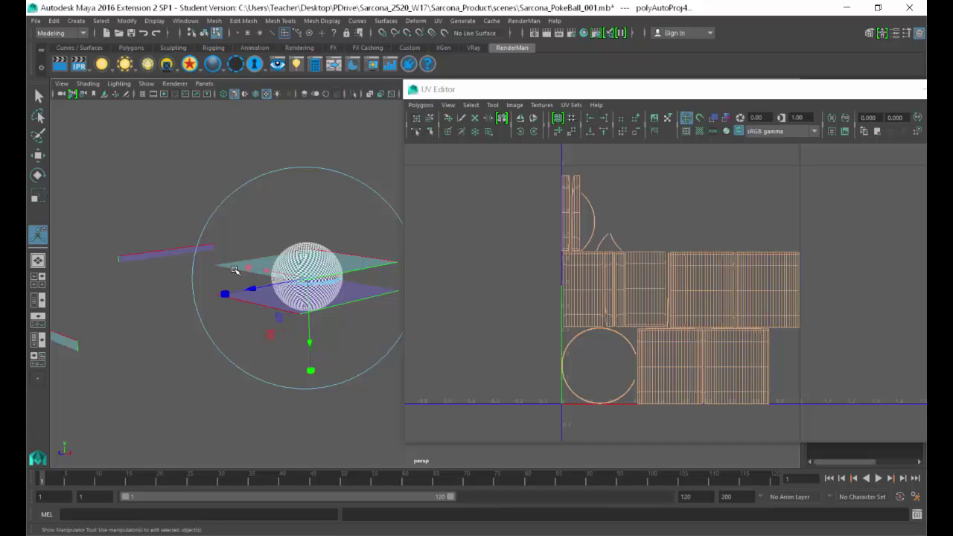
alt+drag(264, 266, 200, 283)
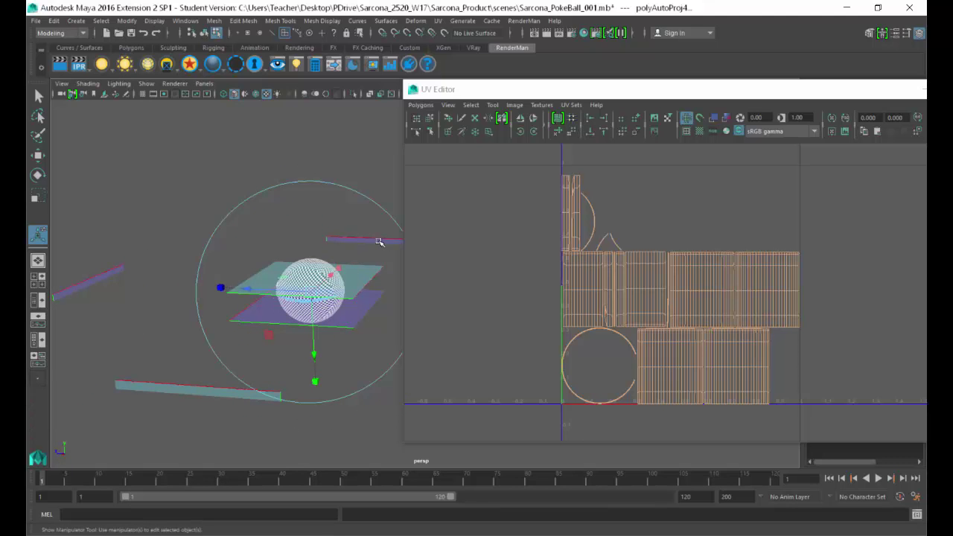
alt+right_drag(154, 278, 381, 284)
alt+middle_drag(365, 287, 387, 284)
alt+right_drag(178, 287, 297, 311)
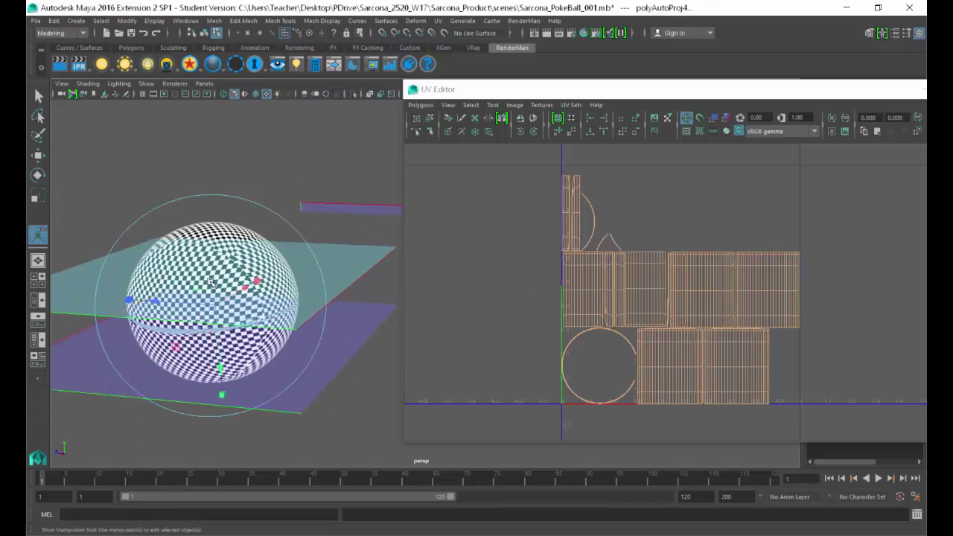
alt+middle_drag(297, 313, 363, 294)
alt+right_drag(225, 285, 333, 301)
scroll(332, 302, up, 10)
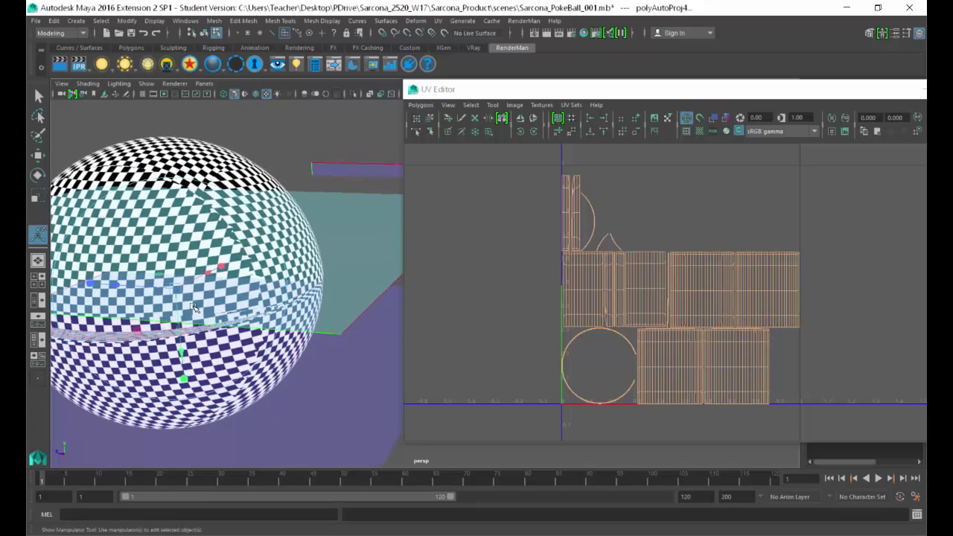
scroll(297, 275, up, 10)
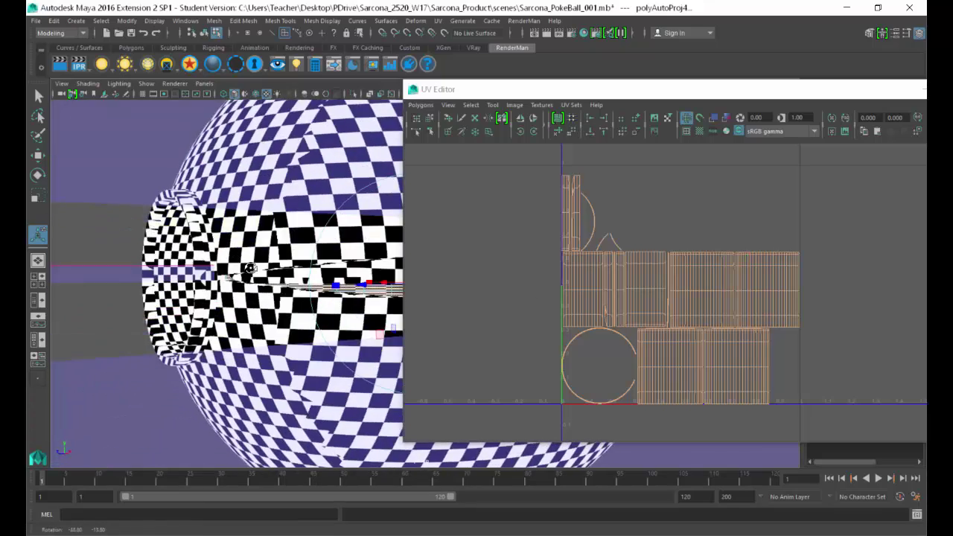
alt+drag(295, 283, 283, 242)
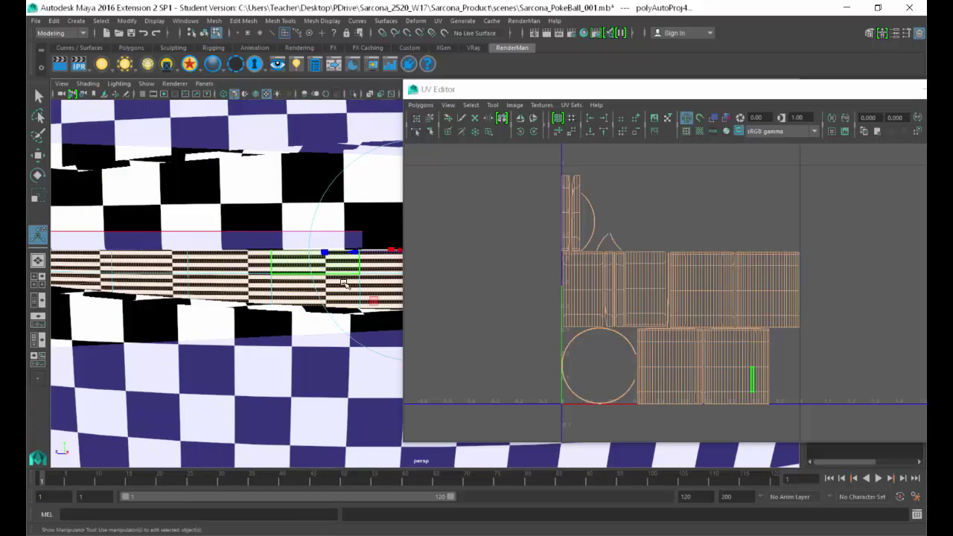
alt+right_drag(344, 283, 213, 266)
alt+middle_drag(213, 266, 89, 264)
alt+drag(156, 268, 268, 279)
alt+drag(88, 210, 206, 266)
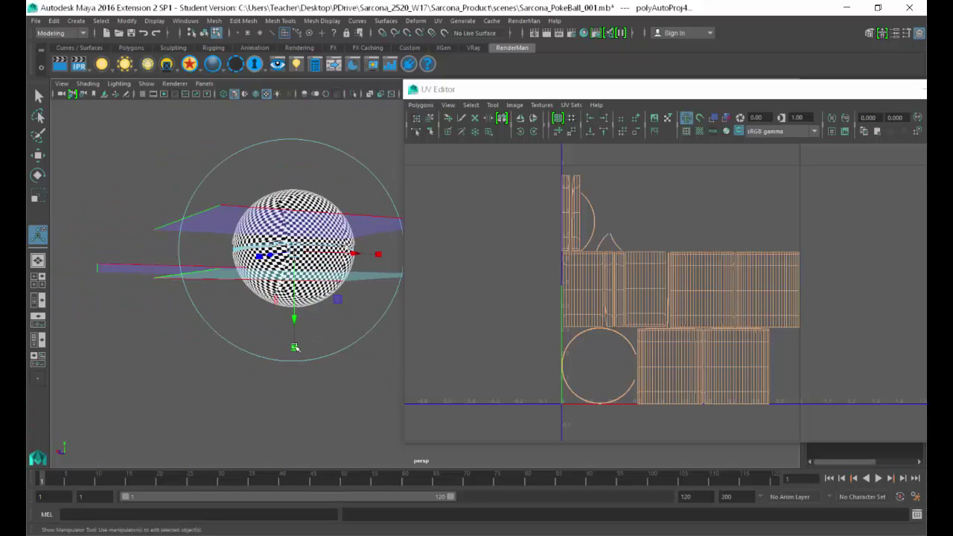
- Scale the lower seam ring's automatic projection vertically to even out its checker squares and check the pattern up close
drag(294, 347, 293, 534)
drag(298, 350, 259, 382)
alt+right_drag(320, 367, 441, 366)
alt+middle_drag(372, 379, 463, 414)
alt+right_drag(405, 321, 238, 304)
scroll(384, 326, up, 2)
scroll(345, 328, up, 5)
alt+right_drag(375, 315, 350, 300)
alt+drag(350, 301, 309, 294)
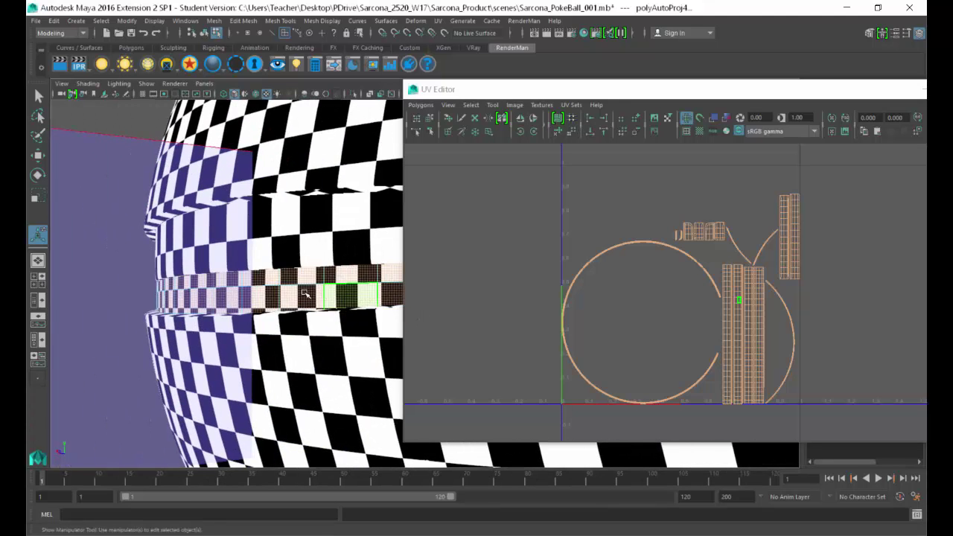
alt+drag(238, 297, 266, 318)
click(267, 319)
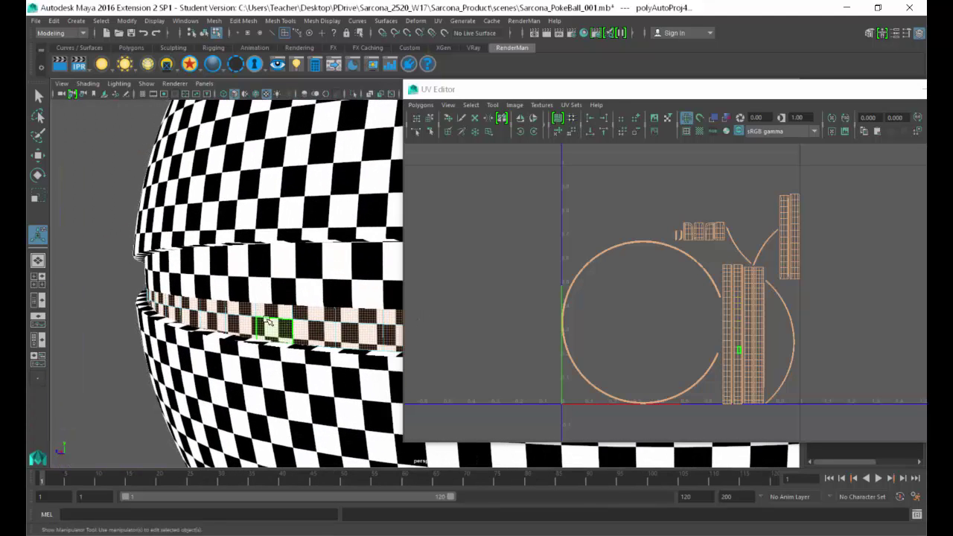
alt+right_drag(333, 335, 57, 262)
key(f)
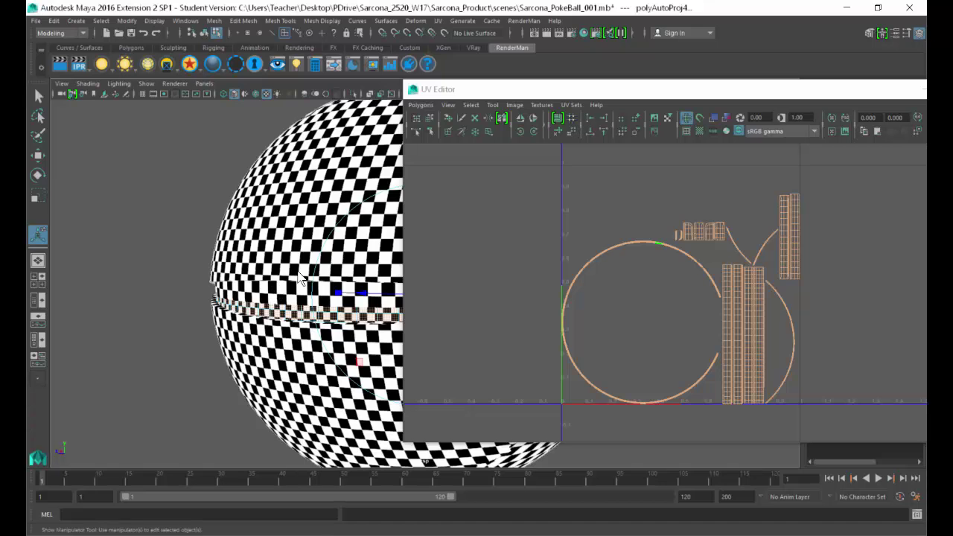
- Apply automatic UV mapping to the upper seam ring
key(q)
click(285, 294)
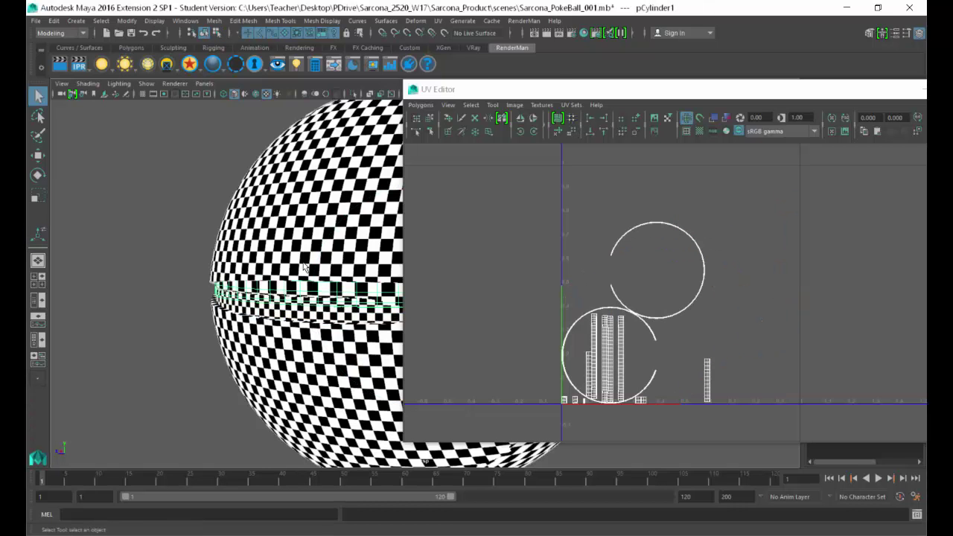
click(438, 20)
click(464, 90)
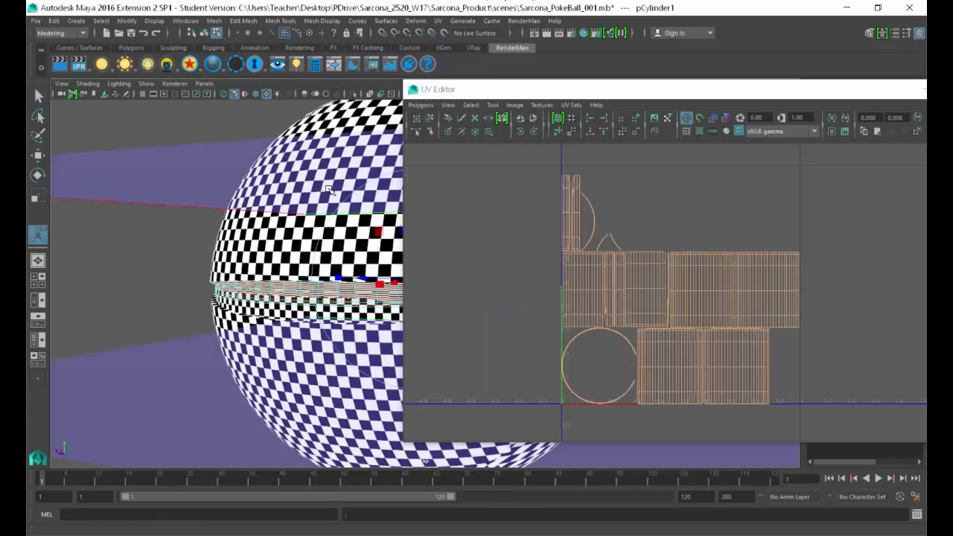
- Scale the upper seam ring's automatic projection vertically well beyond the ball's height to correct its checker stretching
alt+right_drag(313, 268, 175, 267)
key(f)
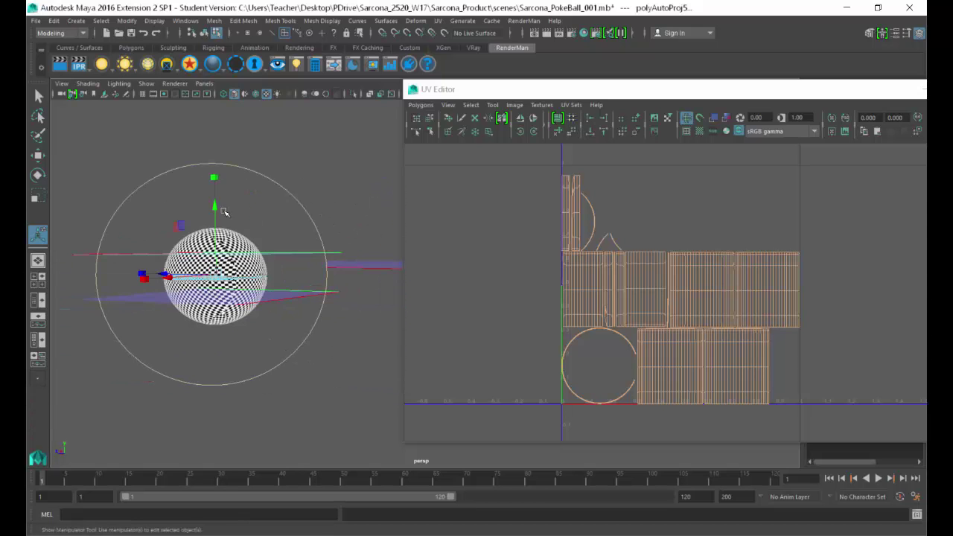
drag(215, 178, 236, 130)
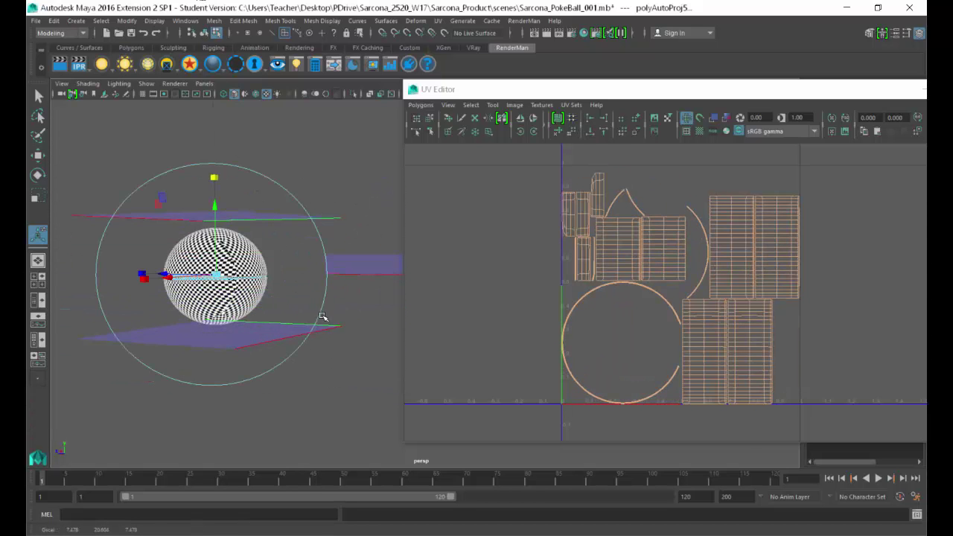
click(321, 316)
drag(321, 316, 292, 177)
key(ctrl+z)
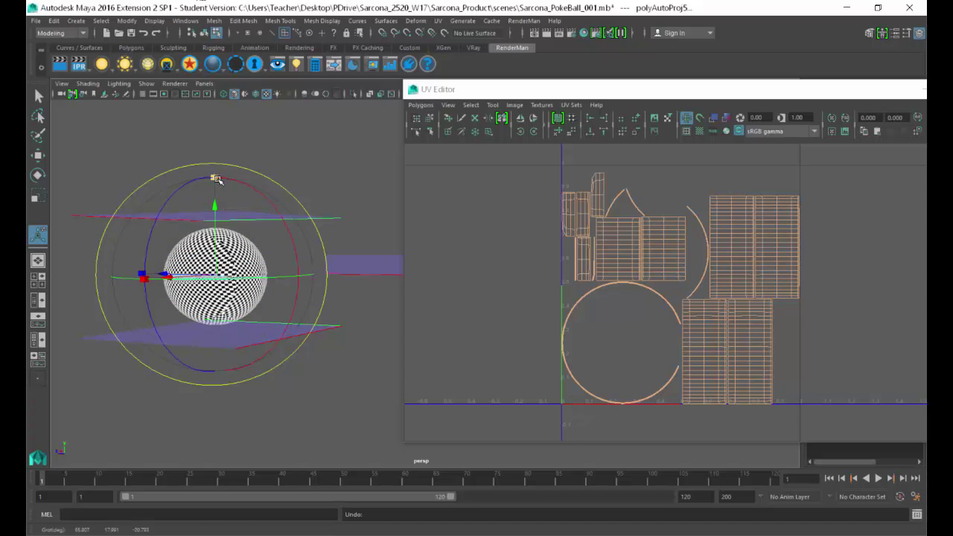
drag(213, 177, 230, 10)
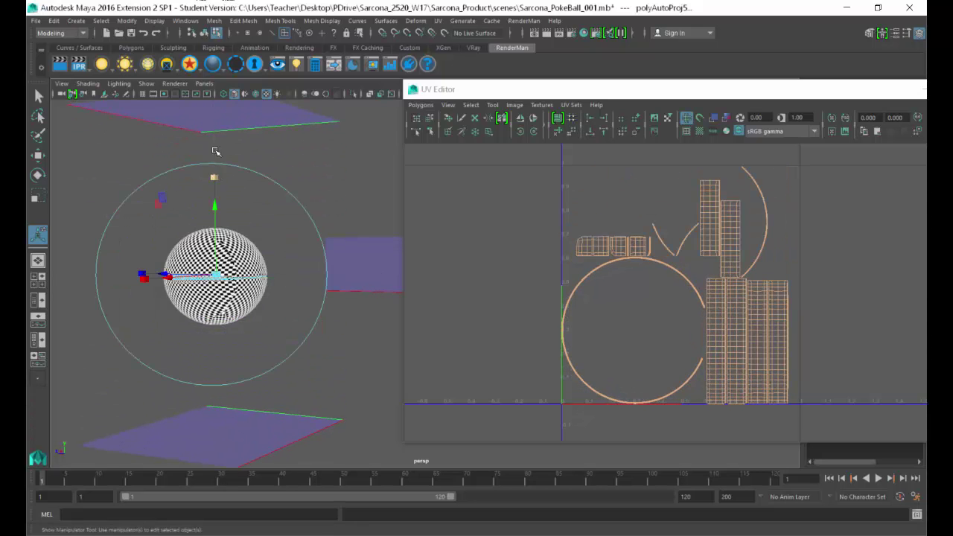
- Raise the vertical scale of the upper seam ring's automatic projection further to even out its checker squares
drag(214, 177, 199, 111)
alt+right_drag(197, 189, 218, 323)
alt+middle_drag(161, 299, 387, 302)
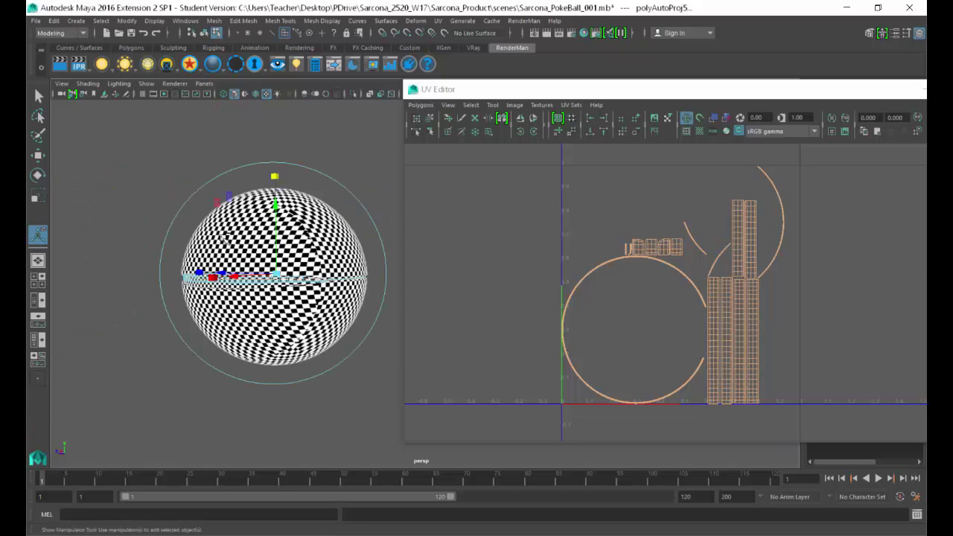
ctrl+alt+drag(225, 239, 313, 315)
alt+right_drag(351, 351, 255, 301)
- Examine the checker pattern on the upper seam ring and the center button from several sides
key(f)
alt+middle_drag(338, 318, 177, 323)
alt+drag(177, 322, 107, 365)
alt+middle_drag(372, 298, 201, 335)
alt+drag(274, 327, 98, 357)
alt+middle_drag(361, 321, 227, 333)
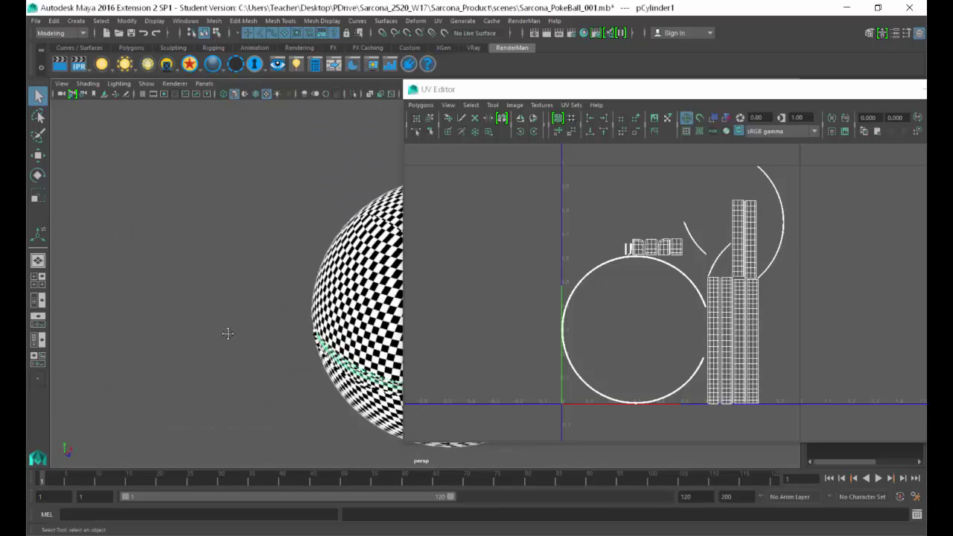
alt+drag(228, 333, 234, 418)
alt+drag(325, 326, 151, 296)
scroll(151, 296, down, 5)
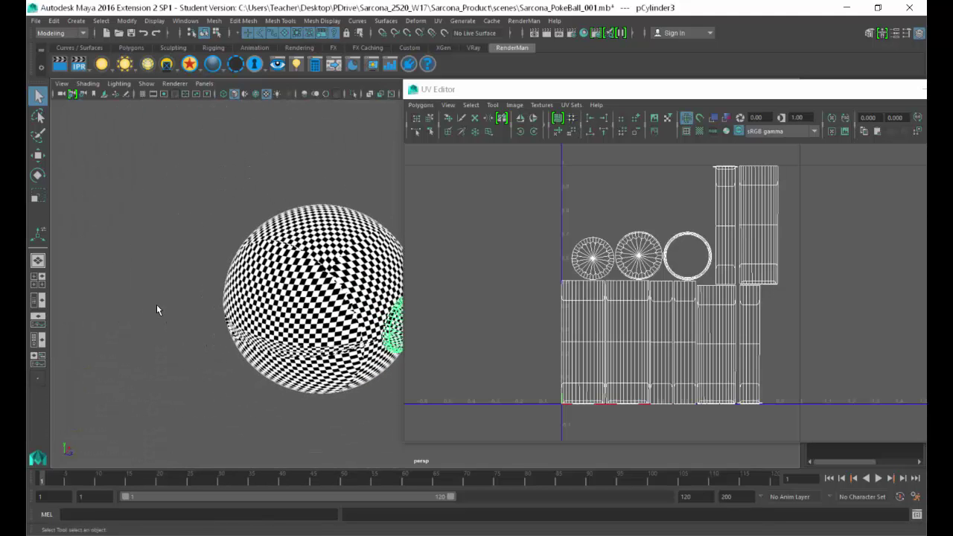
click(515, 105)
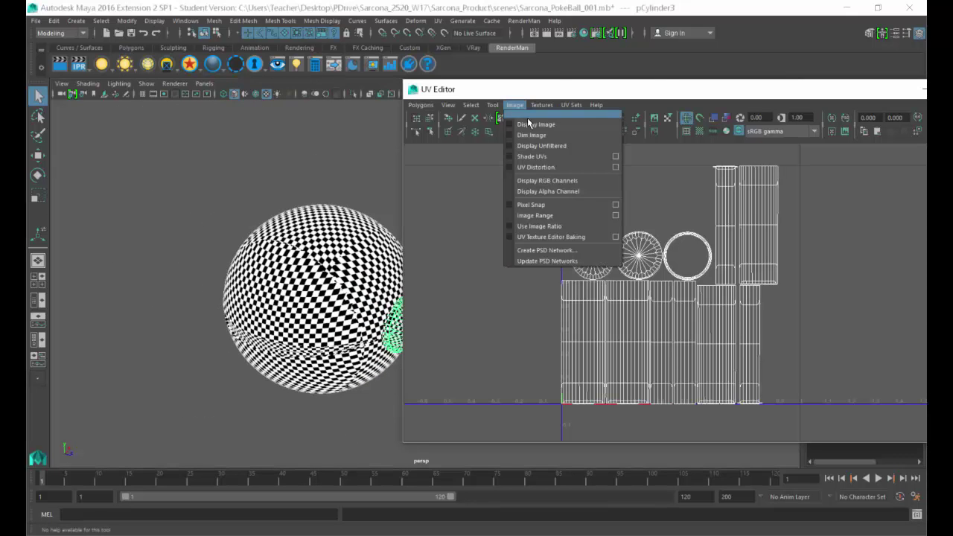
click(316, 209)
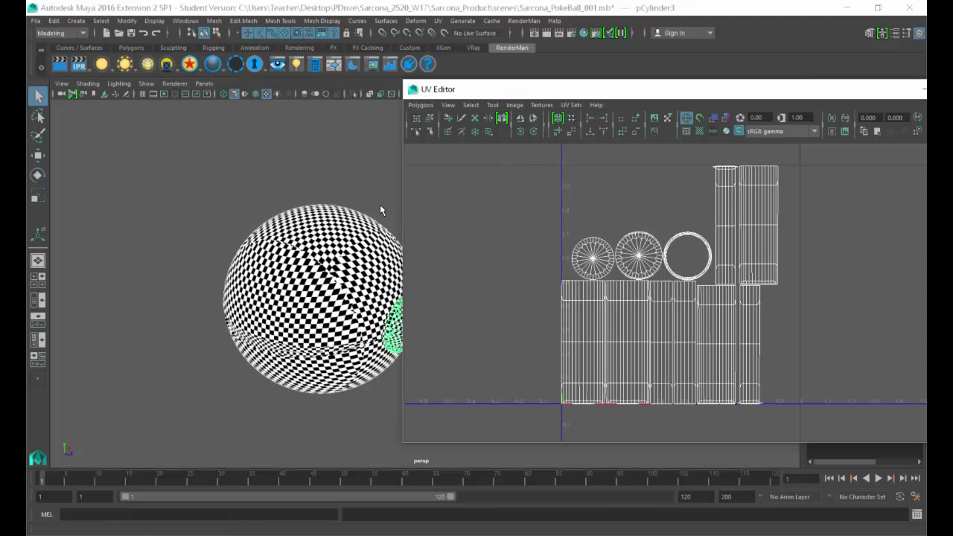
click(438, 21)
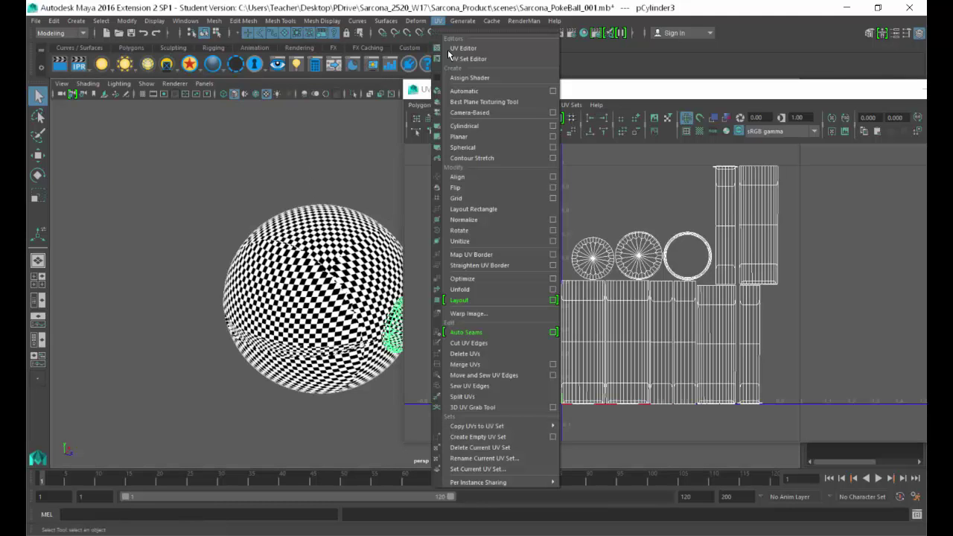
click(669, 203)
- Select all parts of the Poké Ball to show their UV shells together in the UV Editor
drag(542, 89, 610, 79)
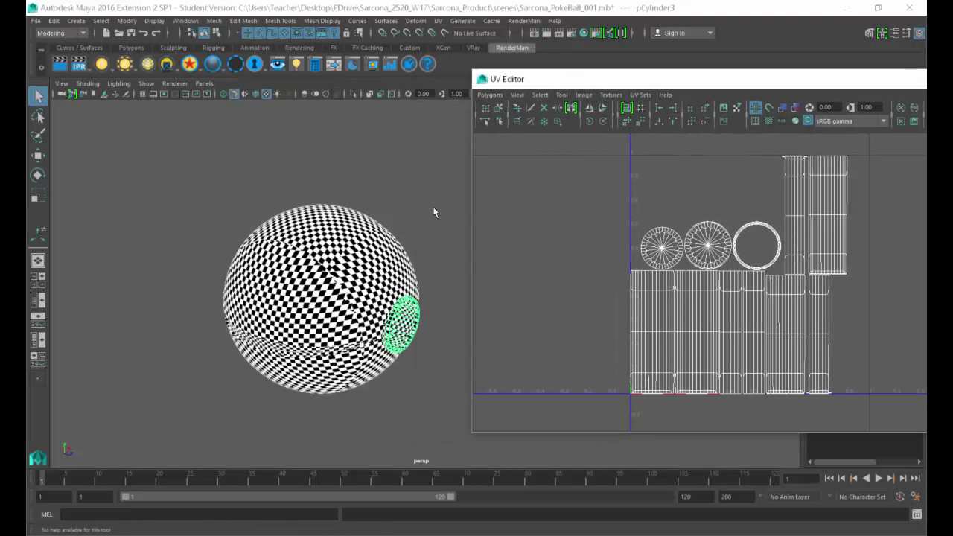
scroll(343, 285, up, 3)
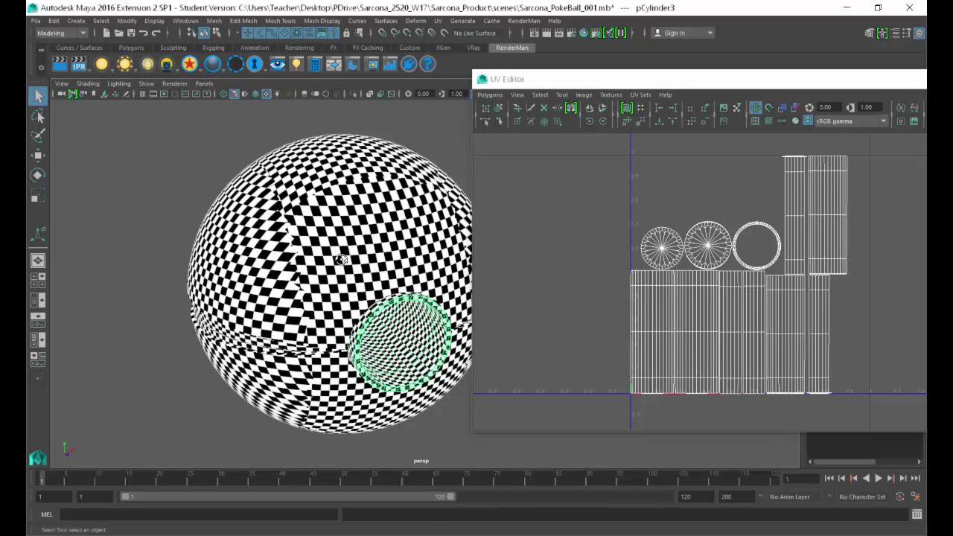
alt+drag(348, 256, 383, 231)
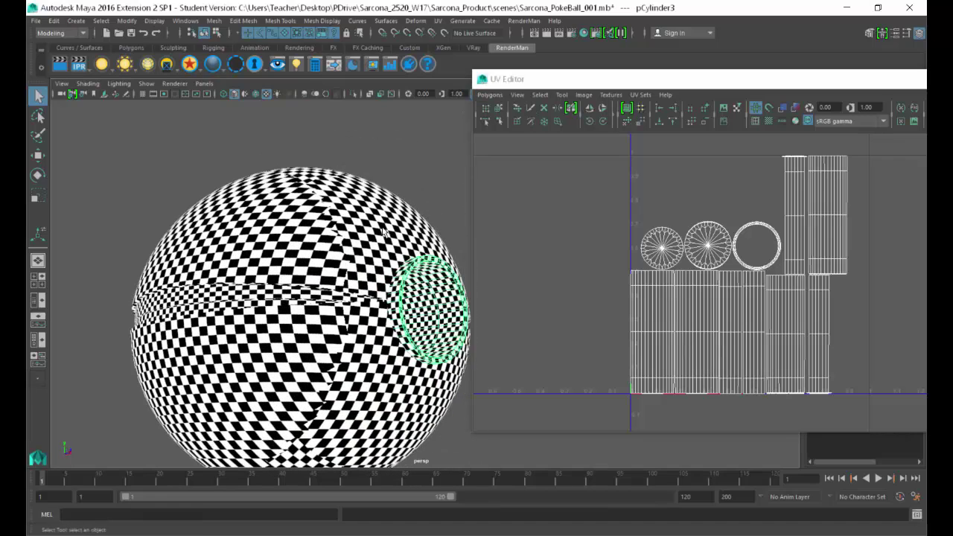
drag(484, 81, 534, 93)
alt+drag(424, 227, 445, 252)
click(396, 280)
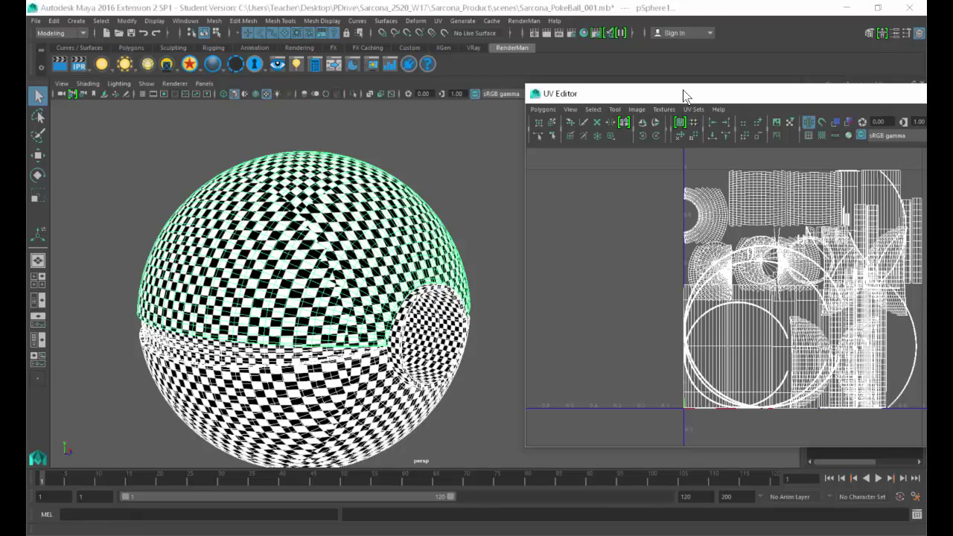
drag(683, 96, 400, 72)
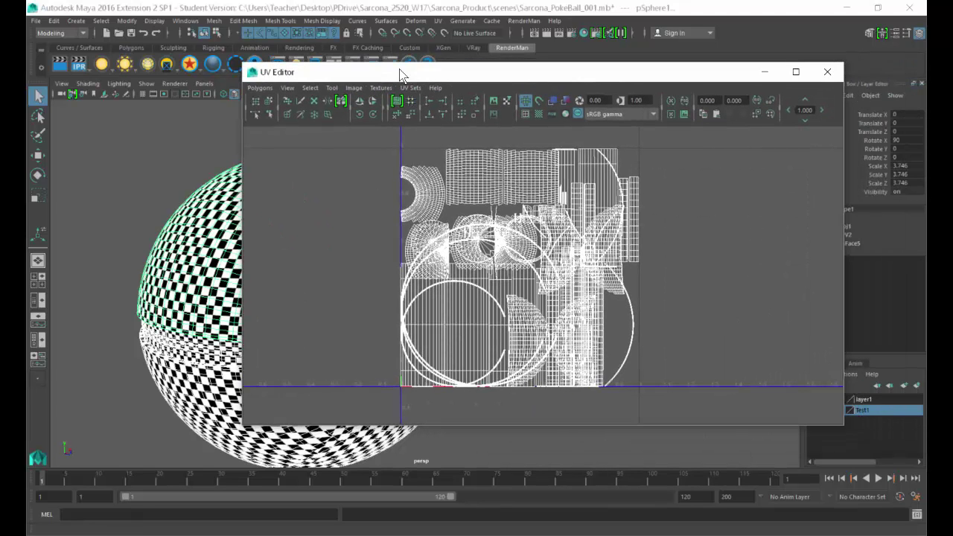
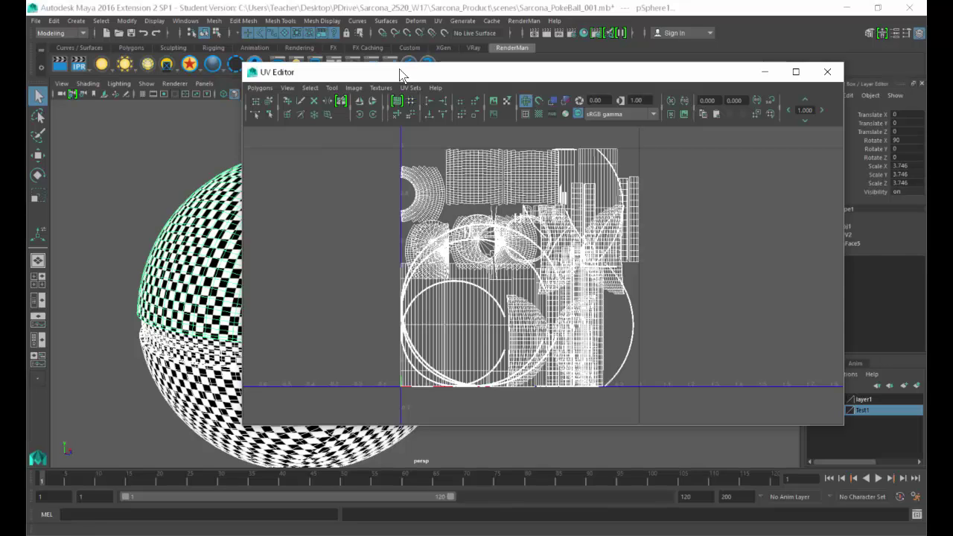
- Examine the checker squares on the seam rings up close against those on the two ball halves
drag(324, 73, 559, 57)
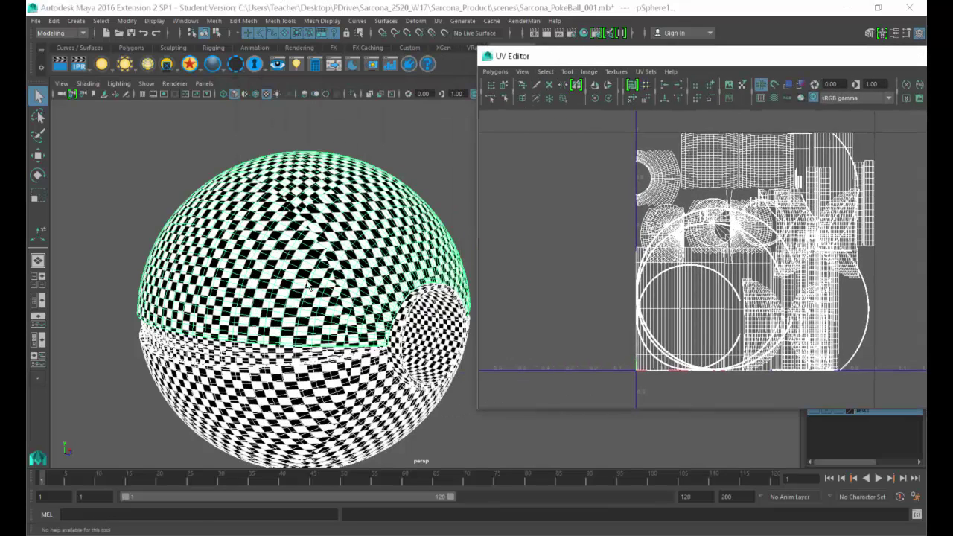
alt+middle_drag(310, 286, 407, 239)
alt+right_drag(407, 239, 530, 348)
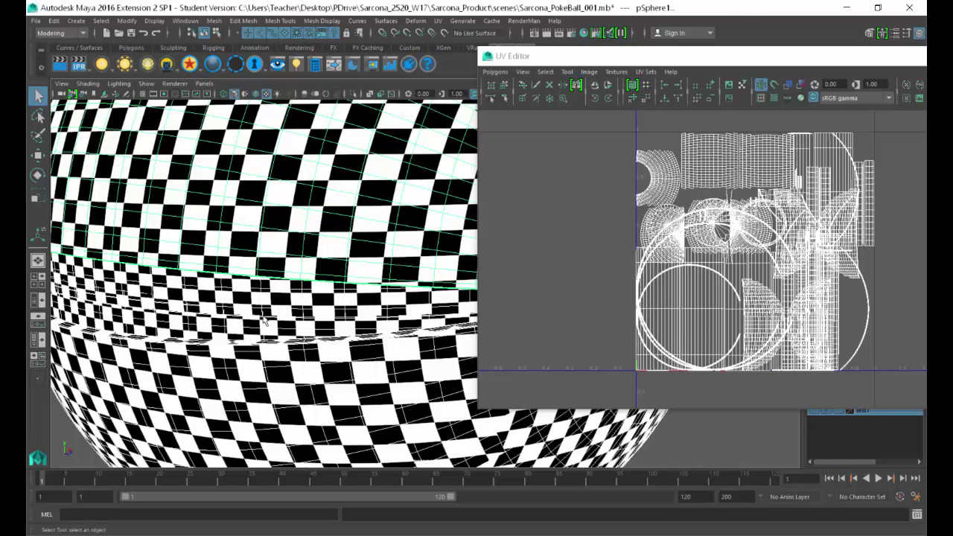
alt+right_drag(345, 259, 224, 209)
alt+middle_drag(223, 209, 134, 244)
- Apply the UV Editor grid options with a length and width of 3 units and axes and tile lines displayed
drag(644, 57, 394, 56)
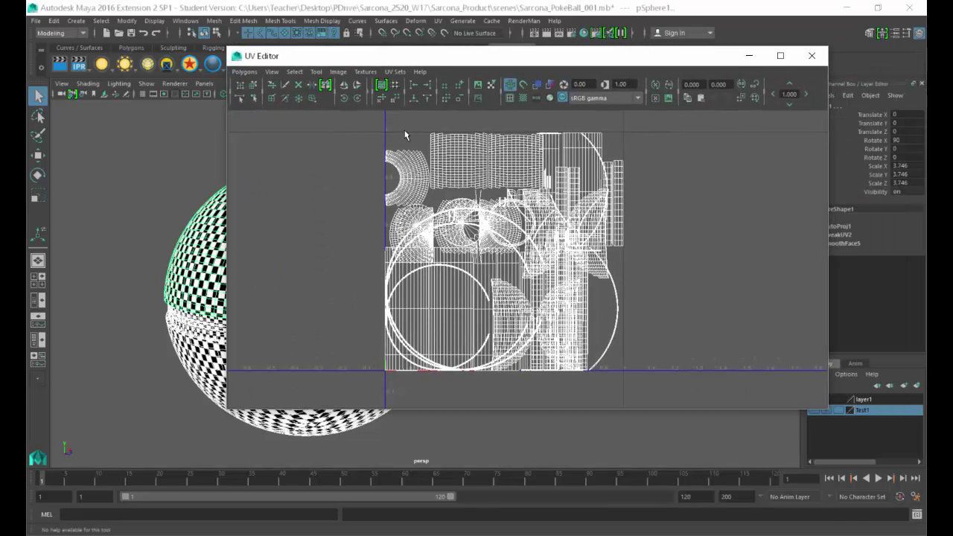
drag(436, 61, 352, 70)
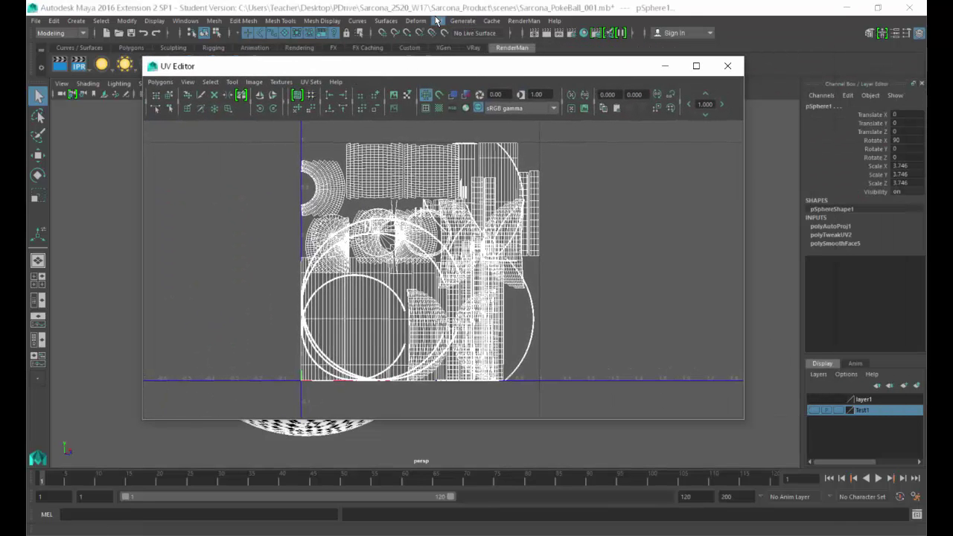
click(438, 21)
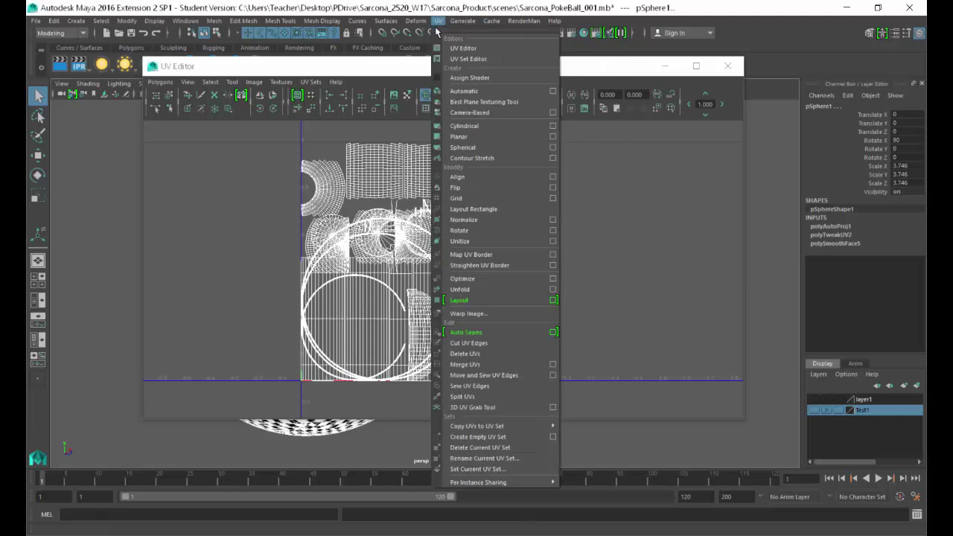
click(454, 48)
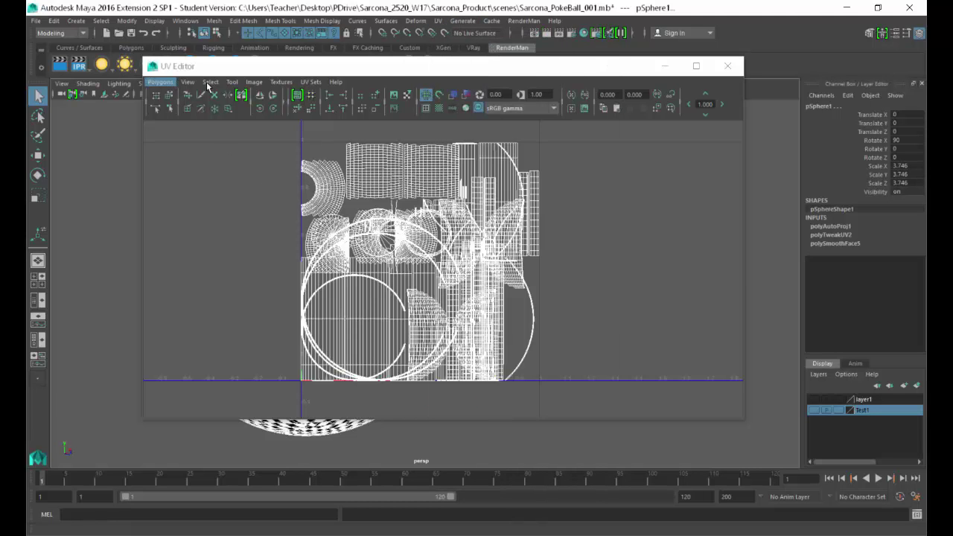
click(254, 83)
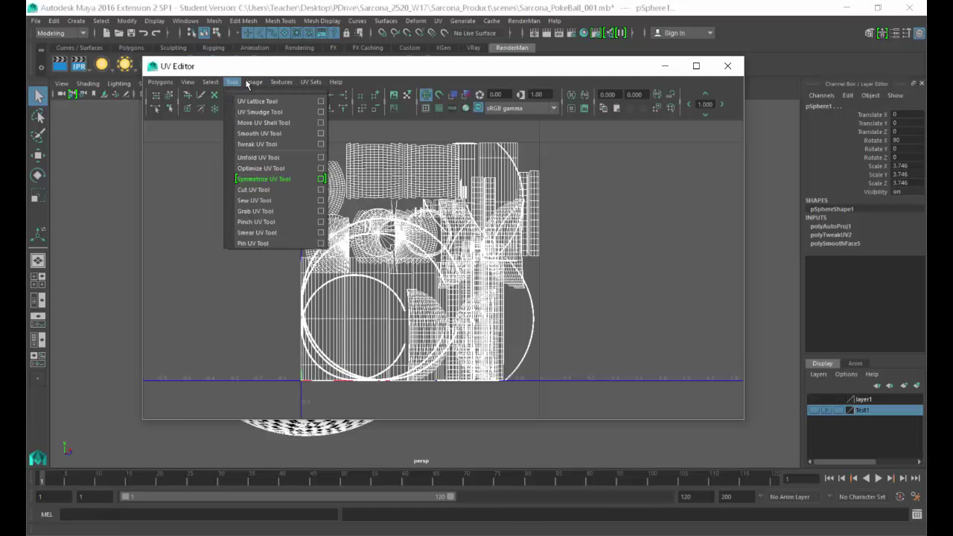
click(255, 83)
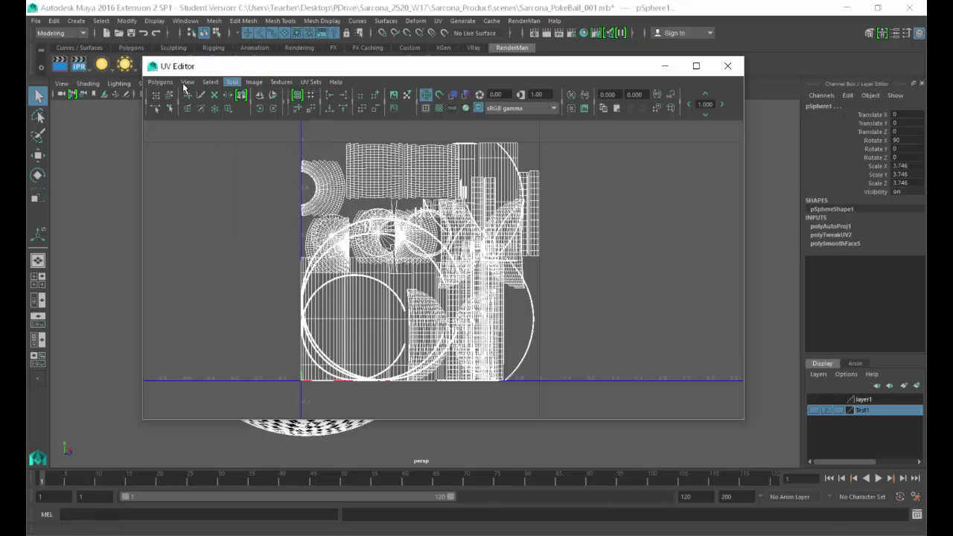
click(186, 82)
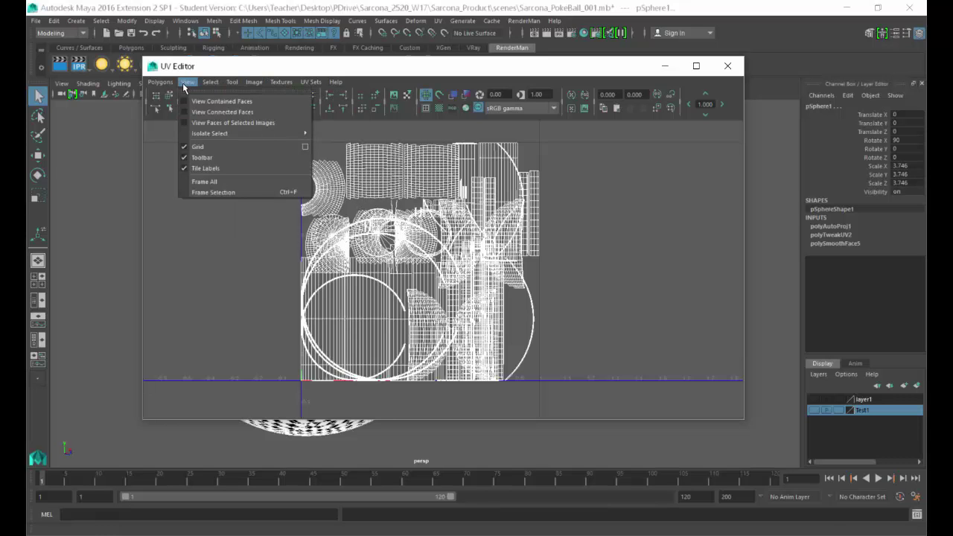
click(305, 147)
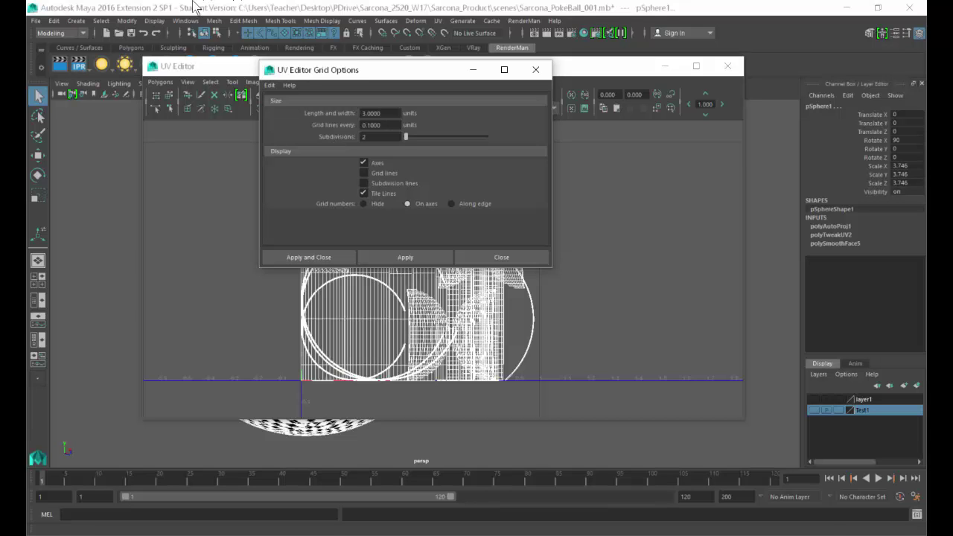
drag(386, 114, 322, 105)
drag(348, 70, 254, 166)
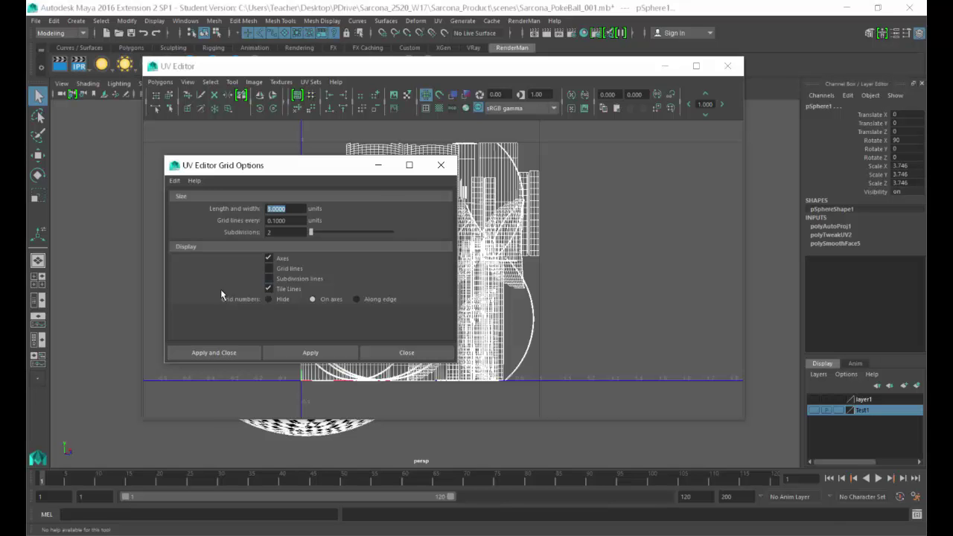
click(226, 353)
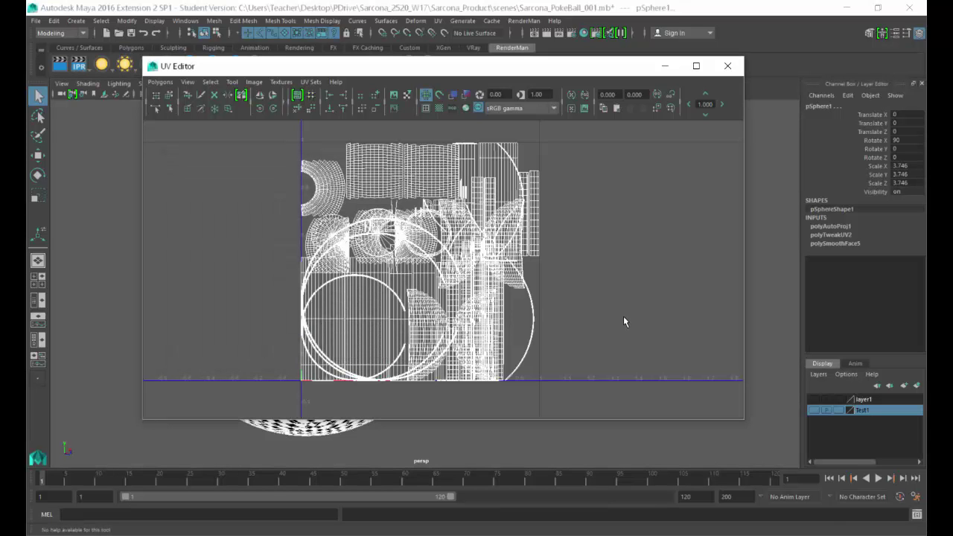
scroll(638, 309, down, 5)
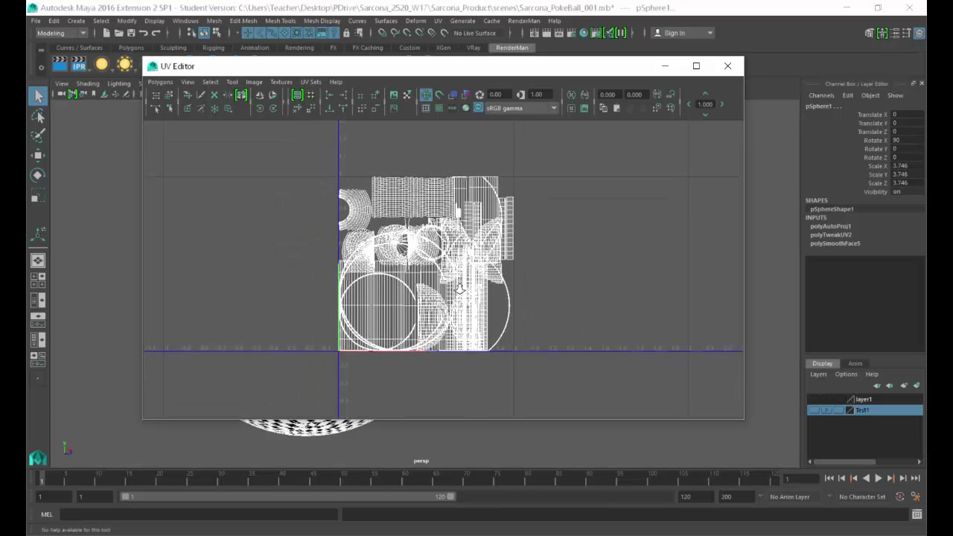
key(super)
right_click(640, 280)
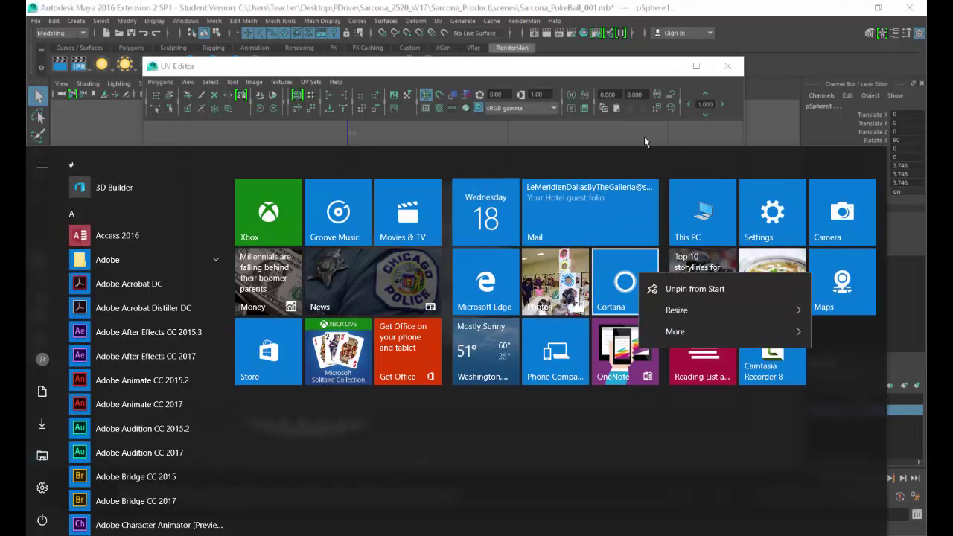
click(859, 160)
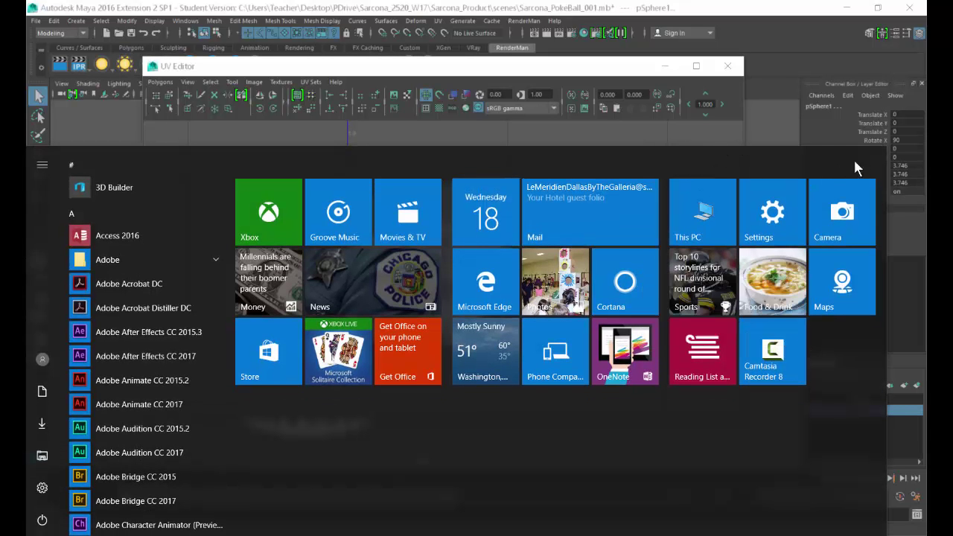
click(630, 131)
- Examine the UV tile grid and the position of the overlapping shells in the 0 to 1 tile
alt+right_drag(613, 248, 378, 234)
alt+middle_drag(538, 177, 532, 276)
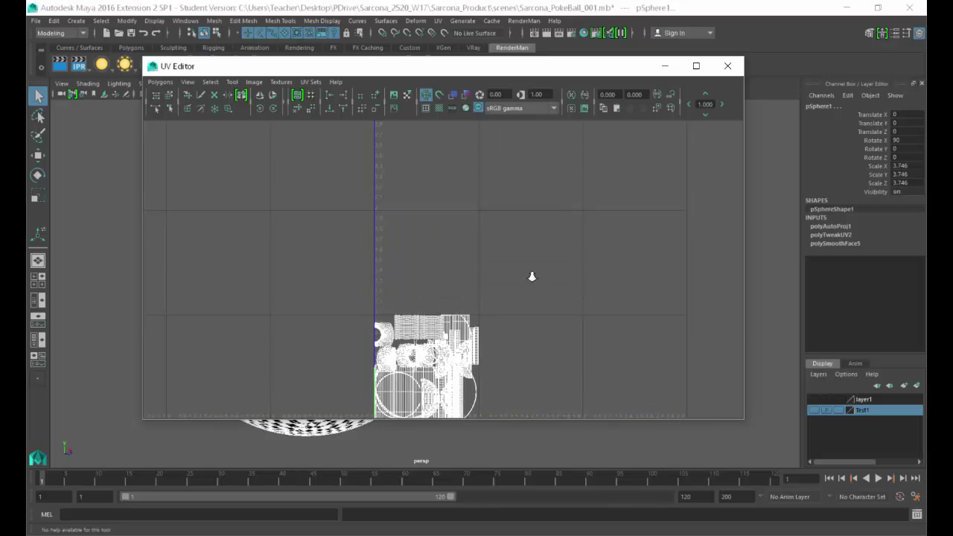
mouse_move(532, 276)
alt+right_down()
mouse_move(429, 269)
mouse_move(486, 270)
alt+right_up()
alt+middle_drag(485, 270, 468, 248)
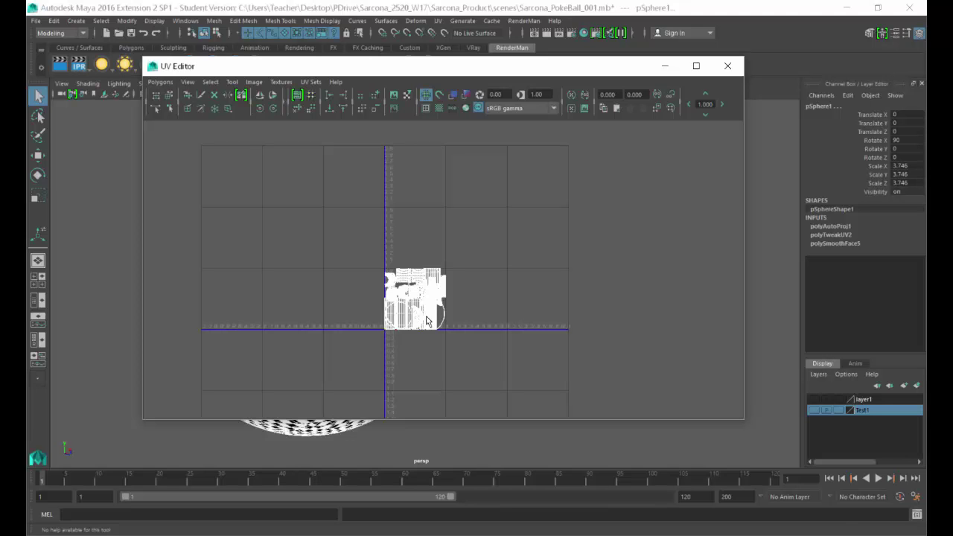
alt+right_drag(324, 291, 535, 317)
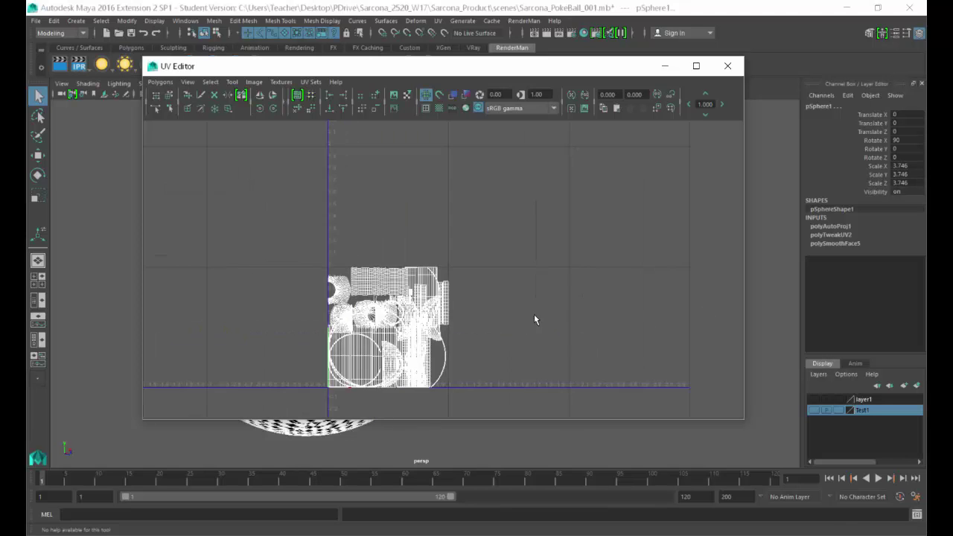
alt+right_drag(370, 321, 434, 319)
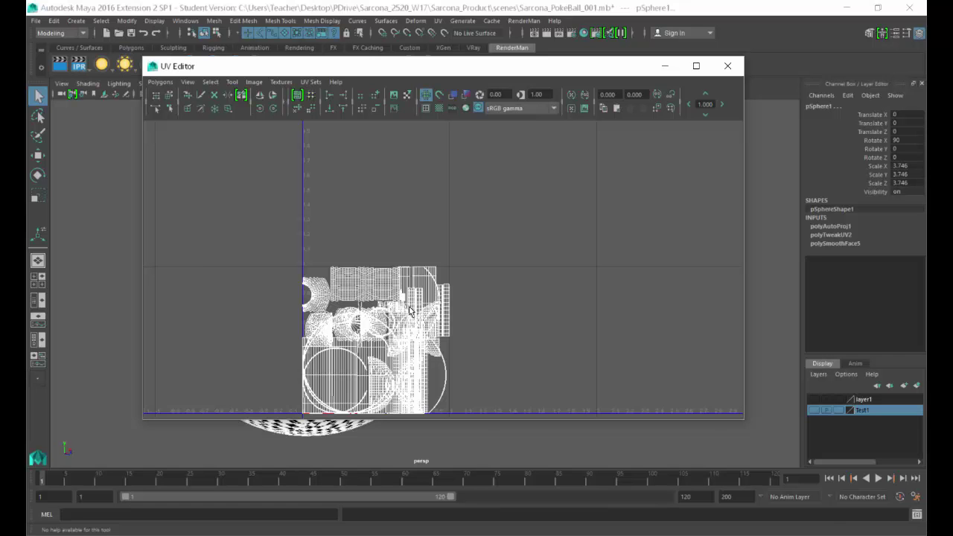
- Show only the upper half's UV shells, and reselect all parts of the Poké Ball
drag(348, 69, 625, 73)
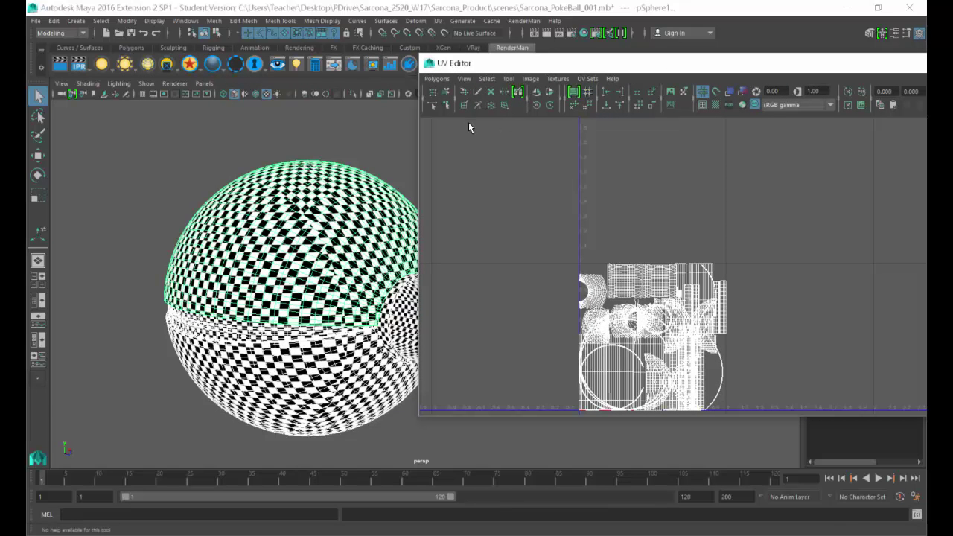
click(295, 212)
alt+middle_drag(287, 236, 236, 245)
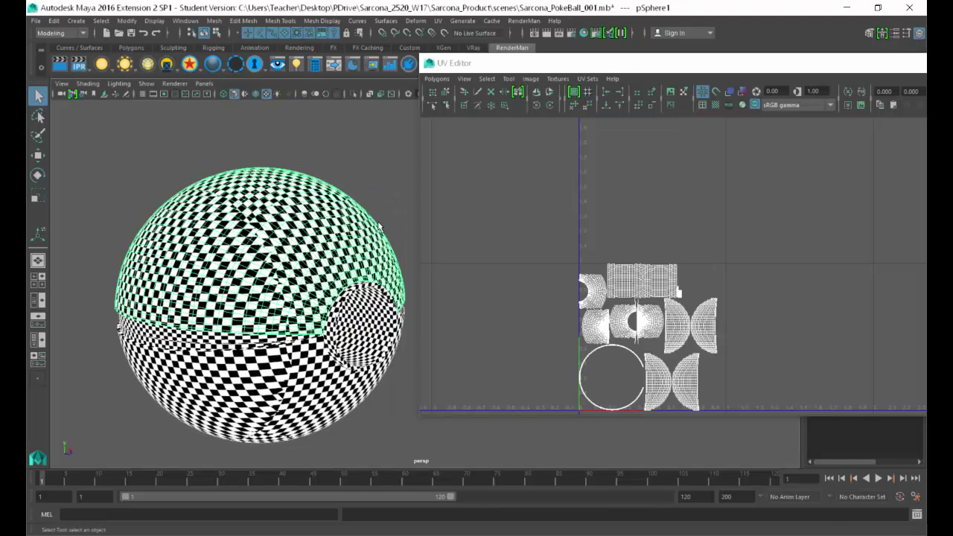
alt+drag(236, 244, 204, 207)
drag(106, 155, 419, 463)
- Try to lay out the UVs of all the ball's parts across 3 tiles in U and 3 tiles in V
drag(505, 72, 281, 70)
click(214, 77)
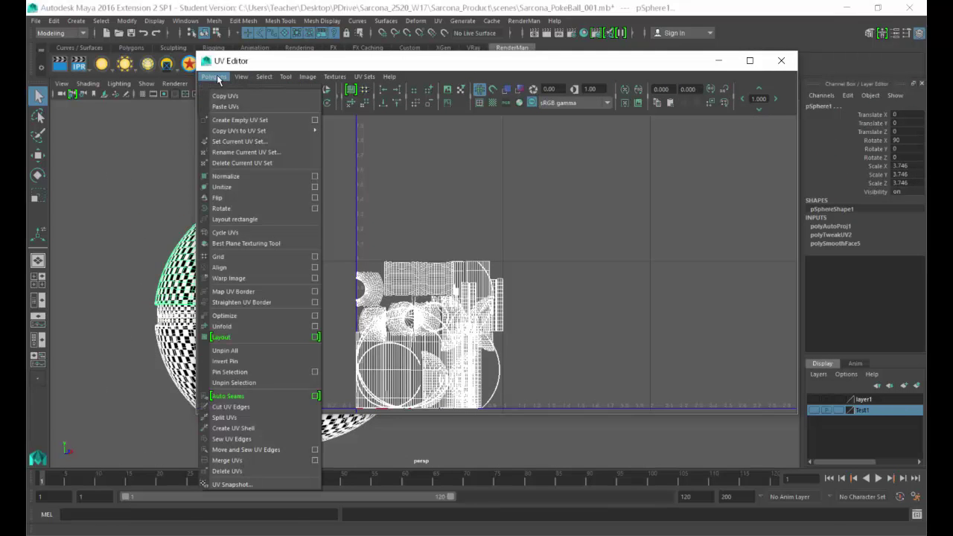
click(314, 338)
drag(307, 174, 253, 47)
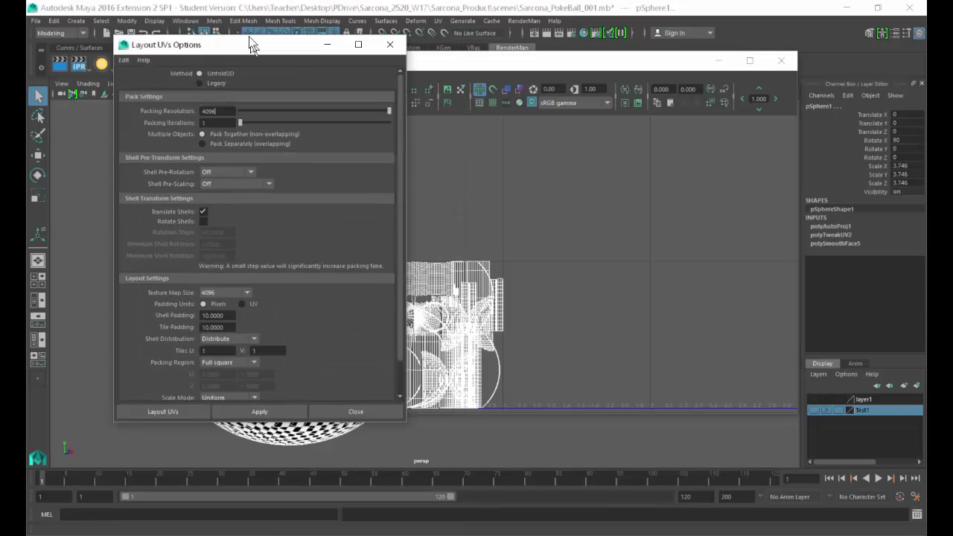
drag(223, 107, 161, 104)
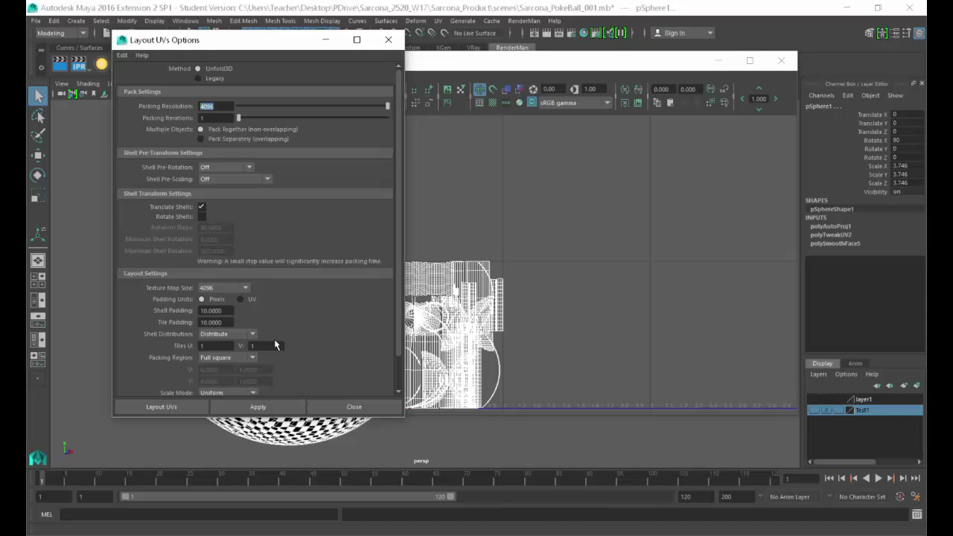
click(231, 346)
text(3)
key(Tab)
text(3)
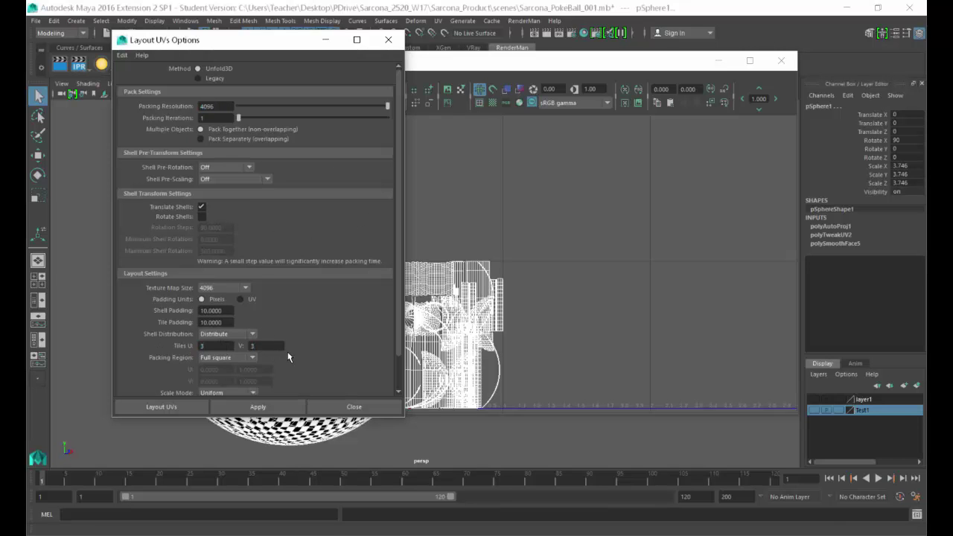
click(167, 411)
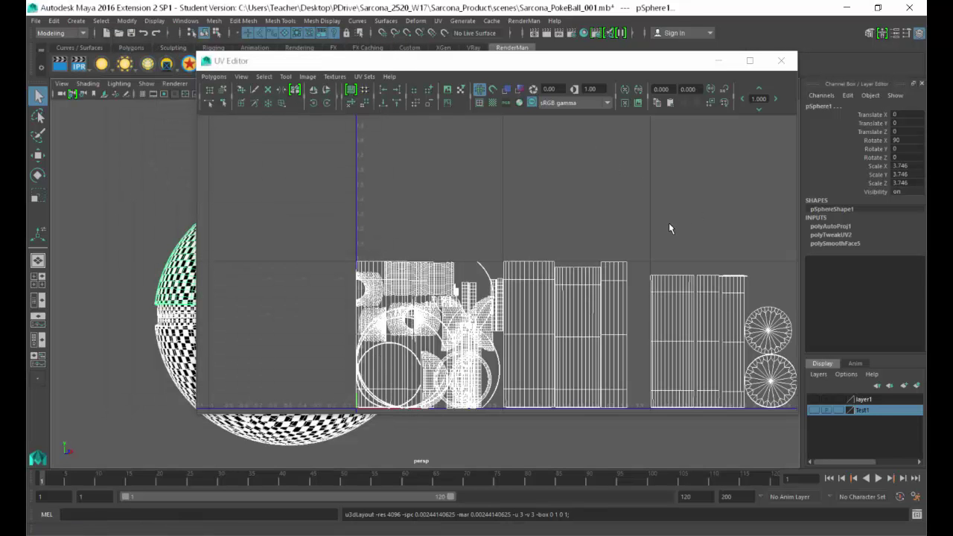
alt+middle_drag(669, 222, 459, 209)
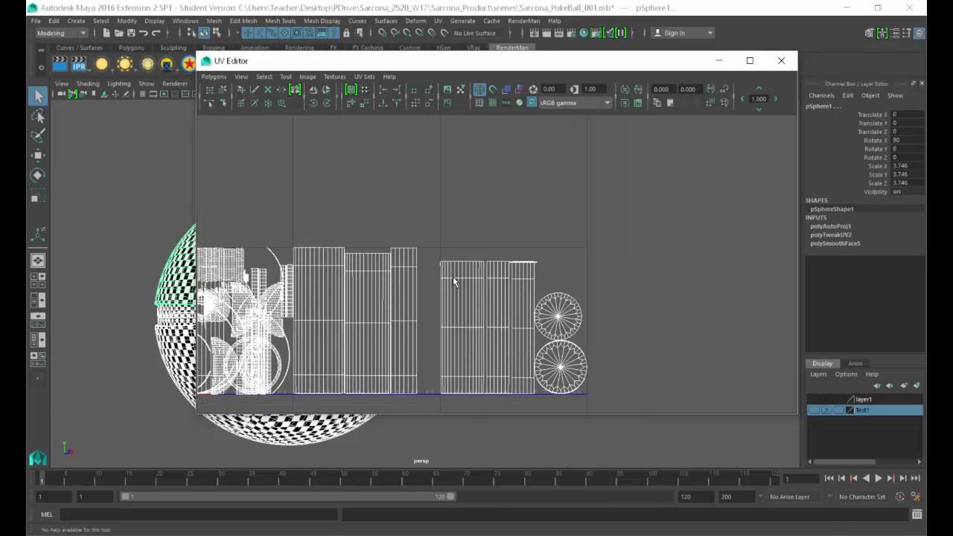
- Undo the multi-tile UV layout and the selection of all parts
key(ctrl+z)
key(ctrl+z)
key(ctrl+z)
key(ctrl+z)
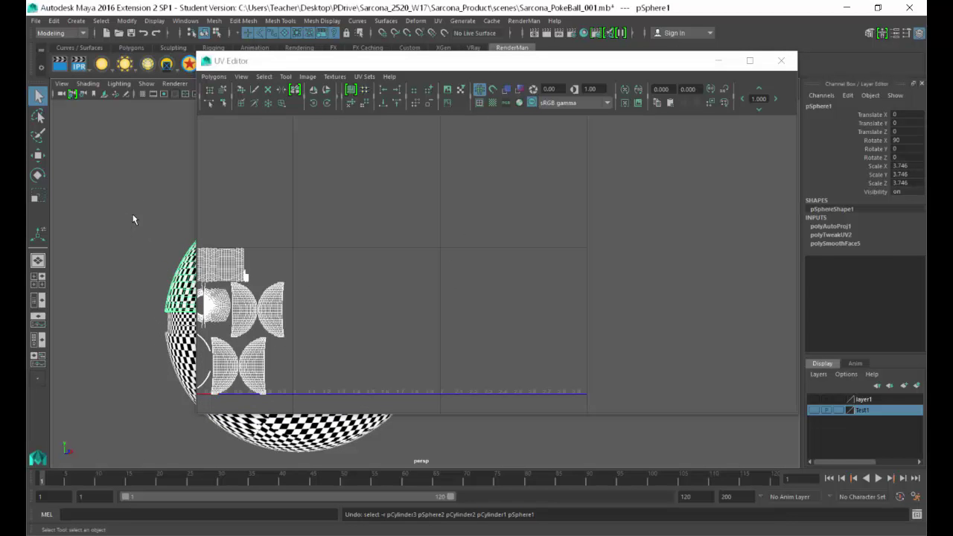
- Select all UV faces of the ball's upper half and move them 1 unit in positive U
alt+middle_drag(137, 212, 116, 194)
drag(291, 62, 477, 47)
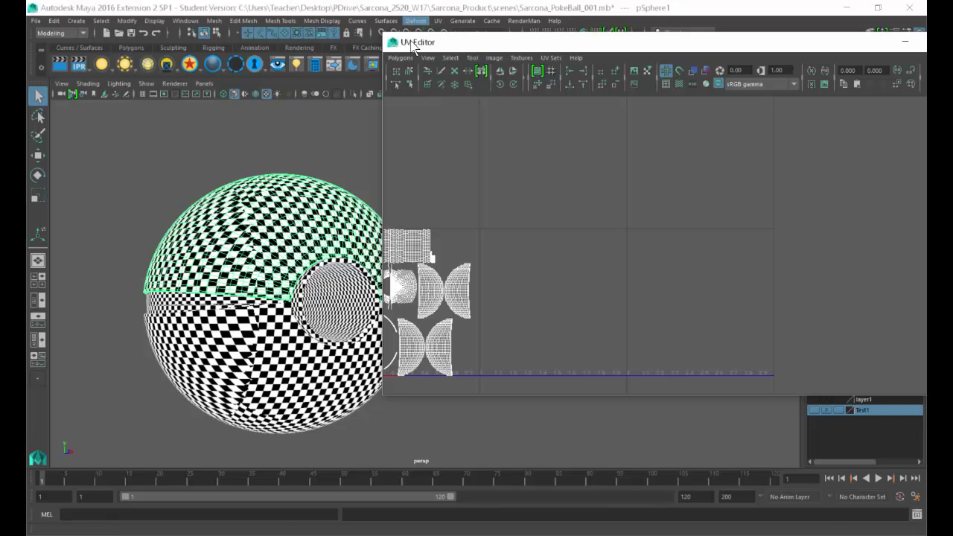
click(216, 217)
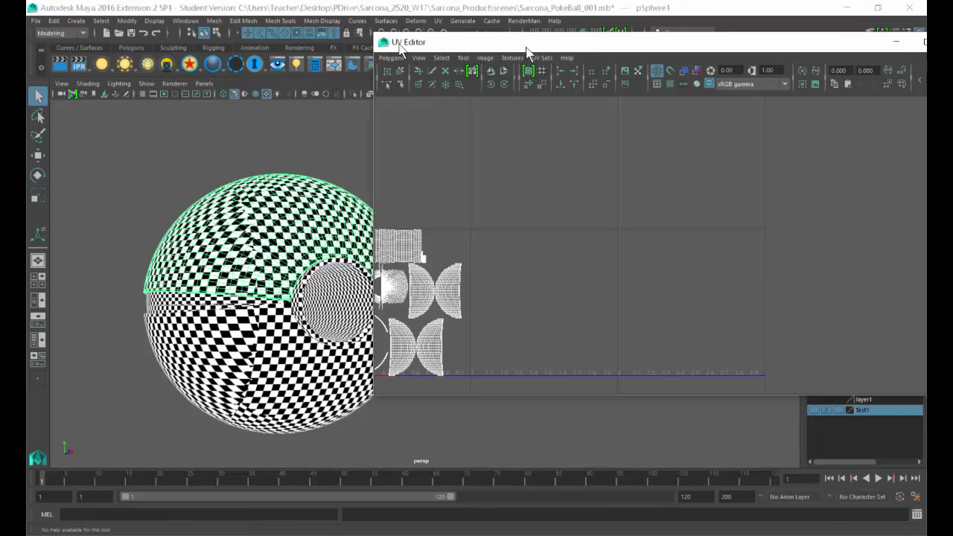
drag(533, 42, 331, 39)
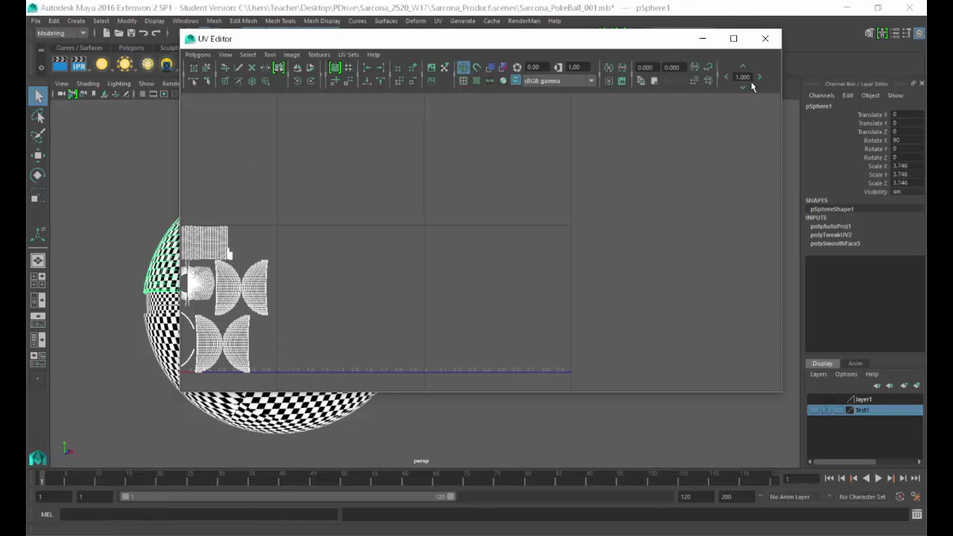
drag(781, 64, 874, 64)
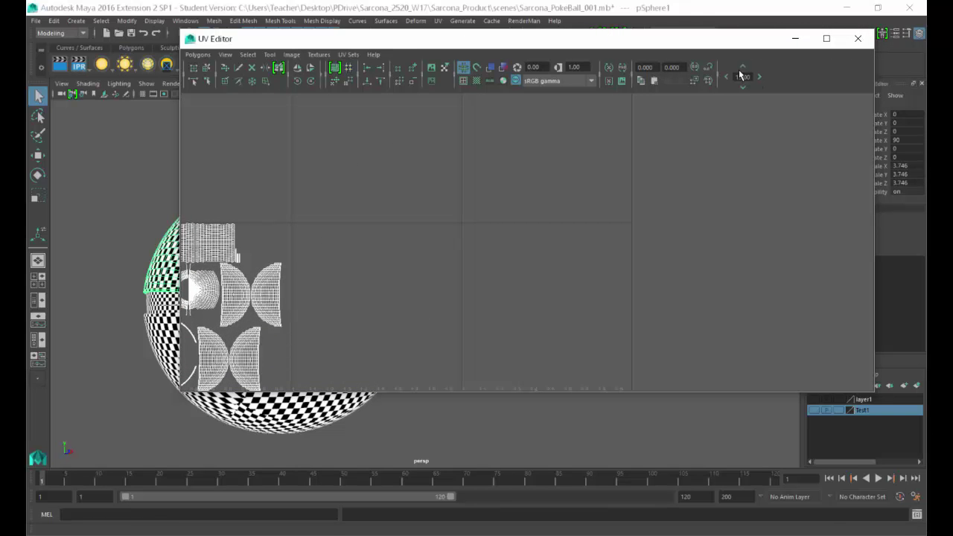
double_click(746, 77)
alt+middle_drag(469, 183, 656, 173)
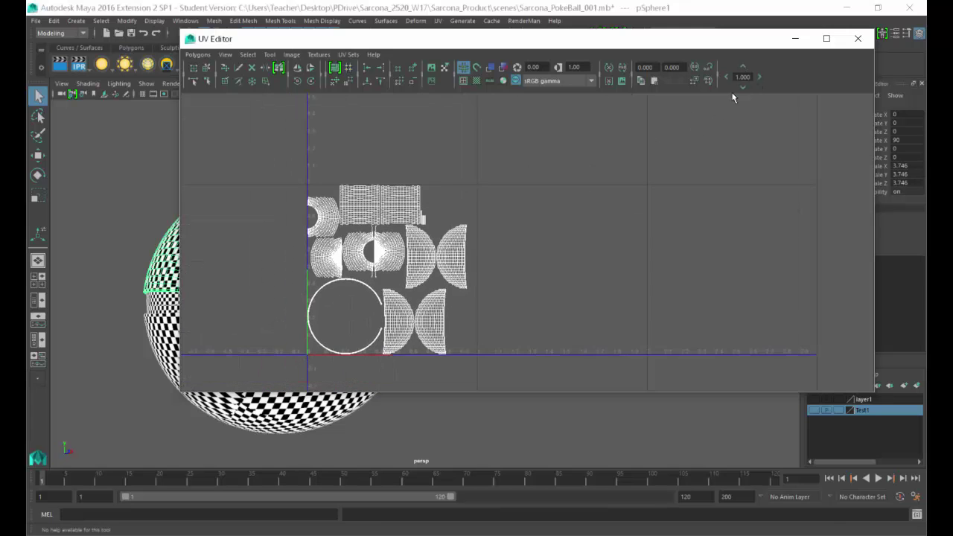
click(760, 77)
right_click(452, 184)
right_drag(429, 167, 429, 166)
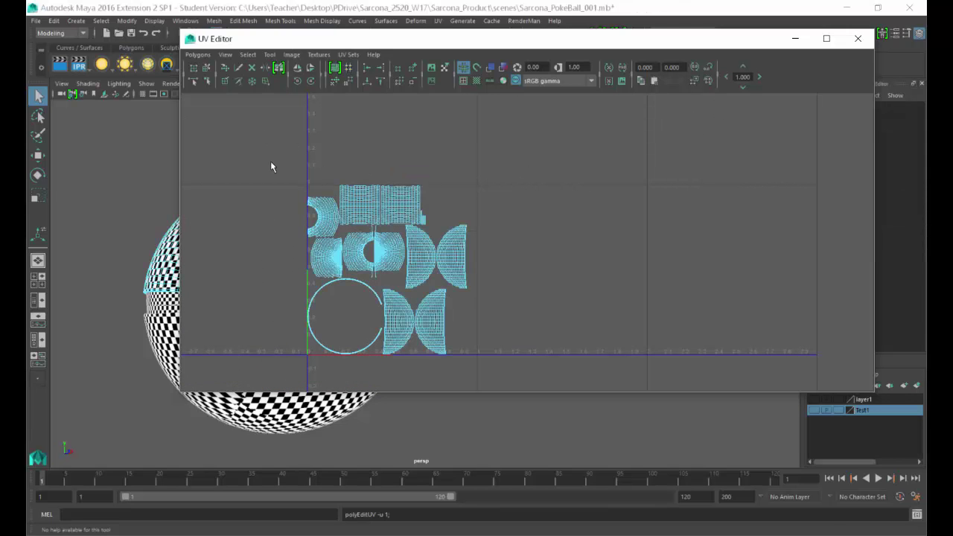
drag(260, 132, 500, 391)
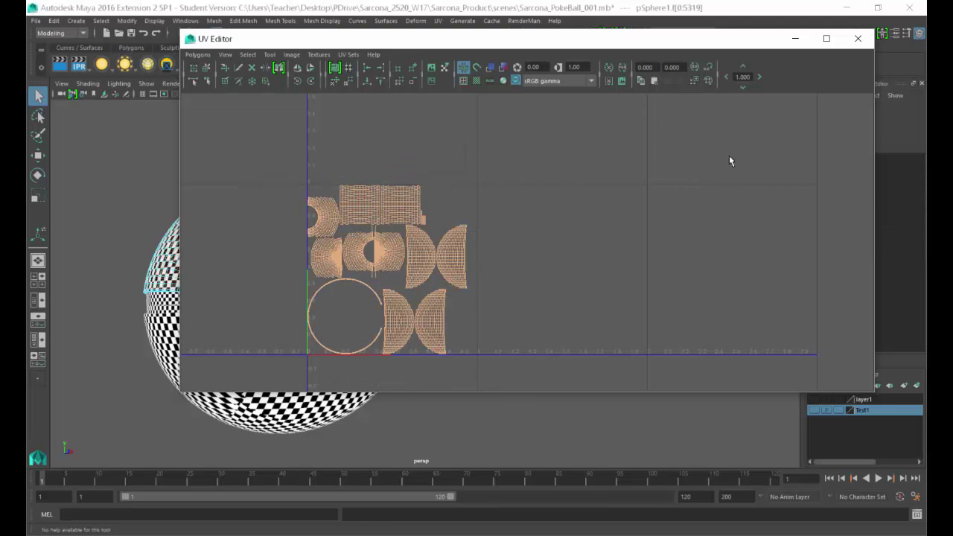
click(760, 77)
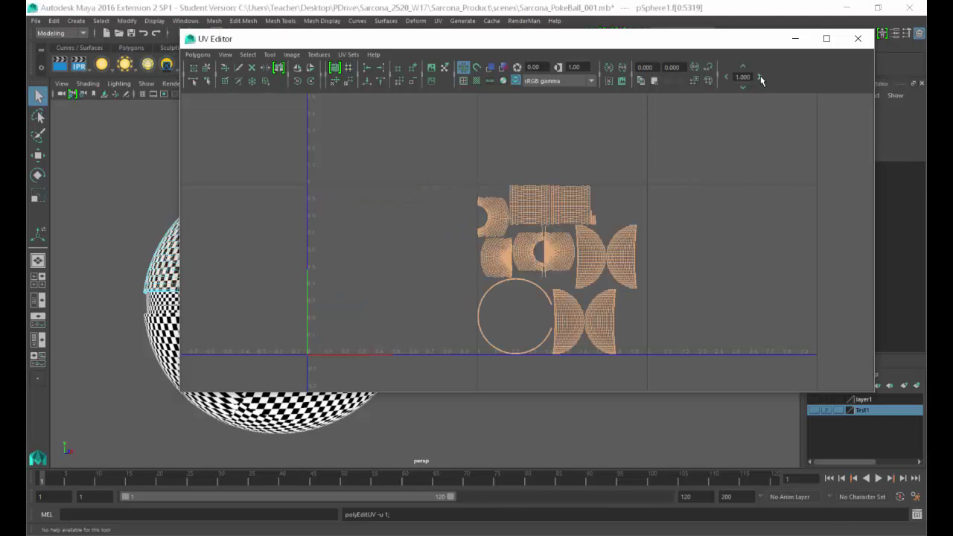
- Select all UV faces of the ball's lower half and move them two tiles over in positive U
click(151, 321)
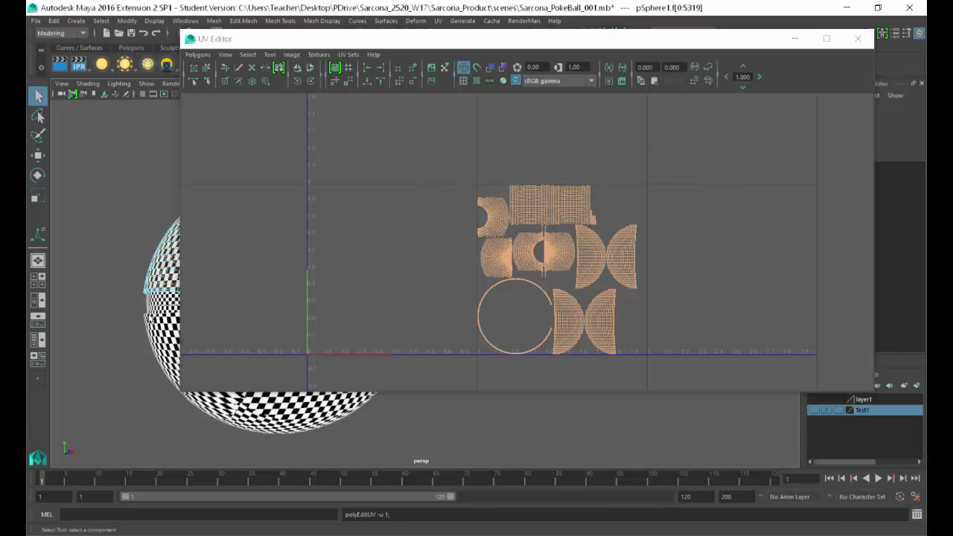
click(155, 323)
right_drag(382, 228, 446, 216)
right_drag(392, 239, 373, 231)
drag(274, 159, 526, 402)
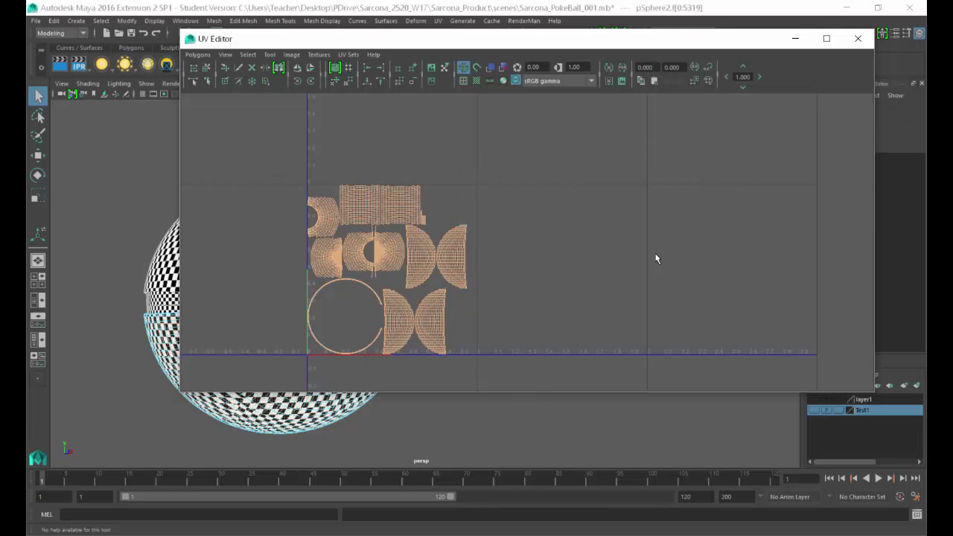
click(759, 78)
click(760, 77)
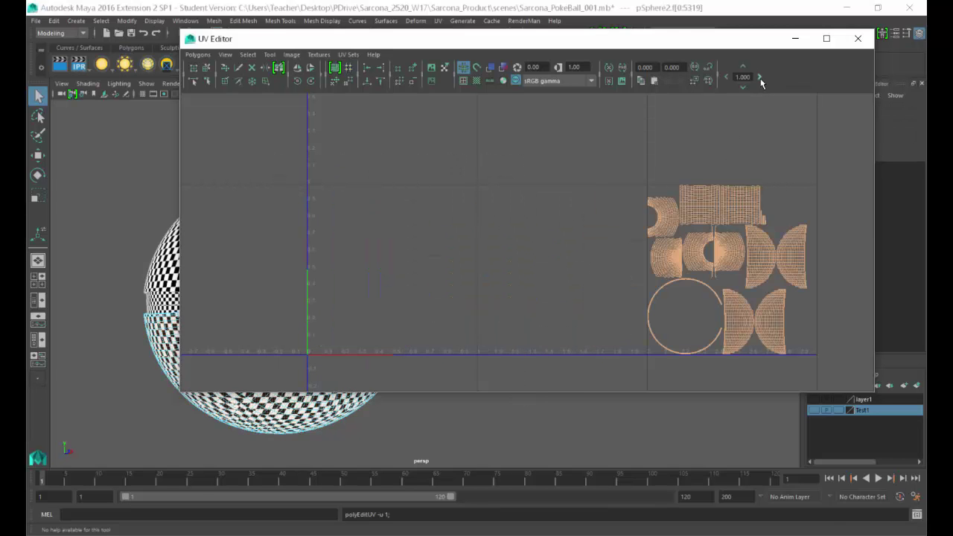
- Select all UV faces of the ball's round front button and move them 1 unit in V and 1 unit in U
drag(283, 41, 367, 11)
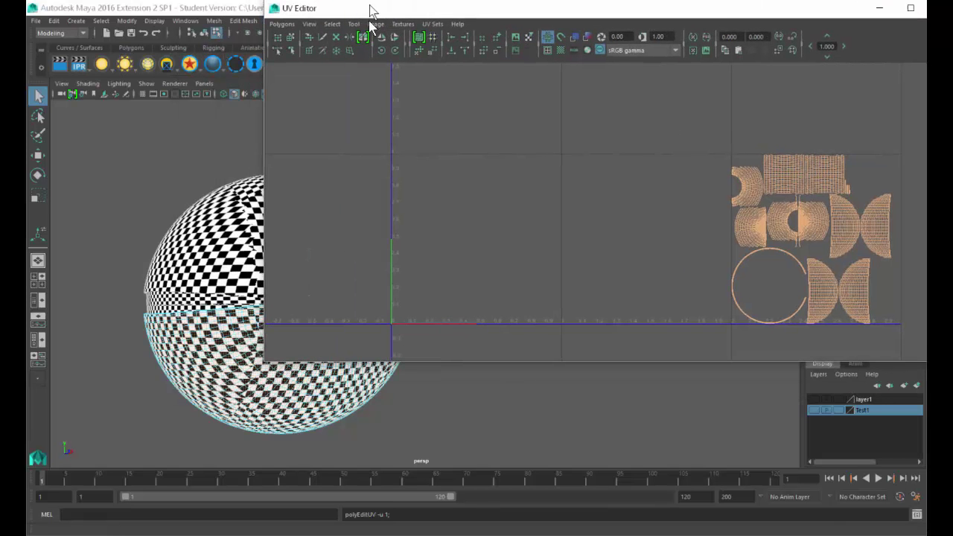
alt+drag(187, 286, 243, 304)
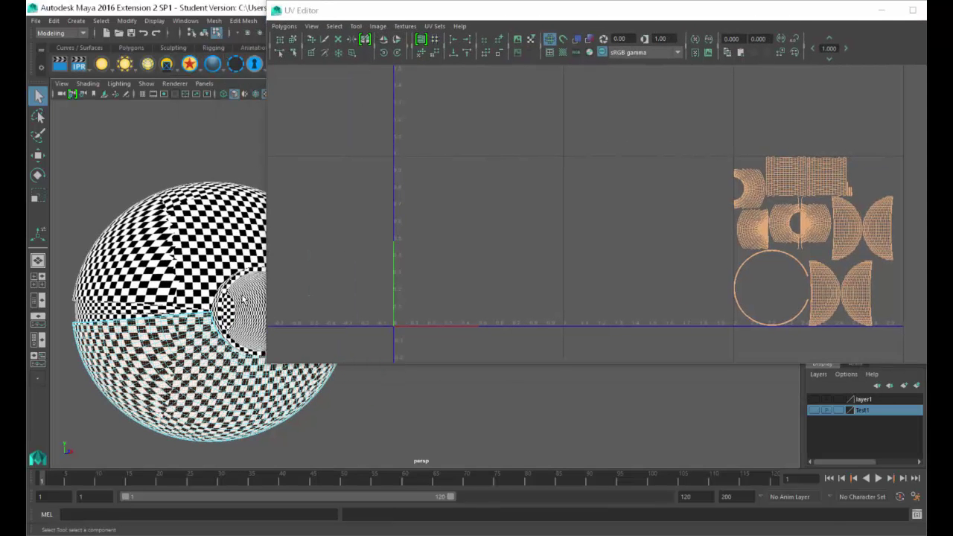
click(240, 301)
right_drag(531, 187, 368, 153)
drag(341, 117, 601, 373)
alt+middle_drag(563, 249, 487, 285)
click(830, 41)
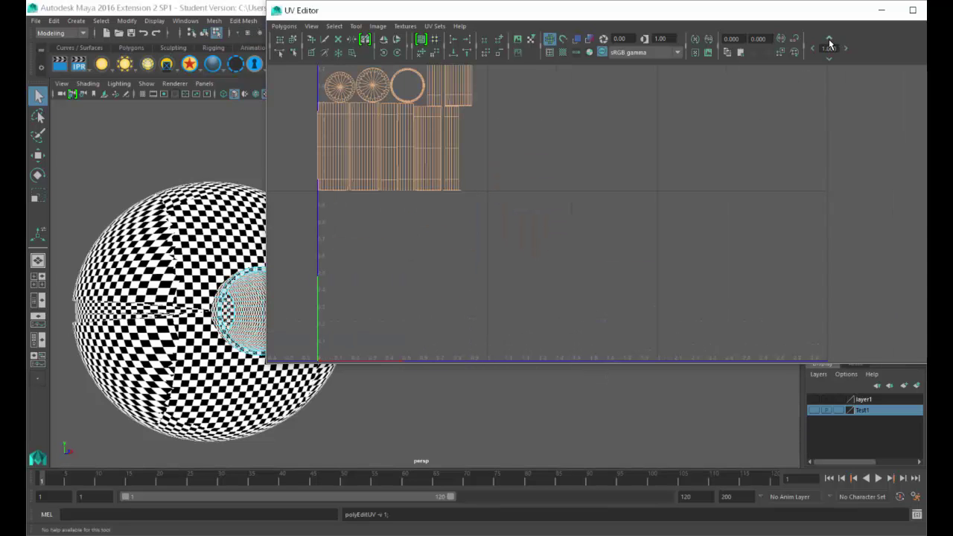
click(846, 49)
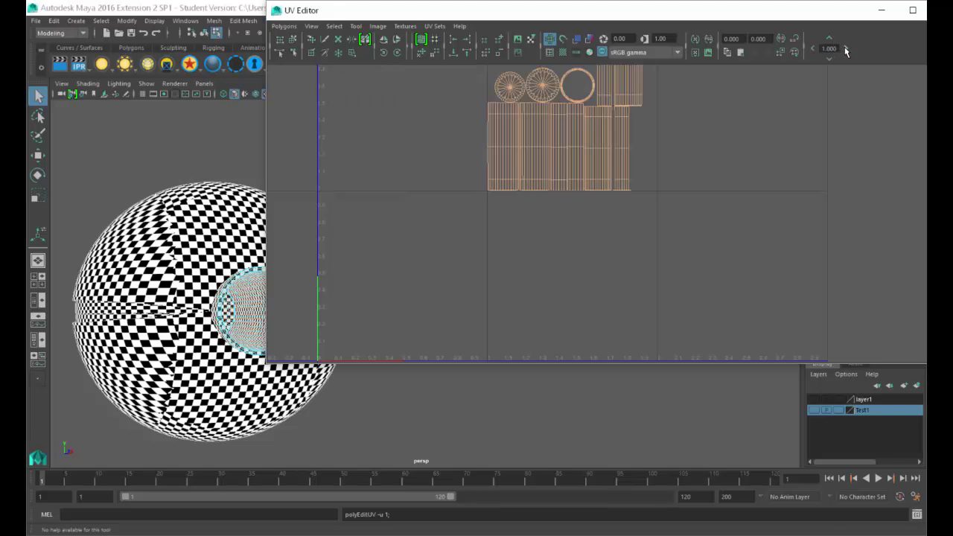
- Select all UV faces of the seam band between the ball's halves and move them 1 unit in positive V
alt+drag(194, 273, 197, 270)
alt+right_drag(209, 263, 373, 247)
alt+middle_drag(290, 253, 399, 245)
right_drag(183, 269, 206, 252)
click(183, 275)
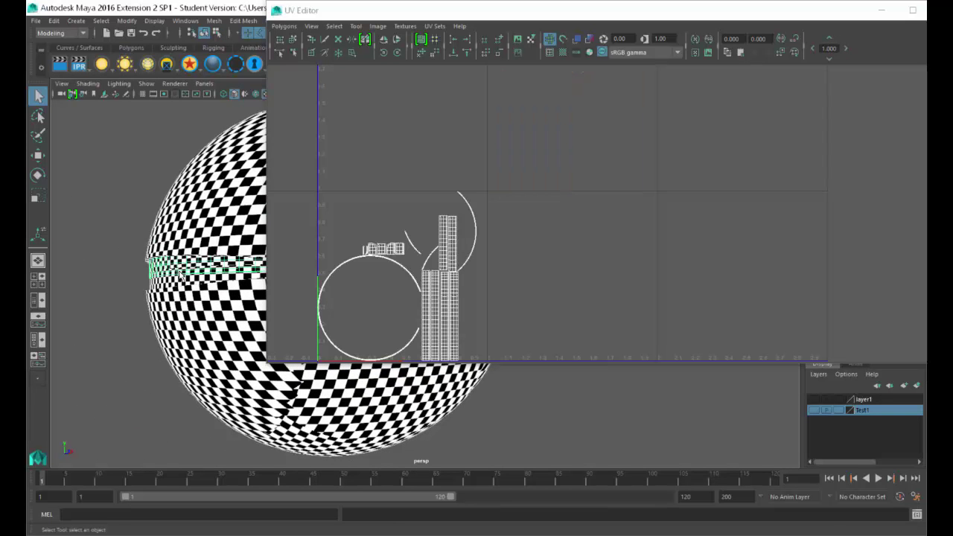
right_drag(436, 276, 408, 258)
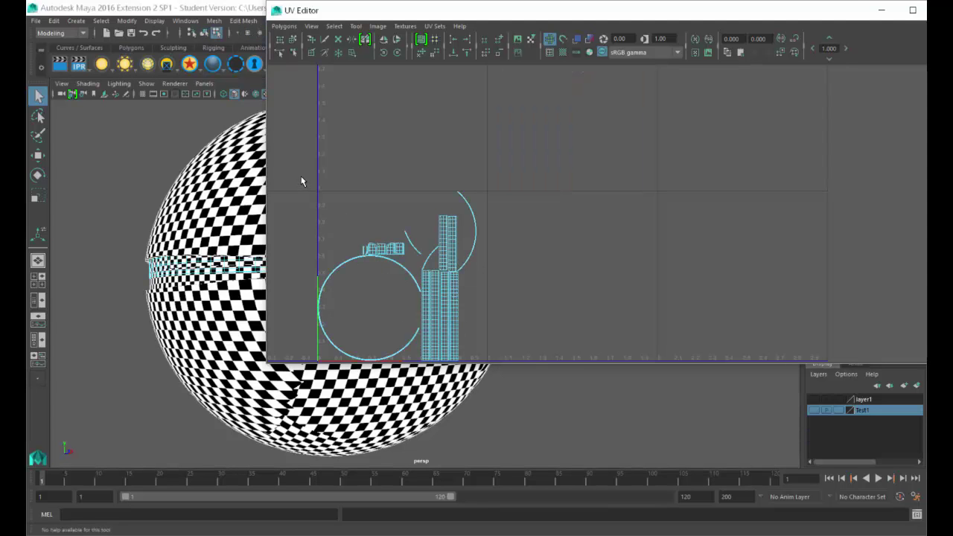
drag(301, 176, 559, 424)
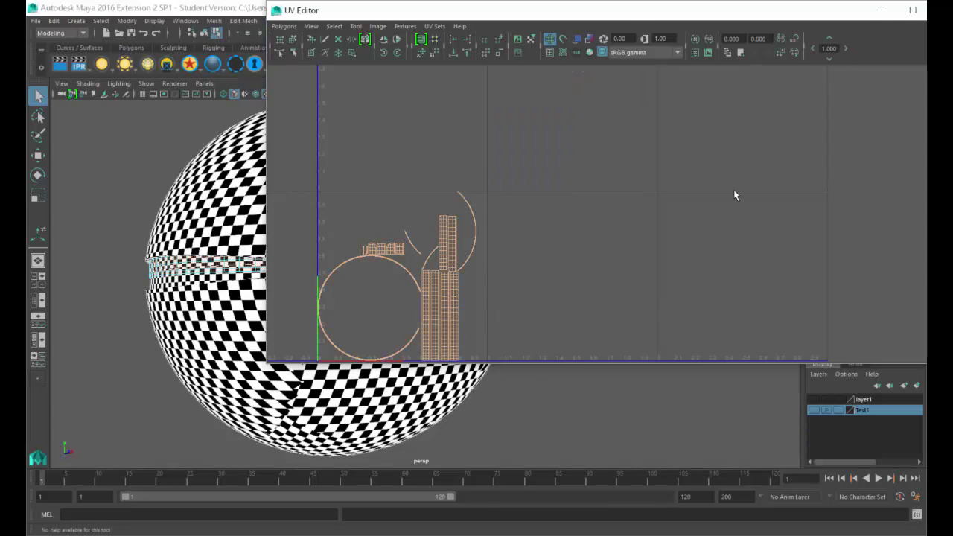
click(834, 51)
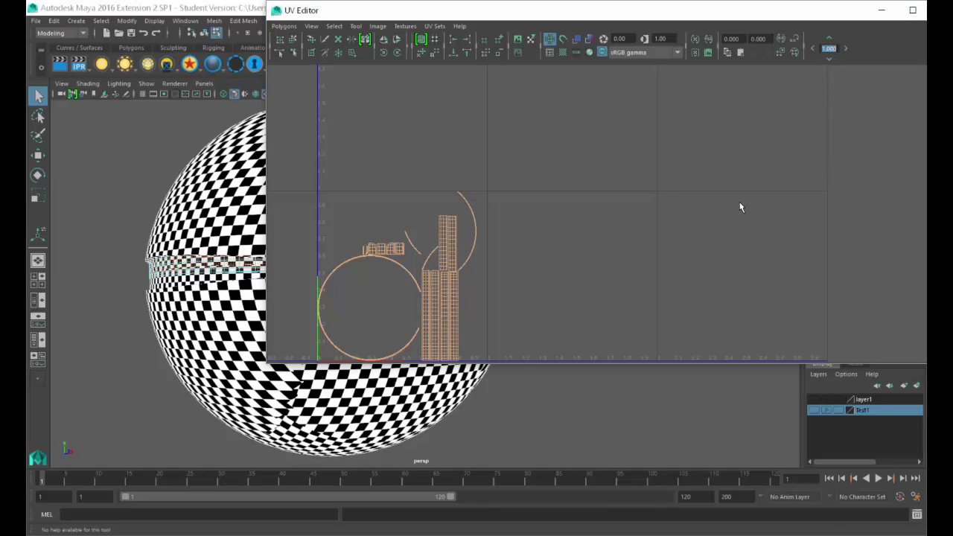
scroll(590, 224, down, 3)
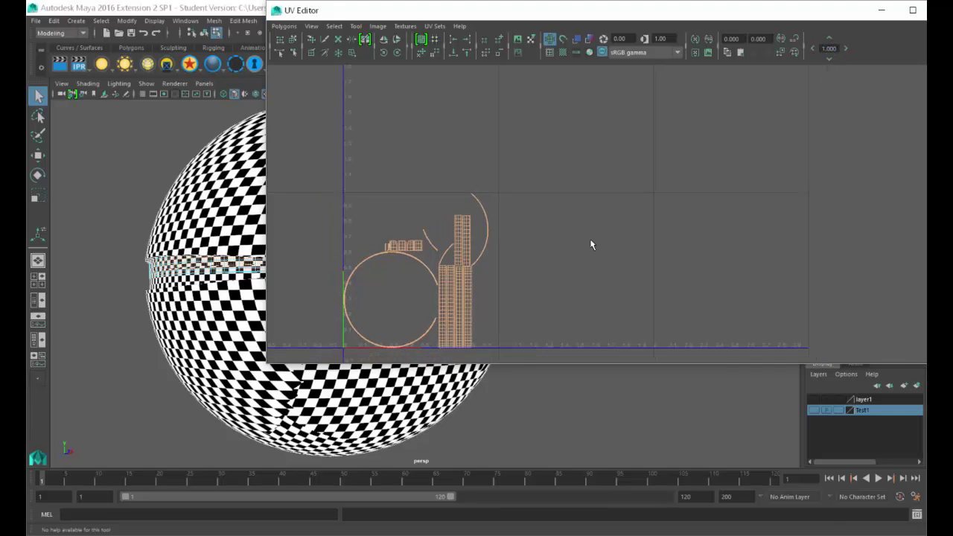
click(830, 37)
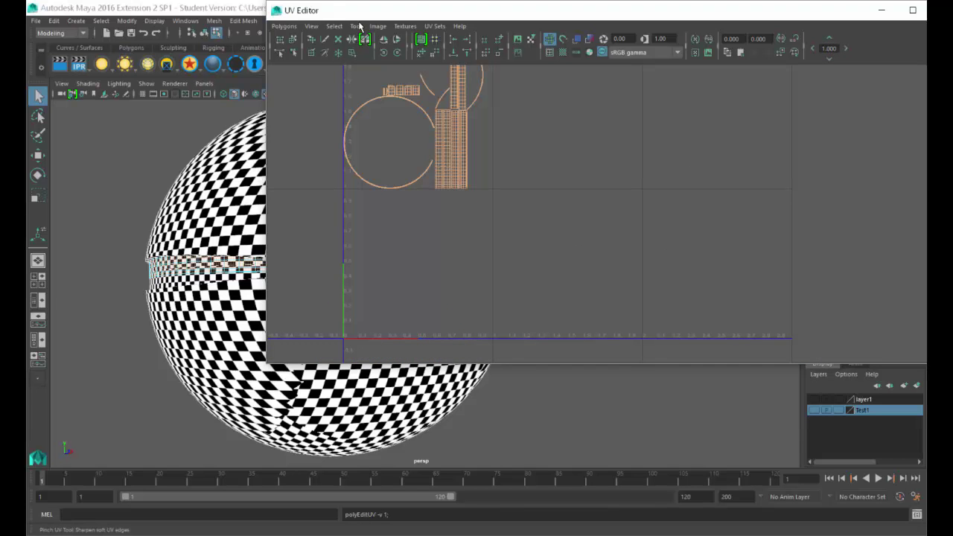
- Return to object selection and select all parts of the ball to show their shells together across the UV tiles
drag(359, 16, 548, 123)
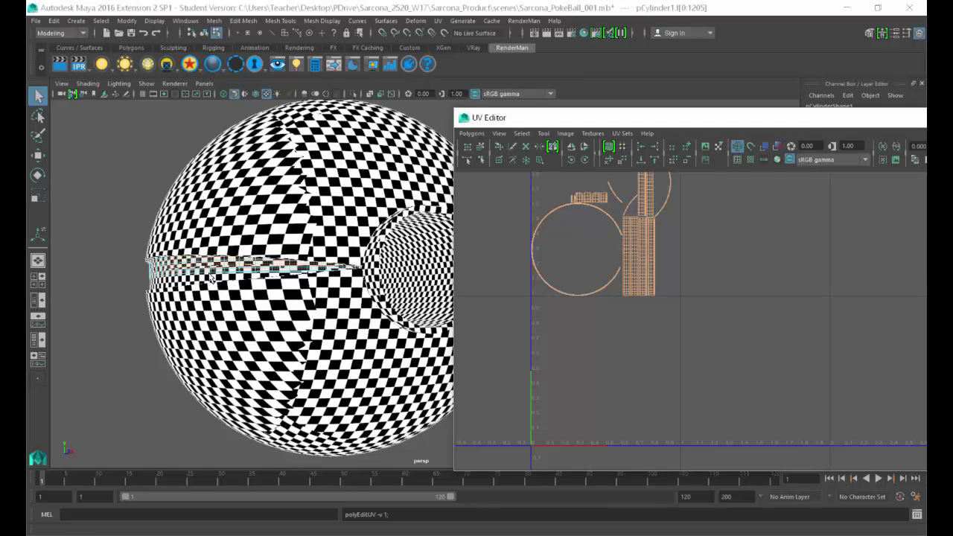
click(204, 33)
scroll(192, 246, down, 3)
scroll(191, 247, down, 1)
alt+middle_drag(192, 246, 141, 265)
drag(140, 141, 417, 422)
drag(678, 125, 325, 74)
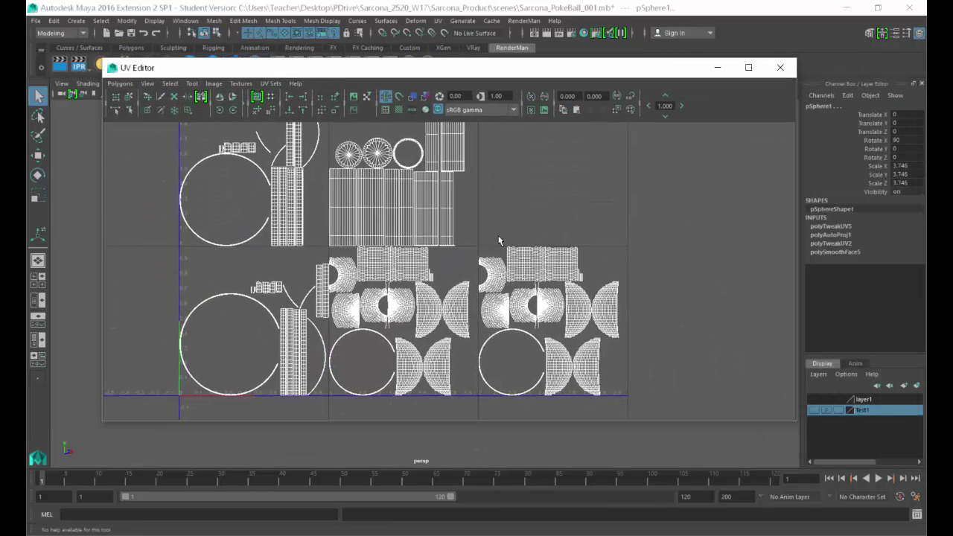
scroll(450, 231, down, 3)
alt+middle_drag(327, 211, 349, 234)
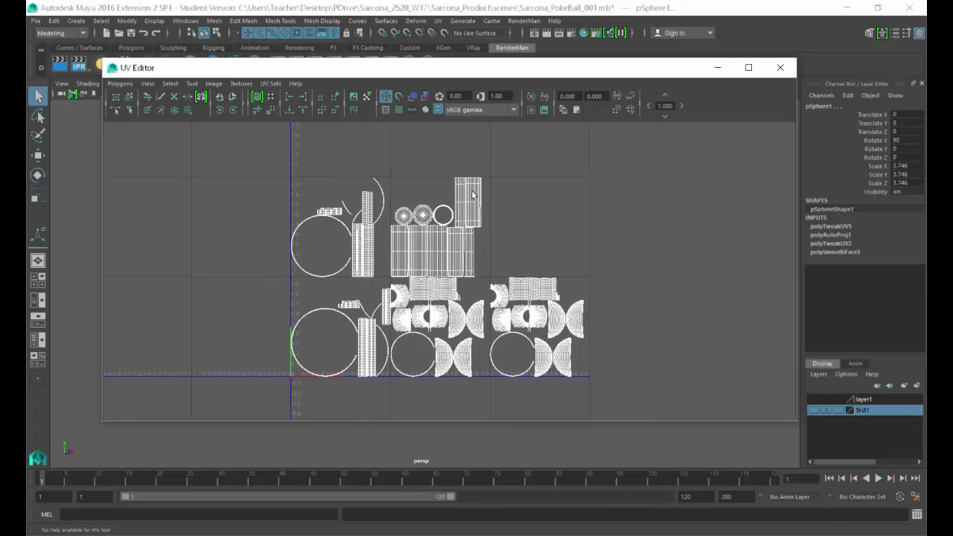
- Examine the shells in each UV tile up close for overlaps and for their position within the tile borders
ctrl+alt+drag(480, 194, 486, 202)
ctrl+alt+drag(318, 205, 455, 294)
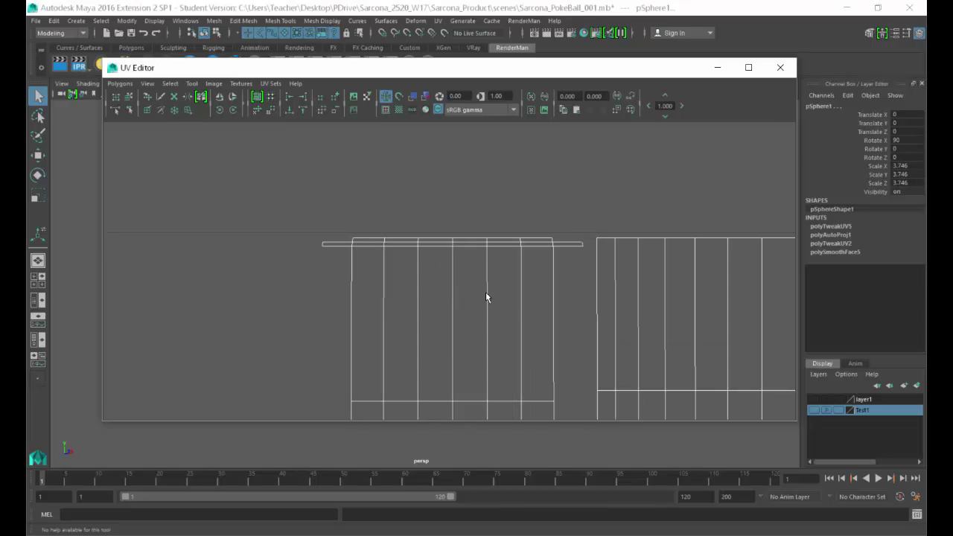
key(a)
alt+right_drag(531, 239, 772, 246)
alt+middle_drag(772, 235, 611, 335)
alt+right_drag(611, 331, 726, 307)
alt+middle_drag(482, 305, 536, 272)
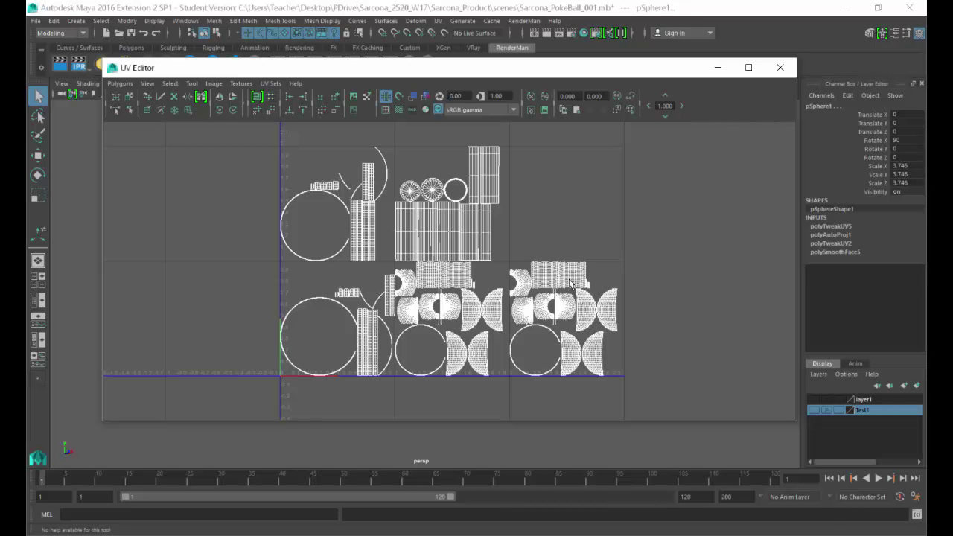
drag(419, 72, 424, 51)
drag(539, 50, 547, 47)
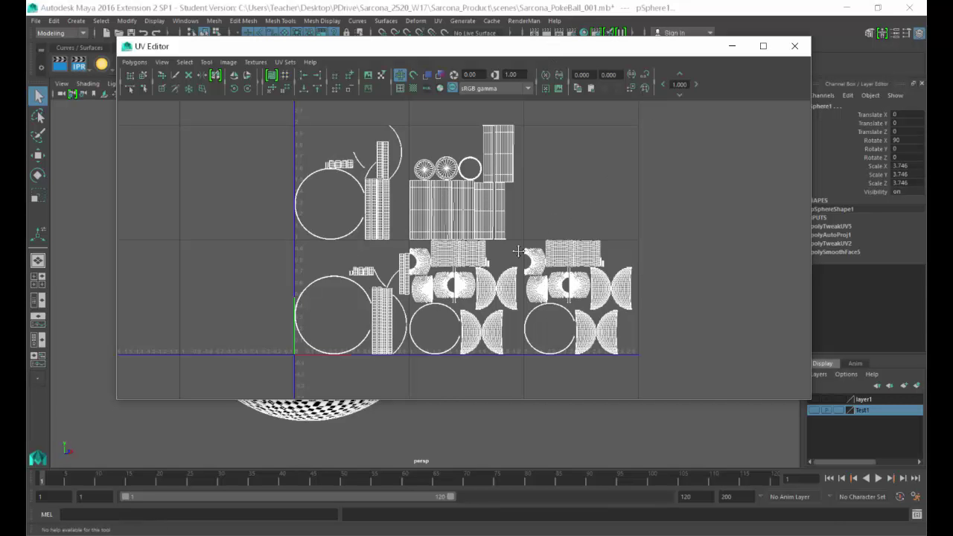
scroll(518, 253, up, 2)
scroll(584, 170, up, 1)
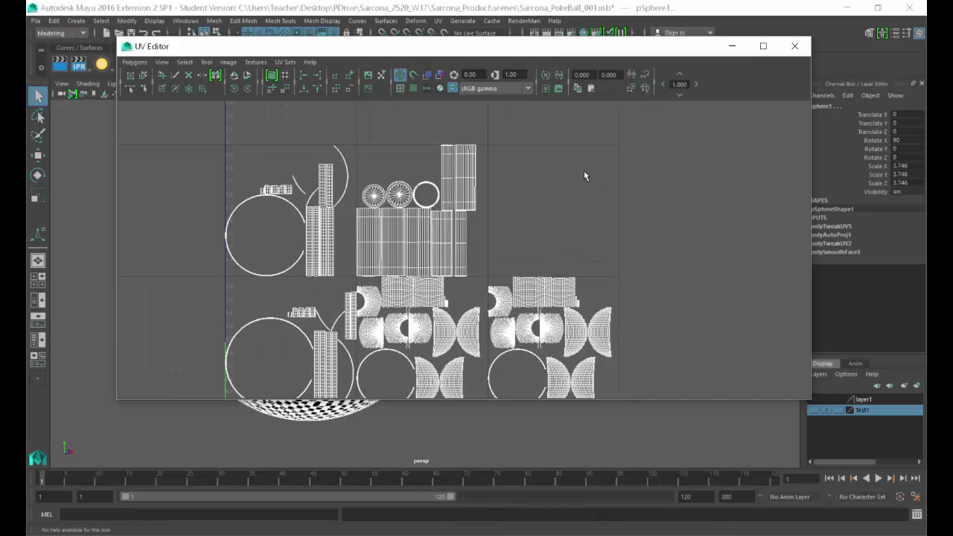
- Examine the shells of the round front button up close against the upper border of their UV tile
scroll(487, 241, down, 1)
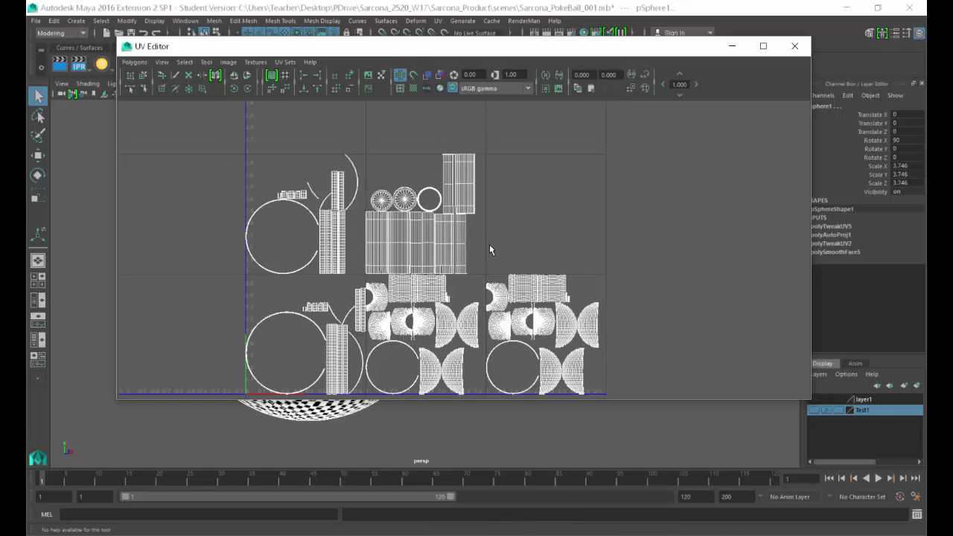
scroll(417, 243, down, 1)
scroll(536, 249, up, 1)
scroll(393, 230, up, 2)
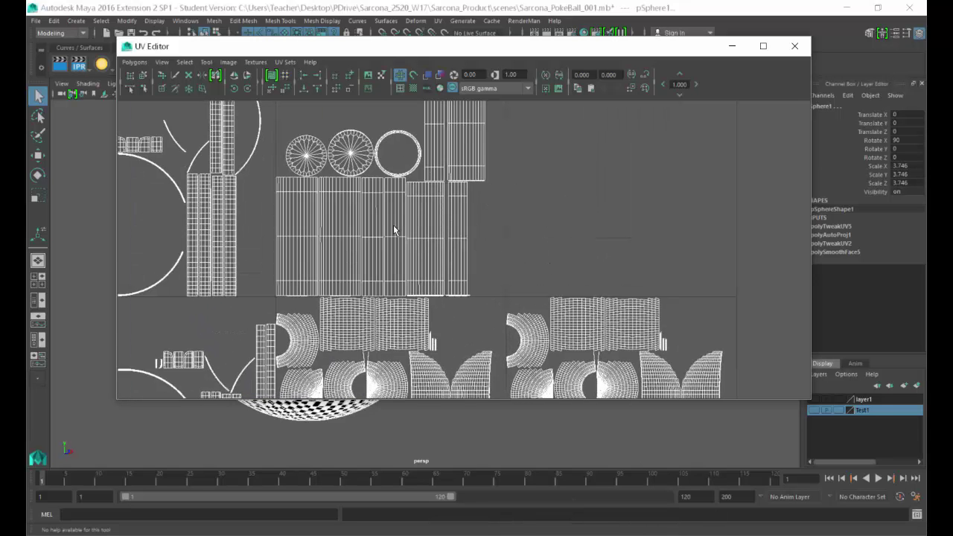
alt+middle_drag(393, 226, 459, 306)
alt+right_drag(423, 256, 633, 268)
alt+middle_drag(526, 303, 500, 439)
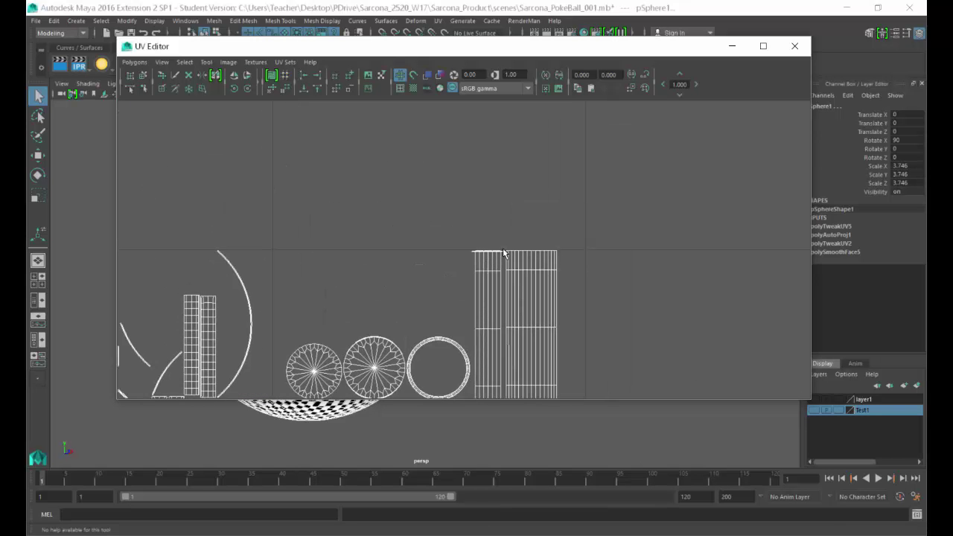
ctrl+alt+drag(446, 214, 543, 272)
ctrl+alt+drag(333, 257, 503, 354)
- Frame the complete UV layout and review how the shells of all parts are spread over the five tiles
key(a)
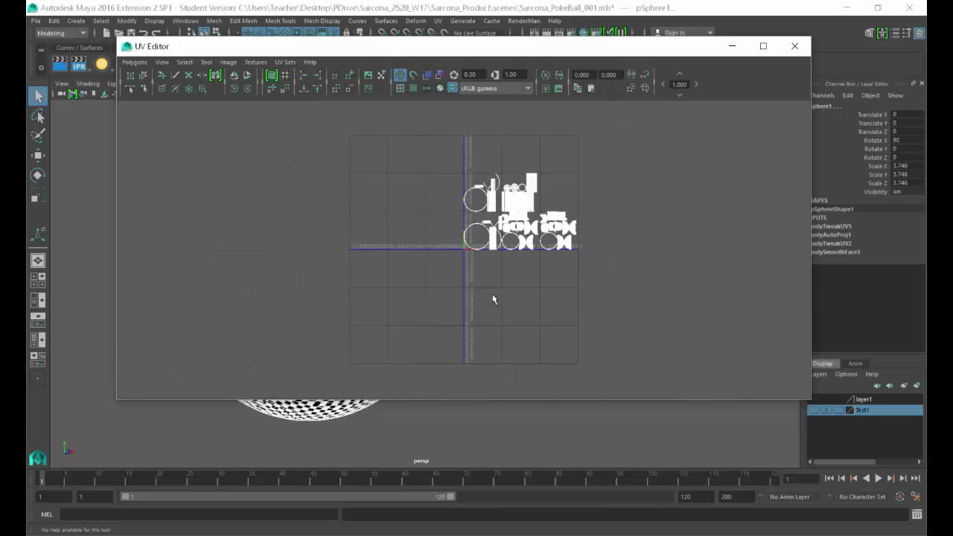
alt+middle_drag(436, 270, 377, 342)
alt+right_drag(477, 316, 515, 309)
alt+middle_drag(455, 238, 428, 178)
alt+right_drag(601, 257, 664, 265)
alt+right_drag(593, 268, 633, 272)
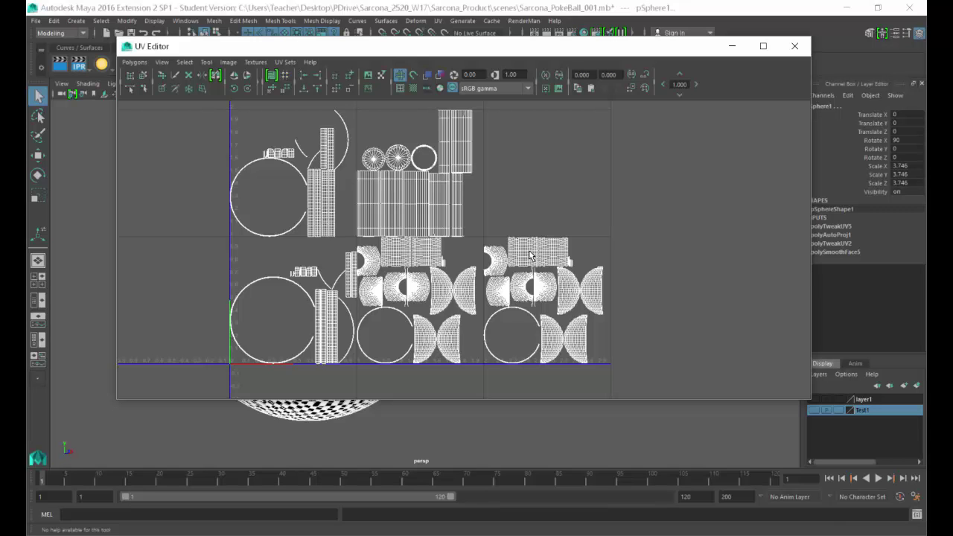
alt+middle_drag(477, 183, 530, 211)
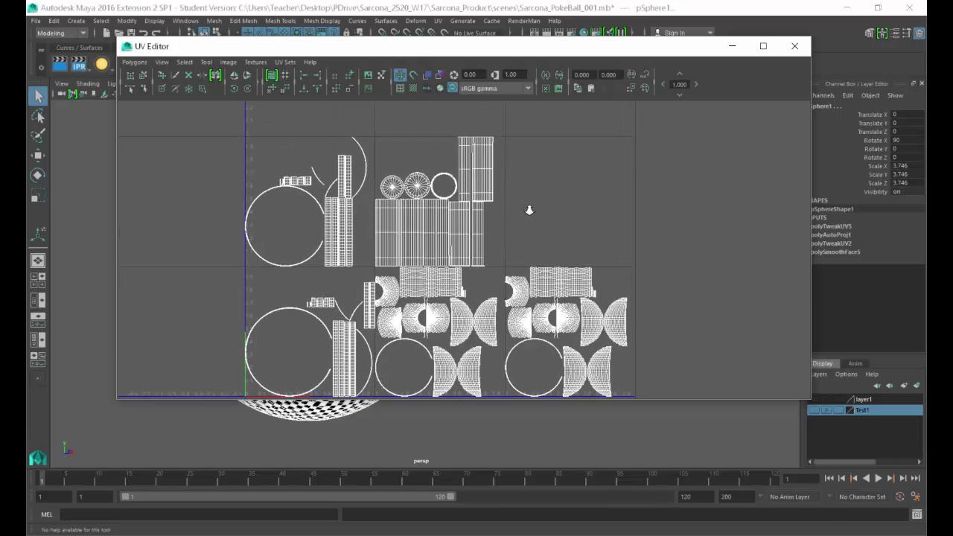
mouse_move(529, 210)
alt+right_down()
mouse_move(521, 202)
mouse_move(524, 210)
alt+right_up()
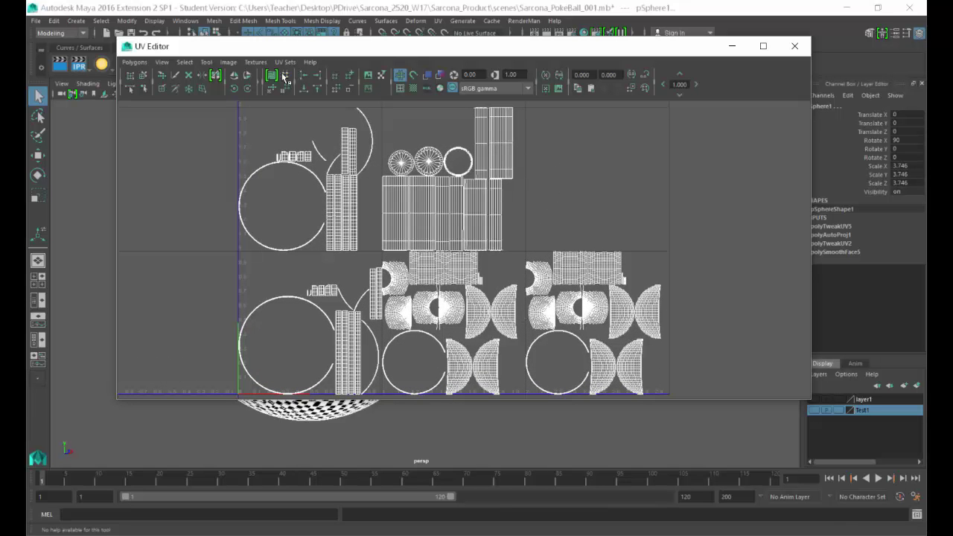
drag(223, 46, 176, 42)
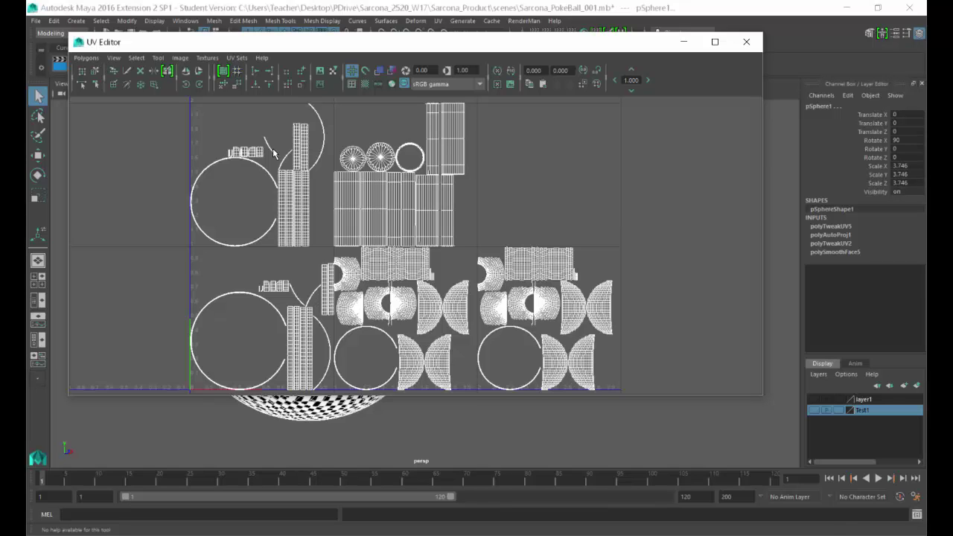
- Switch to the PokeBall.nk composite in NukeX and inspect the textured ball's seam band and front button up close
key(alt+Tab)
key(alt+Tab)
key(alt+Tab)
key(alt+Tab)
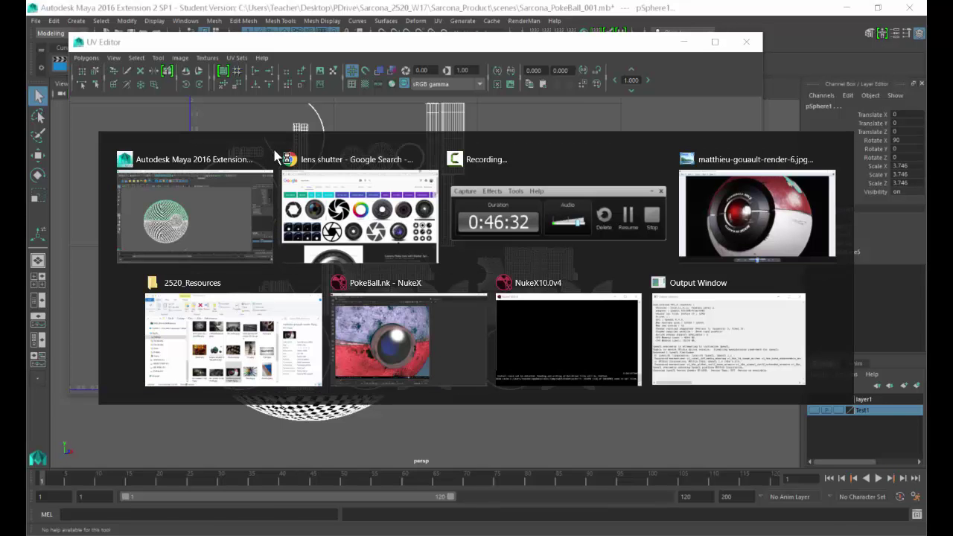
key(alt+Tab)
middle_drag(326, 219, 158, 194)
alt+middle_drag(272, 215, 134, 189)
alt+middle_drag(154, 186, 242, 215)
middle_drag(252, 205, 316, 242)
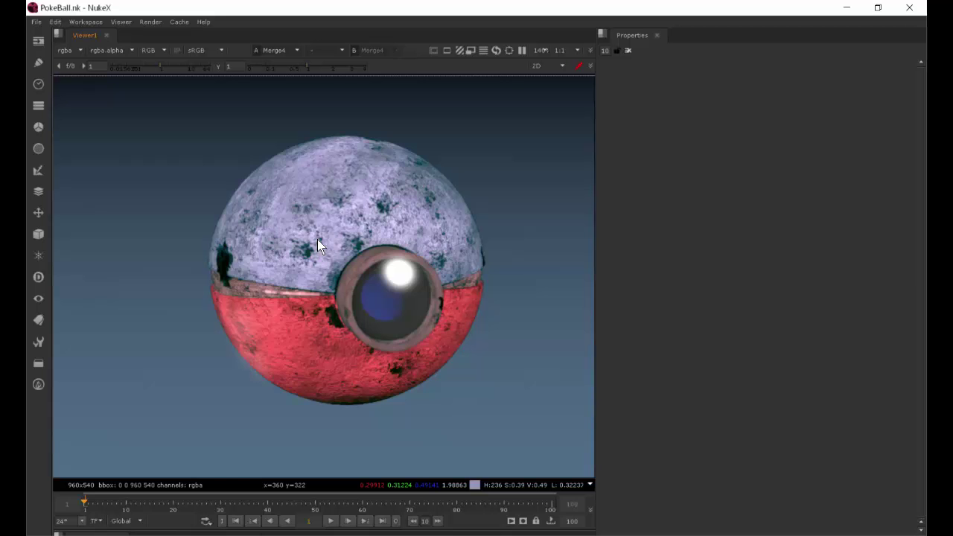
scroll(268, 307, up, 3)
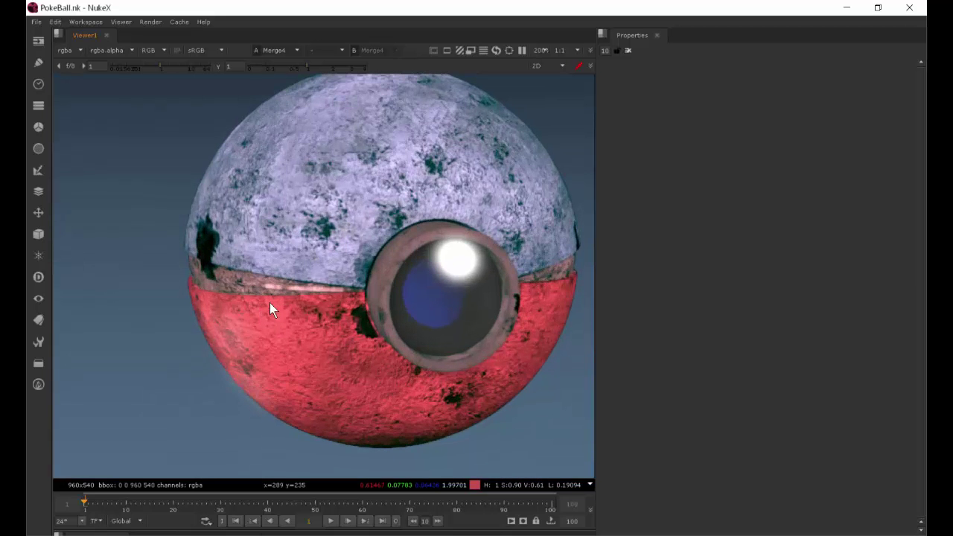
- Switch to Windows Photo Viewer, browse to the armoured Poké Ball render shown open and closed, and examine the closed ball's surface detail
key(alt+Tab)
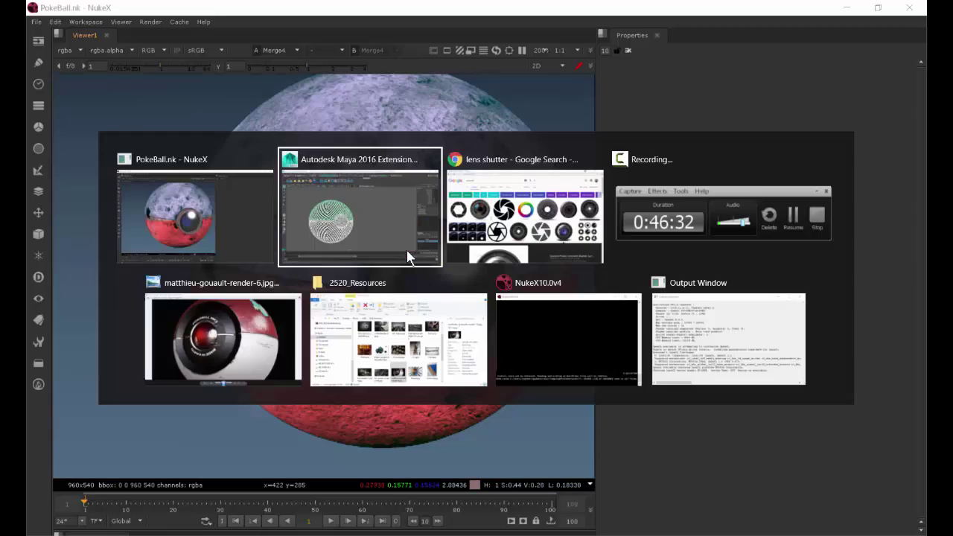
key(alt+Tab)
key(alt+Tab)
key(alt+Tab)
key(alt+Tab)
key(alt+Tab)
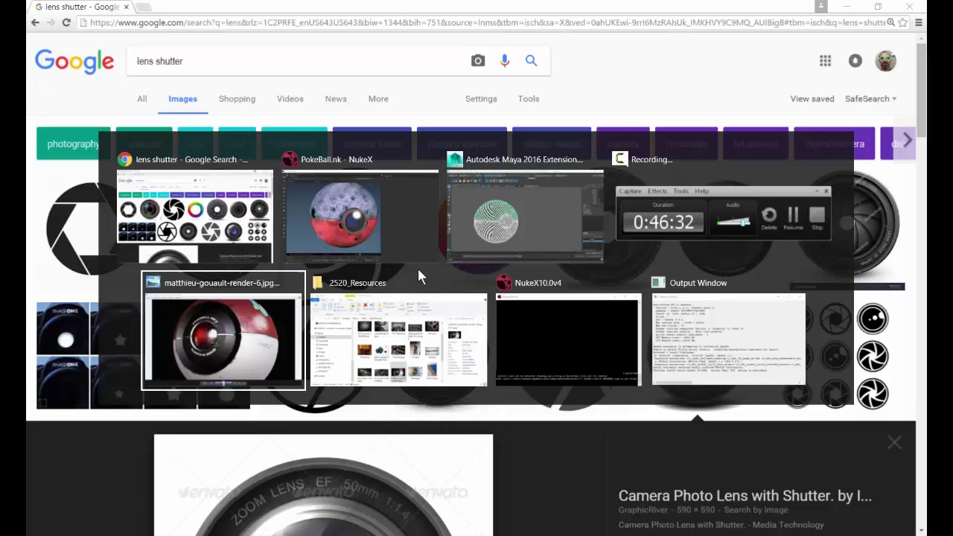
key(Right)
key(Right)
key(Right)
key(Right)
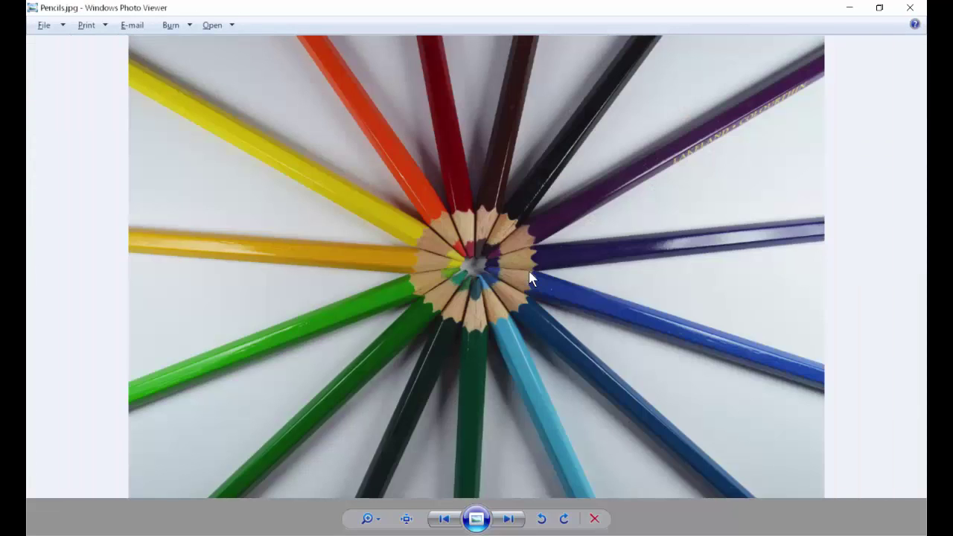
key(Right)
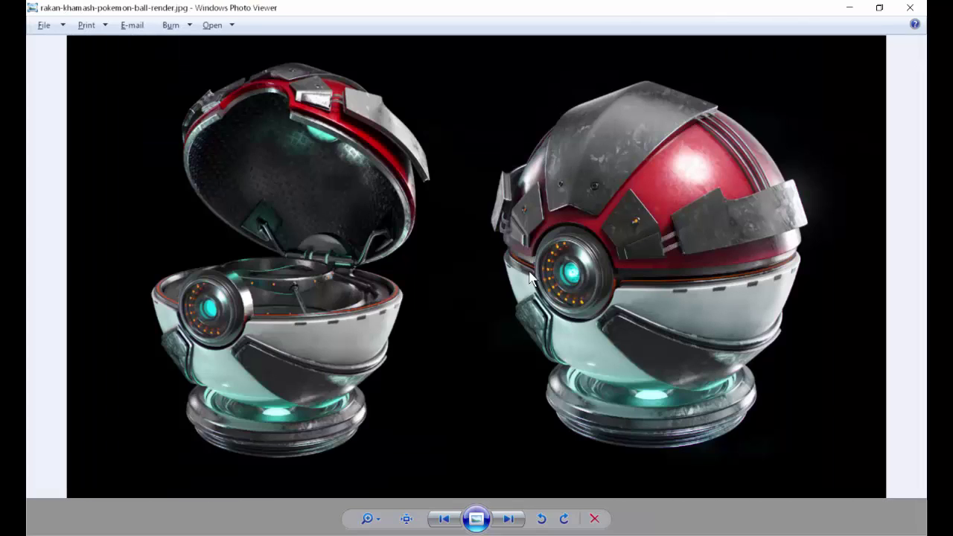
scroll(746, 232, up, 3)
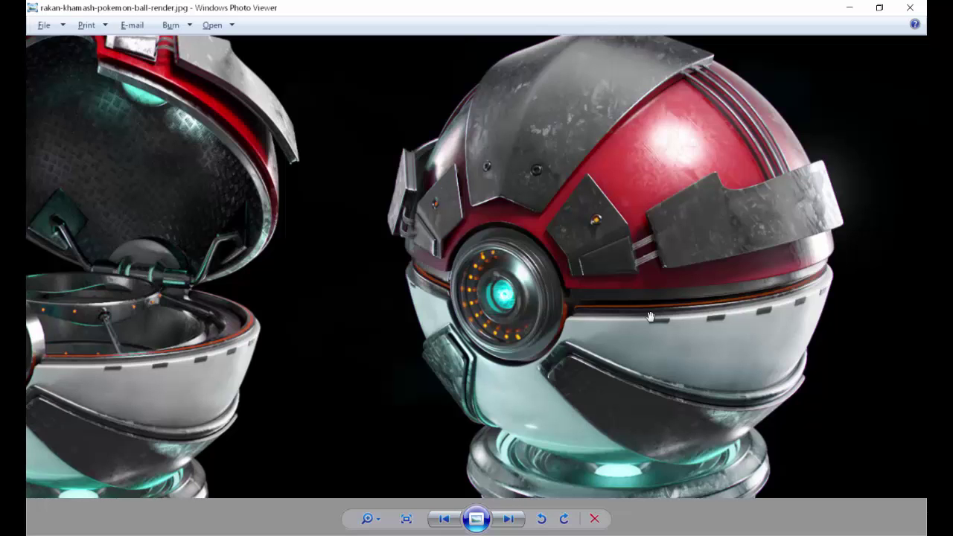
- Switch back to Maya and close the UV Editor to work in the perspective view
key(alt+Tab)
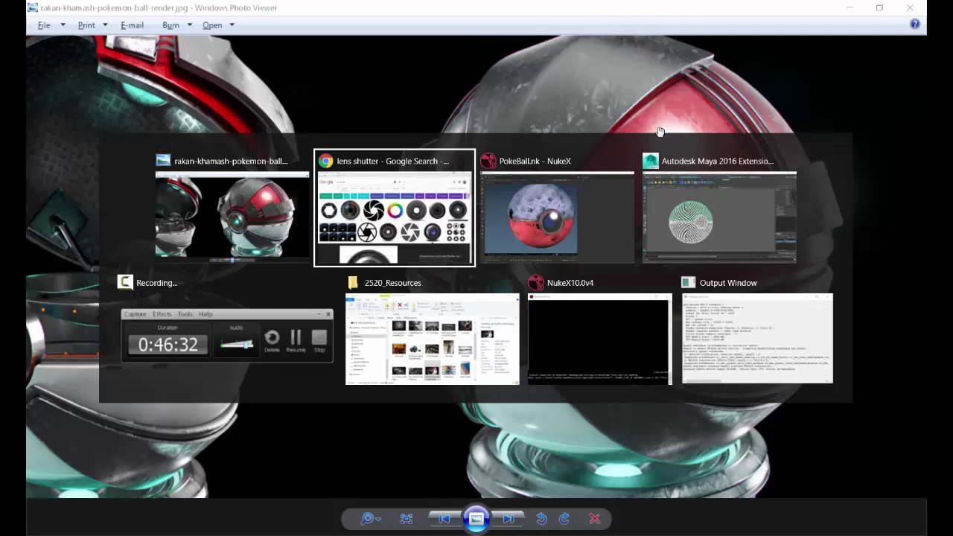
key(alt+Tab)
key(alt+Tab)
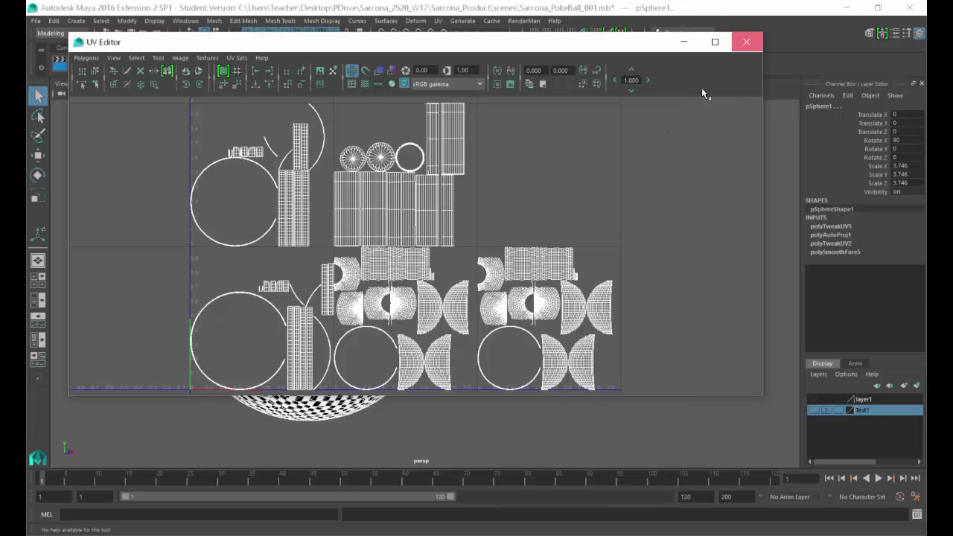
click(746, 41)
key(f)
- Select all parts of the Poké Ball and delete their construction history
drag(684, 156, 127, 459)
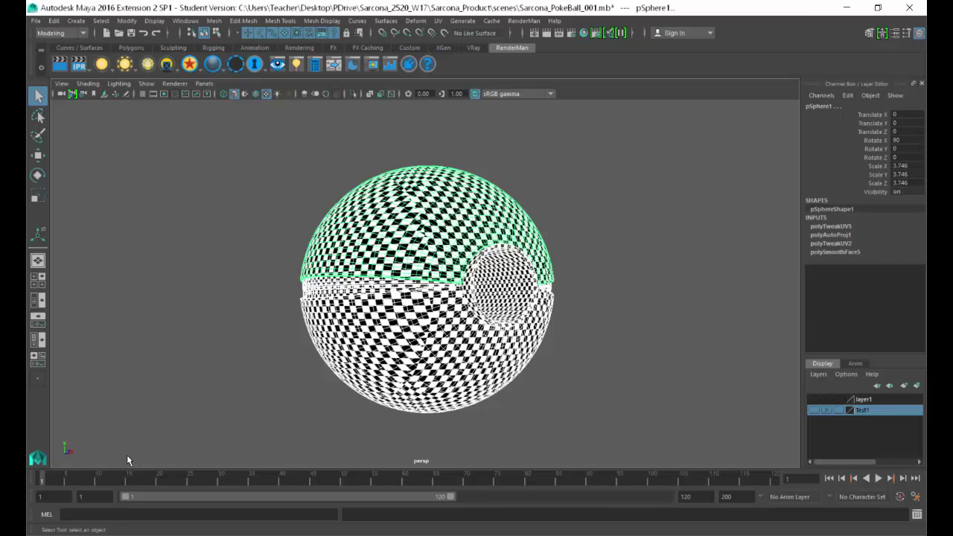
click(519, 284)
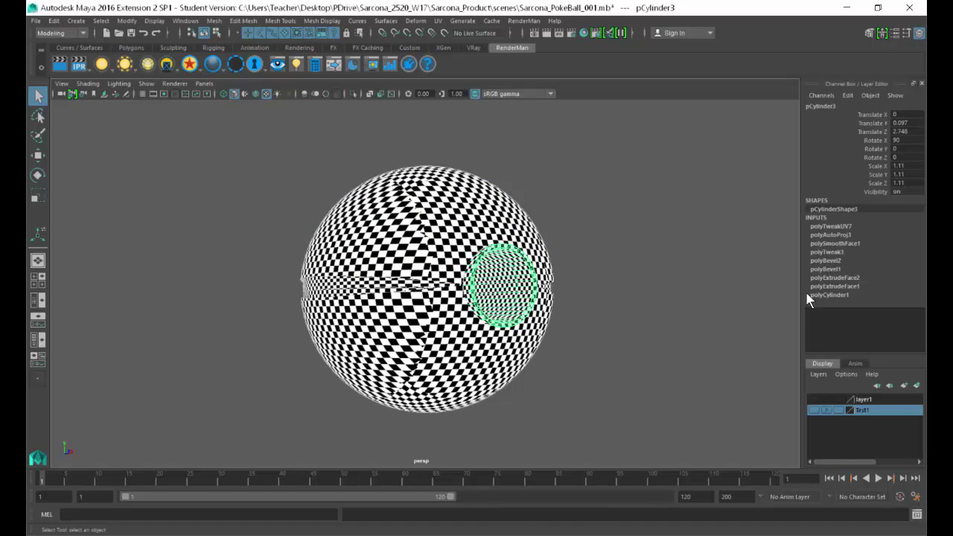
drag(658, 449, 181, 136)
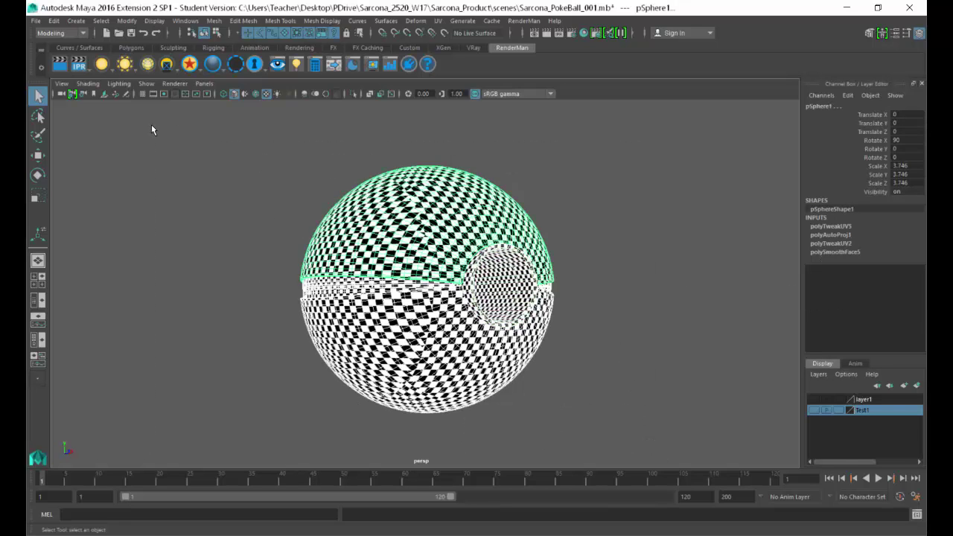
click(53, 20)
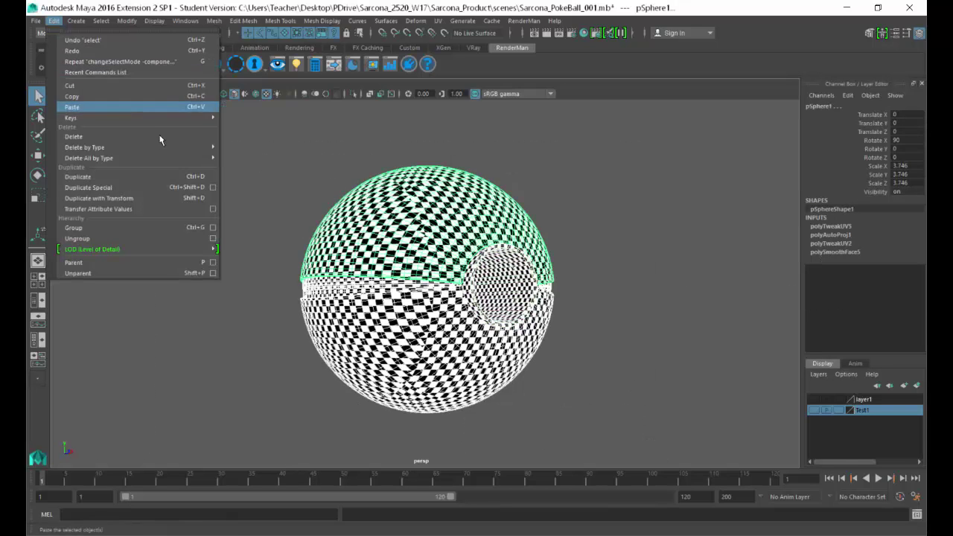
mouse_move(166, 149)
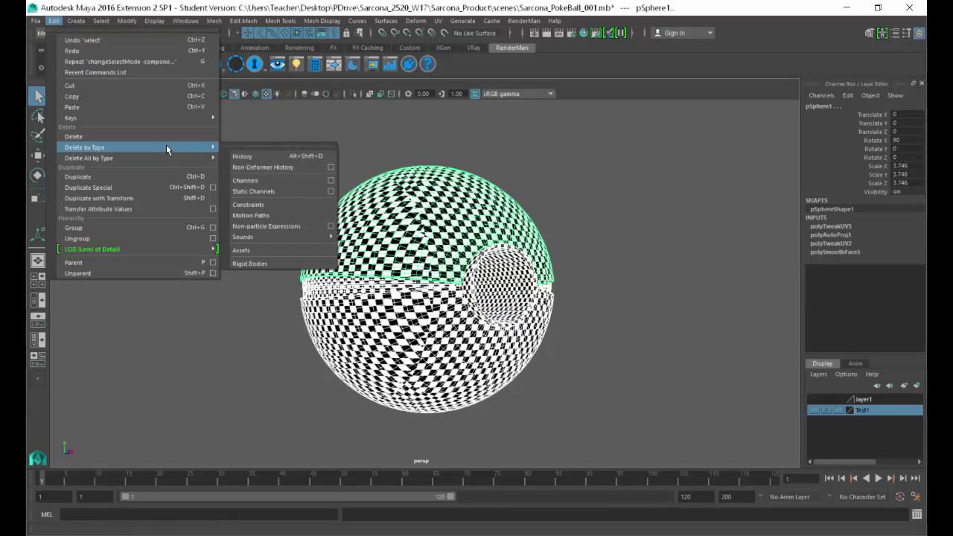
click(262, 157)
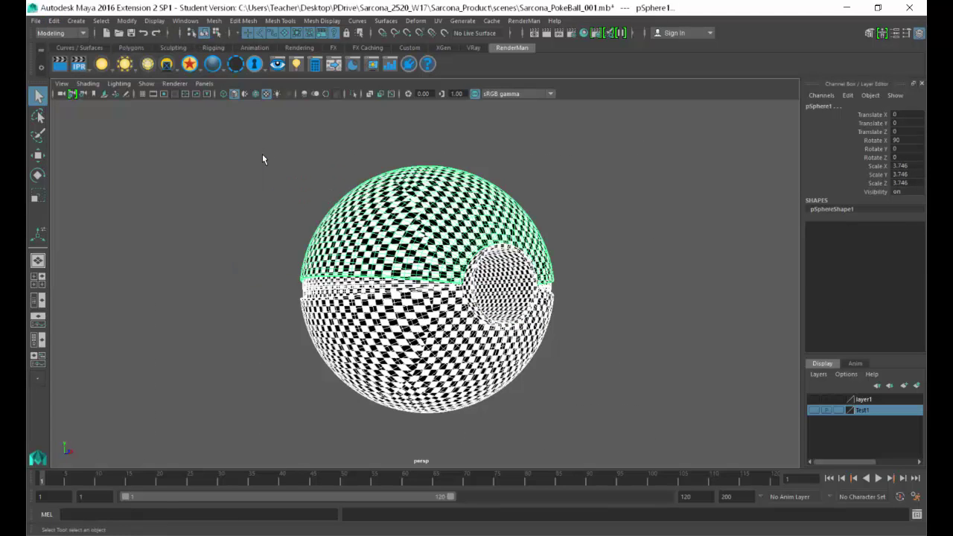
- Reselect every part of the ball and run the history deletion on them once more
drag(200, 137, 660, 468)
click(55, 21)
mouse_move(183, 146)
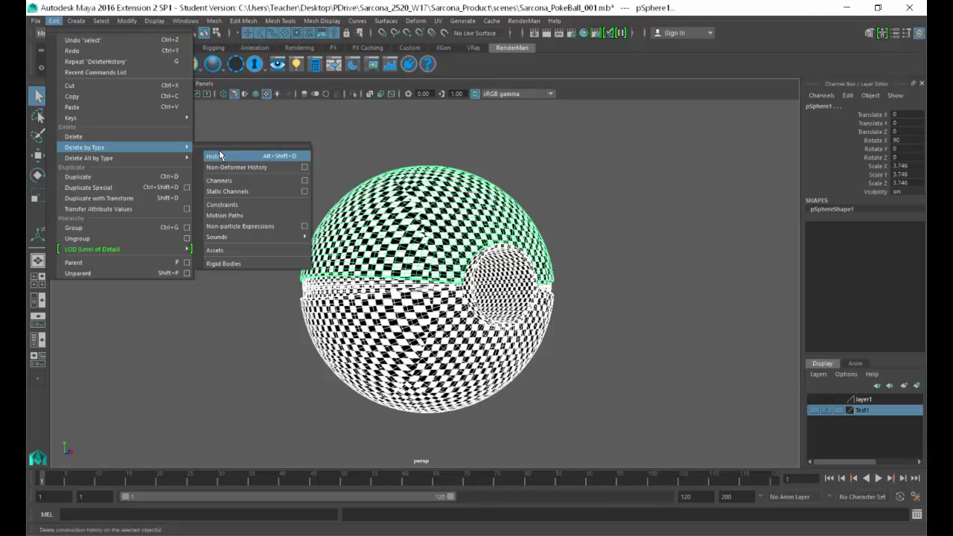
click(220, 155)
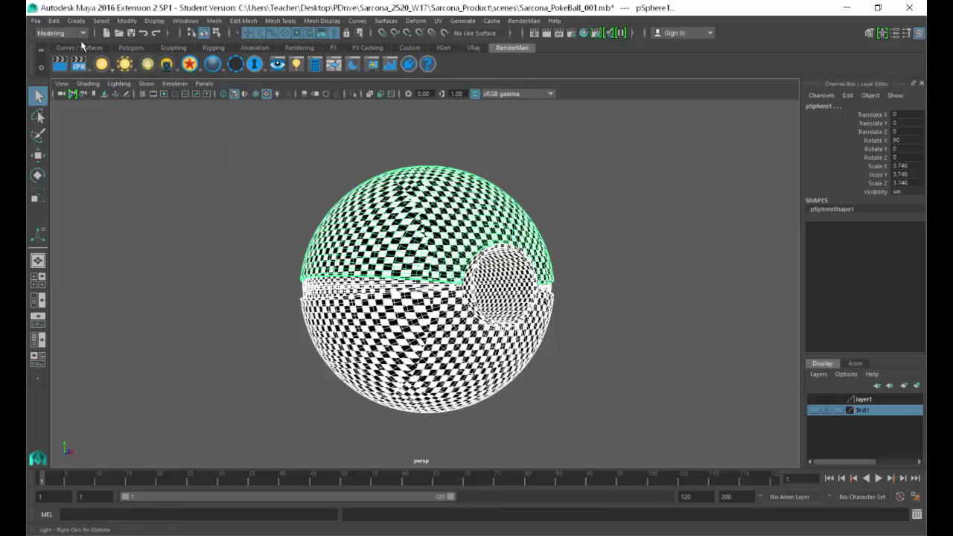
click(54, 22)
mouse_move(178, 149)
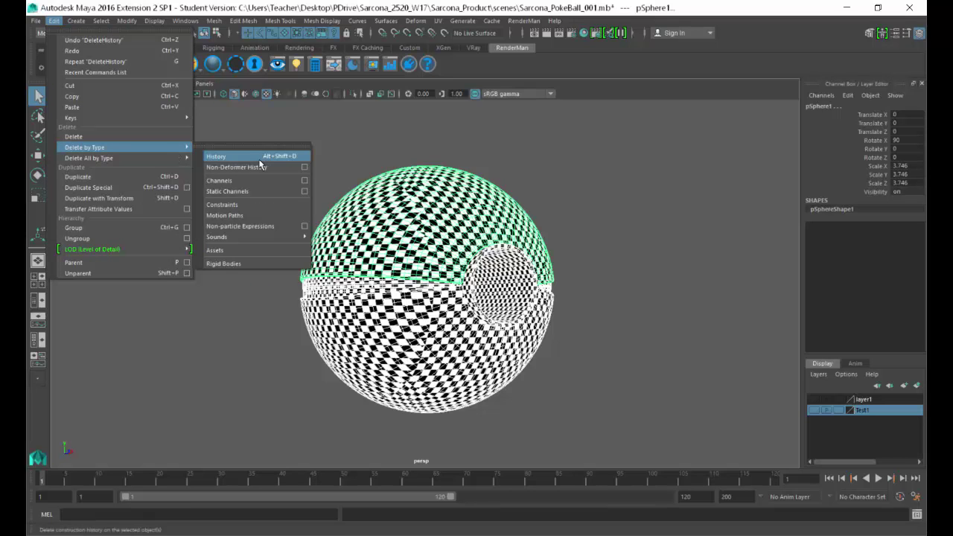
click(583, 234)
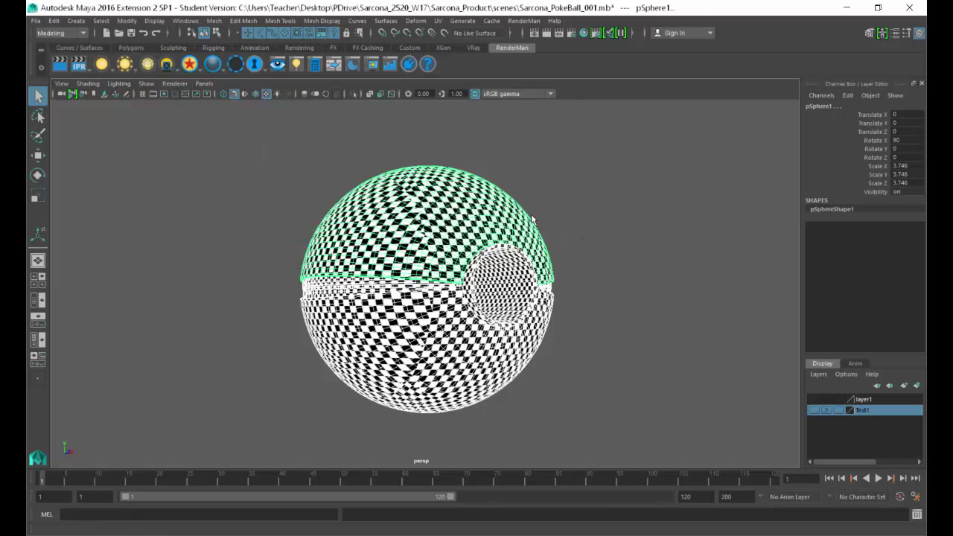
- Open the Plug-in Manager and find objExport.mll in the list to check its Loaded and Auto load settings
alt+middle_drag(512, 221, 428, 179)
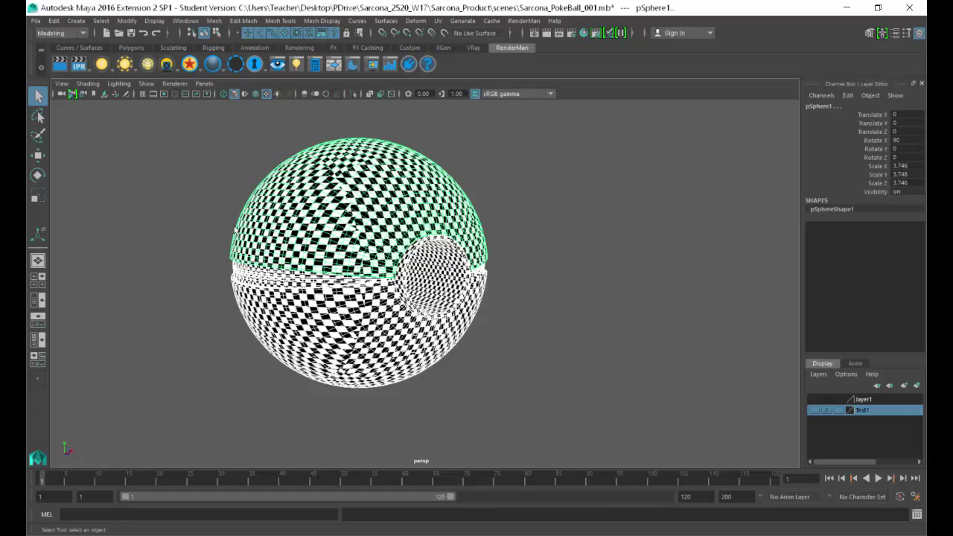
alt+middle_drag(235, 229, 275, 255)
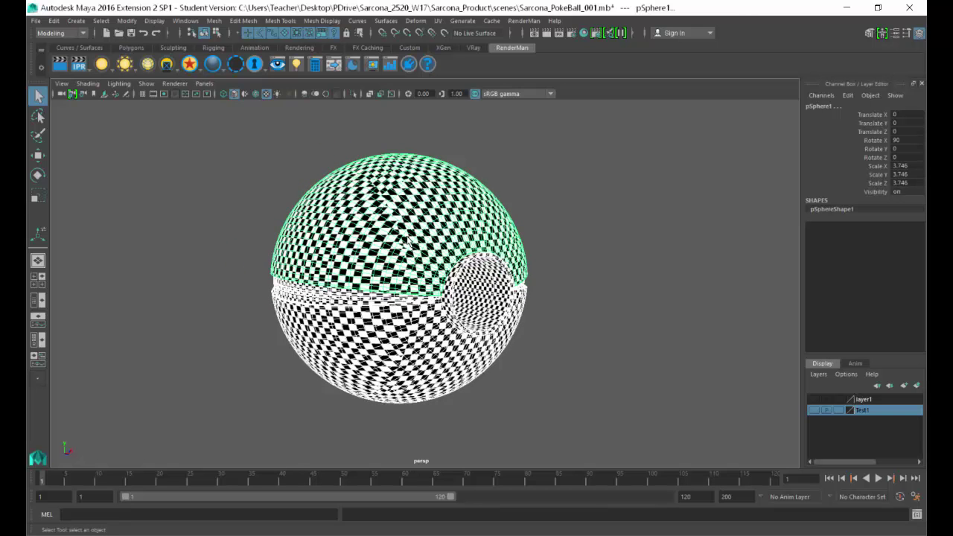
click(186, 21)
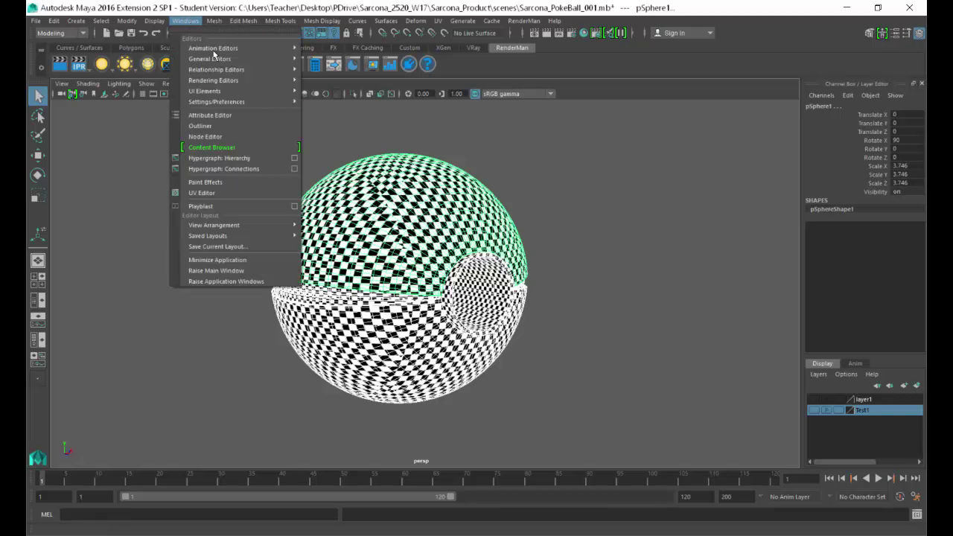
mouse_move(261, 105)
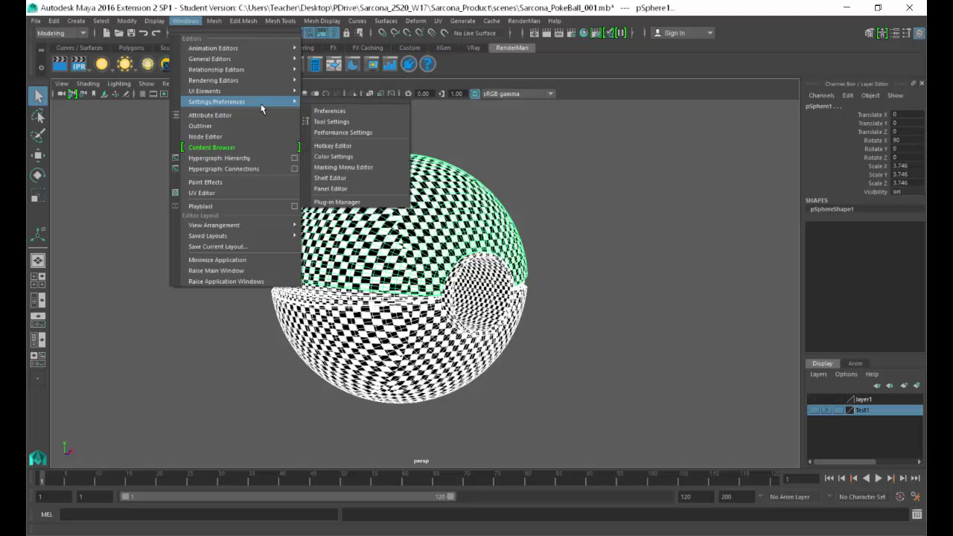
click(339, 207)
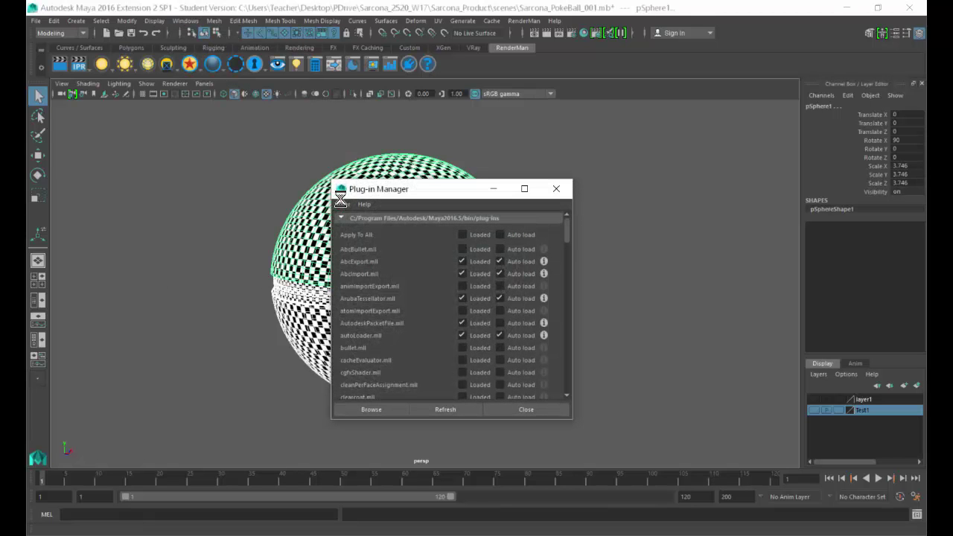
scroll(423, 303, down, 3)
scroll(416, 304, down, 8)
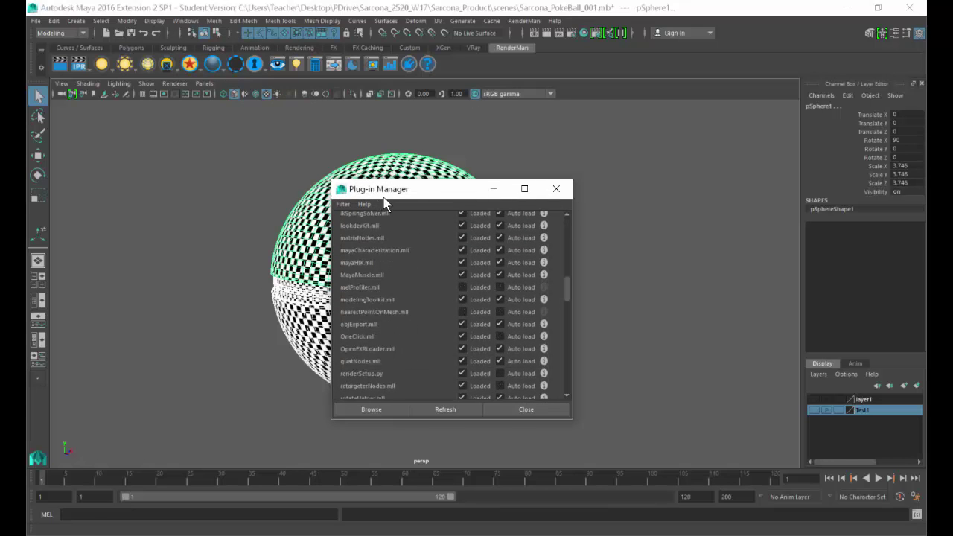
drag(357, 179, 333, 161)
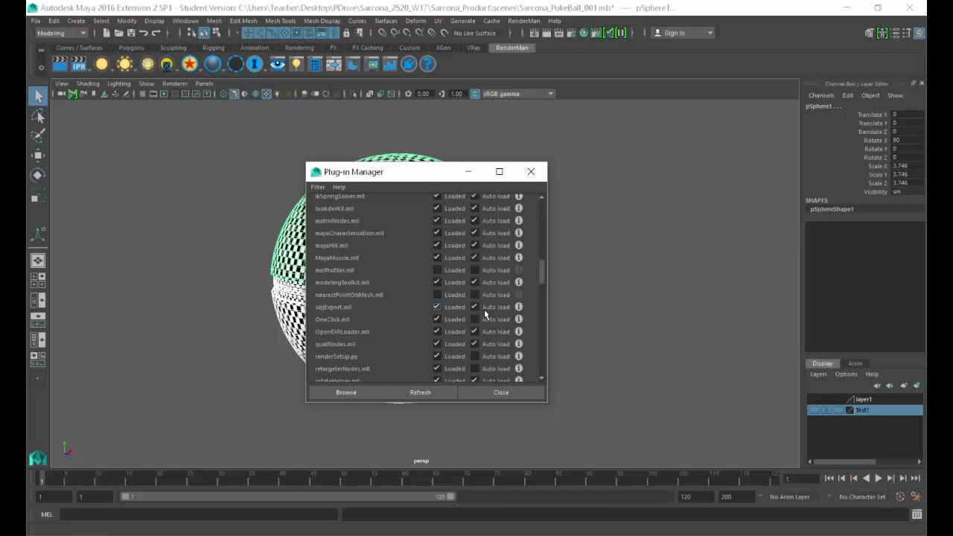
- Close the Plug-in Manager and export the selected ball parts to the project's scenes folder as an OBJexport file named PokeBall_001
click(490, 388)
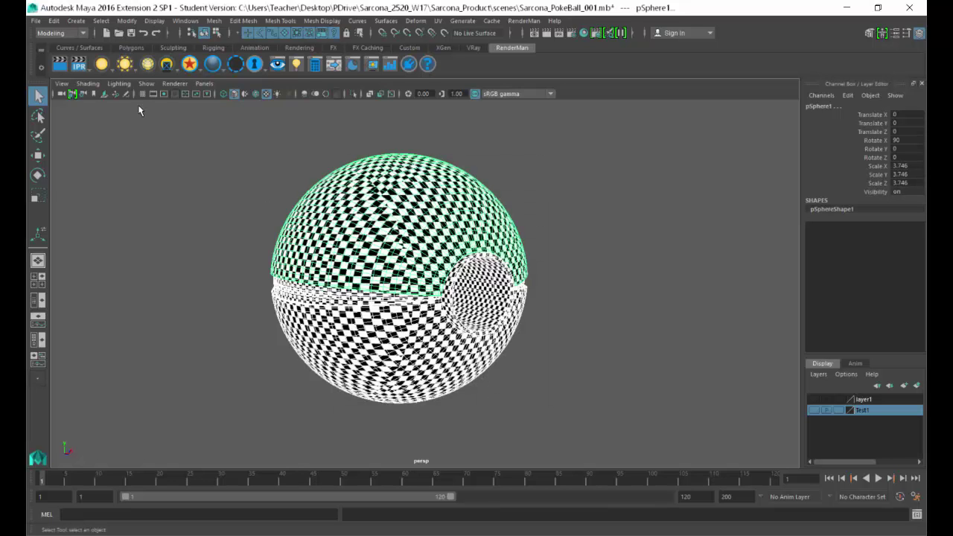
click(37, 21)
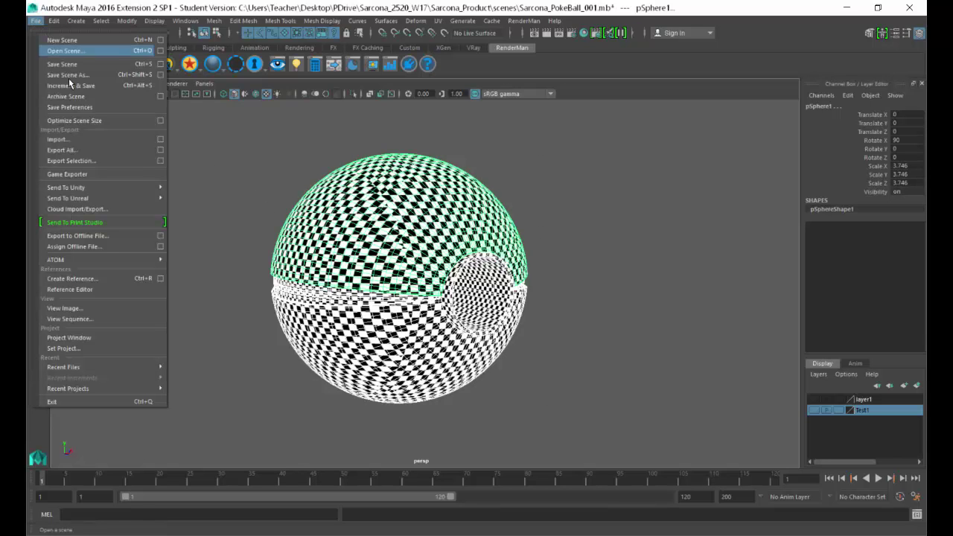
click(85, 163)
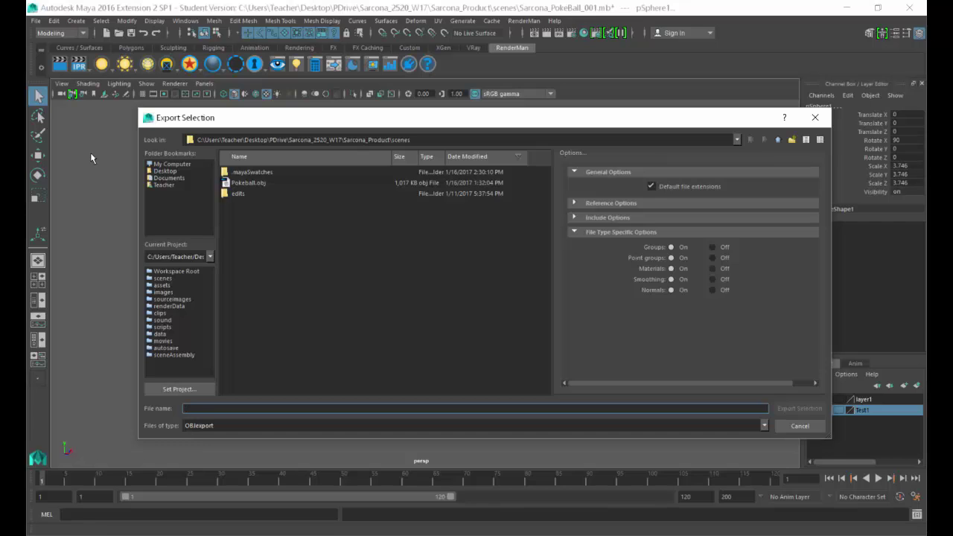
text(PokeBall)
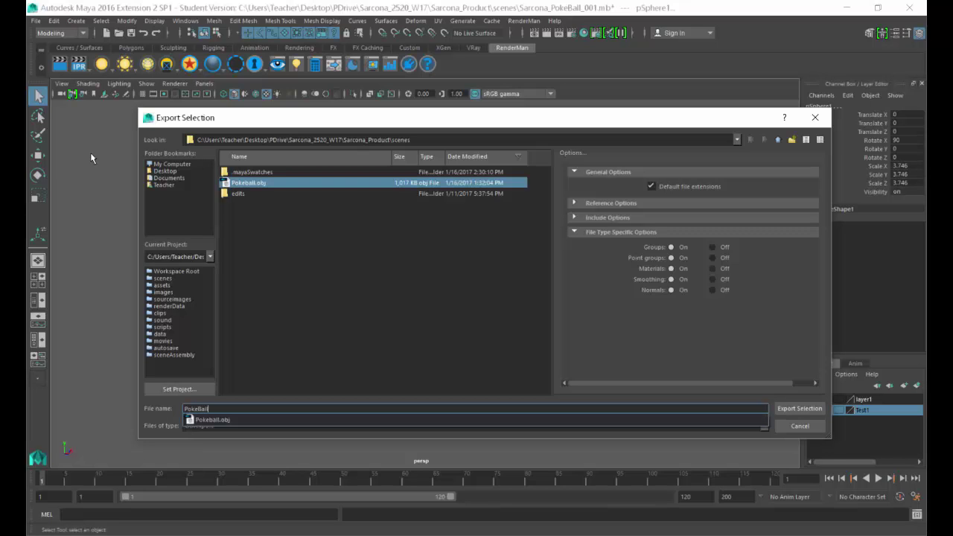
text(_001)
key(Return)
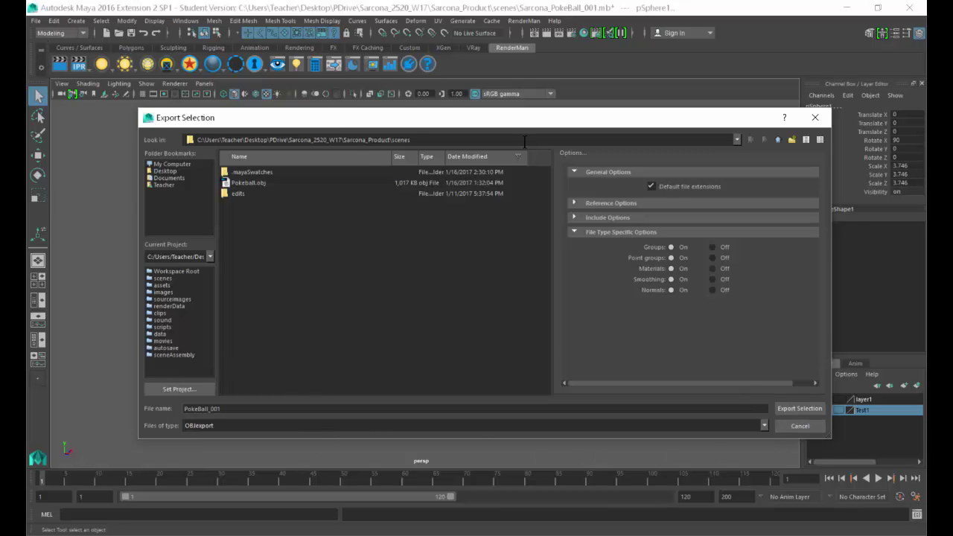
drag(514, 117, 520, 20)
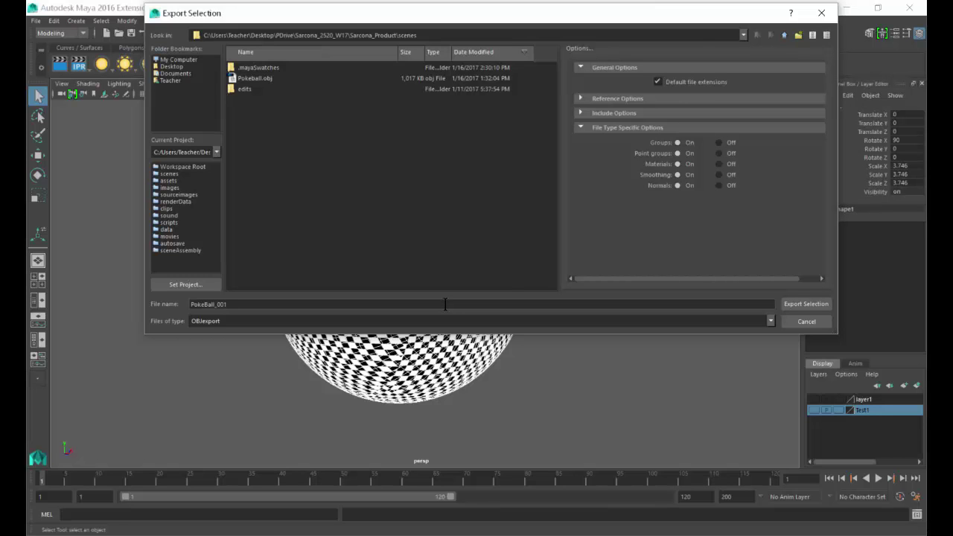
double_click(243, 300)
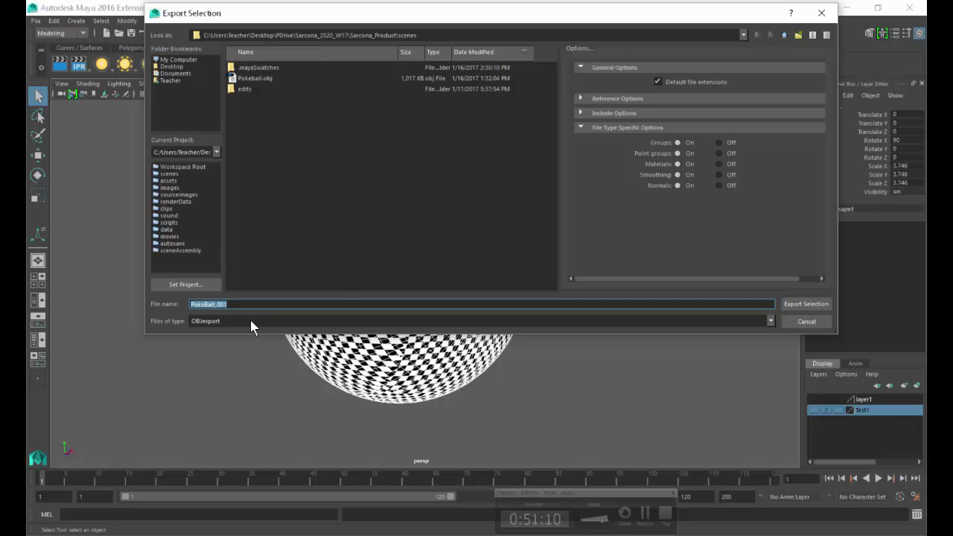
click(806, 304)
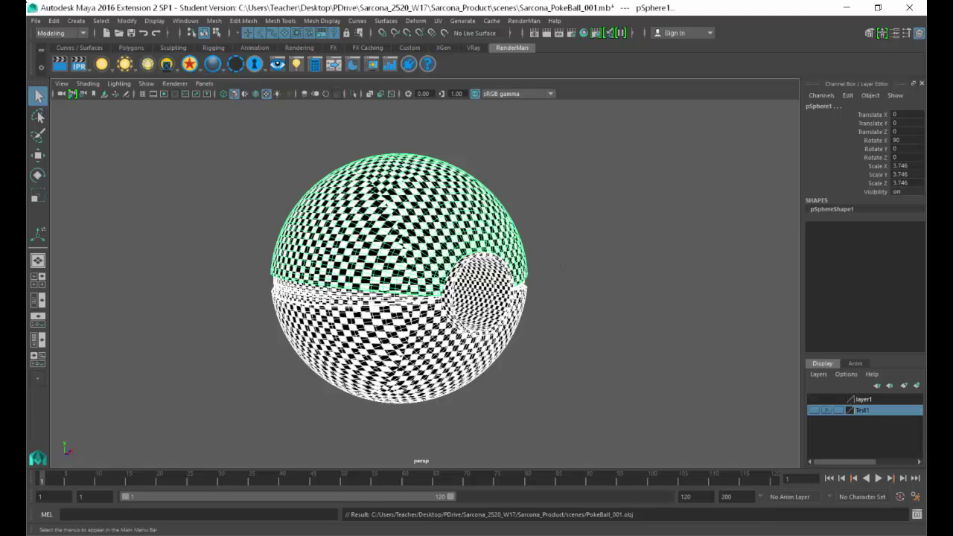
- Save the Maya scene under its existing name and accept the Student Version notice
click(32, 8)
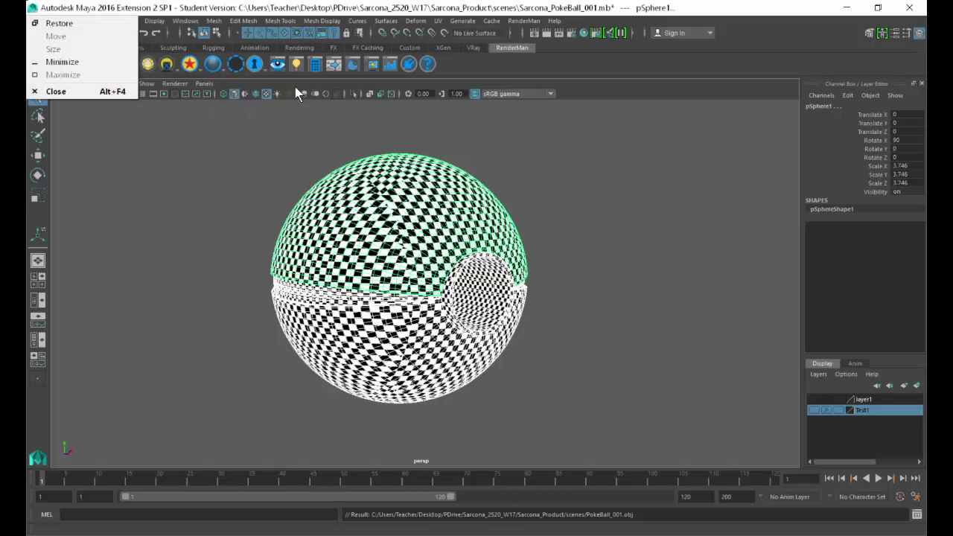
click(313, 6)
key(ctrl+s)
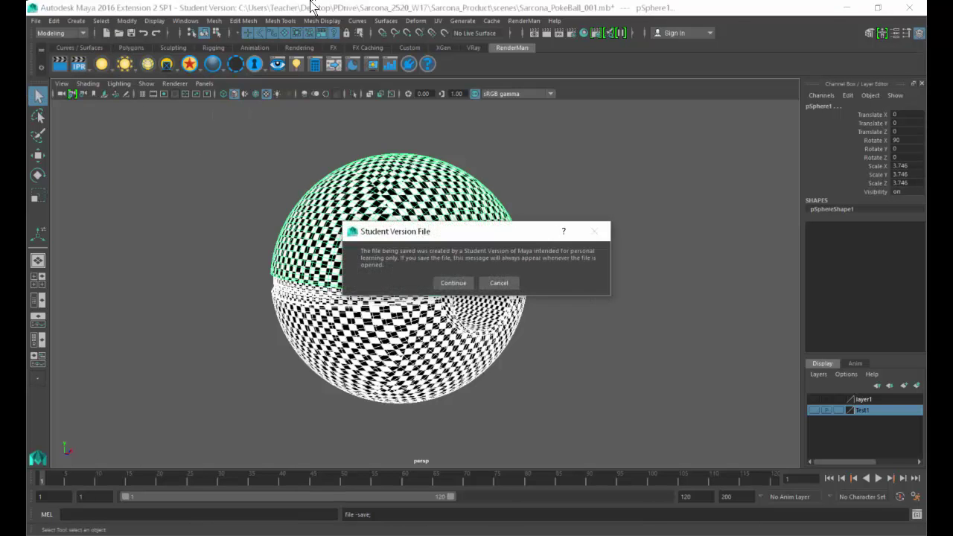
key(Return)
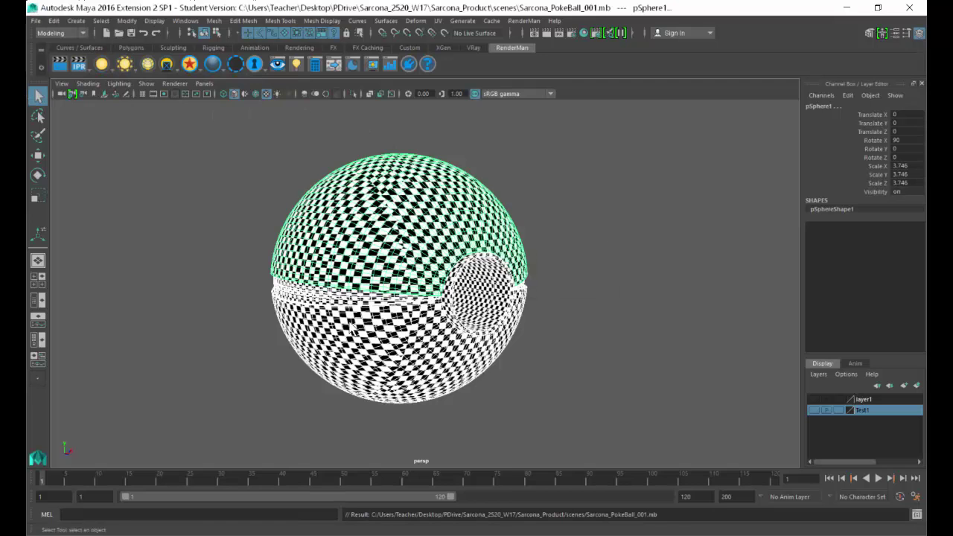
- Close Maya and the other open windows, including the 2520_Resources folder, to clear the desktop
right_click(305, 532)
click(305, 521)
right_click(307, 535)
click(308, 525)
right_click(208, 534)
click(209, 526)
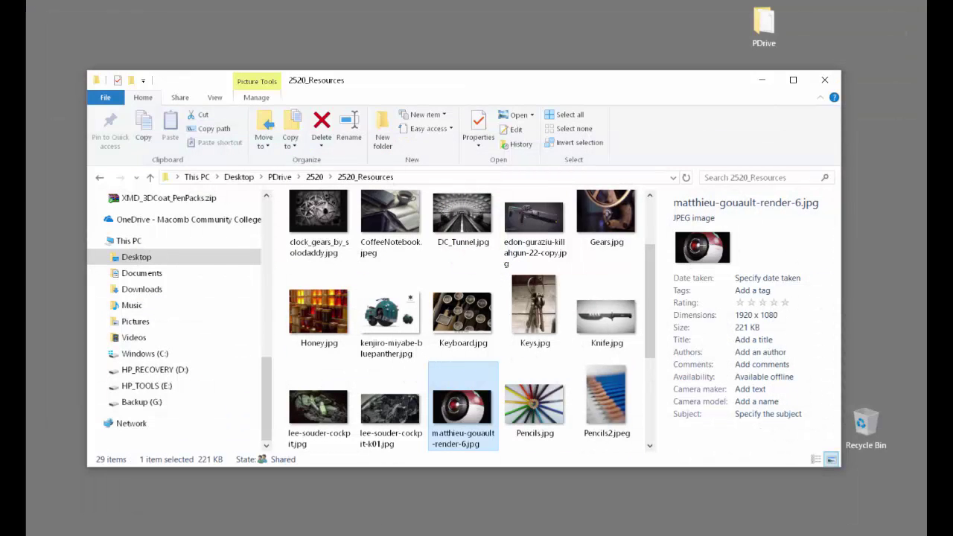
right_click(144, 532)
click(145, 519)
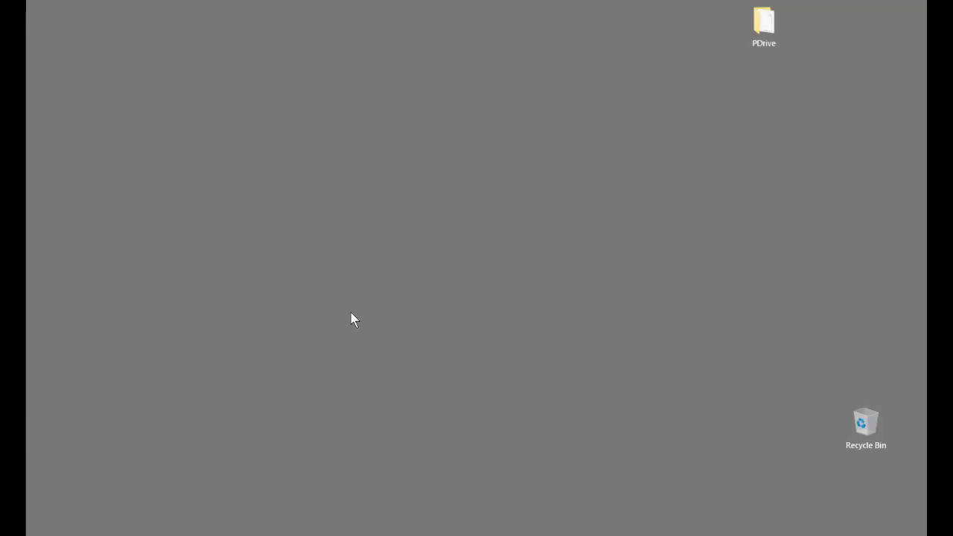
- Search Windows for "mari" and launch Mari 3.1v3
key(super)
text(mari)
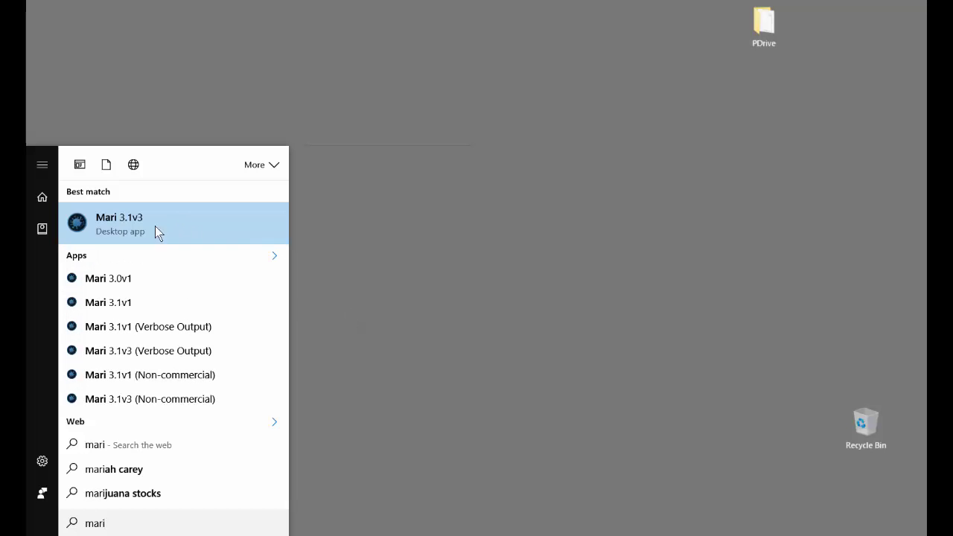
click(110, 227)
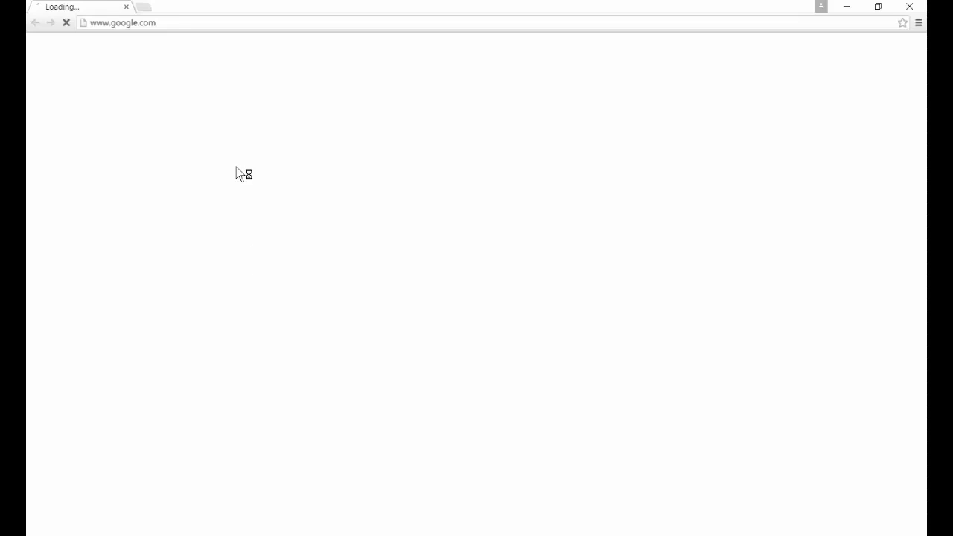
- In Chrome, find The Foundry's website by searching for "foundry co uk" and open its MARI product page
key(ctrl+l)
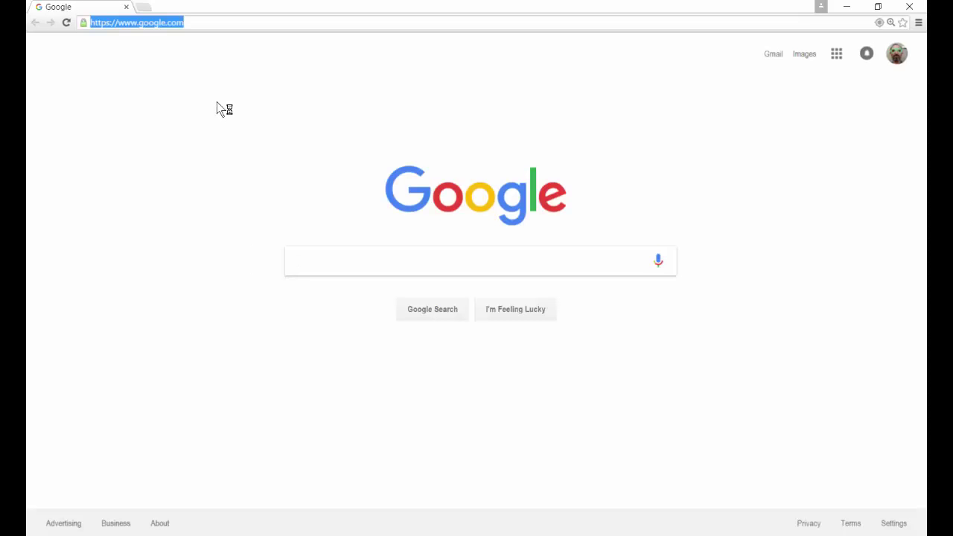
text(foun)
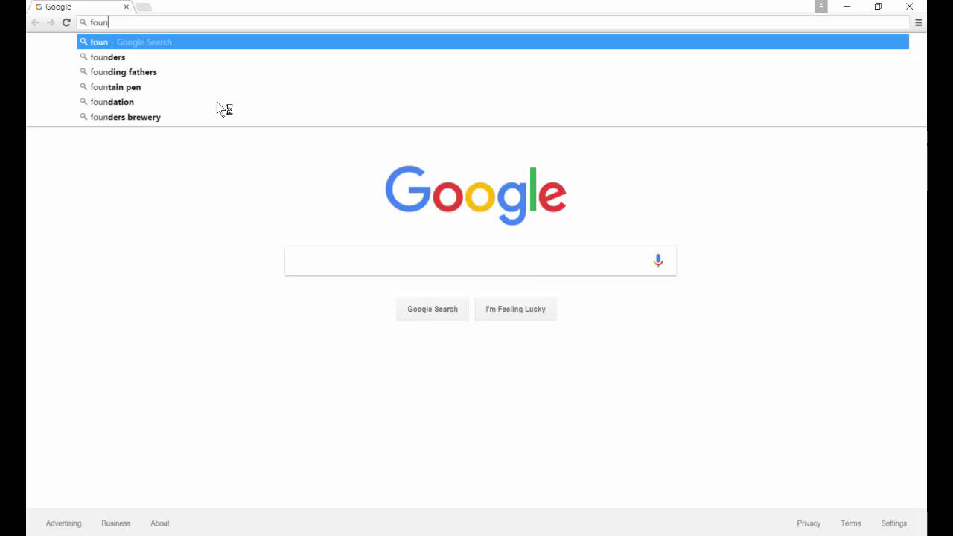
text(dry co uk)
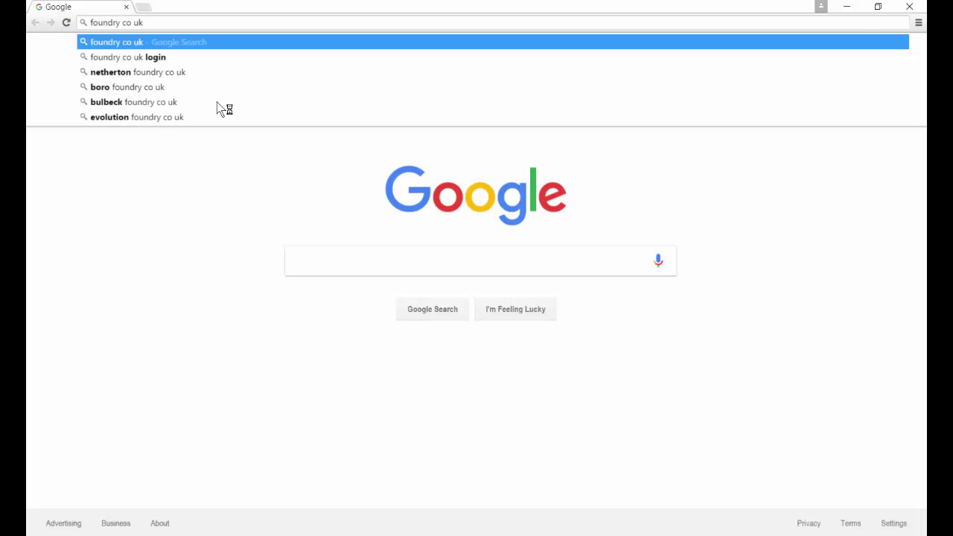
key(Return)
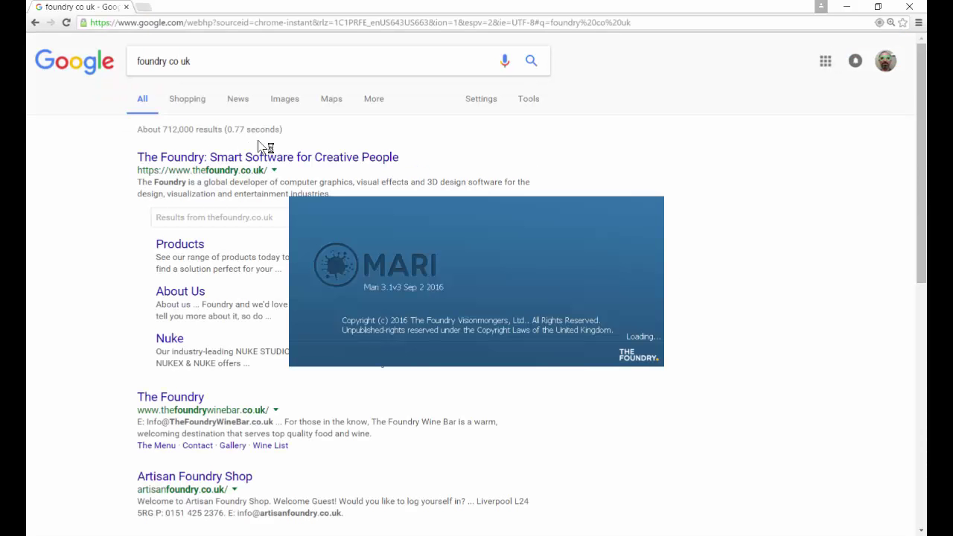
click(213, 159)
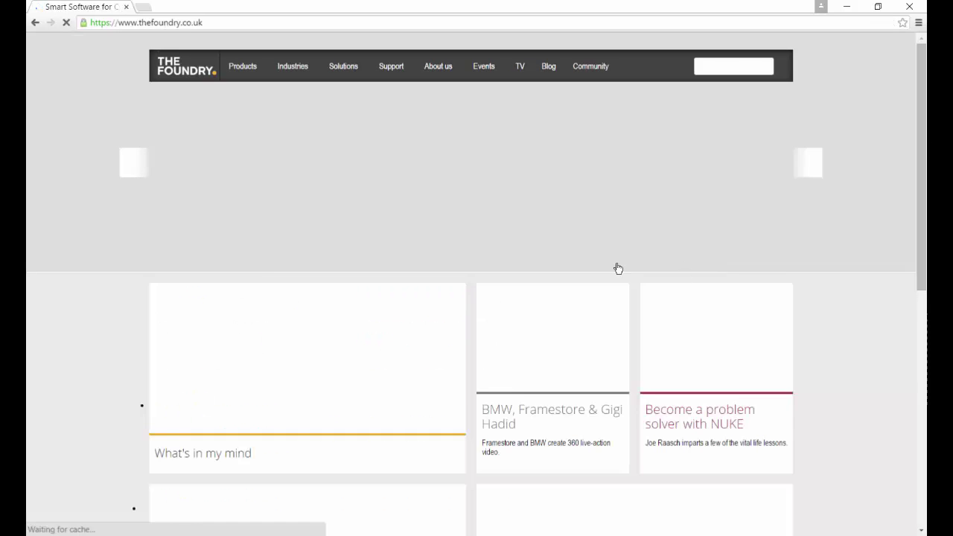
mouse_move(251, 74)
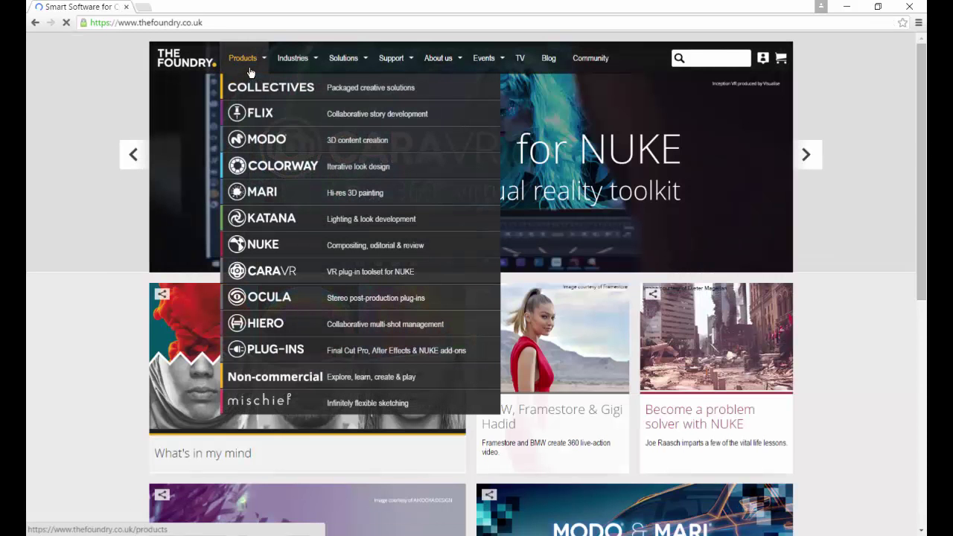
click(273, 197)
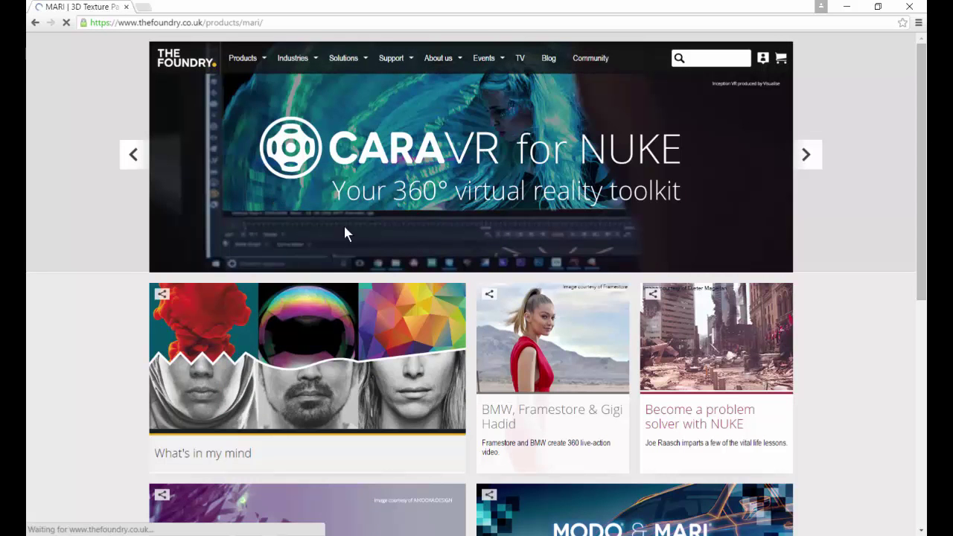
- Open the free 30-day trial page for MARI and look over the registration form's fields
scroll(669, 313, down, 1)
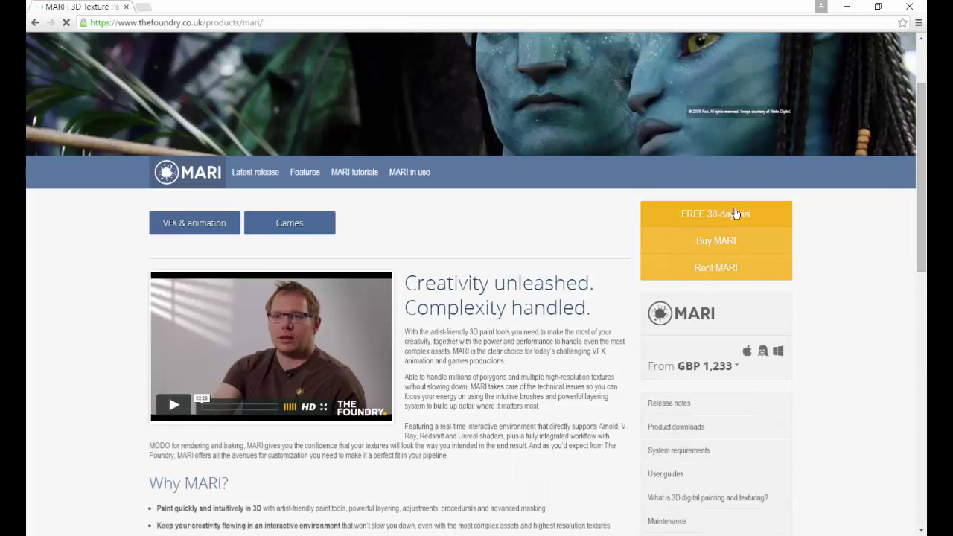
click(715, 216)
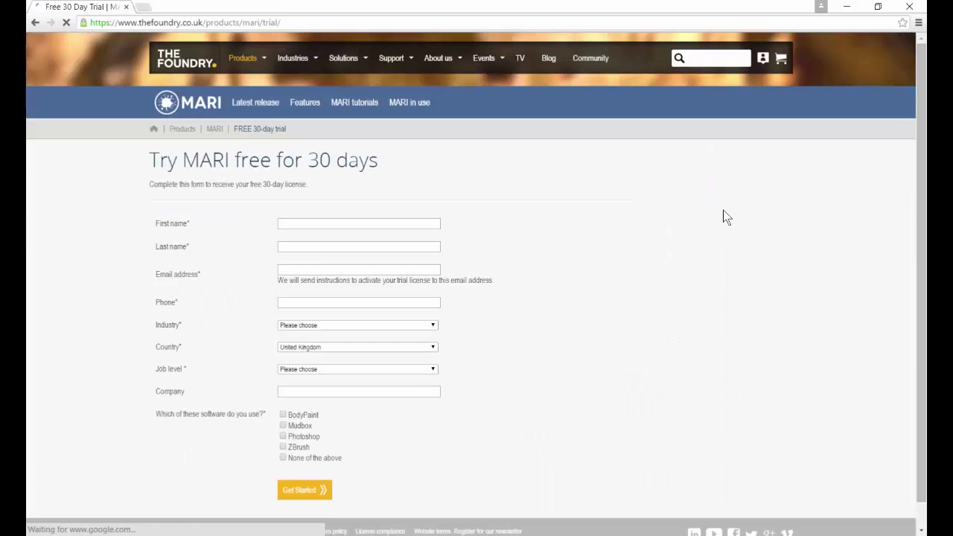
click(345, 245)
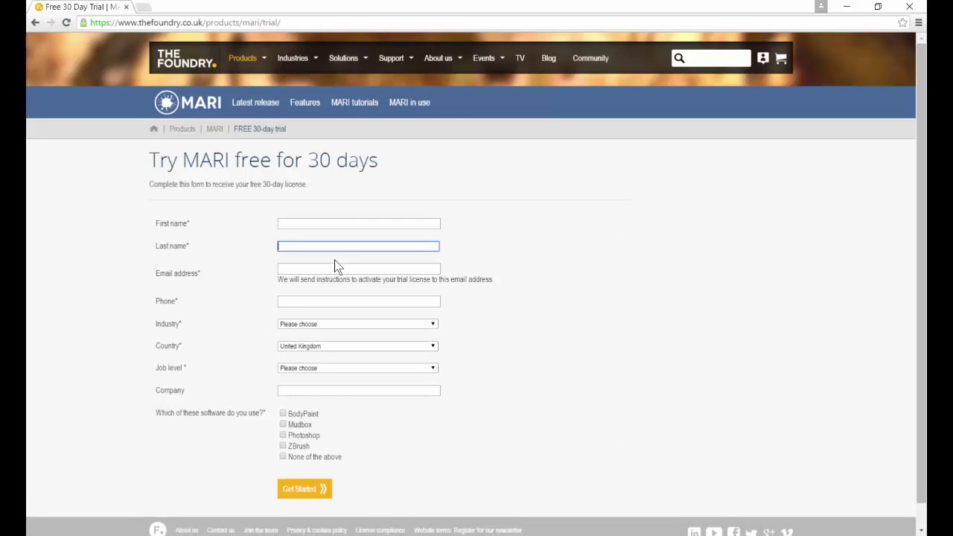
scroll(330, 269, down, 1)
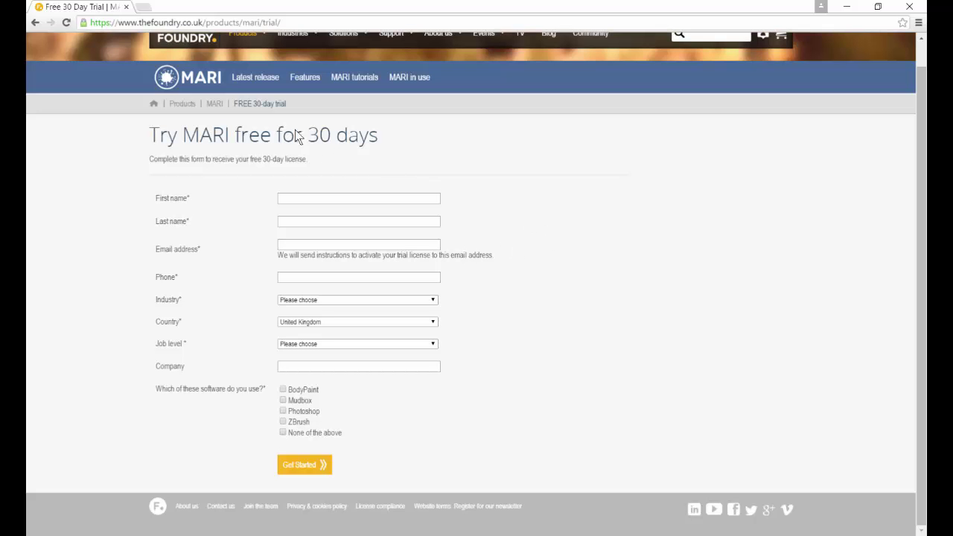
click(282, 199)
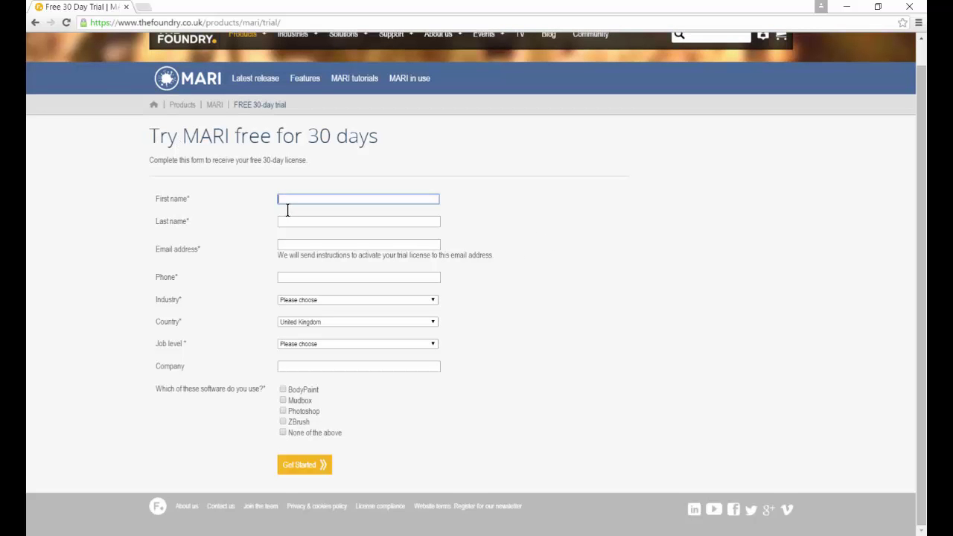
double_click(290, 222)
drag(290, 223, 297, 328)
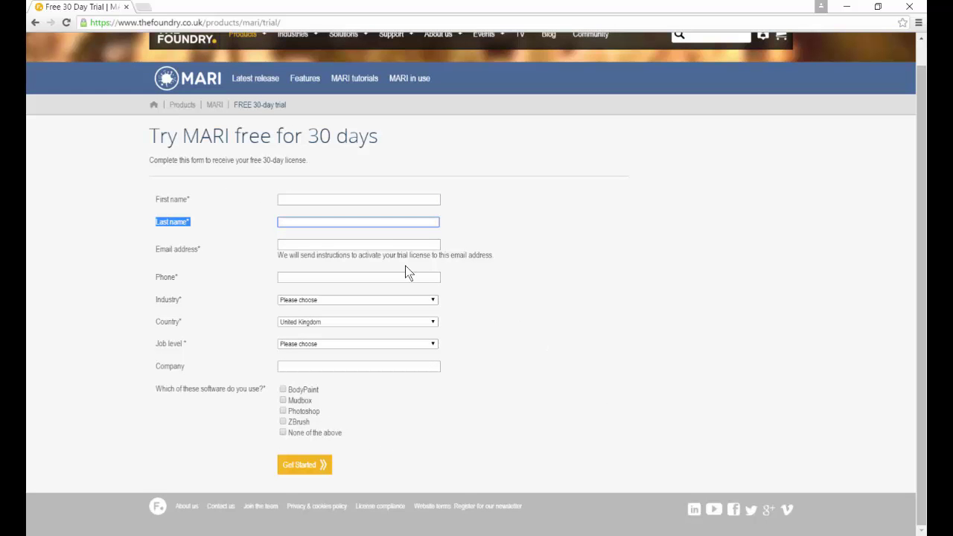
click(571, 278)
scroll(517, 308, up, 1)
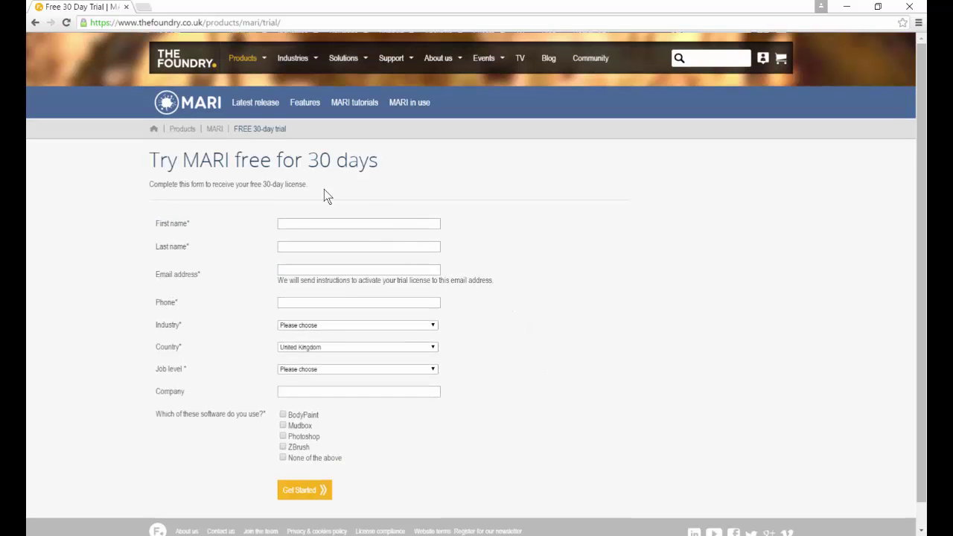
- Return to the MARI product page and open the NUKE product page to view its trial and non-commercial options
click(211, 129)
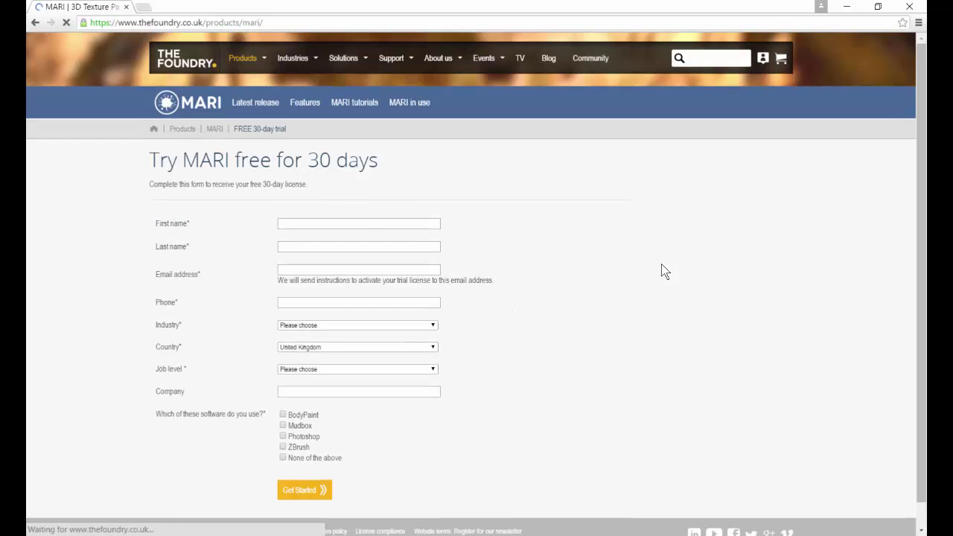
scroll(521, 317, down, 3)
scroll(509, 311, up, 4)
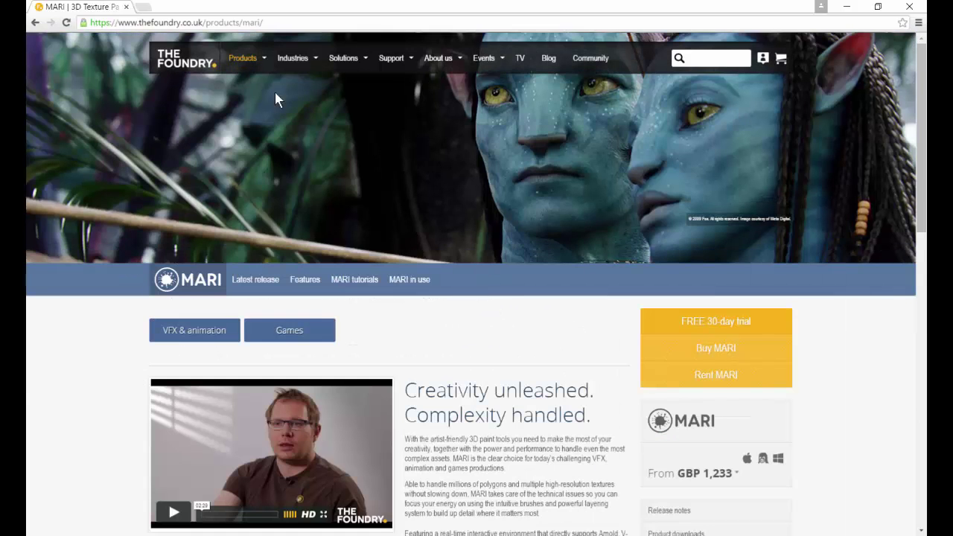
mouse_move(245, 64)
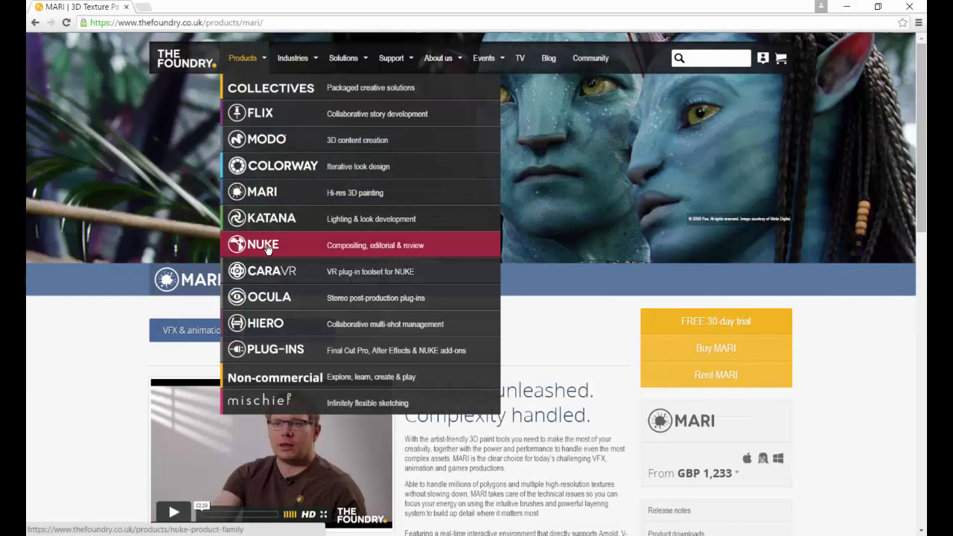
click(274, 255)
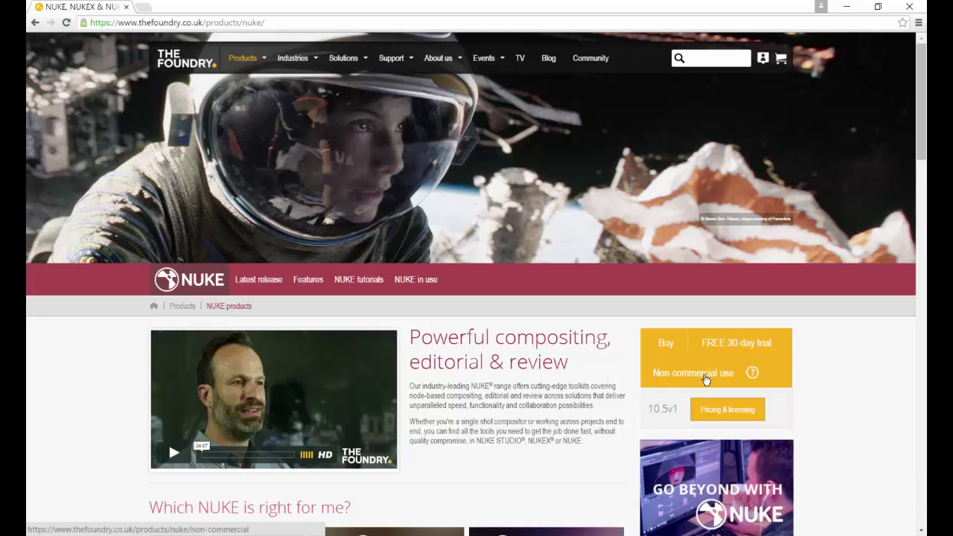
drag(530, 389, 522, 391)
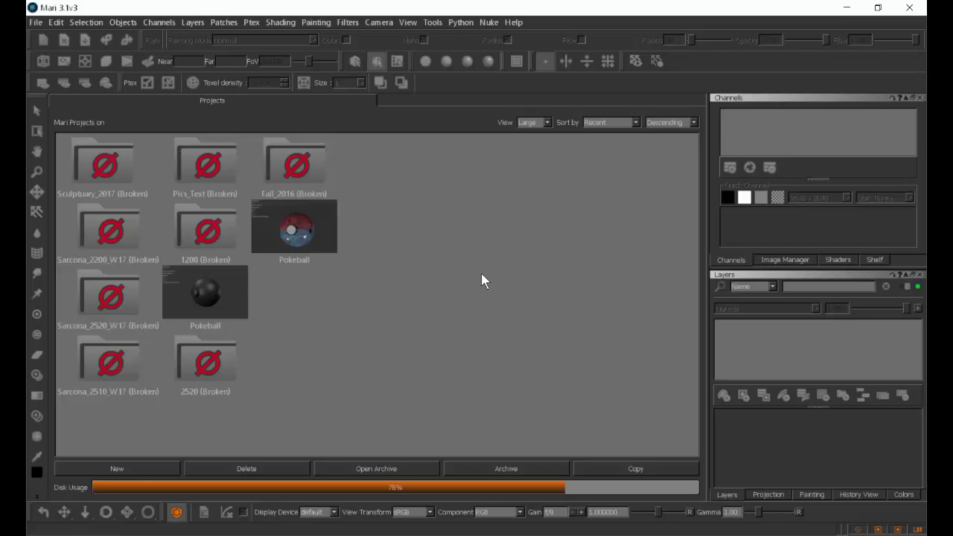
- In Mari, start a new project and name it with the author's surname followed by _Pokeball
click(125, 470)
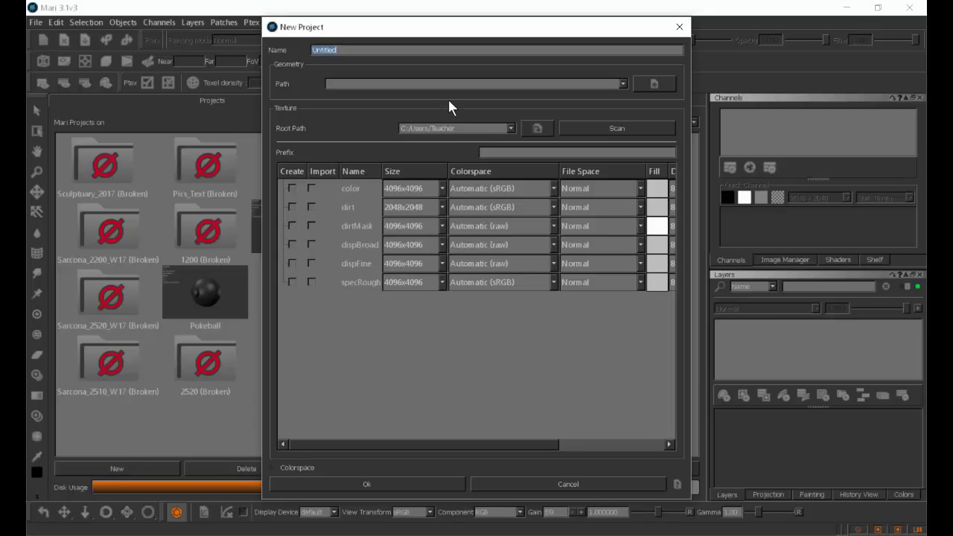
text(Sarcona_Pokeball)
- Load PokeBall_001.obj as the project geometry from the scenes folder of the 2520_W17 product project in PDrive on the Desktop
click(646, 88)
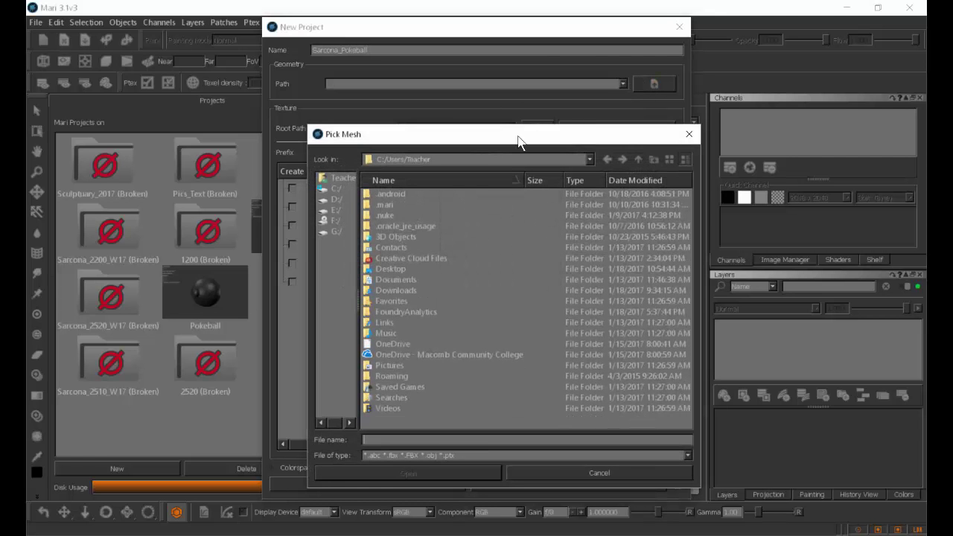
drag(519, 134, 476, 87)
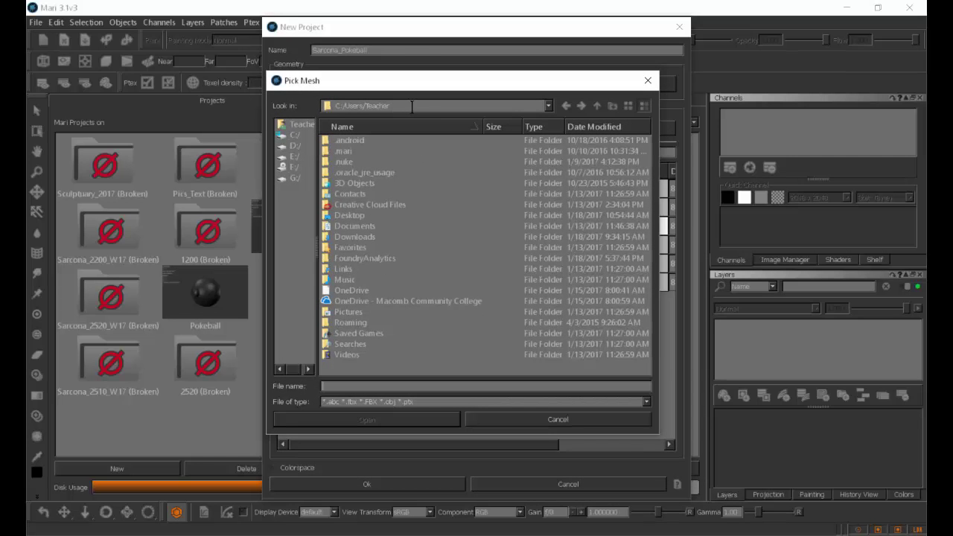
click(292, 178)
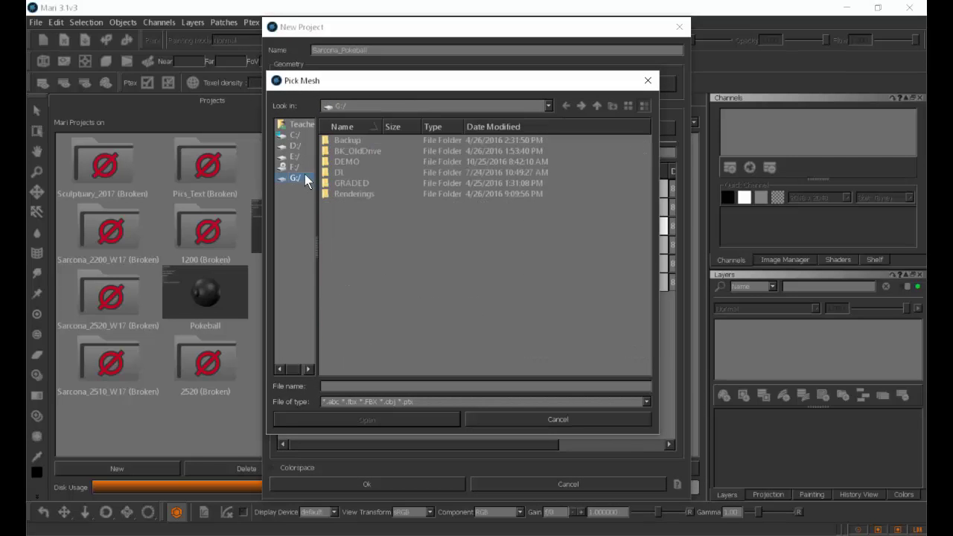
click(300, 126)
double_click(346, 213)
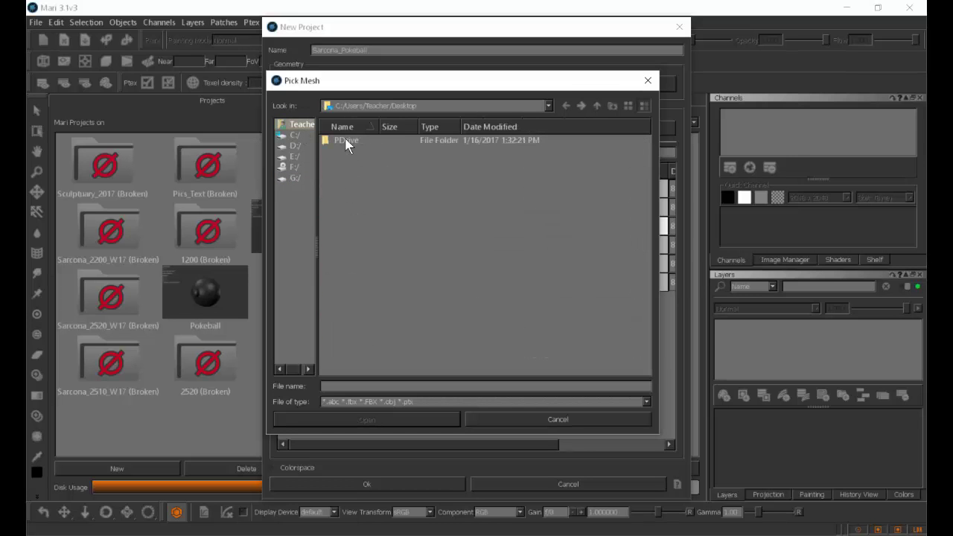
double_click(347, 141)
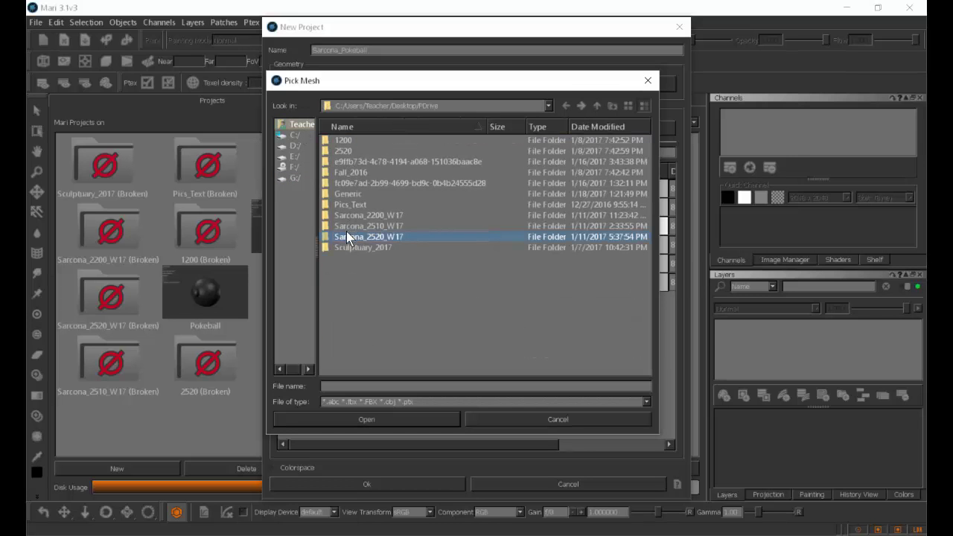
double_click(347, 237)
double_click(350, 141)
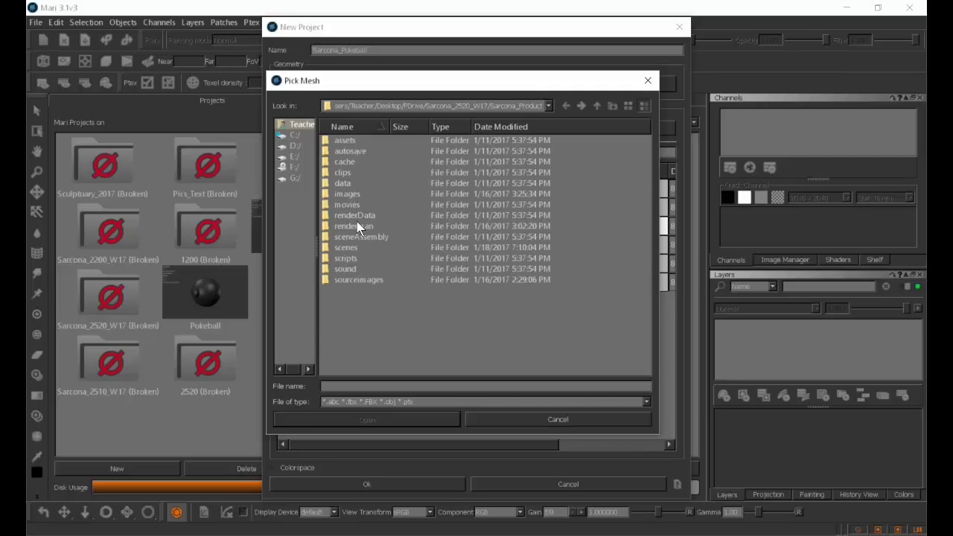
double_click(347, 247)
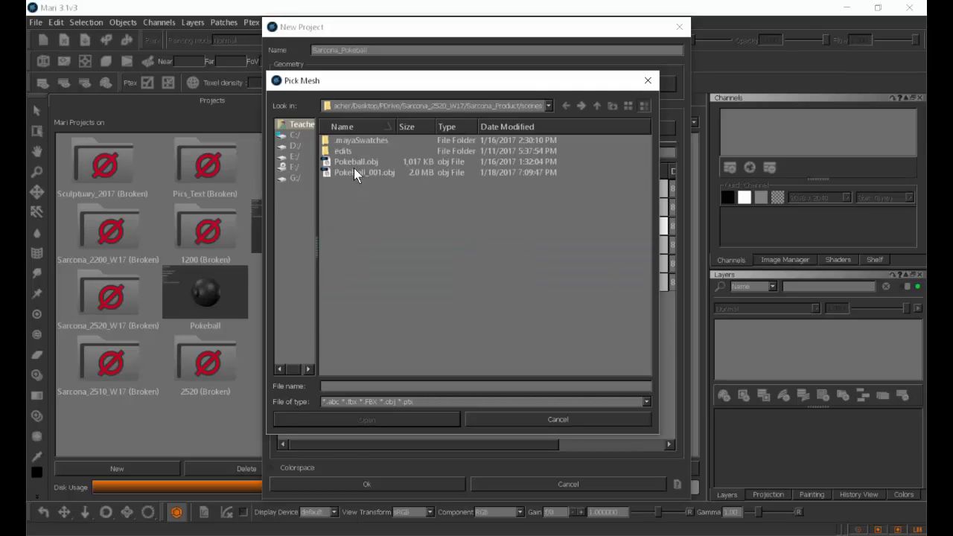
click(344, 172)
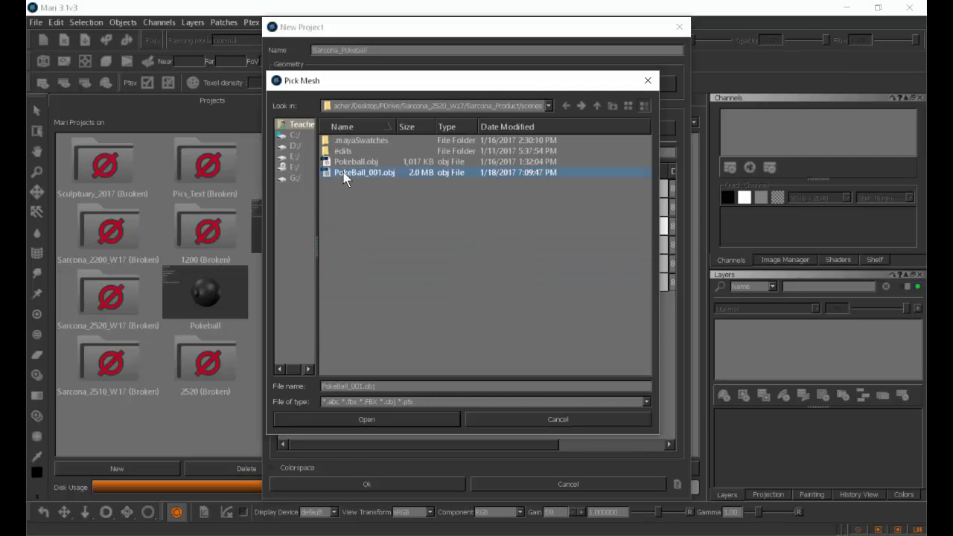
double_click(344, 172)
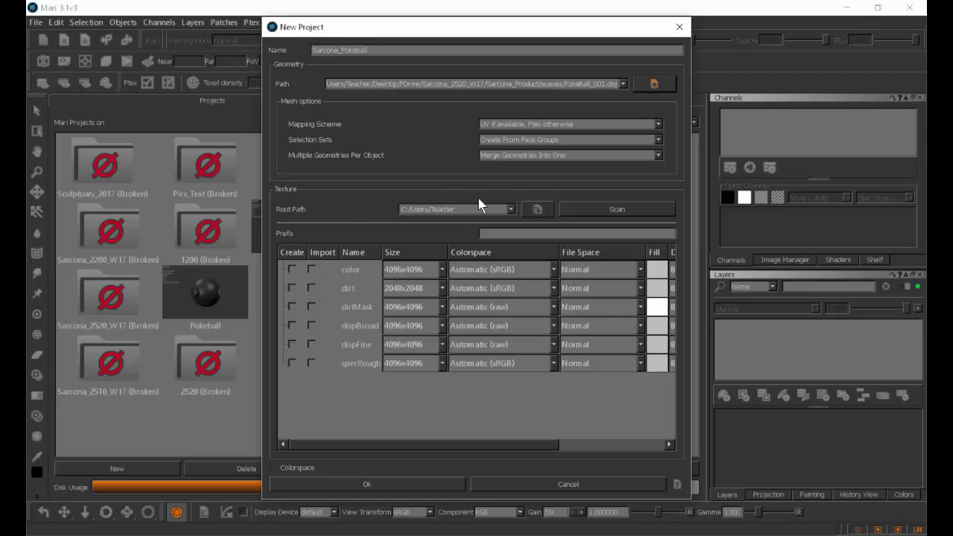
- Set the texture root path to the sourceimages folder of the same 2520_W17 product project
click(509, 205)
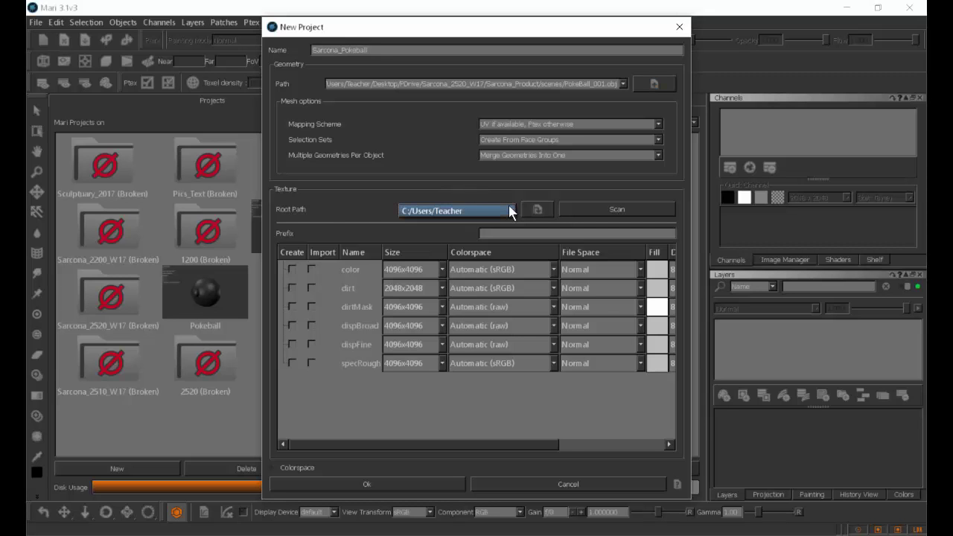
click(471, 210)
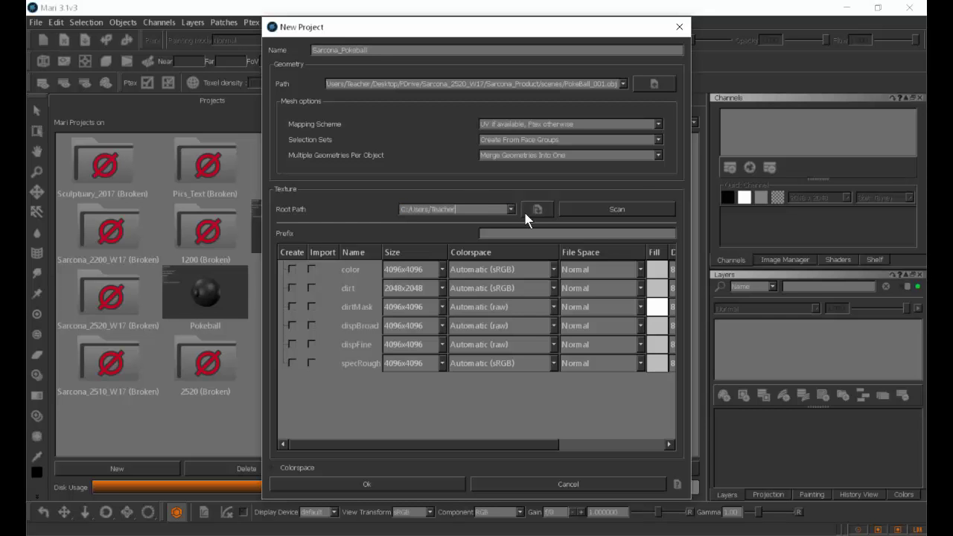
click(537, 210)
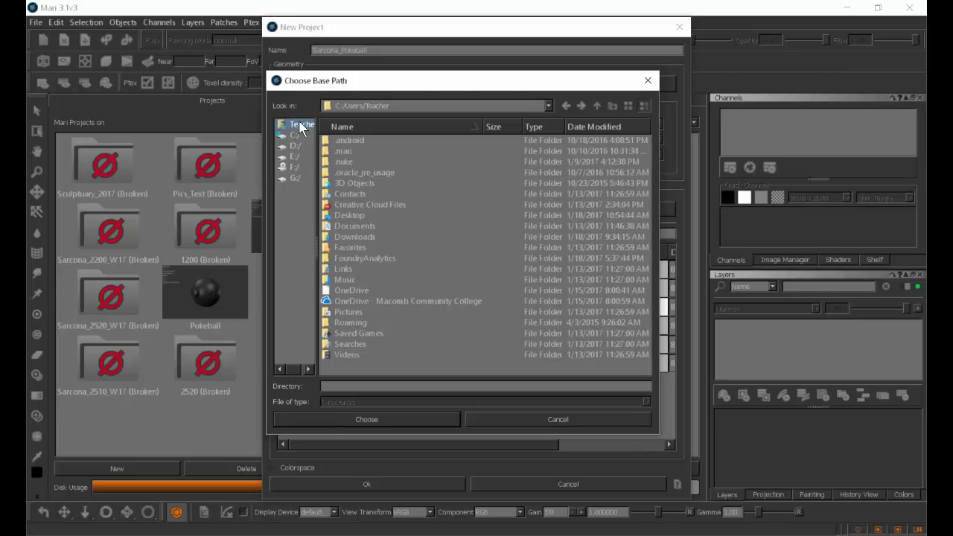
drag(343, 81, 437, 83)
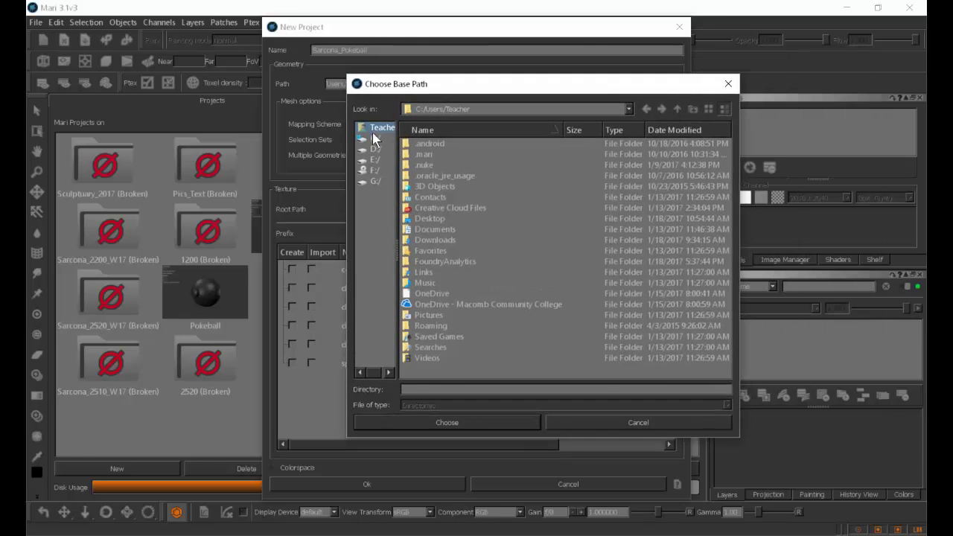
double_click(434, 219)
double_click(432, 146)
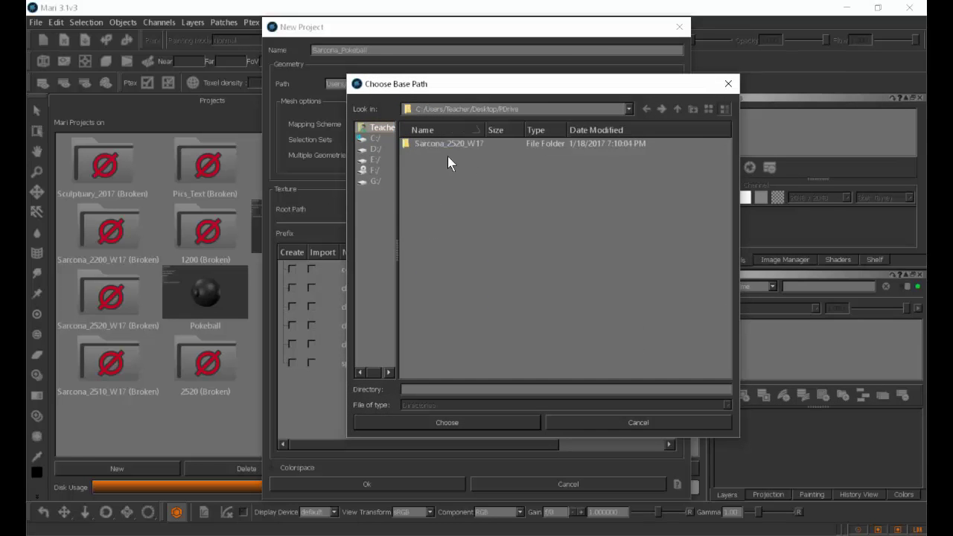
double_click(445, 239)
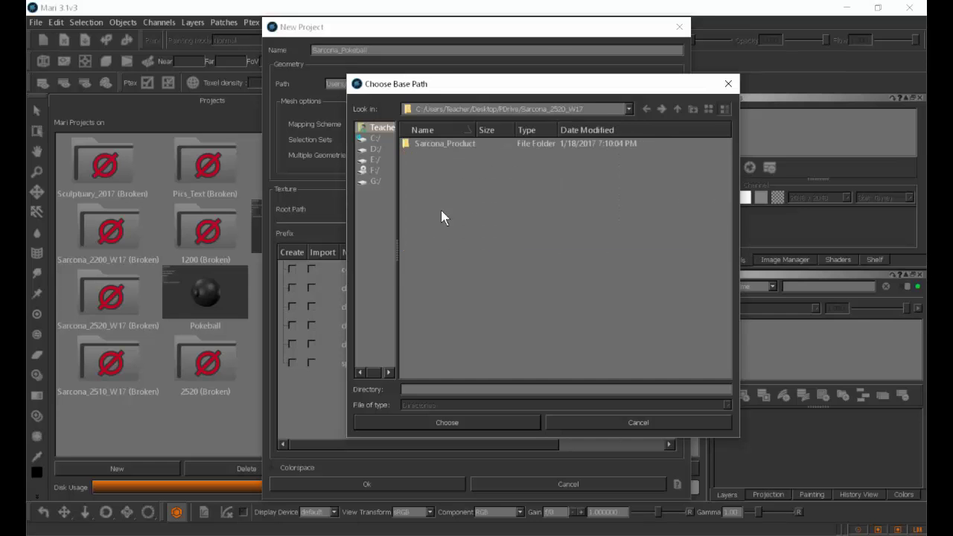
double_click(431, 143)
click(440, 284)
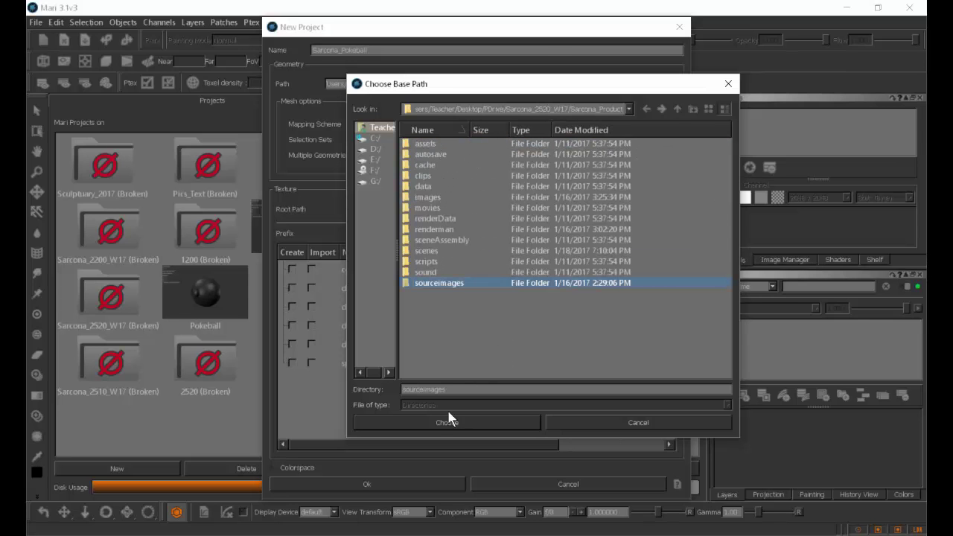
click(422, 416)
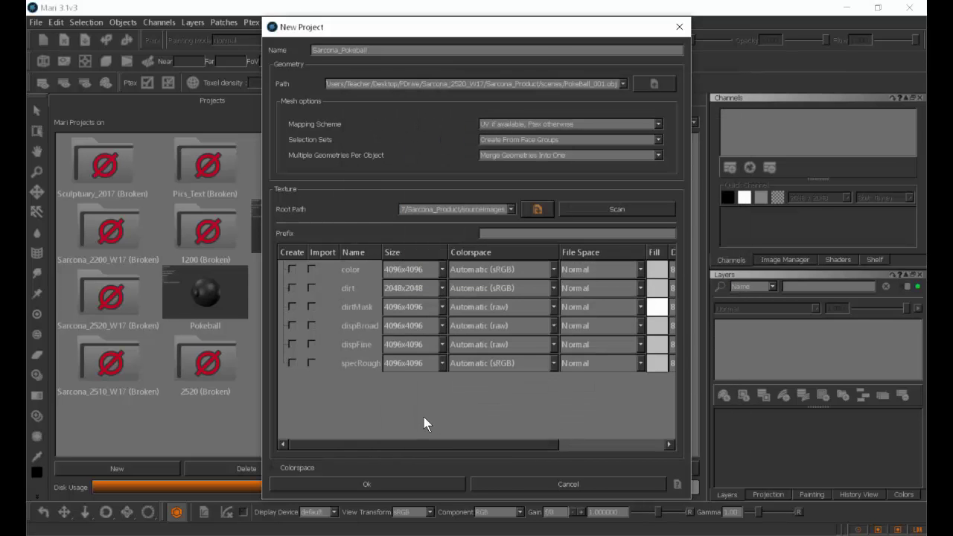
drag(456, 209, 581, 217)
- Switch to File Explorer and open the PDrive folder on the Desktop
key(alt+Tab)
key(alt+Tab)
key(alt+Tab)
key(alt+Tab)
click(188, 535)
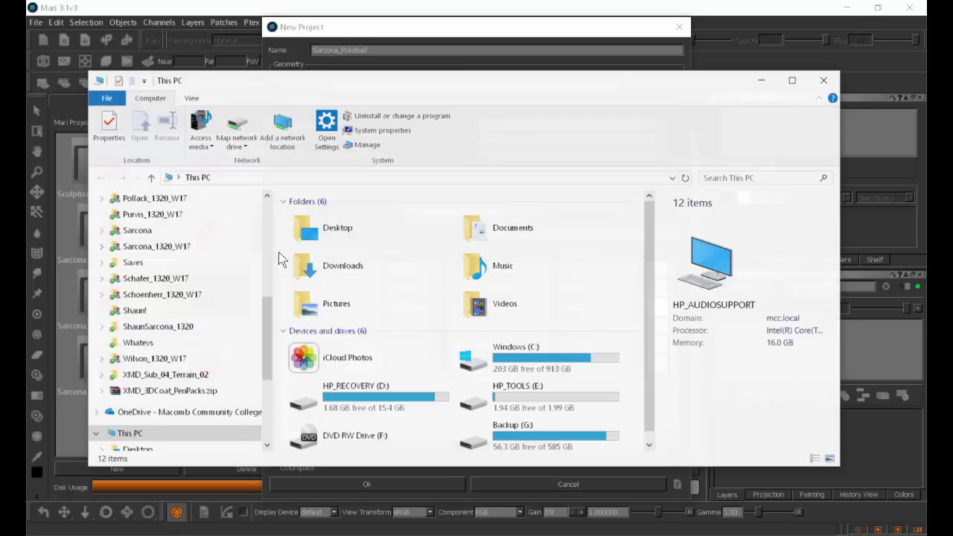
scroll(220, 268, up, 6)
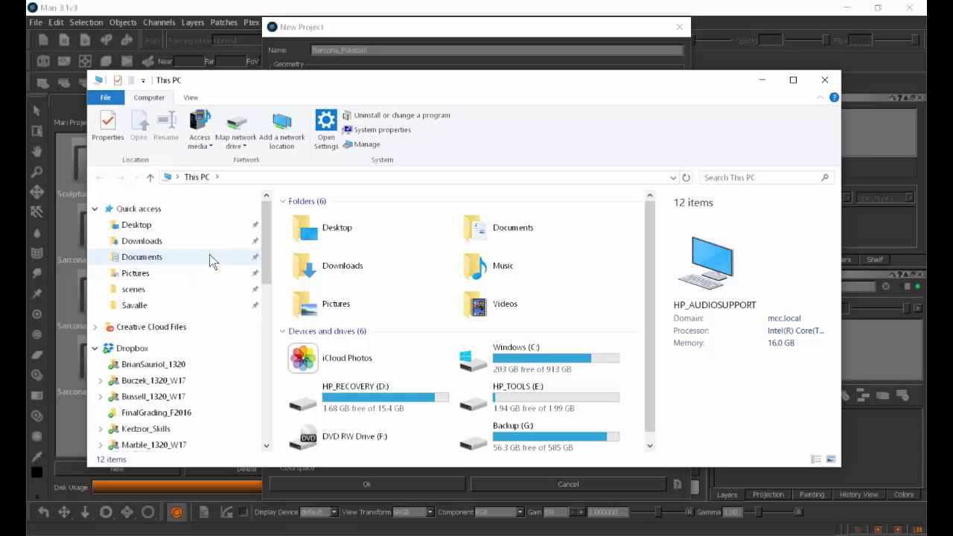
click(170, 225)
double_click(328, 238)
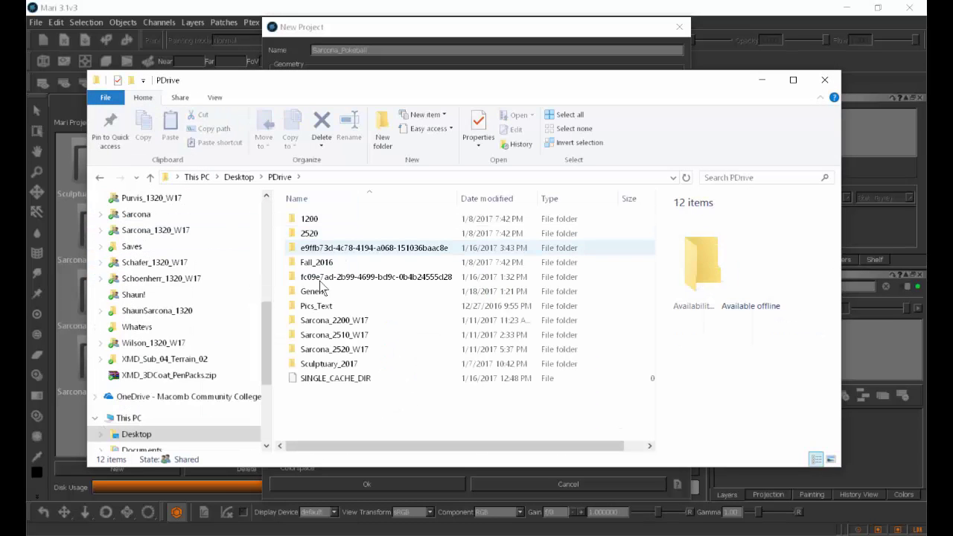
double_click(328, 349)
click(314, 223)
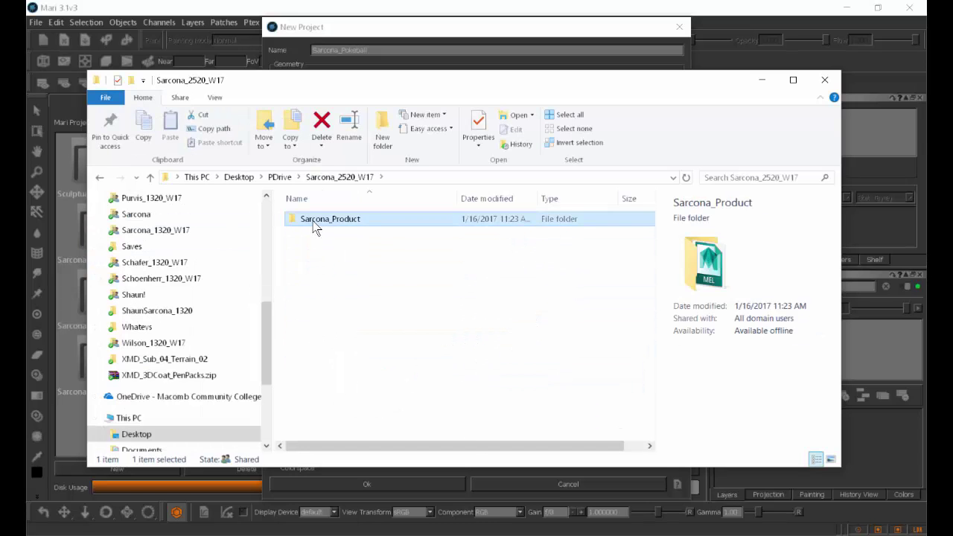
double_click(314, 224)
key(BackSpace)
key(BackSpace)
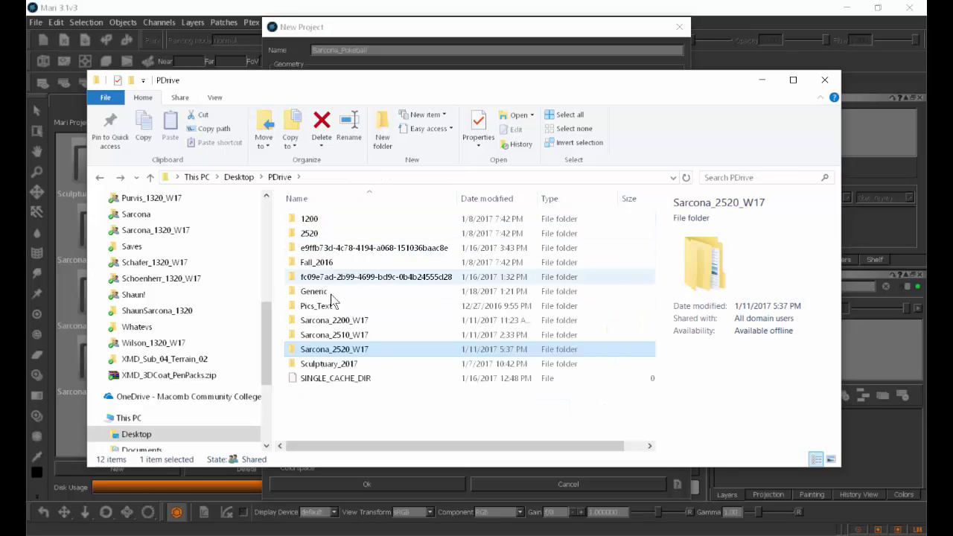
- Open Airplane.jpg from the 2520_Resources folder inside PDrive's 2520 folder
double_click(309, 233)
click(315, 222)
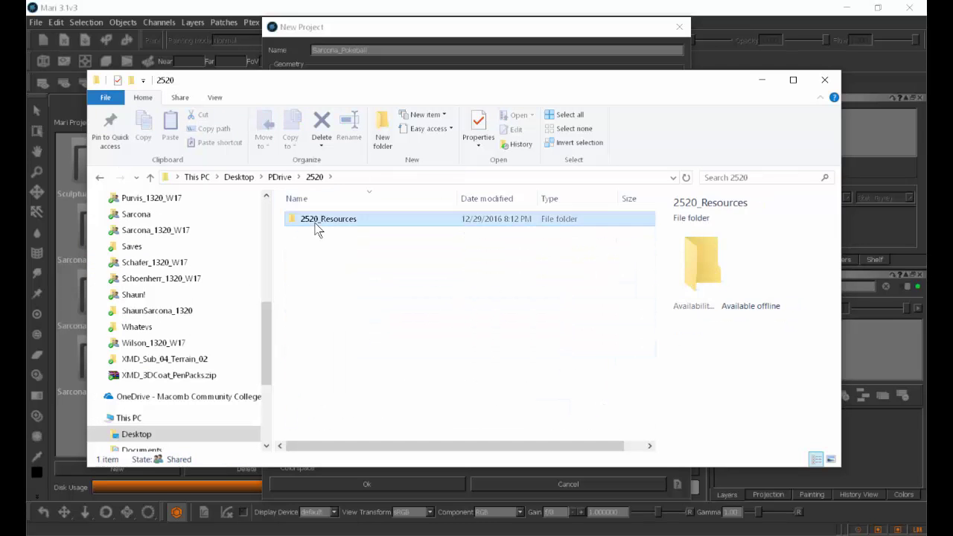
double_click(314, 221)
double_click(317, 228)
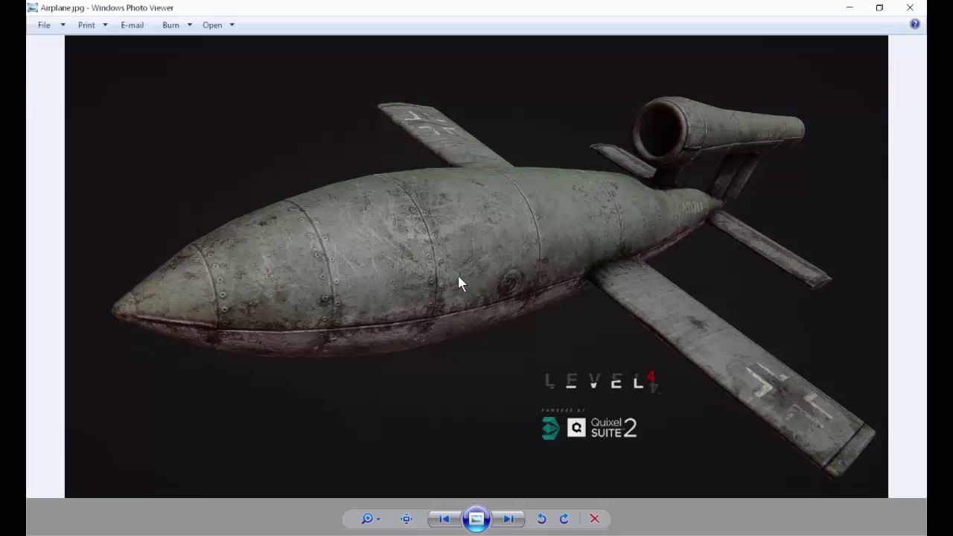
- Examine the scratches, rust and rivets on the fuselage in the Airplane.jpg reference up close
scroll(507, 267, up, 1)
scroll(394, 257, up, 1)
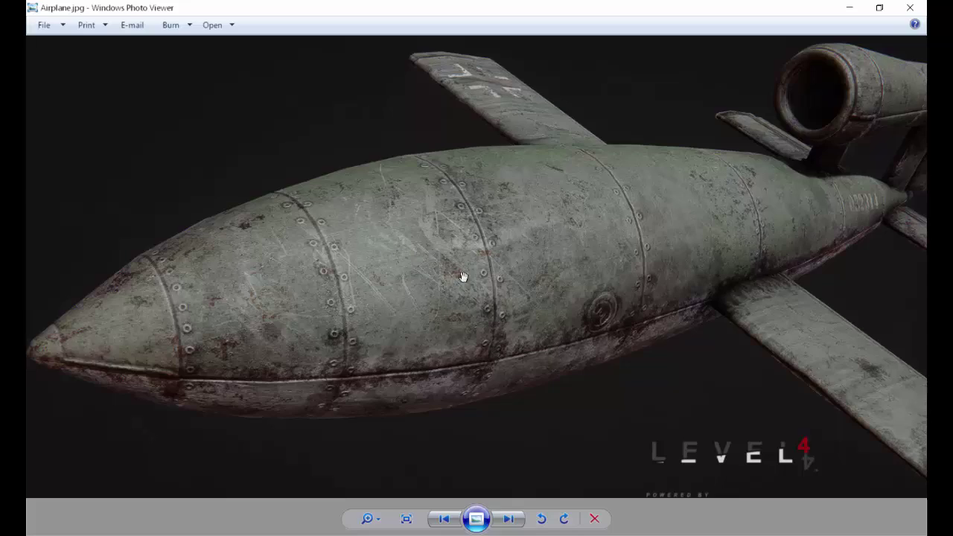
scroll(457, 278, up, 5)
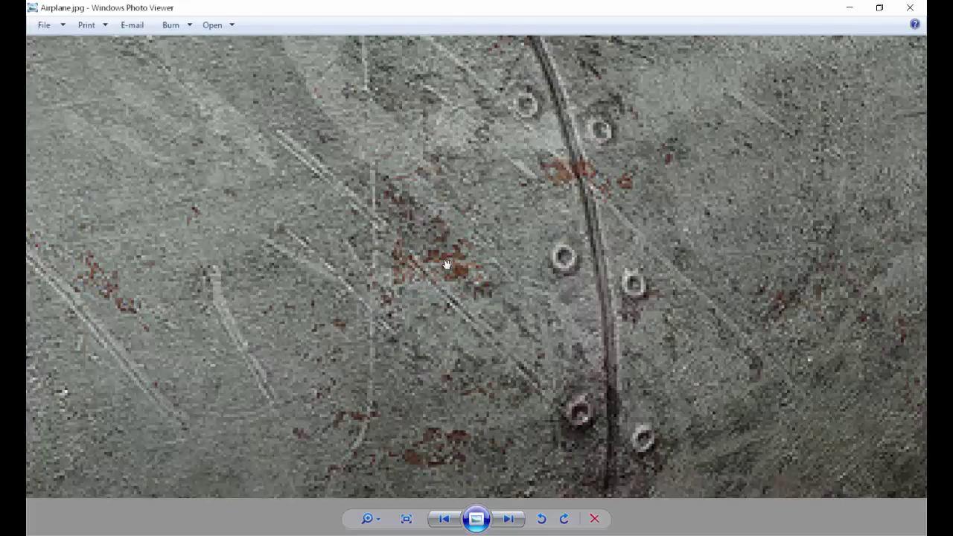
scroll(467, 264, down, 3)
scroll(473, 263, down, 2)
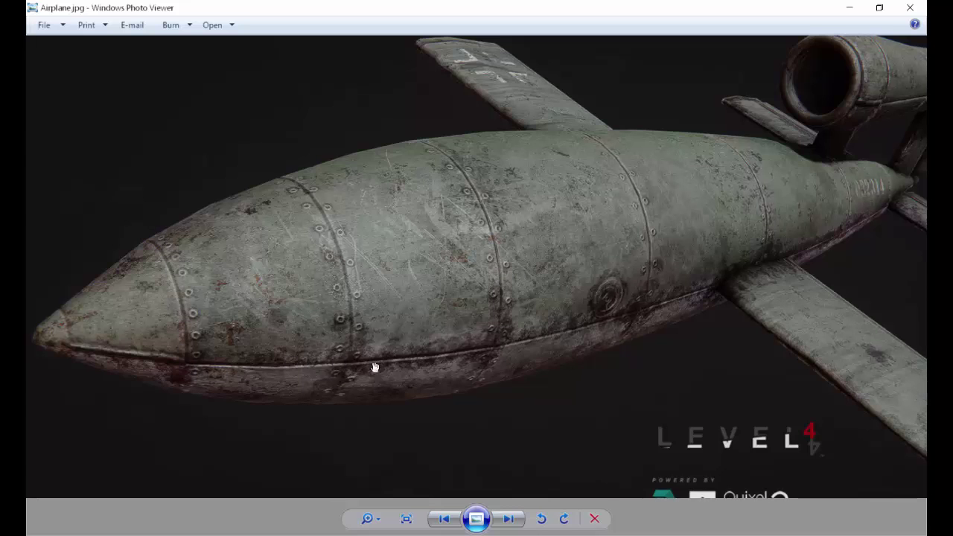
- Go to the Toy Chopper reference image and examine its scratched metal plates, bolts and engraved lettering up close
key(Right)
key(Right)
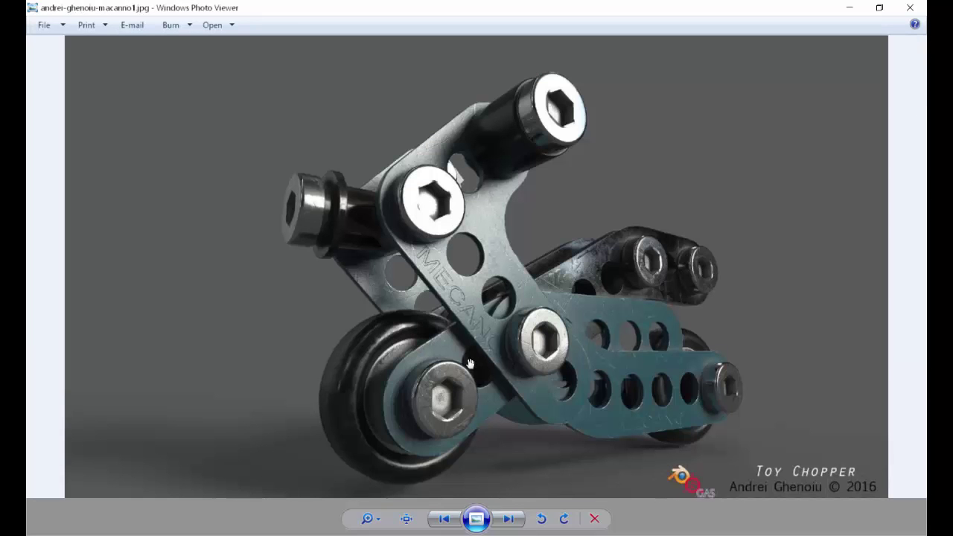
scroll(591, 291, up, 4)
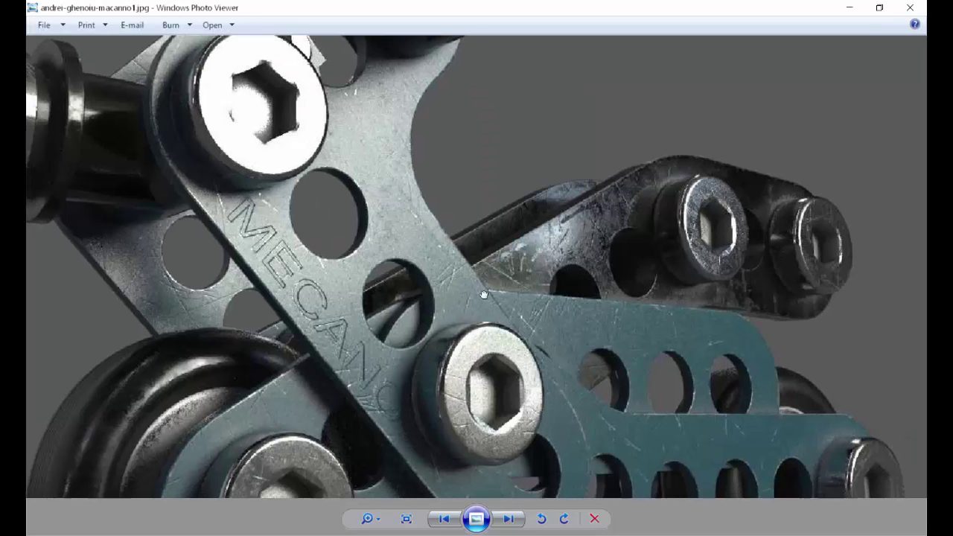
drag(485, 296, 354, 115)
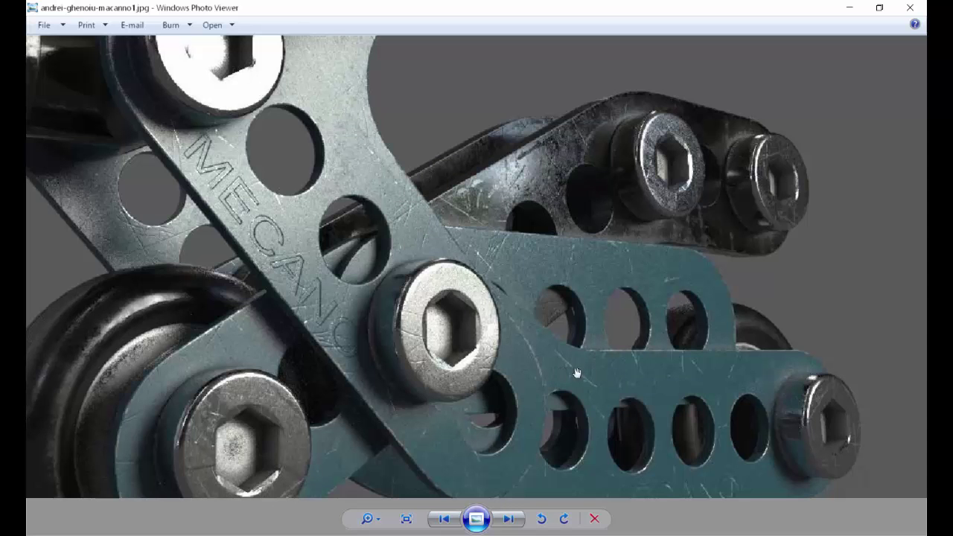
scroll(578, 371, up, 2)
drag(580, 366, 335, 125)
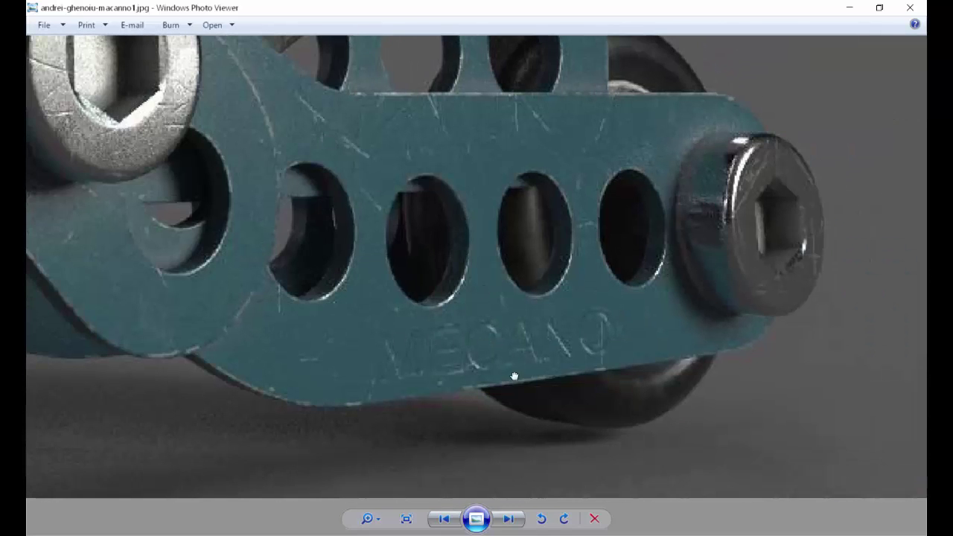
drag(246, 221, 641, 439)
drag(320, 149, 514, 288)
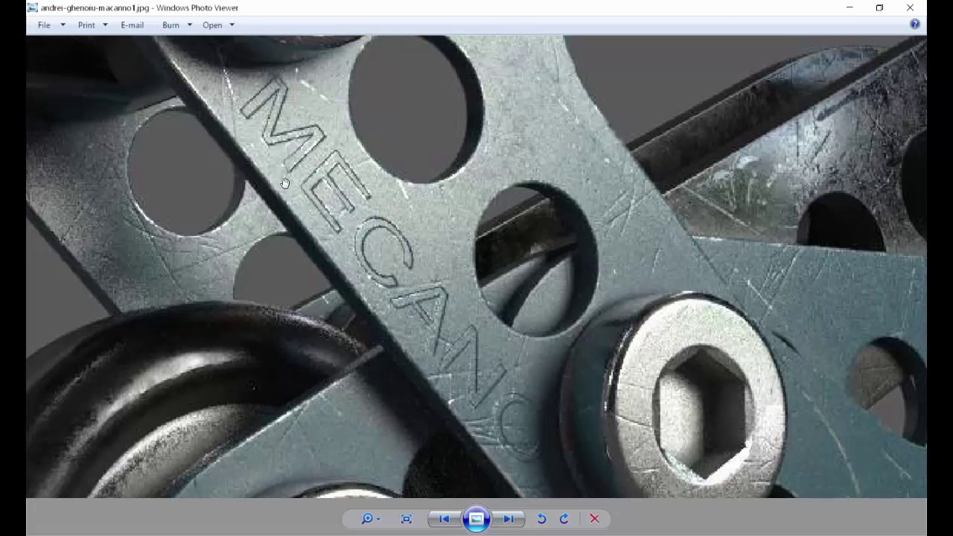
- Browse the following reference images through Pencils.jpg, and examine the scratches and worn paint on the red Poké Ball render
key(Right)
key(Right)
key(Right)
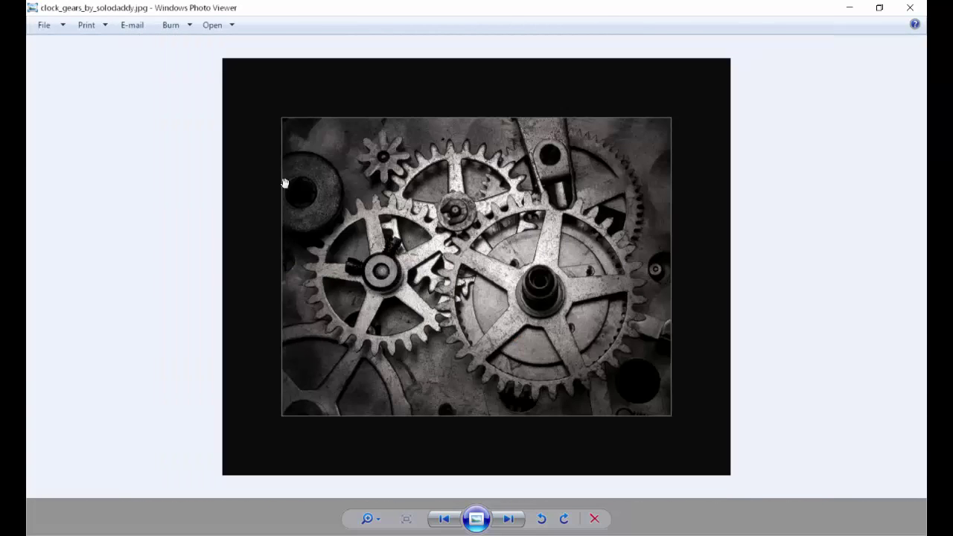
key(Right)
key(Right)
key(Right)
key(Right)
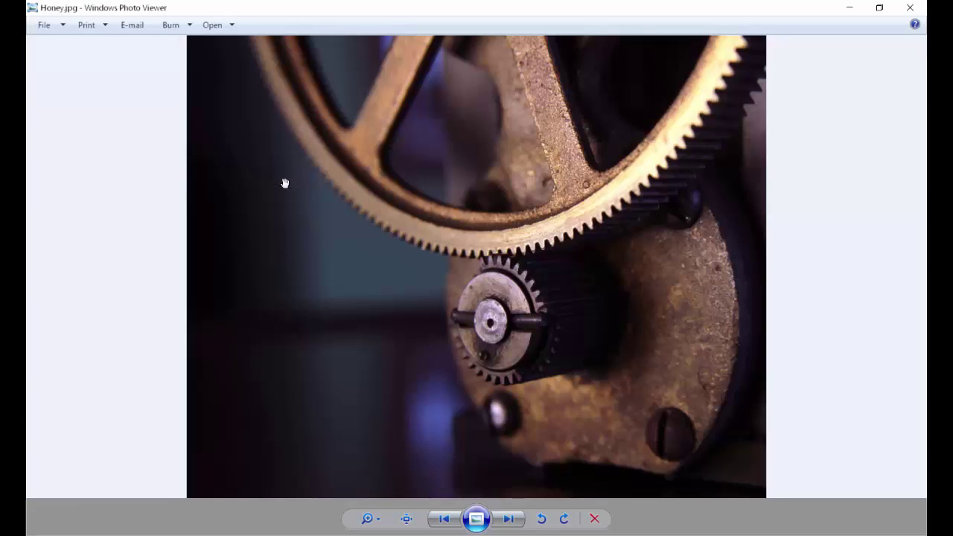
key(Right)
key(Right)
key(Right)
key(Right)
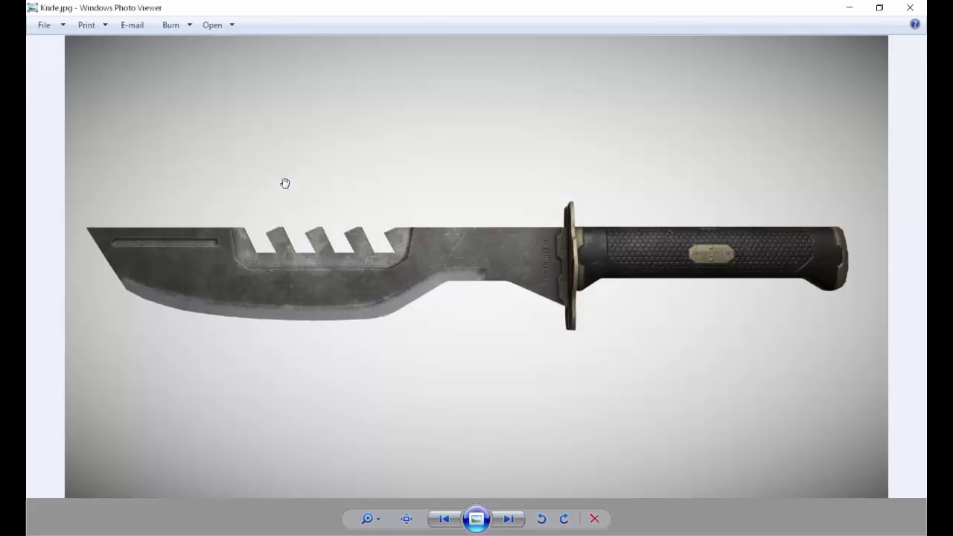
key(Right)
key(Right)
key(Right)
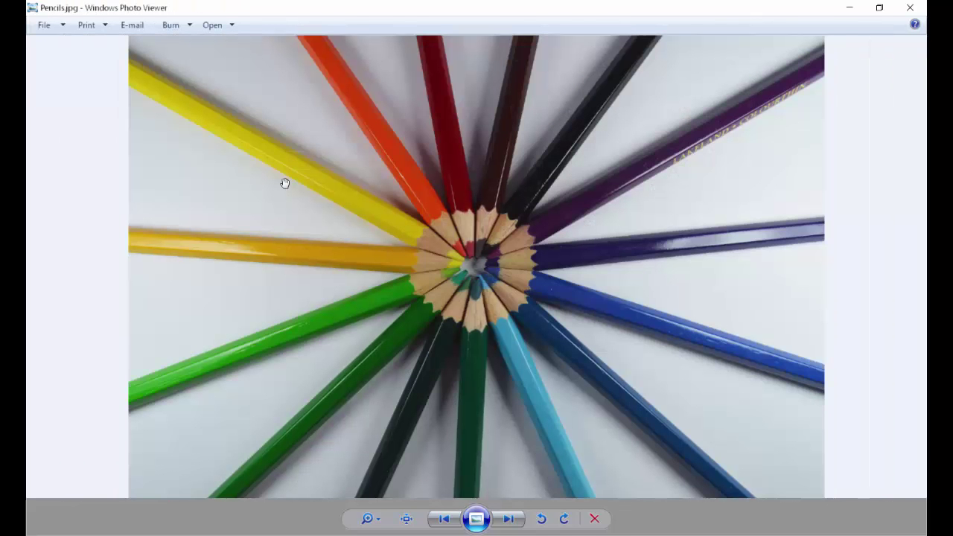
click(441, 519)
scroll(612, 335, up, 5)
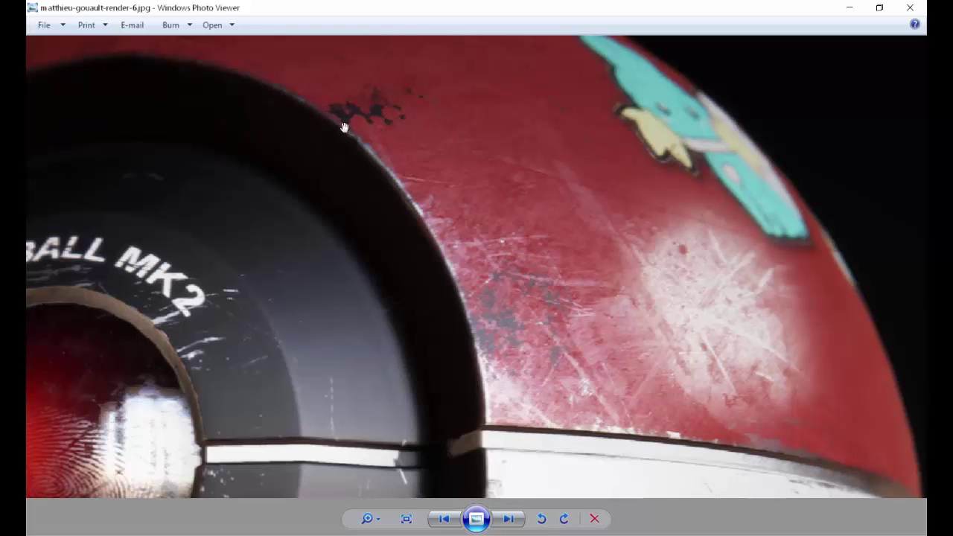
- Return to Mari's New Project dialog and create the project with a color channel sized 4096x4096
key(alt+Tab)
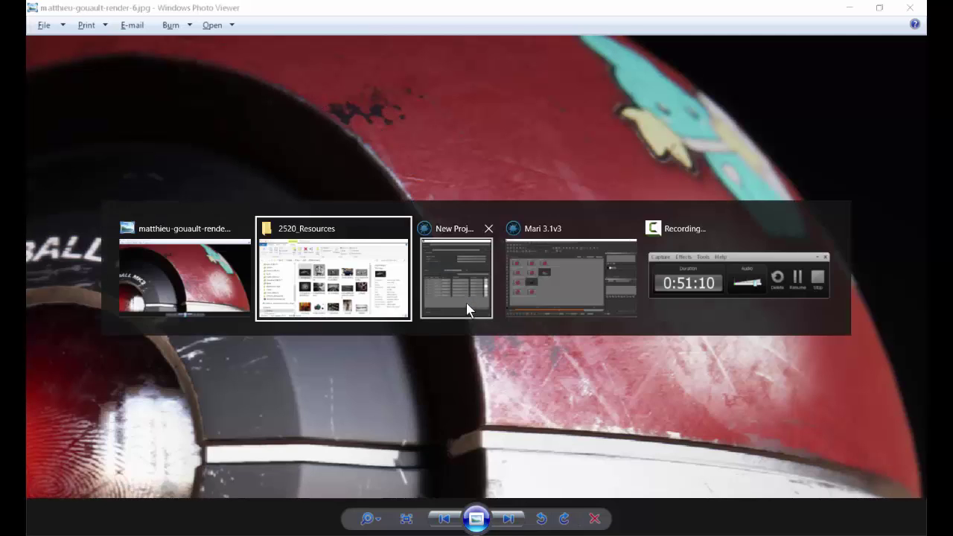
key(alt+Tab)
key(alt+Tab)
key(alt+Tab)
click(484, 318)
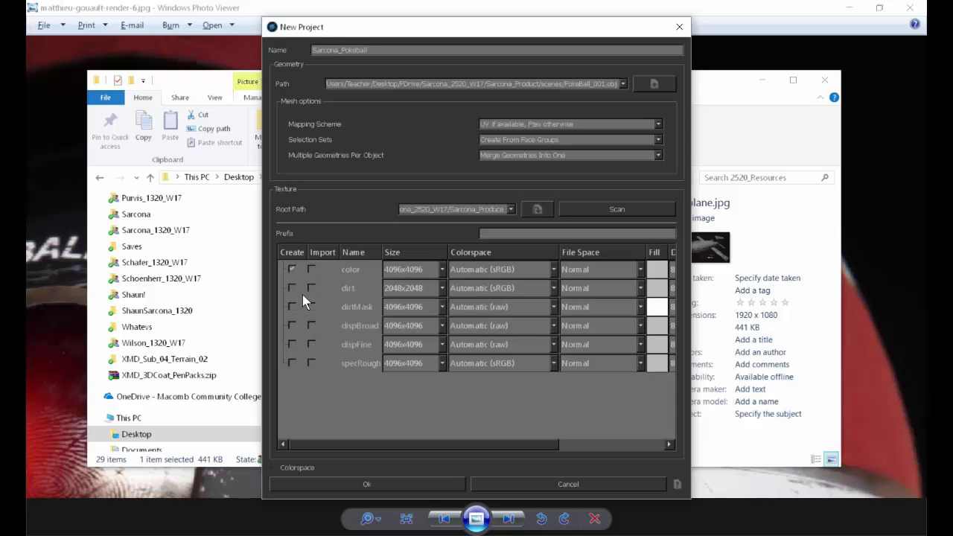
click(424, 270)
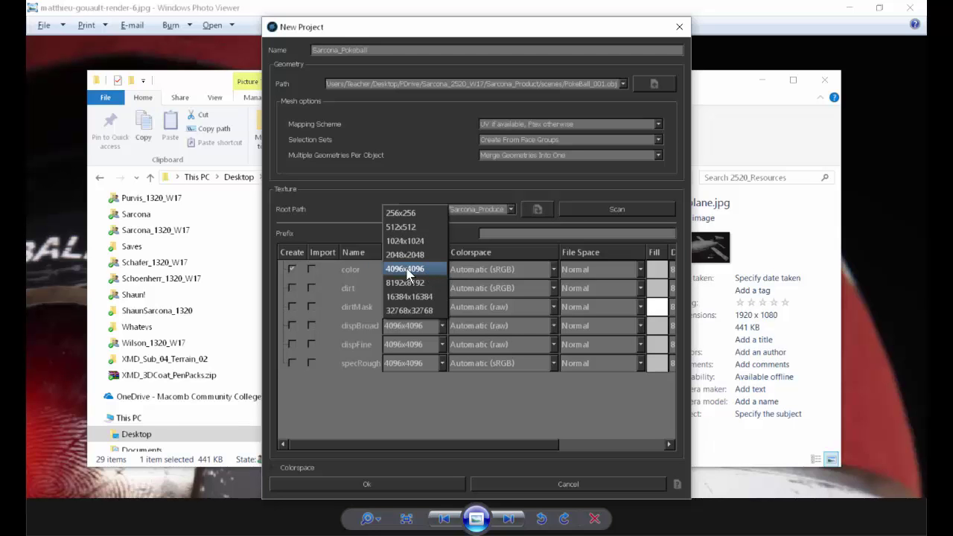
click(407, 270)
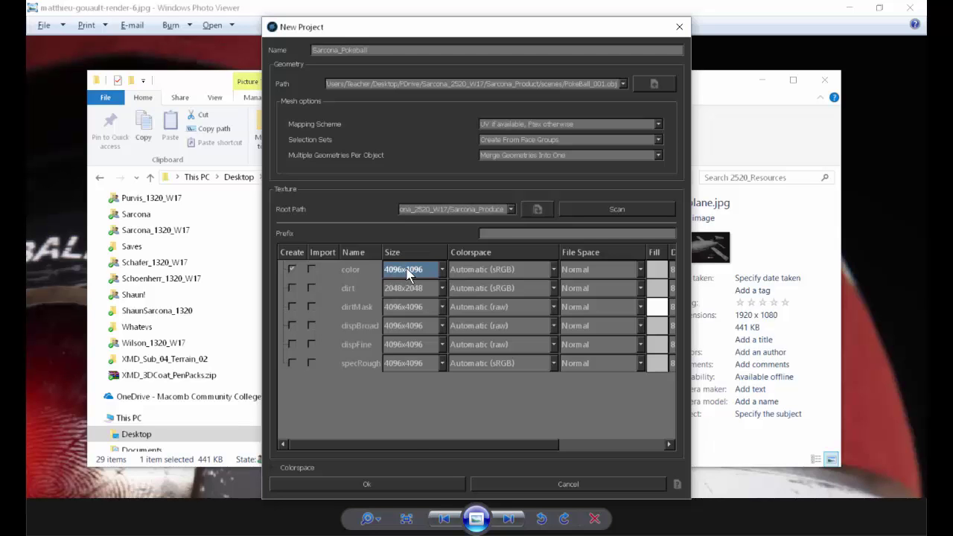
click(386, 483)
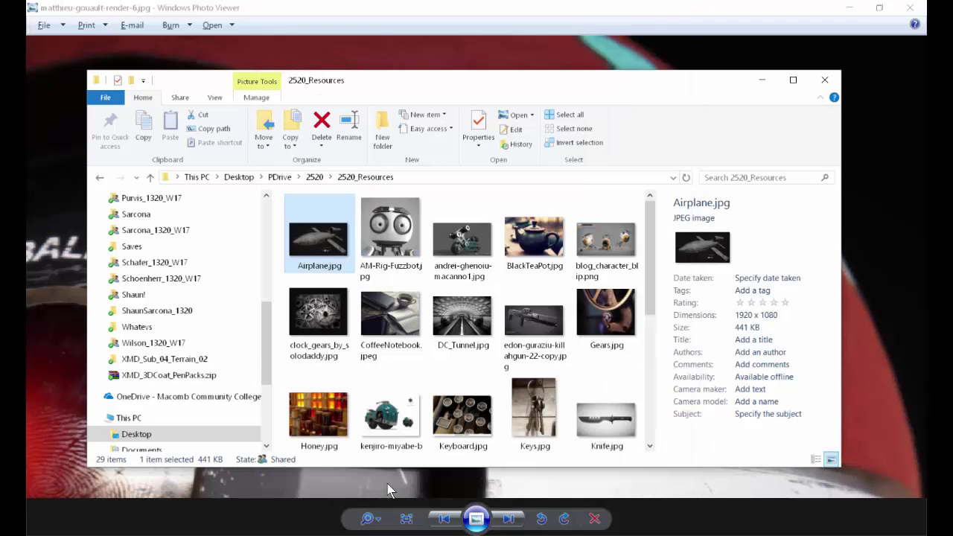
- Switch to the Mari window with the new Poké Ball project and widen the Channels and Layers palettes
key(alt+Tab)
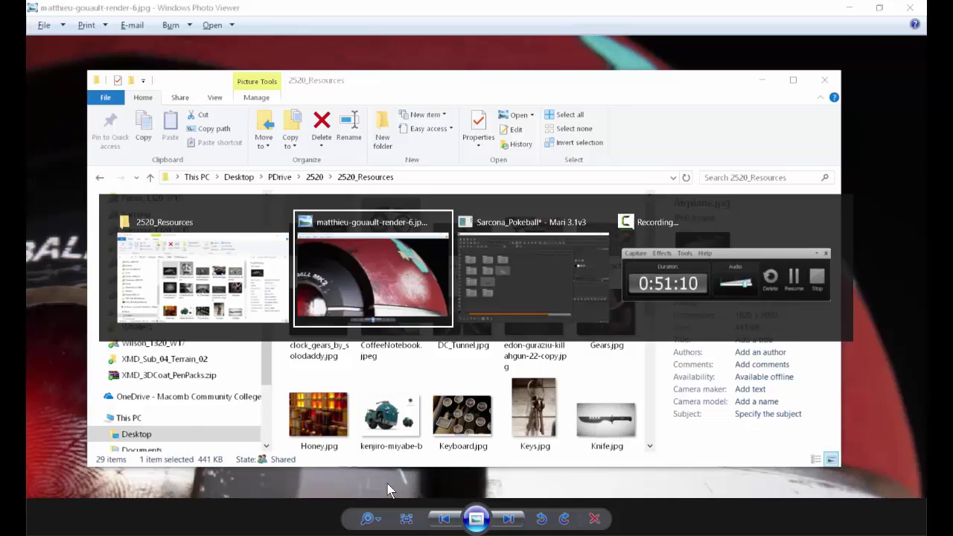
key(alt+Tab)
key(alt+Tab)
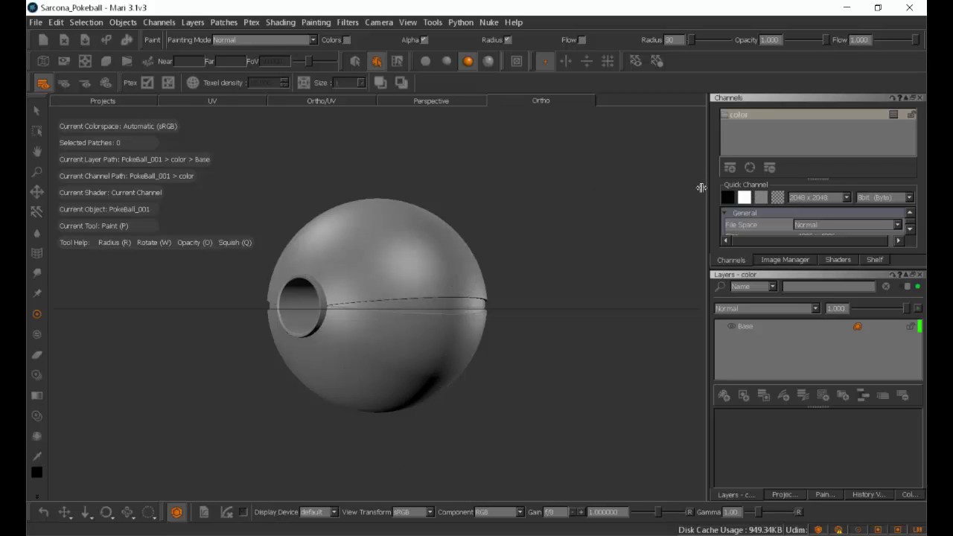
drag(708, 186, 632, 184)
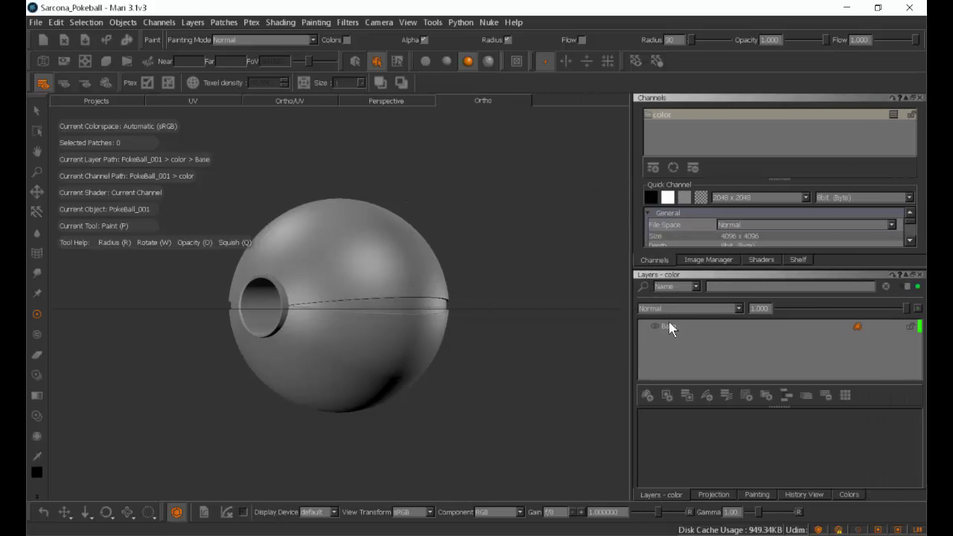
- Examine the loaded Poké Ball model in the Ortho view from several angles, including the seam and the button opening
alt+drag(495, 258, 529, 264)
alt+middle_drag(469, 246, 517, 275)
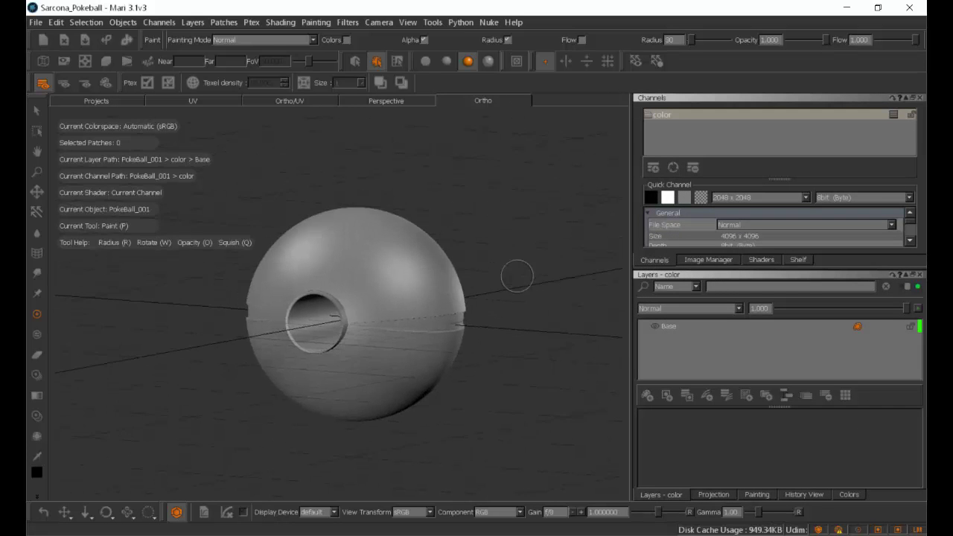
alt+right_drag(512, 272, 581, 276)
alt+middle_drag(519, 246, 520, 234)
alt+shift+drag(520, 234, 507, 239)
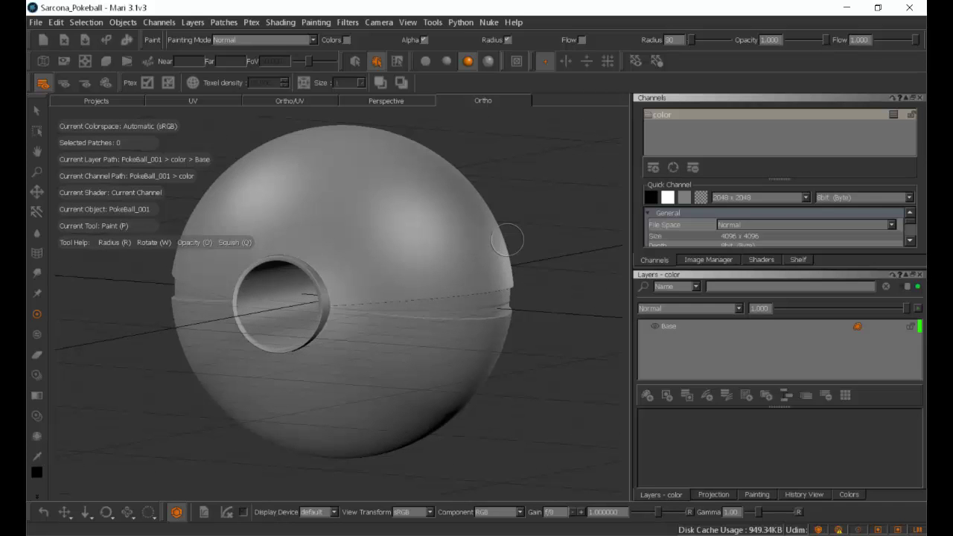
mouse_move(558, 196)
alt+mouse_down()
mouse_move(576, 145)
mouse_move(554, 242)
mouse_move(528, 157)
mouse_move(543, 236)
alt+mouse_up()
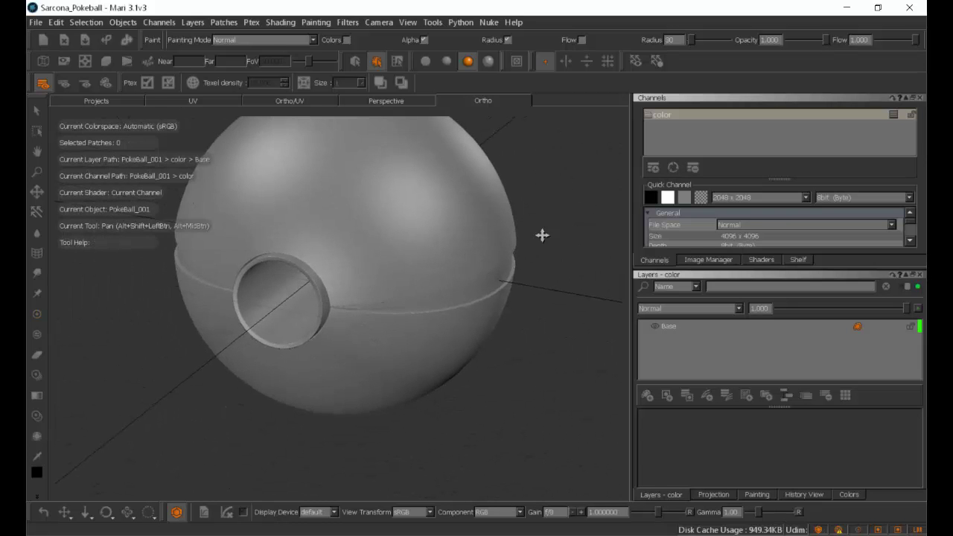
alt+middle_drag(543, 236, 435, 248)
mouse_move(431, 264)
alt+right_down()
mouse_move(447, 210)
mouse_move(370, 238)
mouse_move(457, 228)
mouse_move(484, 234)
mouse_move(511, 265)
alt+right_up()
mouse_move(511, 265)
alt+middle_down()
mouse_move(514, 278)
mouse_move(574, 281)
alt+middle_up()
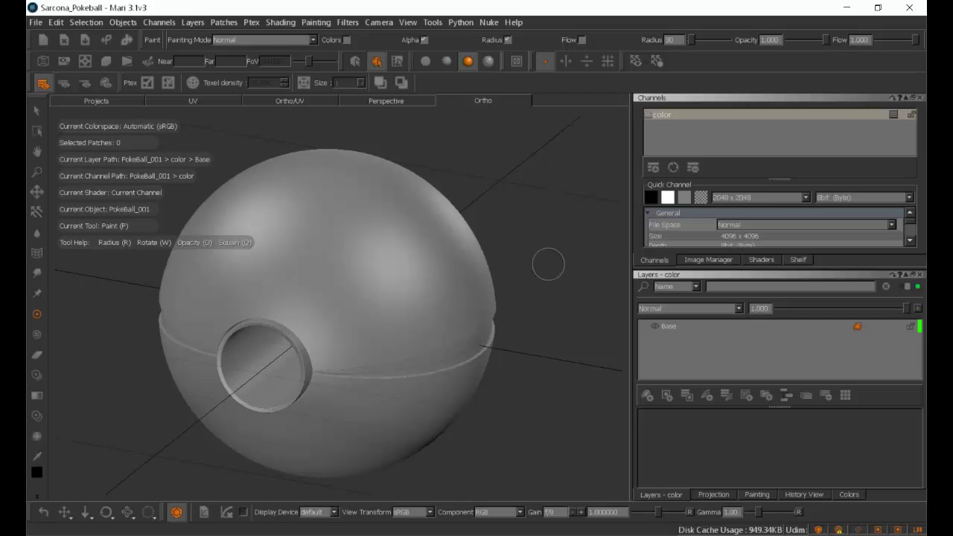
mouse_move(602, 216)
alt+mouse_down()
mouse_move(525, 298)
mouse_move(621, 258)
mouse_move(579, 347)
mouse_move(568, 283)
mouse_move(506, 398)
mouse_move(514, 394)
alt+mouse_up()
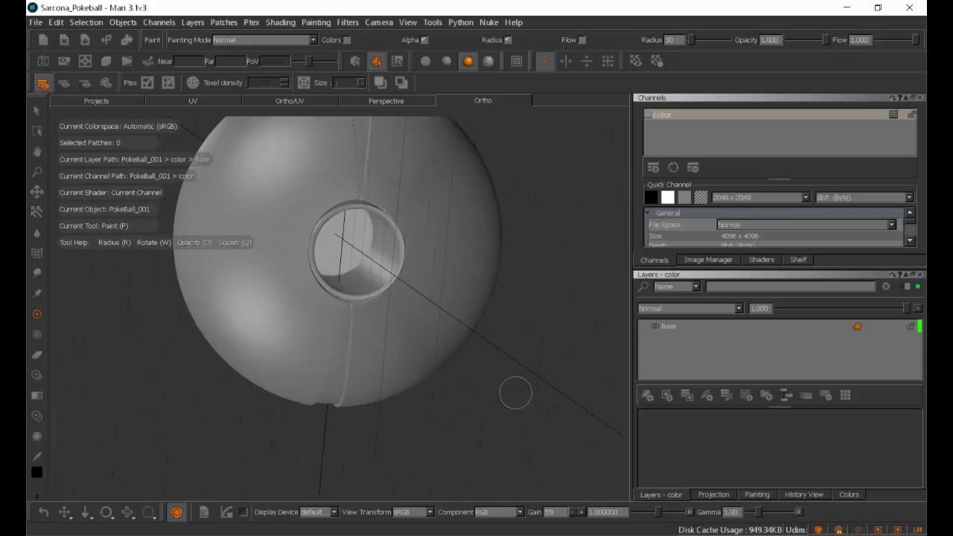
mouse_move(512, 347)
alt+mouse_down()
mouse_move(425, 347)
mouse_move(498, 403)
mouse_move(531, 314)
mouse_move(628, 375)
mouse_move(489, 321)
mouse_move(526, 346)
mouse_move(528, 334)
mouse_move(505, 352)
alt+mouse_up()
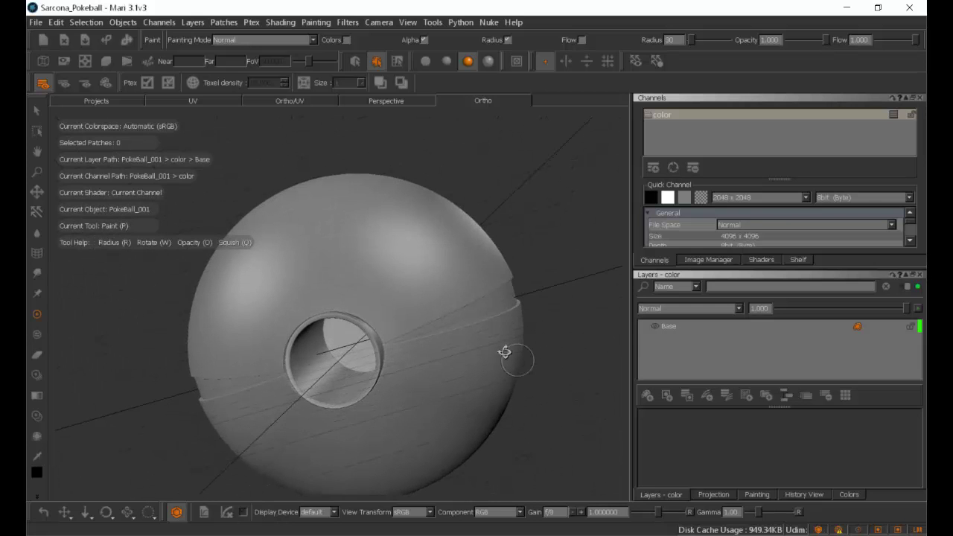
- Step the Ortho view through preset axis-aligned views of the Poké Ball, ending on one straight along its vertical axis
key(6)
key(8)
key(2)
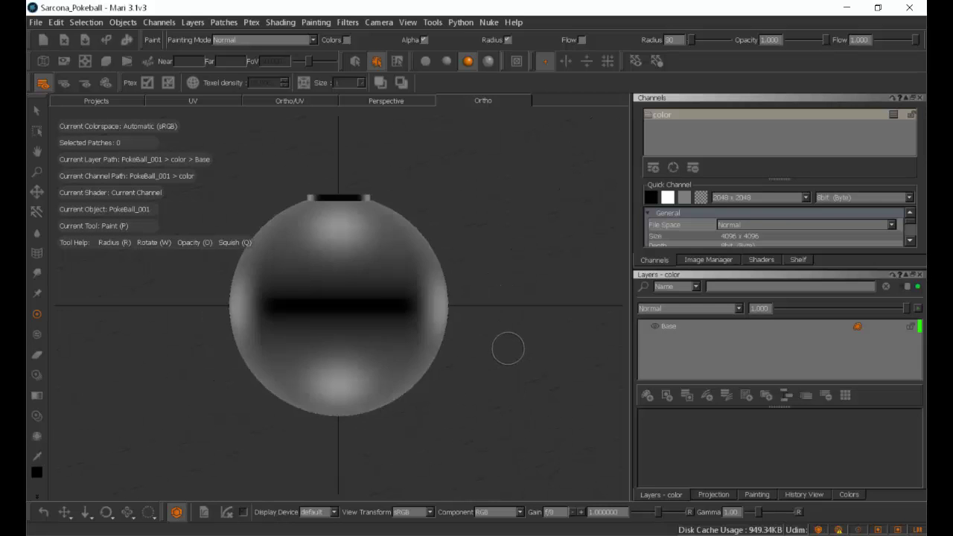
- View the Poké Ball through several preset axis-aligned views in the Ortho view, ending on an enlarged, slightly raised front view of the button opening
key(5)
key(0)
key(4)
key(8)
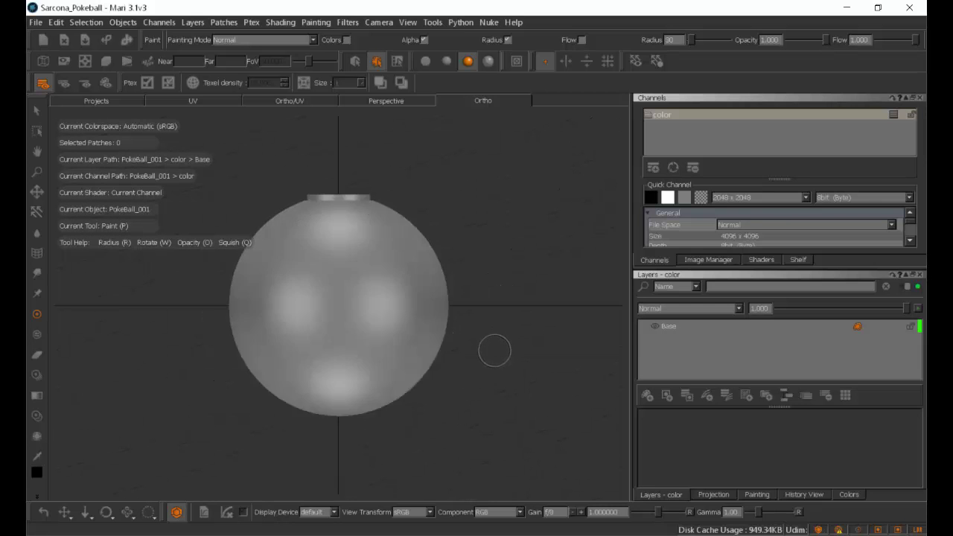
key(2)
key(5)
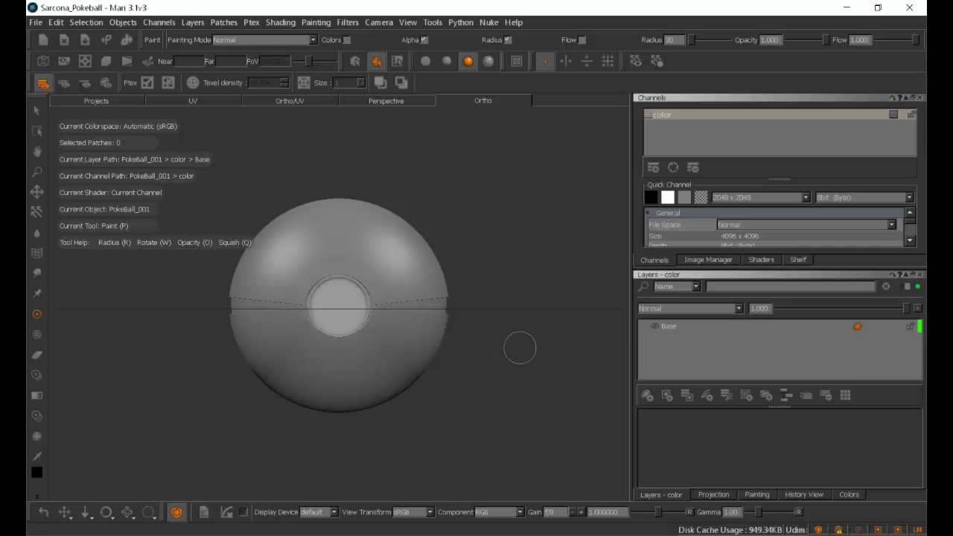
alt+drag(550, 302, 521, 329)
alt+middle_drag(521, 328, 502, 306)
alt+right_drag(502, 306, 511, 304)
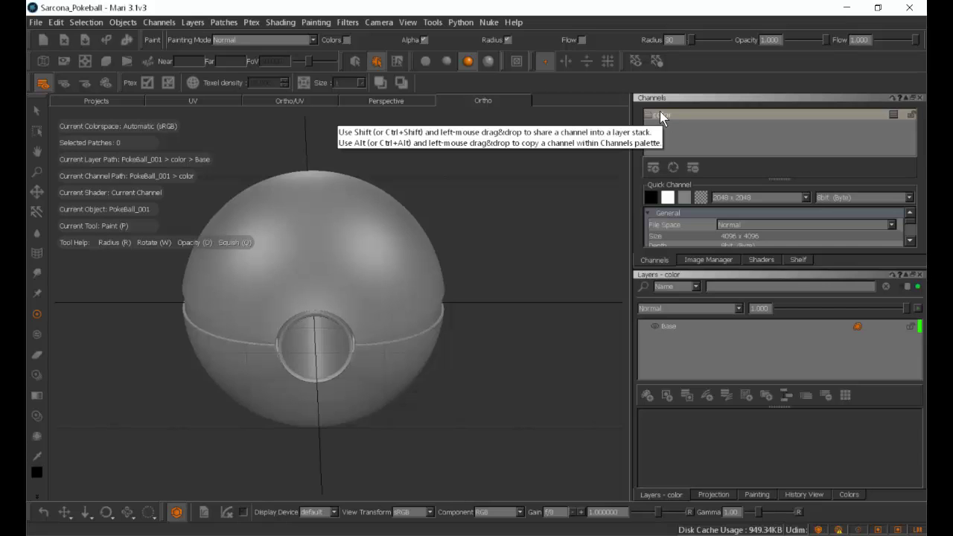
- Look through the Image Manager and Shaders palettes and the Shelf's Personal, Basic, Hard Surface and Organic brush sets
click(701, 261)
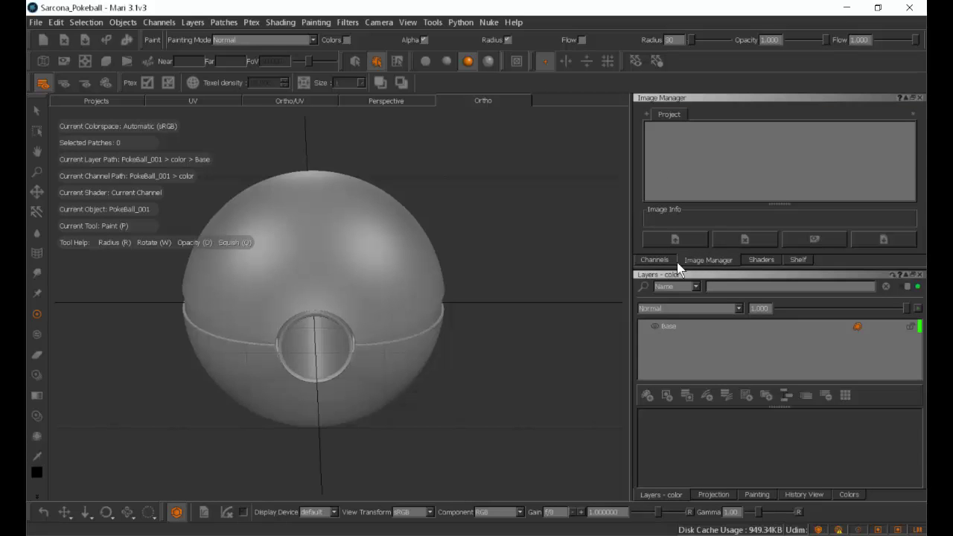
click(754, 261)
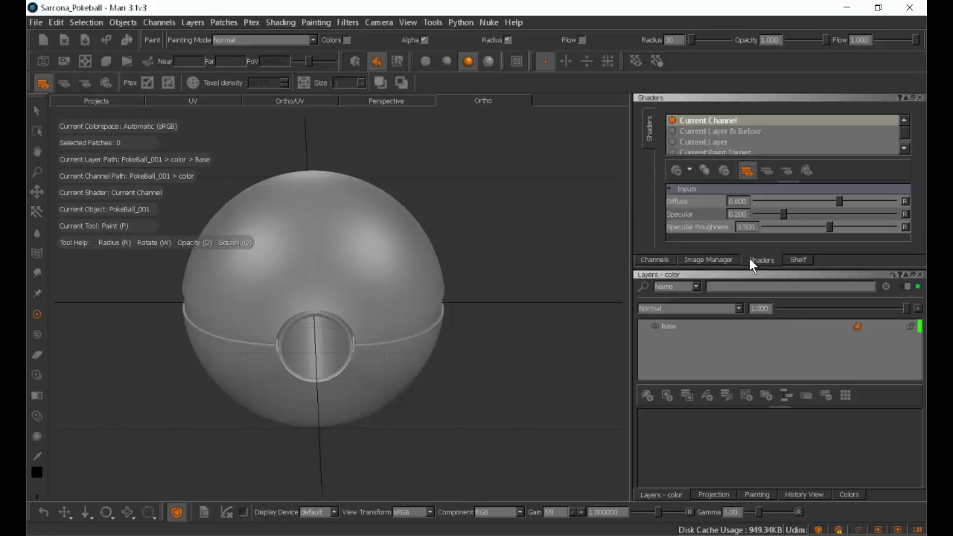
click(799, 260)
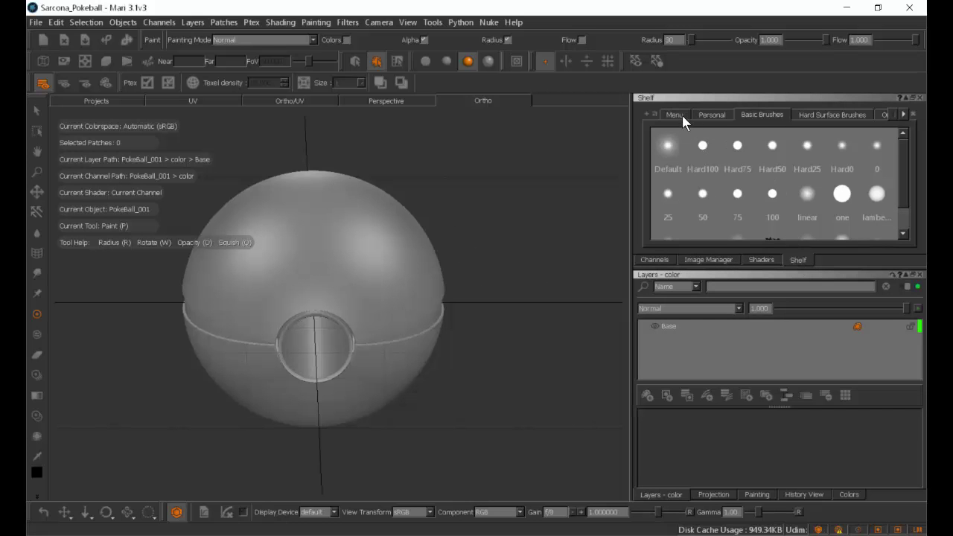
click(712, 116)
click(753, 115)
click(828, 116)
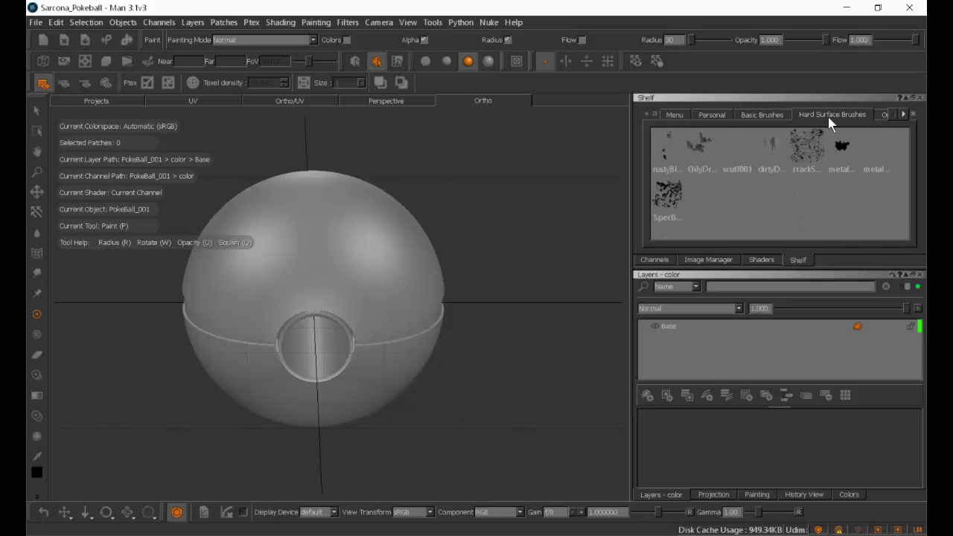
click(902, 115)
click(903, 115)
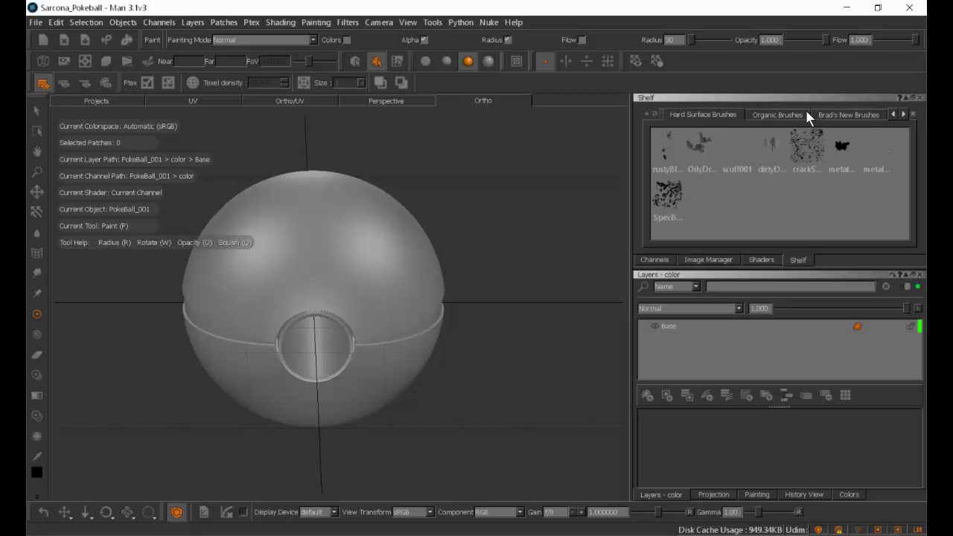
click(777, 116)
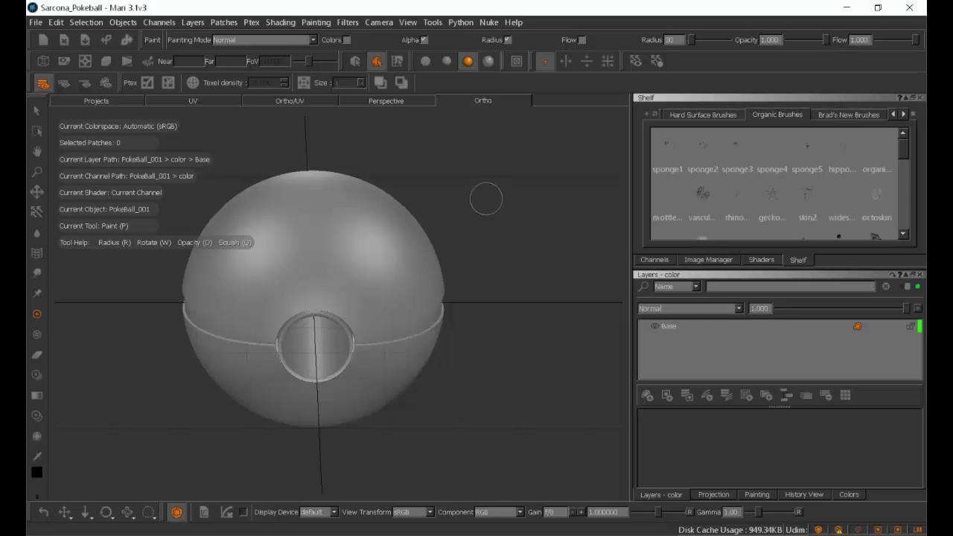
- Choose the vascular brush from Organic Brushes and paint test marks across the upper half of the Poké Ball from different angles
mouse_move(485, 196)
alt+right_down()
mouse_move(498, 214)
mouse_move(568, 228)
alt+right_up()
click(698, 203)
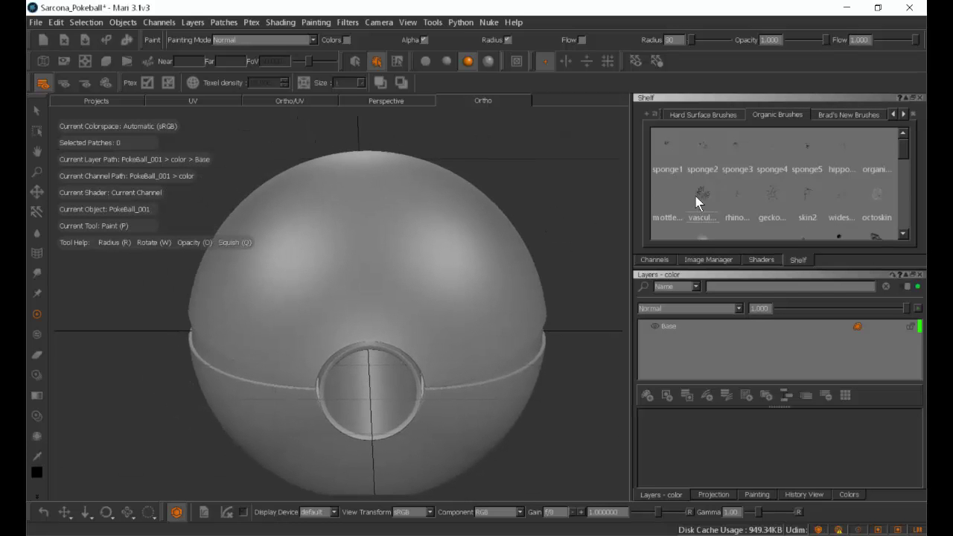
drag(461, 202, 298, 260)
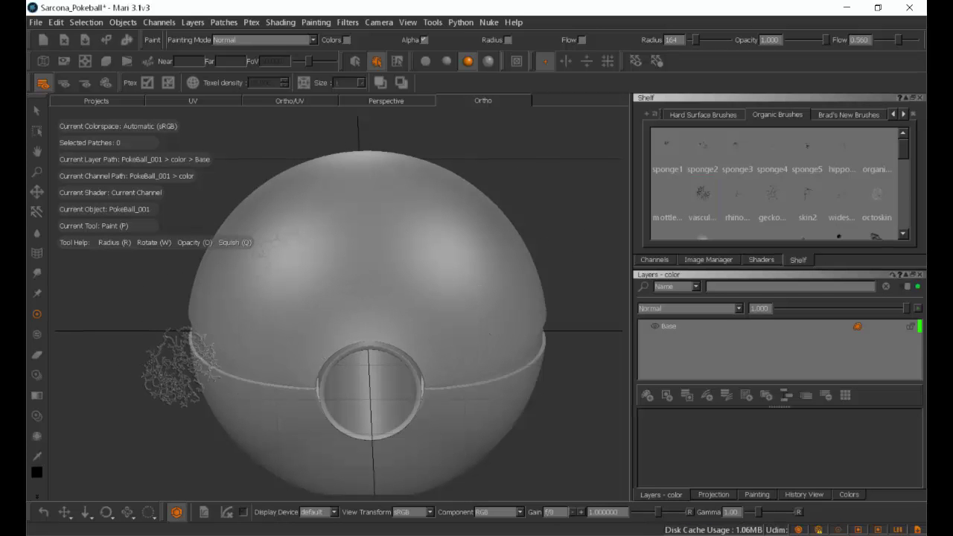
mouse_move(154, 362)
alt+mouse_down()
mouse_move(261, 363)
mouse_move(201, 353)
mouse_move(161, 396)
mouse_move(209, 399)
mouse_move(186, 342)
mouse_move(132, 364)
mouse_move(198, 384)
mouse_move(195, 345)
mouse_move(152, 358)
alt+mouse_up()
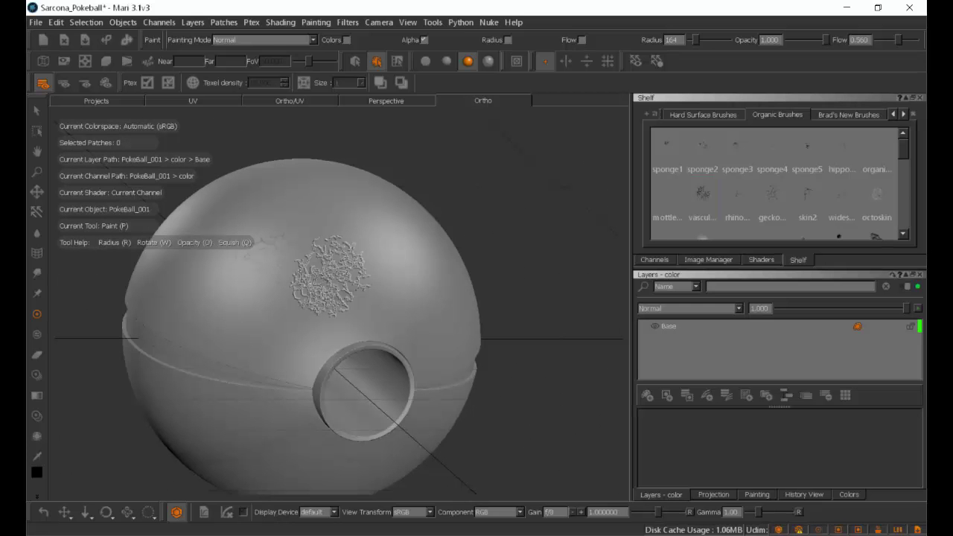
alt+drag(531, 291, 397, 184)
alt+middle_drag(398, 185, 482, 256)
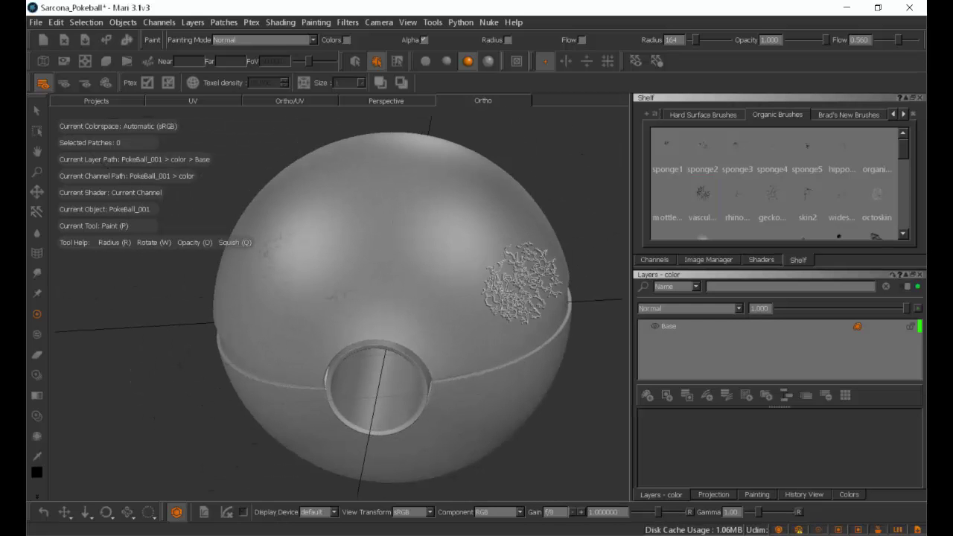
click(429, 254)
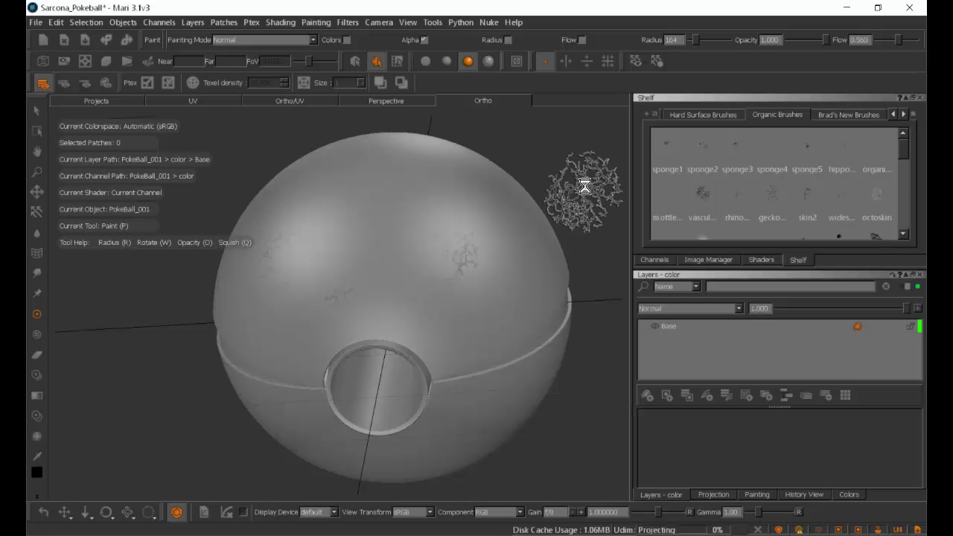
- Add denser vascular brush marks to the upper shell from a higher viewing angle
mouse_move(575, 166)
alt+mouse_down()
mouse_move(558, 228)
mouse_move(596, 149)
alt+mouse_up()
alt+middle_drag(571, 202, 550, 237)
alt+drag(547, 238, 514, 286)
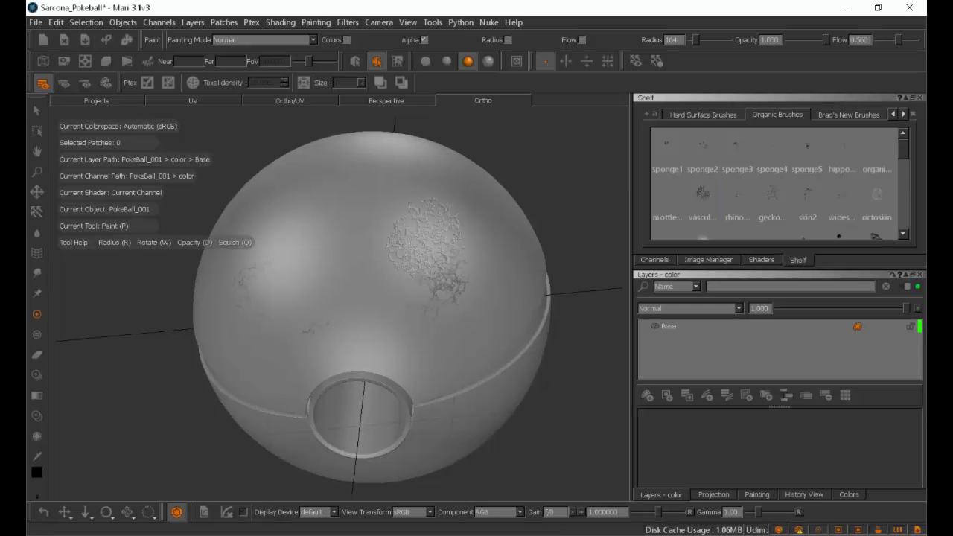
mouse_move(428, 240)
mouse_down()
mouse_move(311, 252)
mouse_move(313, 218)
mouse_move(306, 230)
mouse_move(429, 263)
mouse_move(463, 316)
mouse_up()
- Choose the skin2 brush from Organic Brushes and paint fine vein-like marks on the upper shell
mouse_move(537, 186)
alt+mouse_down()
mouse_move(498, 195)
mouse_move(611, 157)
mouse_move(615, 181)
mouse_move(577, 190)
alt+mouse_up()
alt+middle_drag(576, 192, 572, 231)
alt+right_drag(580, 231, 571, 221)
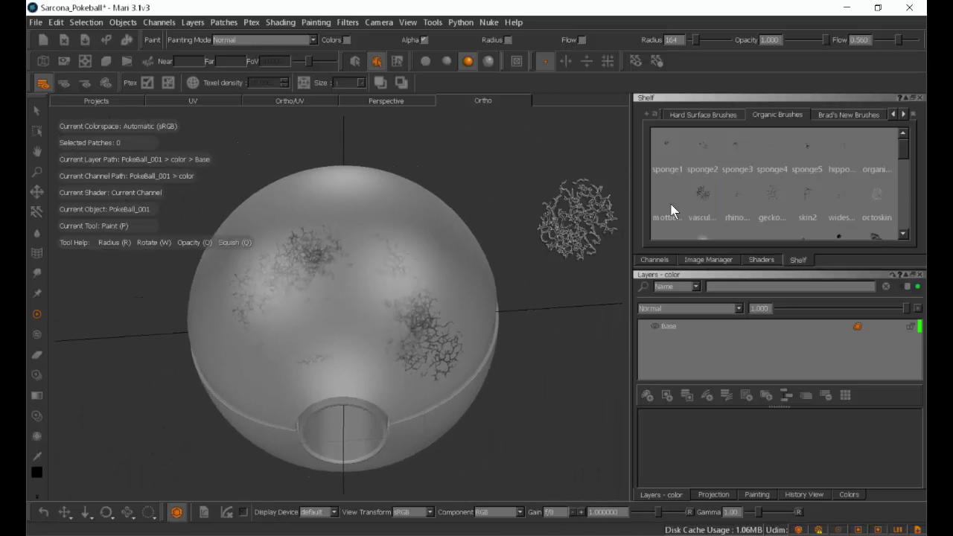
click(804, 201)
drag(393, 253, 426, 287)
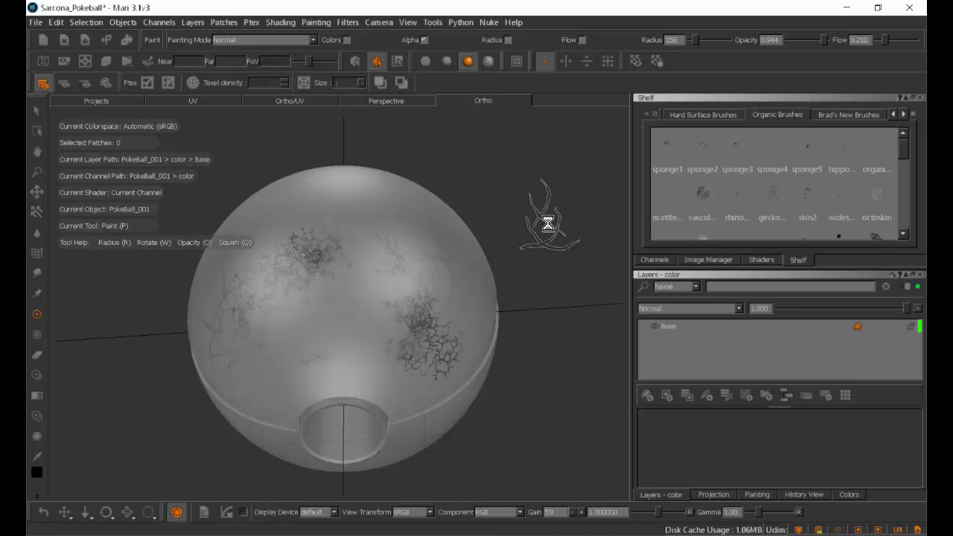
- Choose the dallasD brush from Brad's New Brushes, paint blotchy marks over the upper shell and bake them onto the Poké Ball
click(903, 115)
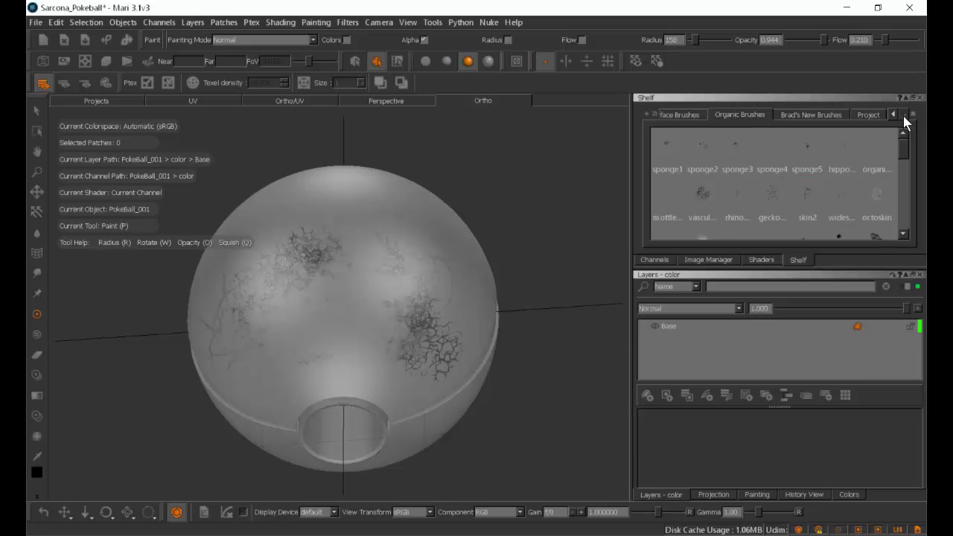
click(813, 116)
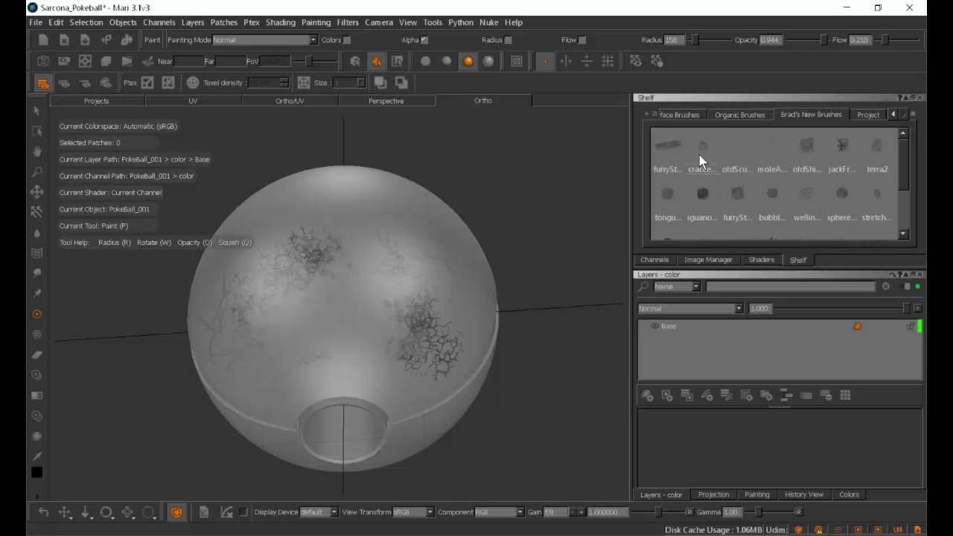
click(841, 198)
scroll(757, 205, down, 2)
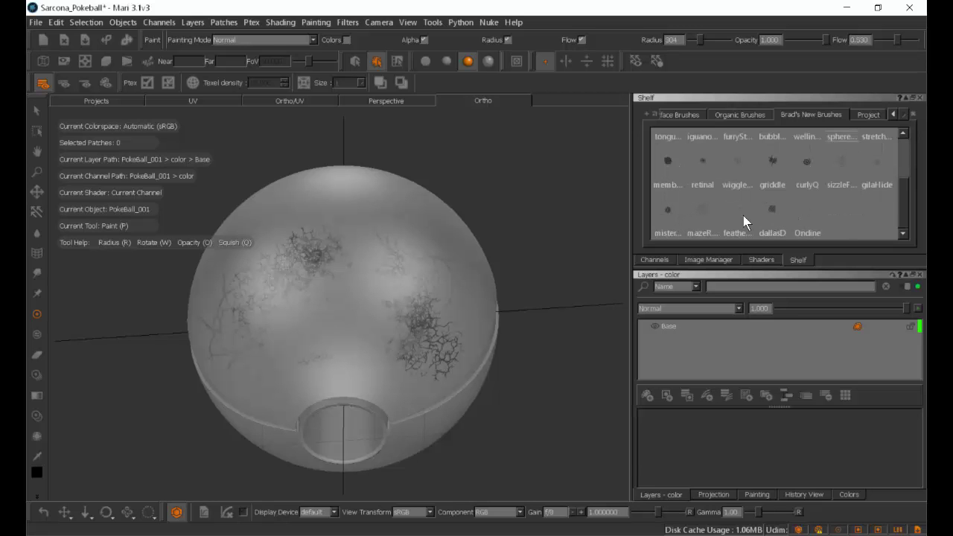
click(764, 215)
alt+drag(367, 291, 367, 276)
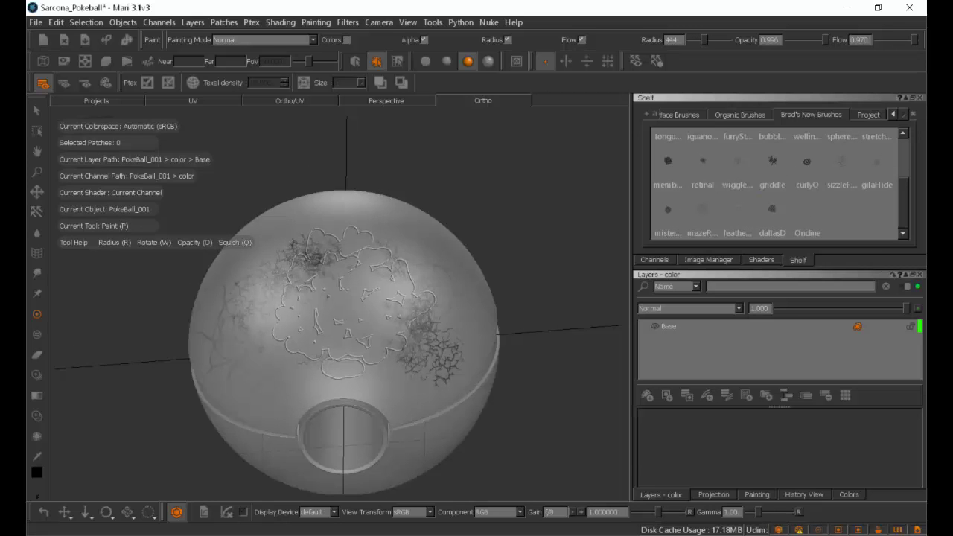
drag(316, 259, 406, 358)
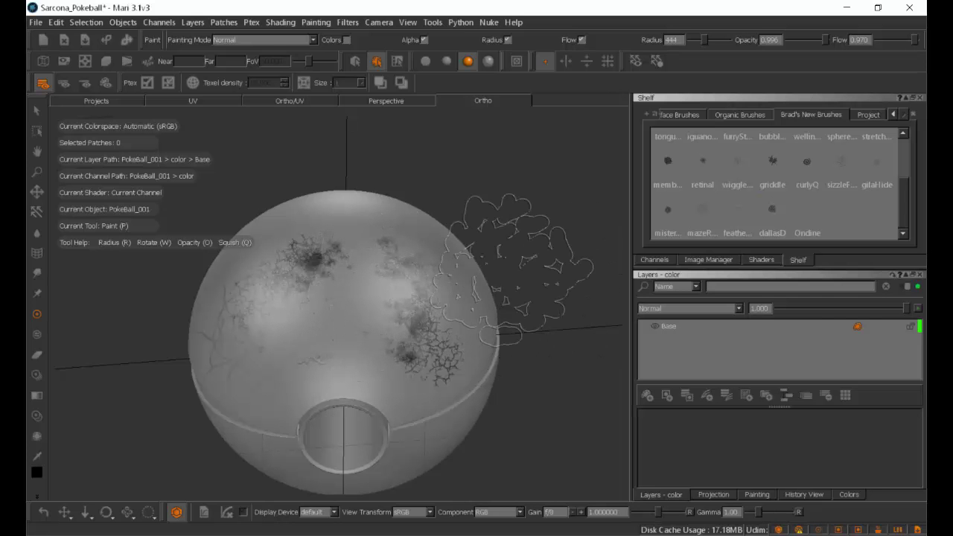
key(b)
alt+drag(530, 242, 547, 272)
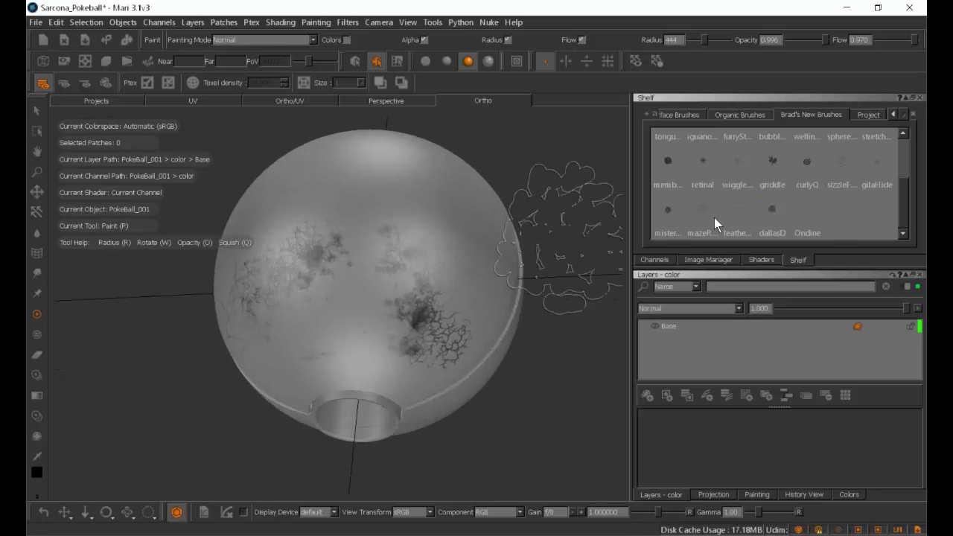
- Choose the fingerprint brush from Organic Brushes and stamp it on the upper shell
scroll(804, 203, up, 3)
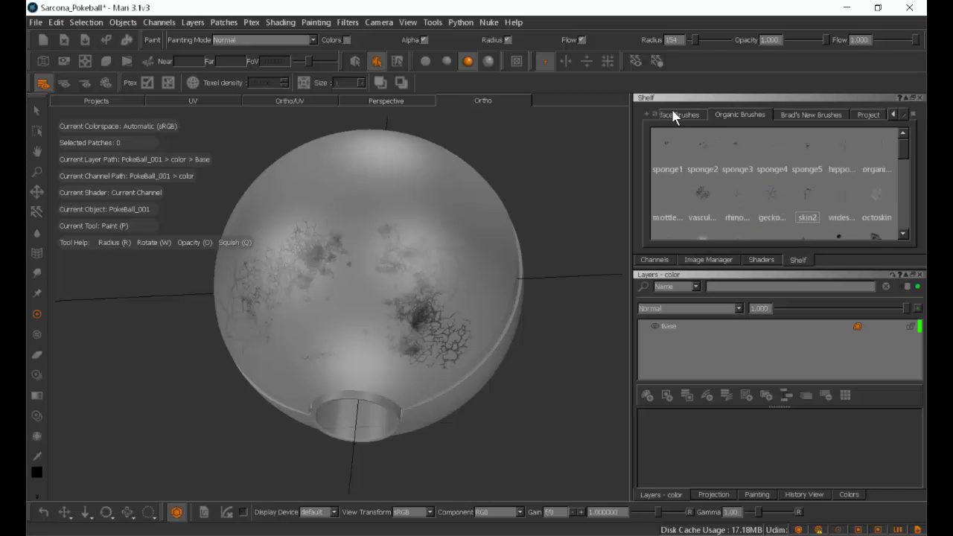
scroll(758, 208, down, 5)
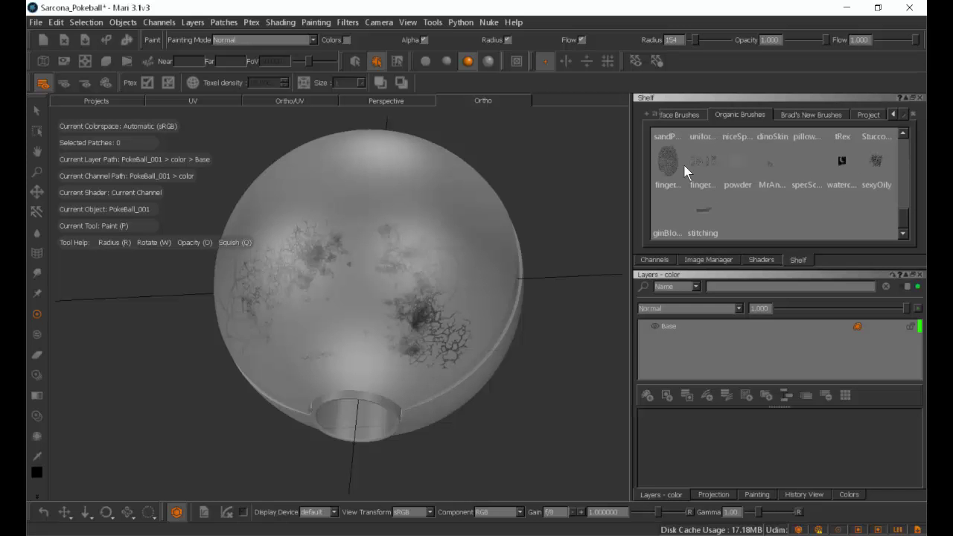
click(668, 162)
click(395, 204)
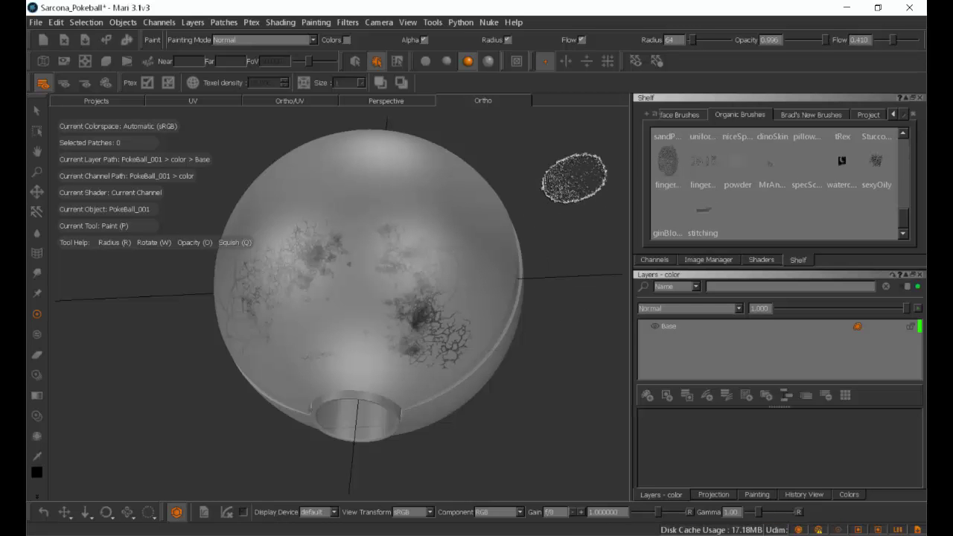
- Show the Hard Surface Brushes shelf as a separate palette and close that palette again
click(692, 115)
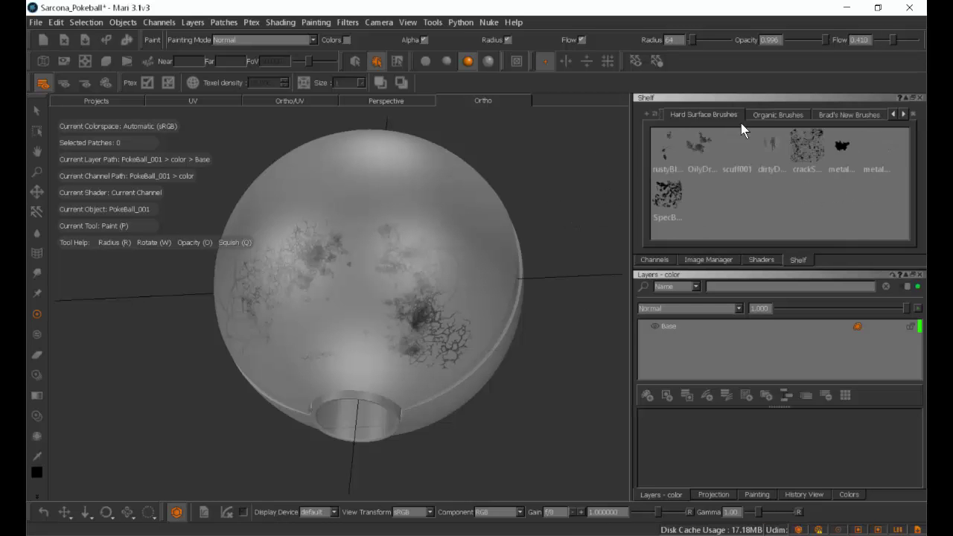
click(656, 115)
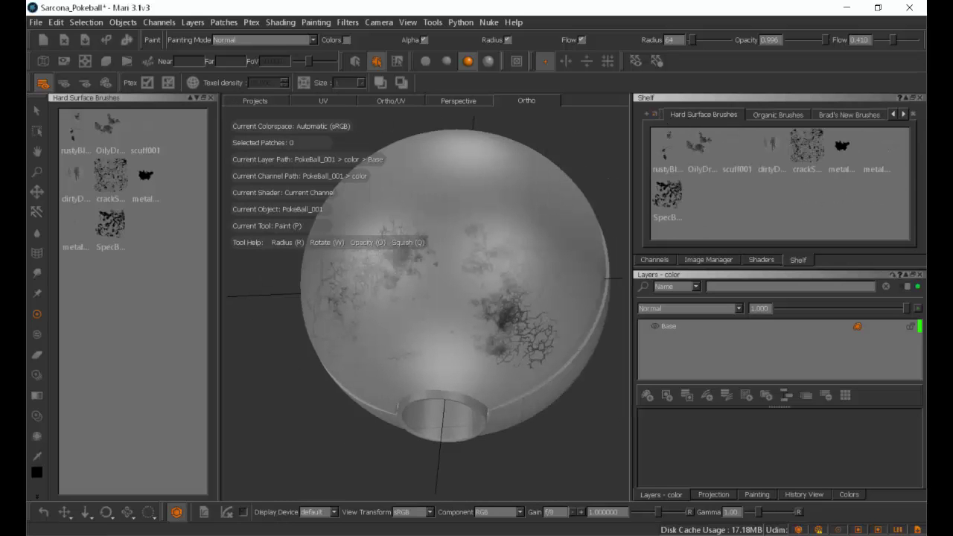
click(210, 97)
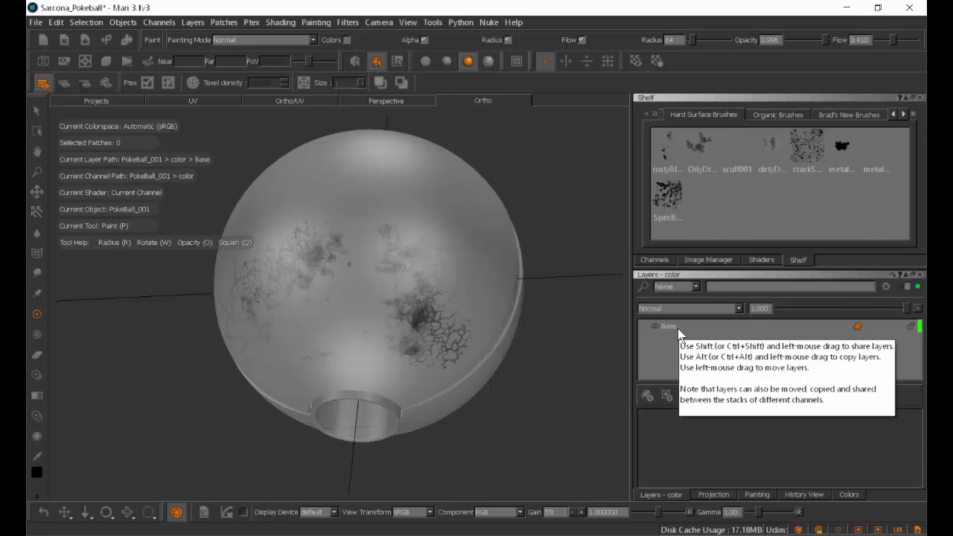
- Switch to the matthieu-gouault-render-6.jpg reference in Windows Photo Viewer and examine the ball's scratched and worn surface
key(alt+Tab)
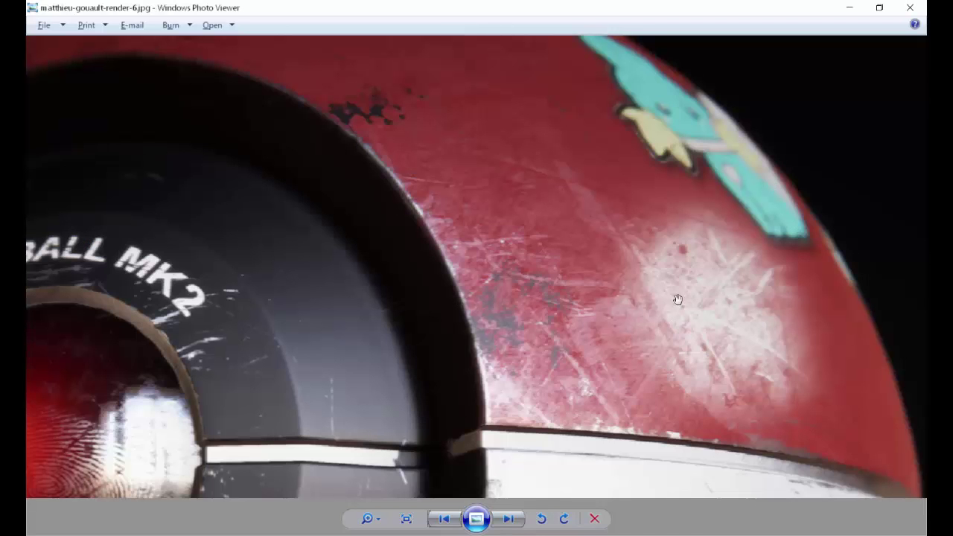
scroll(687, 237, down, 4)
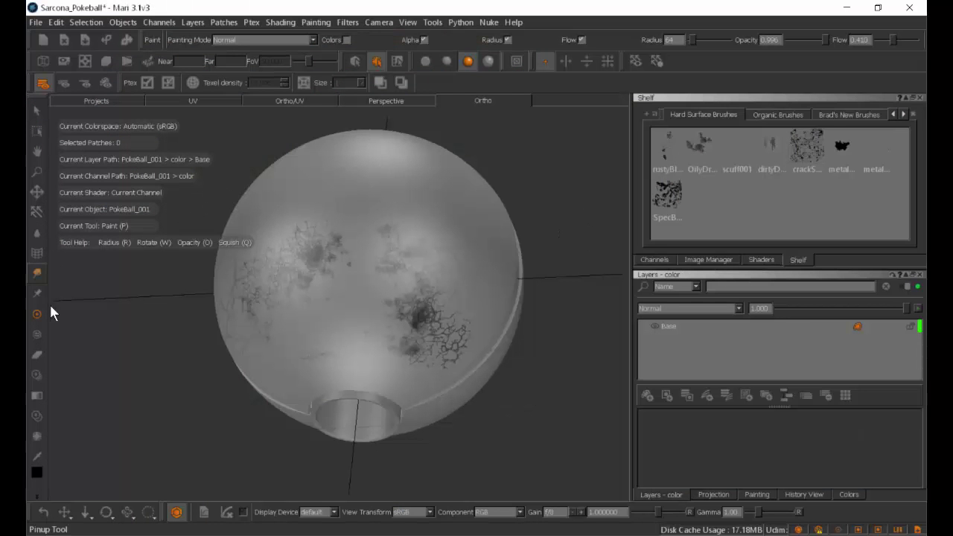
- Set the foreground paint color in Mari to pure red (1.000, 0.000, 0.000) and show the Basic Brushes set in the Shelf
mouse_move(36, 474)
click(37, 472)
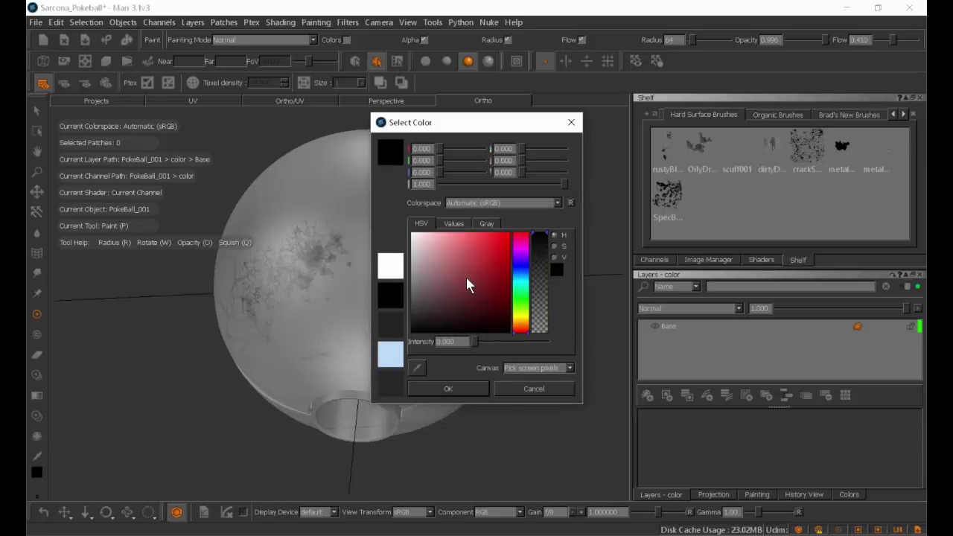
drag(466, 277, 519, 234)
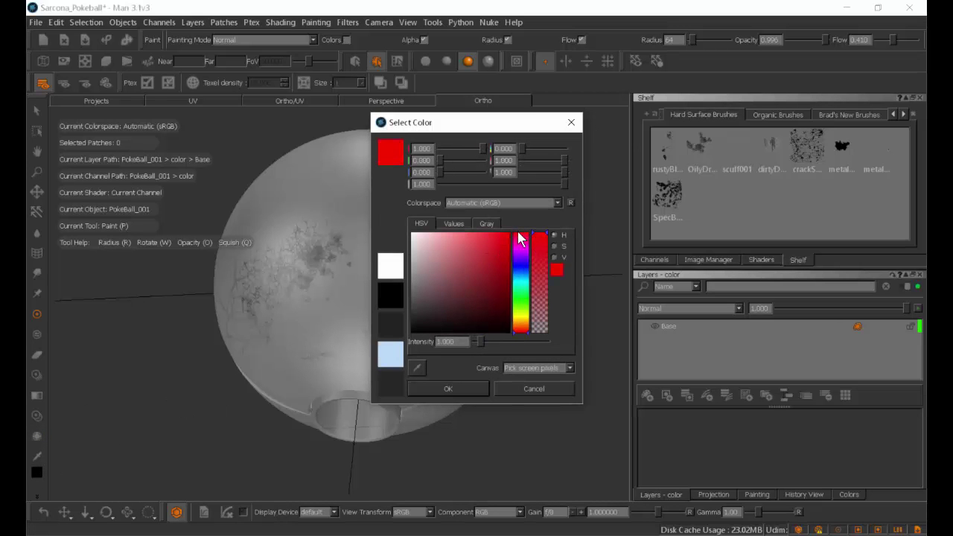
click(439, 390)
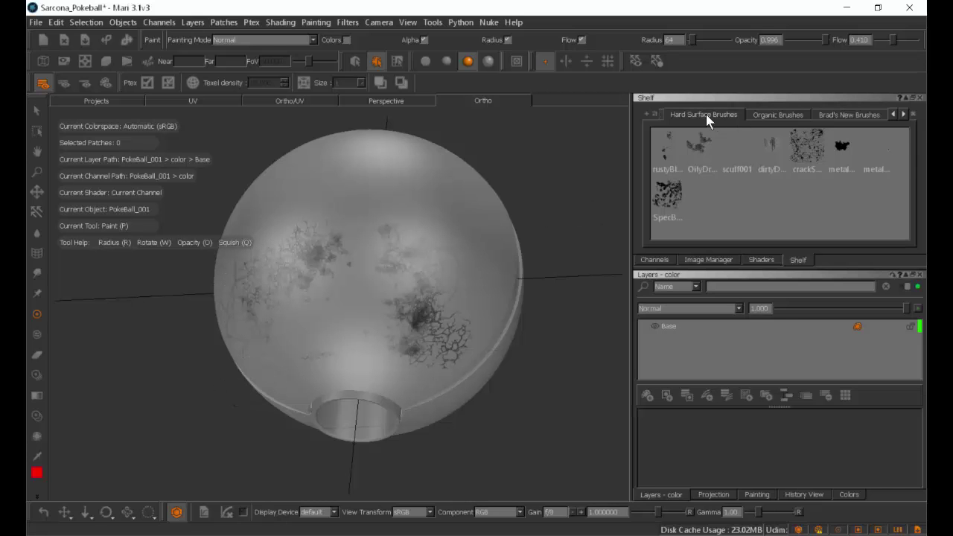
click(892, 115)
click(762, 114)
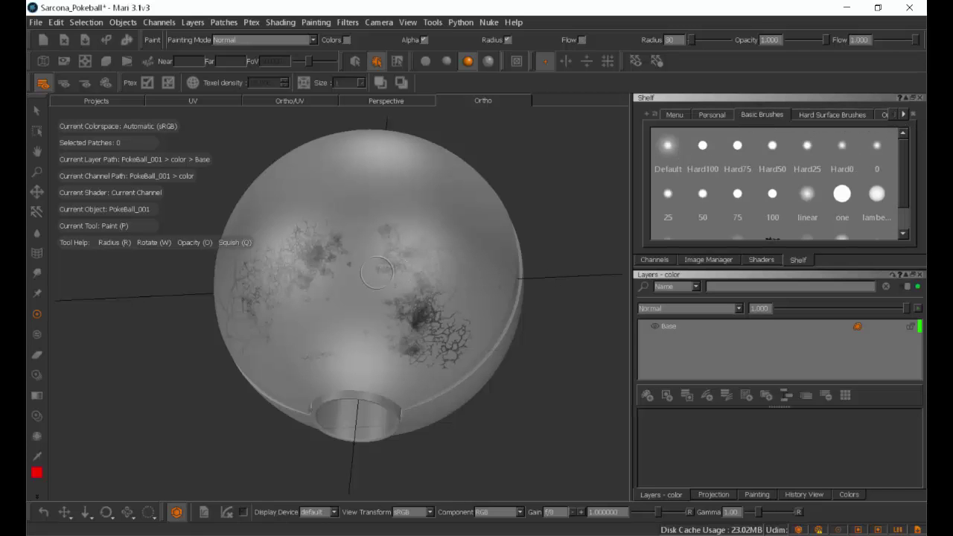
- Select the upper shell patch, set the brush radius to 266, and paint red across the front of the ball
key(s)
click(346, 231)
key(p)
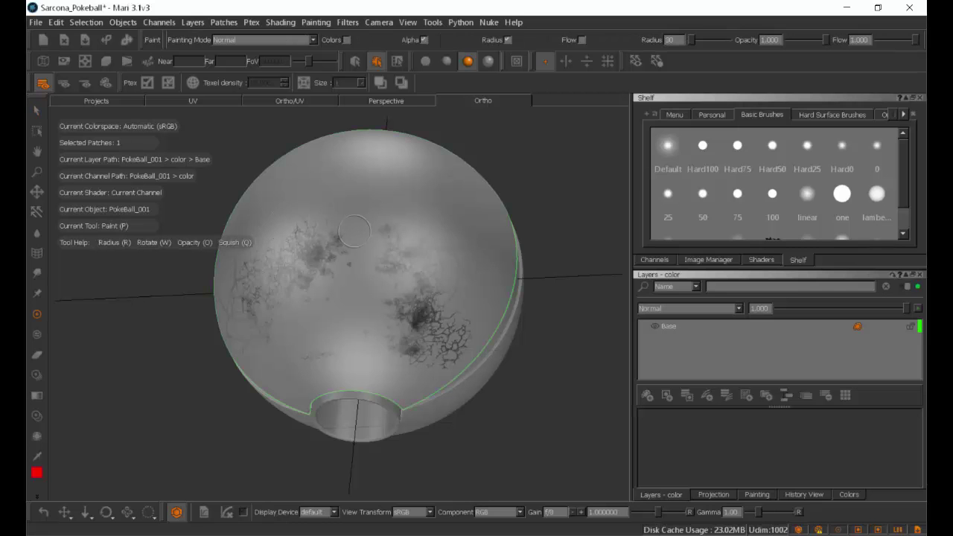
alt+drag(347, 260, 352, 255)
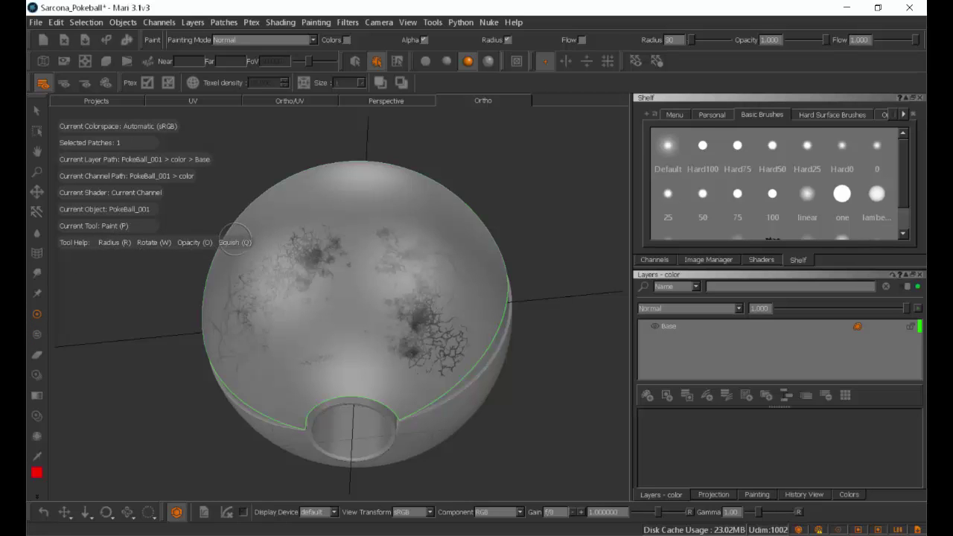
click(312, 251)
drag(312, 250, 438, 250)
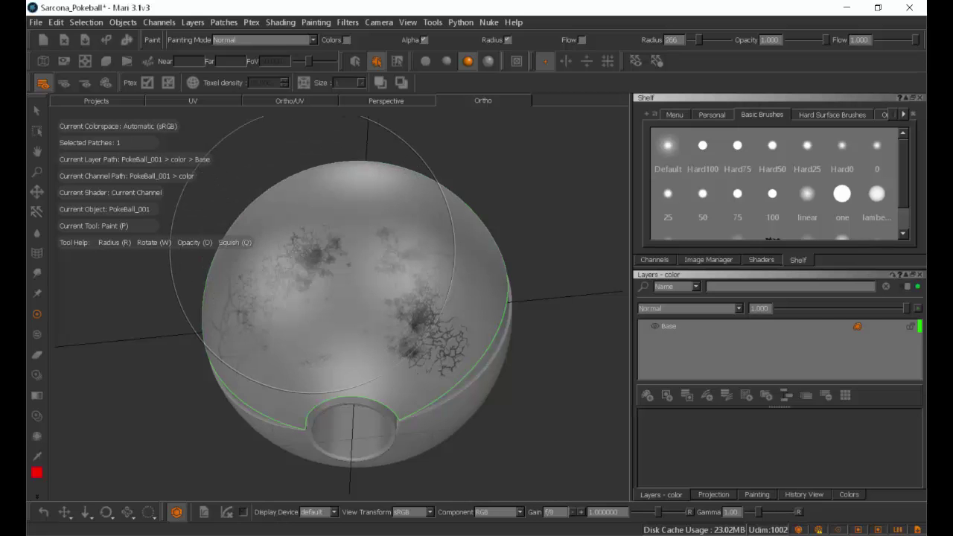
mouse_move(280, 237)
mouse_down()
mouse_move(334, 404)
mouse_move(375, 370)
mouse_up()
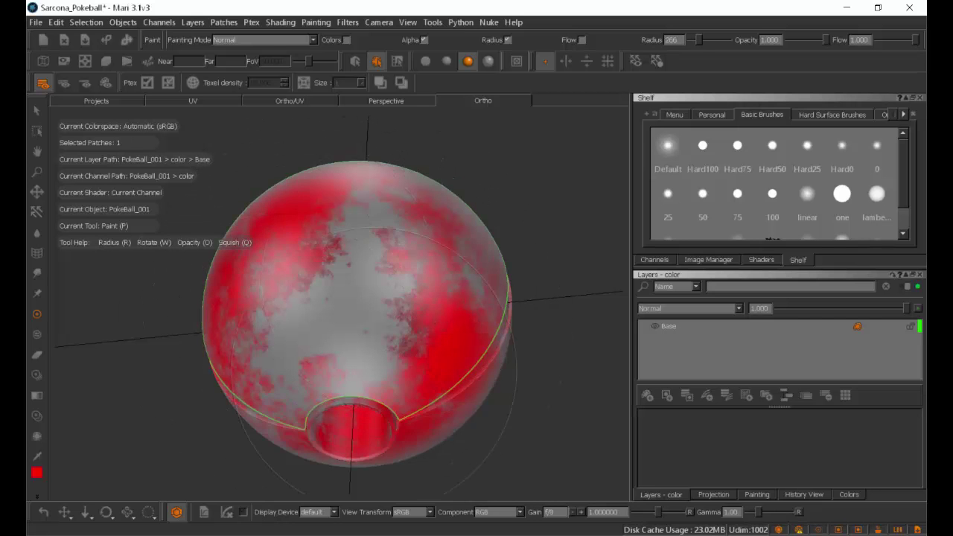
- Turn off the Edge Mask in the projection settings and repaint the visible front in solid red, baking the paint
click(708, 494)
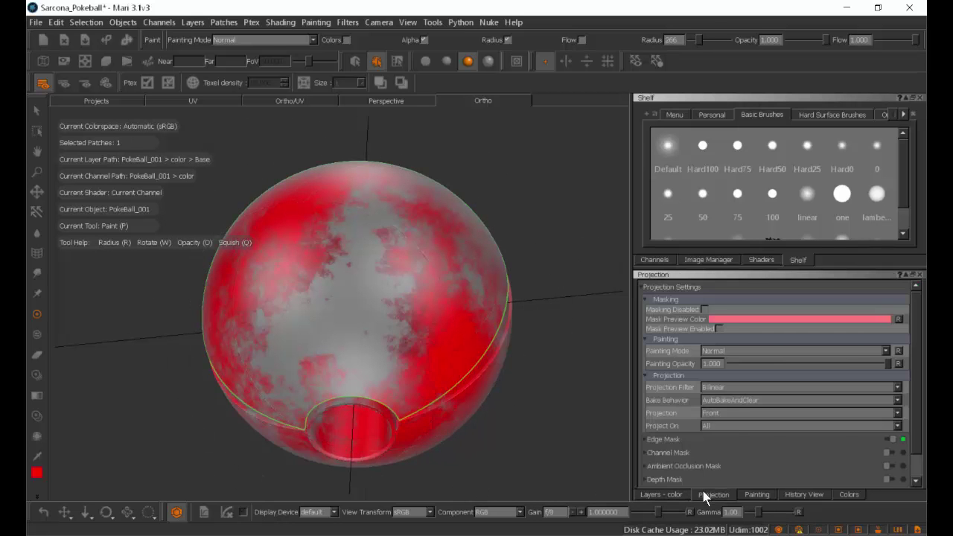
click(891, 438)
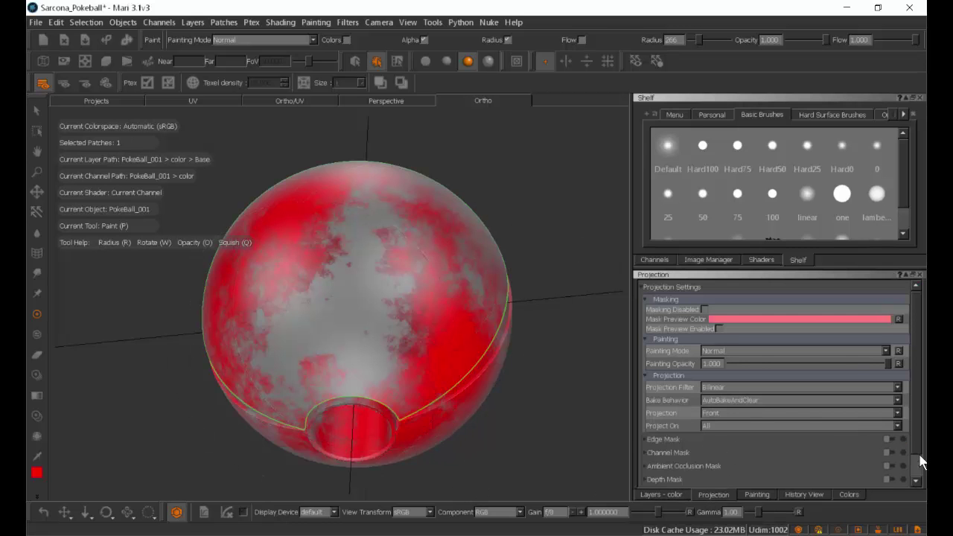
scroll(888, 451, down, 2)
click(660, 494)
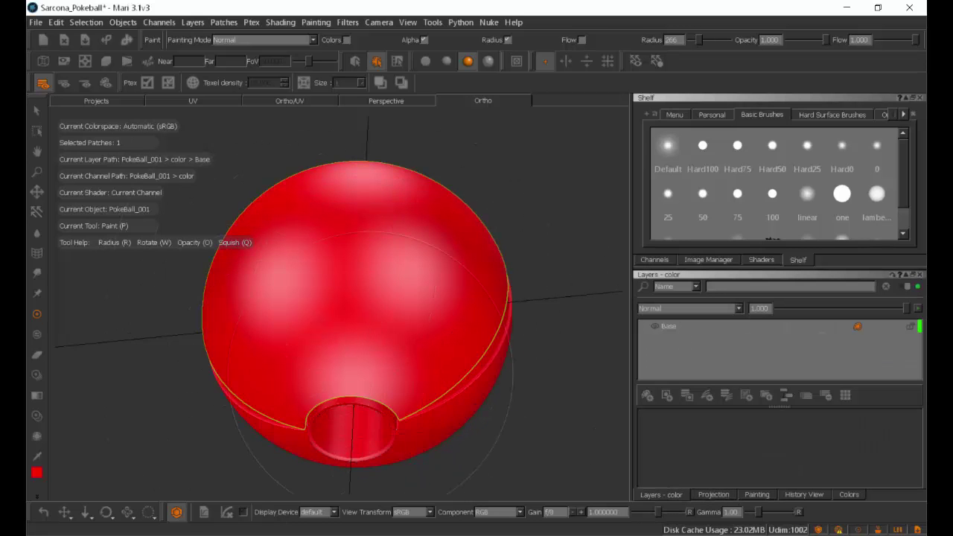
key(b)
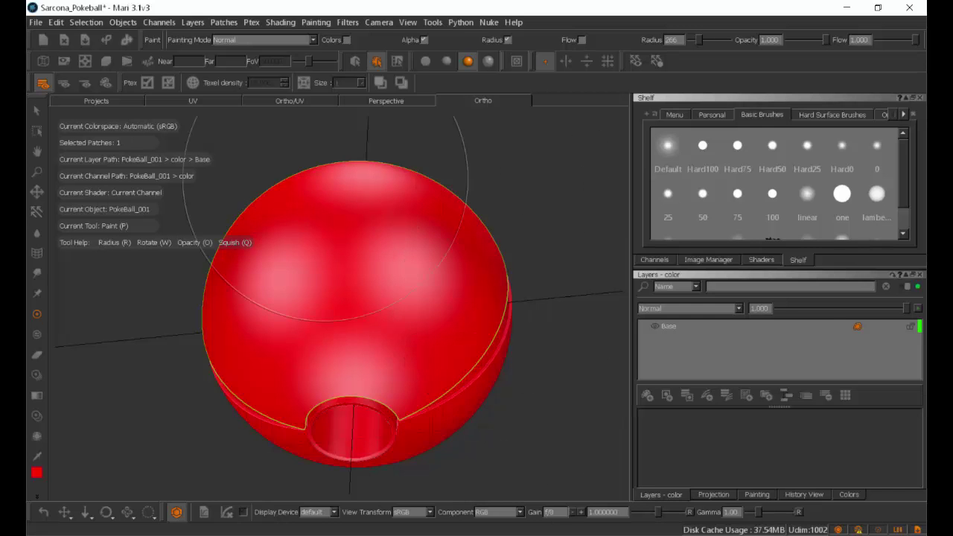
- Reselect the upper shell patch and set Project On to SelectedOnly in the projection settings
click(35, 111)
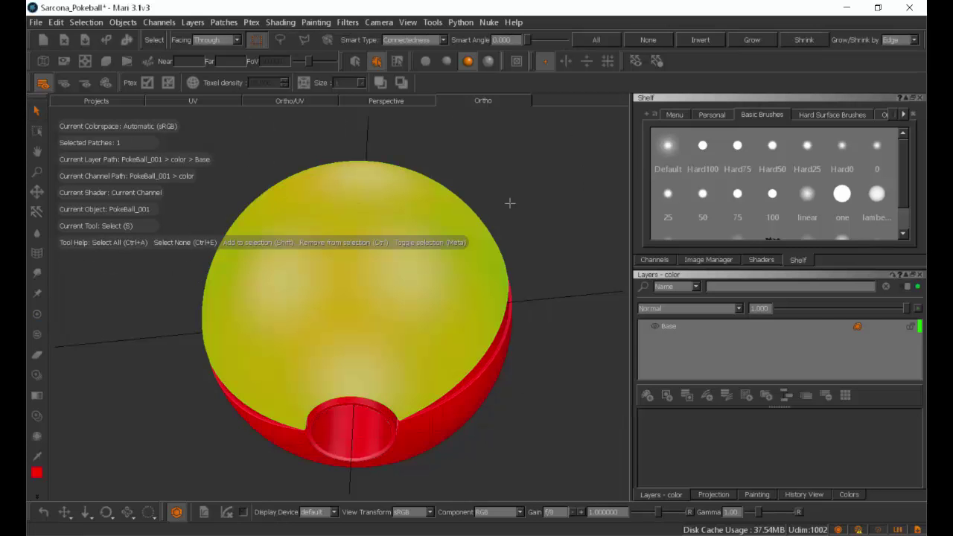
click(524, 200)
click(406, 273)
alt+drag(552, 283, 580, 286)
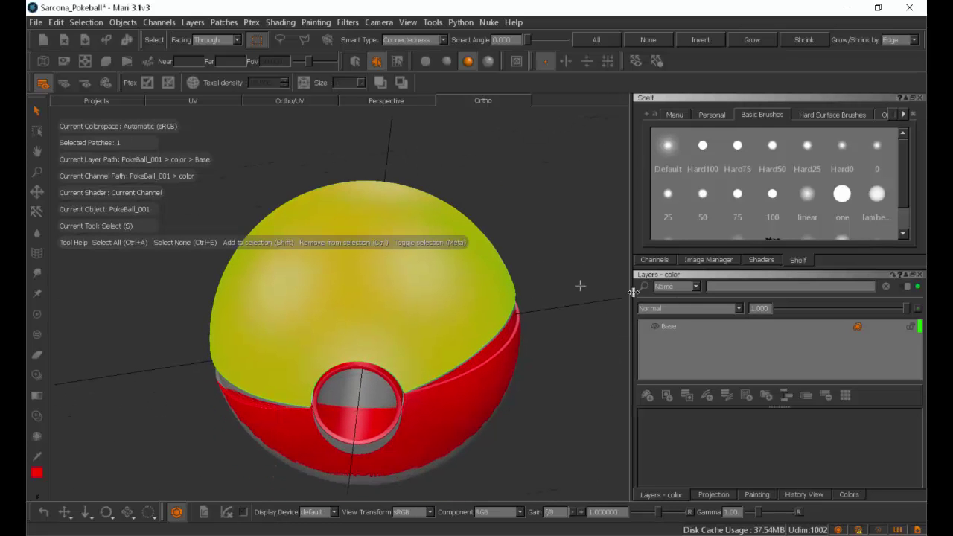
click(716, 495)
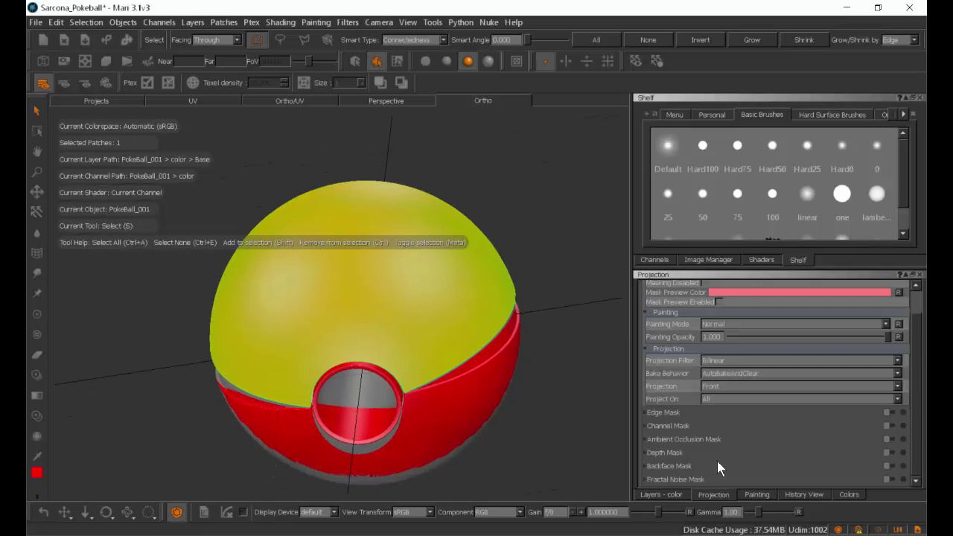
click(712, 399)
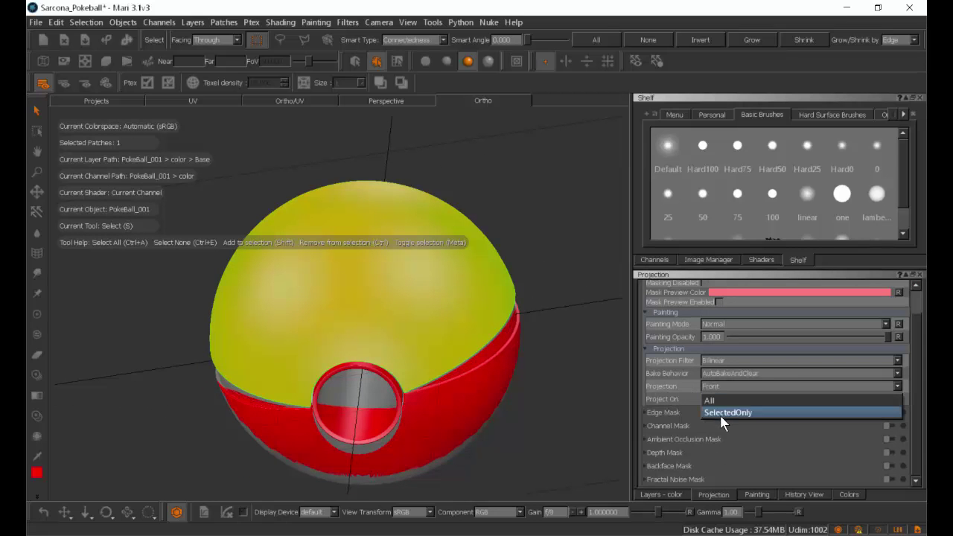
click(722, 414)
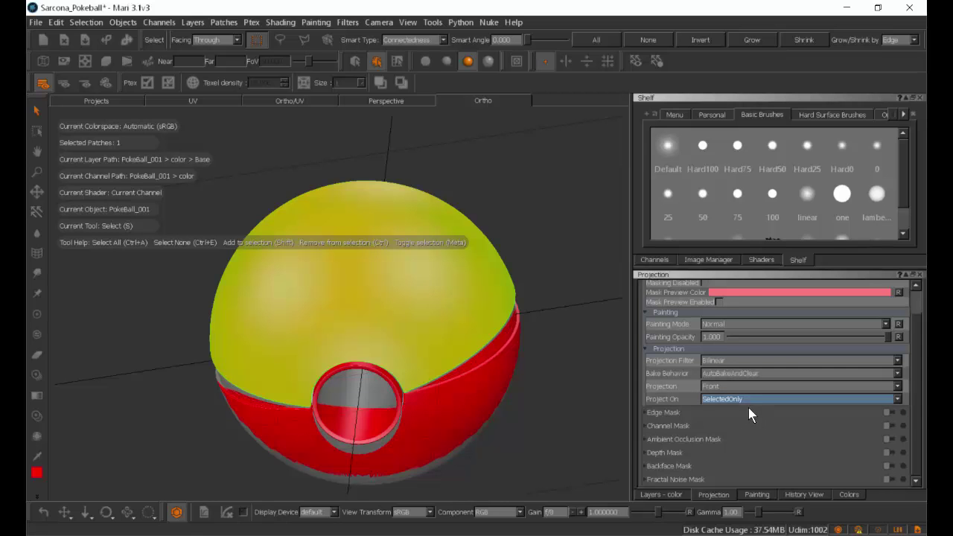
scroll(691, 382, up, 1)
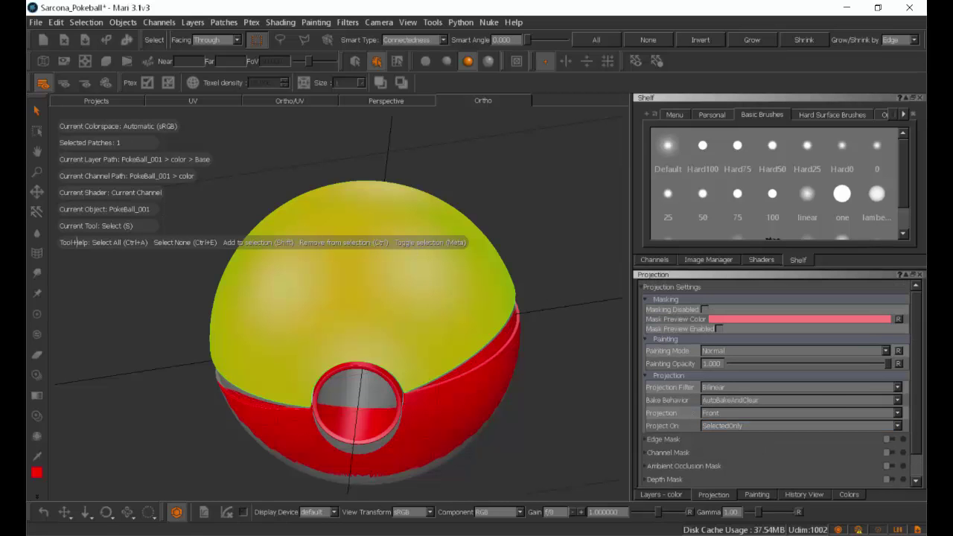
- Paint the remaining top and sides of the selected upper shell red and bake the strokes
click(36, 314)
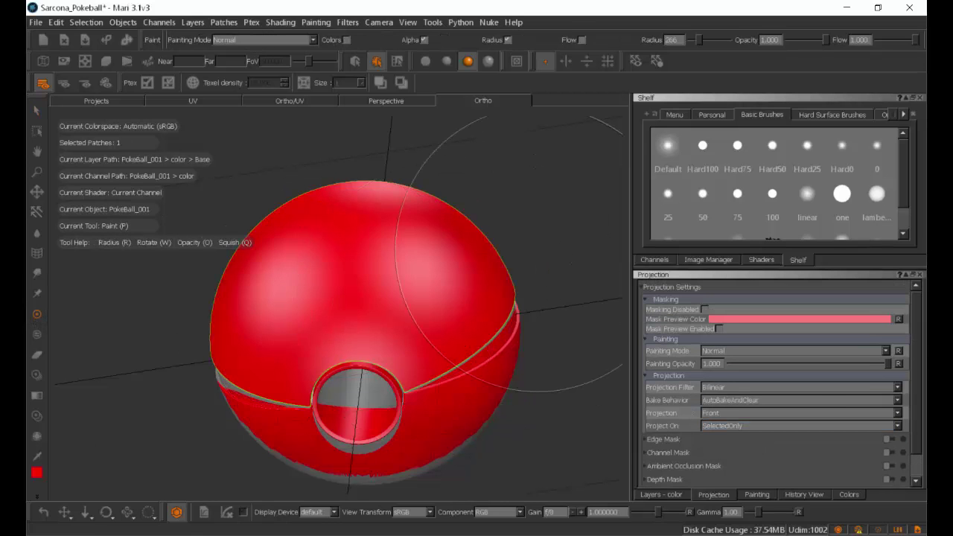
mouse_move(539, 250)
alt+mouse_down()
mouse_move(513, 327)
mouse_move(493, 313)
alt+mouse_up()
alt+middle_drag(497, 234, 549, 365)
drag(506, 249, 300, 197)
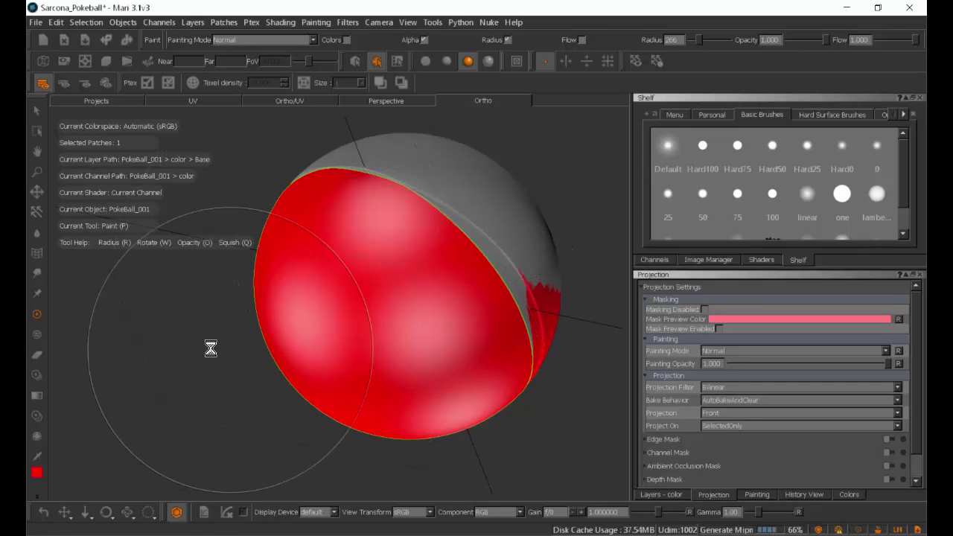
alt+drag(232, 347, 491, 276)
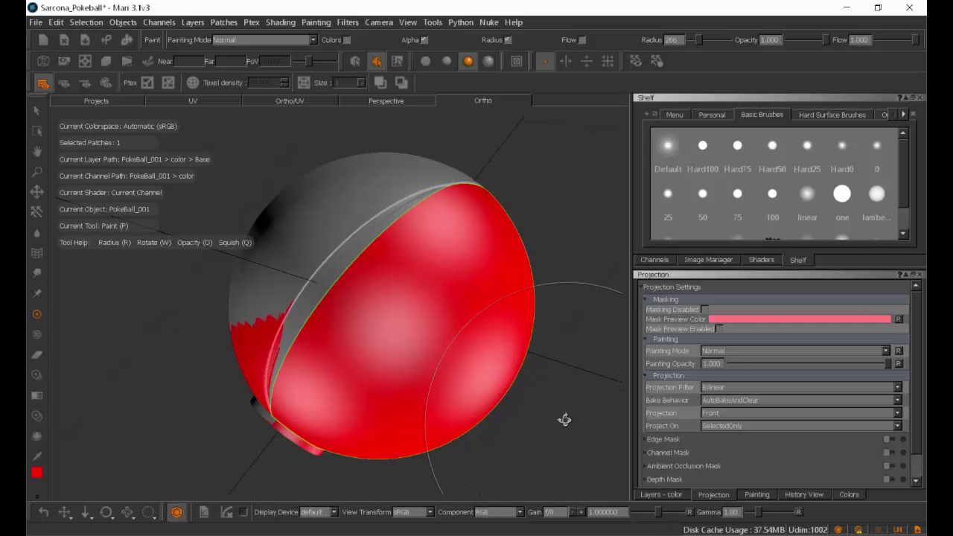
mouse_move(565, 420)
alt+mouse_down()
mouse_move(513, 221)
mouse_move(560, 215)
alt+mouse_up()
drag(441, 344, 462, 214)
key(b)
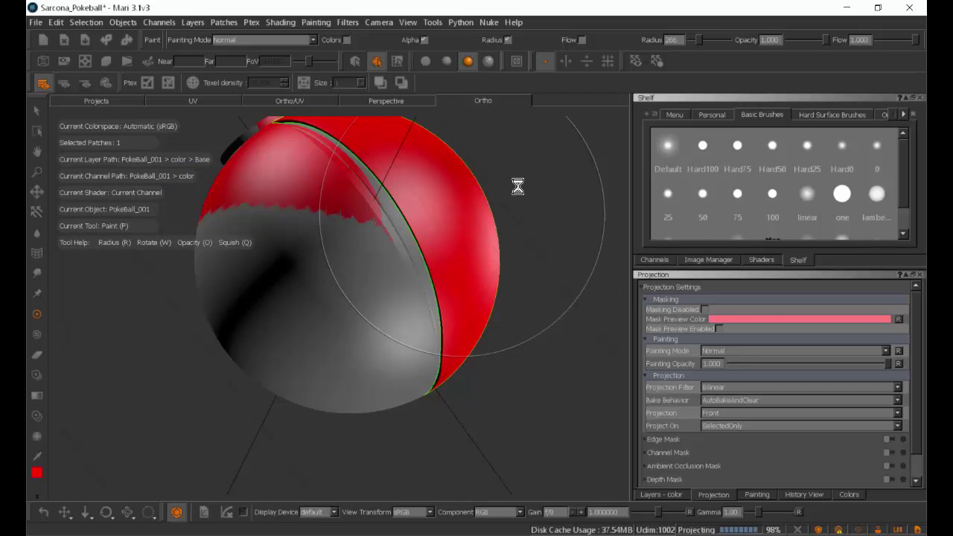
- Examine the red paint coverage on both shells from several sides of the ball
alt+drag(516, 225, 543, 275)
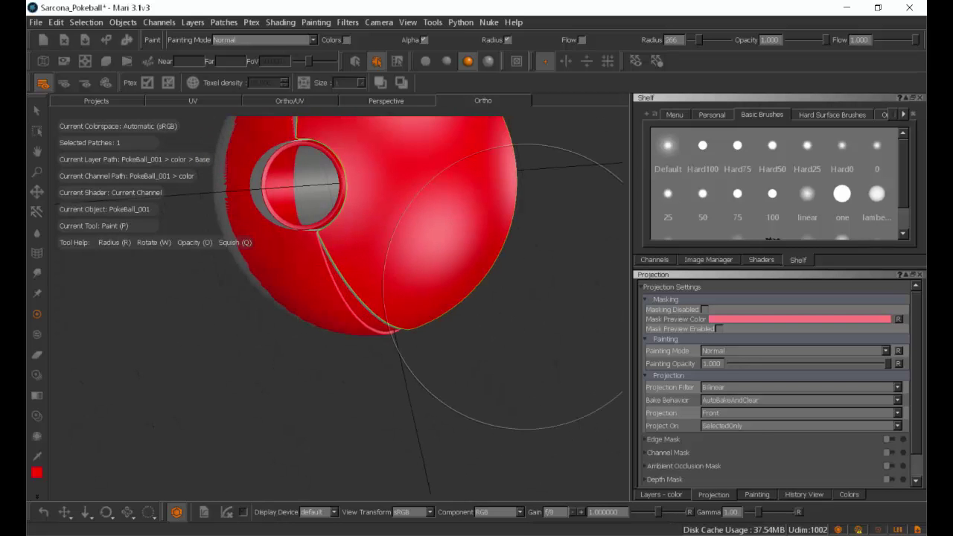
alt+middle_drag(541, 195, 515, 293)
alt+right_drag(509, 300, 517, 296)
key(F1)
key(F2)
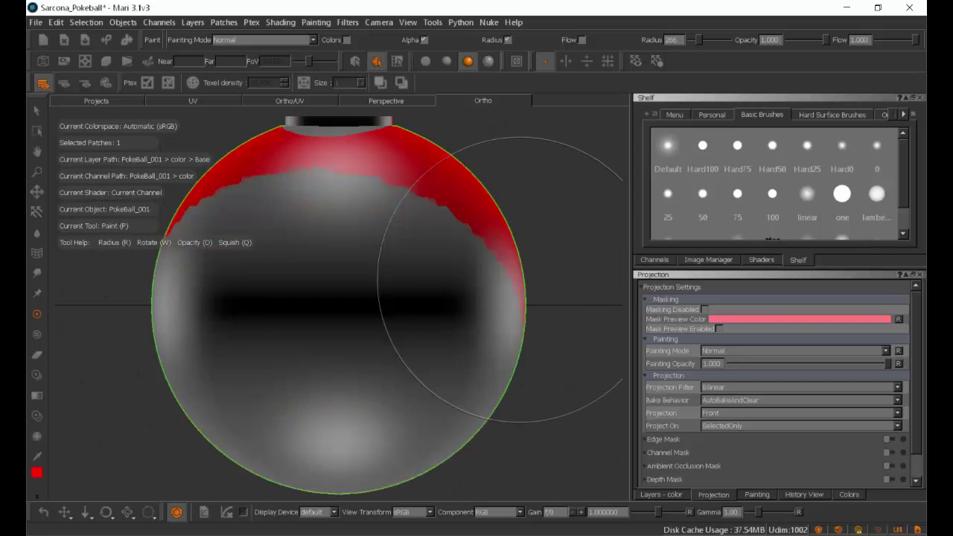
key(F3)
alt+right_drag(547, 263, 493, 283)
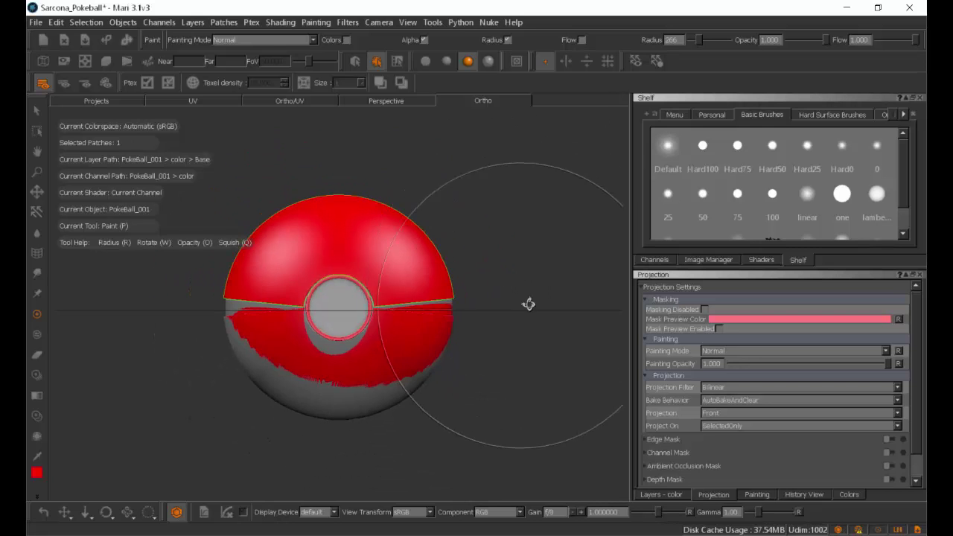
mouse_move(529, 304)
alt+mouse_down()
mouse_move(553, 301)
mouse_move(513, 311)
alt+mouse_up()
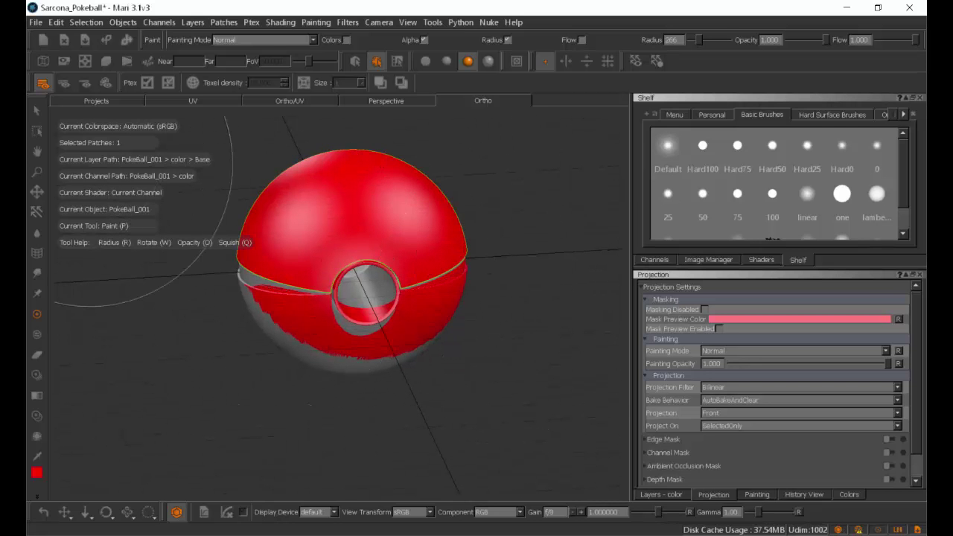
- Select the lower shell patch and set the foreground paint color to blue (0.000, 0.553, 1.000)
click(36, 110)
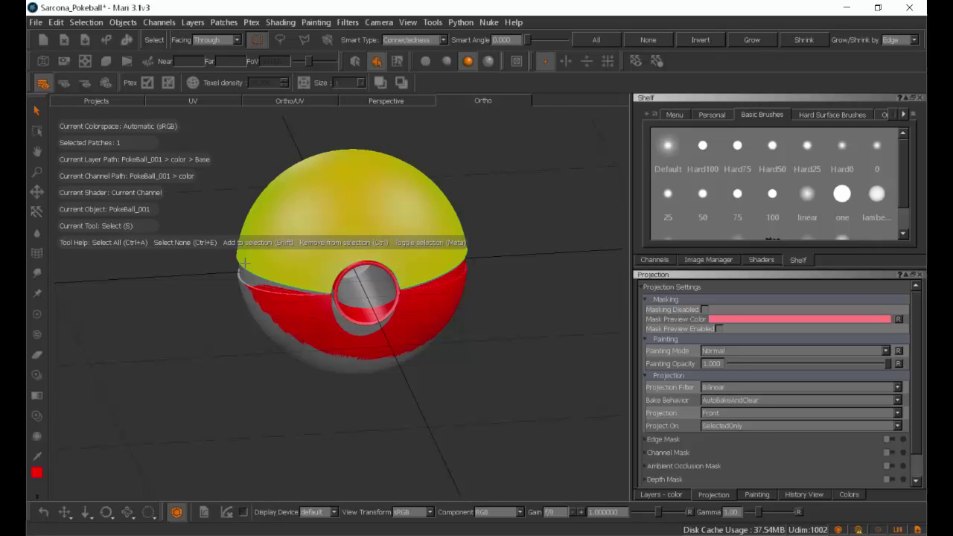
click(295, 344)
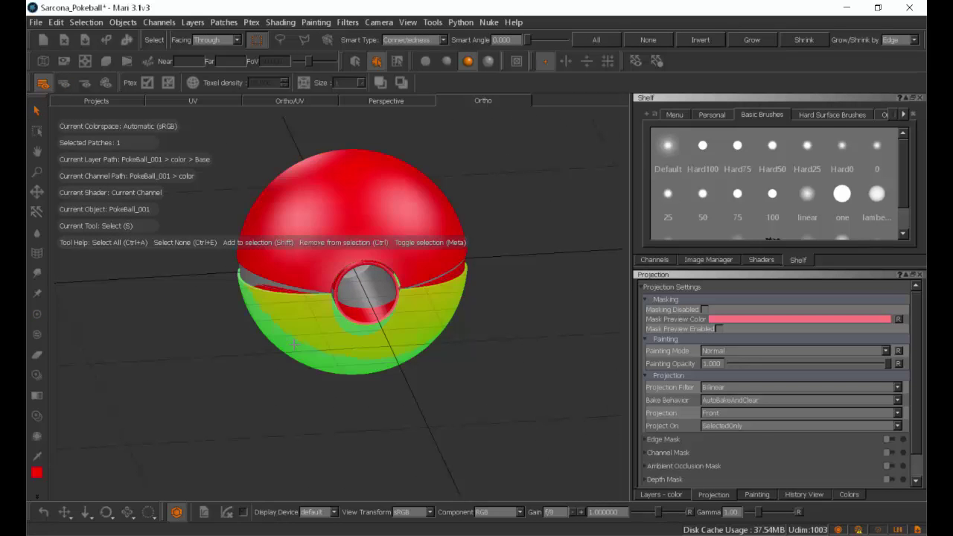
click(38, 314)
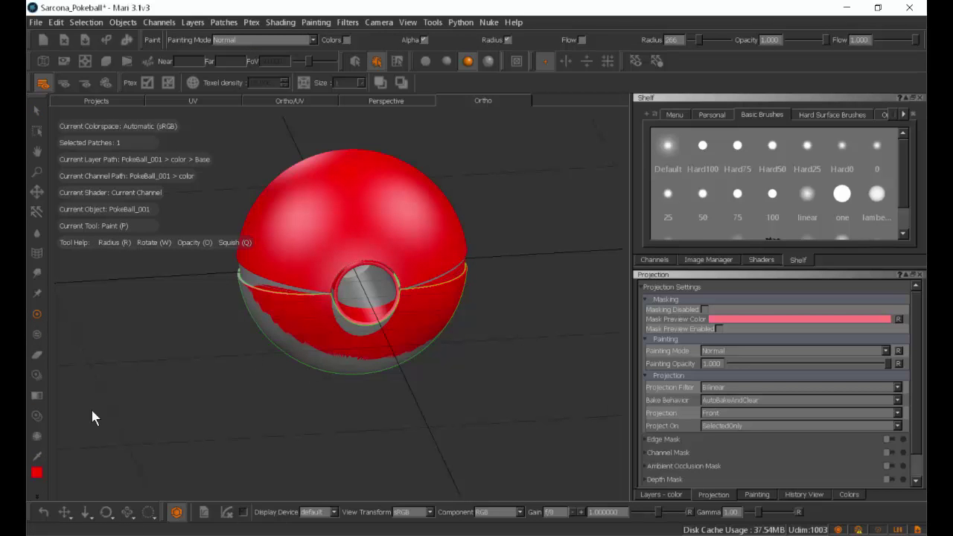
click(31, 472)
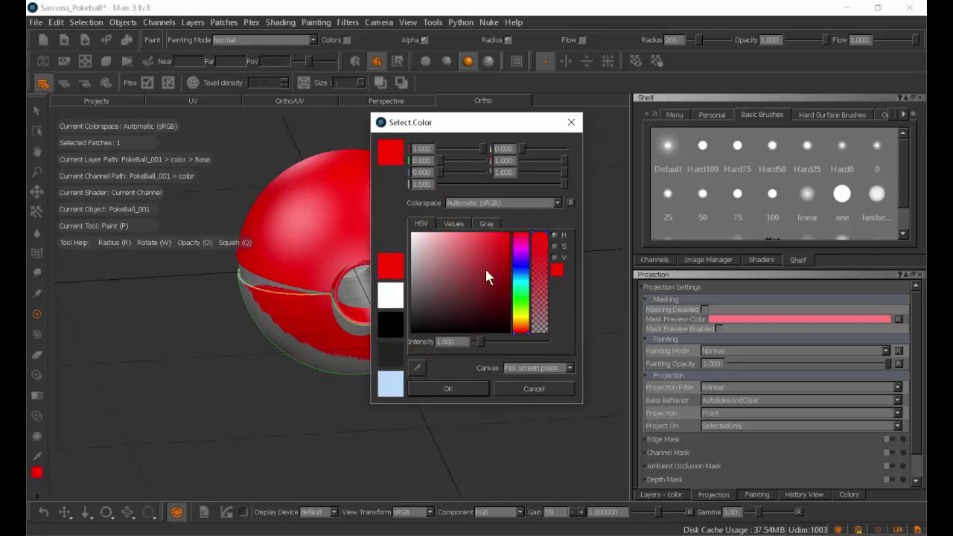
click(521, 274)
drag(522, 274, 523, 275)
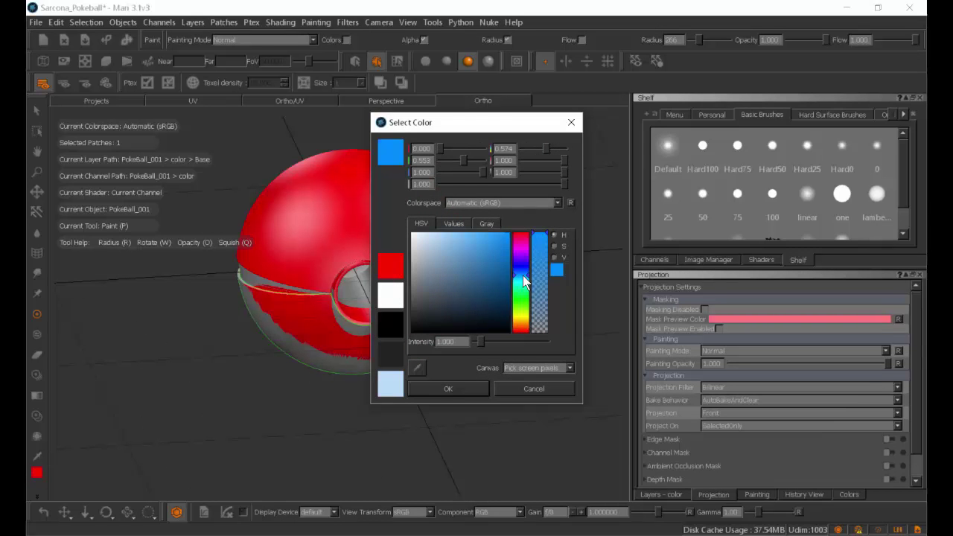
click(448, 390)
- Paint the selected lower shell blue all the way around, including its underside and back
drag(521, 365, 362, 319)
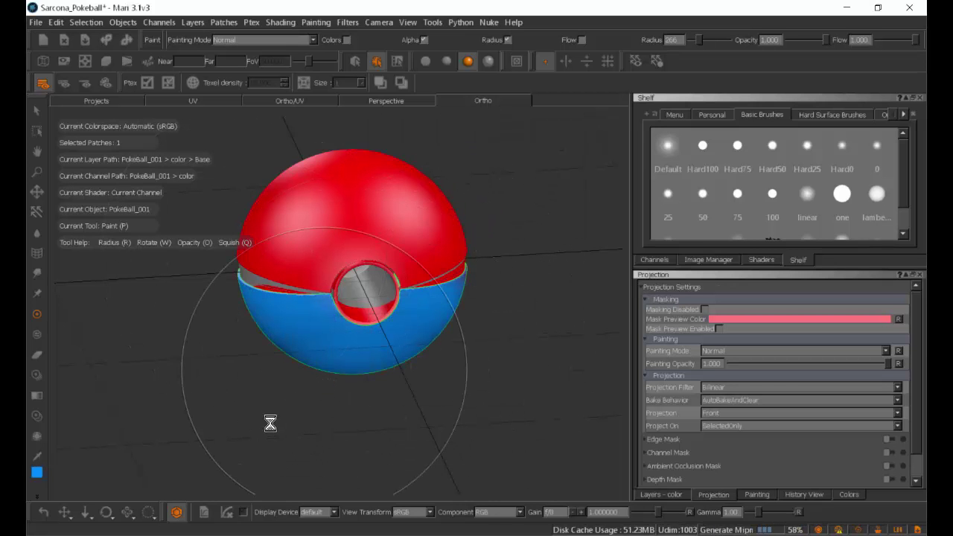
mouse_move(274, 402)
alt+mouse_down()
mouse_move(276, 370)
mouse_move(327, 246)
alt+mouse_up()
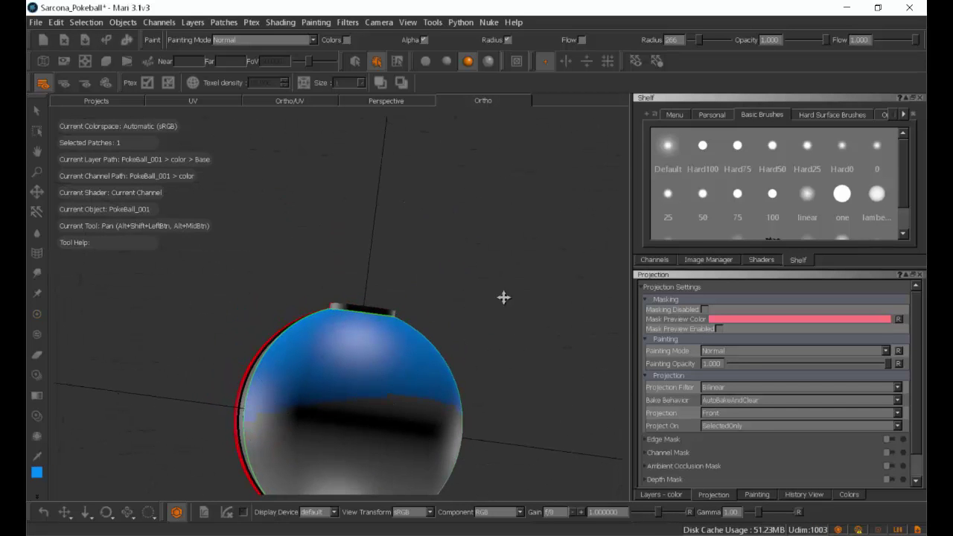
alt+middle_drag(501, 296, 470, 189)
mouse_move(394, 283)
mouse_down()
mouse_move(257, 311)
mouse_move(298, 312)
mouse_move(399, 280)
mouse_move(511, 309)
mouse_up()
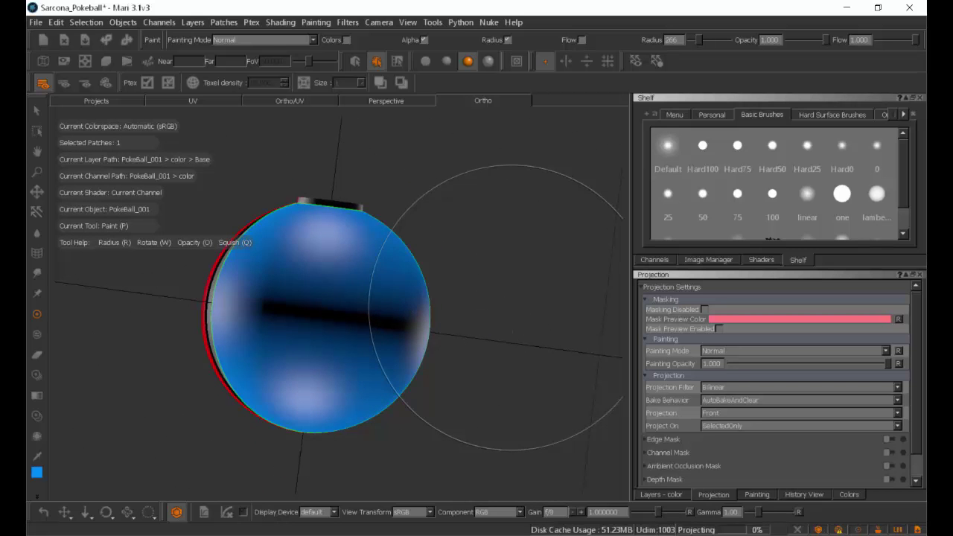
mouse_move(412, 312)
alt+mouse_down()
mouse_move(434, 319)
mouse_move(428, 283)
alt+mouse_up()
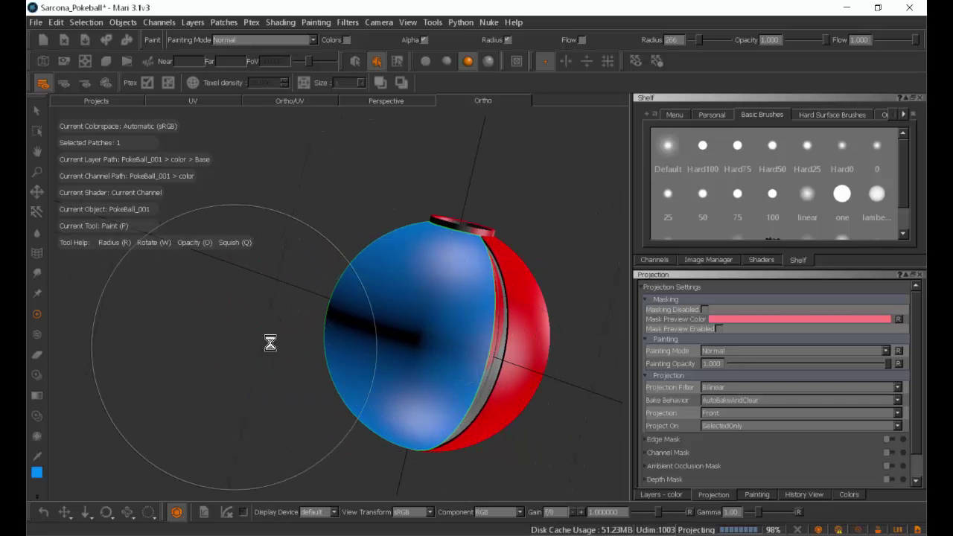
mouse_move(275, 335)
alt+mouse_down()
mouse_move(446, 285)
mouse_move(381, 357)
alt+mouse_up()
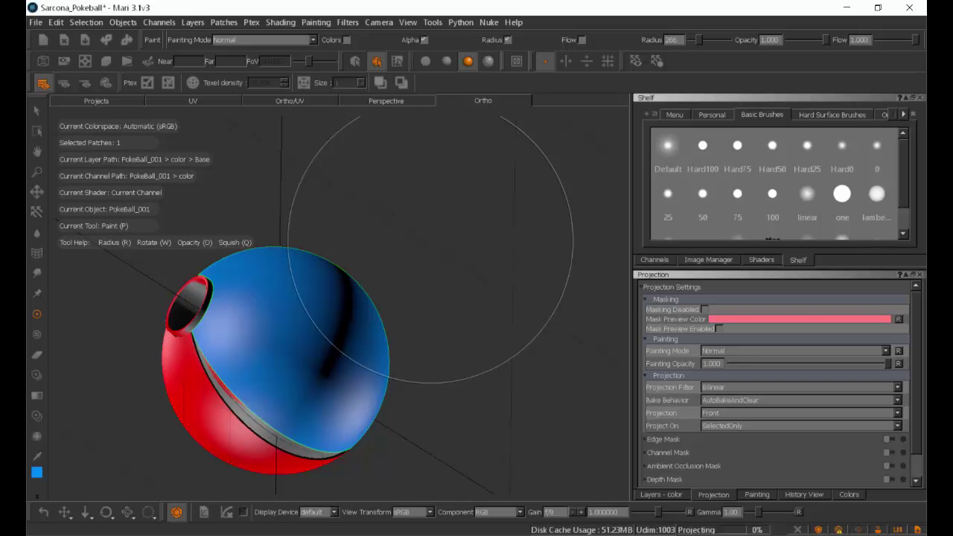
mouse_move(405, 250)
alt+mouse_down()
mouse_move(485, 365)
mouse_move(573, 332)
mouse_move(488, 318)
alt+mouse_up()
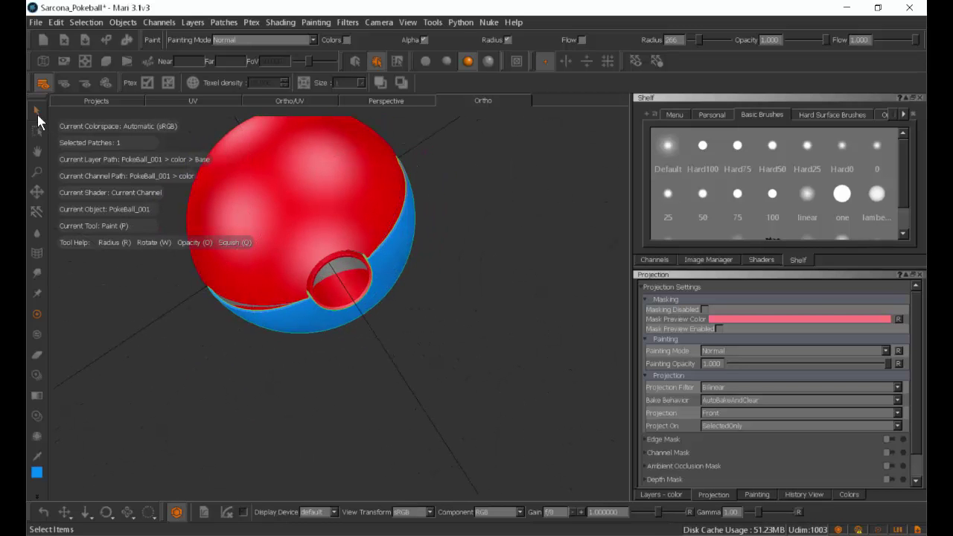
- Select the round button socket patch at the front of the ball and paint it black
click(37, 113)
click(343, 281)
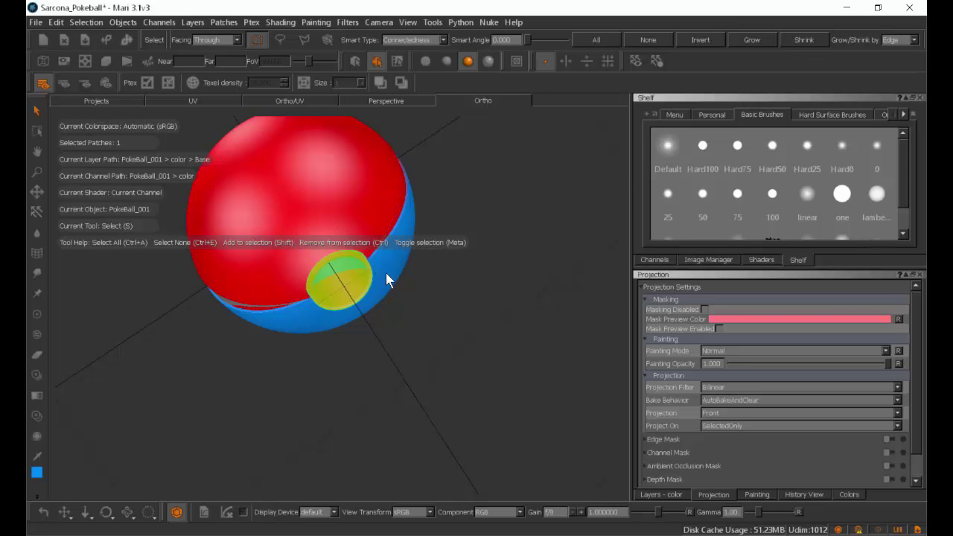
key(ctrl+slash)
drag(436, 282, 410, 317)
click(36, 314)
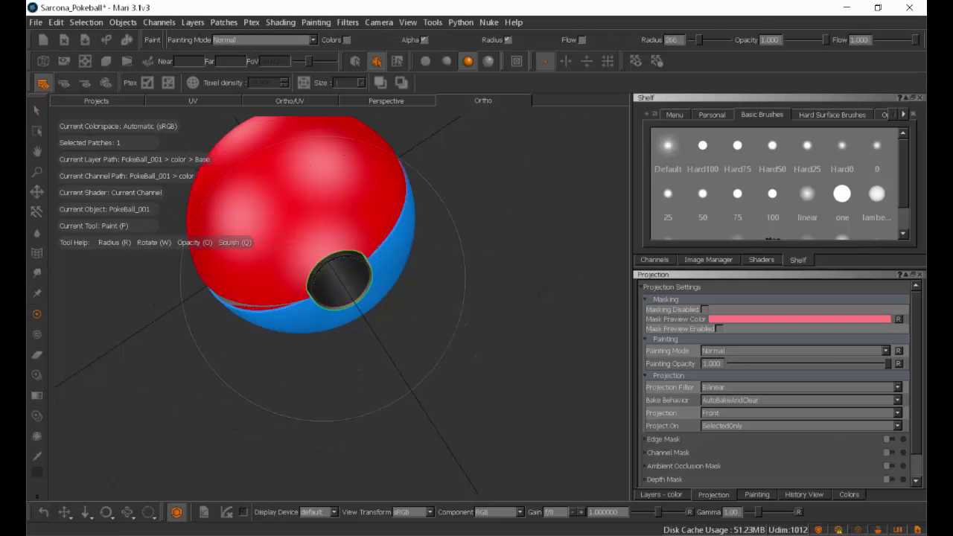
- Paint the inner walls and rim of the round button socket black from several angles
alt+drag(349, 377, 315, 340)
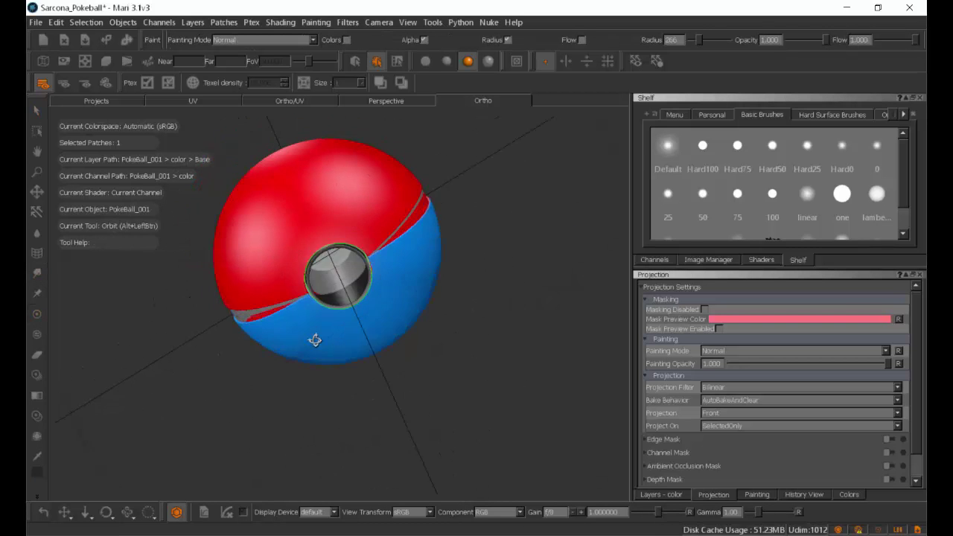
scroll(301, 327, up, 5)
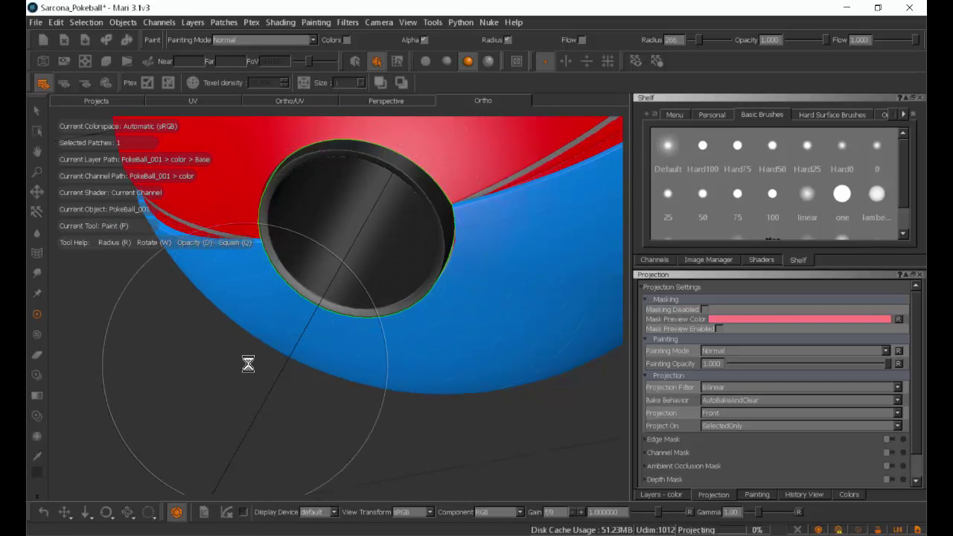
alt+drag(268, 360, 301, 332)
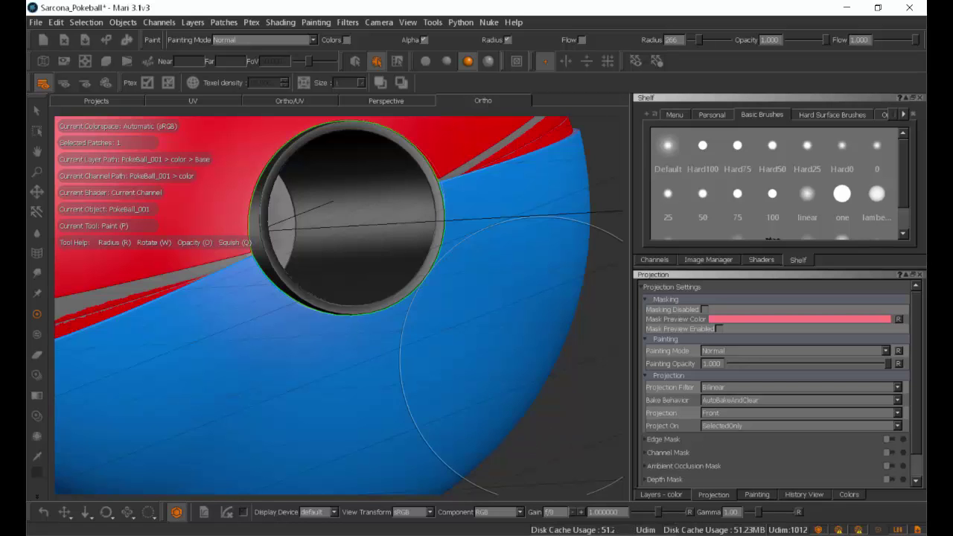
alt+drag(481, 432, 377, 218)
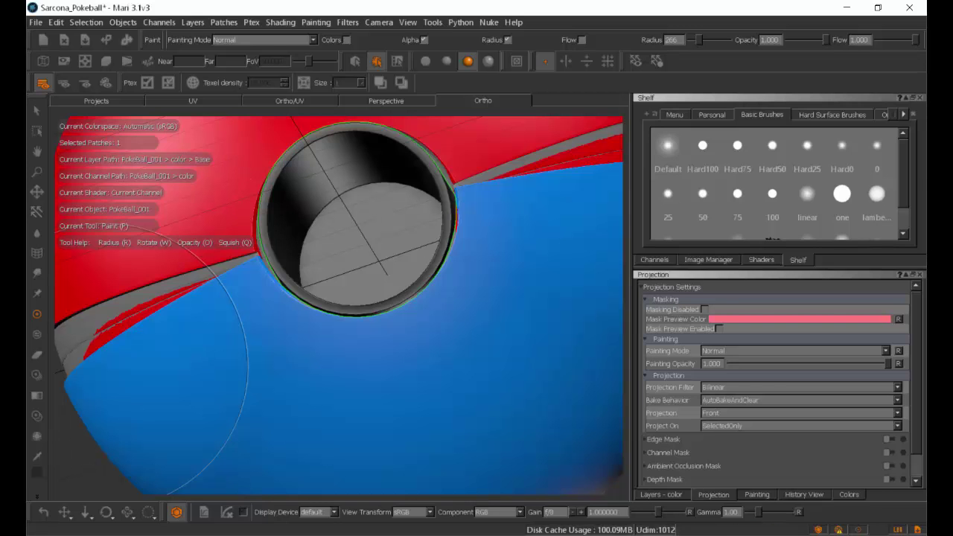
- Fill the remaining unpainted areas of socket patch 1012 with black in the UV view
click(199, 98)
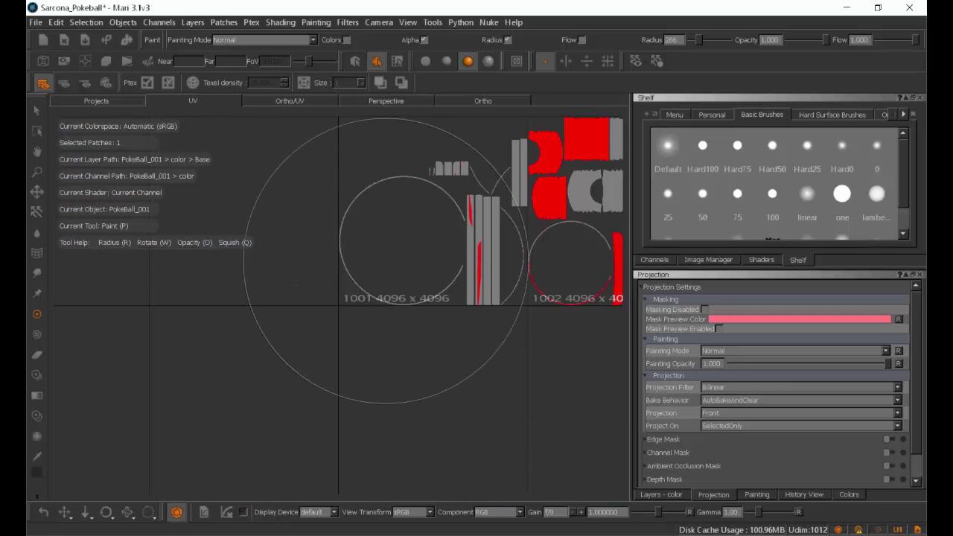
alt+right_drag(469, 296, 407, 289)
alt+middle_drag(462, 287, 349, 407)
alt+right_drag(327, 366, 402, 361)
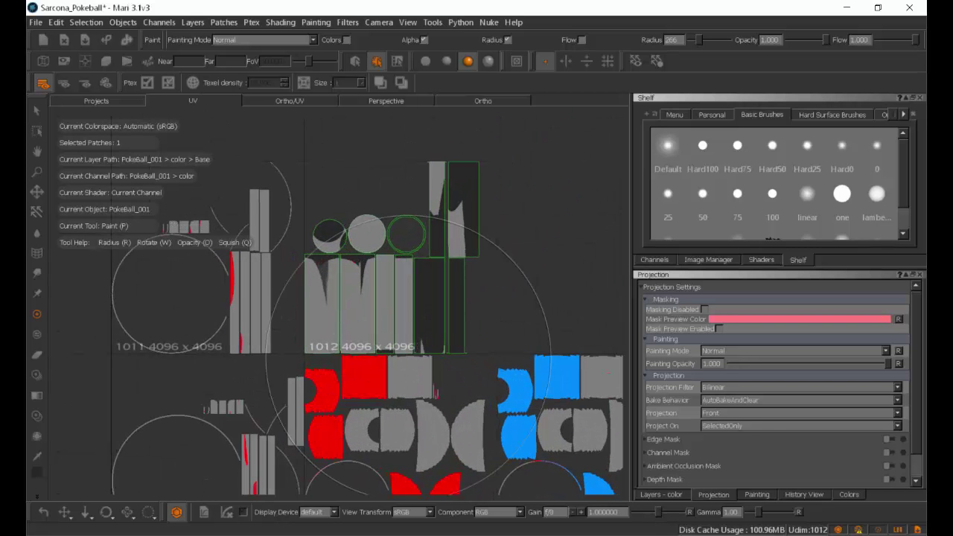
drag(474, 223, 320, 236)
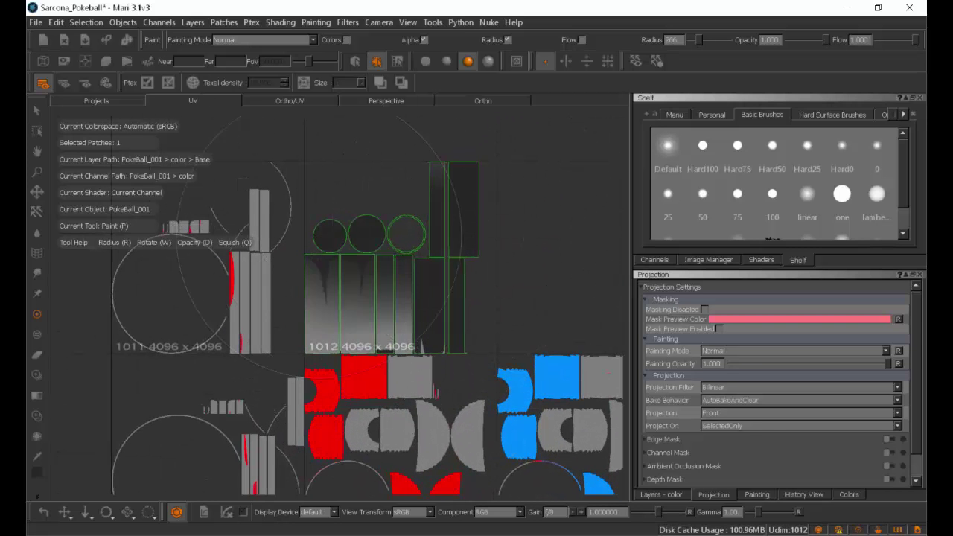
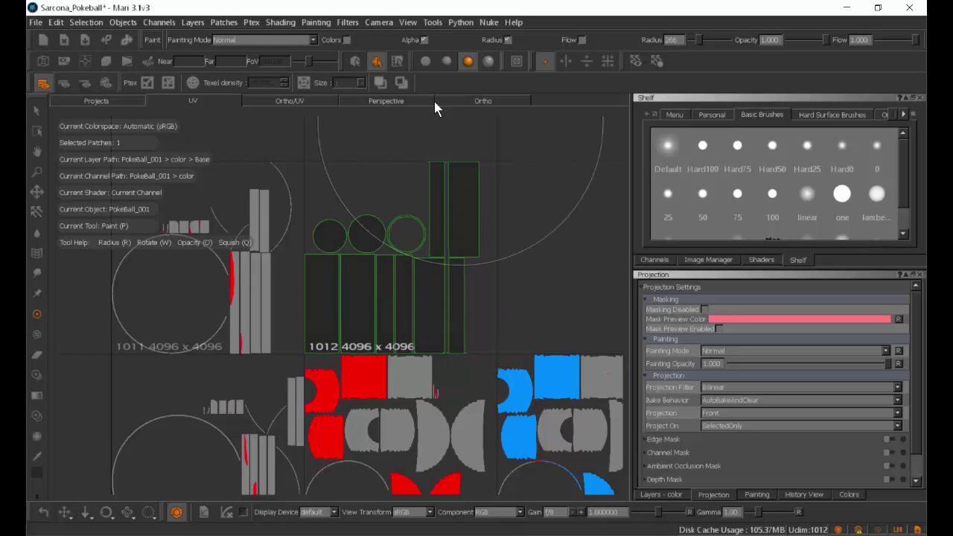
- Select patches 1011 and 1001 in the UV view and set the foreground paint color to light gray (0.824)
click(37, 112)
click(246, 305)
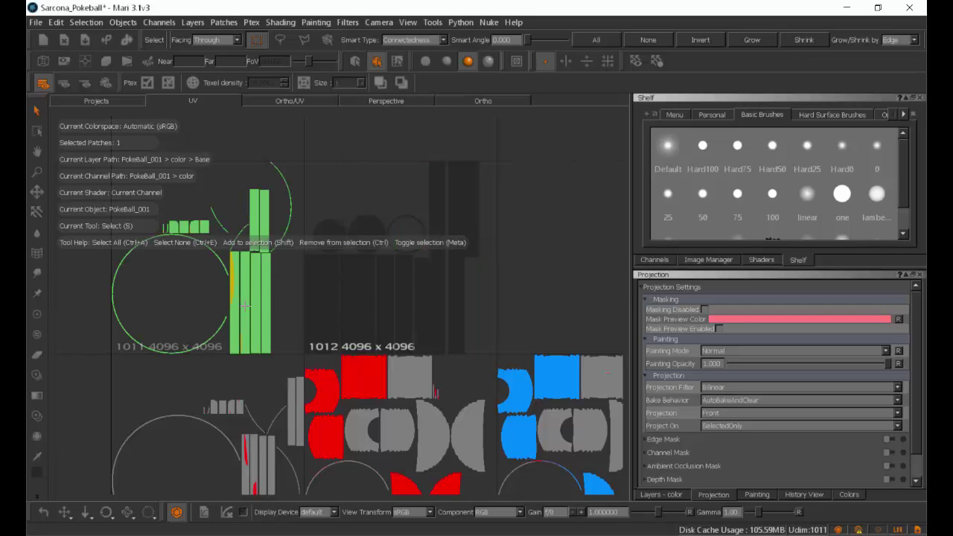
shift+click(246, 450)
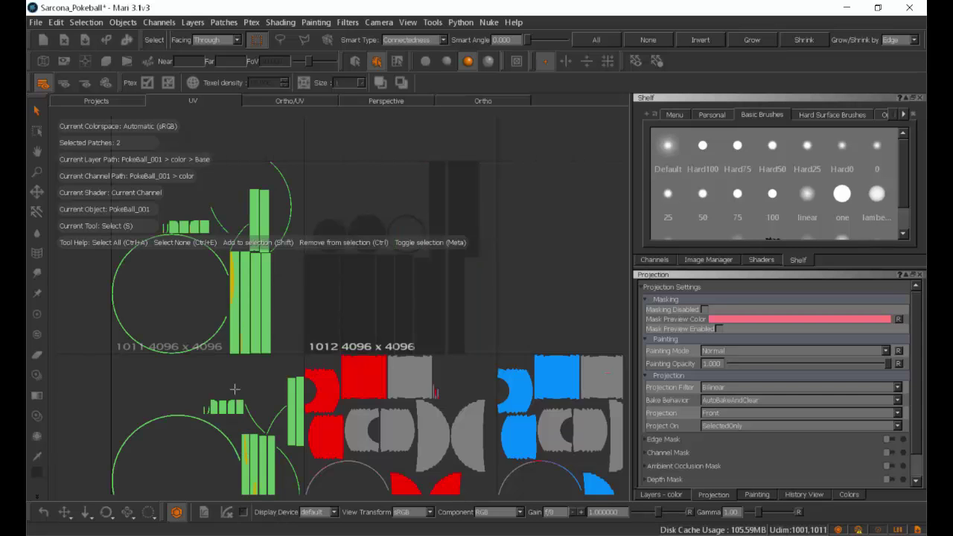
alt+right_drag(235, 390, 245, 368)
alt+middle_drag(245, 368, 299, 320)
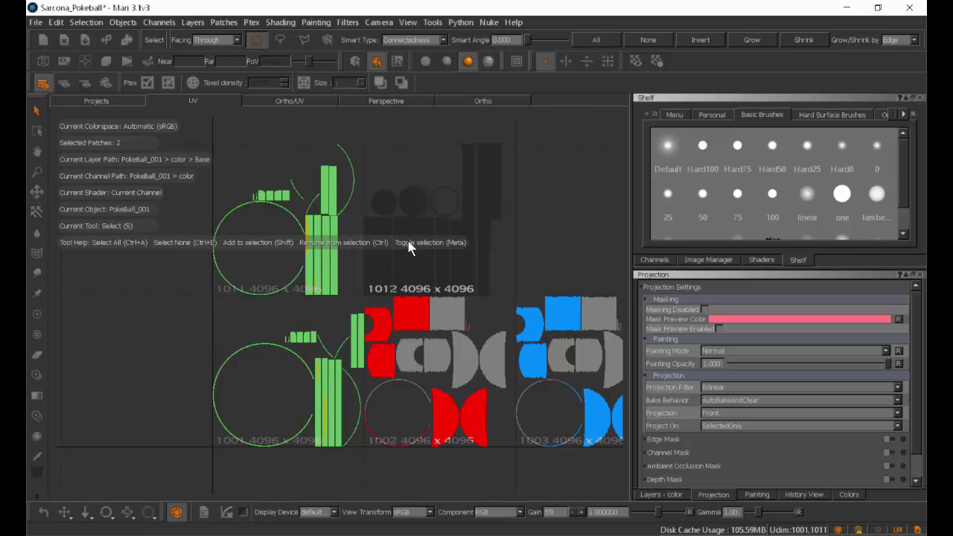
drag(416, 257, 404, 251)
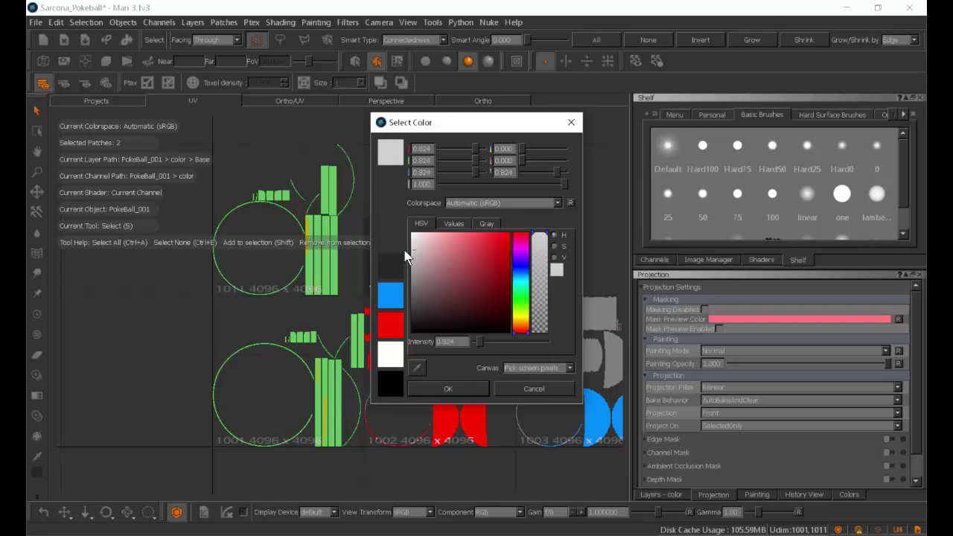
click(430, 388)
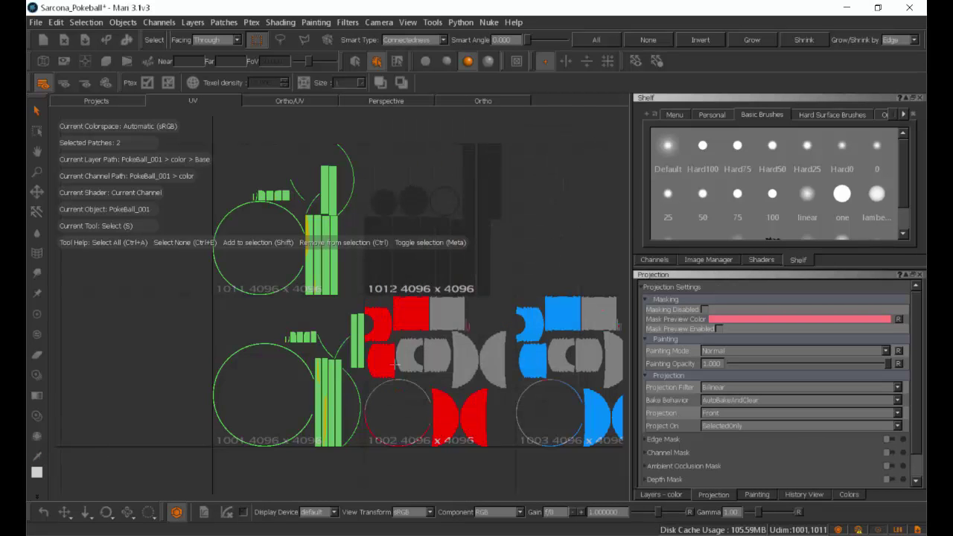
- Try to paint patches 1001 and 1011 light gray, moving the selection to patch 1002 without baking first
click(36, 314)
drag(322, 246, 335, 239)
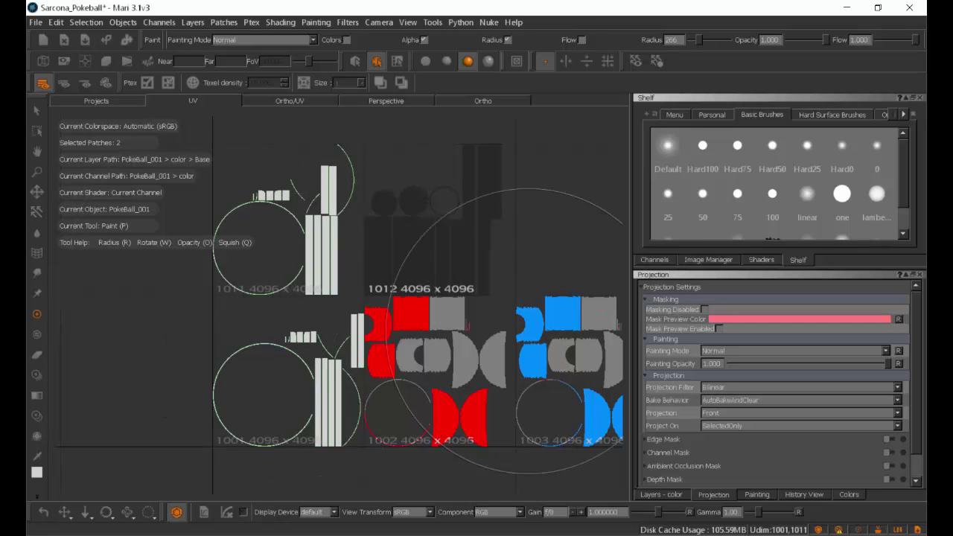
click(37, 110)
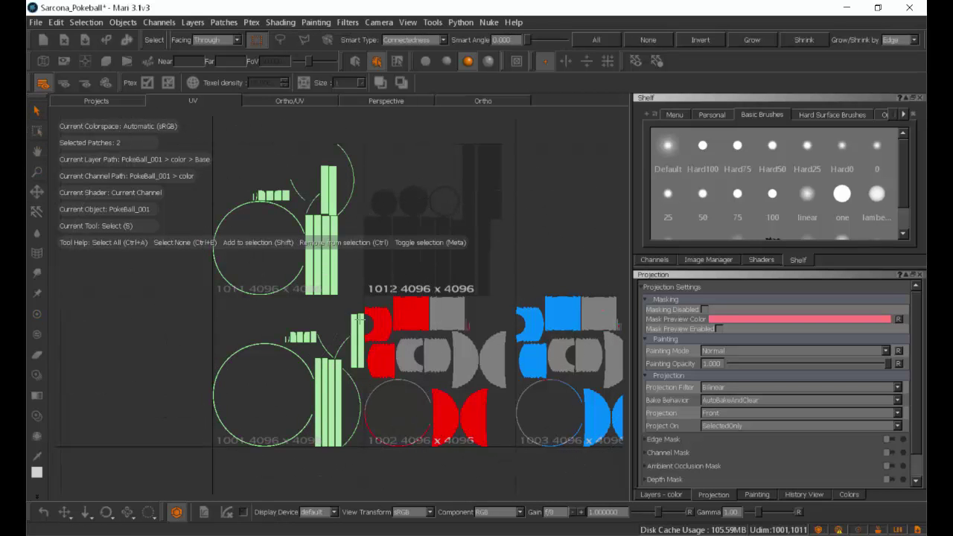
click(411, 313)
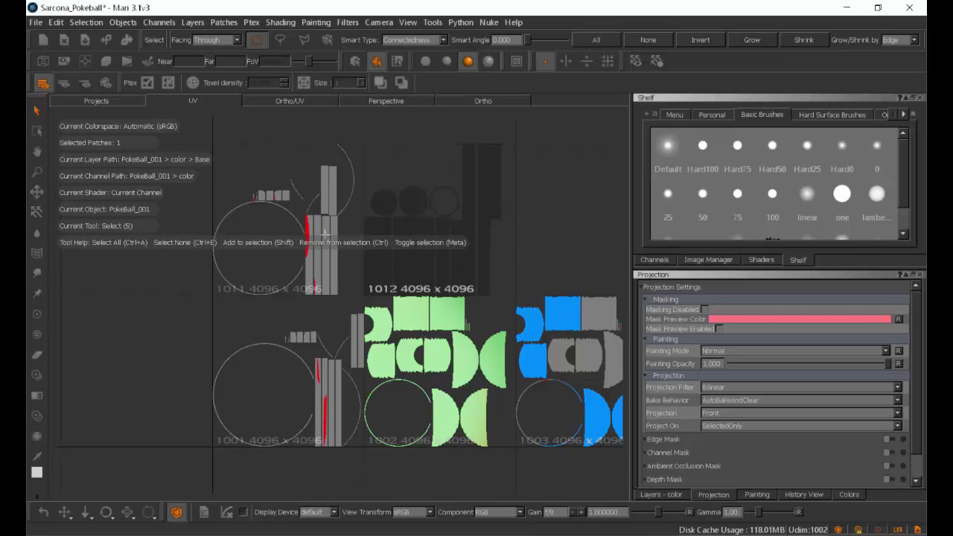
- Reselect patches 1011 and 1001, cover them completely with light gray paint and bake it
click(312, 255)
shift+click(329, 396)
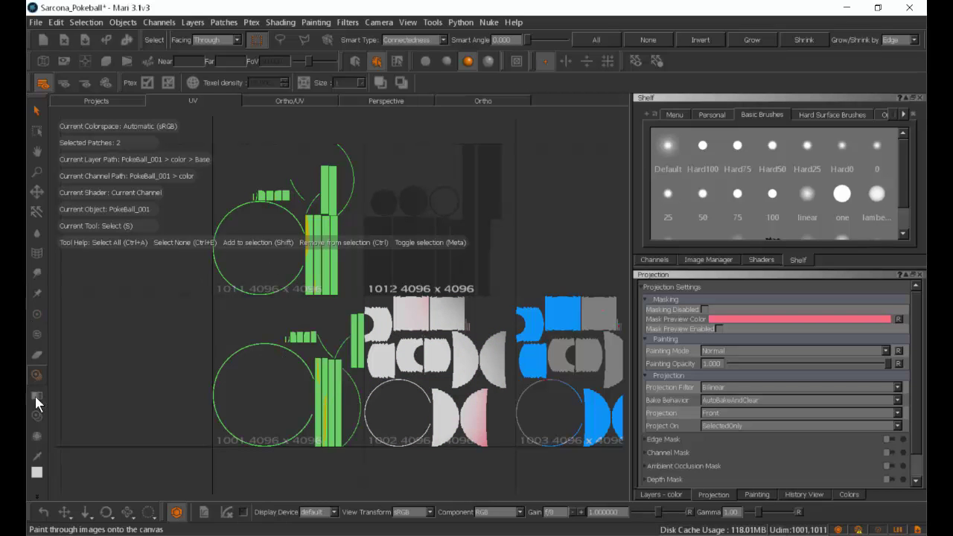
click(36, 314)
mouse_move(265, 266)
mouse_down()
mouse_move(296, 380)
mouse_move(295, 252)
mouse_move(295, 419)
mouse_up()
key(b)
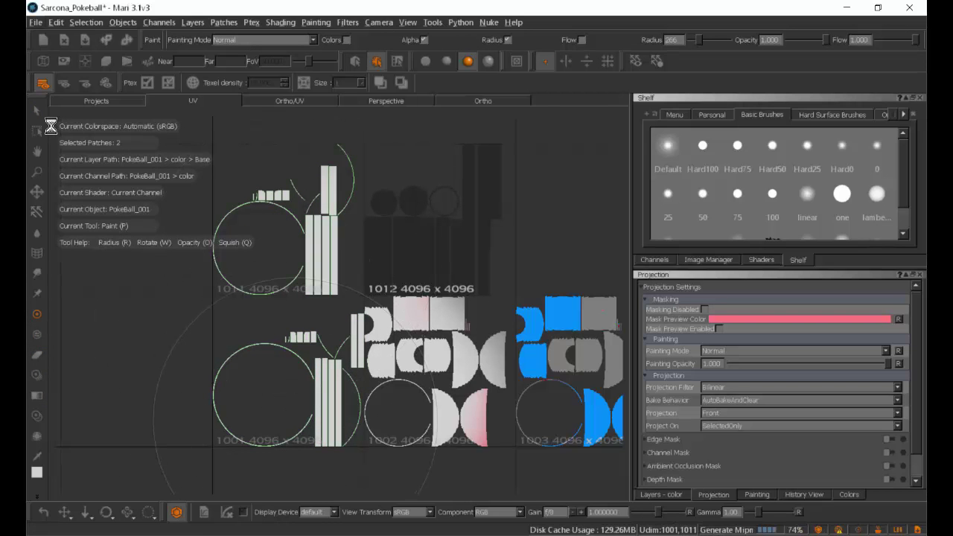
- Select upper shell patch 1002, set the paint color to red, cover the whole patch and bake the paint
click(36, 110)
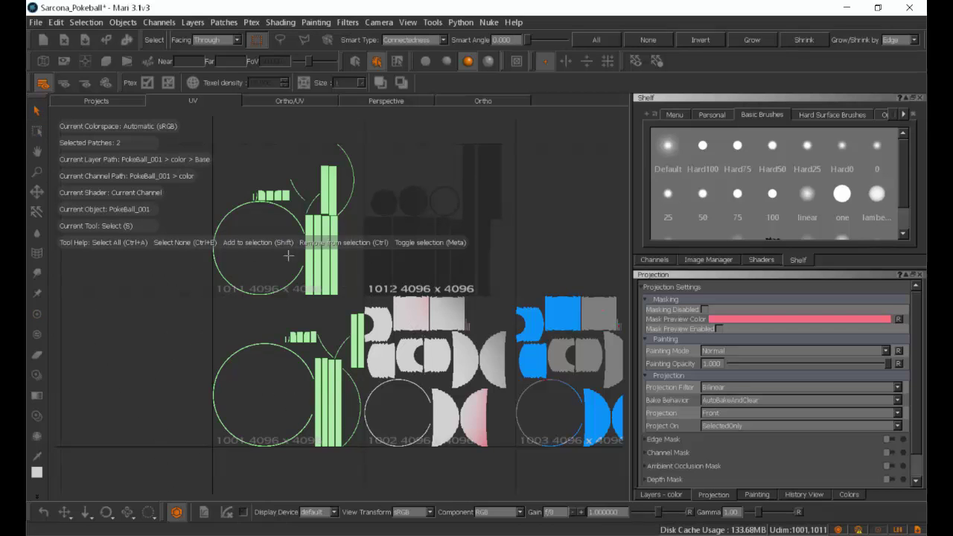
click(430, 330)
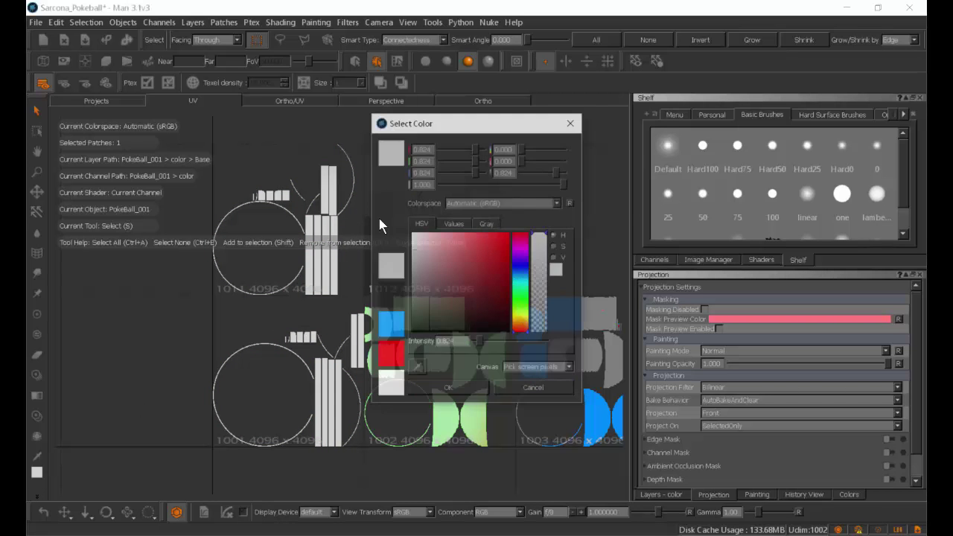
drag(479, 247, 512, 230)
click(448, 390)
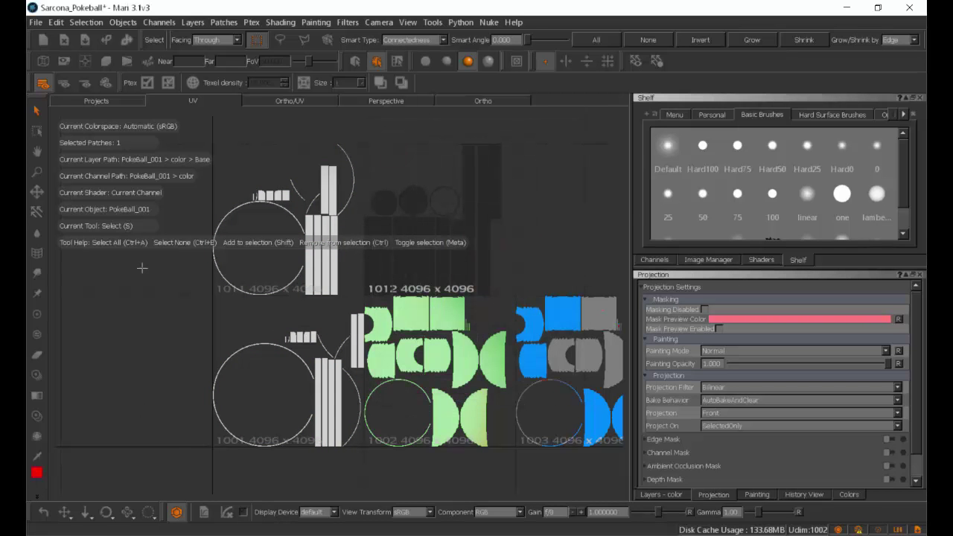
click(33, 312)
drag(455, 379, 503, 411)
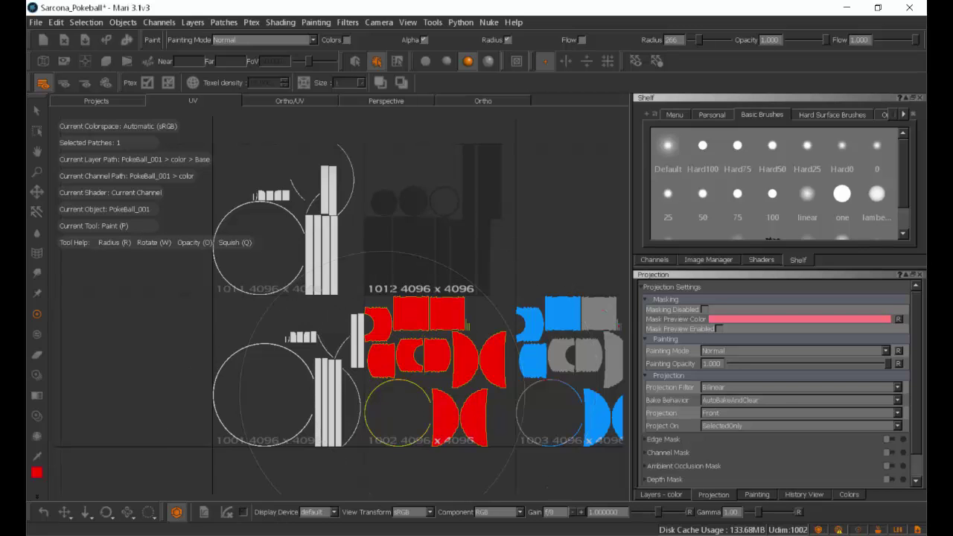
key(b)
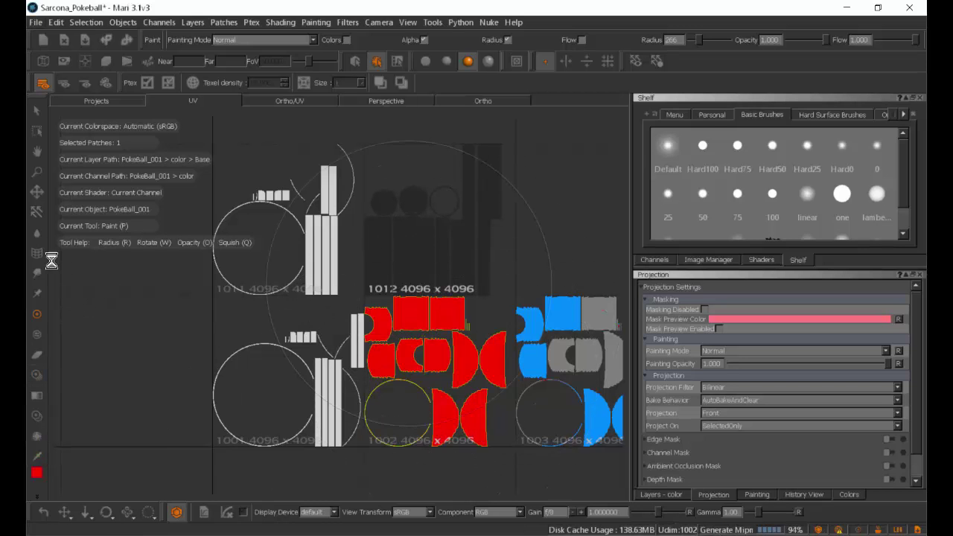
- Select lower shell patch 1003, sample its existing blue with the Eye Dropper and paint the whole patch blue
click(37, 110)
click(566, 318)
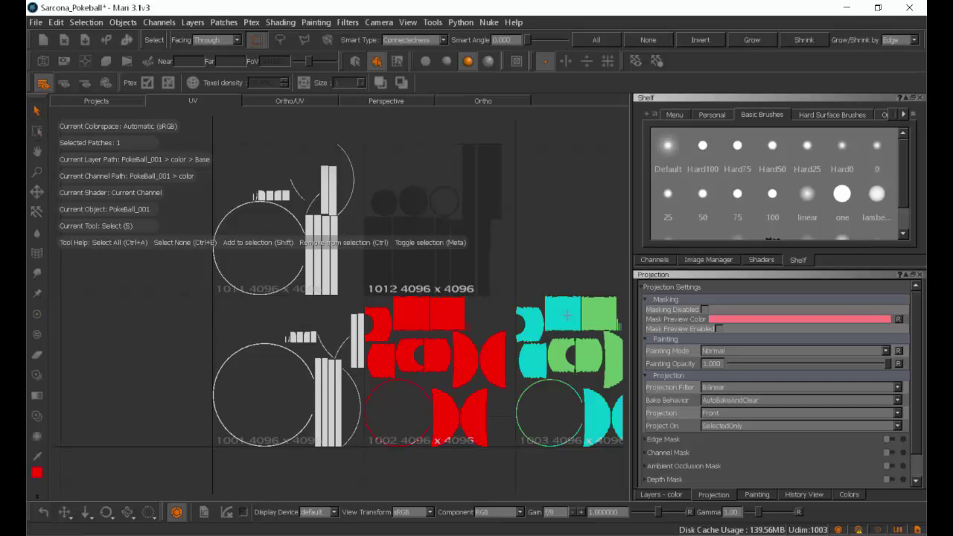
click(36, 454)
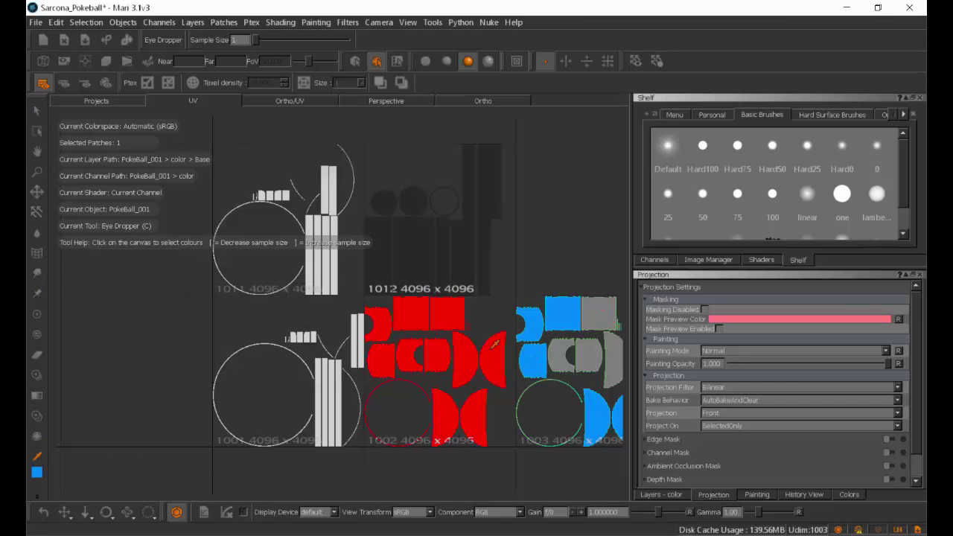
click(36, 313)
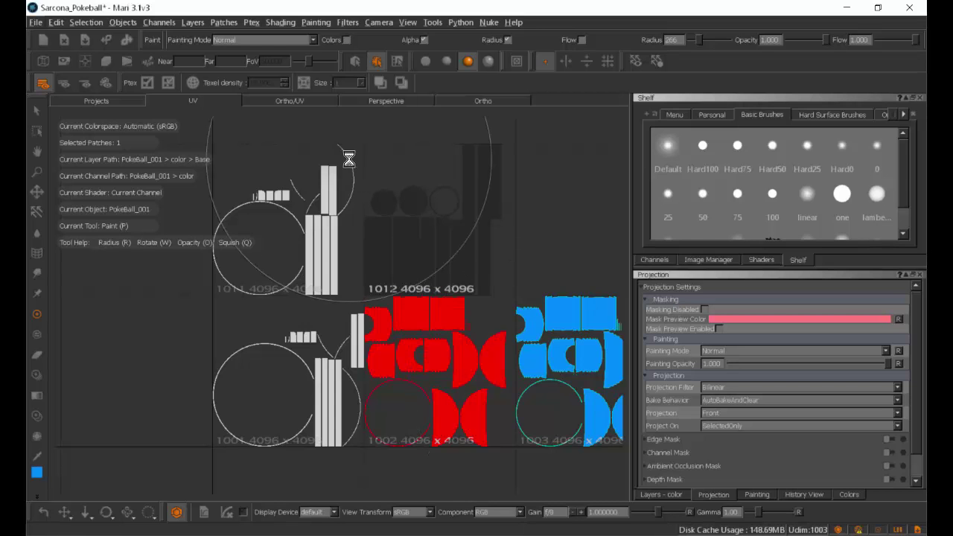
- Add a new paint layer above Base in the color channel and name it Metal, working in the Ortho view
click(480, 100)
scroll(528, 266, down, 8)
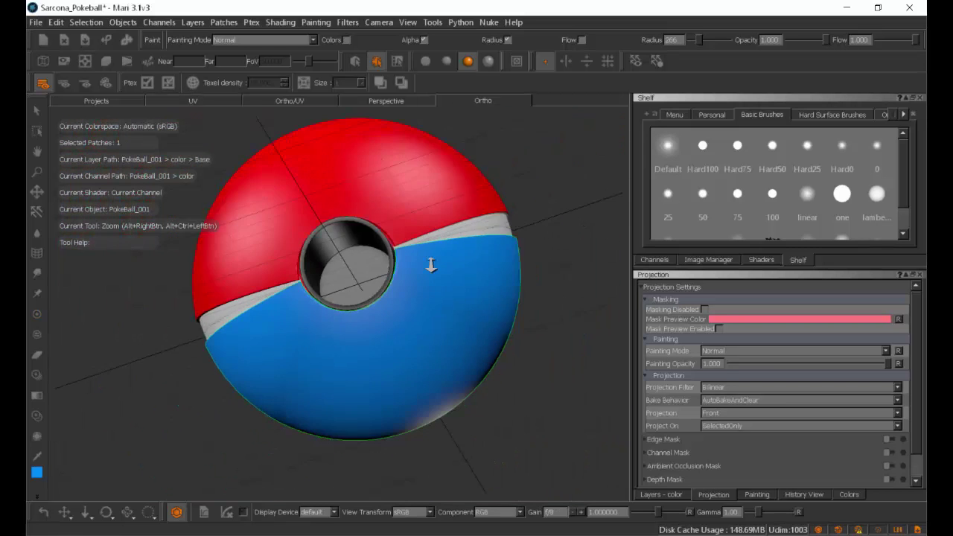
mouse_move(483, 258)
alt+mouse_down()
mouse_move(329, 292)
mouse_move(496, 285)
mouse_move(574, 208)
mouse_move(607, 239)
mouse_move(471, 258)
alt+mouse_up()
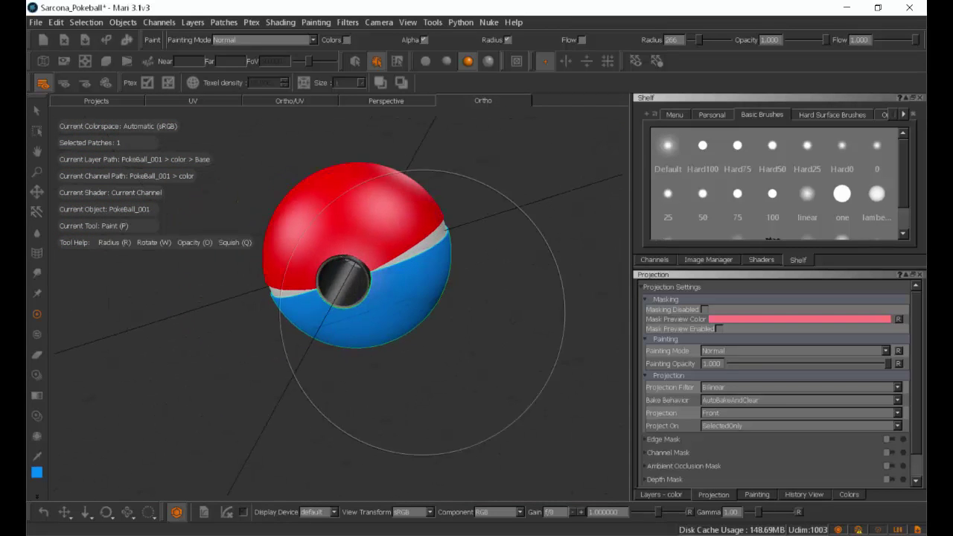
mouse_move(429, 331)
alt+right_down()
mouse_move(501, 329)
mouse_move(479, 320)
alt+right_up()
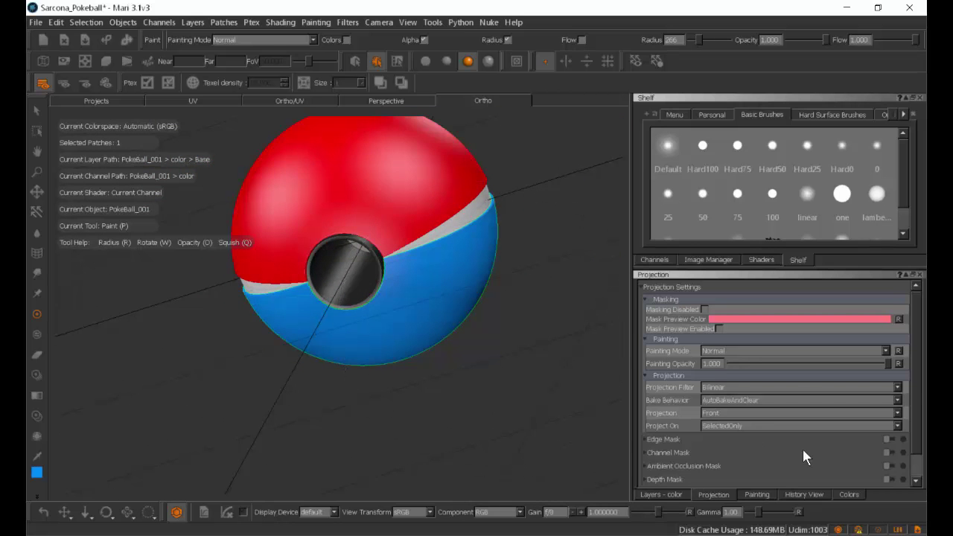
click(663, 495)
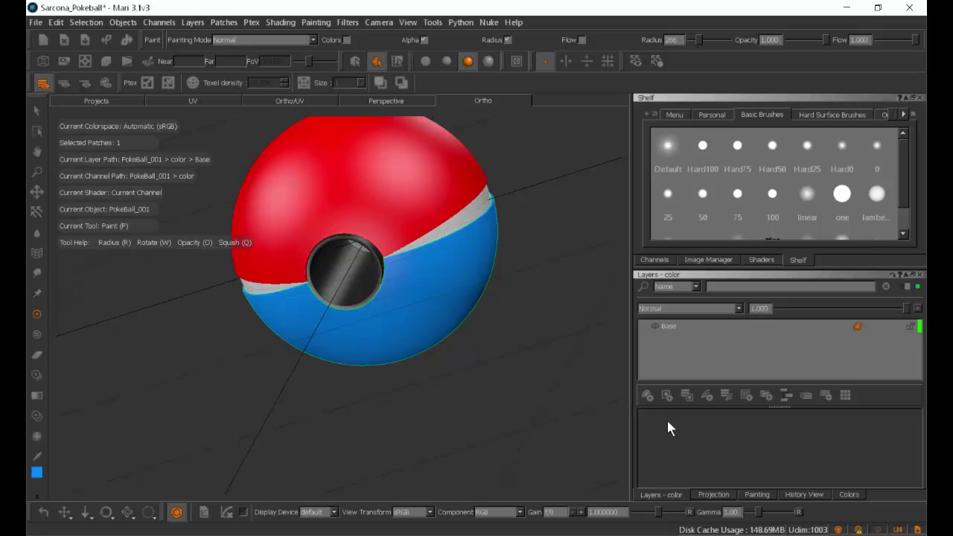
click(647, 397)
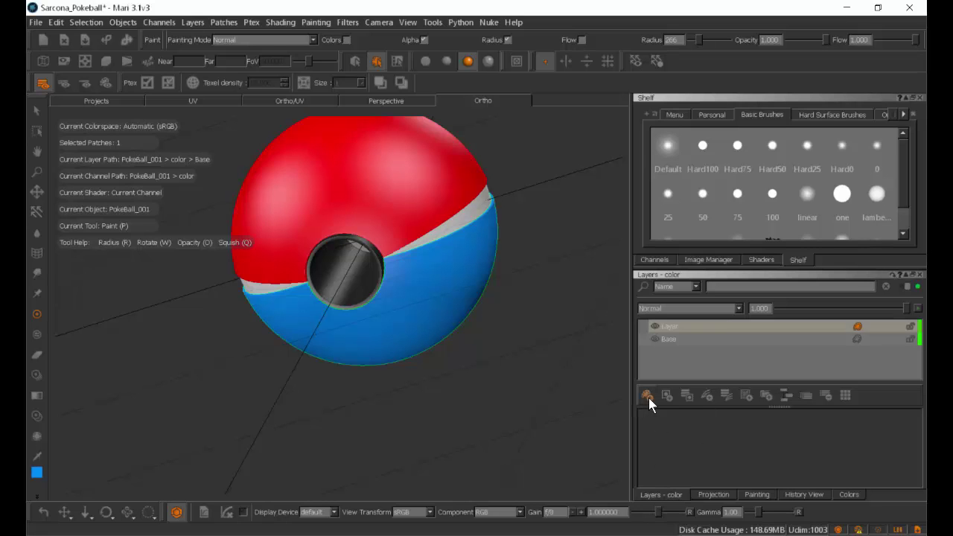
double_click(668, 329)
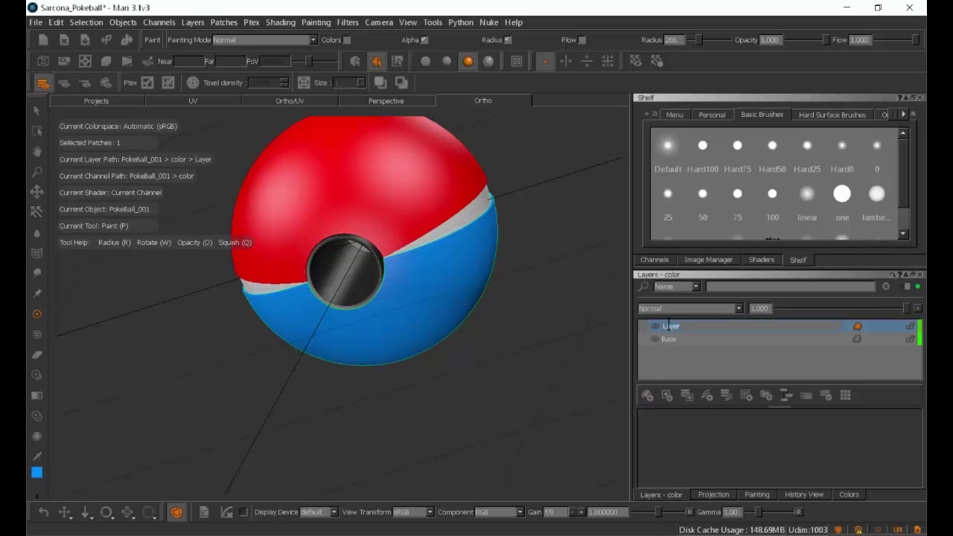
key(Return)
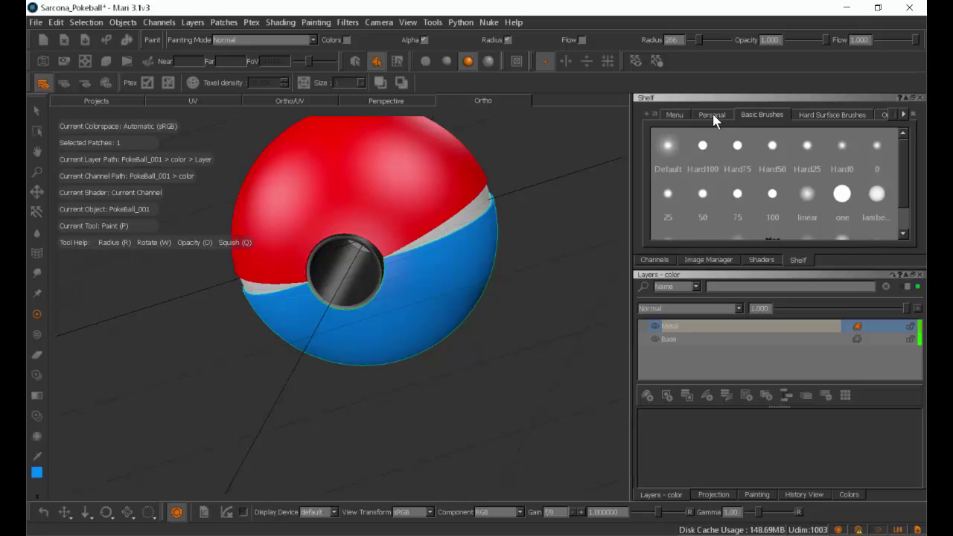
- Load the OilyDr… brush from the Hard Surface Brushes set for painting on the ball
click(818, 109)
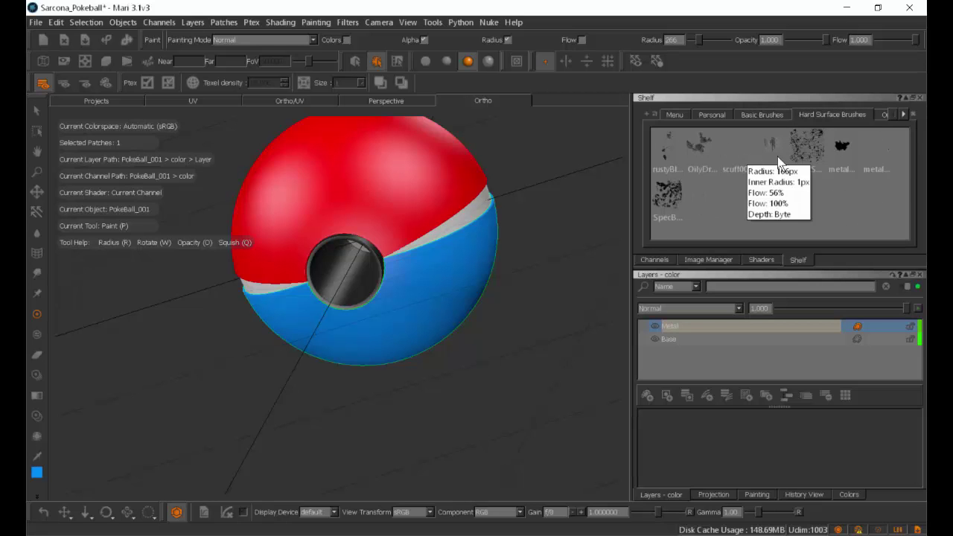
click(694, 150)
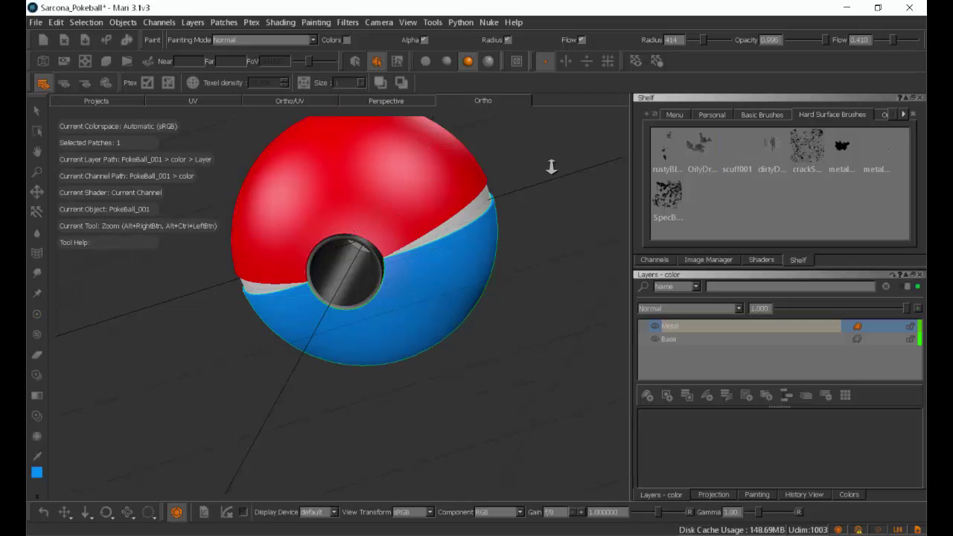
alt+right_drag(549, 166, 588, 172)
alt+middle_drag(465, 205, 477, 316)
alt+drag(476, 316, 481, 391)
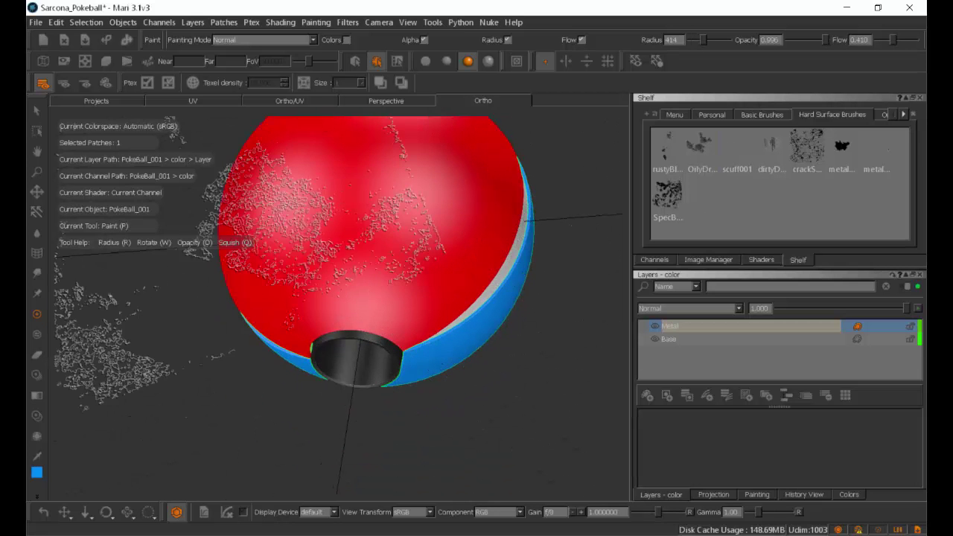
- Select all five patches of the ball and return to the Paint tool
click(37, 110)
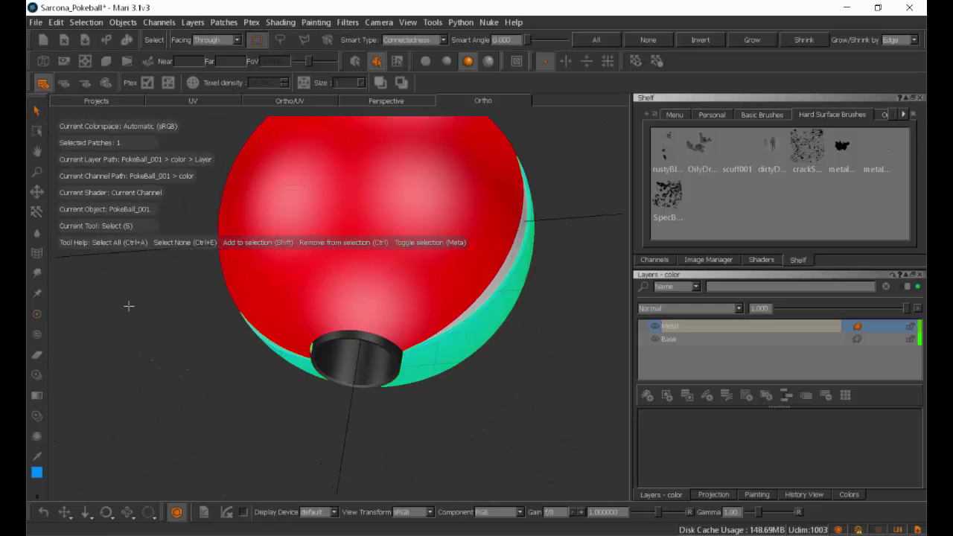
click(148, 306)
drag(599, 413, 139, 123)
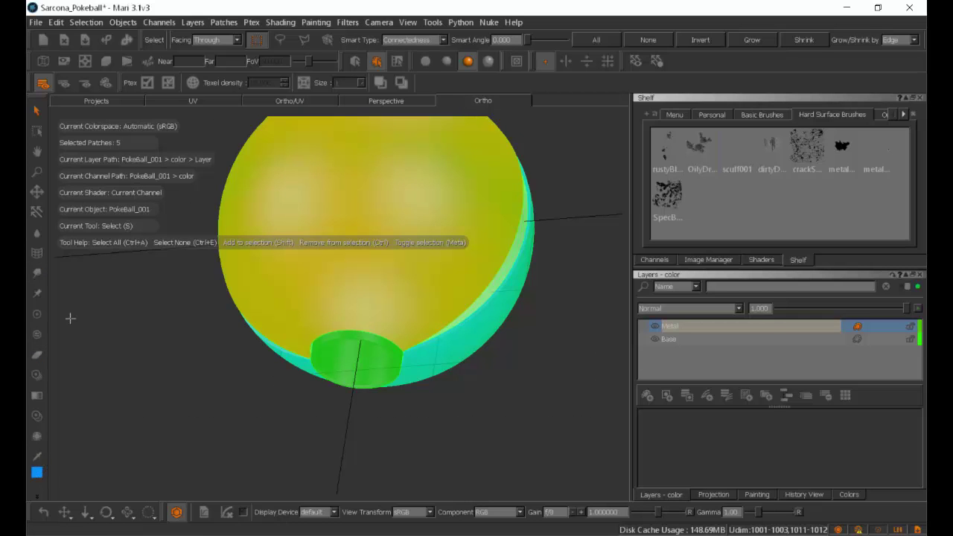
click(35, 315)
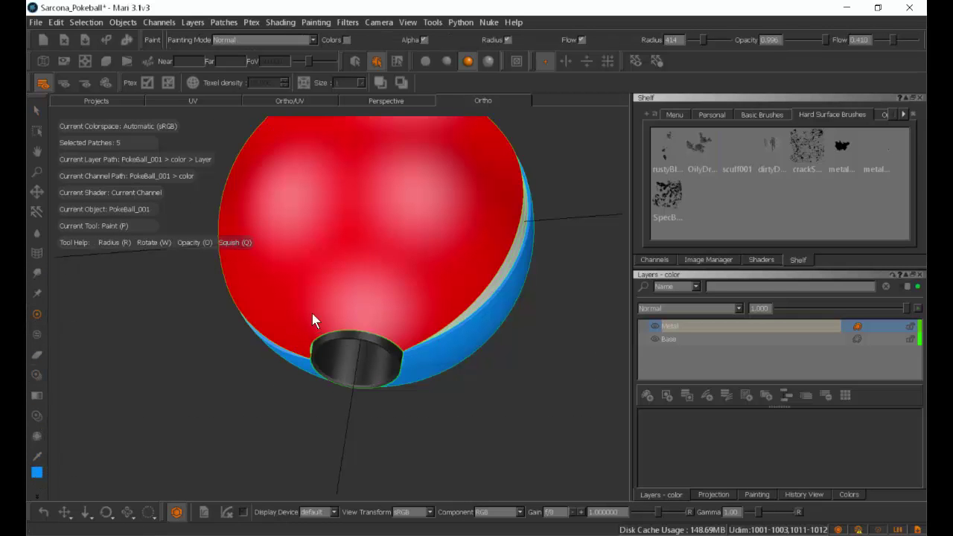
- Set the paint color to dark gray (0.267, 0.278, 0.287), try it on the red shell and undo the stroke
click(36, 472)
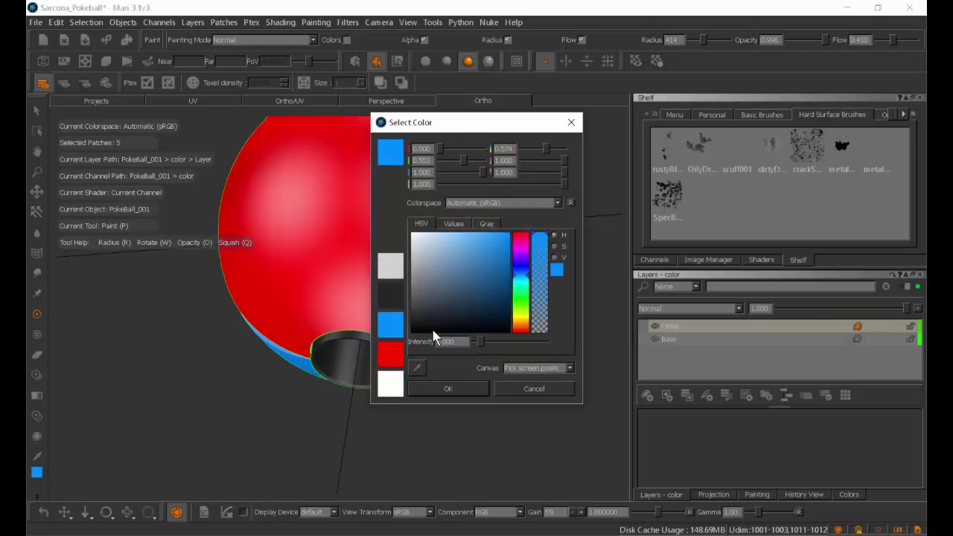
drag(432, 334, 418, 303)
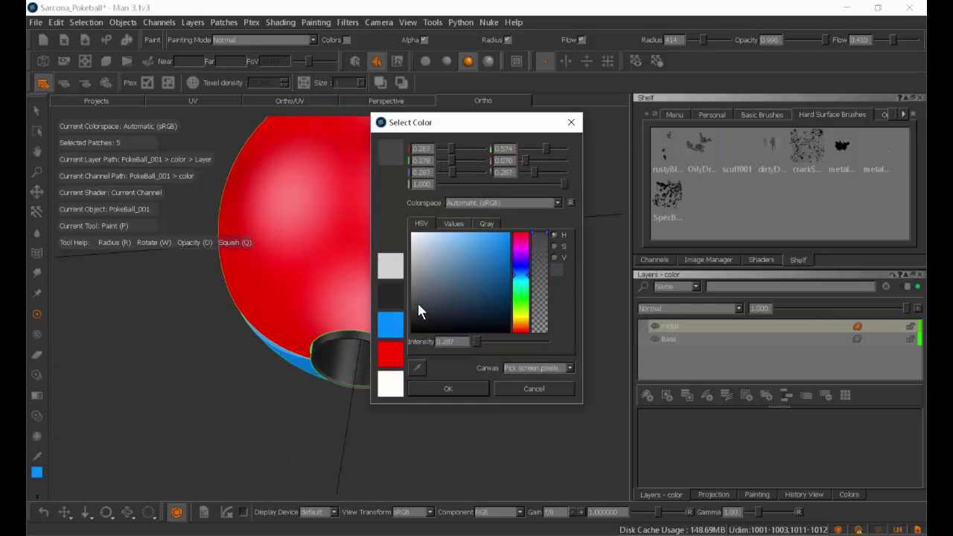
click(448, 388)
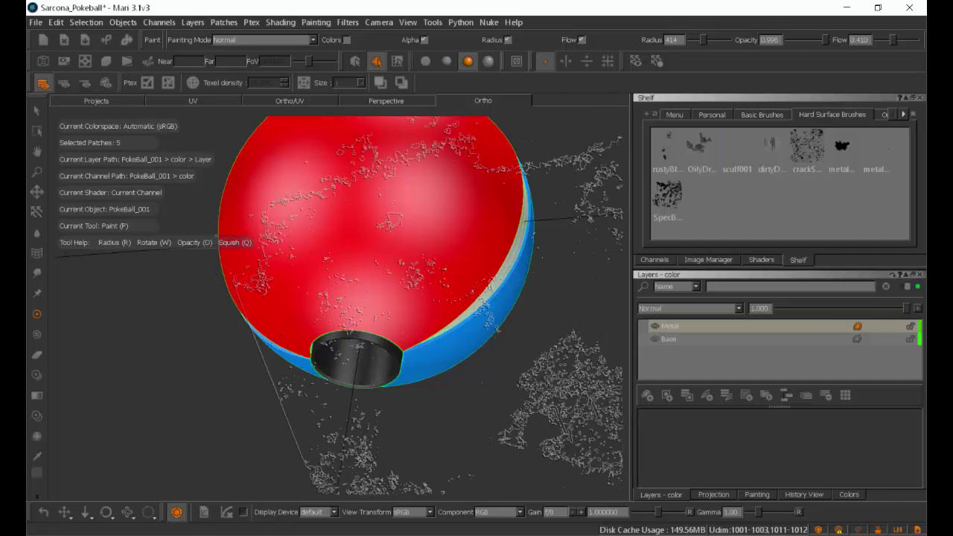
click(406, 257)
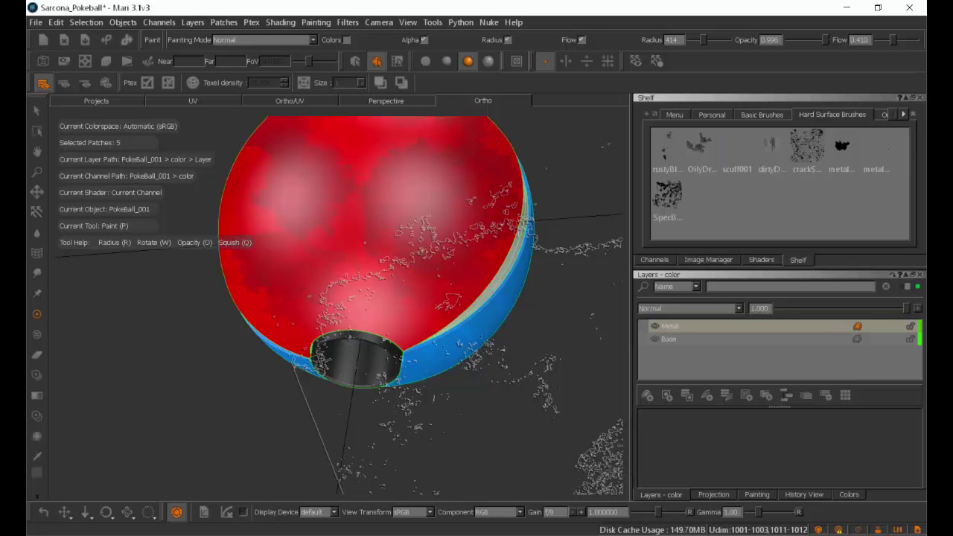
key(ctrl+z)
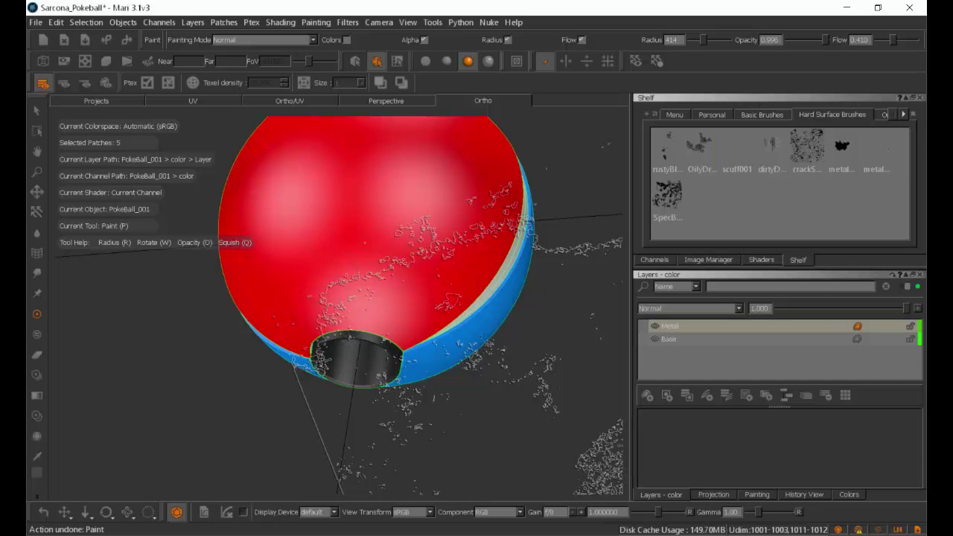
- Switch to File Explorer and search the PDrive folder for "metal"
key(alt+Tab)
key(alt+Tab)
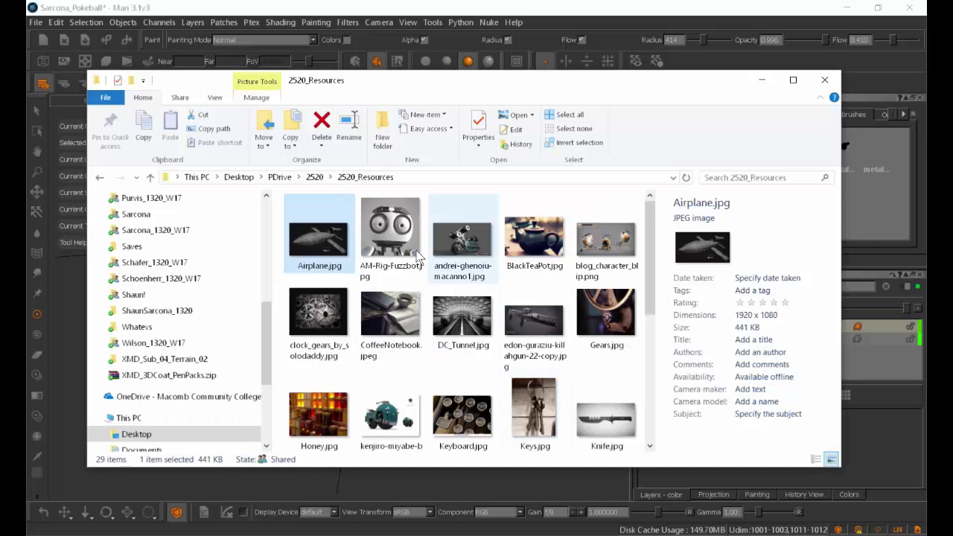
click(286, 177)
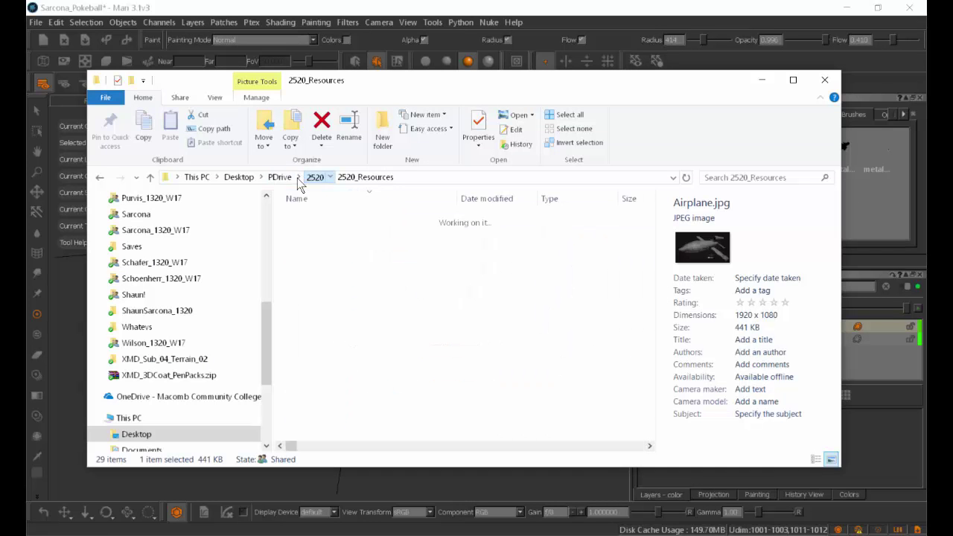
click(715, 179)
text(metal)
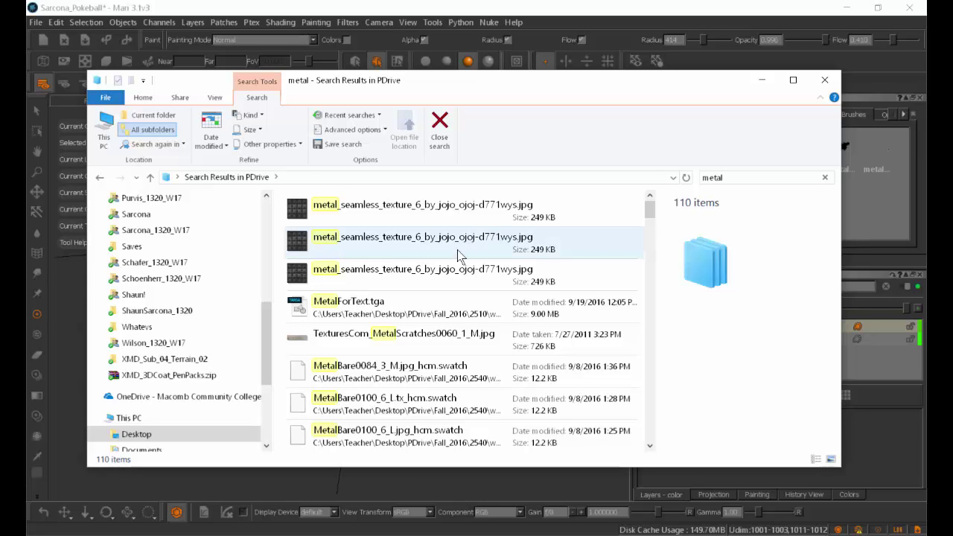
- Browse the metal textures and preview MetalScratches0027_M.jpg and MetalPainted0058_1_M.jpg
scroll(457, 253, down, 3)
scroll(382, 336, down, 2)
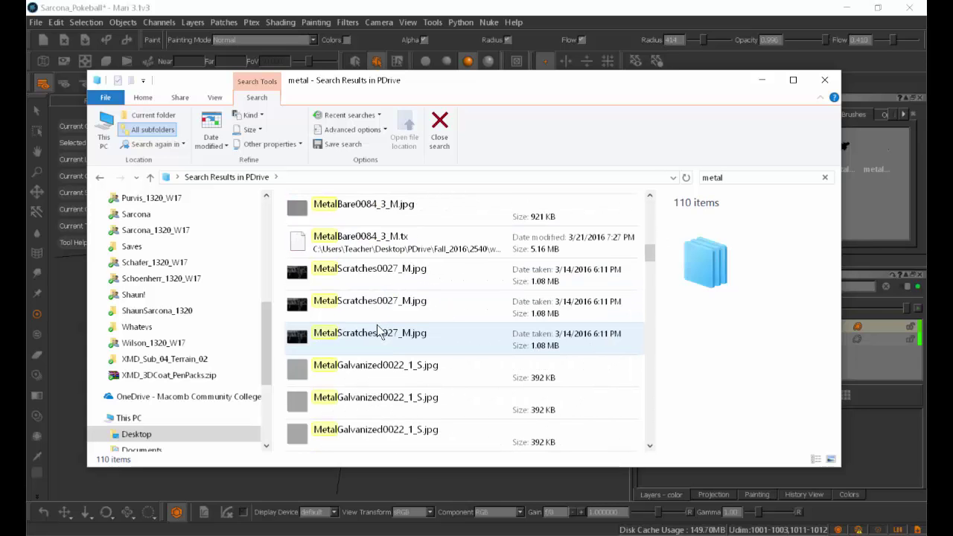
scroll(377, 332, down, 1)
click(346, 221)
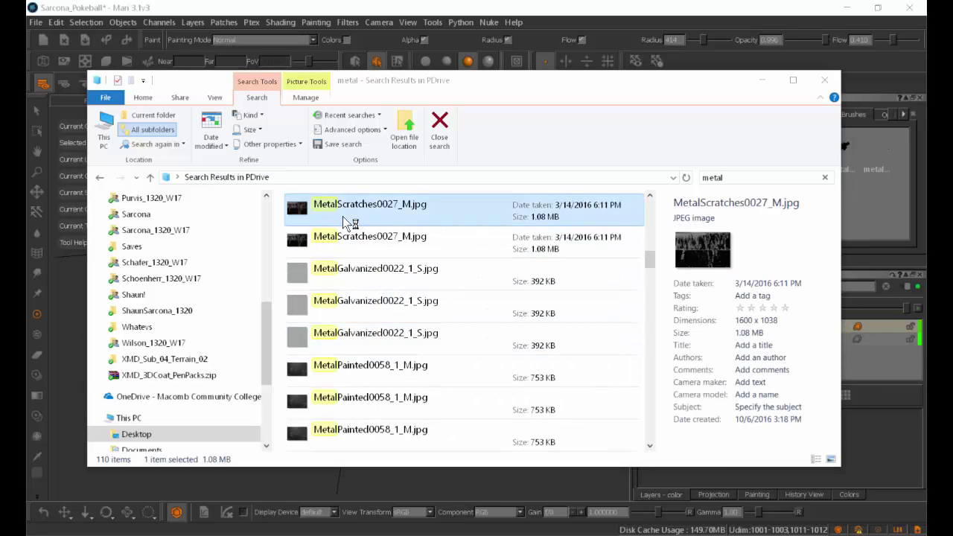
key(Escape)
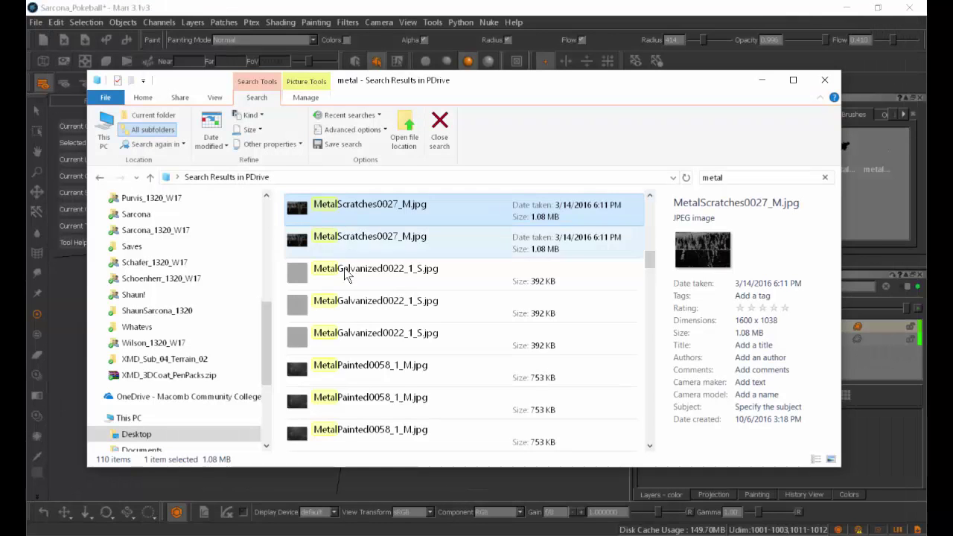
double_click(350, 372)
key(Escape)
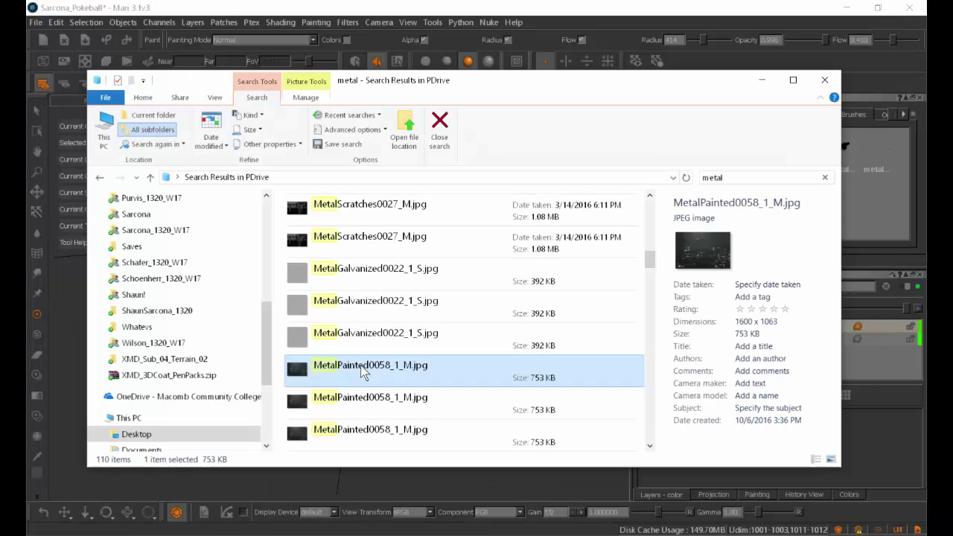
- Import MetalPainted0058_1_M.jpg from File Explorer into Mari's Image Manager
drag(504, 81, 393, 30)
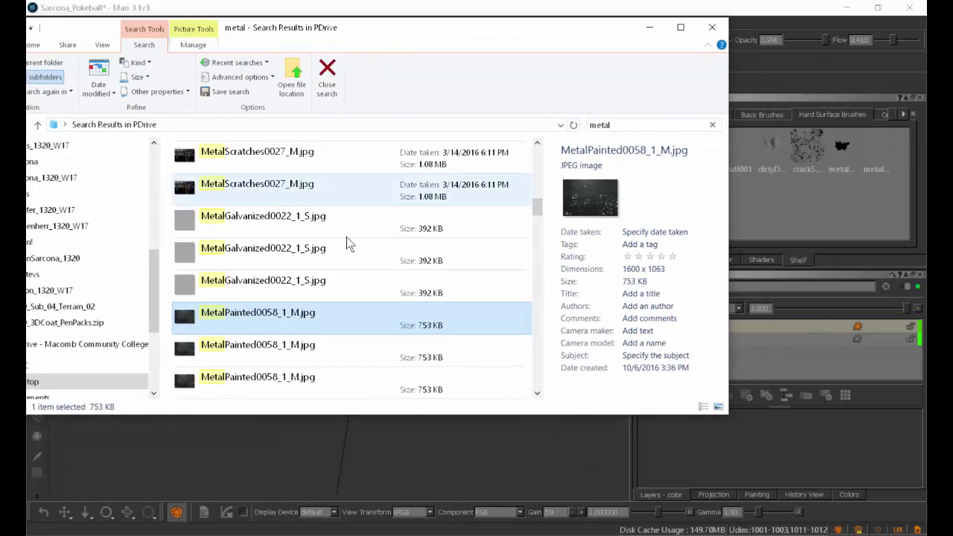
click(755, 260)
click(718, 260)
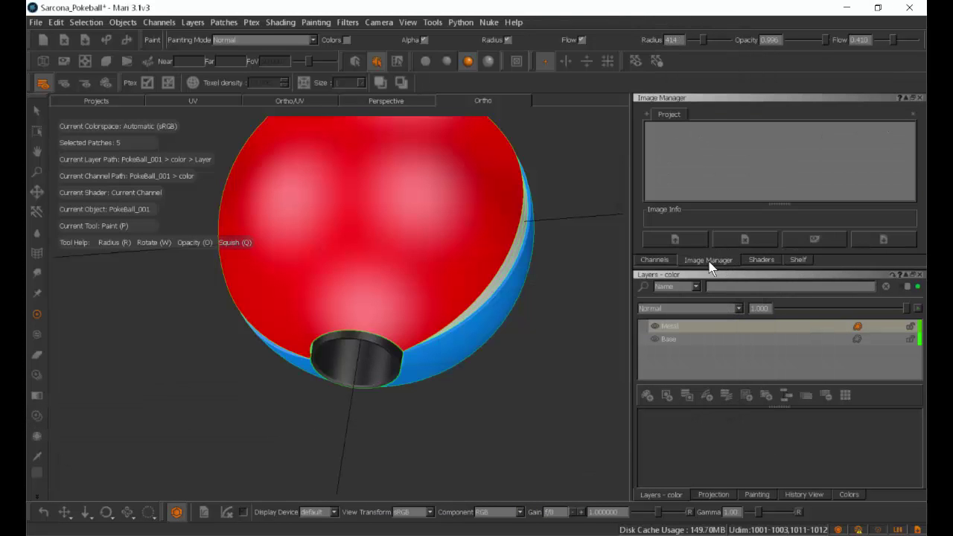
key(alt+Tab)
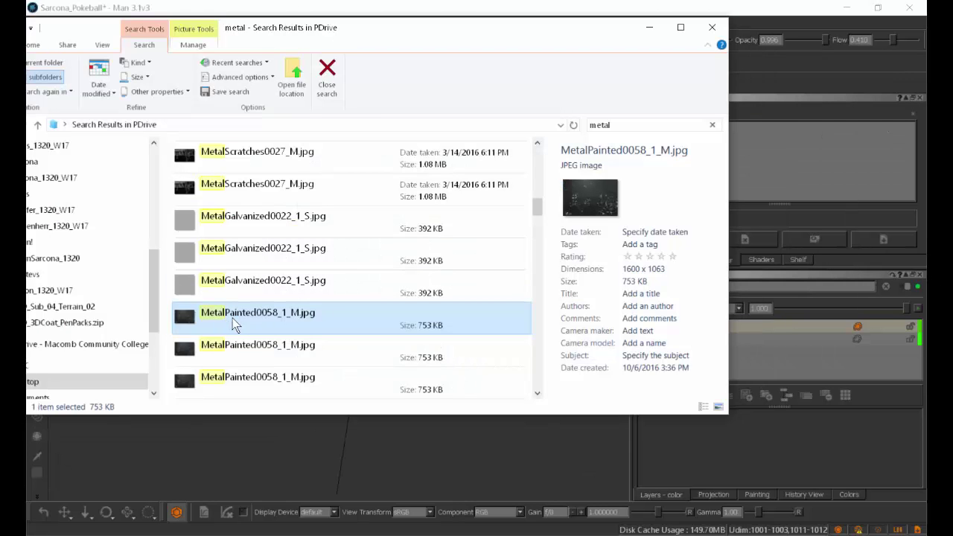
drag(233, 318, 807, 161)
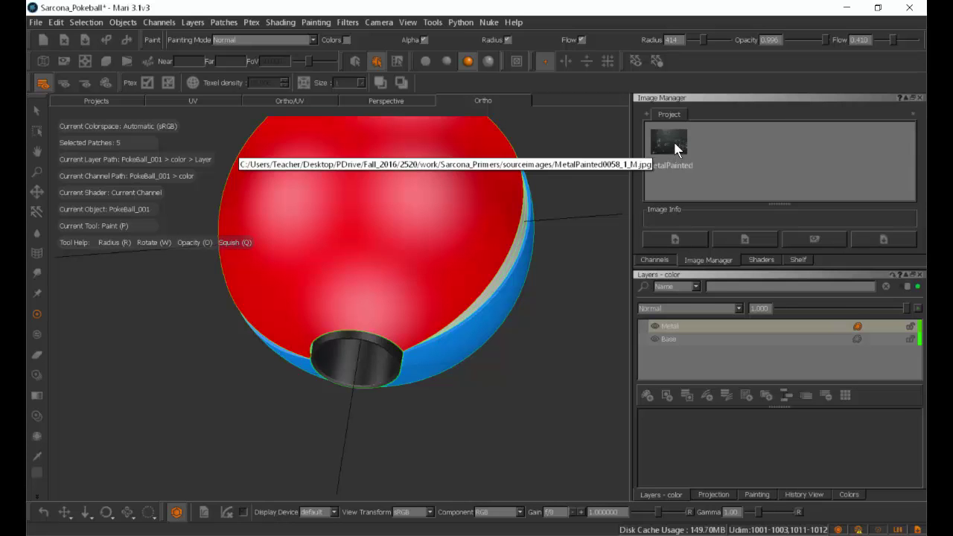
- Load the MetalPainted image into the Paint Through tool and scale it down over the seam beside the black button ring
mouse_move(673, 139)
mouse_down()
mouse_move(542, 213)
mouse_move(375, 209)
mouse_up()
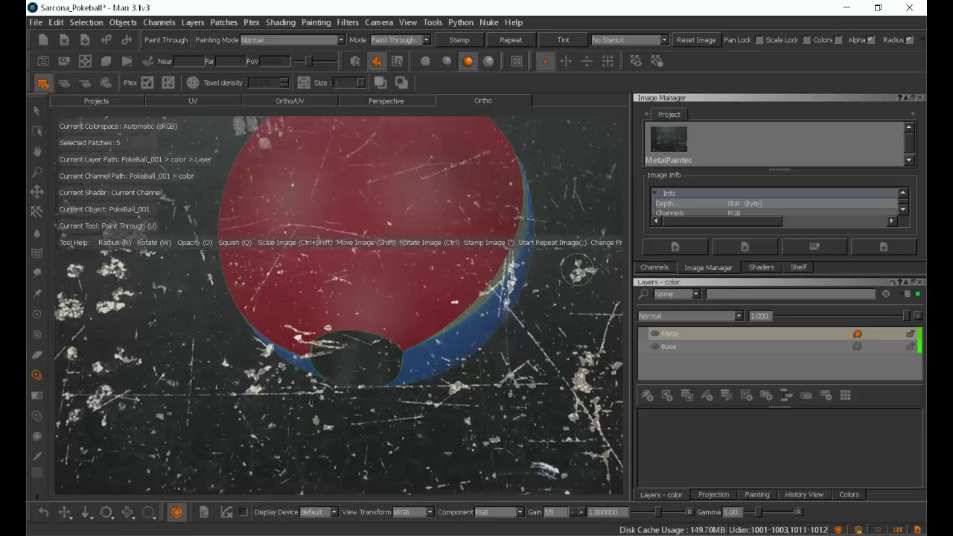
ctrl+shift+drag(525, 326, 290, 323)
alt+right_drag(264, 360, 297, 370)
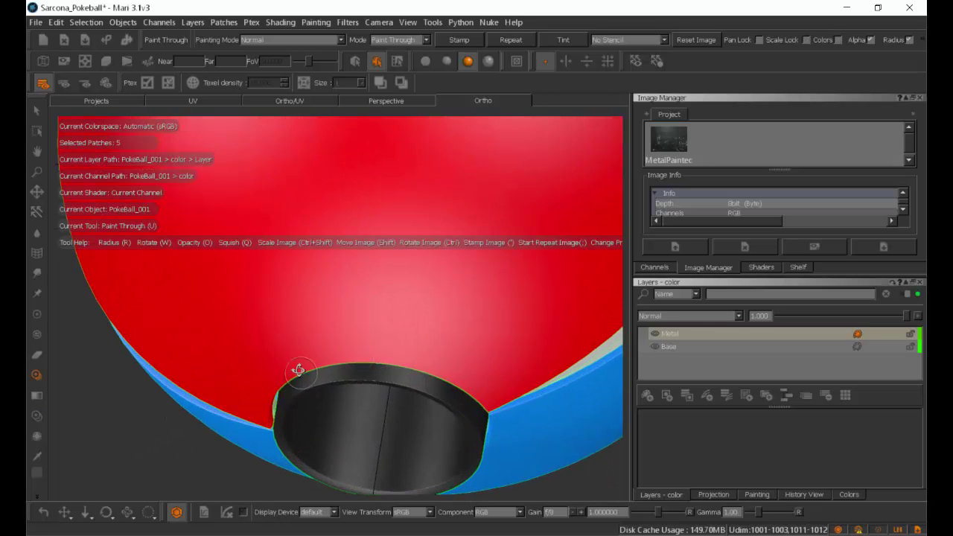
alt+drag(298, 370, 339, 365)
mouse_move(375, 320)
alt+mouse_down()
mouse_move(443, 306)
mouse_move(472, 276)
mouse_move(402, 306)
alt+mouse_up()
ctrl+shift+drag(364, 332, 391, 334)
- Try painting the scratched metal image through onto the red shell and gray seam beside the button, and undo the stroke
mouse_move(365, 337)
shift+mouse_down()
mouse_move(366, 351)
mouse_move(354, 344)
mouse_move(394, 342)
mouse_move(291, 347)
mouse_move(231, 328)
mouse_move(347, 376)
mouse_move(421, 321)
mouse_move(320, 298)
mouse_move(224, 321)
shift+mouse_up()
key(r)
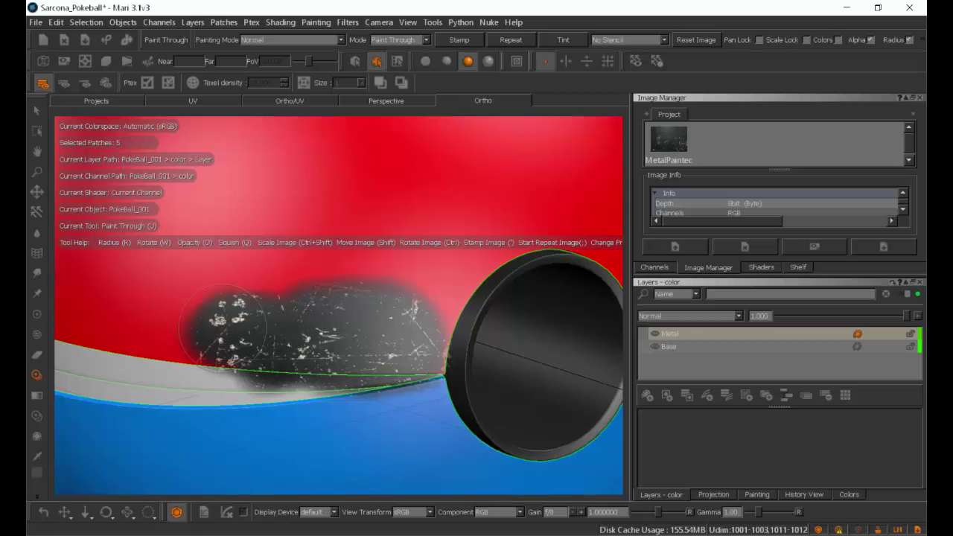
key(ctrl+z)
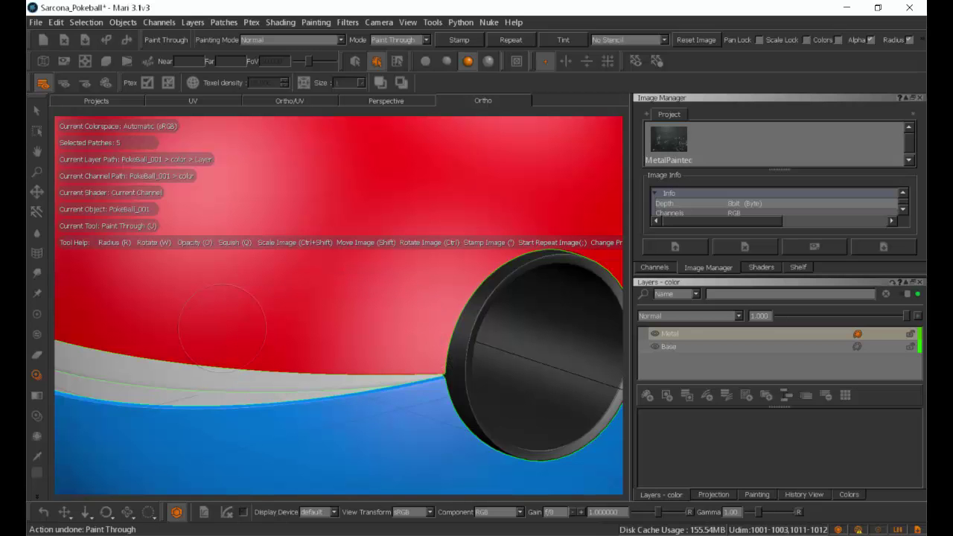
- Set the Metal layer's blending mode to Multiply, try painting the metal image across the seam, and undo the stroke
click(663, 316)
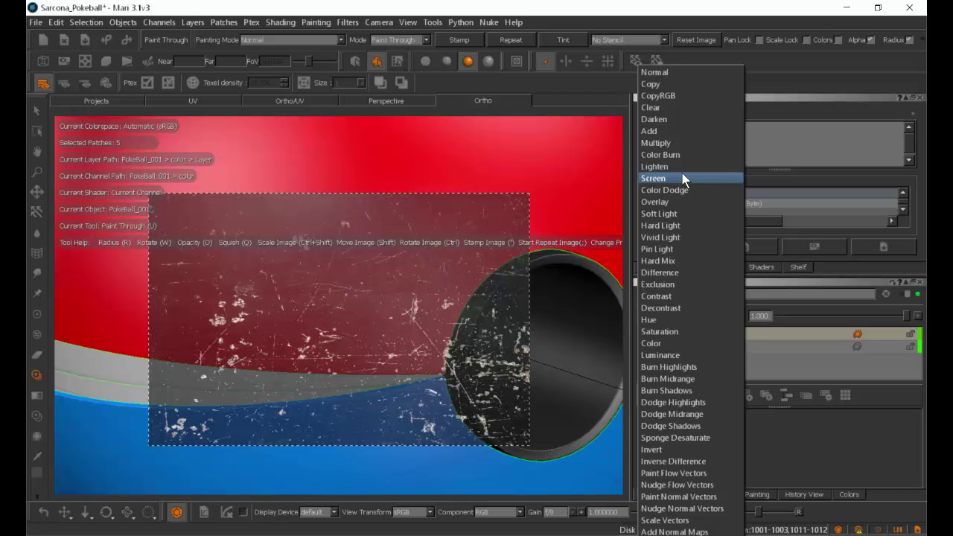
click(683, 142)
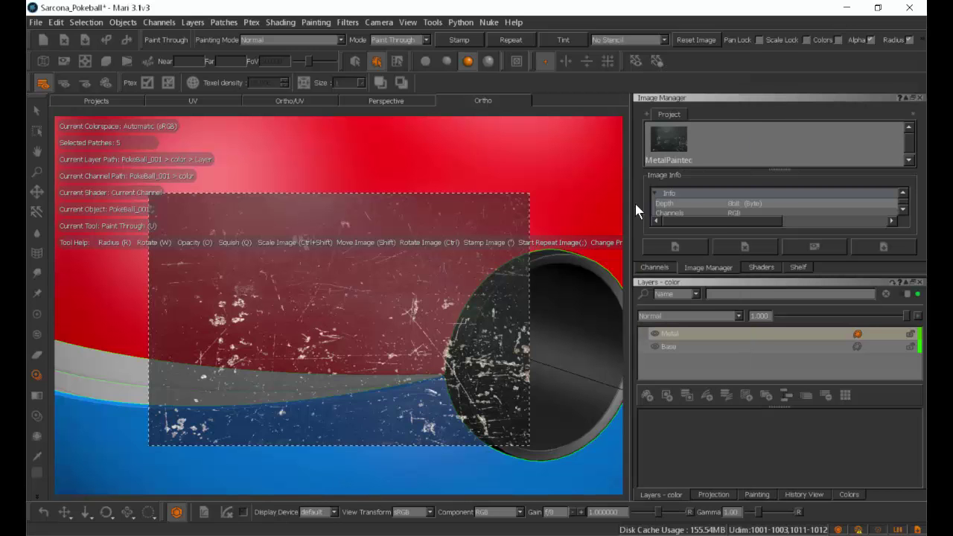
mouse_move(350, 297)
mouse_down()
mouse_move(376, 350)
mouse_move(323, 331)
mouse_move(265, 346)
mouse_move(257, 369)
mouse_move(224, 309)
mouse_move(201, 301)
mouse_move(153, 339)
mouse_move(275, 328)
mouse_move(387, 387)
mouse_move(400, 333)
mouse_up()
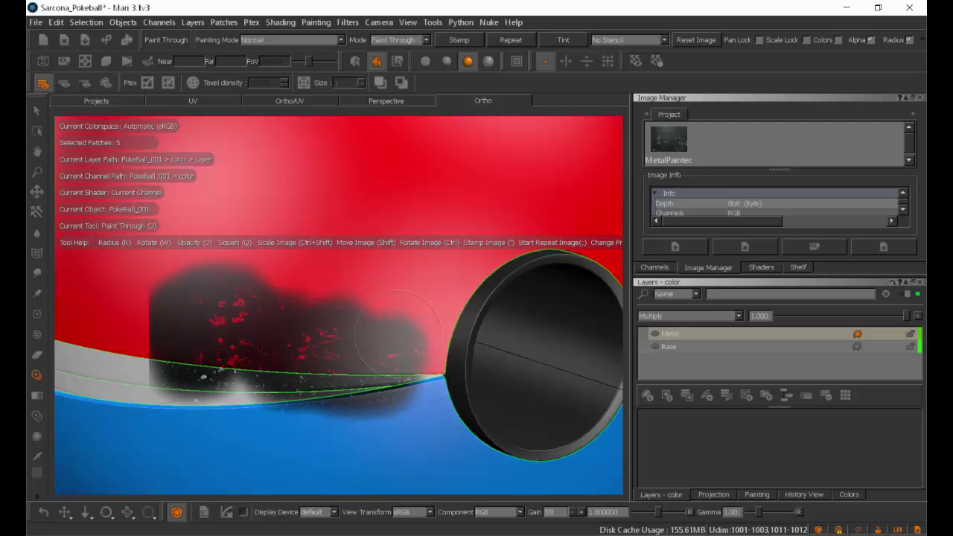
key(ctrl+z)
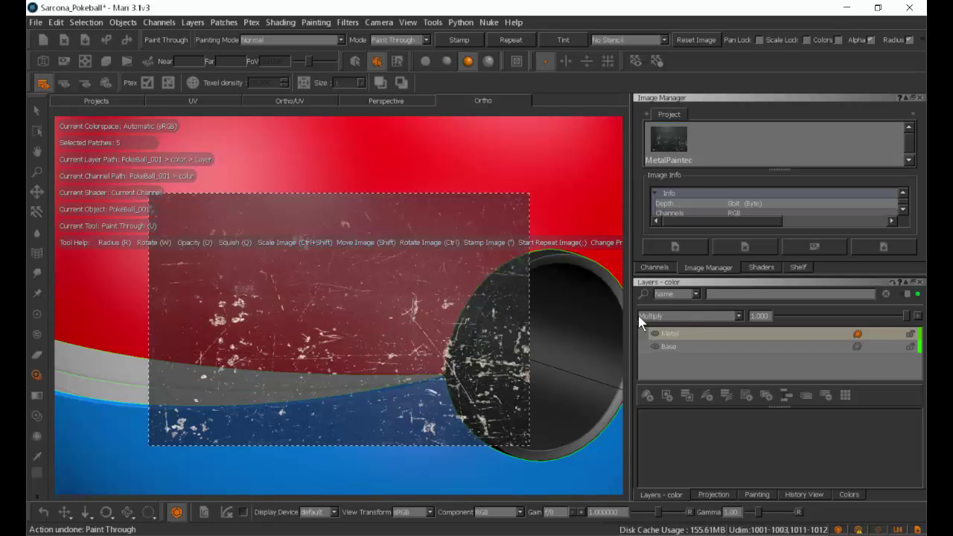
- Paint the metal image onto the shell beside the button and try Color Burn and Screen blending before setting the Metal layer to Color Dodge
mouse_move(356, 330)
mouse_down()
mouse_move(365, 340)
mouse_move(315, 328)
mouse_up()
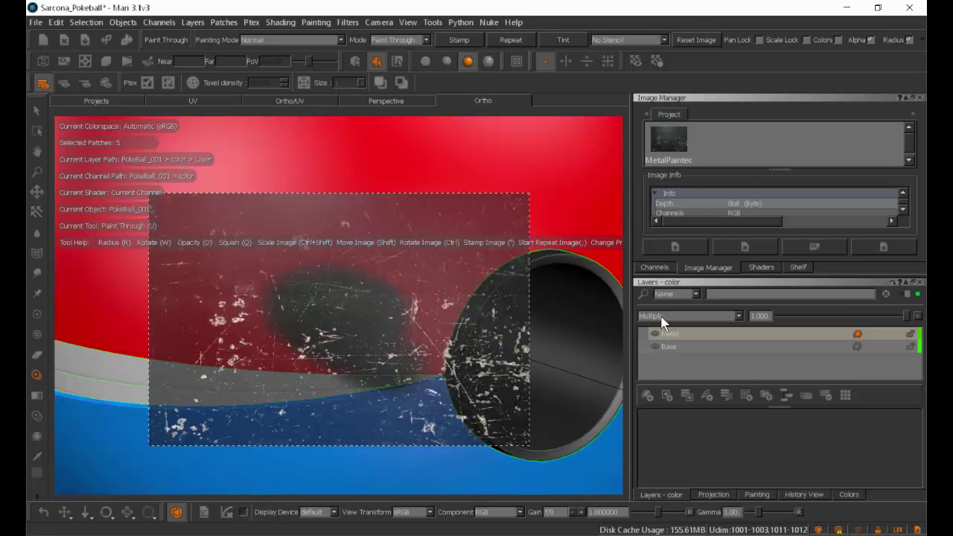
click(663, 315)
click(654, 156)
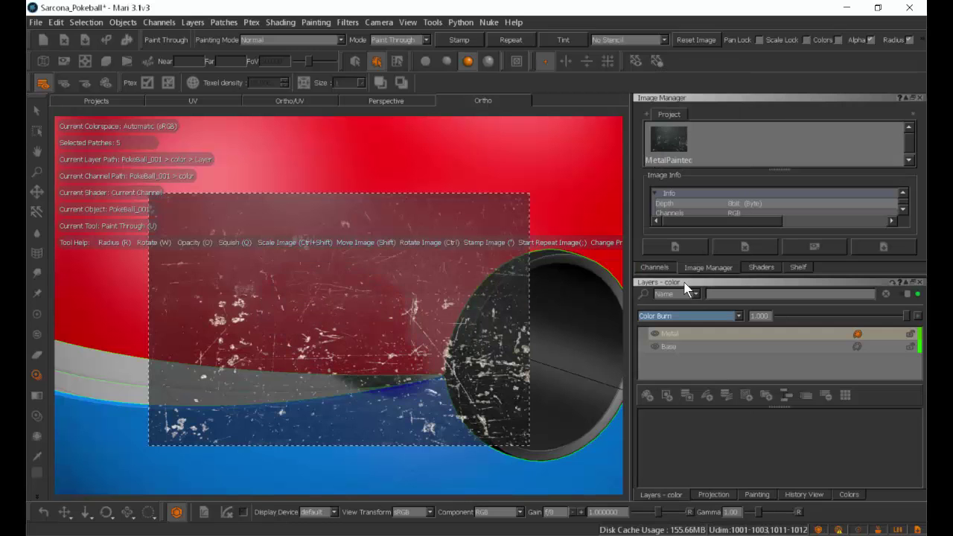
key(Down)
key(Down)
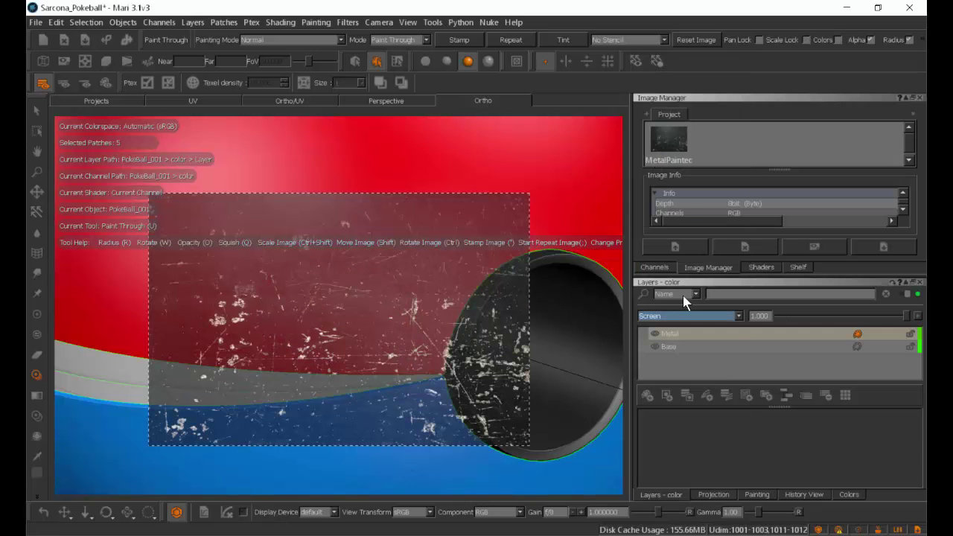
key(c)
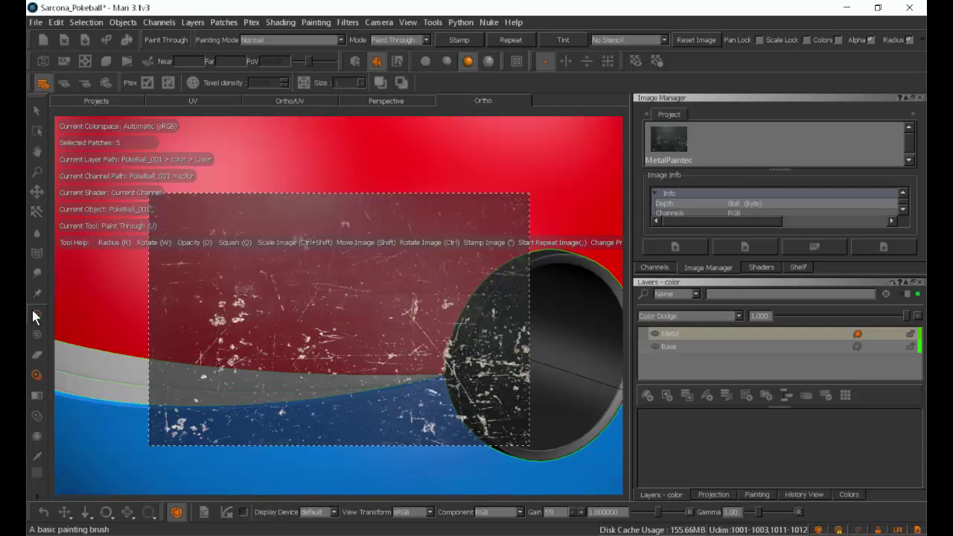
- Activate the Paint tool and try Saturation and Luminance blending on the Metal layer
click(33, 312)
click(665, 316)
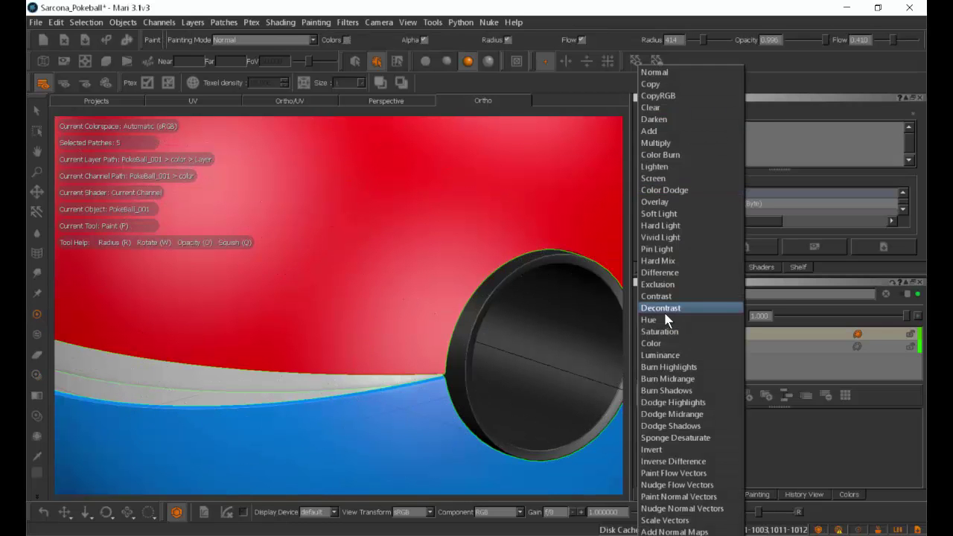
click(668, 317)
scroll(668, 312, down, 5)
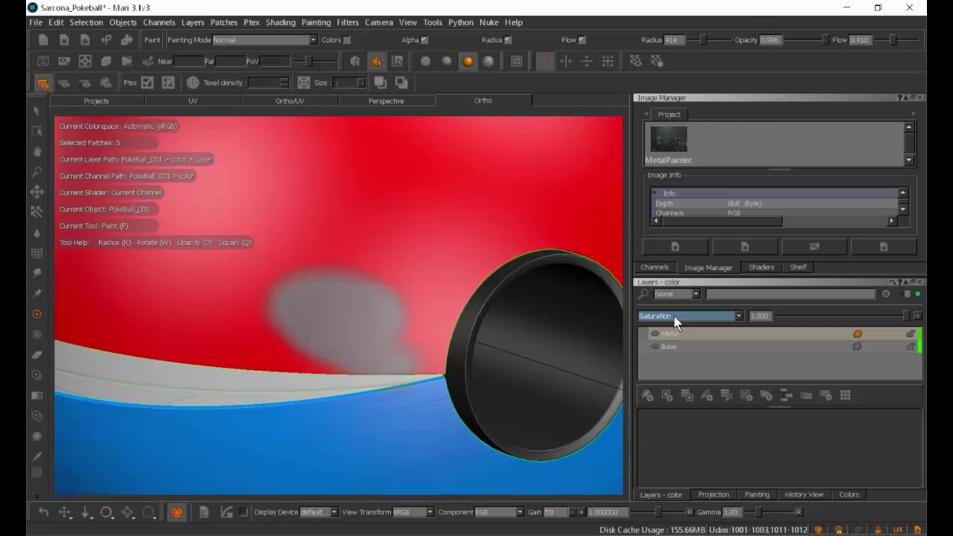
scroll(674, 316, up, 1)
key(Down)
key(Down)
key(Down)
key(Down)
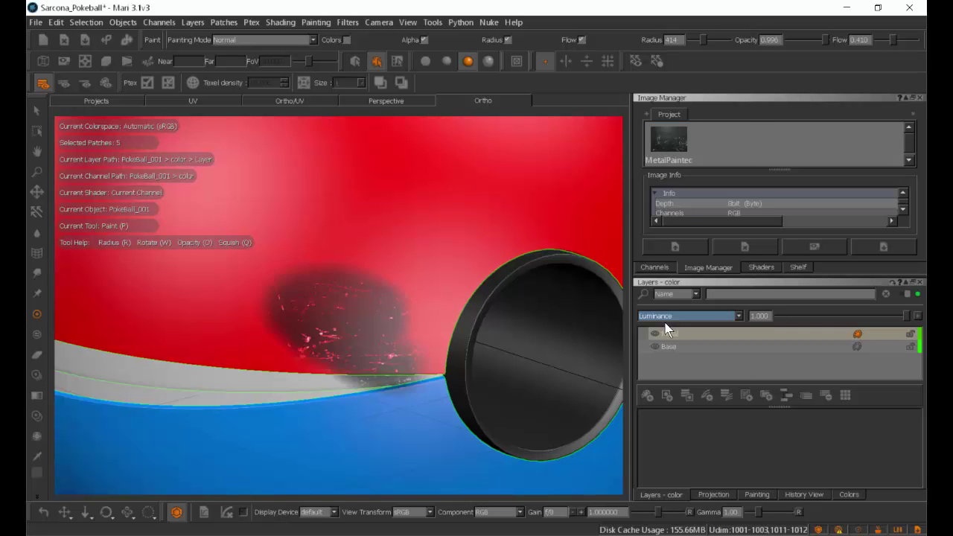
- Try the Metal layer's blending modes from Burn Shadows through to Paint Flow Vectors
key(b)
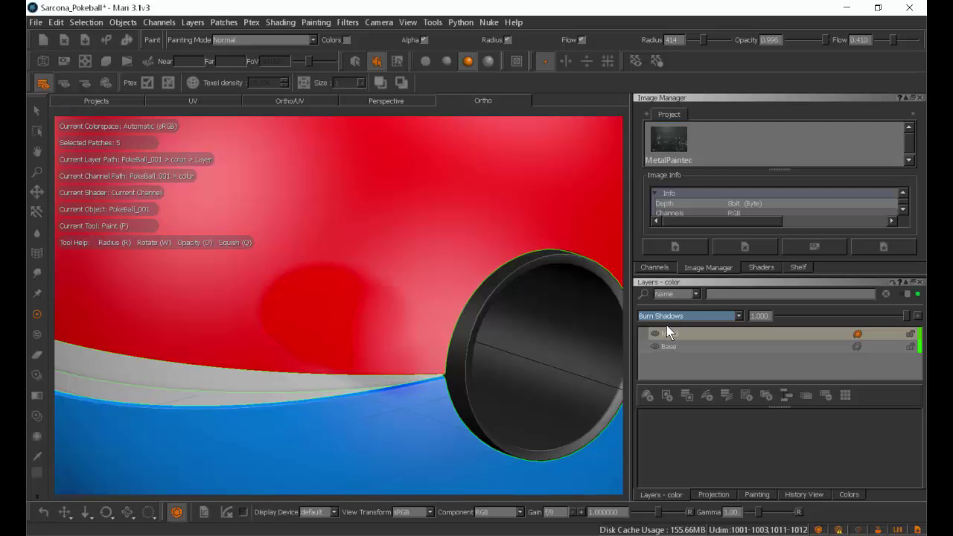
key(Down)
key(Down)
key(Down)
key(Down)
key(Down)
key(Down)
key(Down)
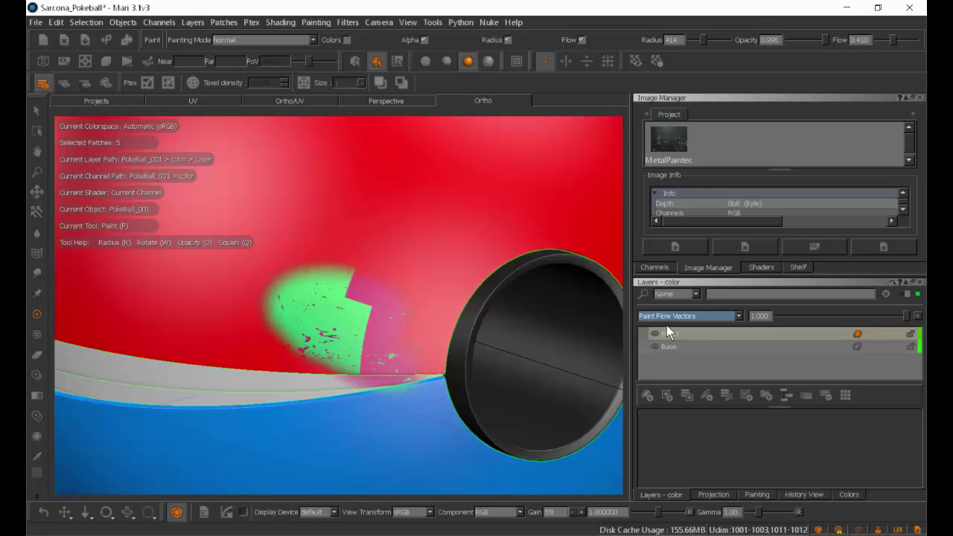
- Try Nudge Normal Vectors and Add Normal Maps as the Metal layer's blending mode
key(Down)
key(Down)
key(Down)
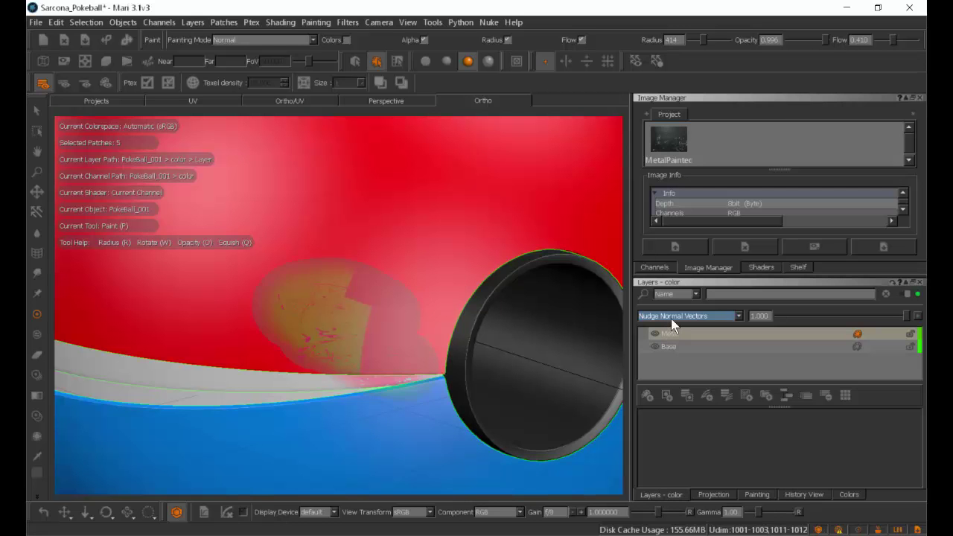
key(a)
key(a)
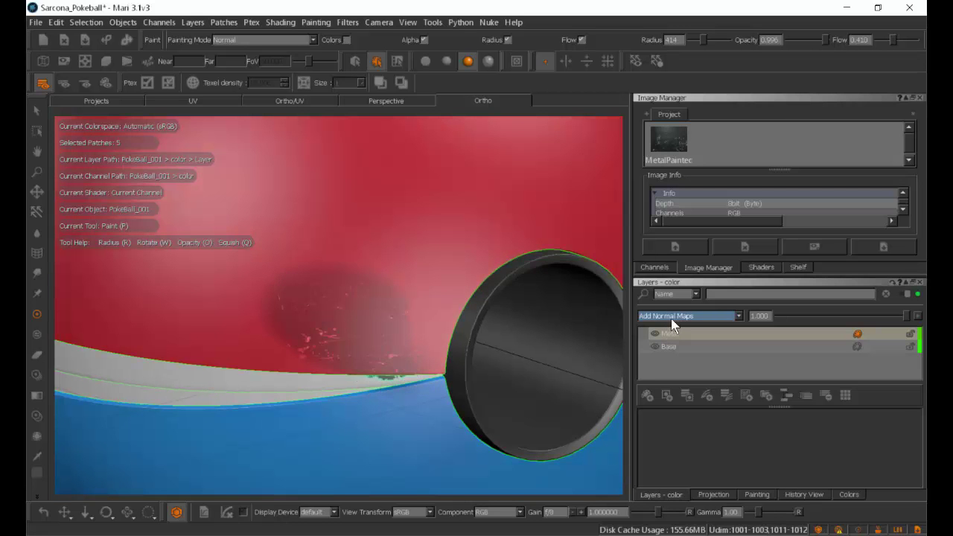
- Try Exclusion, Pin Light and Hard Light blending on the Metal layer
click(672, 318)
click(668, 216)
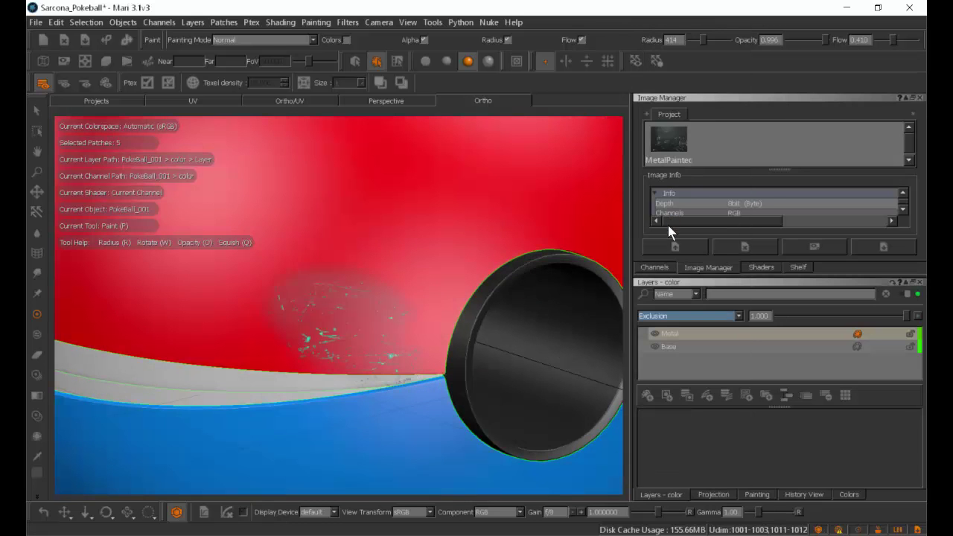
key(p)
key(p)
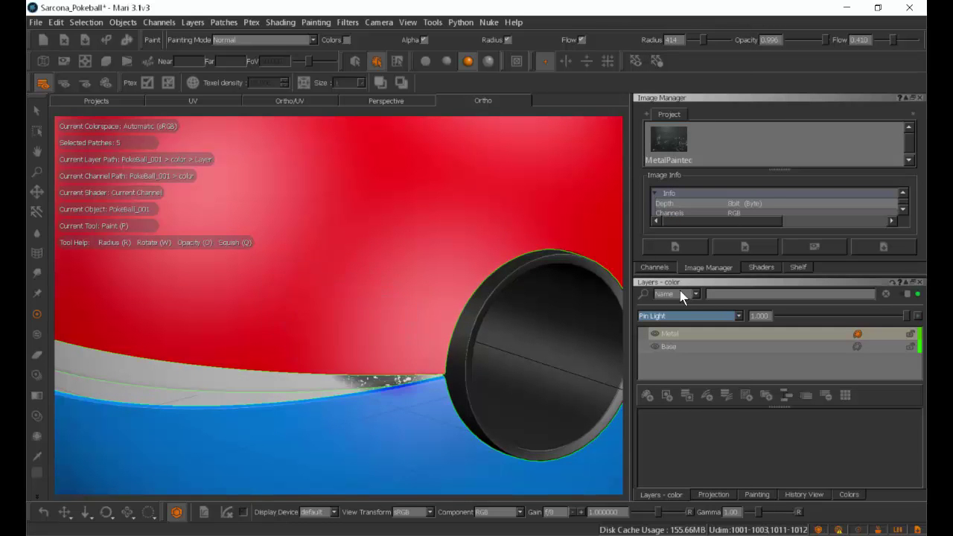
key(h)
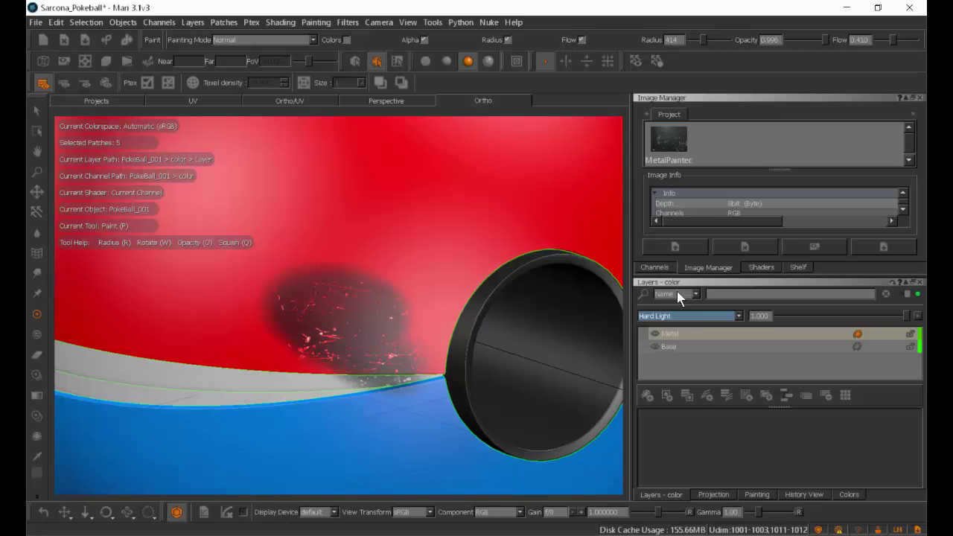
- Try Multiply on the Metal layer, then set its blending mode to Lighten at 1.000 opacity
click(695, 318)
click(673, 133)
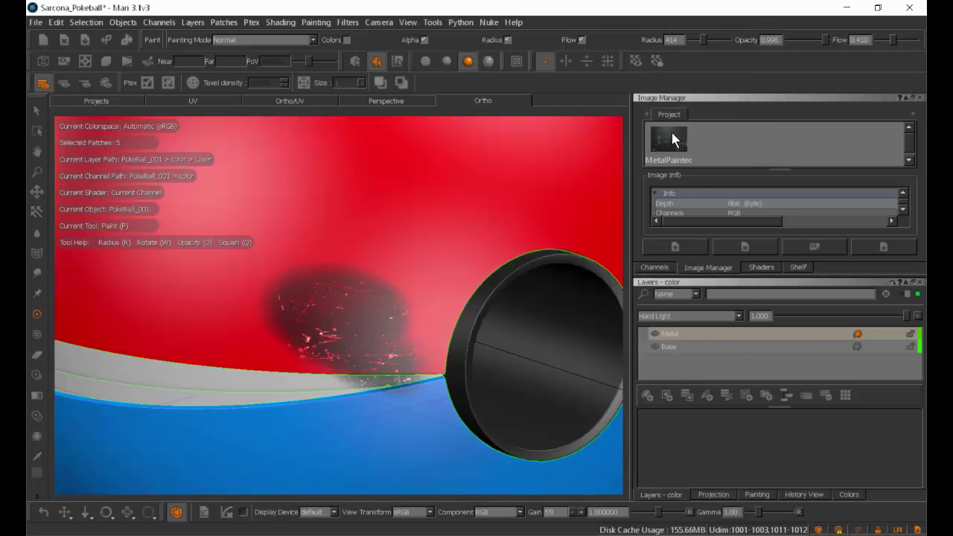
key(m)
key(m)
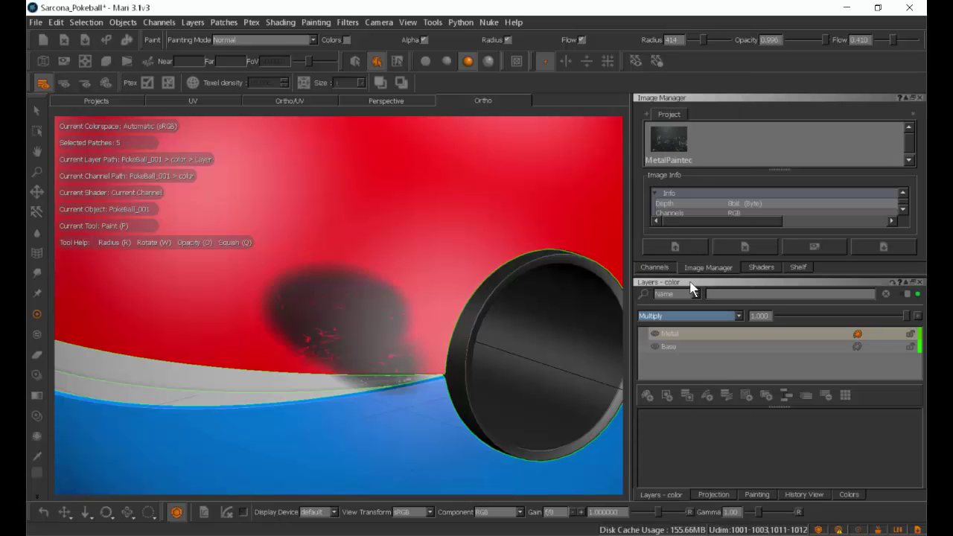
key(l)
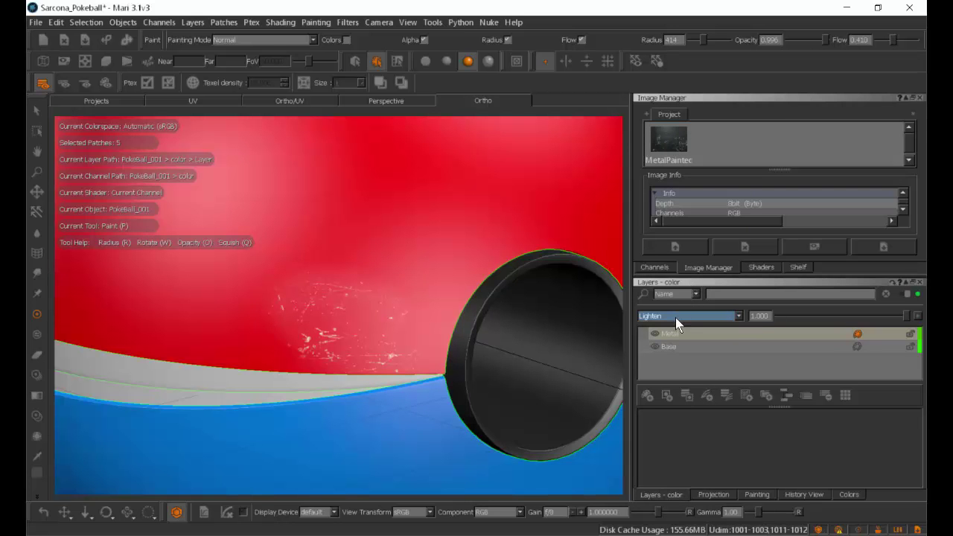
click(693, 334)
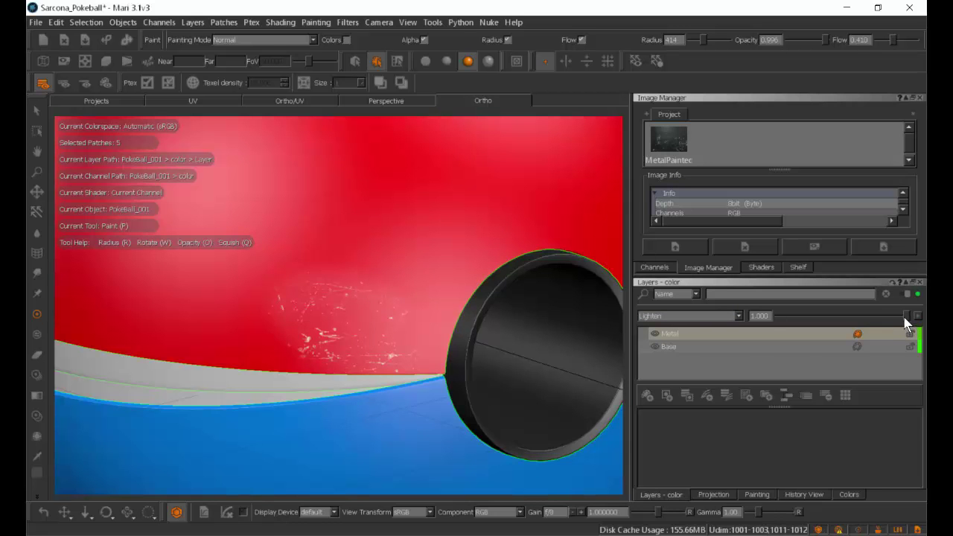
mouse_move(907, 320)
mouse_down()
mouse_move(861, 321)
mouse_move(921, 308)
mouse_up()
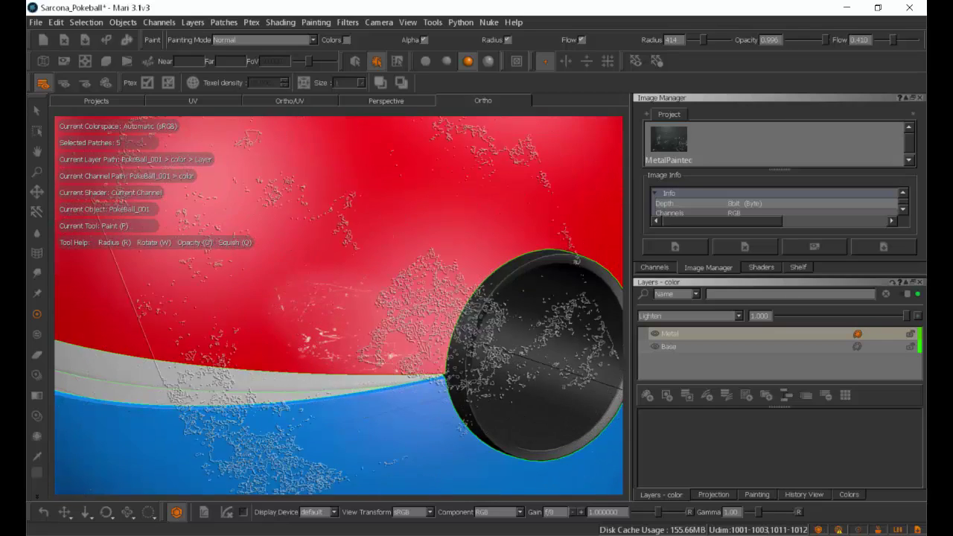
- Paint the scratched metal image through across the red shell beside the button, repositioning it to cover the area above, and bake the paint
click(37, 376)
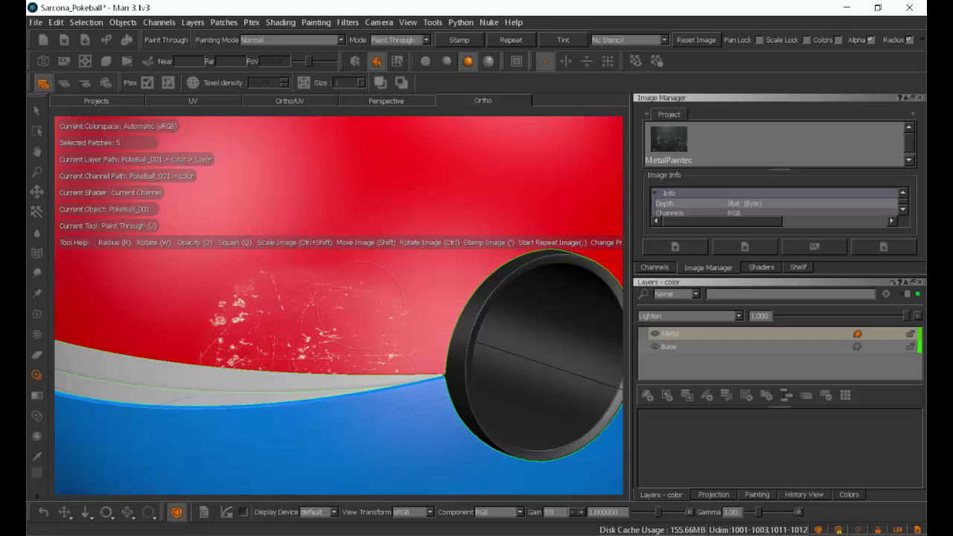
drag(360, 304, 438, 327)
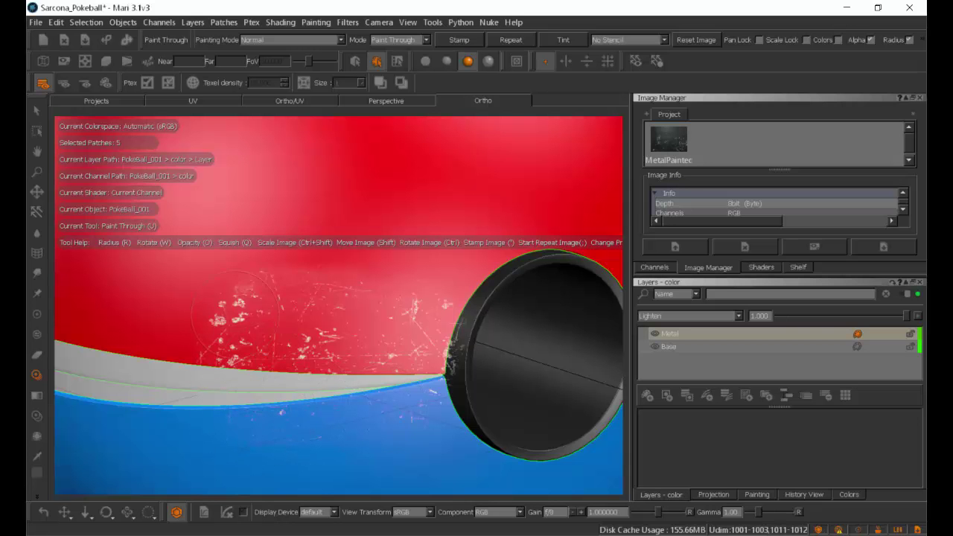
mouse_move(273, 306)
mouse_down()
mouse_move(314, 298)
mouse_move(403, 316)
mouse_up()
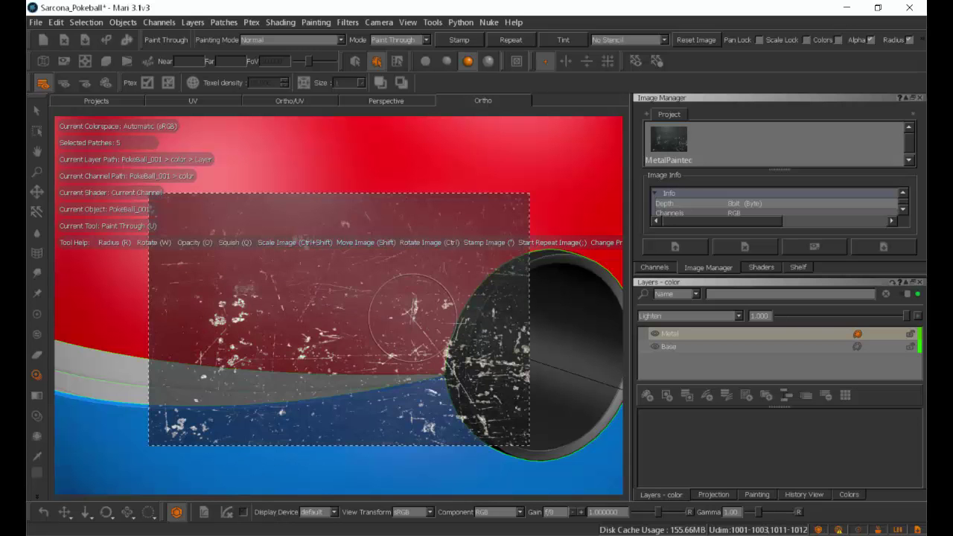
mouse_move(332, 378)
shift+mouse_down()
mouse_move(382, 309)
mouse_move(403, 301)
shift+mouse_up()
mouse_move(477, 231)
mouse_down()
mouse_move(408, 244)
mouse_move(265, 167)
mouse_move(429, 145)
mouse_move(630, 153)
mouse_move(387, 198)
mouse_move(594, 143)
mouse_move(587, 173)
mouse_up()
mouse_move(472, 213)
shift+mouse_down()
mouse_move(561, 206)
mouse_move(585, 149)
mouse_move(580, 235)
mouse_move(447, 298)
mouse_move(423, 335)
shift+mouse_up()
key(b)
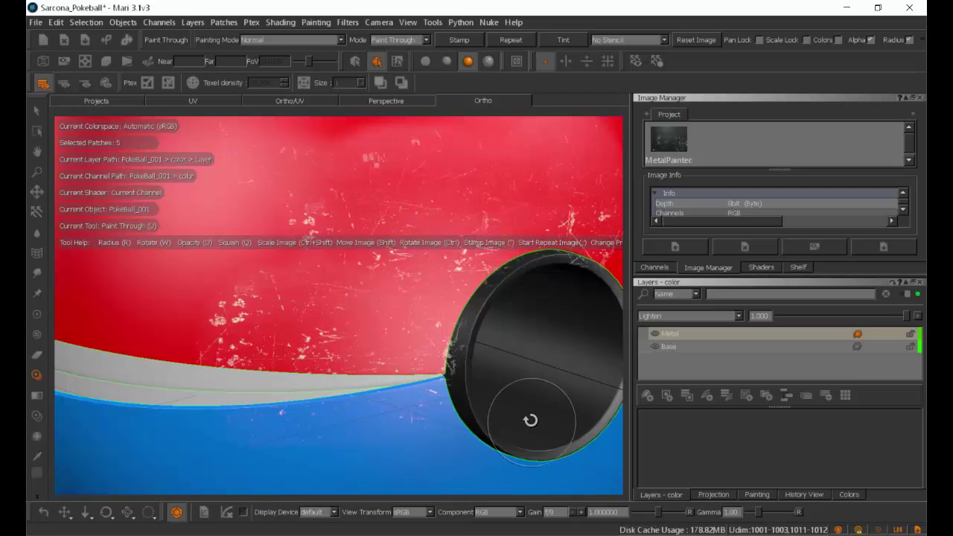
- Examine the baked scratches on the red shell around the button from several angles
alt+right_drag(529, 419, 428, 387)
alt+drag(460, 374, 436, 375)
alt+right_drag(378, 378, 490, 380)
alt+drag(490, 380, 413, 376)
alt+middle_drag(470, 362, 409, 411)
alt+drag(409, 410, 340, 457)
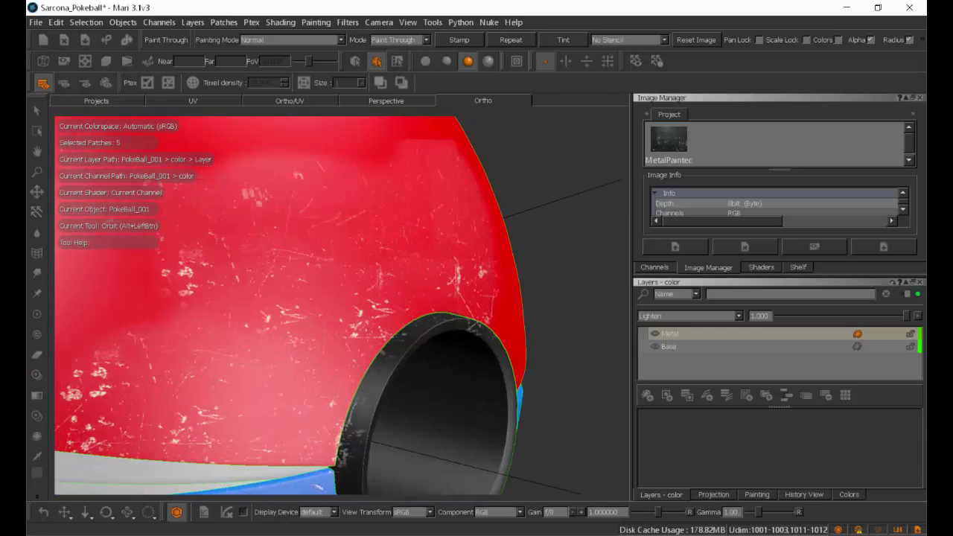
alt+middle_drag(340, 457, 462, 385)
alt+right_drag(461, 385, 363, 357)
alt+drag(364, 358, 336, 367)
key(u)
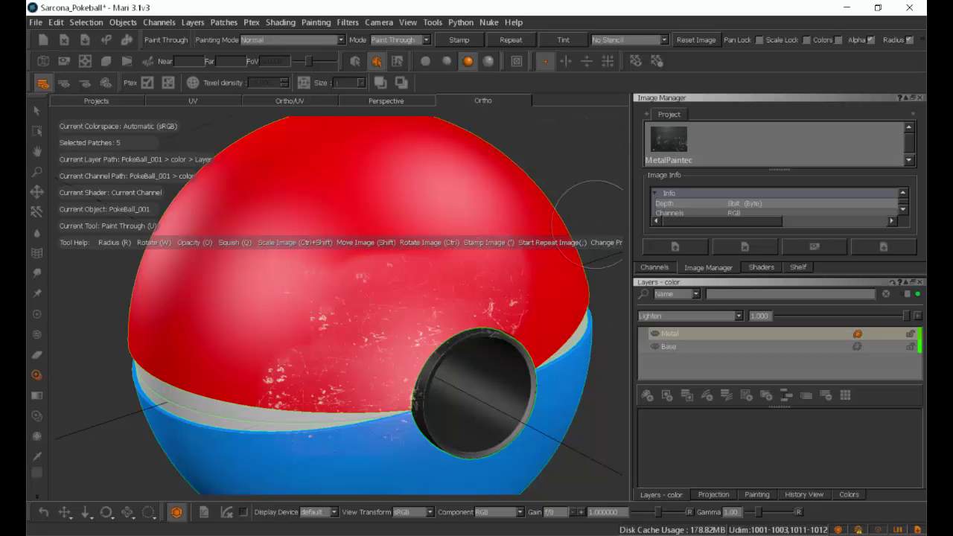
- Add a new Beckman shader to the ball
click(761, 268)
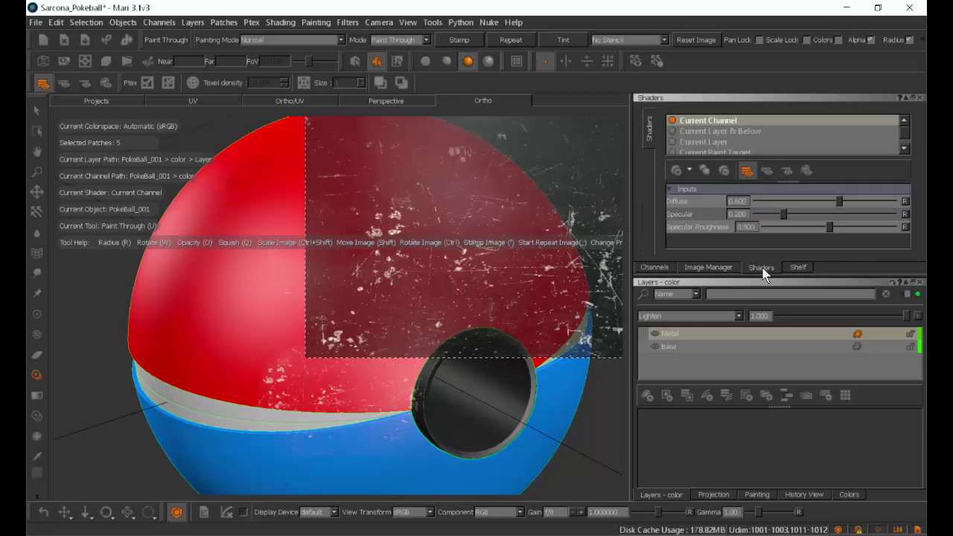
click(287, 22)
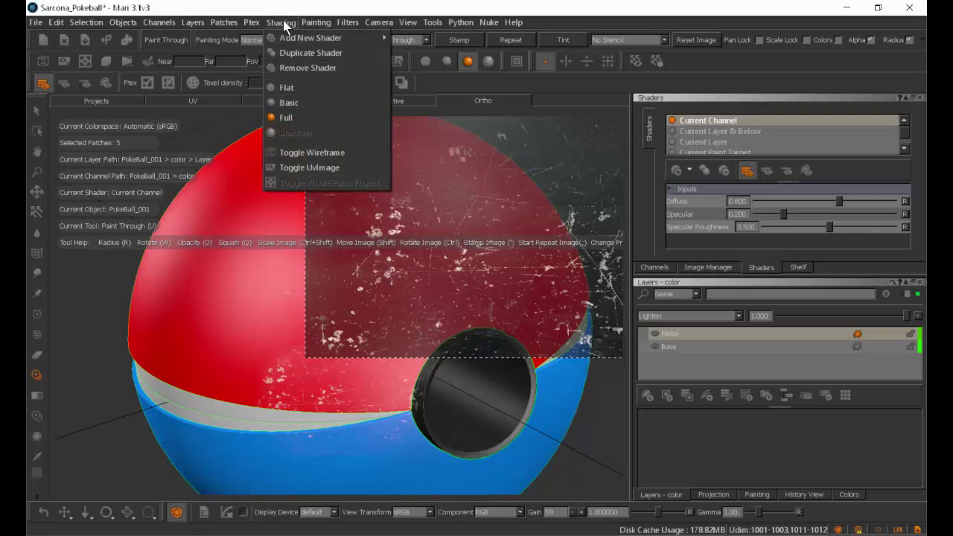
mouse_move(302, 41)
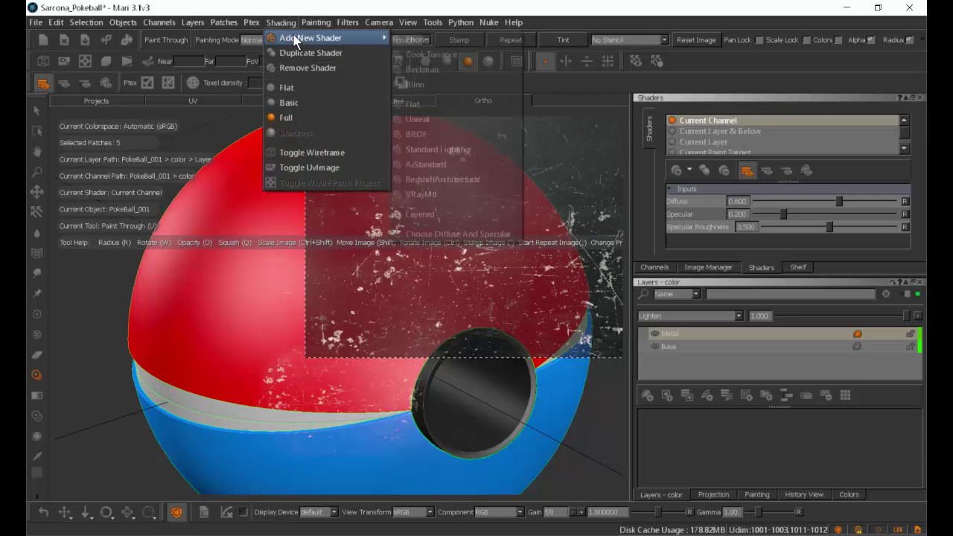
click(428, 69)
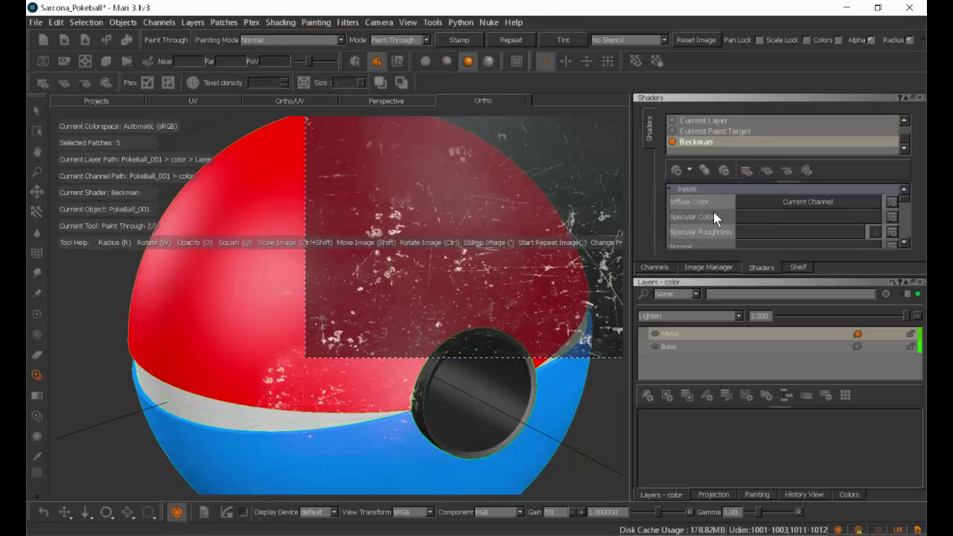
- Assign the color channel to the Beckman shader's Bump and Specular Roughness inputs
scroll(712, 219, down, 2)
click(812, 231)
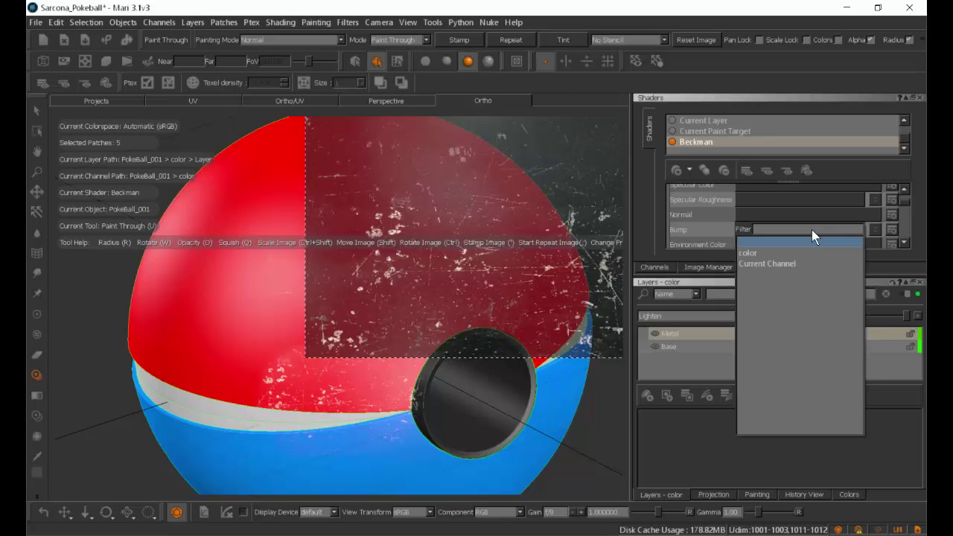
click(751, 253)
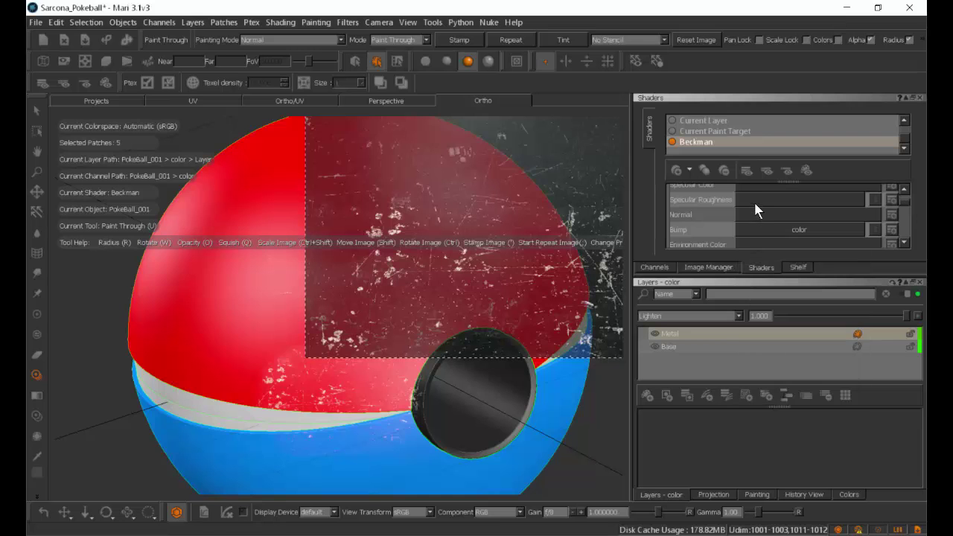
click(755, 195)
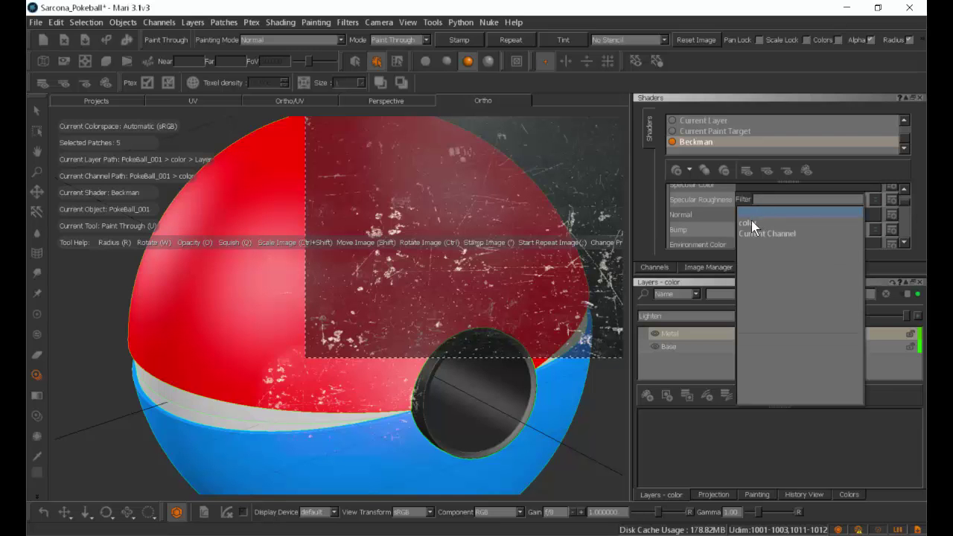
click(751, 221)
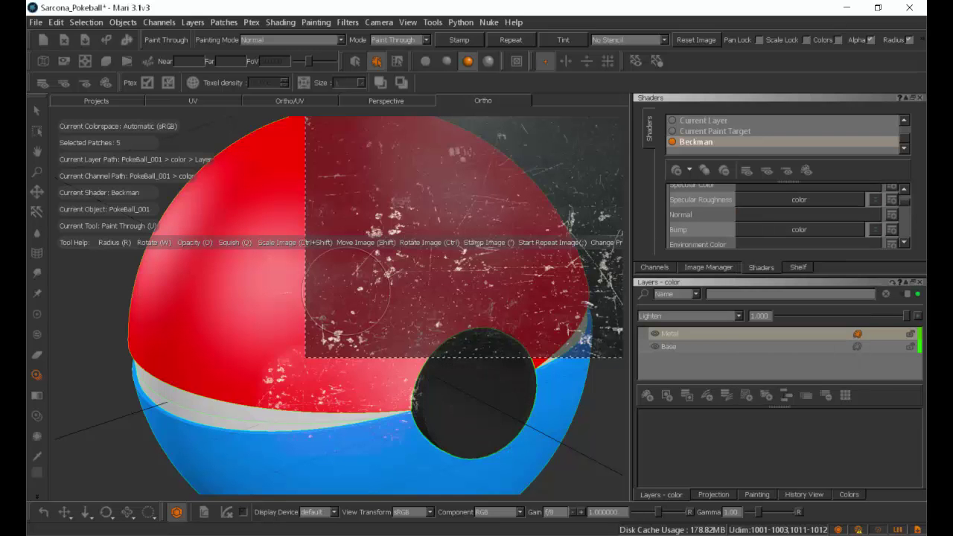
- Examine the scratched red shell under the Beckman shader from different angles and distances
mouse_move(82, 313)
alt+mouse_down()
mouse_move(104, 294)
mouse_move(74, 237)
mouse_move(29, 247)
alt+mouse_up()
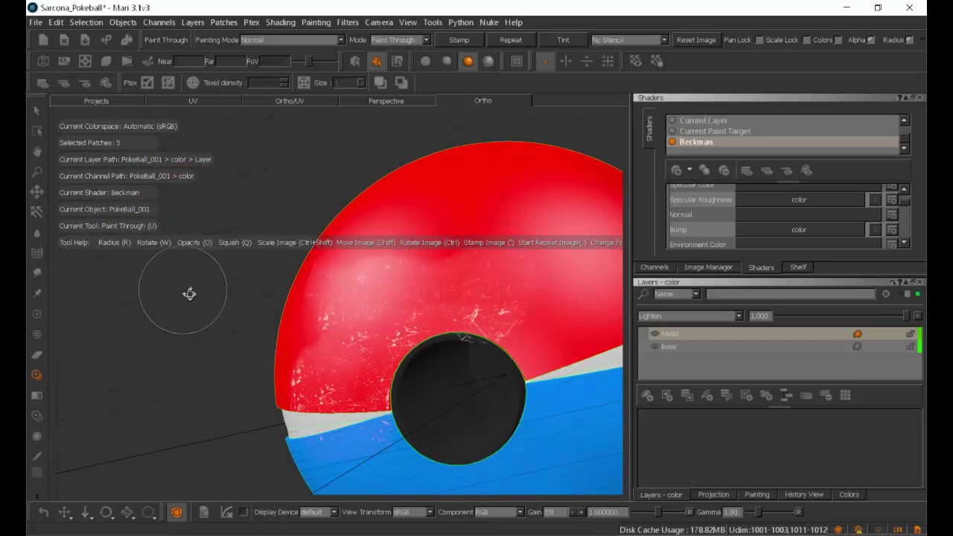
alt+drag(190, 294, 221, 294)
alt+right_drag(221, 293, 266, 298)
alt+drag(265, 298, 209, 263)
alt+right_drag(208, 263, 205, 308)
alt+drag(205, 308, 293, 377)
- Add a new Normal-mode layer above Metal and reduce the Paint brush radius to 144
key(u)
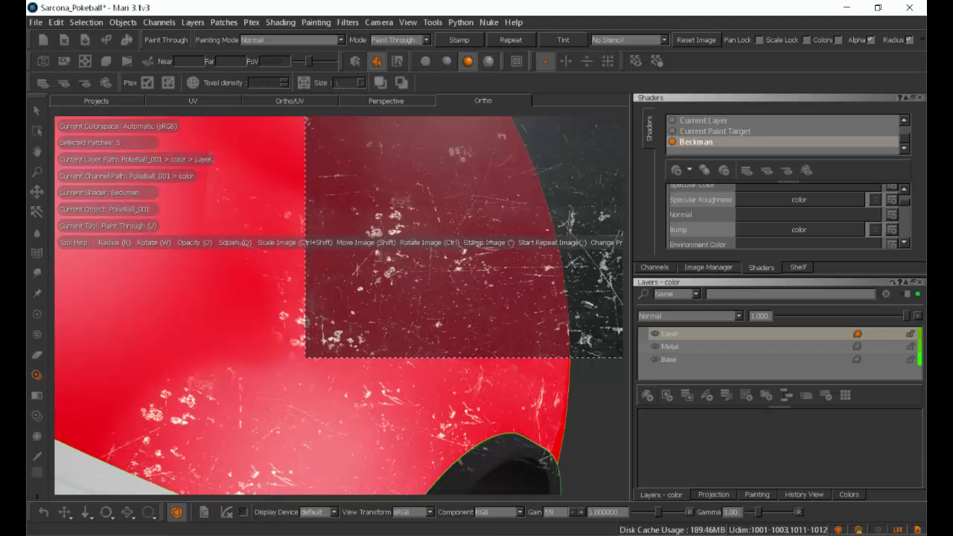
click(37, 314)
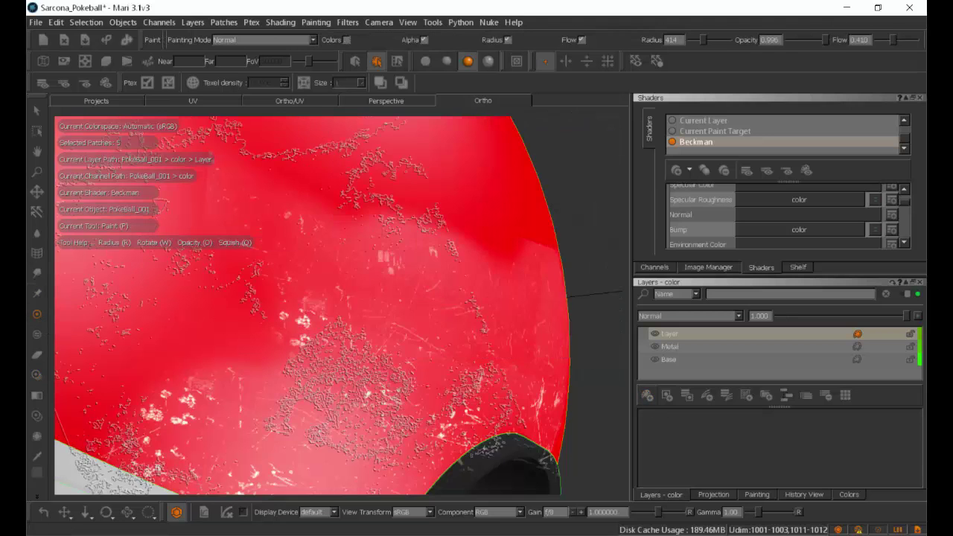
key(r)
drag(337, 301, 274, 298)
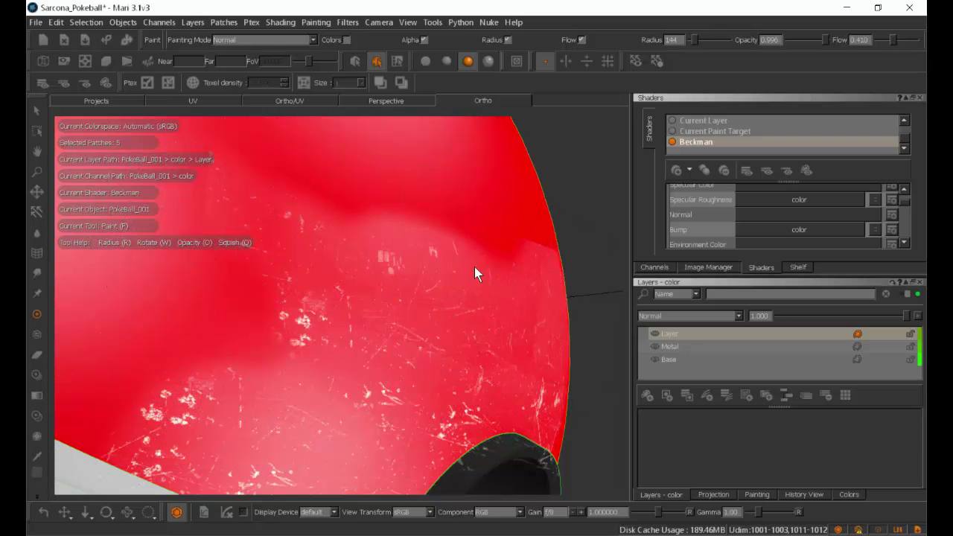
- Paint black blotchy wear strokes over the red shell above the button on the new layer, bake them, and check the bump effect
drag(450, 310, 426, 337)
click(446, 385)
mouse_move(321, 233)
mouse_down()
mouse_move(335, 243)
mouse_move(347, 236)
mouse_up()
mouse_move(362, 269)
mouse_down()
mouse_move(339, 251)
mouse_move(261, 309)
mouse_move(287, 282)
mouse_move(361, 262)
mouse_up()
mouse_move(458, 280)
mouse_down()
mouse_move(521, 245)
mouse_move(446, 238)
mouse_move(328, 261)
mouse_move(306, 253)
mouse_up()
key(b)
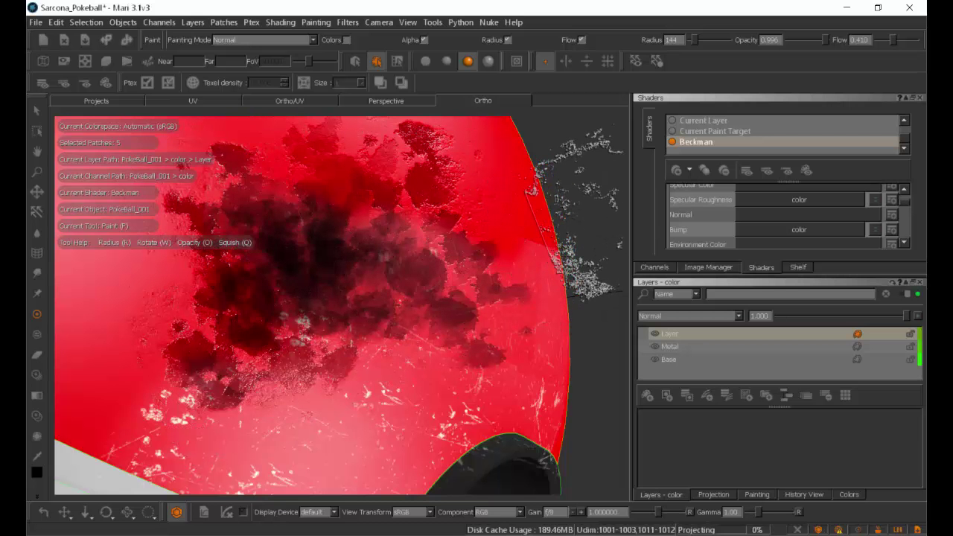
mouse_move(558, 257)
alt+mouse_down()
mouse_move(588, 208)
mouse_move(549, 206)
mouse_move(477, 178)
mouse_move(491, 162)
mouse_move(547, 180)
mouse_move(517, 189)
mouse_move(492, 174)
mouse_move(506, 156)
mouse_move(532, 162)
mouse_move(521, 178)
mouse_move(464, 166)
mouse_move(477, 149)
mouse_move(466, 164)
alt+mouse_up()
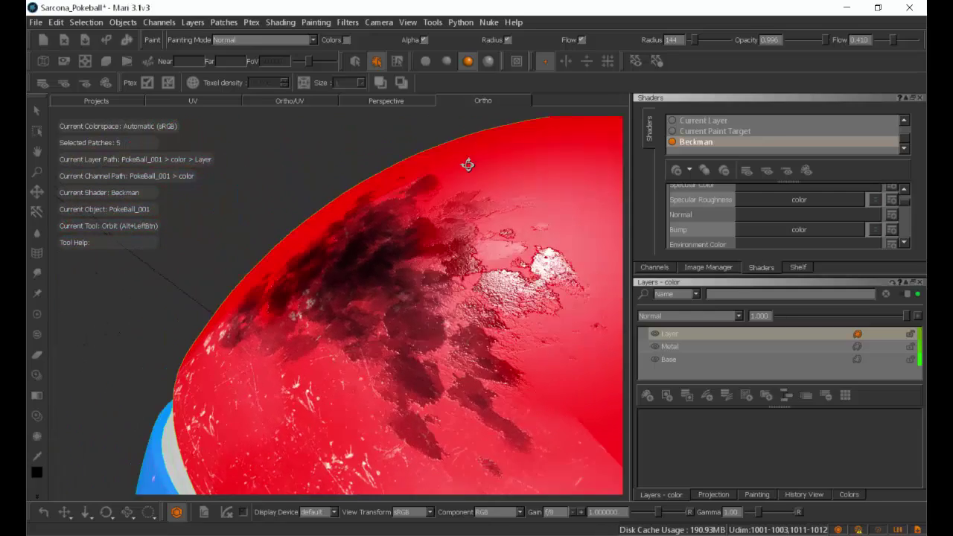
- Extend the black blotchy wear across the upper red shell, bake it and inspect the bump from several angles
alt+right_drag(319, 153, 279, 160)
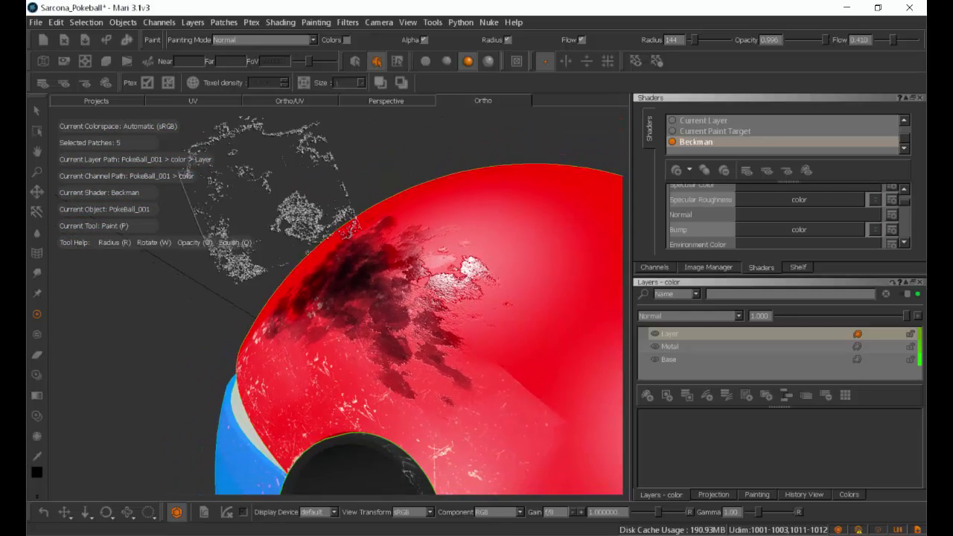
mouse_move(296, 260)
alt+mouse_down()
mouse_move(350, 266)
mouse_move(379, 256)
mouse_move(344, 242)
mouse_move(328, 265)
alt+mouse_up()
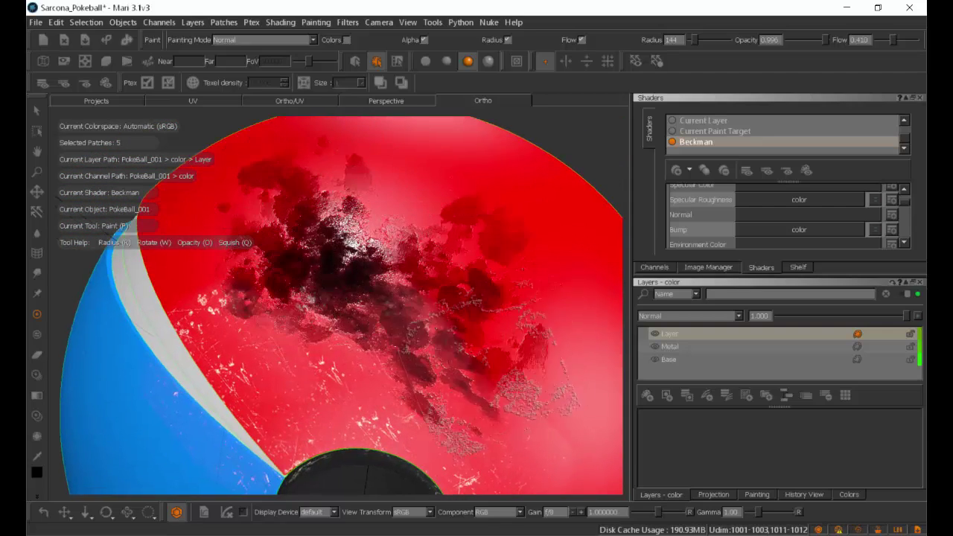
key(b)
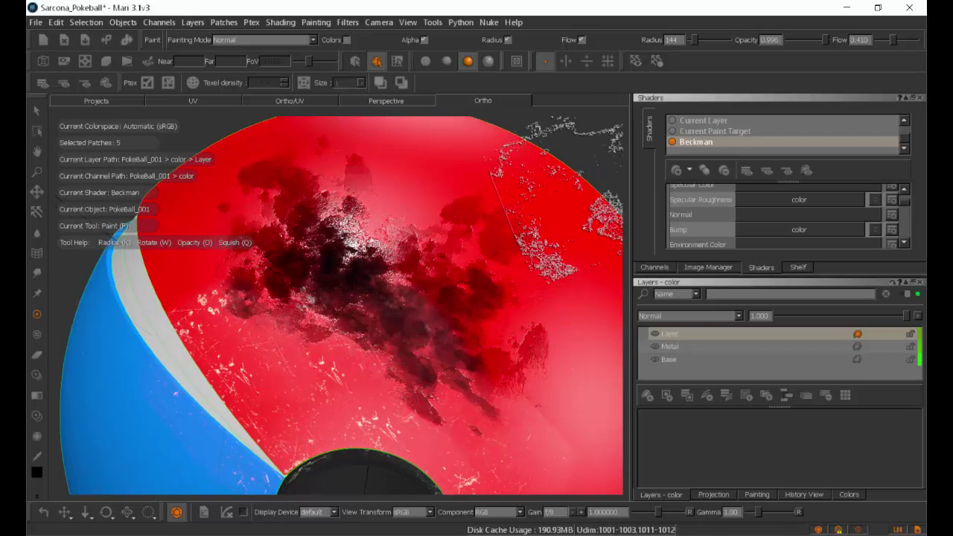
mouse_move(579, 167)
alt+mouse_down()
mouse_move(541, 164)
mouse_move(591, 138)
mouse_move(565, 170)
alt+mouse_up()
mouse_move(564, 170)
alt+right_down()
mouse_move(529, 159)
mouse_move(511, 199)
alt+right_up()
mouse_move(511, 201)
alt+mouse_down()
mouse_move(499, 215)
mouse_move(515, 230)
mouse_move(589, 246)
mouse_move(447, 208)
mouse_move(161, 192)
mouse_move(174, 217)
mouse_move(200, 221)
alt+mouse_up()
mouse_move(162, 341)
alt+right_down()
mouse_move(287, 384)
mouse_move(340, 382)
mouse_move(305, 390)
alt+right_up()
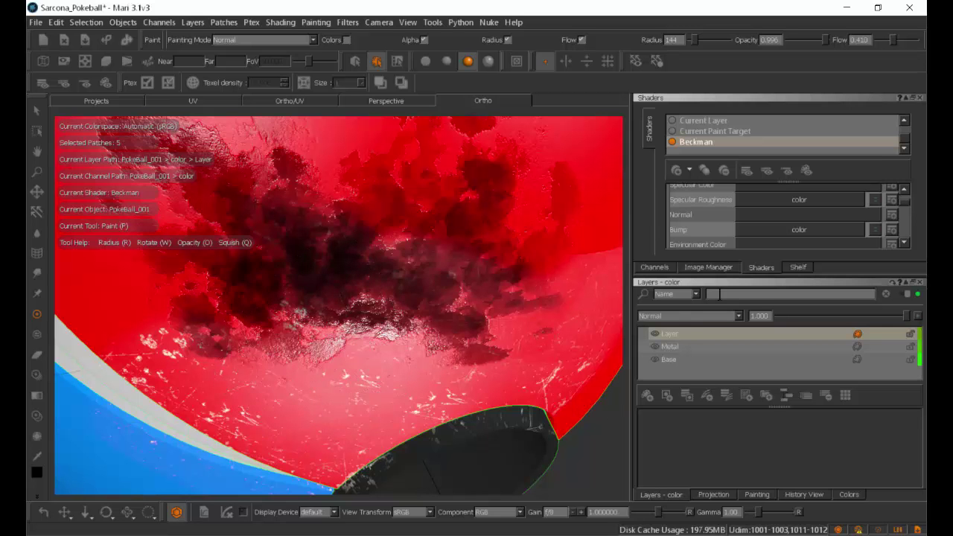
- Load the MetalPainted image for Paint Through over the red shell, and target the Metal layer with the black wear layer hidden
click(728, 269)
mouse_move(674, 160)
mouse_down()
mouse_move(442, 227)
mouse_move(461, 234)
mouse_up()
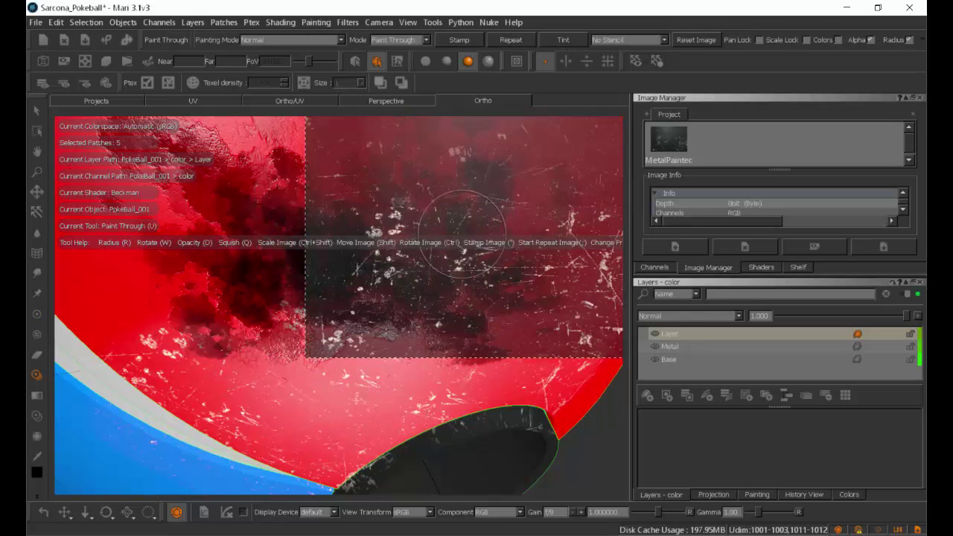
shift+drag(511, 211, 396, 289)
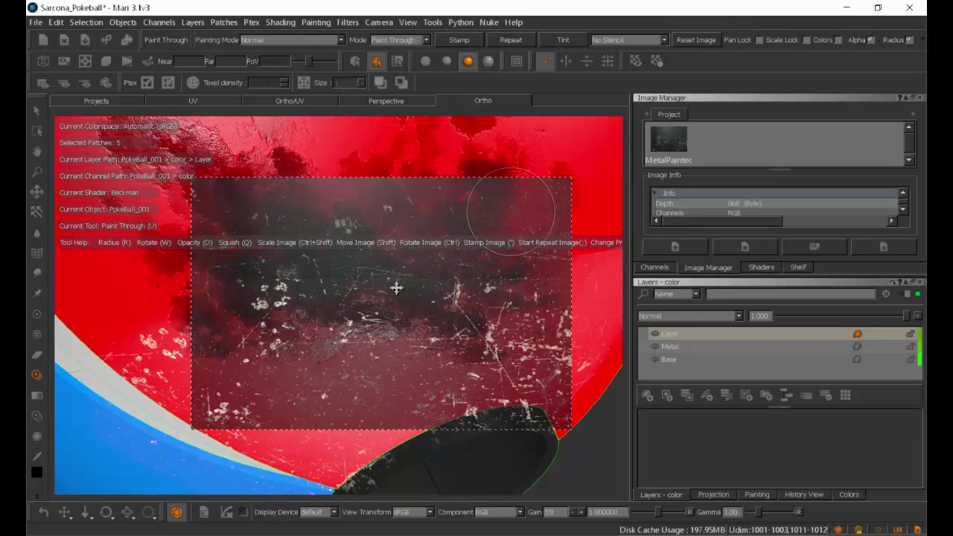
click(665, 346)
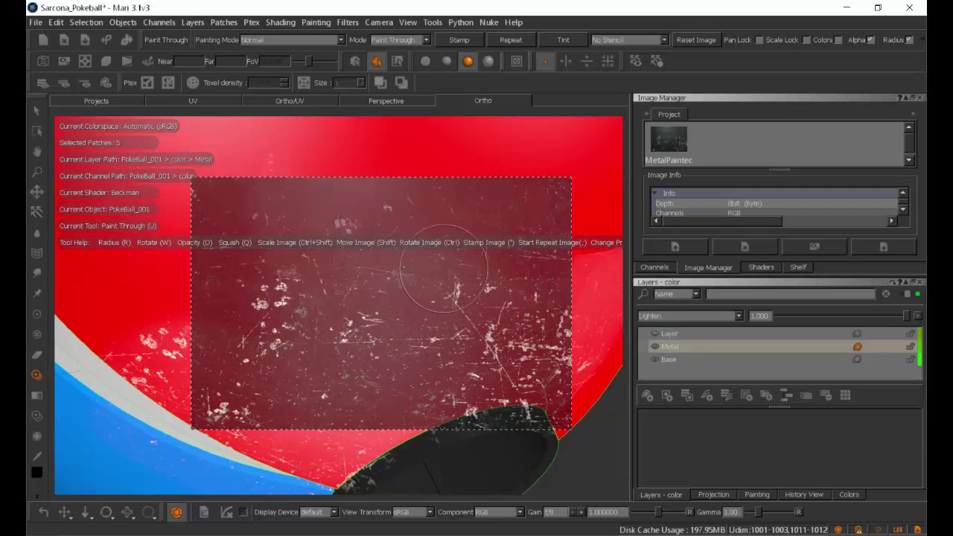
- Paint MetalPainted scratches over the red shell above the button, shifting the image between strokes, and bake them to the Metal layer
shift+drag(375, 291, 329, 268)
drag(287, 301, 290, 313)
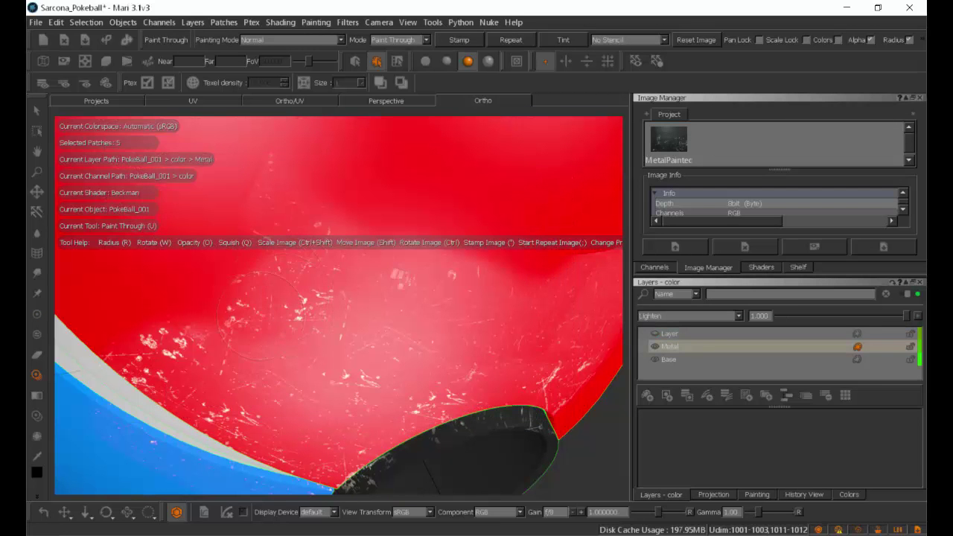
mouse_move(273, 281)
shift+mouse_down()
mouse_move(210, 266)
mouse_move(222, 289)
mouse_move(215, 317)
mouse_move(178, 261)
shift+mouse_up()
mouse_move(207, 269)
mouse_down()
mouse_move(181, 226)
mouse_move(262, 219)
mouse_move(308, 186)
mouse_up()
mouse_move(255, 202)
mouse_down()
mouse_move(465, 220)
mouse_move(436, 213)
mouse_move(514, 263)
mouse_move(551, 263)
mouse_move(529, 244)
mouse_up()
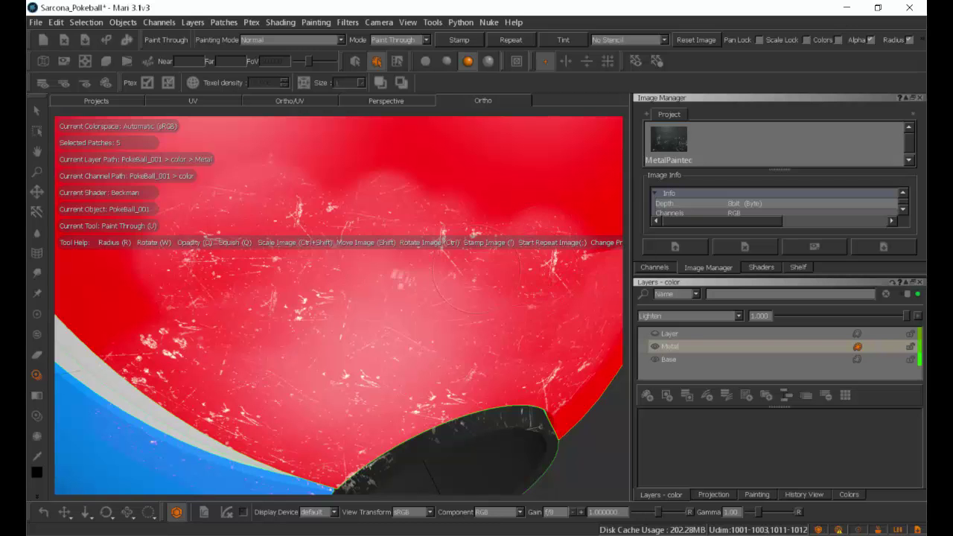
shift+drag(507, 287, 399, 369)
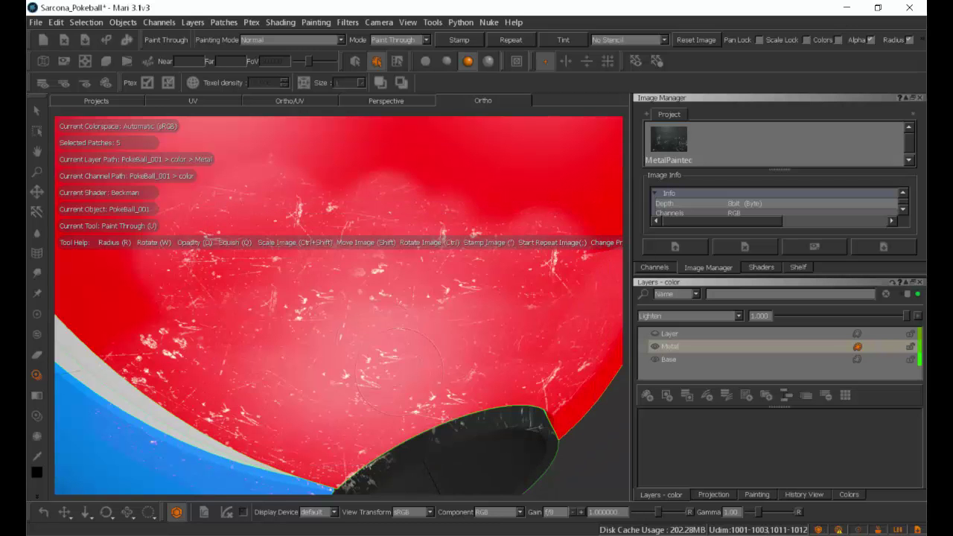
drag(320, 385, 328, 381)
key(b)
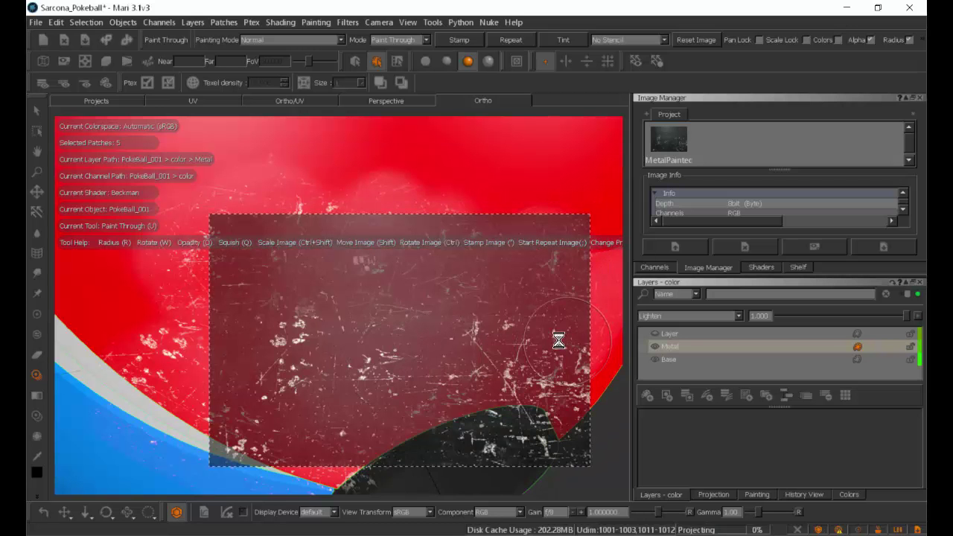
- Continue the metal scratches over the bare red area on the button's other side toward the white seam, baking each pass
mouse_move(567, 341)
alt+mouse_down()
mouse_move(513, 334)
mouse_move(484, 298)
alt+mouse_up()
alt+middle_drag(480, 299, 206, 377)
mouse_move(336, 365)
alt+mouse_down()
mouse_move(281, 372)
mouse_move(321, 360)
alt+mouse_up()
drag(391, 306, 251, 315)
key(apostrophe)
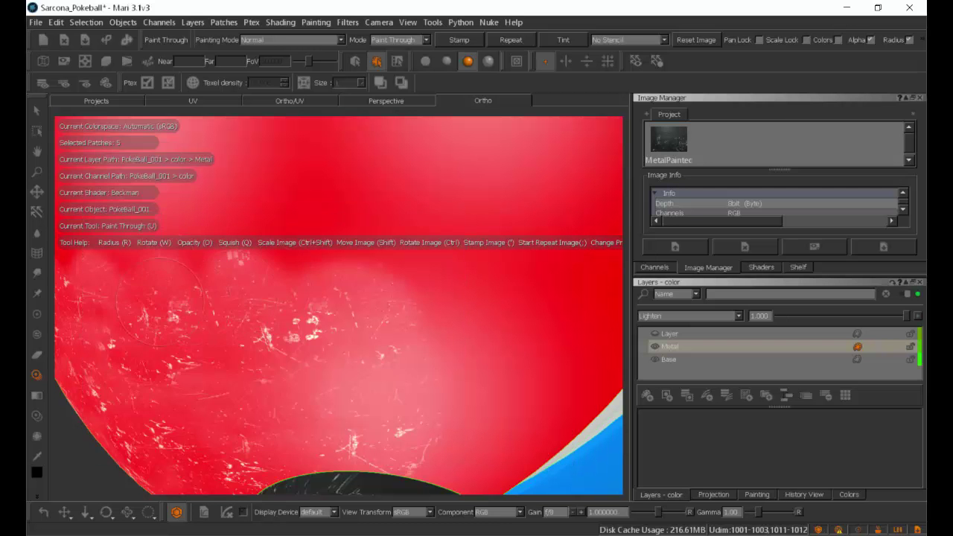
drag(338, 291, 316, 299)
shift+drag(314, 316, 466, 363)
drag(463, 374, 458, 397)
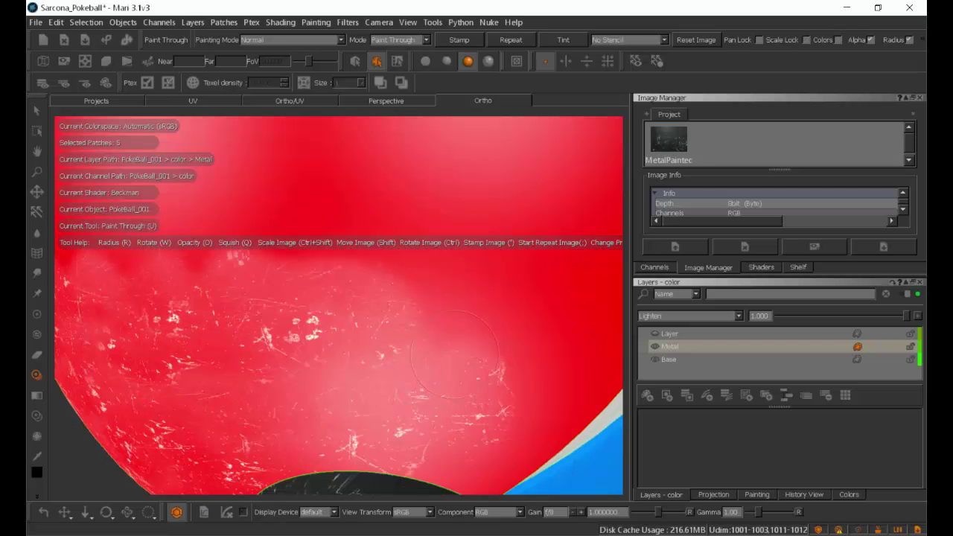
mouse_move(454, 354)
shift+mouse_down()
mouse_move(431, 373)
mouse_move(394, 379)
mouse_move(402, 343)
mouse_move(392, 280)
shift+mouse_up()
key(apostrophe)
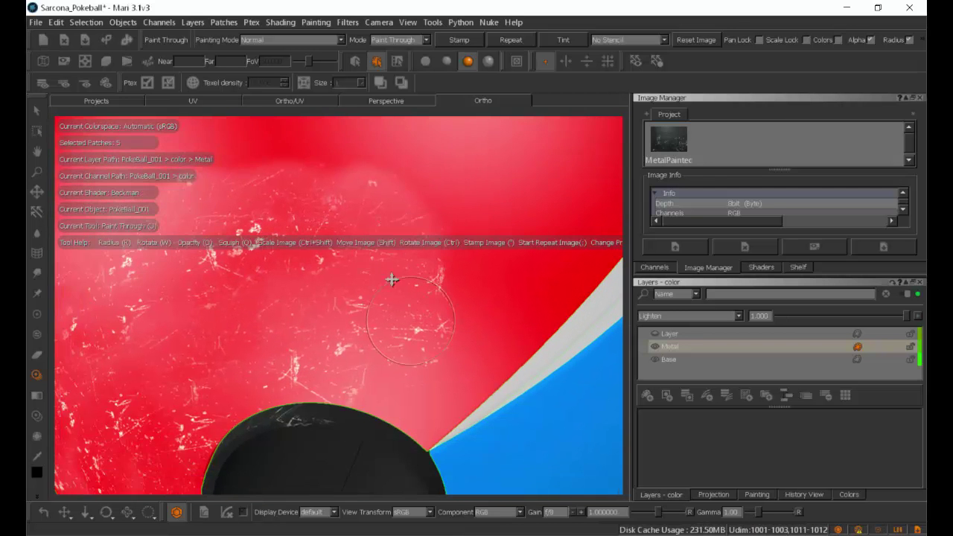
- Project the scratch image over the whole ball from far away to lay down oversized scratches, and bake it
mouse_move(393, 280)
alt+right_down()
mouse_move(195, 294)
mouse_move(268, 298)
alt+right_up()
key(u)
shift+drag(362, 342, 342, 291)
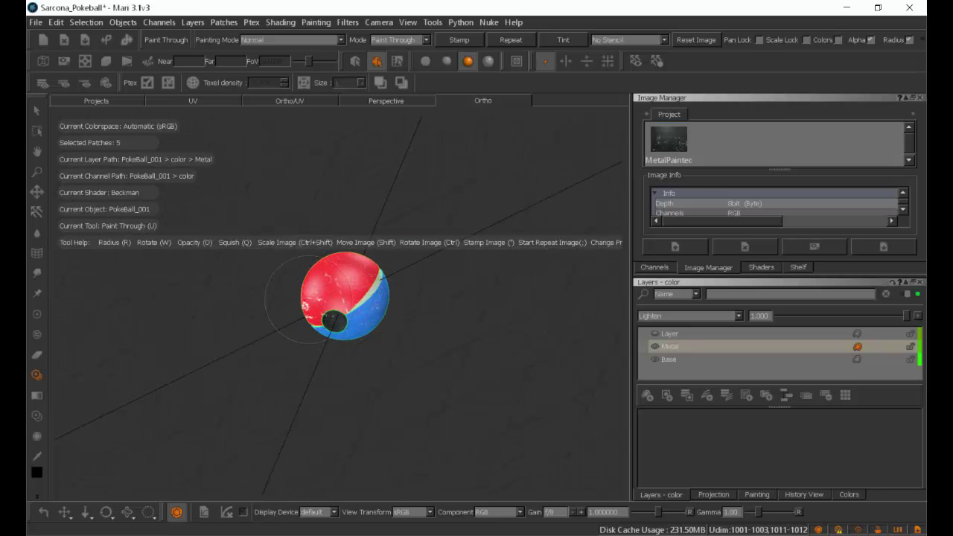
click(362, 310)
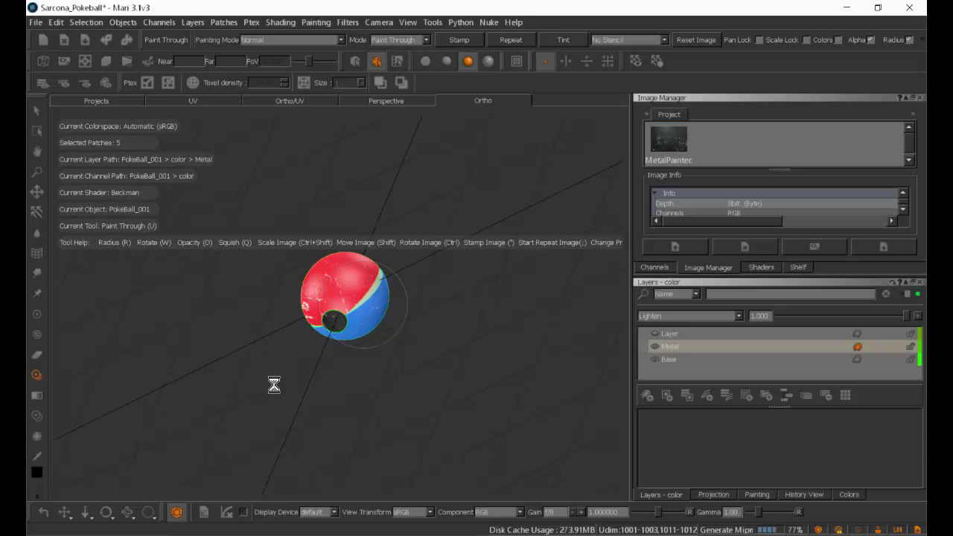
- Paint fine scratches in close-up over the enlarged ones on the red shell, bake them and check them from a distance
alt+right_drag(274, 385, 500, 388)
alt+middle_drag(438, 286, 442, 425)
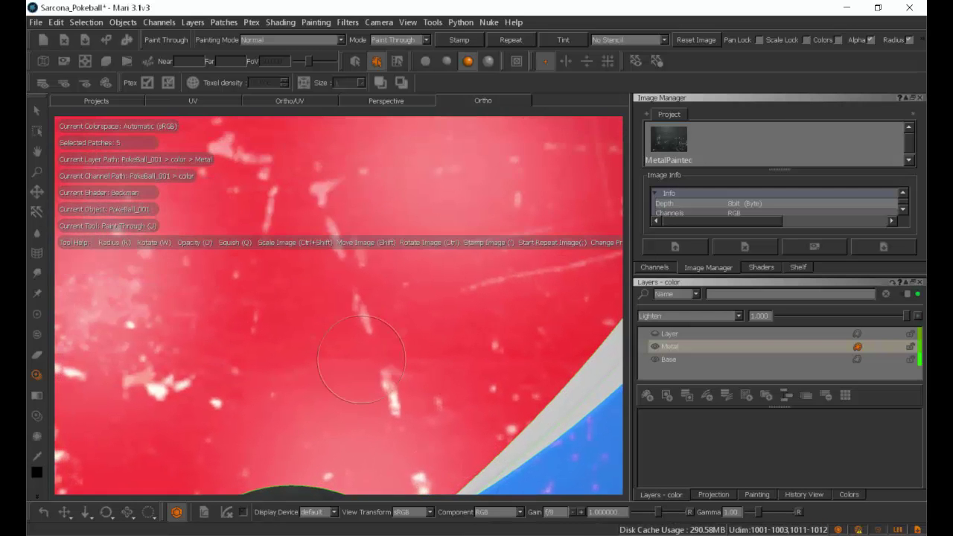
alt+middle_drag(337, 304, 352, 374)
key(u)
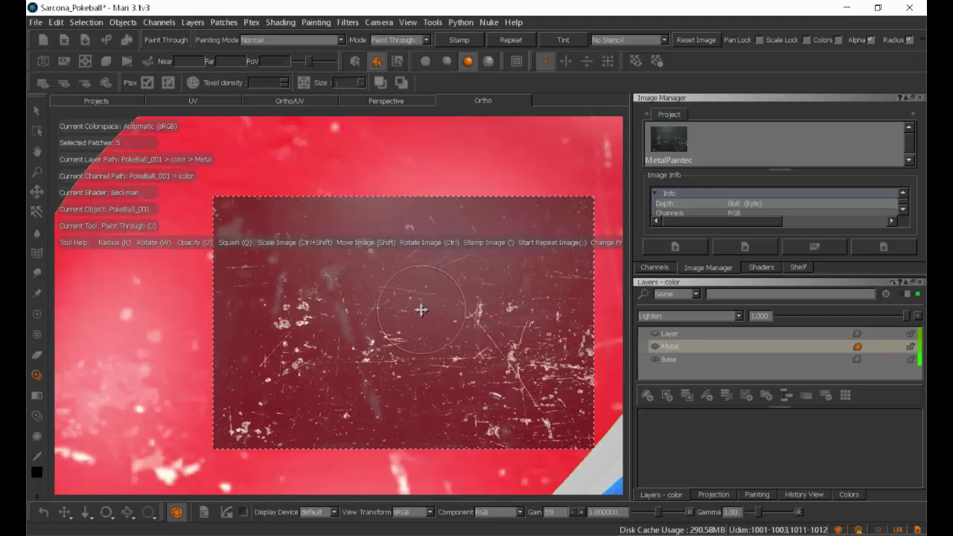
drag(422, 317, 411, 327)
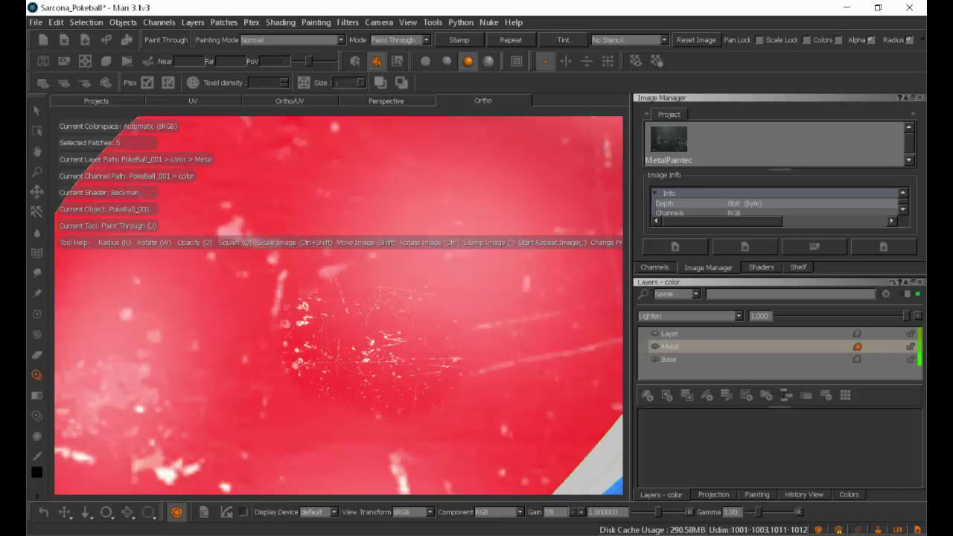
mouse_move(459, 364)
mouse_down()
mouse_move(294, 348)
mouse_move(254, 422)
mouse_move(391, 425)
mouse_move(402, 395)
mouse_up()
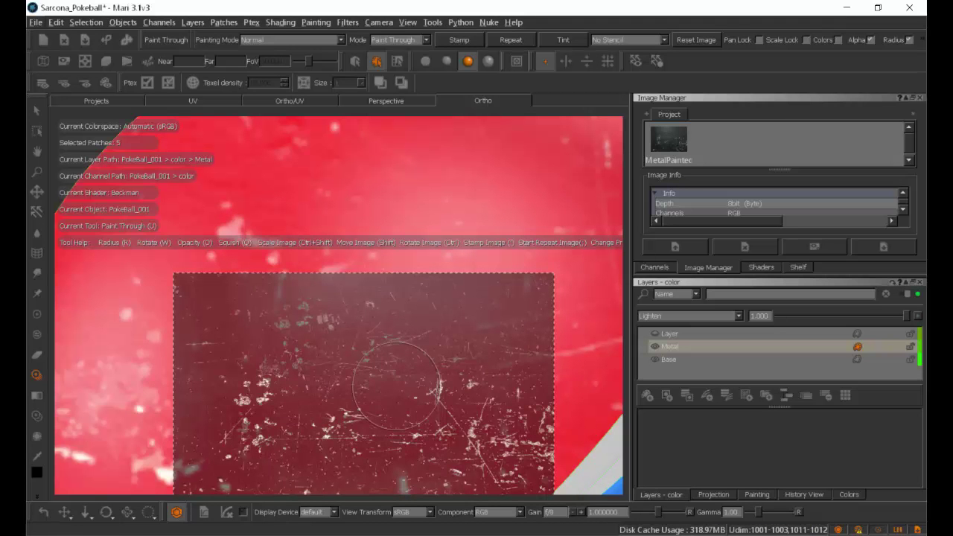
mouse_move(379, 328)
alt+mouse_down()
mouse_move(453, 357)
mouse_move(362, 355)
mouse_move(385, 375)
mouse_move(321, 370)
alt+mouse_up()
mouse_move(327, 372)
alt+right_down()
mouse_move(385, 372)
mouse_move(424, 347)
alt+right_up()
scroll(389, 385, down, 6)
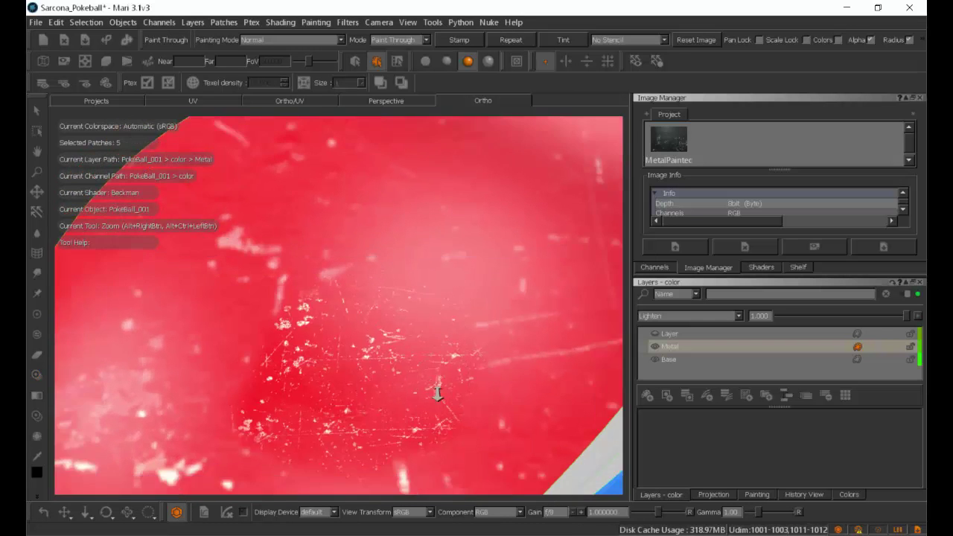
scroll(389, 362, down, 3)
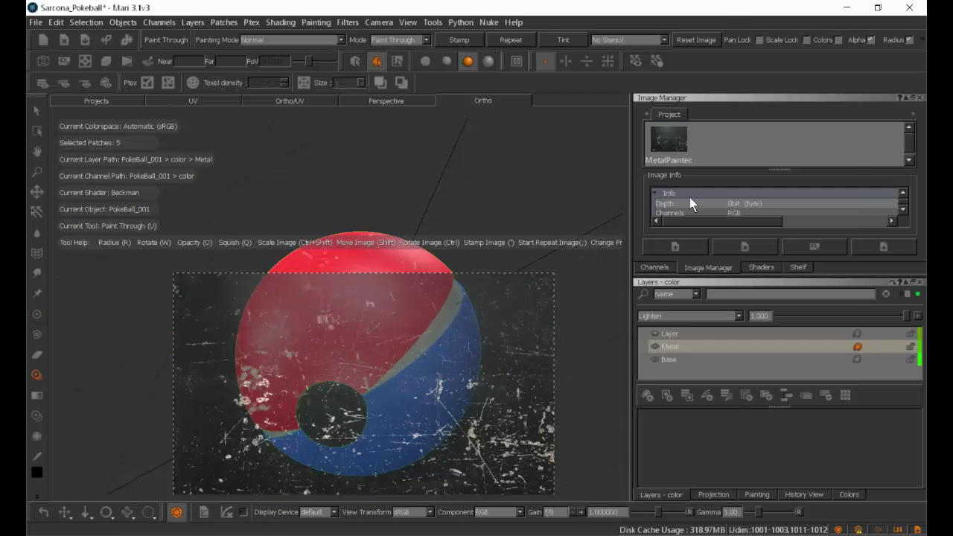
- Switch to File Explorer and import MetalFences0065_4_S.jpg from the metal search results into Mari's project images
key(alt+Tab)
scroll(277, 312, down, 6)
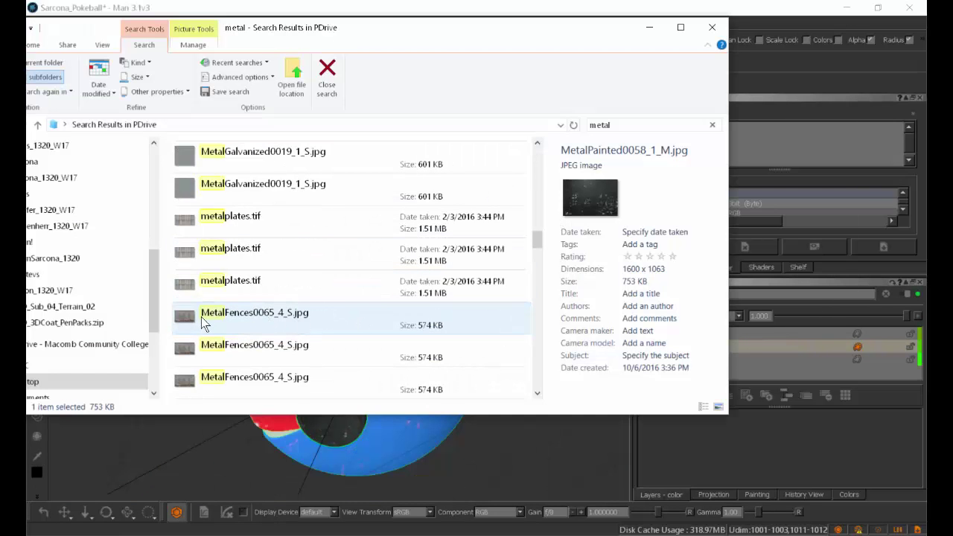
click(201, 317)
drag(219, 317, 770, 180)
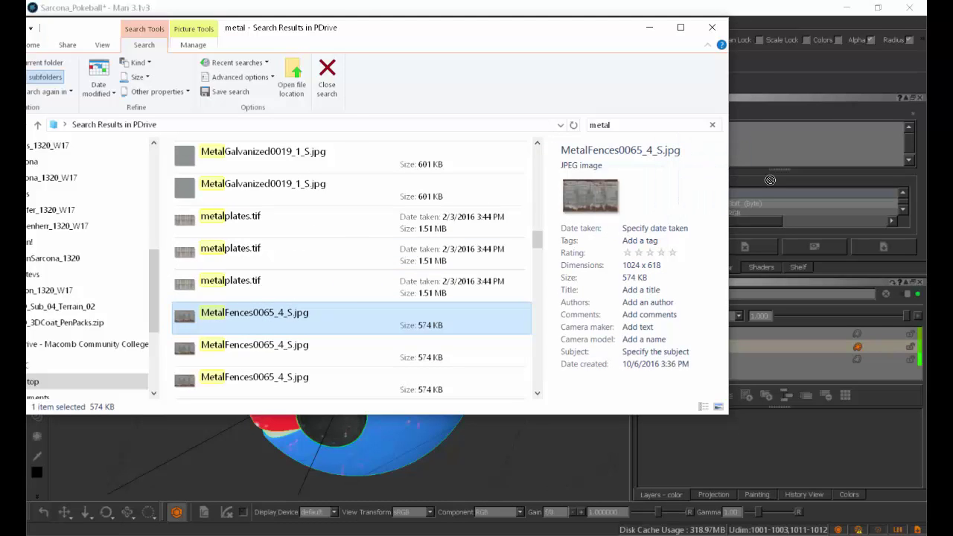
drag(274, 312, 736, 149)
- Load the MetalFences image for Paint Through, enlarge it beyond the ball's width and position it over the shell in top view
drag(484, 242, 411, 278)
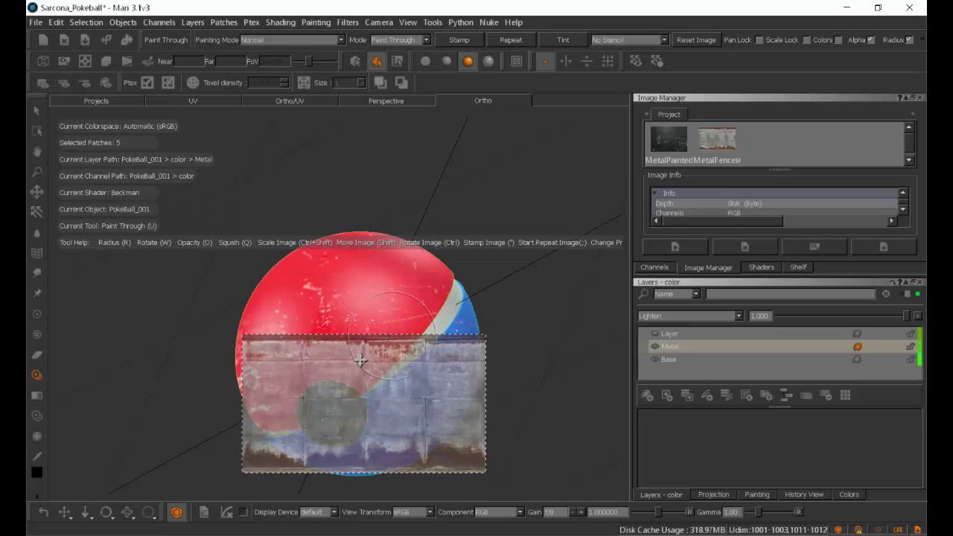
mouse_move(372, 365)
ctrl+shift+mouse_down()
mouse_move(401, 368)
mouse_move(383, 300)
mouse_move(342, 320)
ctrl+shift+mouse_up()
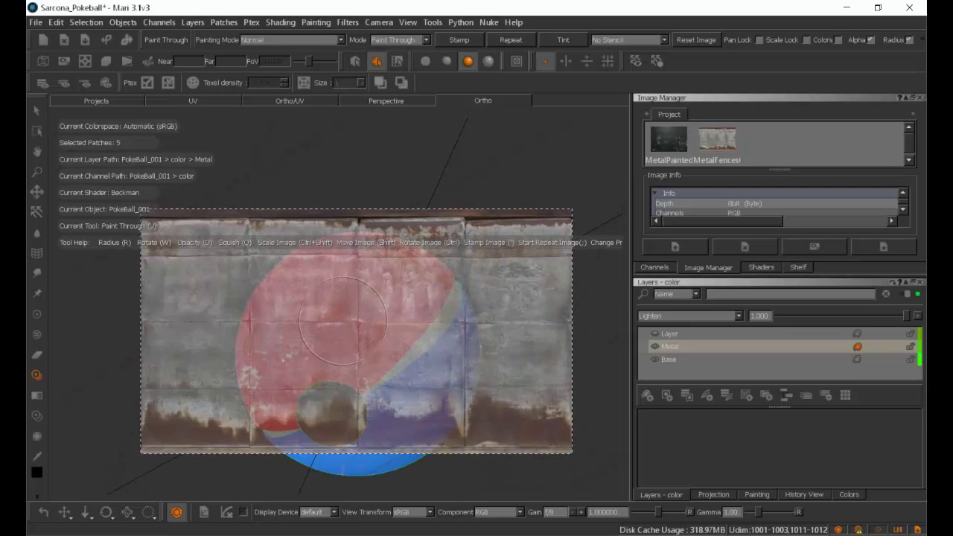
key(Page_Up)
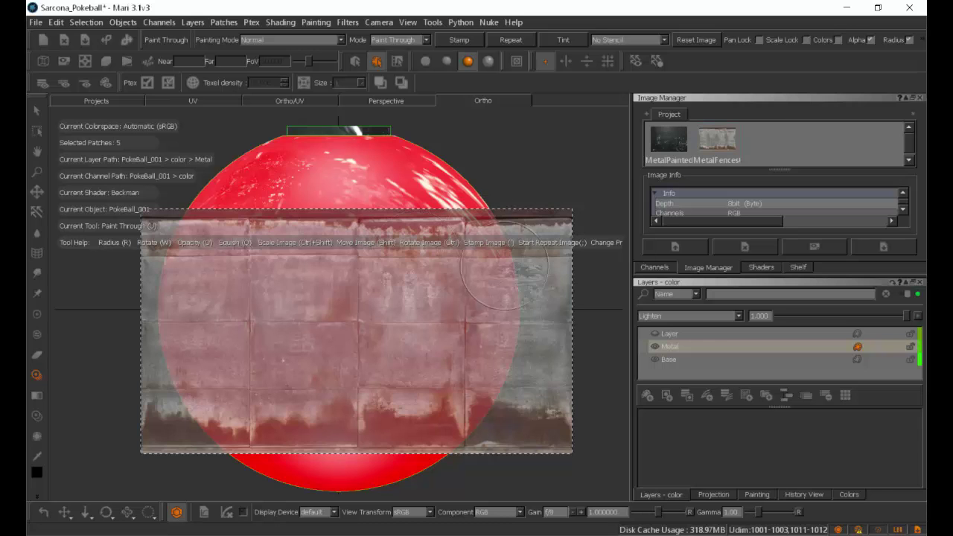
shift+drag(420, 345, 415, 335)
- Add Layer 2 in Normal mode above Metal and paint the MetalFences texture across the entire red shell, moving the image to fill gaps
mouse_move(514, 298)
mouse_down()
mouse_move(507, 372)
mouse_move(439, 409)
mouse_move(365, 409)
mouse_move(431, 313)
mouse_move(385, 328)
mouse_move(402, 260)
mouse_up()
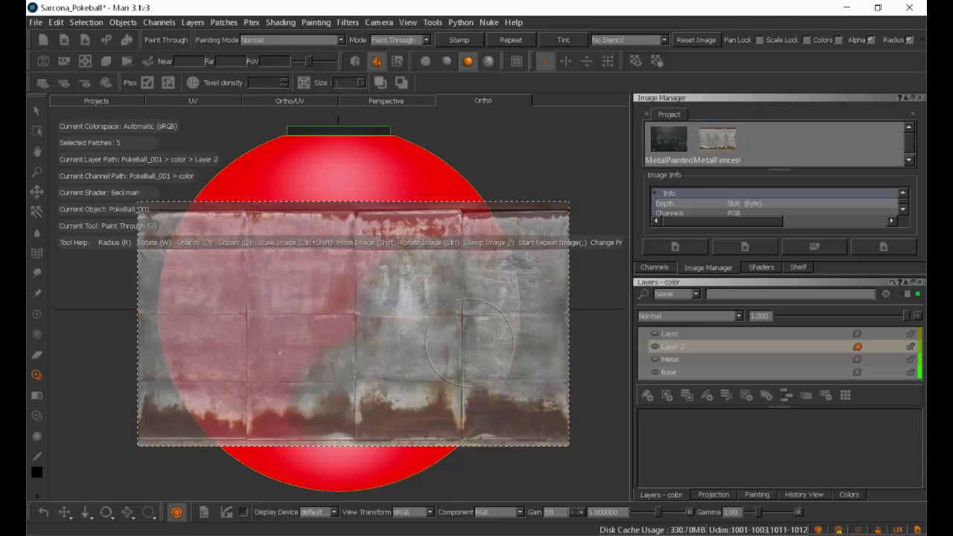
mouse_move(467, 335)
mouse_down()
mouse_move(477, 292)
mouse_move(353, 249)
mouse_move(317, 251)
mouse_move(224, 313)
mouse_move(246, 346)
mouse_move(224, 406)
mouse_move(158, 331)
mouse_up()
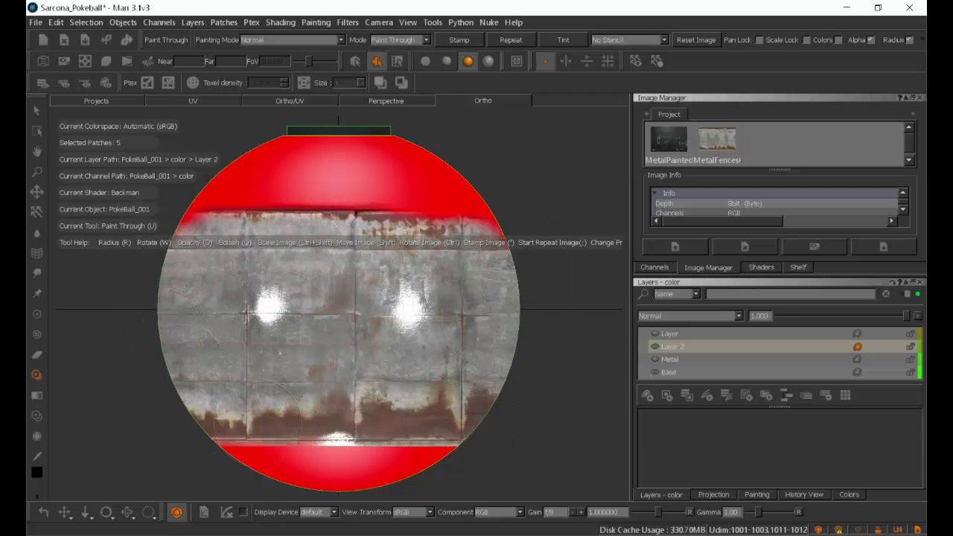
shift+drag(432, 400, 427, 455)
mouse_move(445, 421)
mouse_down()
mouse_move(376, 453)
mouse_move(231, 443)
mouse_move(391, 397)
mouse_up()
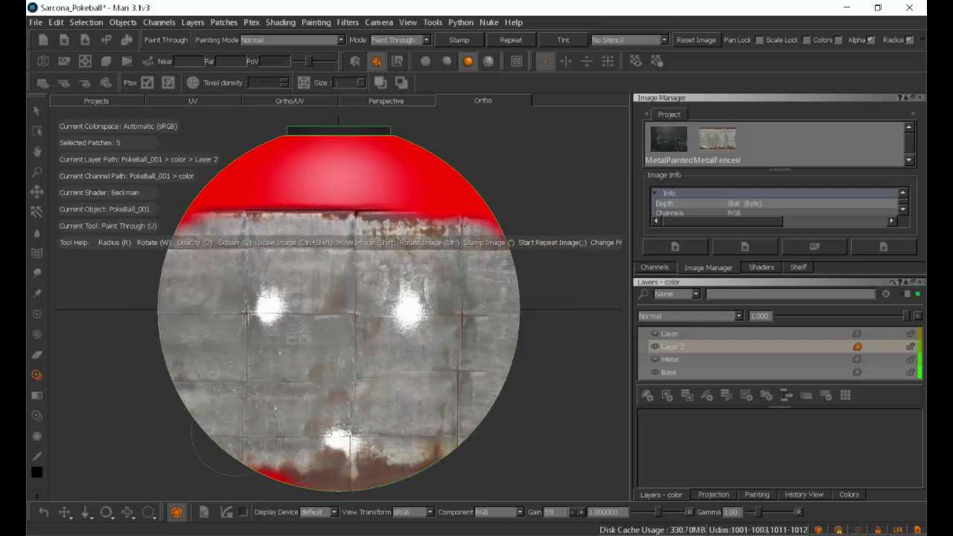
mouse_move(426, 365)
shift+mouse_down()
mouse_move(419, 227)
mouse_move(455, 196)
mouse_move(335, 160)
mouse_move(223, 168)
mouse_move(245, 223)
shift+mouse_up()
drag(429, 160, 391, 165)
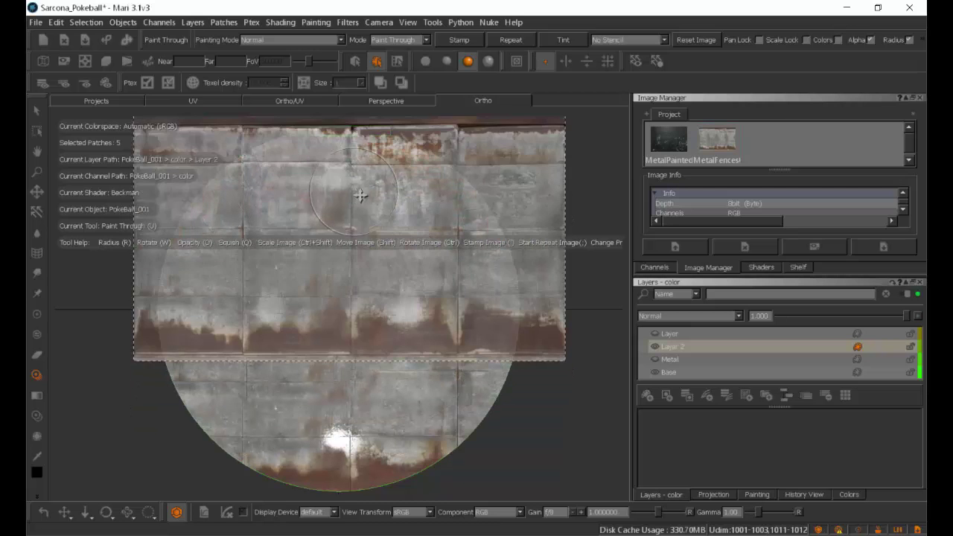
mouse_move(361, 196)
shift+mouse_down()
mouse_move(372, 164)
mouse_move(307, 175)
mouse_move(309, 205)
mouse_move(290, 205)
shift+mouse_up()
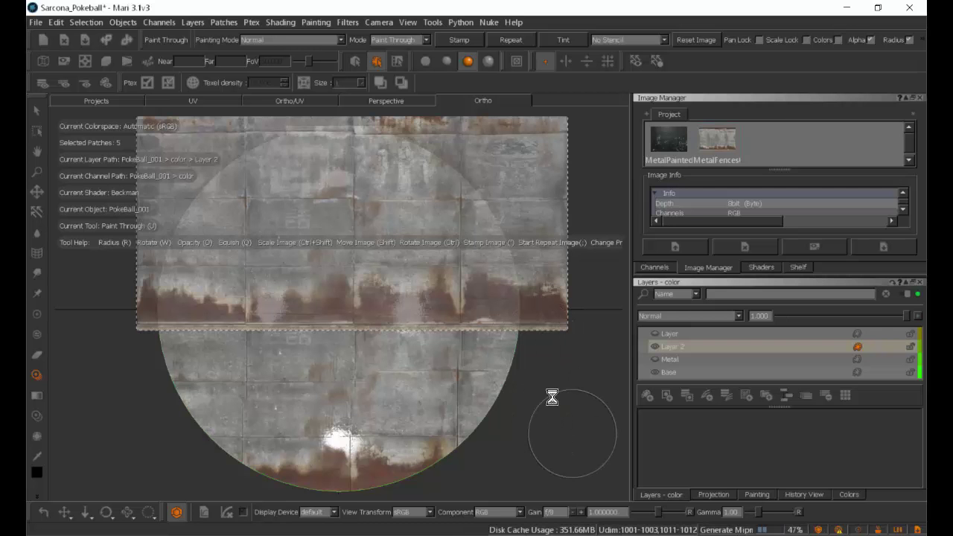
- Examine the projected fence texture along the shell's sides near the white rim, and return to the top view
mouse_move(555, 439)
alt+mouse_down()
mouse_move(503, 365)
mouse_move(349, 374)
mouse_move(255, 341)
alt+mouse_up()
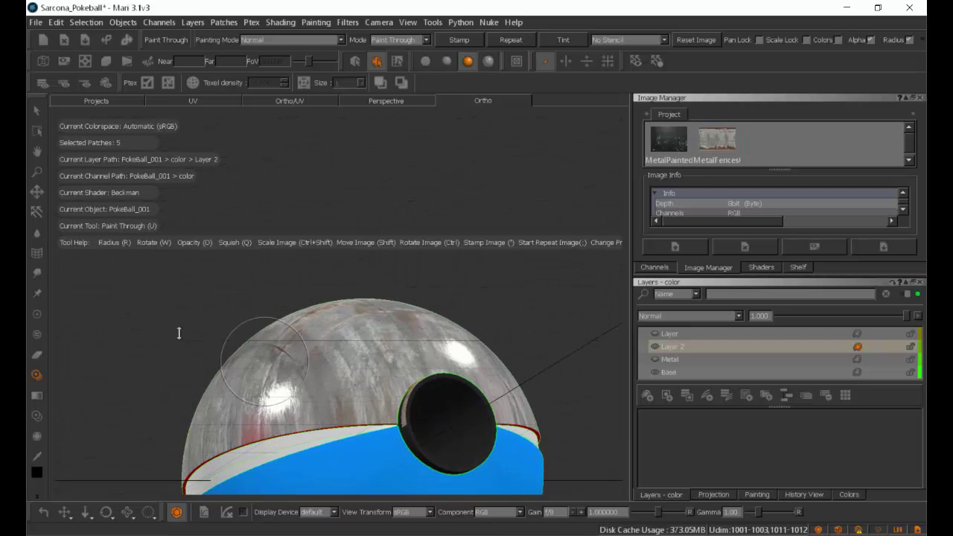
alt+middle_drag(162, 325, 279, 237)
alt+drag(280, 237, 257, 316)
alt+right_drag(249, 326, 317, 326)
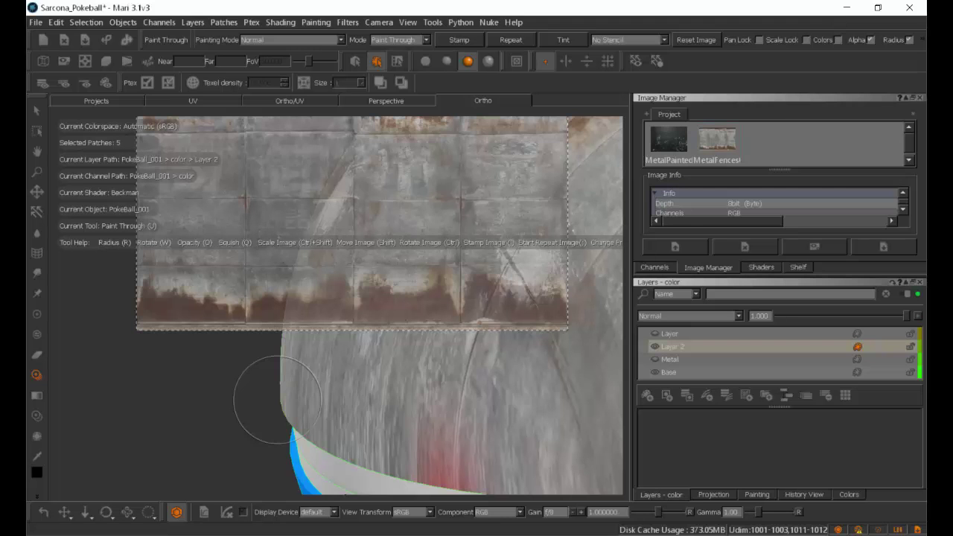
key(Up)
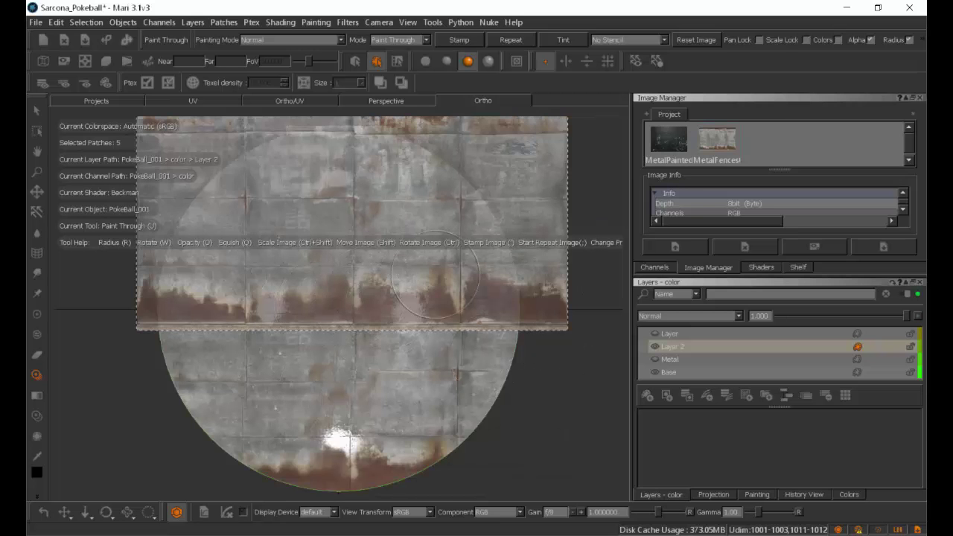
- Enable the mask preview and the Edge Mask in the projection settings, and expand the Edge Mask's general options
shift+drag(441, 209, 524, 298)
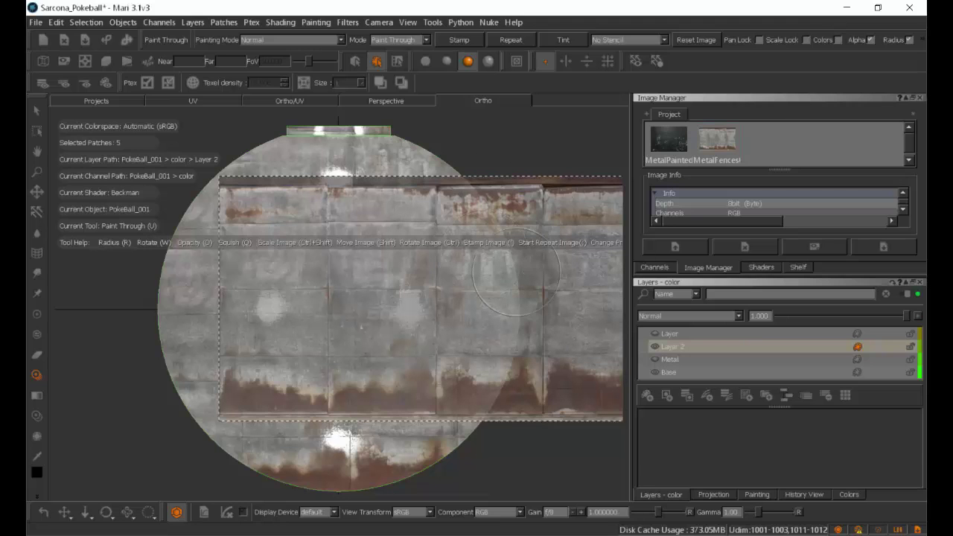
click(714, 495)
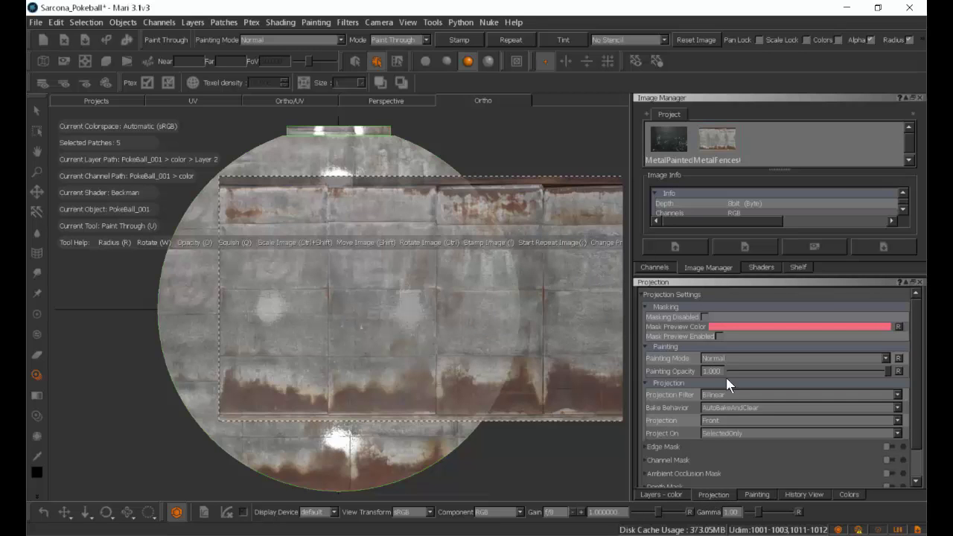
click(718, 335)
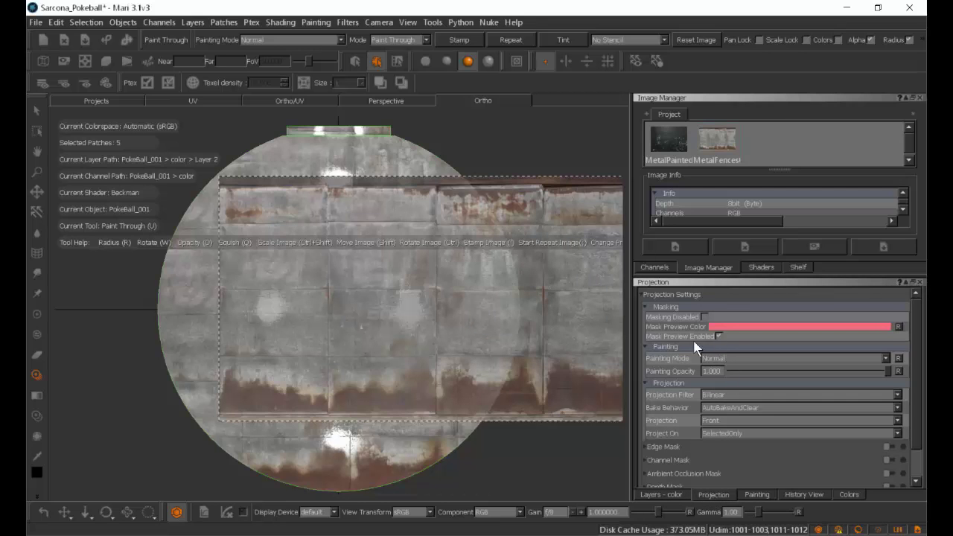
click(886, 446)
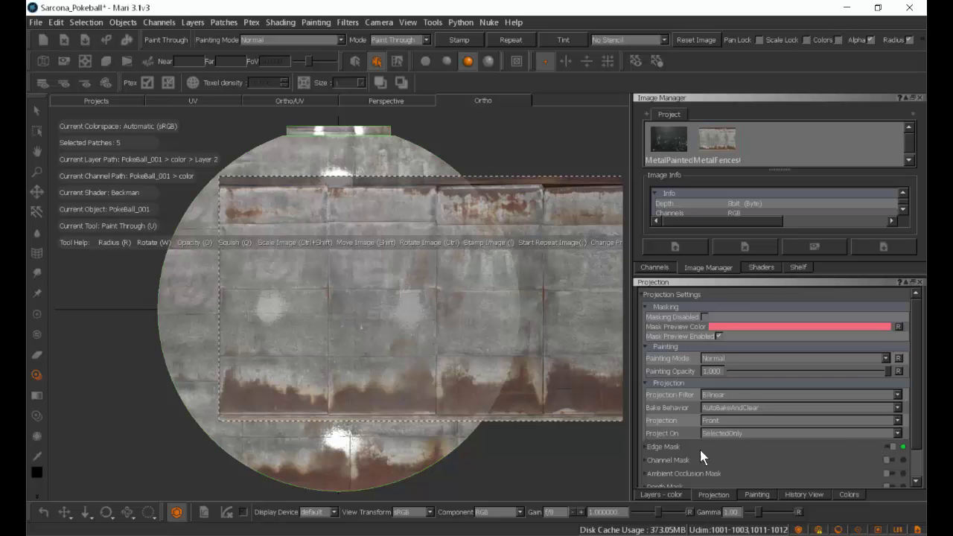
click(646, 448)
- Enlarge the MetalFences image beyond the ball's width and reposition it over the shell
shift+drag(524, 276, 428, 520)
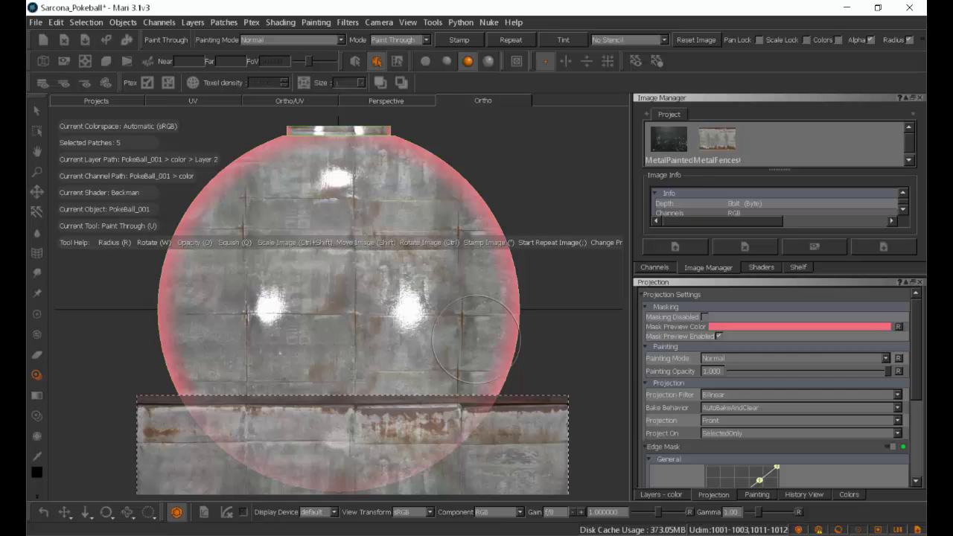
mouse_move(409, 478)
shift+mouse_down()
mouse_move(426, 269)
mouse_move(496, 268)
shift+mouse_up()
key(apostrophe)
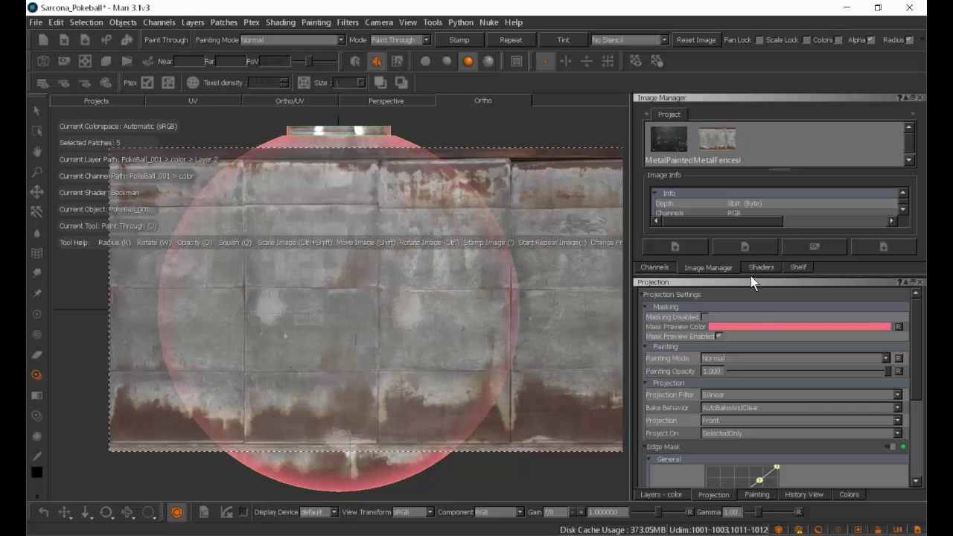
- Remove the painted Layer 2 and add a fresh, empty Layer 2 above Metal
click(667, 492)
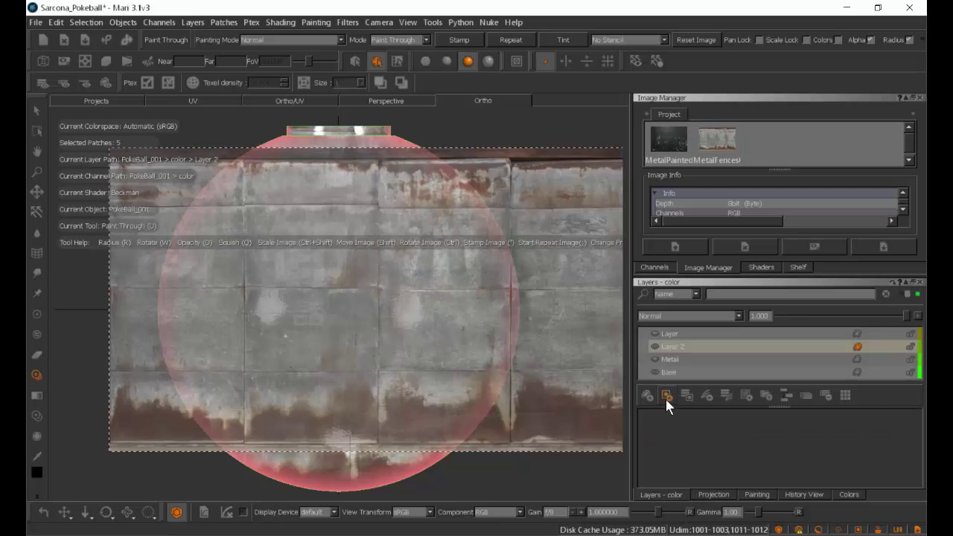
right_click(669, 349)
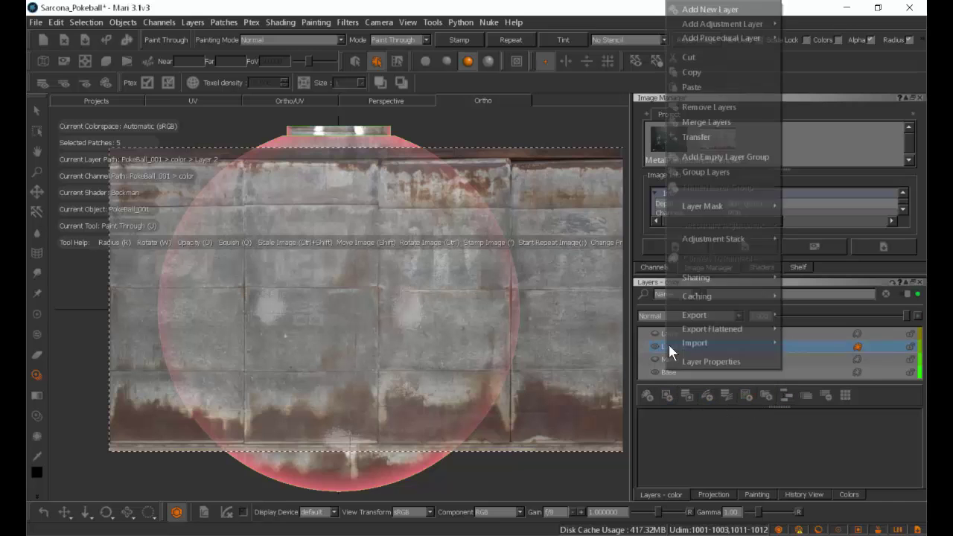
click(711, 107)
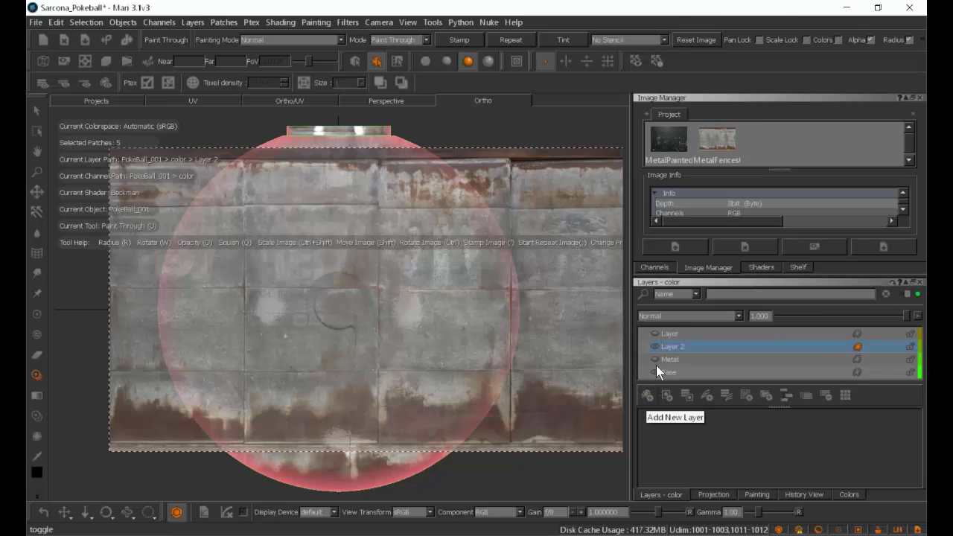
key(ctrl+z)
- Paint the MetalFences texture through onto the middle of the red shell, shifting the image between strokes
mouse_move(506, 305)
mouse_down()
mouse_move(458, 364)
mouse_move(428, 425)
mouse_move(399, 414)
mouse_move(365, 422)
mouse_up()
mouse_move(445, 387)
shift+mouse_down()
mouse_move(415, 438)
mouse_move(313, 447)
mouse_move(277, 424)
mouse_move(225, 427)
mouse_move(202, 259)
mouse_move(185, 323)
mouse_move(240, 257)
mouse_move(229, 328)
shift+mouse_up()
shift+drag(265, 299, 345, 221)
mouse_move(339, 225)
mouse_down()
mouse_move(320, 235)
mouse_move(274, 216)
mouse_move(192, 233)
mouse_move(231, 190)
mouse_move(223, 193)
mouse_up()
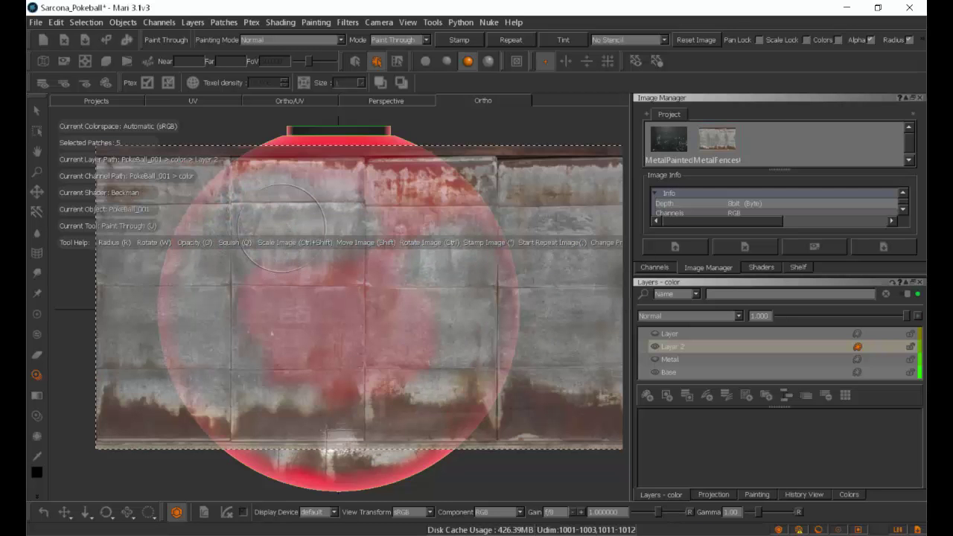
- Turn the ball to its side and paint the fence texture across the seam onto the red and blue halves, repositioning the image
alt+drag(253, 267, 389, 278)
mouse_move(311, 208)
shift+mouse_down()
mouse_move(281, 219)
mouse_move(304, 207)
shift+mouse_up()
mouse_move(264, 265)
mouse_down()
mouse_move(275, 298)
mouse_move(277, 424)
mouse_move(236, 296)
mouse_move(278, 208)
mouse_up()
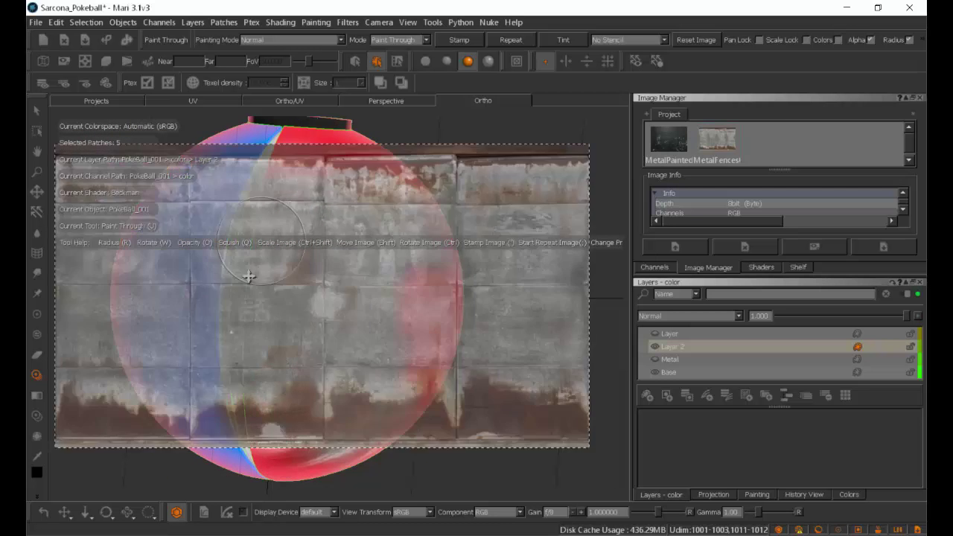
mouse_move(229, 302)
shift+mouse_down()
mouse_move(357, 326)
mouse_move(359, 342)
shift+mouse_up()
key(b)
mouse_move(316, 247)
mouse_down()
mouse_move(296, 216)
mouse_move(304, 428)
mouse_move(296, 440)
mouse_move(309, 447)
mouse_move(327, 387)
mouse_move(306, 313)
mouse_move(251, 290)
mouse_move(274, 233)
mouse_up()
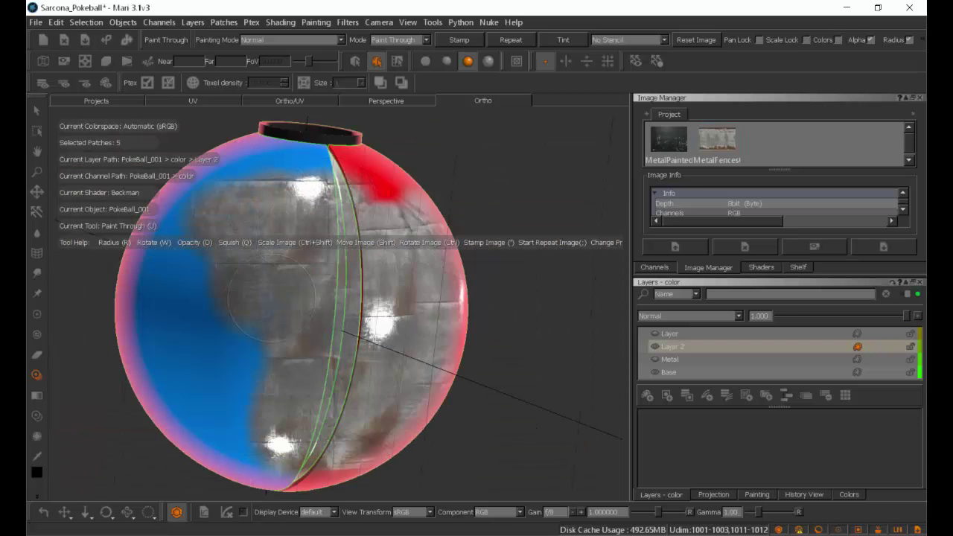
mouse_move(247, 382)
mouse_down()
mouse_move(324, 380)
mouse_move(373, 330)
mouse_move(353, 299)
mouse_move(405, 337)
mouse_move(470, 287)
mouse_up()
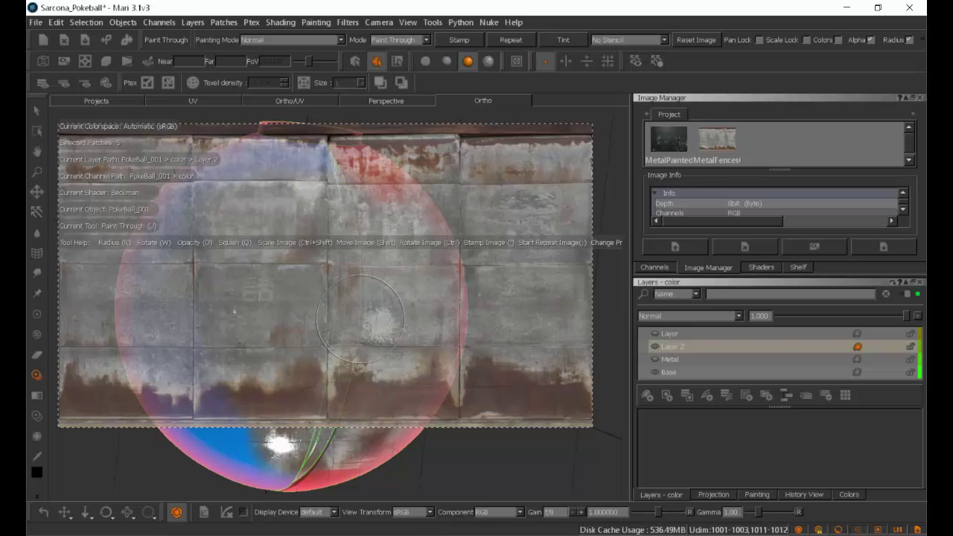
- Turn the ball to another uncovered side, paint the MetalFences texture over both halves and bake the projection
alt+drag(520, 318, 417, 319)
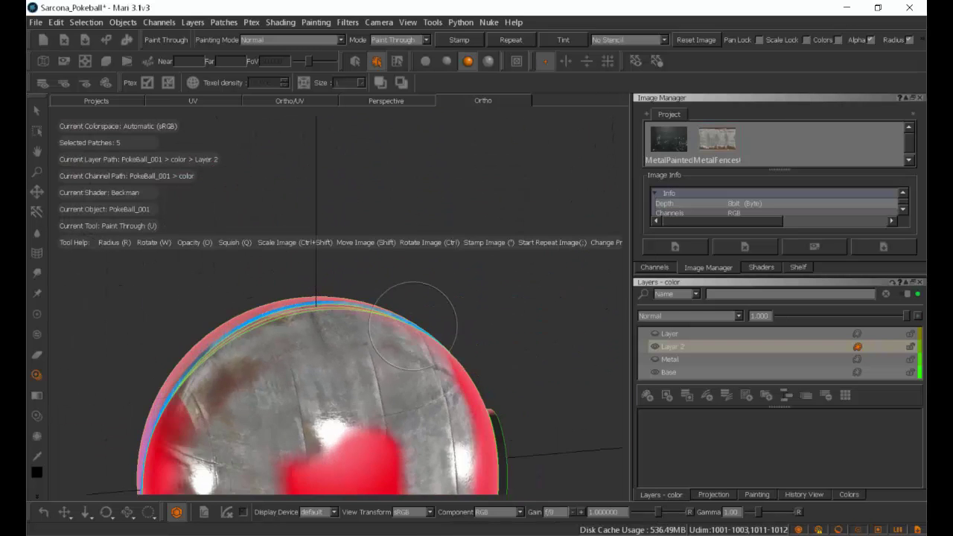
alt+middle_drag(419, 321, 444, 213)
alt+drag(432, 301, 385, 272)
alt+middle_drag(342, 330, 358, 195)
alt+right_drag(370, 250, 439, 292)
mouse_move(402, 275)
alt+mouse_down()
mouse_move(371, 302)
mouse_move(366, 356)
mouse_move(352, 363)
mouse_move(375, 299)
mouse_move(374, 366)
mouse_move(366, 298)
mouse_move(376, 371)
mouse_move(358, 366)
alt+mouse_up()
key(u)
scroll(373, 353, down, 5)
alt+middle_drag(358, 366, 369, 287)
alt+drag(369, 287, 391, 337)
mouse_move(359, 292)
mouse_down()
mouse_move(385, 305)
mouse_move(271, 298)
mouse_move(322, 353)
mouse_move(393, 298)
mouse_up()
mouse_move(402, 332)
mouse_down()
mouse_move(436, 257)
mouse_move(379, 379)
mouse_move(304, 402)
mouse_move(399, 395)
mouse_move(425, 342)
mouse_up()
key(b)
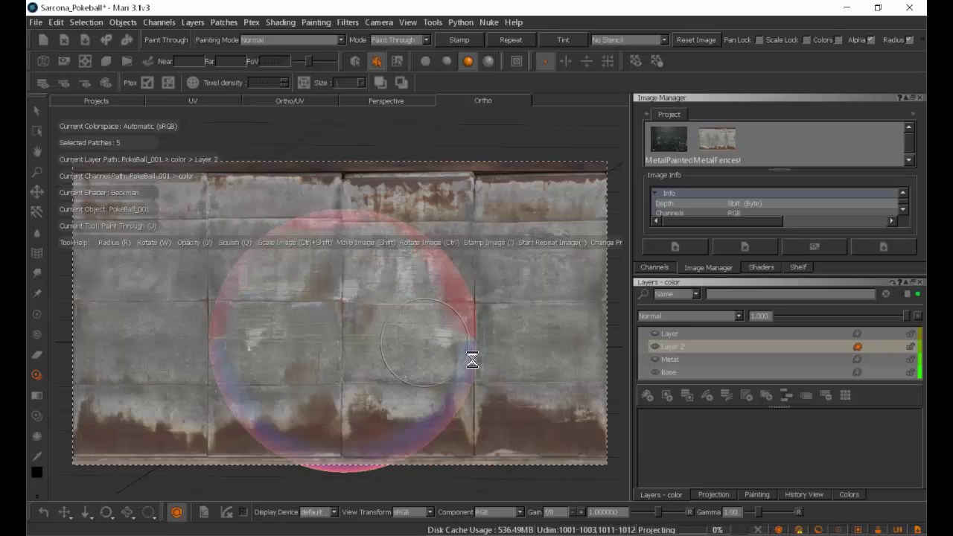
- Enable the Fractal Noise Mask, switch to the Paint tool and choose the black metal splatter brush from the Hard Surface Brushes
click(712, 495)
scroll(678, 422, down, 5)
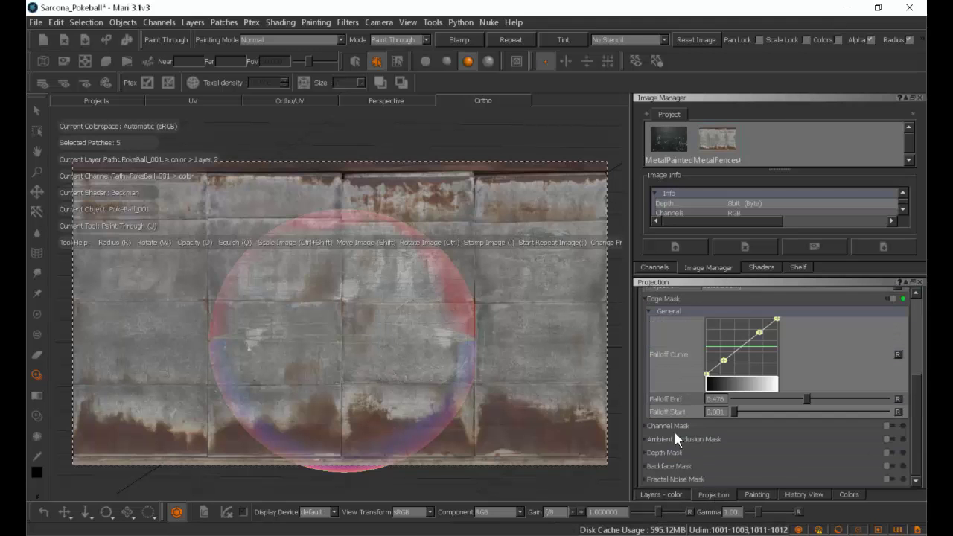
click(890, 478)
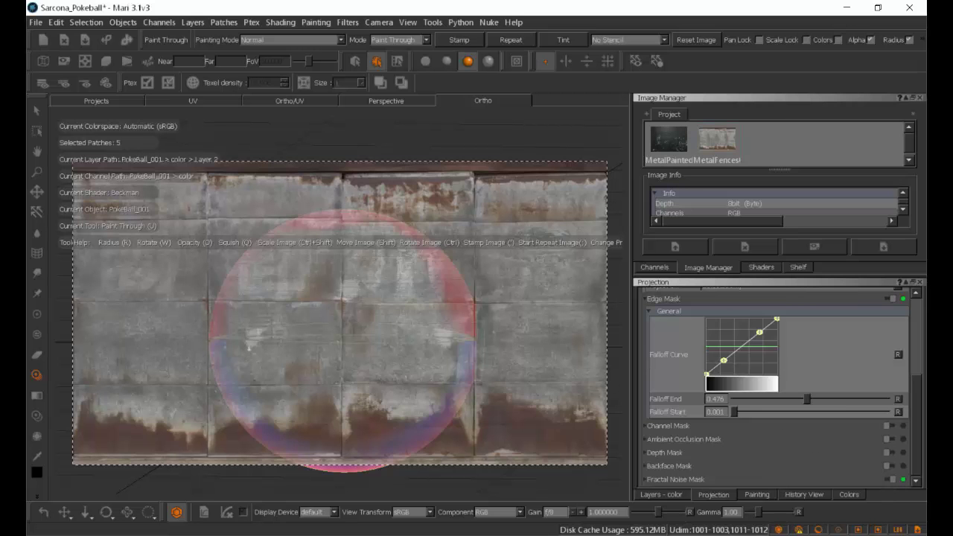
click(36, 314)
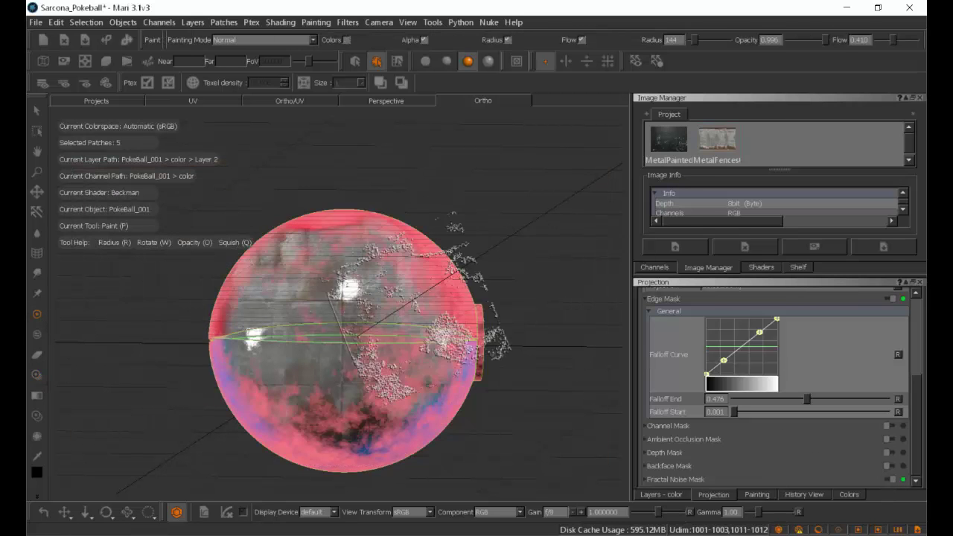
click(761, 267)
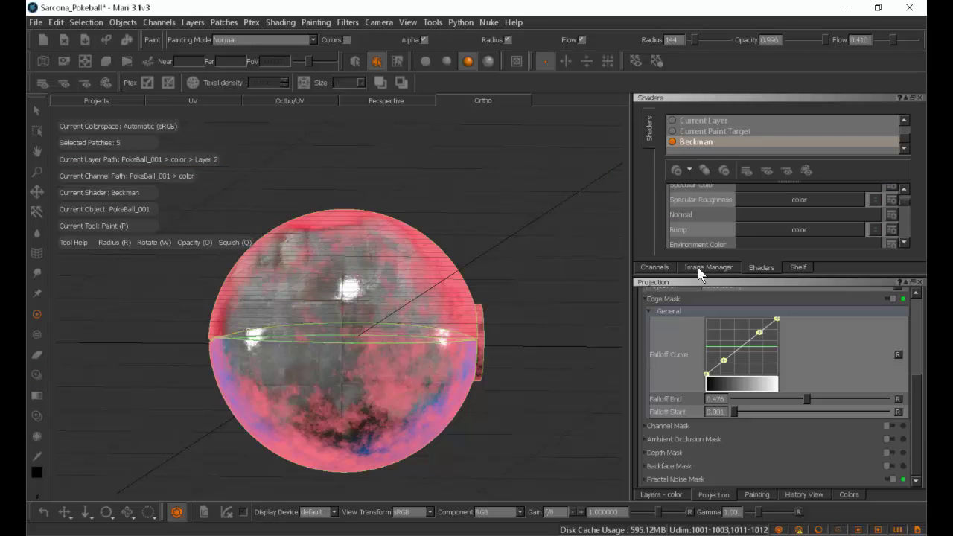
click(798, 267)
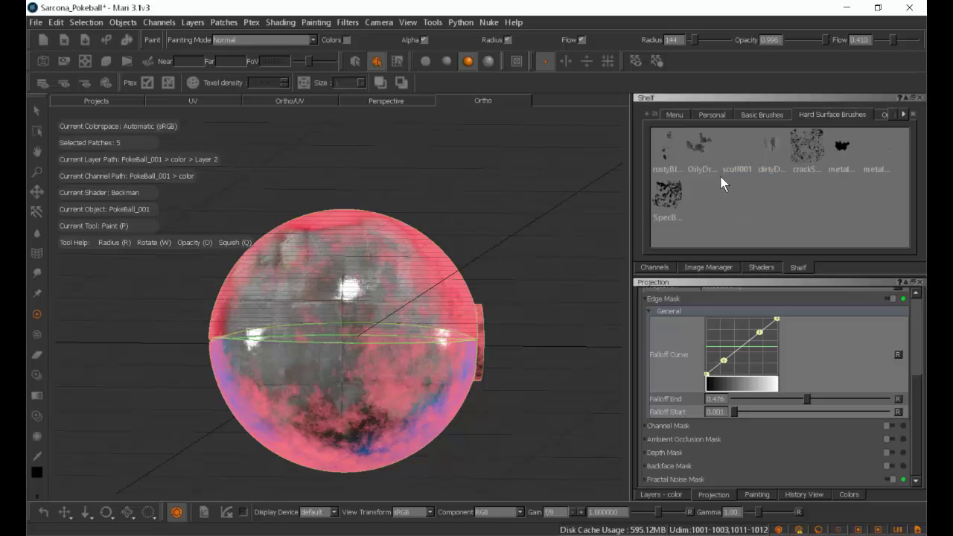
click(839, 152)
- Enlarge the brush to radius 82 and paint a black patch on the red shell just above the seam
alt+drag(568, 256, 488, 287)
alt+middle_drag(501, 280, 382, 344)
mouse_move(382, 344)
alt+right_down()
mouse_move(477, 339)
mouse_move(517, 276)
mouse_move(415, 240)
alt+right_up()
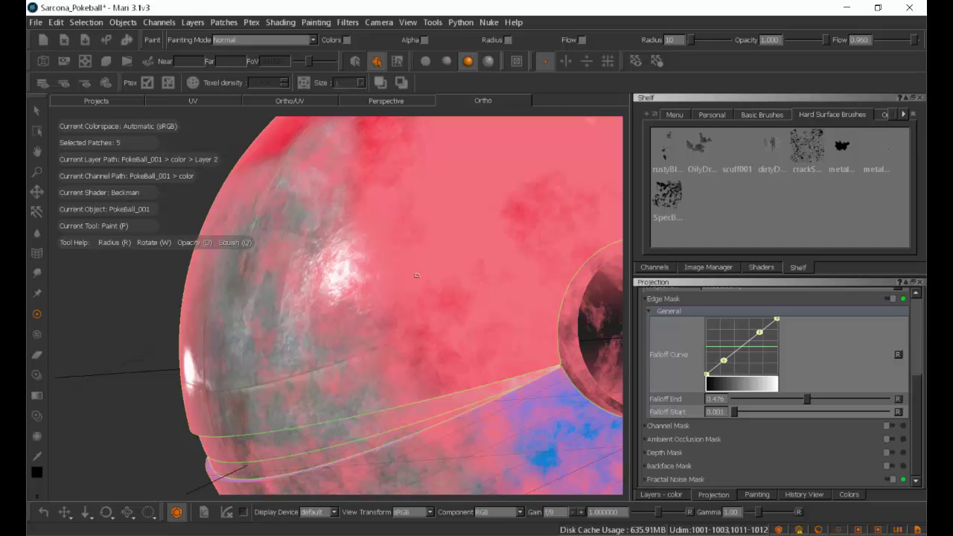
alt+drag(120, 378, 141, 262)
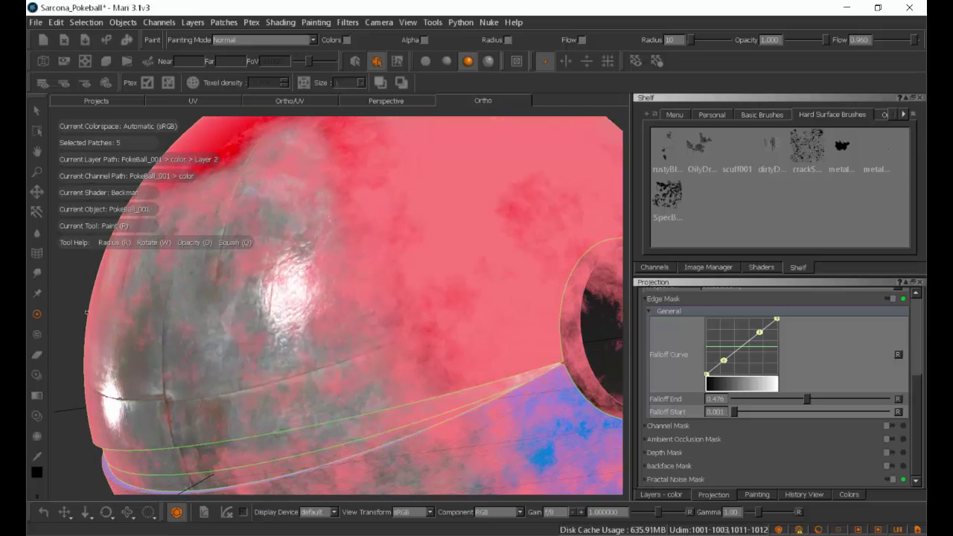
alt+middle_drag(140, 262, 313, 261)
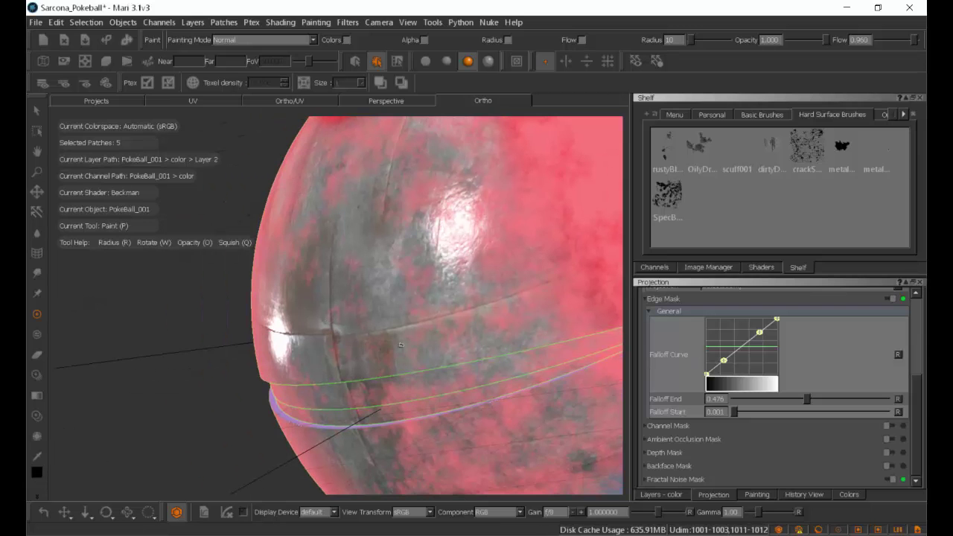
key(r)
mouse_move(396, 345)
mouse_down()
mouse_move(476, 353)
mouse_move(440, 367)
mouse_move(383, 365)
mouse_move(424, 398)
mouse_move(492, 367)
mouse_move(469, 317)
mouse_move(376, 335)
mouse_move(346, 365)
mouse_up()
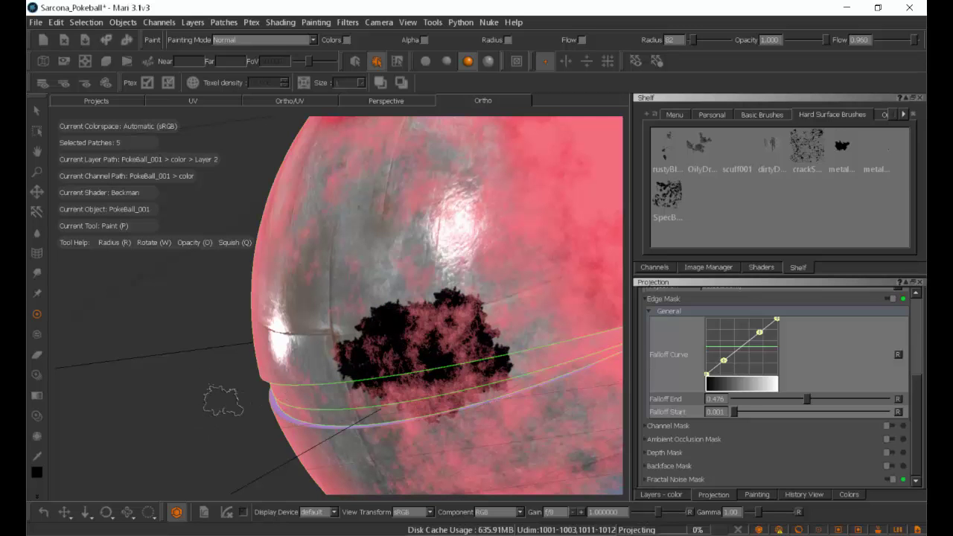
- Disable the mask preview in the projection settings and view the painted black patch without the overlay
alt+drag(212, 417, 218, 400)
scroll(714, 332, up, 5)
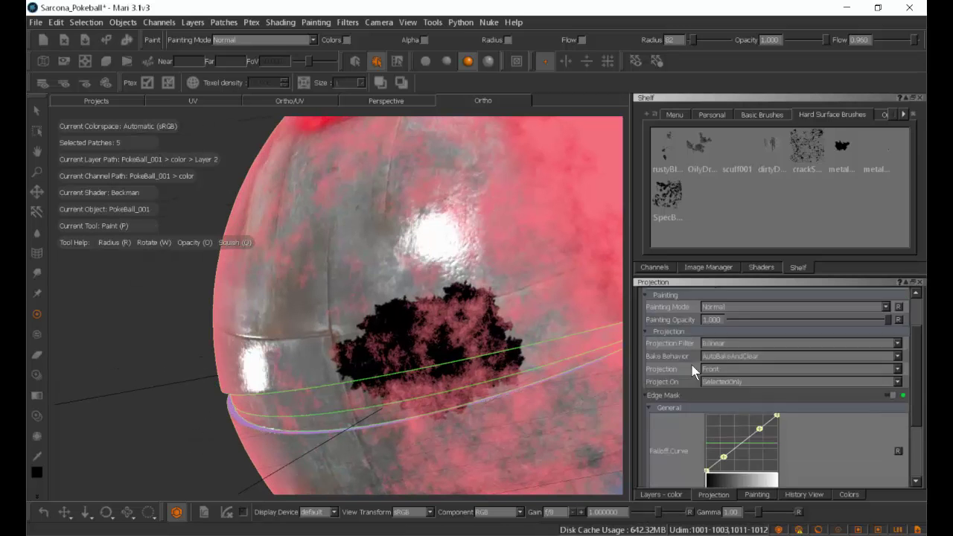
click(719, 337)
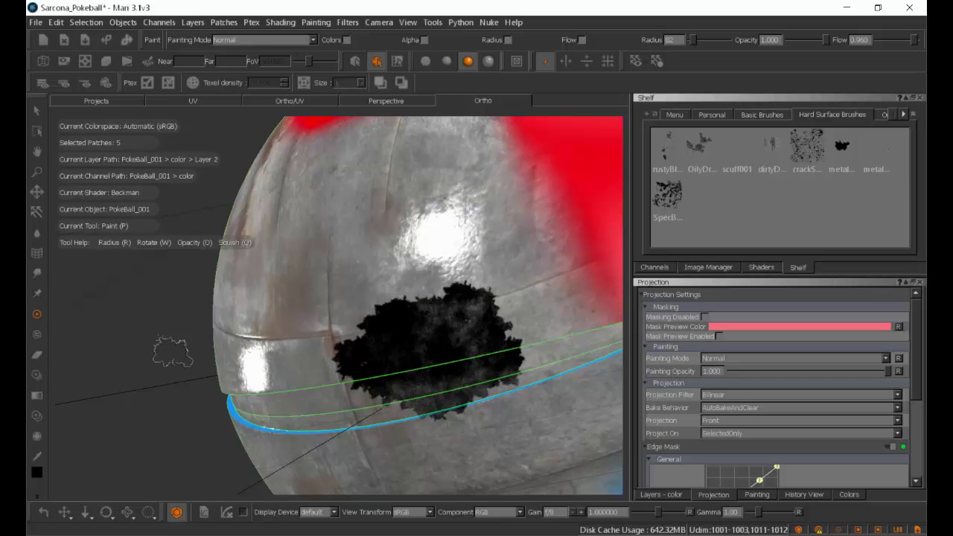
mouse_move(172, 352)
alt+mouse_down()
mouse_move(144, 331)
mouse_move(149, 353)
mouse_move(142, 350)
alt+mouse_up()
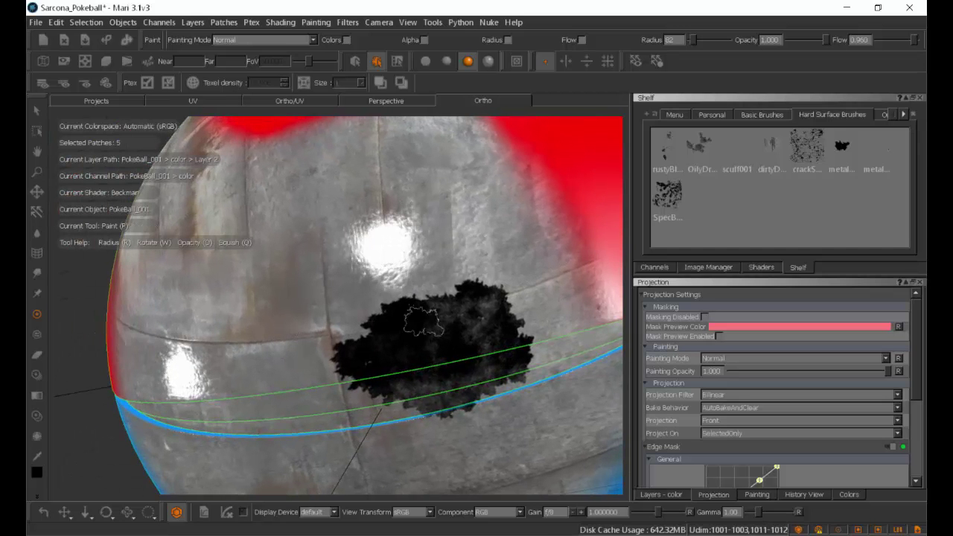
- Disable the Fractal Noise Mask and paint a second black patch beside the first one along the seam
scroll(753, 440, down, 5)
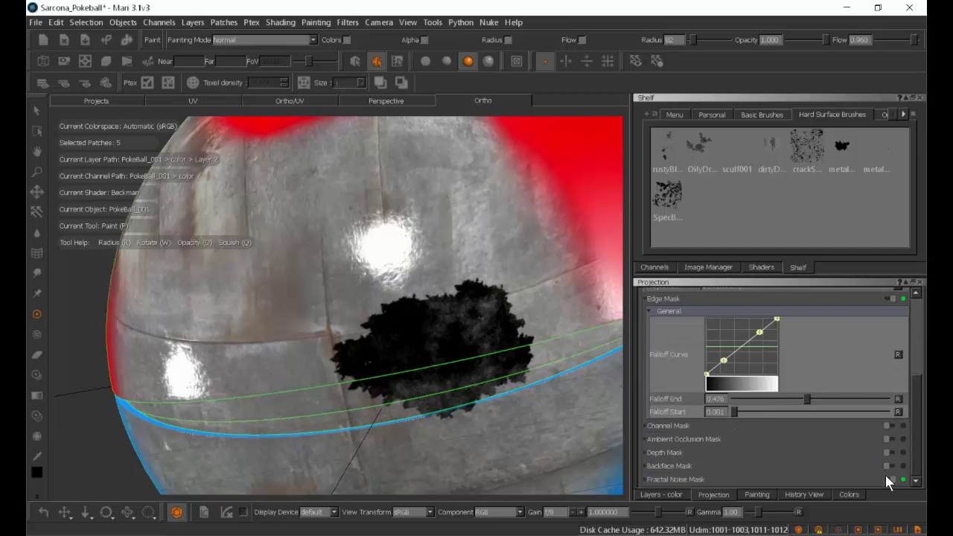
click(888, 478)
mouse_move(260, 322)
mouse_down()
mouse_move(238, 346)
mouse_move(276, 393)
mouse_move(254, 395)
mouse_move(257, 361)
mouse_move(276, 354)
mouse_up()
drag(275, 400, 286, 361)
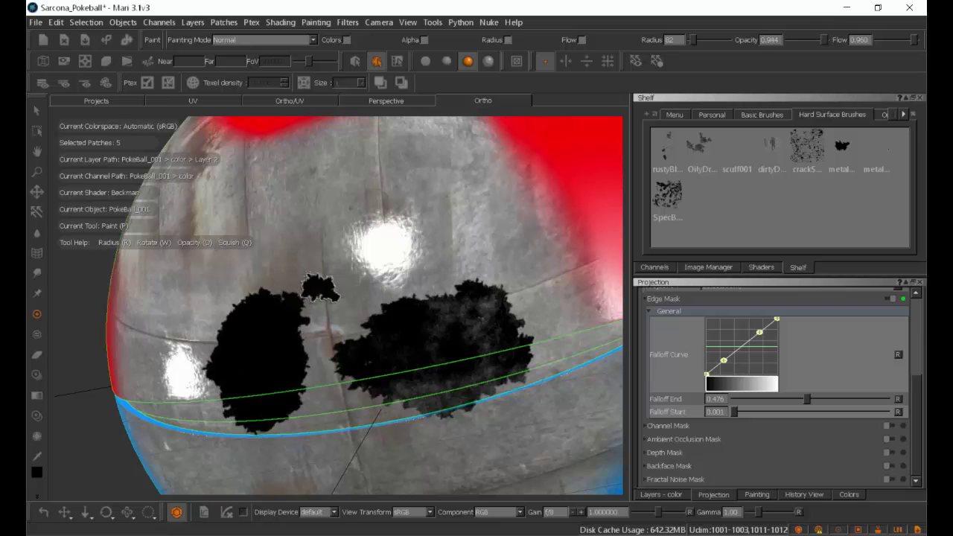
- Set the brush opacity to 0.638 and radius to 148, and paint a black patch above the first one
drag(321, 289, 291, 289)
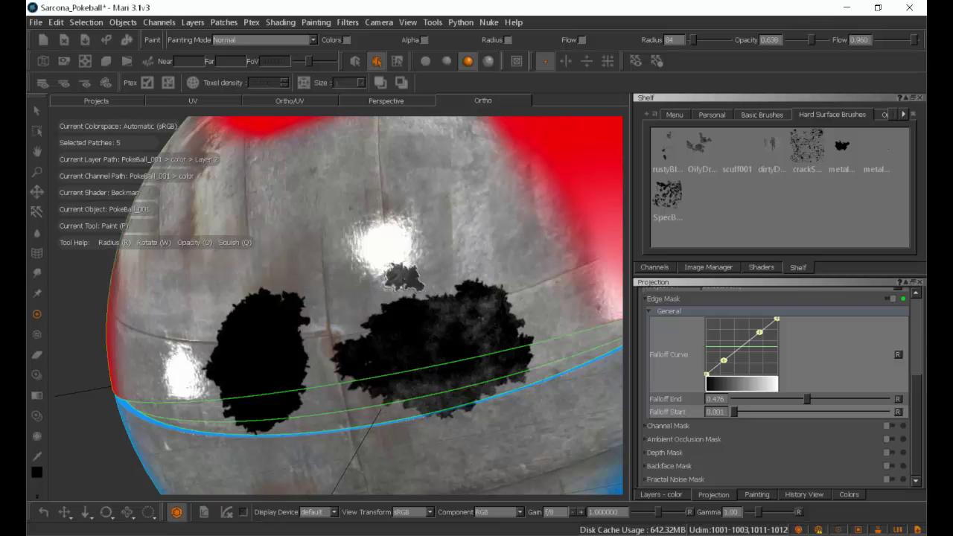
drag(402, 277, 428, 276)
mouse_move(423, 202)
mouse_down()
mouse_move(443, 213)
mouse_move(490, 209)
mouse_move(507, 235)
mouse_move(465, 170)
mouse_move(433, 168)
mouse_move(476, 179)
mouse_move(492, 216)
mouse_move(514, 223)
mouse_move(517, 253)
mouse_up()
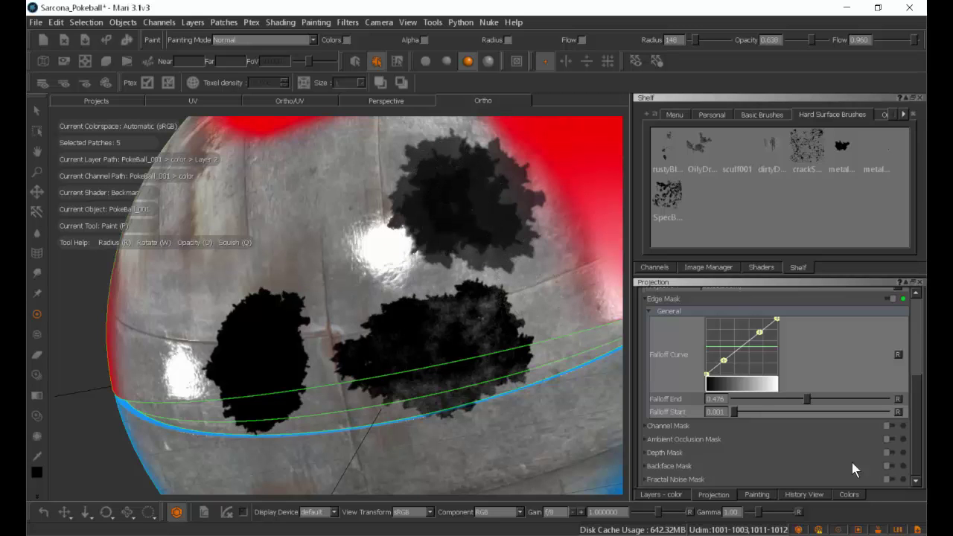
- Re-enable the Fractal Noise Mask and paint another large black patch on the shell above the second patch
click(890, 480)
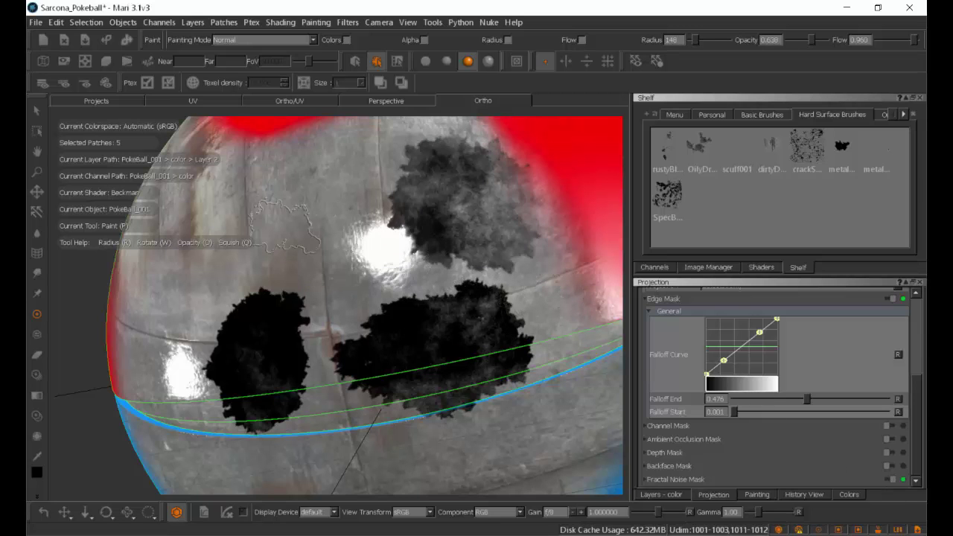
mouse_move(288, 236)
mouse_down()
mouse_move(341, 256)
mouse_move(342, 193)
mouse_move(339, 238)
mouse_move(298, 209)
mouse_move(298, 253)
mouse_move(260, 223)
mouse_move(506, 350)
mouse_move(543, 350)
mouse_up()
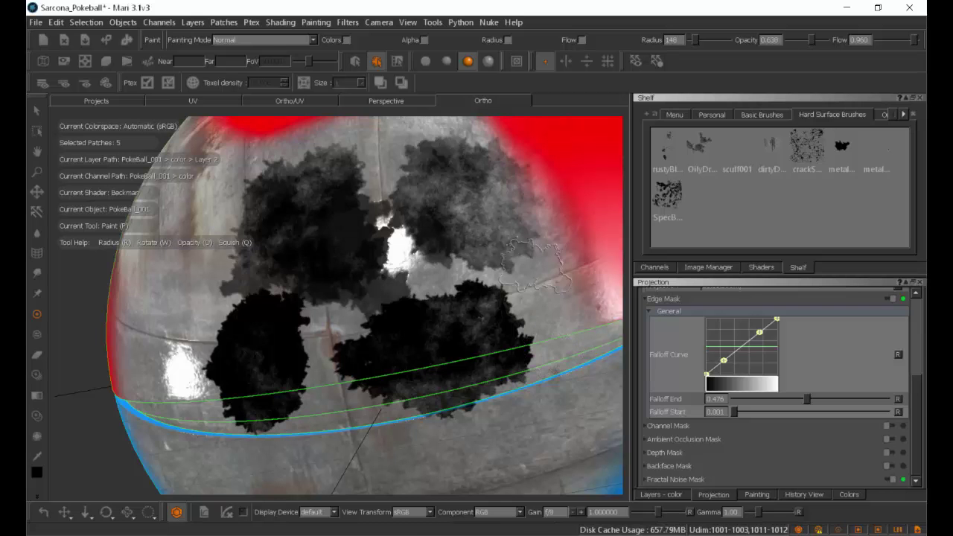
- Examine the black patches and the remaining unpainted red and blue areas from several sides of the ball
alt+drag(112, 168, 149, 197)
alt+right_drag(159, 202, 52, 236)
alt+drag(179, 299, 227, 253)
scroll(227, 300, up, 5)
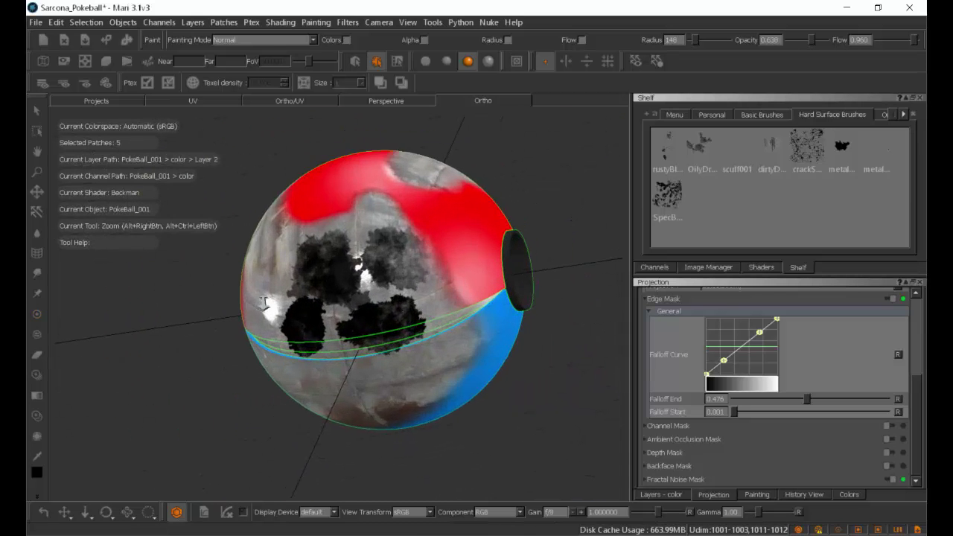
alt+drag(155, 323, 134, 330)
alt+middle_drag(219, 269, 173, 352)
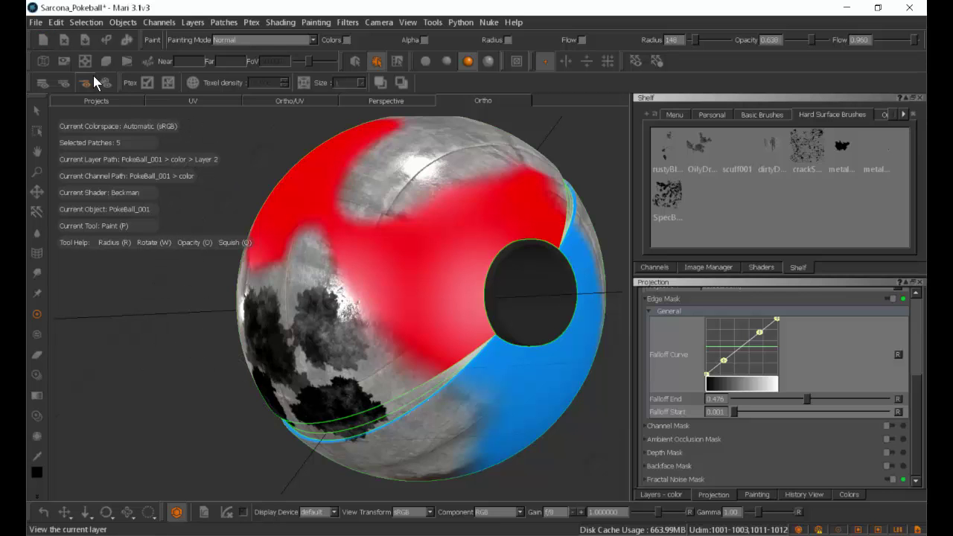
- Save the current project and try to archive Sarcona_Pokeball from the project list
key(ctrl+s)
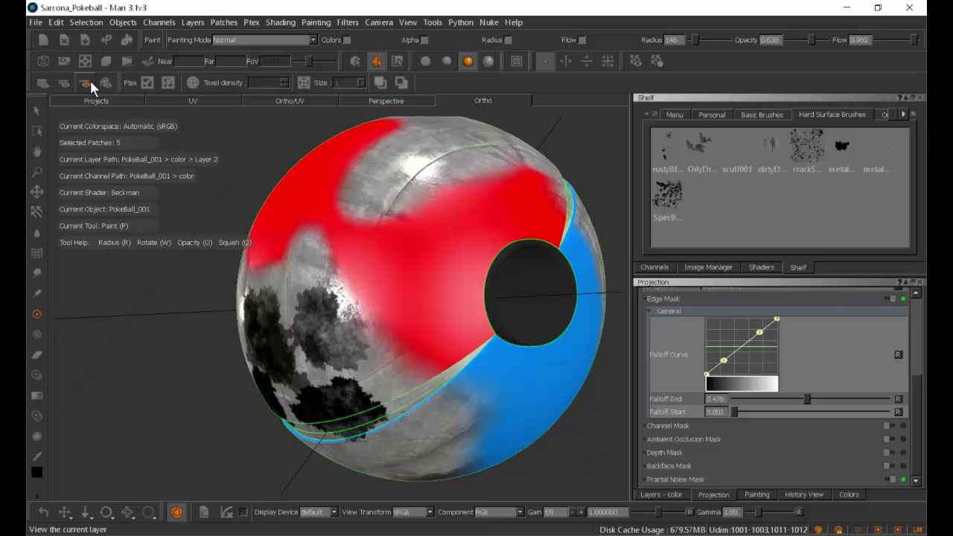
click(93, 101)
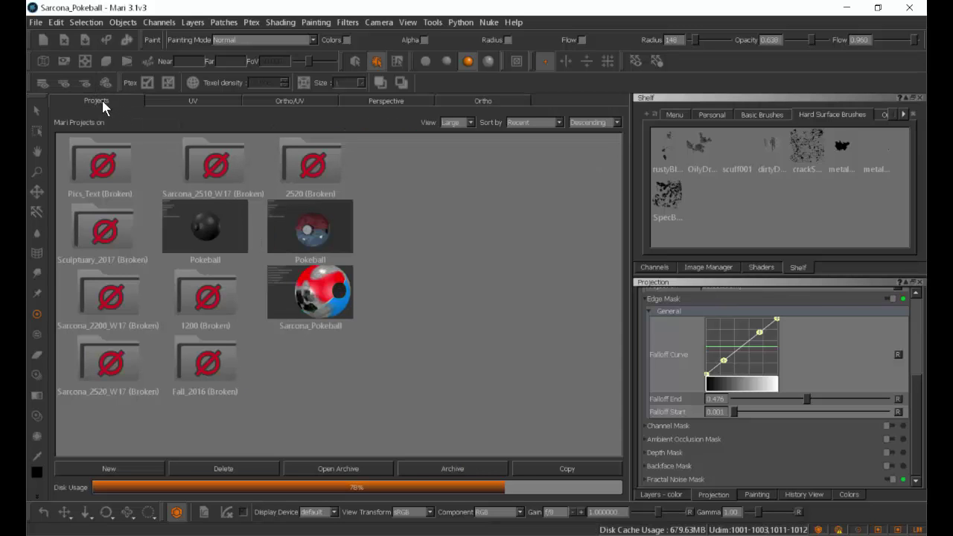
click(318, 315)
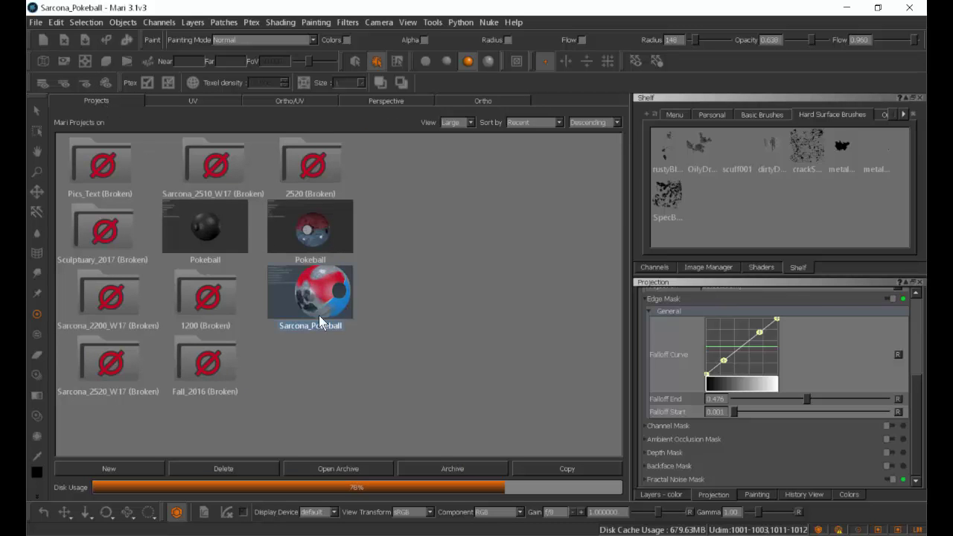
click(473, 472)
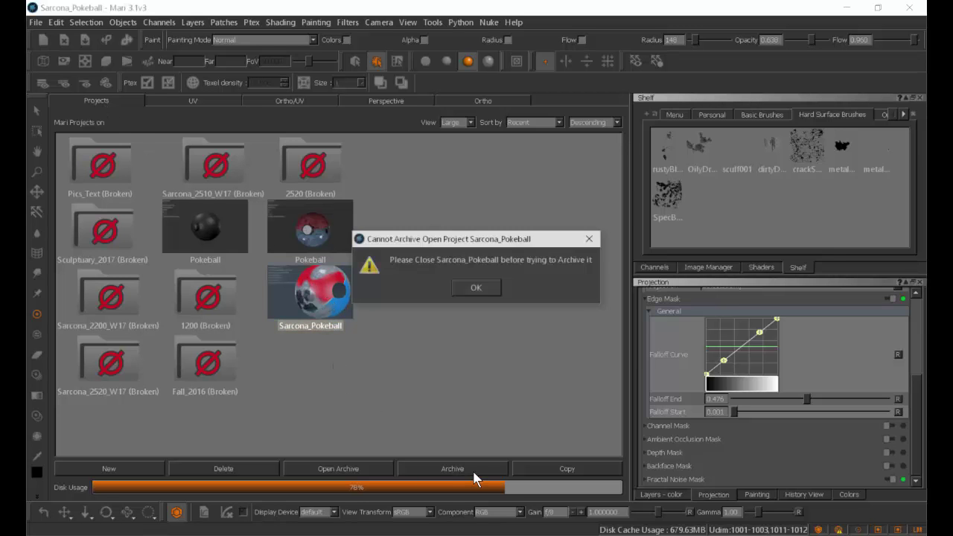
click(474, 289)
- Close the open project and archive it as Sarcona_Pokeball.mra in the Desktop/PDrive/Sarcona_2520_W17 folder
click(35, 22)
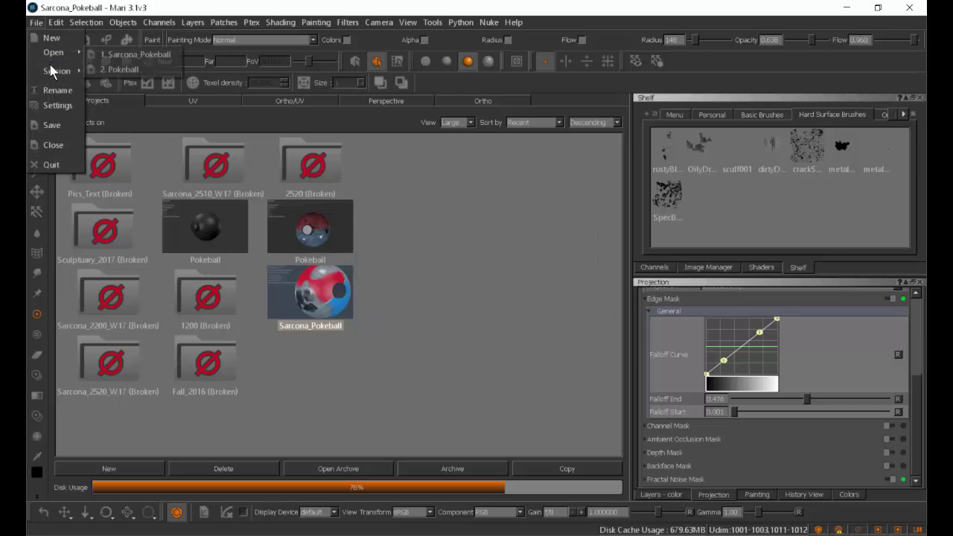
click(54, 145)
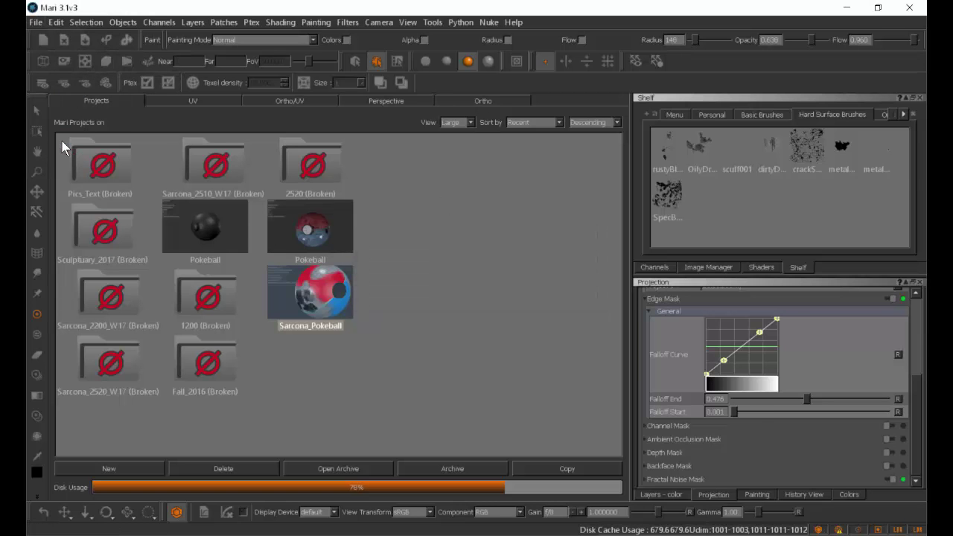
click(451, 469)
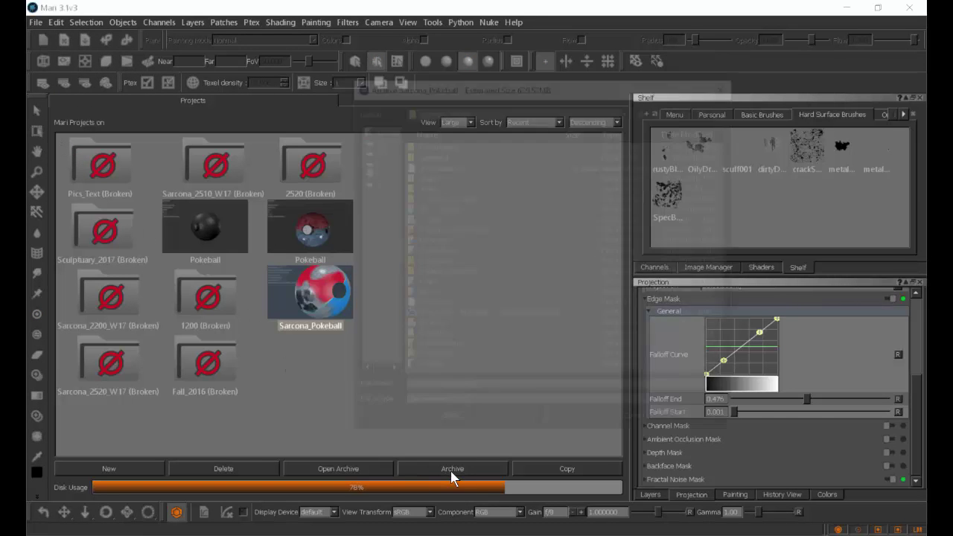
click(371, 180)
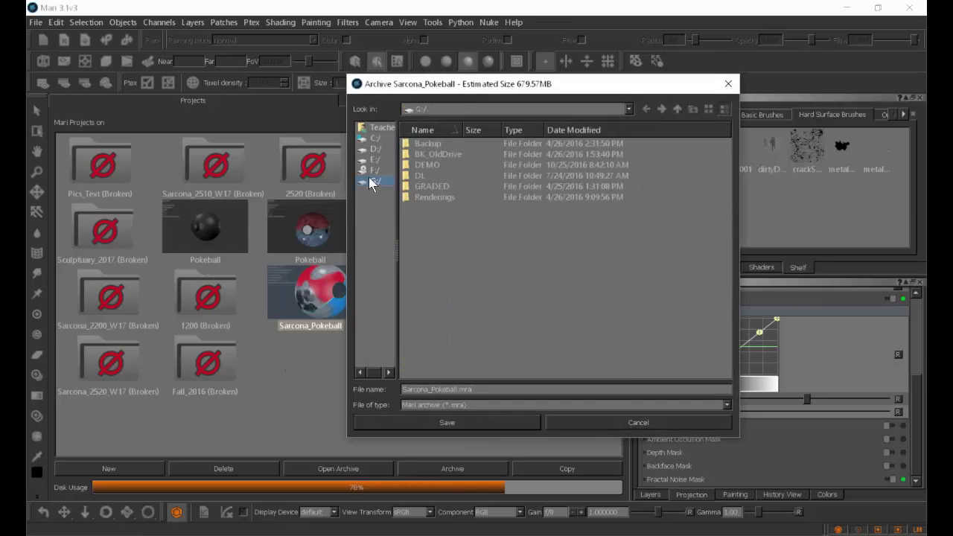
click(379, 128)
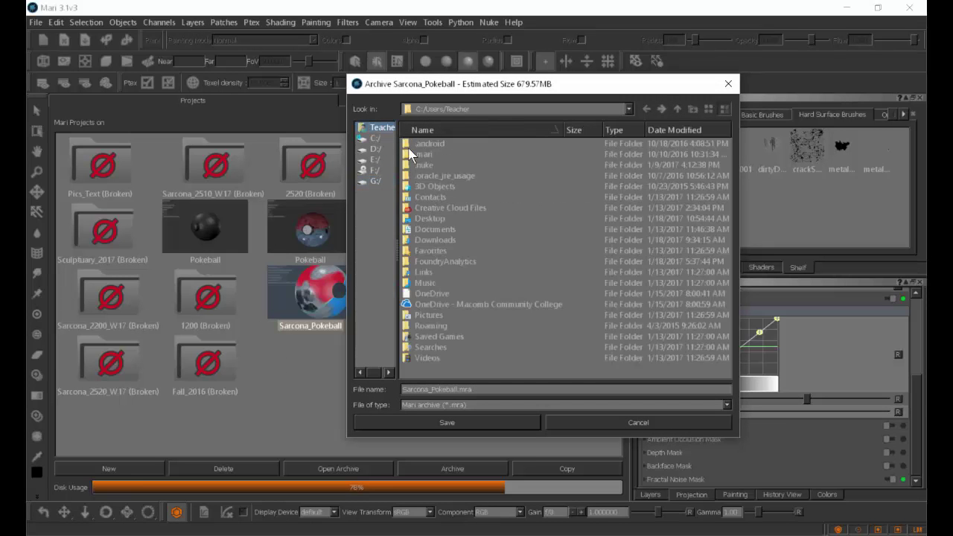
double_click(423, 216)
double_click(422, 144)
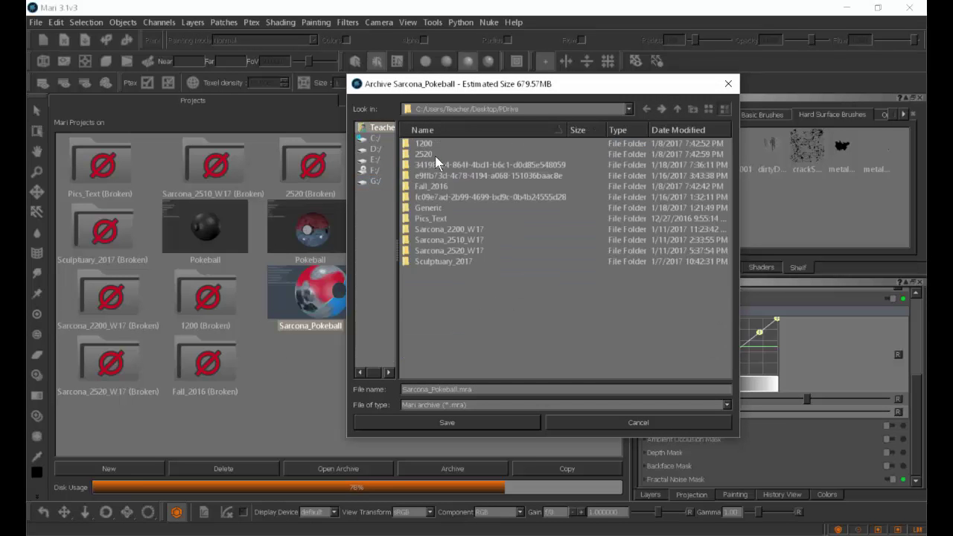
double_click(437, 251)
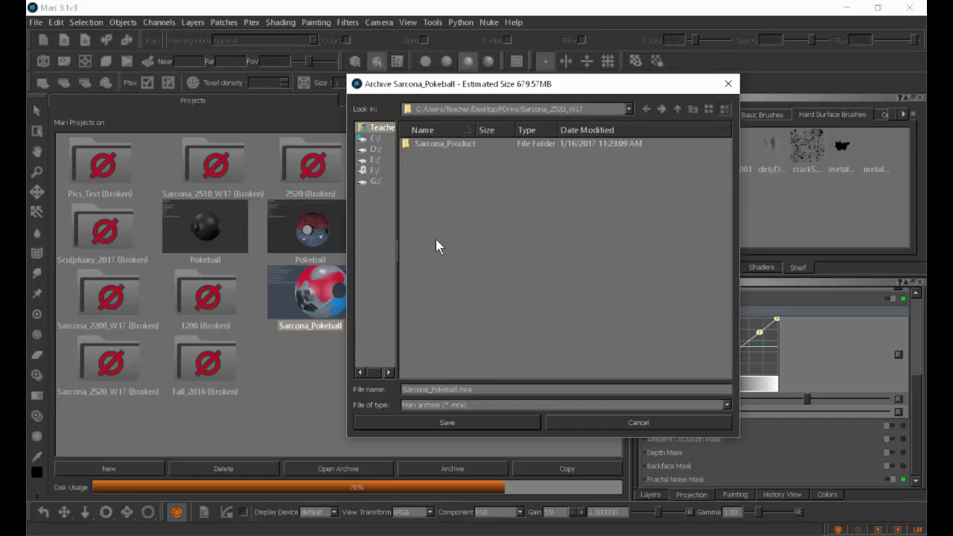
click(457, 423)
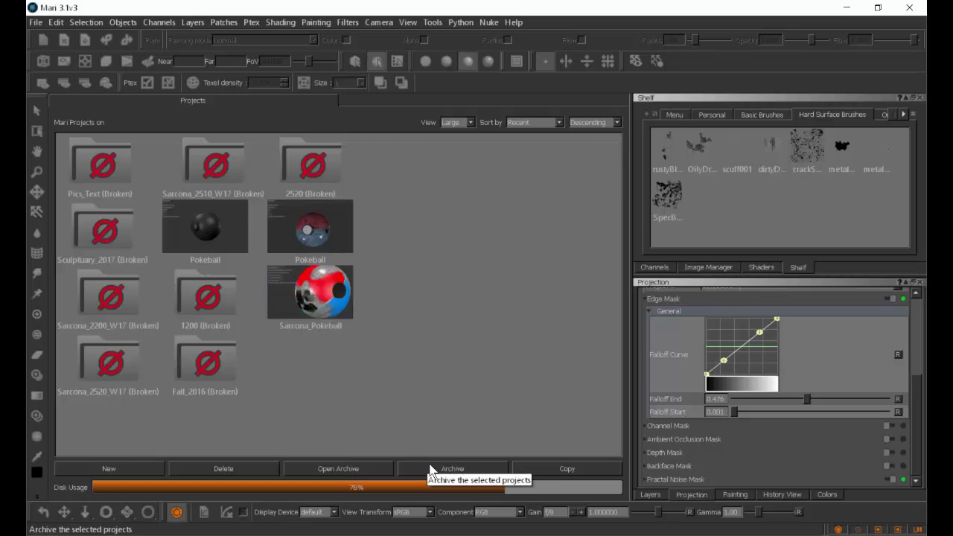
- Import the Sarcona_Pokeball.mra archive from the Sarcona_2520_W17 folder into the project list
click(374, 470)
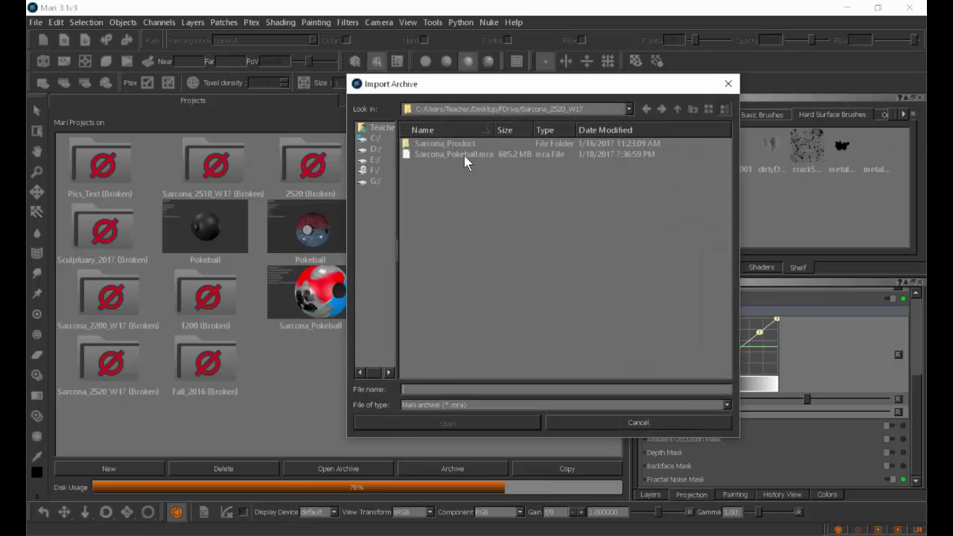
double_click(464, 155)
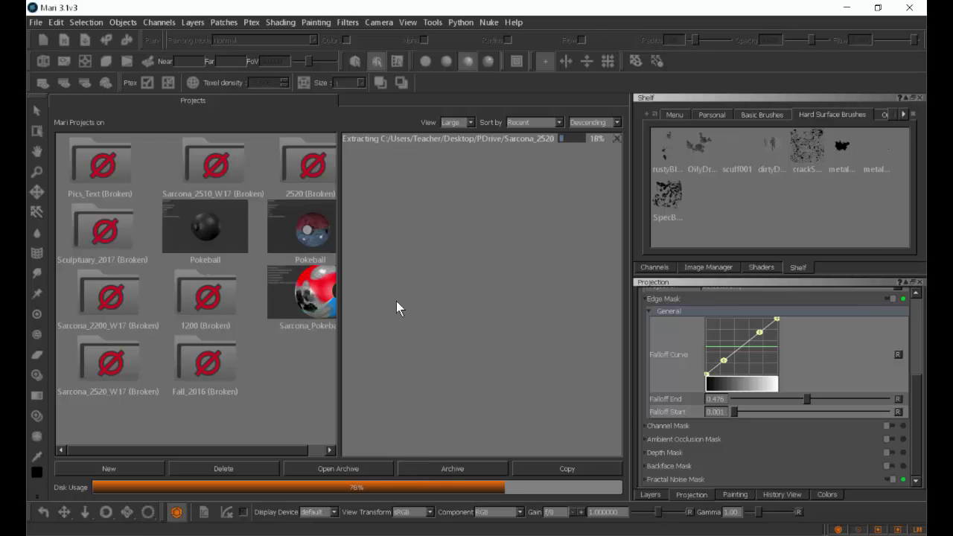
- Switch to File Explorer and check the archive Sarcona_Pokeball.mra in the Desktop/PDrive/Sarcona_2520_W17 folder
key(alt+Tab)
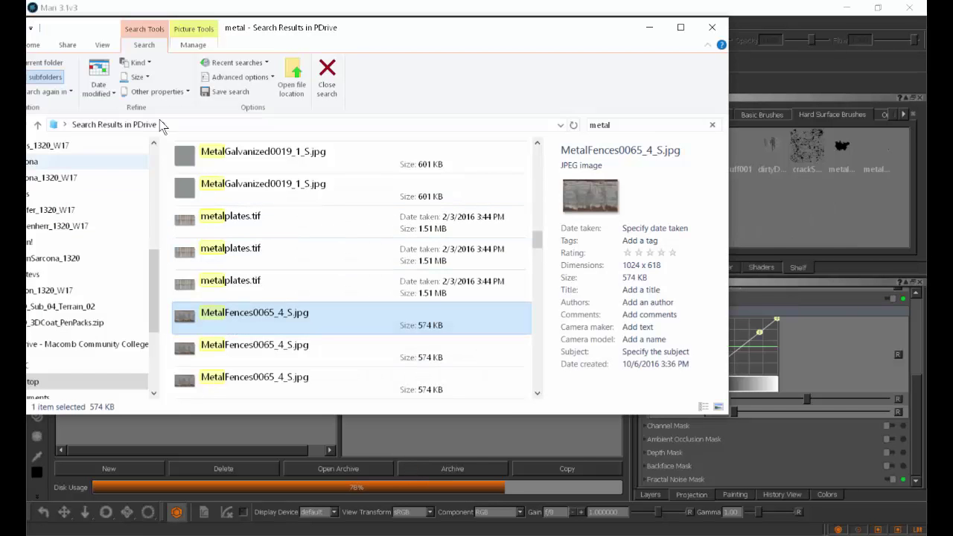
drag(240, 11, 286, 17)
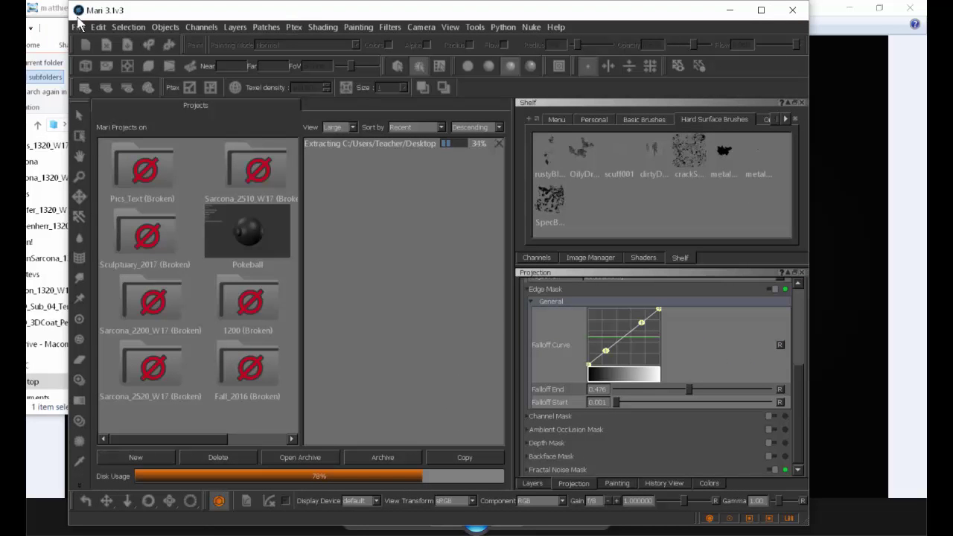
drag(59, 30, 266, 35)
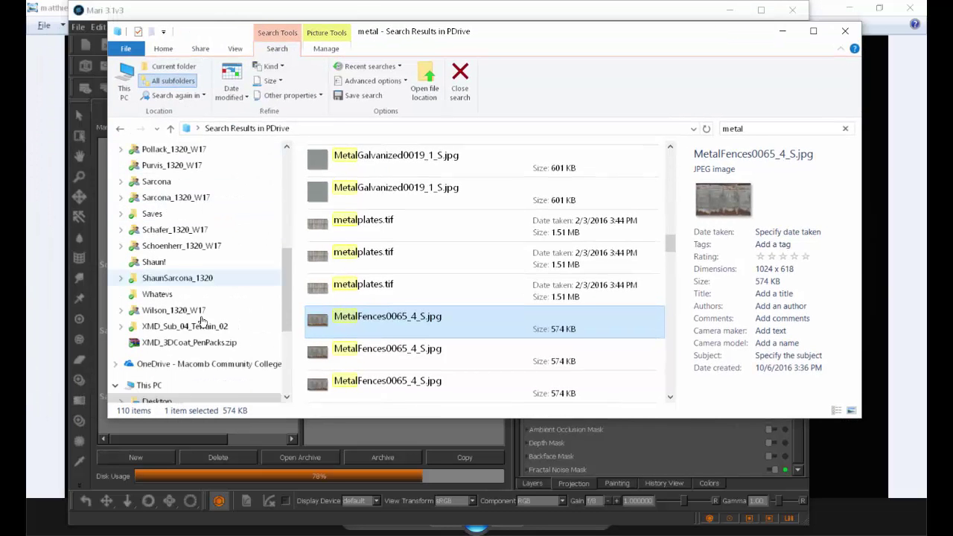
scroll(184, 368, down, 1)
click(184, 367)
double_click(341, 197)
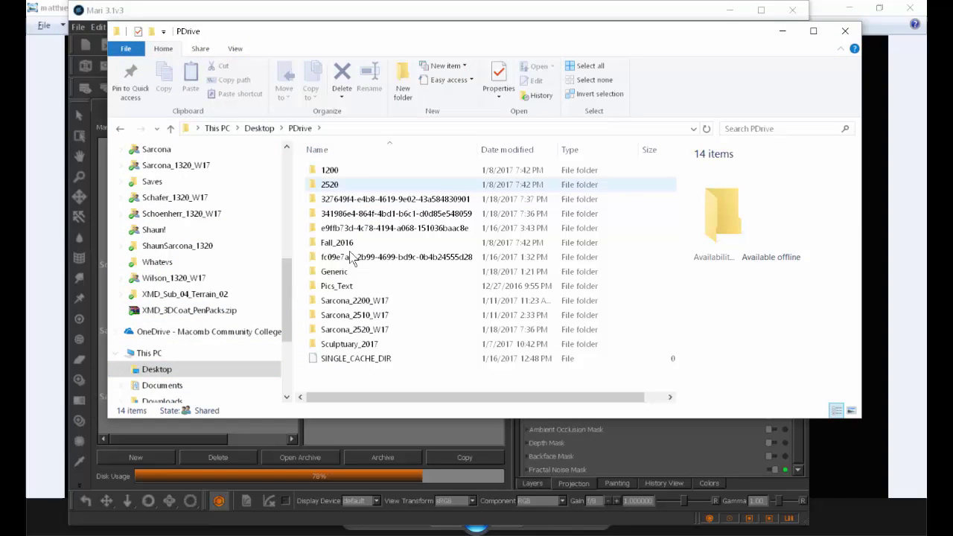
double_click(352, 329)
click(336, 176)
click(356, 186)
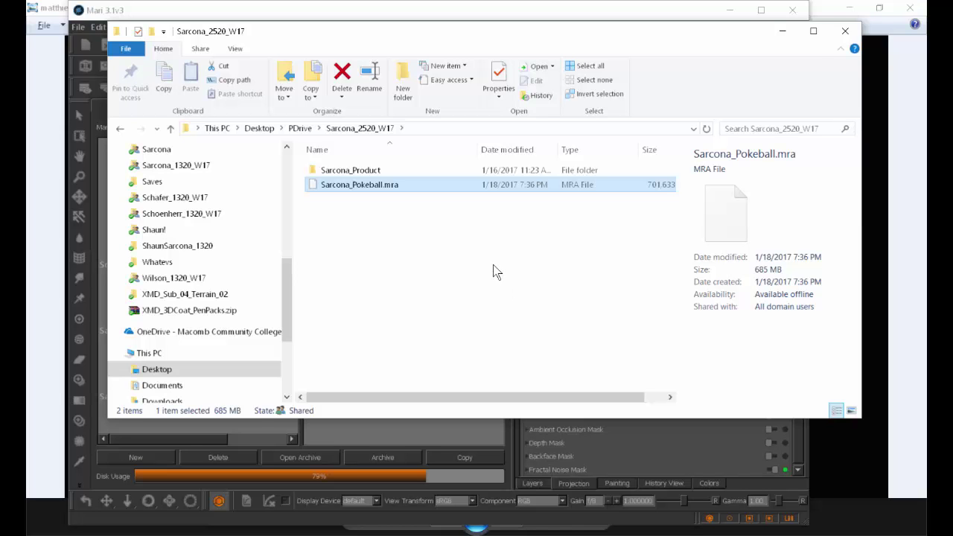
- Switch back to Mari, maximize its window and open the original Sarcona_Pokeball project
key(alt+Tab)
click(761, 10)
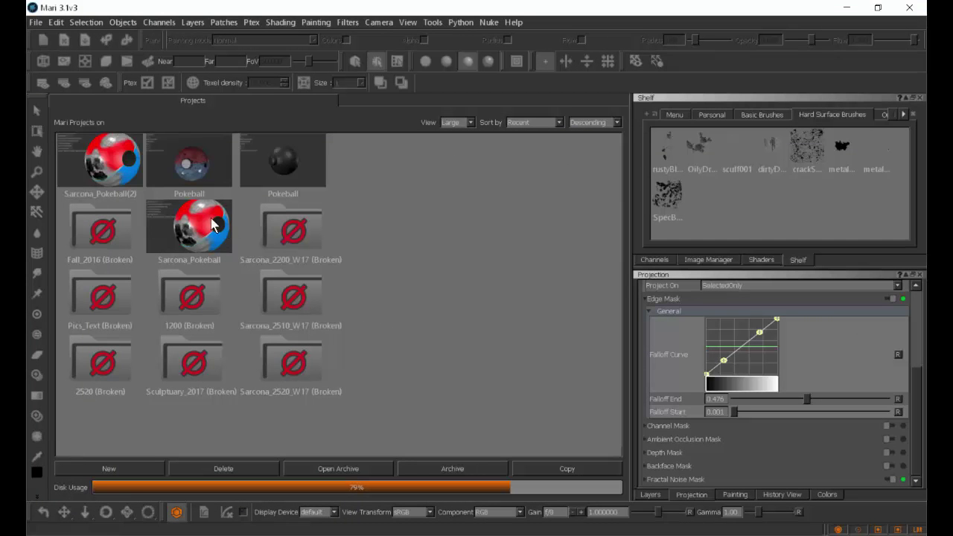
double_click(189, 216)
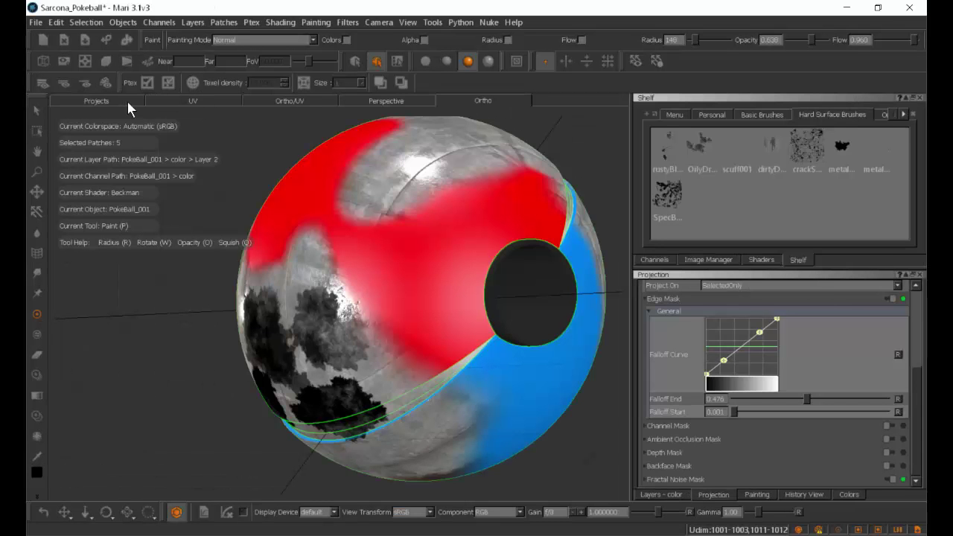
- Open the Pokeball project with the weathered red and blue ball and examine the ball's textures up close
click(97, 101)
click(213, 217)
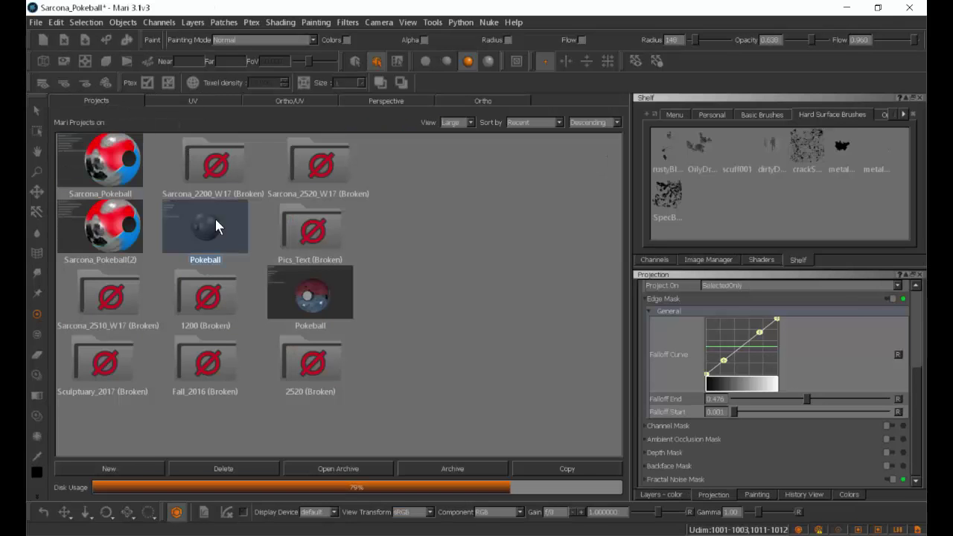
double_click(303, 289)
click(476, 287)
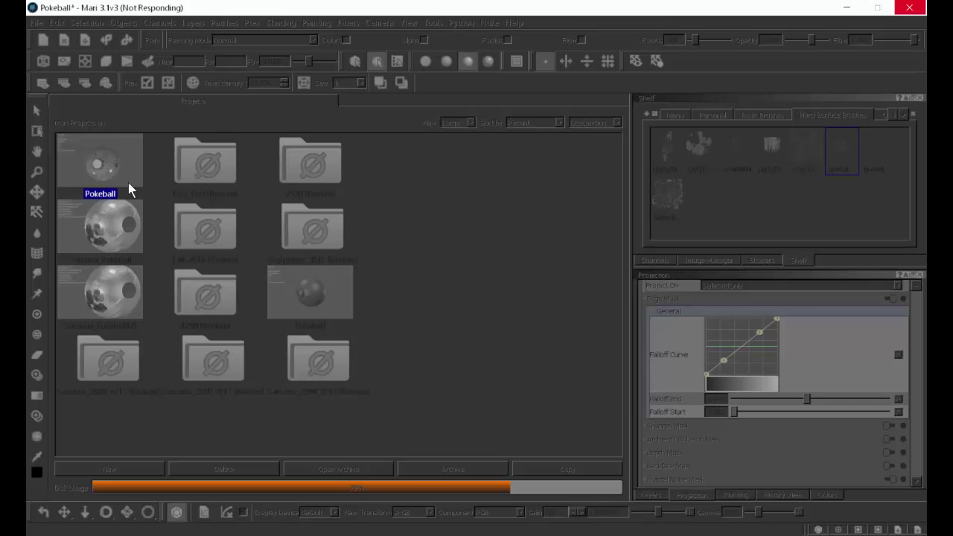
alt+right_drag(154, 249, 246, 247)
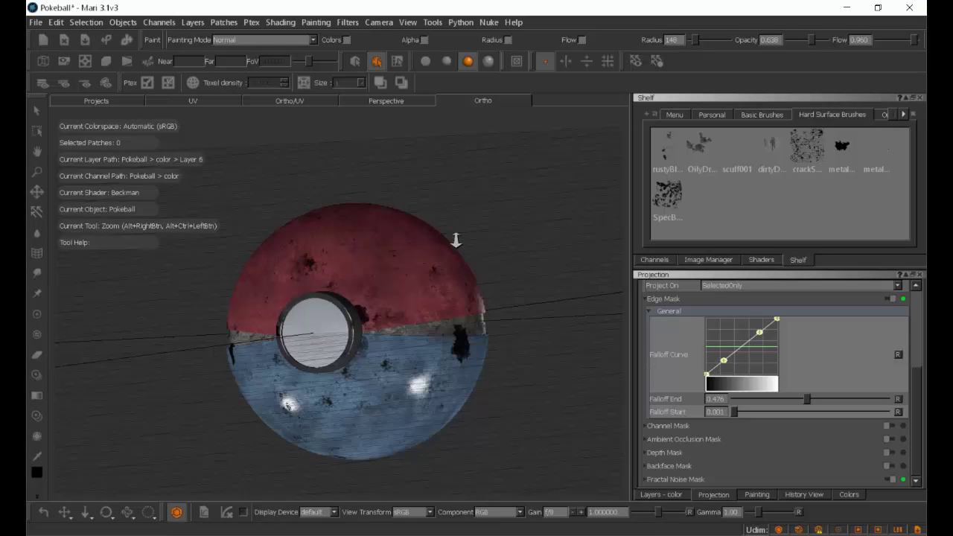
scroll(580, 242, up, 2)
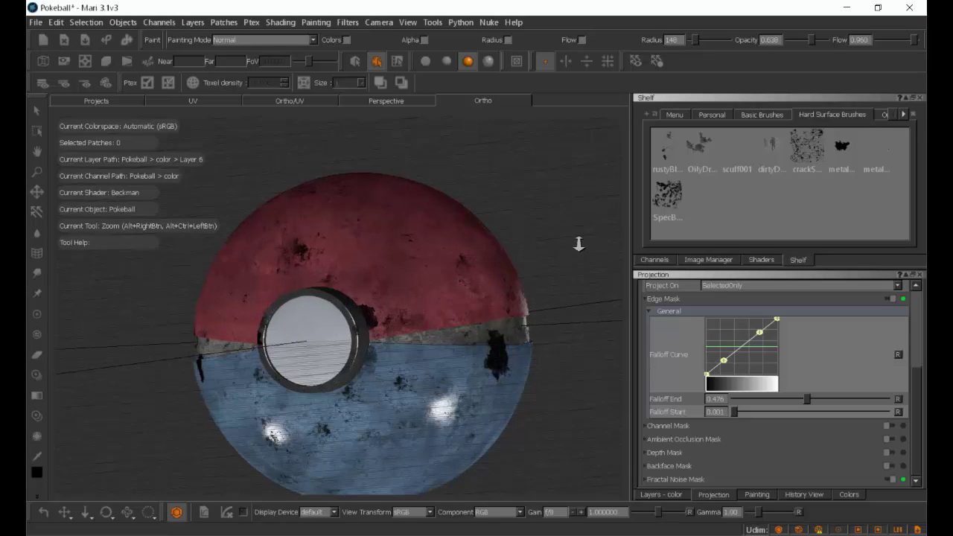
mouse_move(536, 239)
alt+right_down()
mouse_move(560, 233)
mouse_move(204, 240)
mouse_move(111, 230)
mouse_move(198, 242)
alt+right_up()
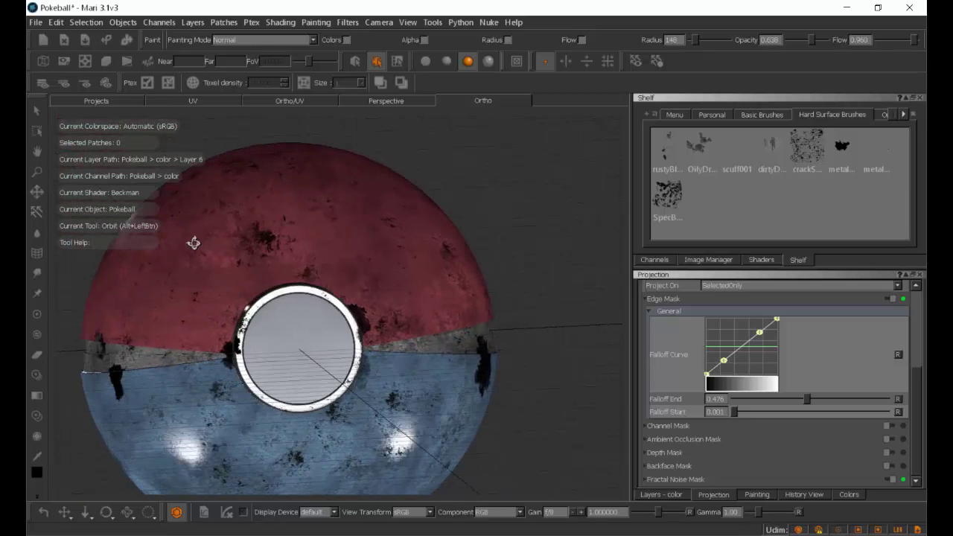